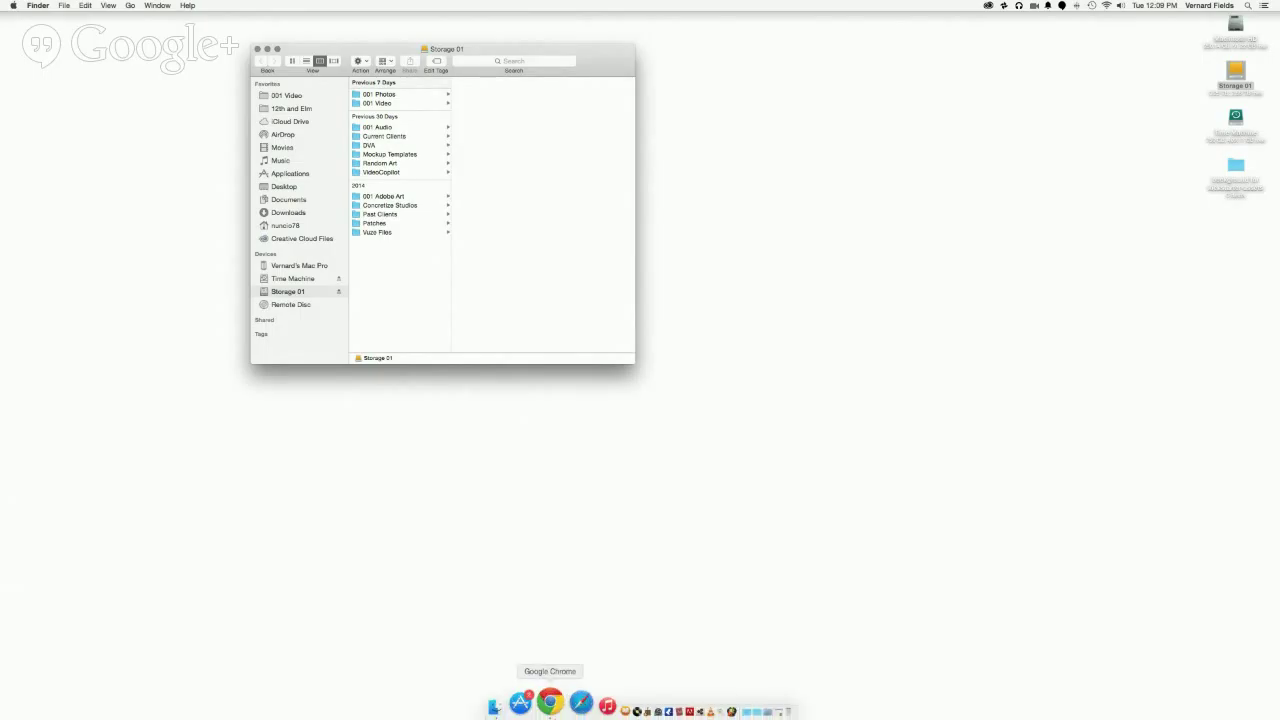
# Step: Switch to Chrome, minimize the Hangouts window and open itdscuba.com in a new browser window
pyautogui.click(554, 704)
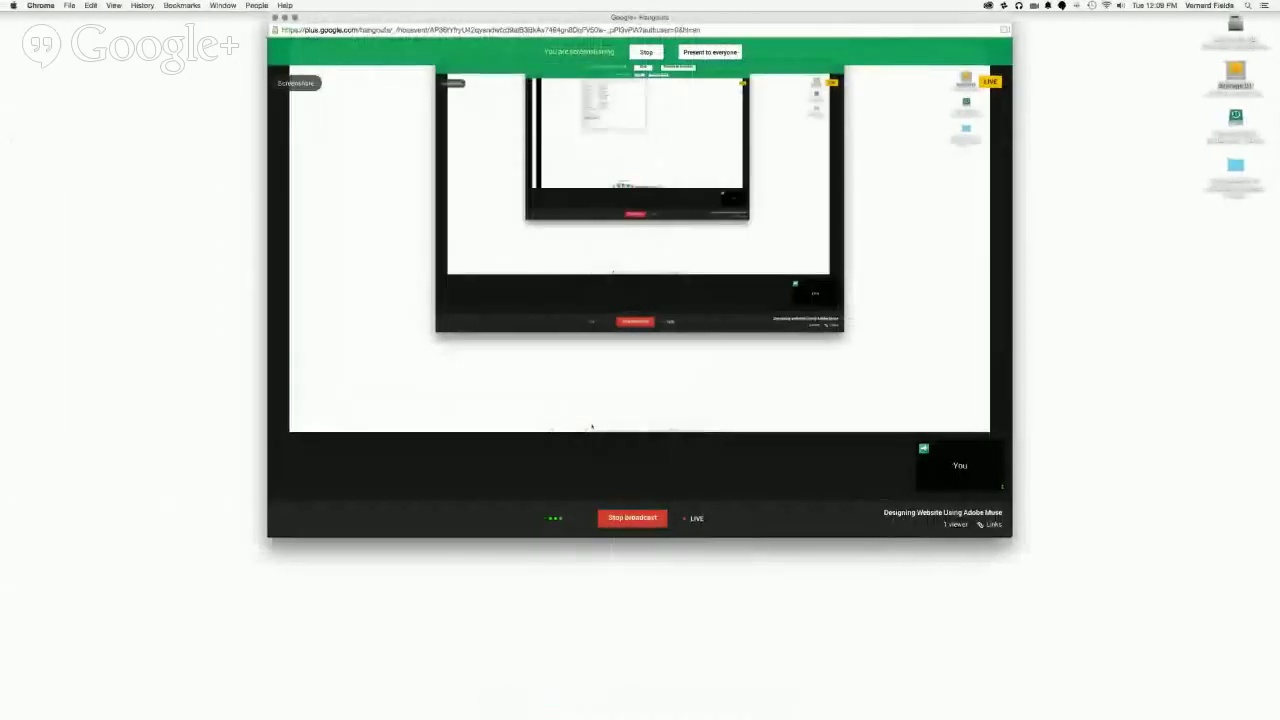
pyautogui.click(284, 18)
pyautogui.moveTo(727, 715)
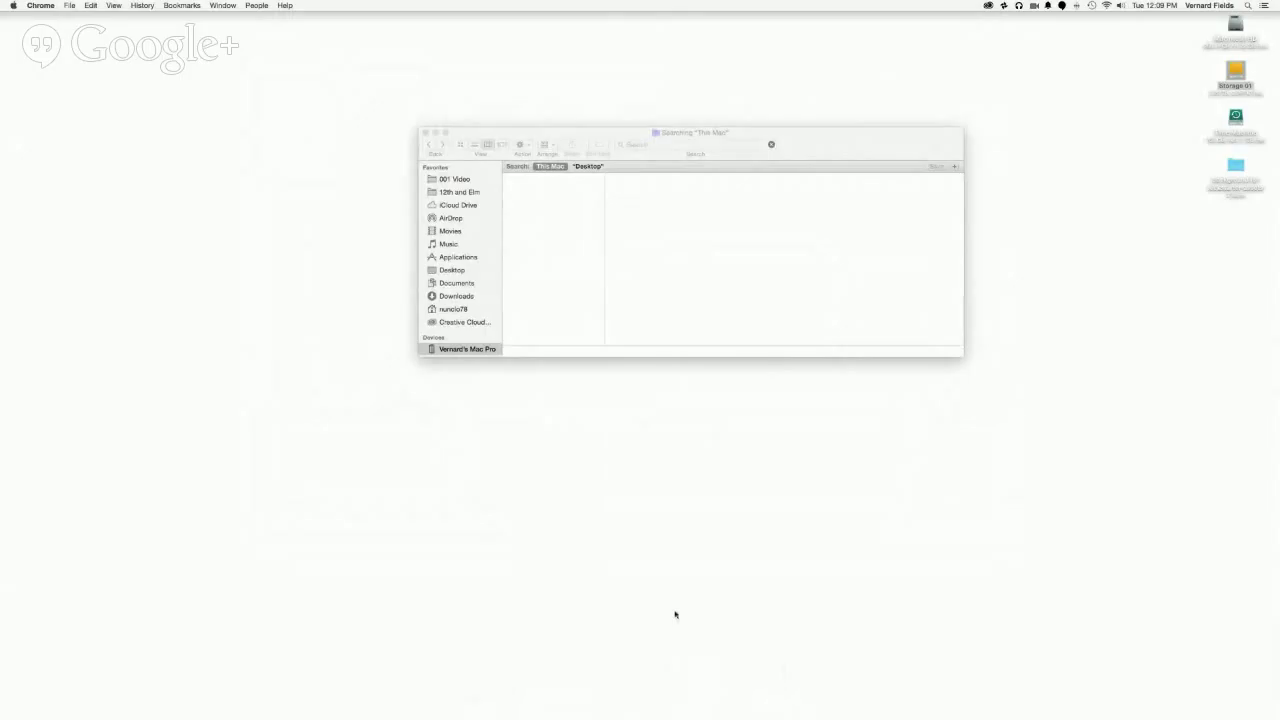
pyautogui.press('super+n')
pyautogui.write('itdscuba.com')
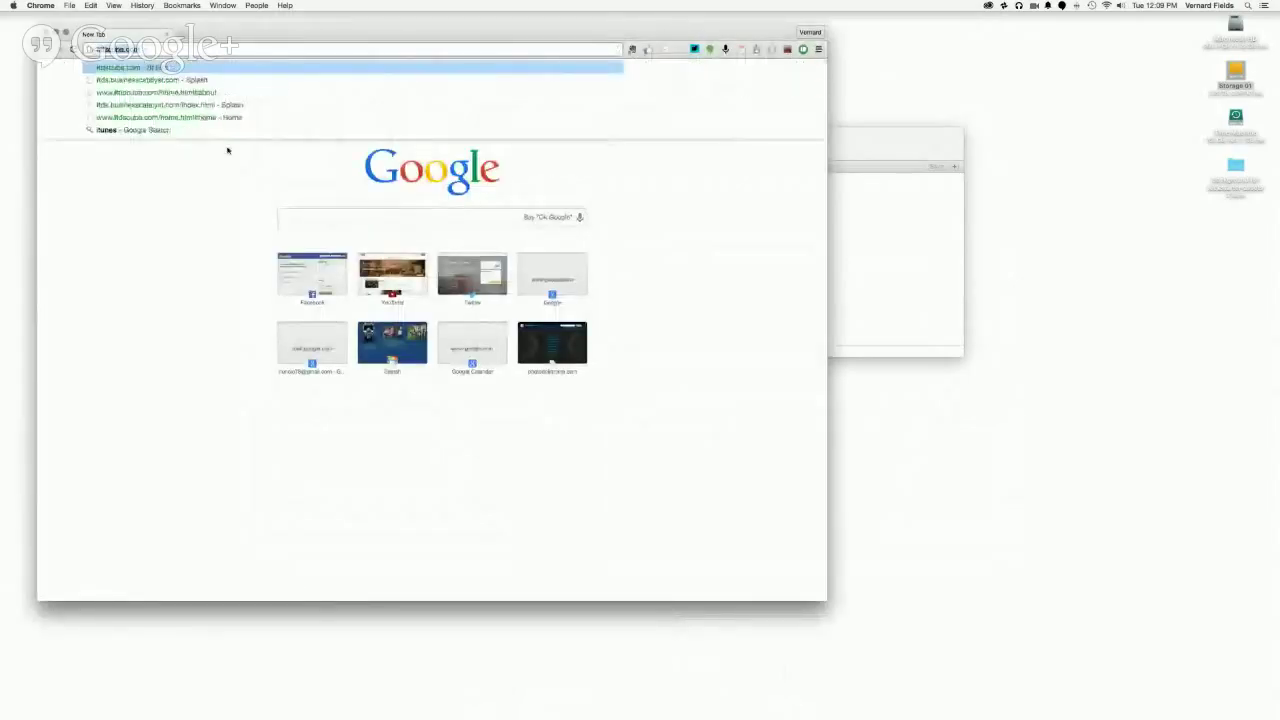
pyautogui.press('Return')
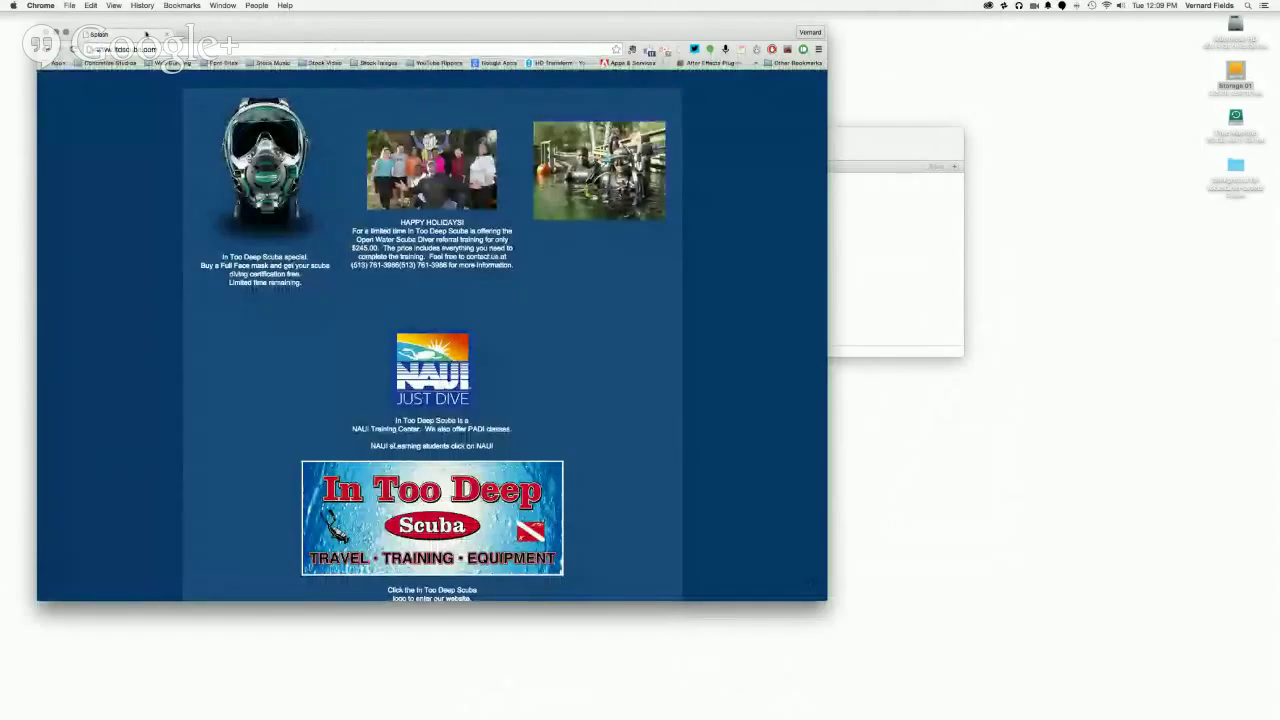
# Step: Enlarge the browser window to fill the screen and enter the main site through the In Too Deep Scuba logo
pyautogui.moveTo(292, 32); pyautogui.dragTo(253, 7)
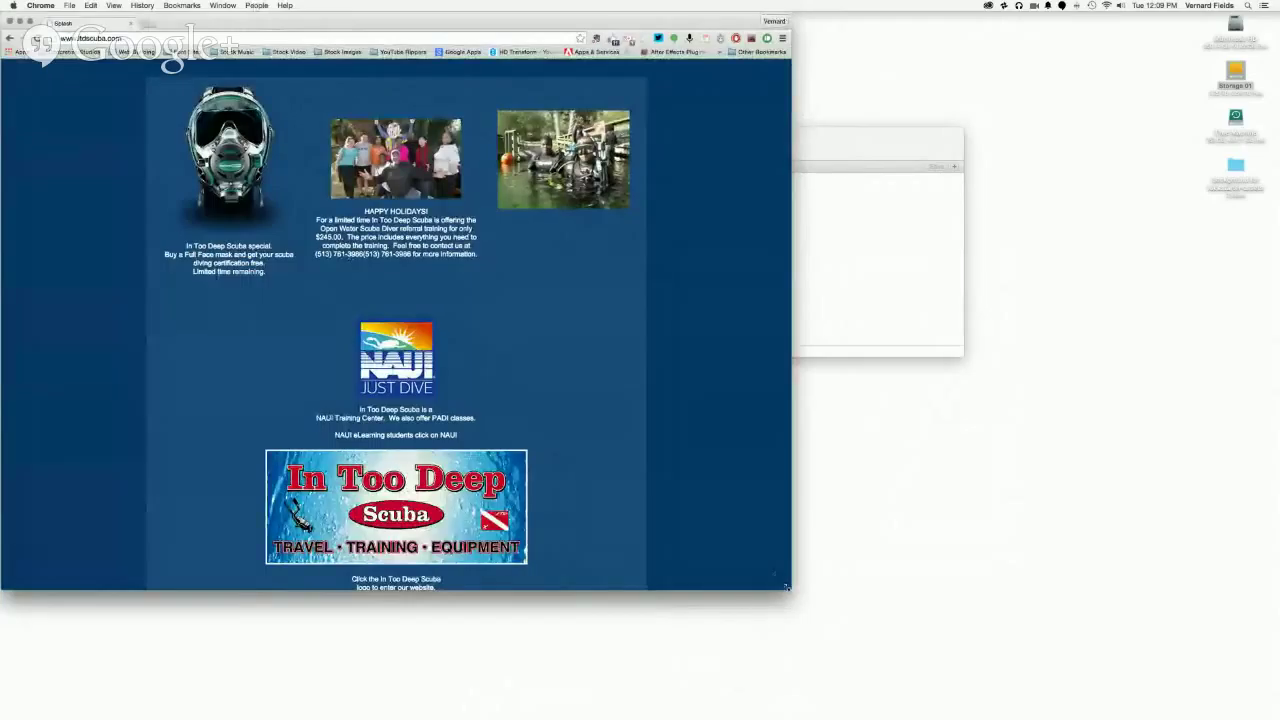
pyautogui.moveTo(786, 588); pyautogui.dragTo(1269, 714)
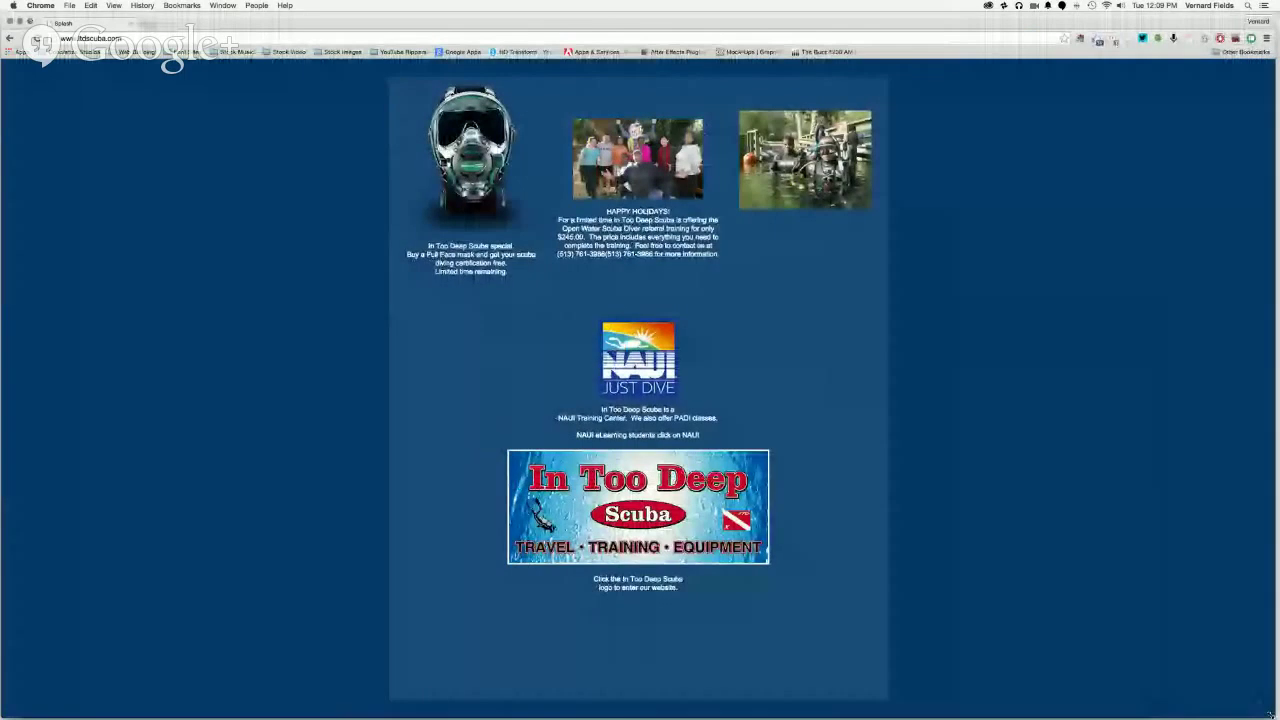
pyautogui.click(723, 557)
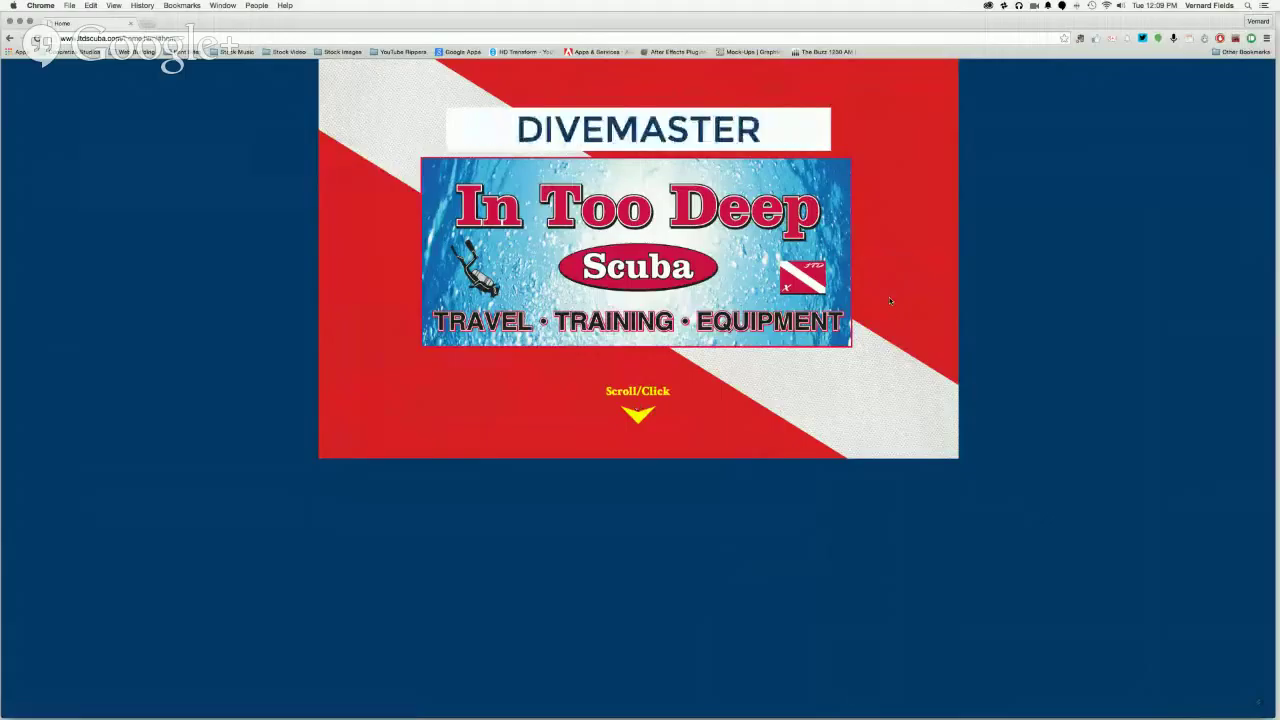
# Step: Examine the home page's scroll-driven opening animation, going back and forth between the dive-flag logo banner and the underwater scene
pyautogui.scroll(-3, 889, 297)
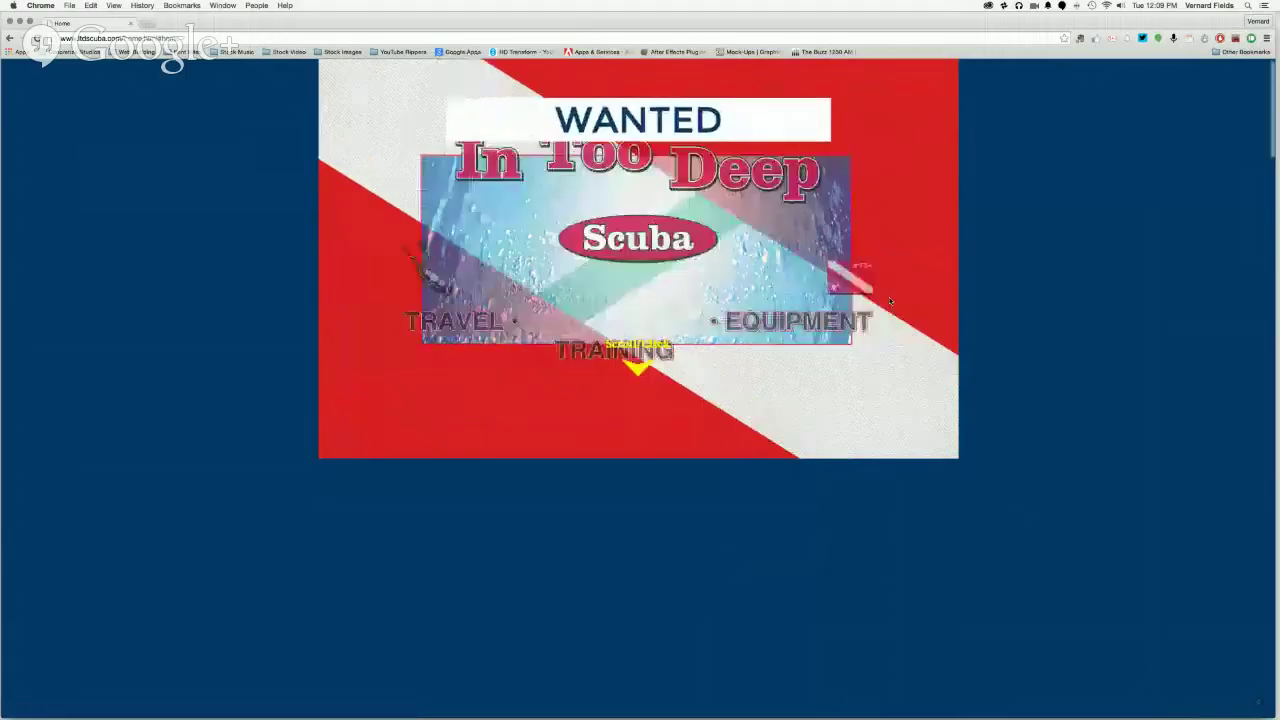
pyautogui.scroll(-3, 889, 301)
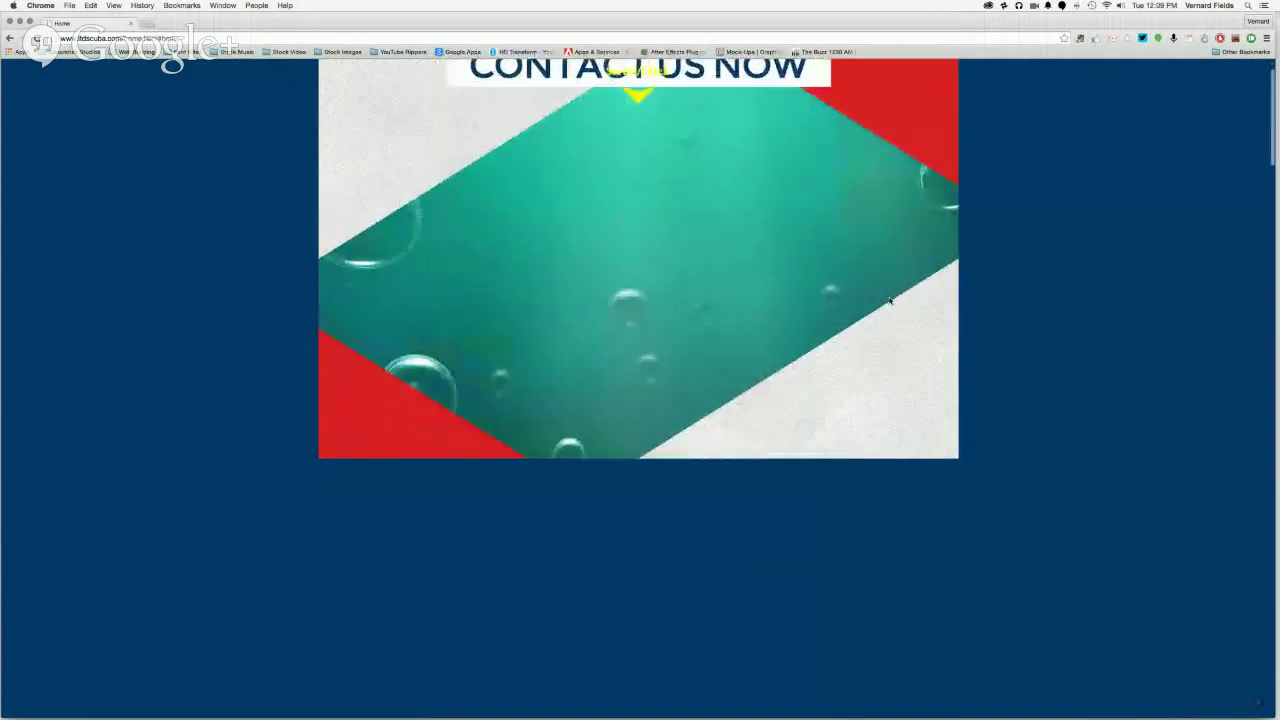
pyautogui.scroll(5, 889, 300)
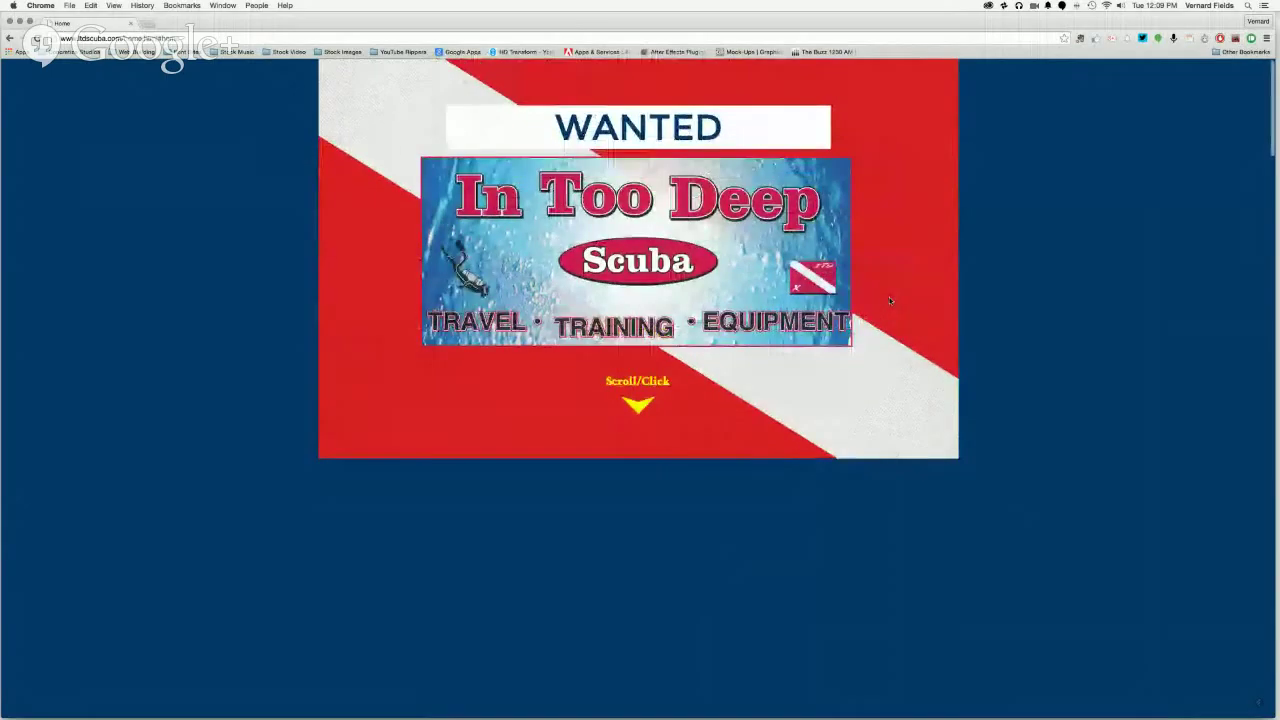
pyautogui.scroll(-3, 889, 300)
pyautogui.scroll(5, 889, 300)
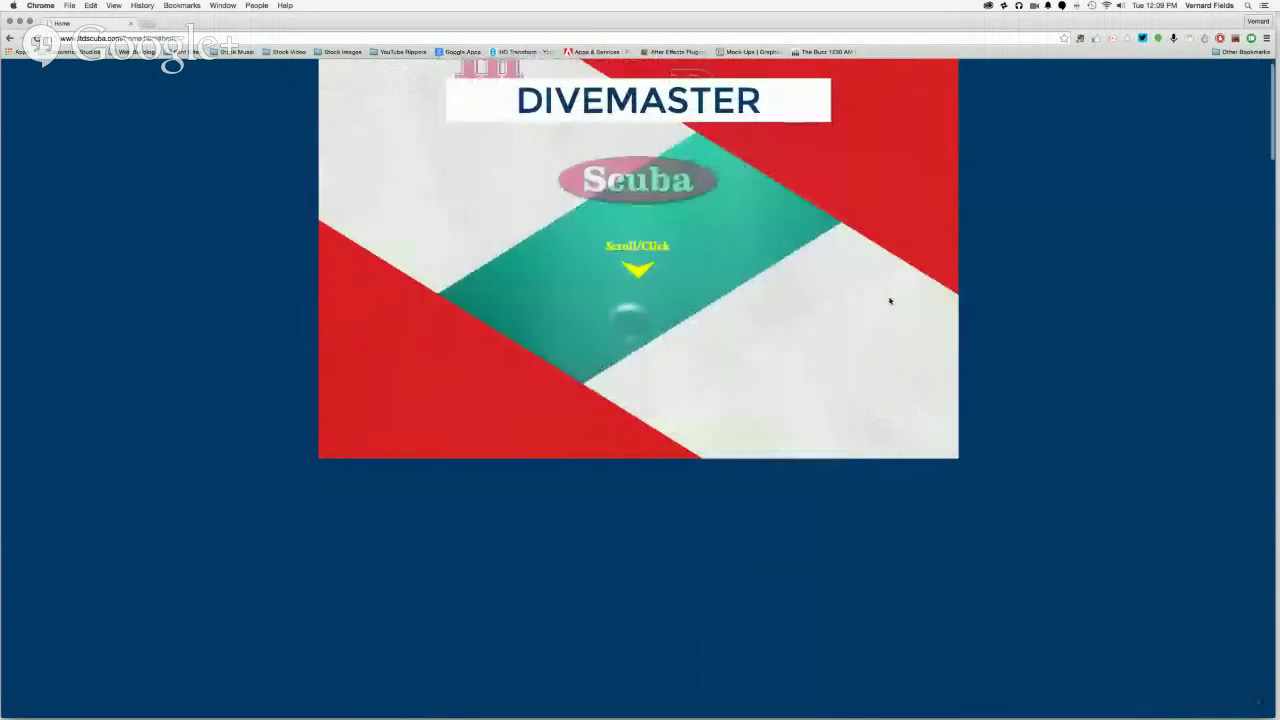
pyautogui.scroll(-2, 889, 300)
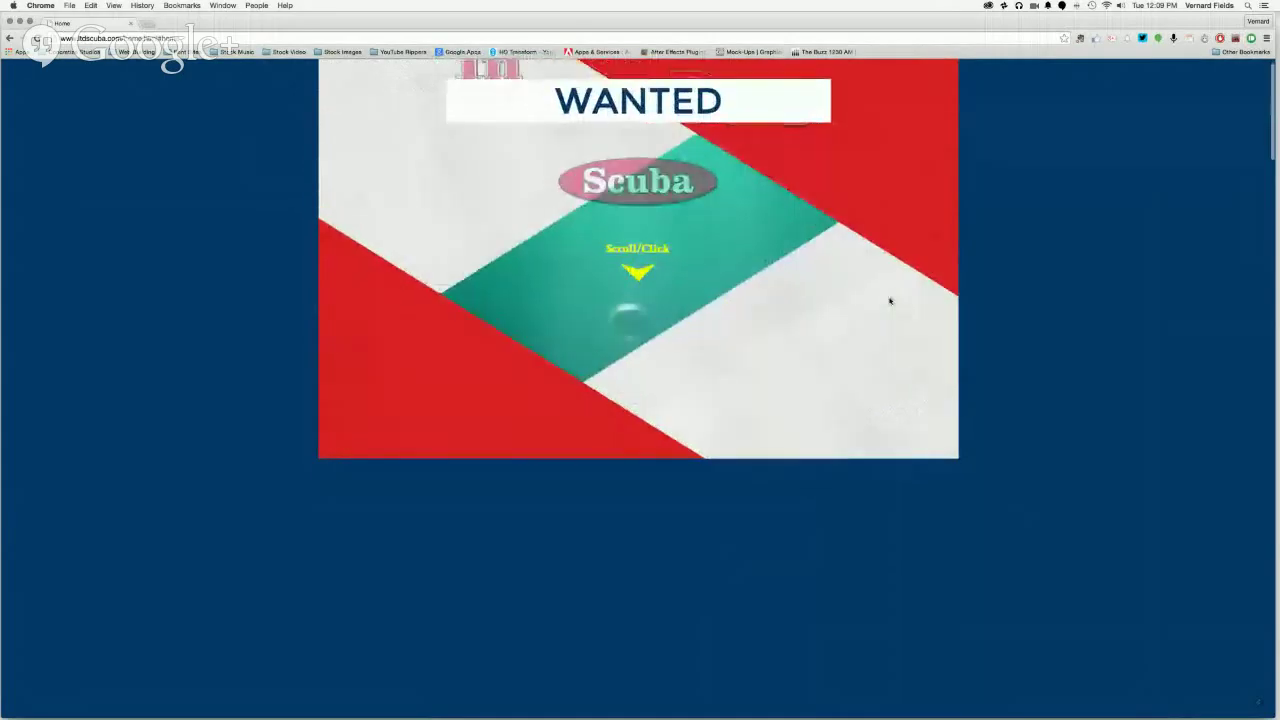
pyautogui.scroll(-3, 889, 300)
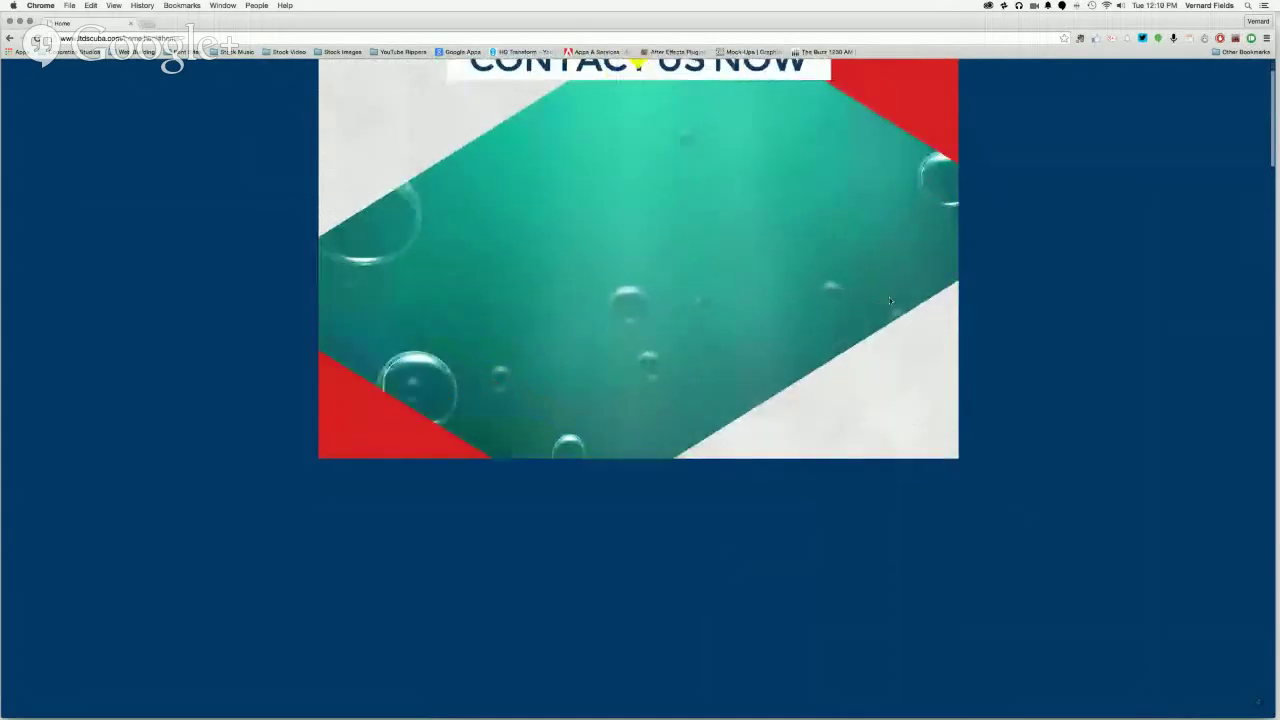
pyautogui.scroll(-3, 889, 300)
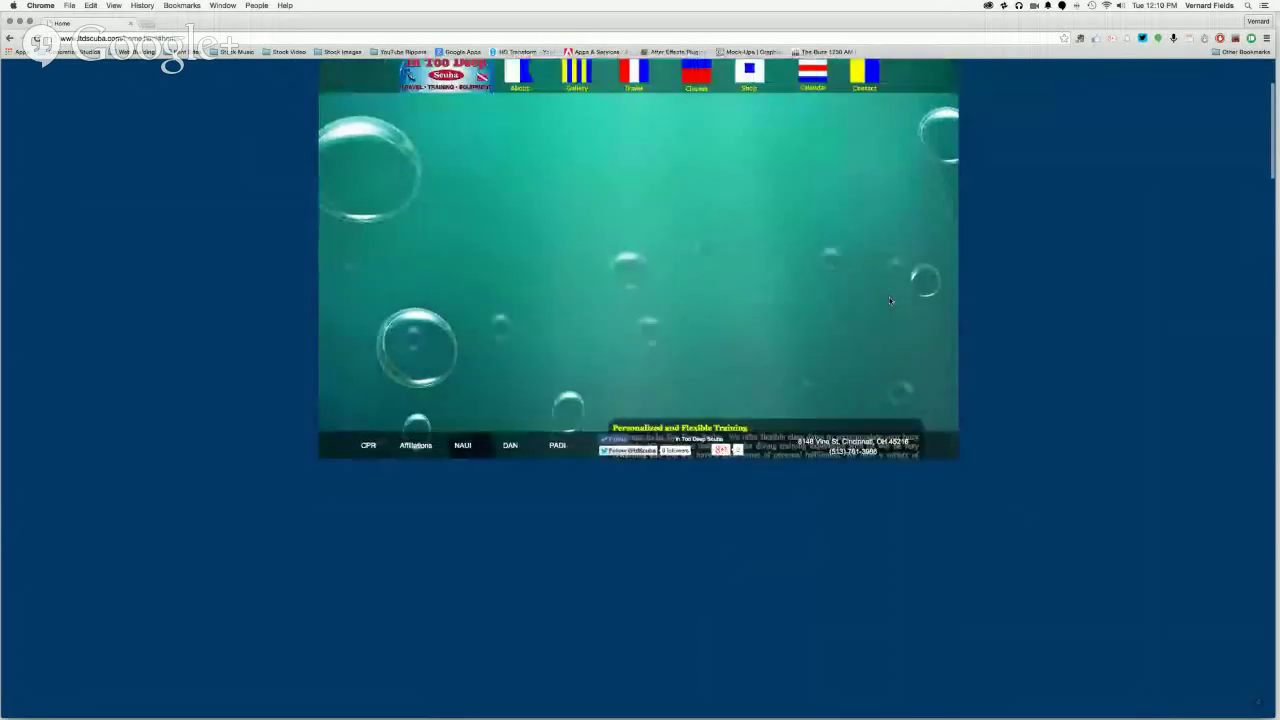
pyautogui.scroll(3, 889, 300)
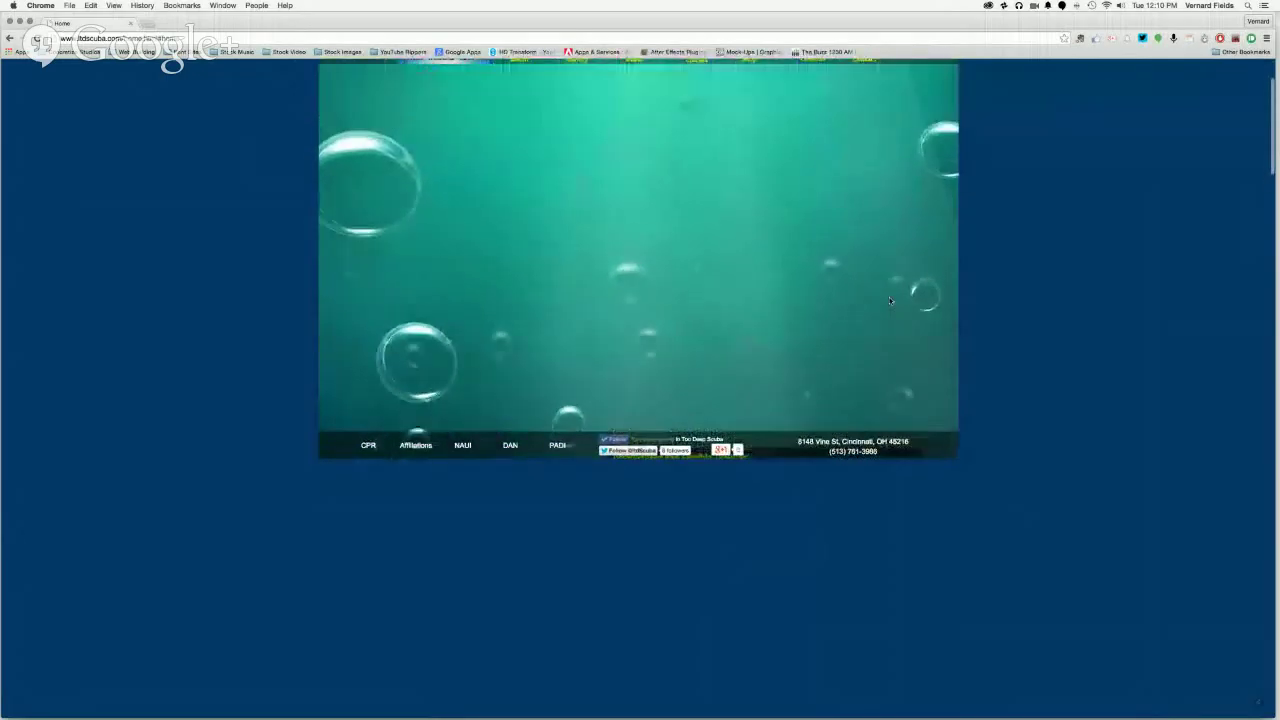
pyautogui.scroll(3, 889, 299)
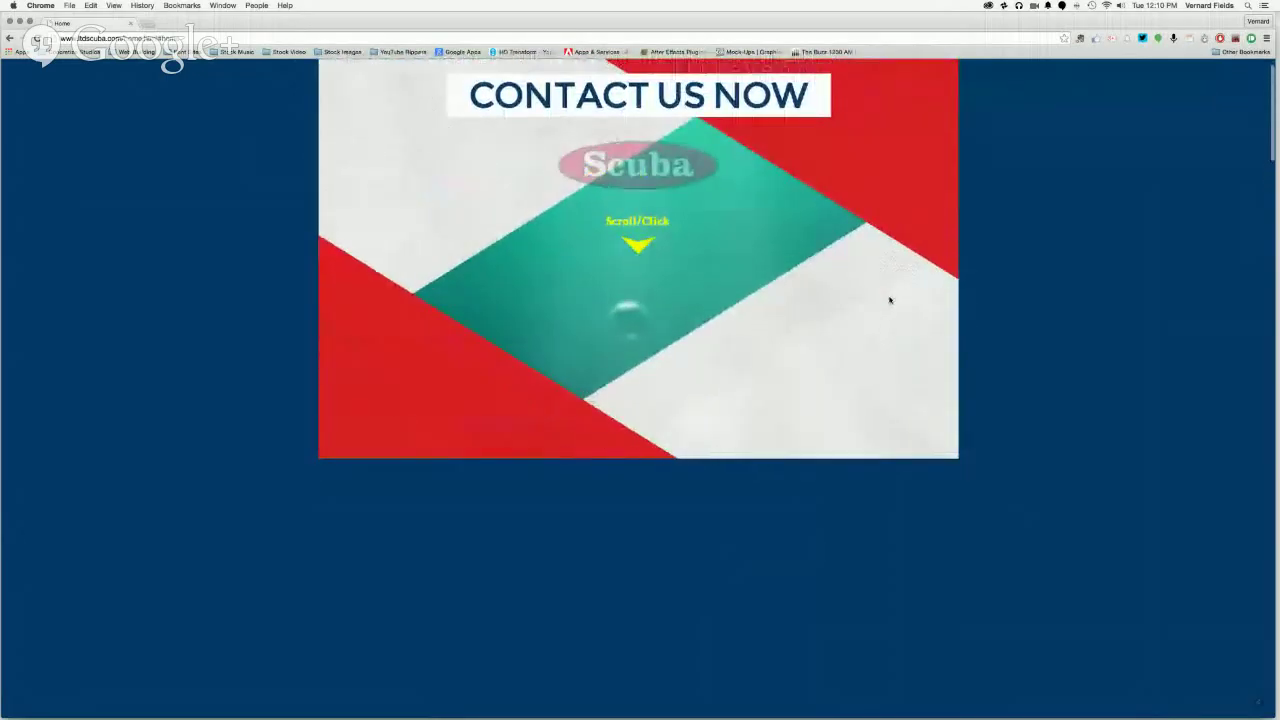
pyautogui.scroll(-3, 889, 300)
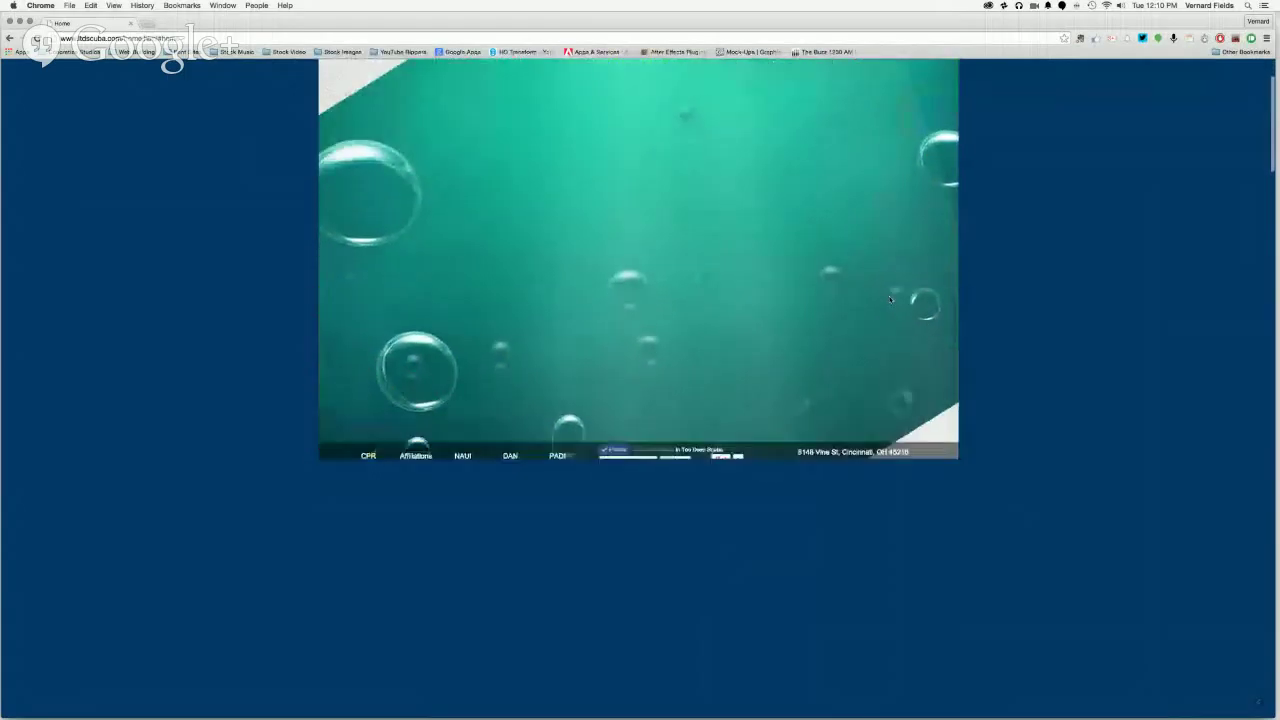
pyautogui.scroll(-3, 889, 299)
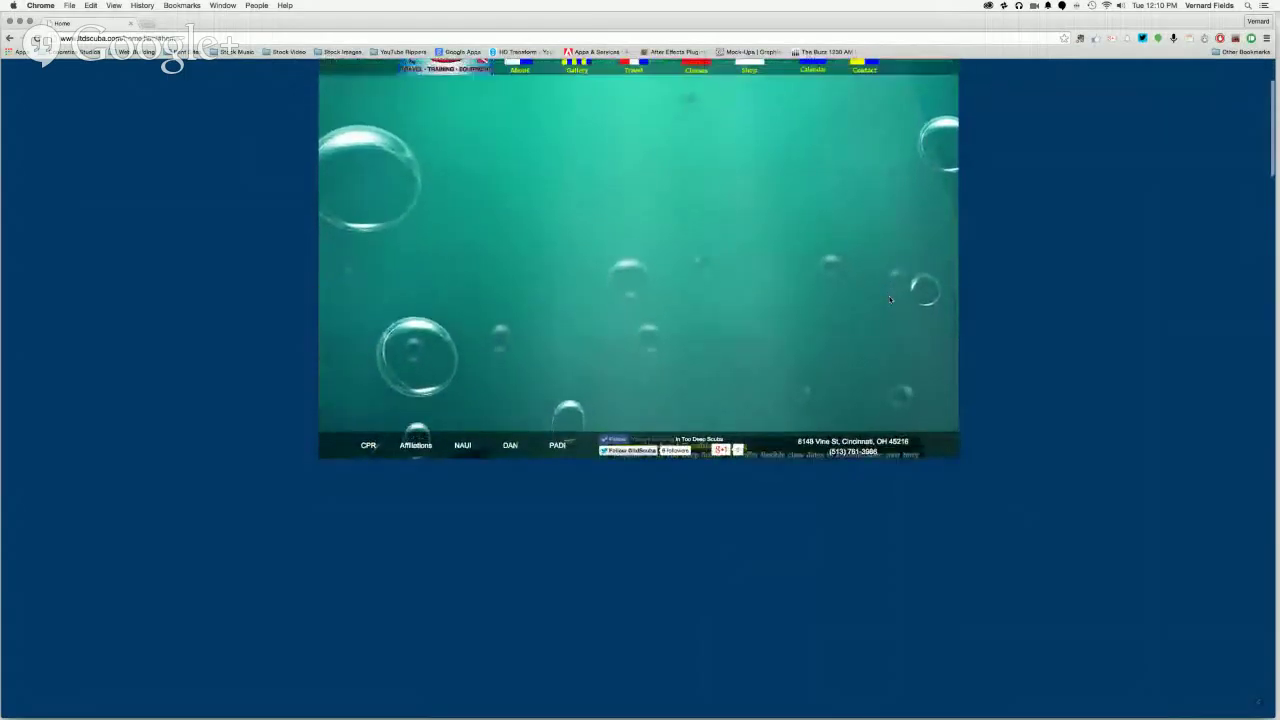
# Step: Examine the scrolling effects through the About text and the Gallery's wooden dock scene with its photos and video phone
pyautogui.scroll(-3, 890, 299)
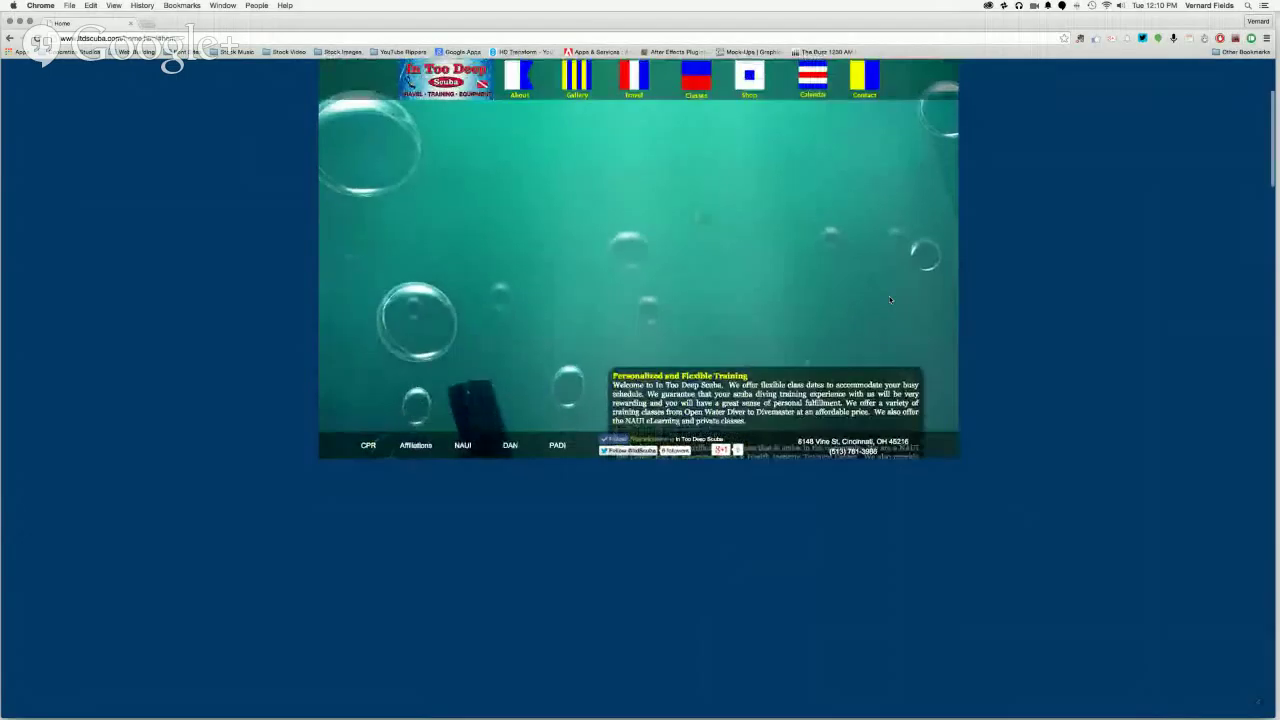
pyautogui.scroll(-2, 889, 299)
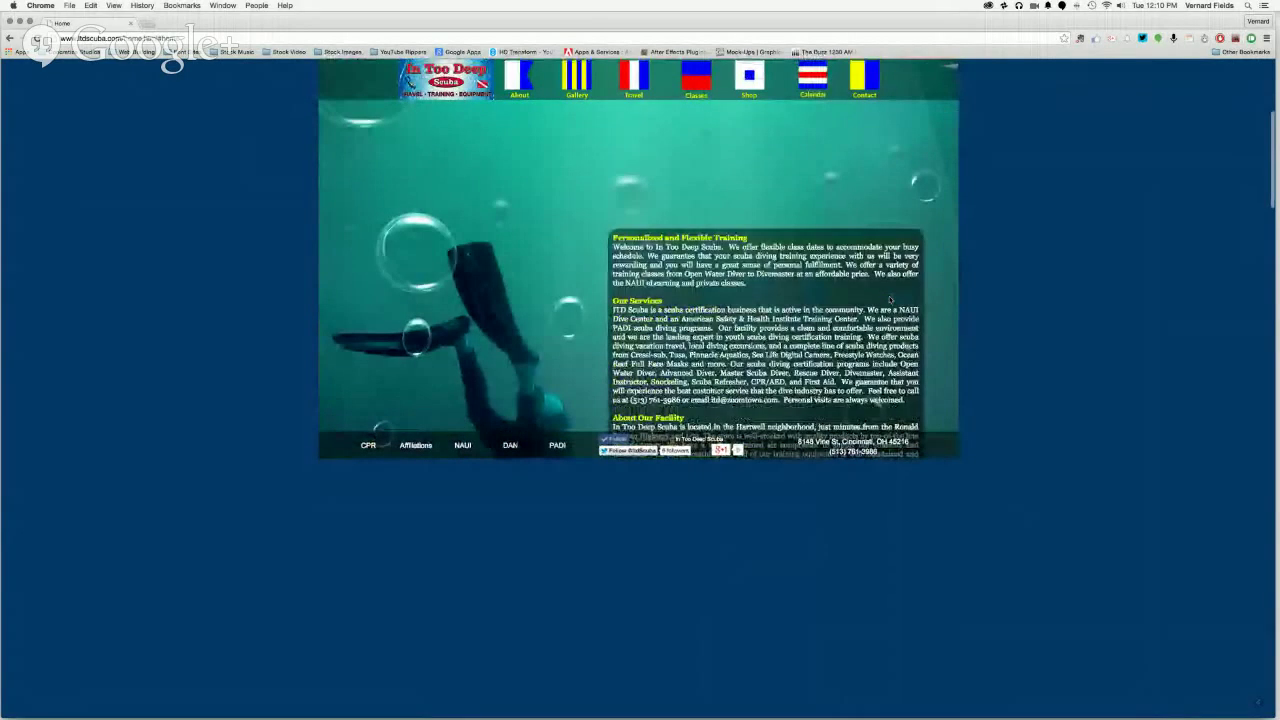
pyautogui.scroll(-3, 889, 299)
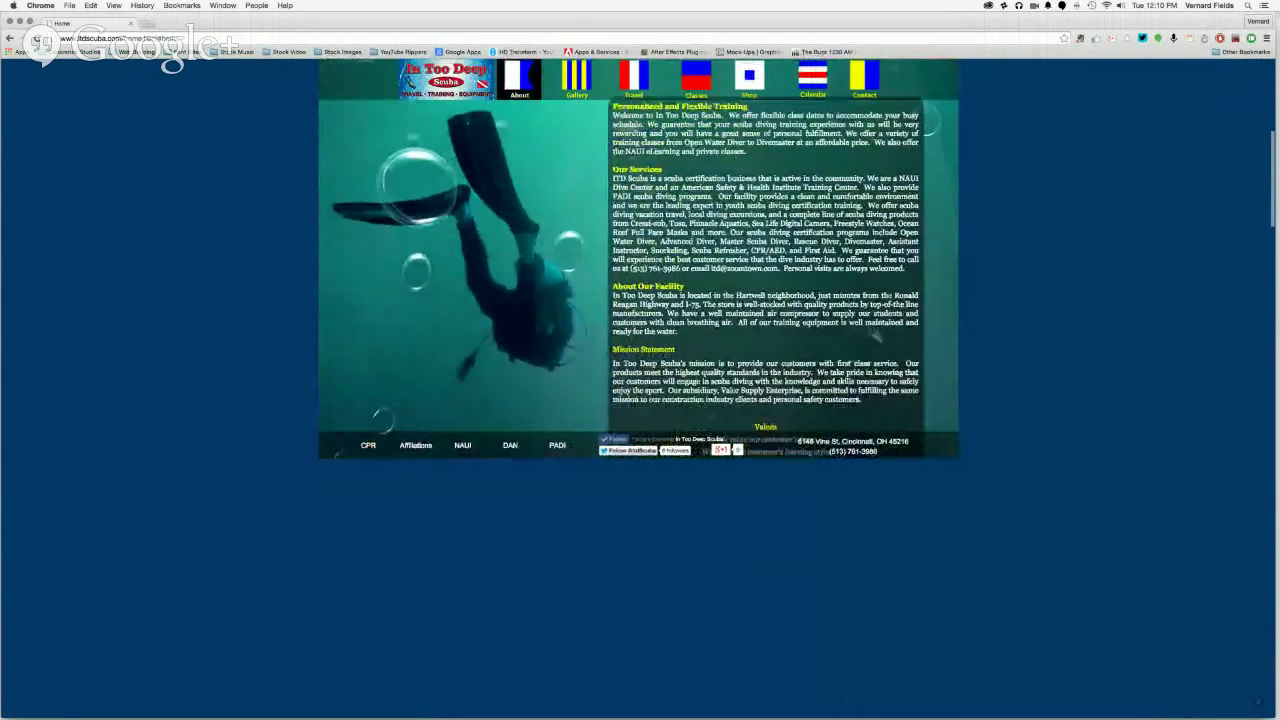
pyautogui.scroll(-3, 877, 306)
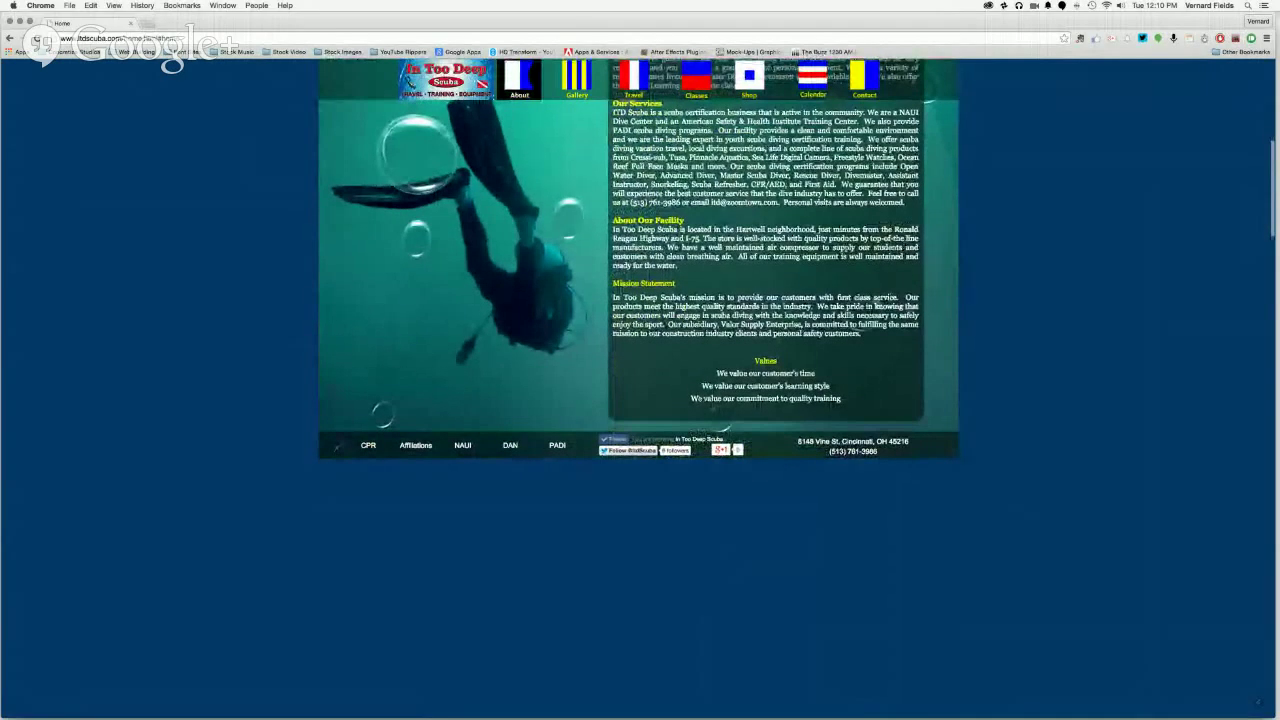
pyautogui.scroll(-4, 889, 299)
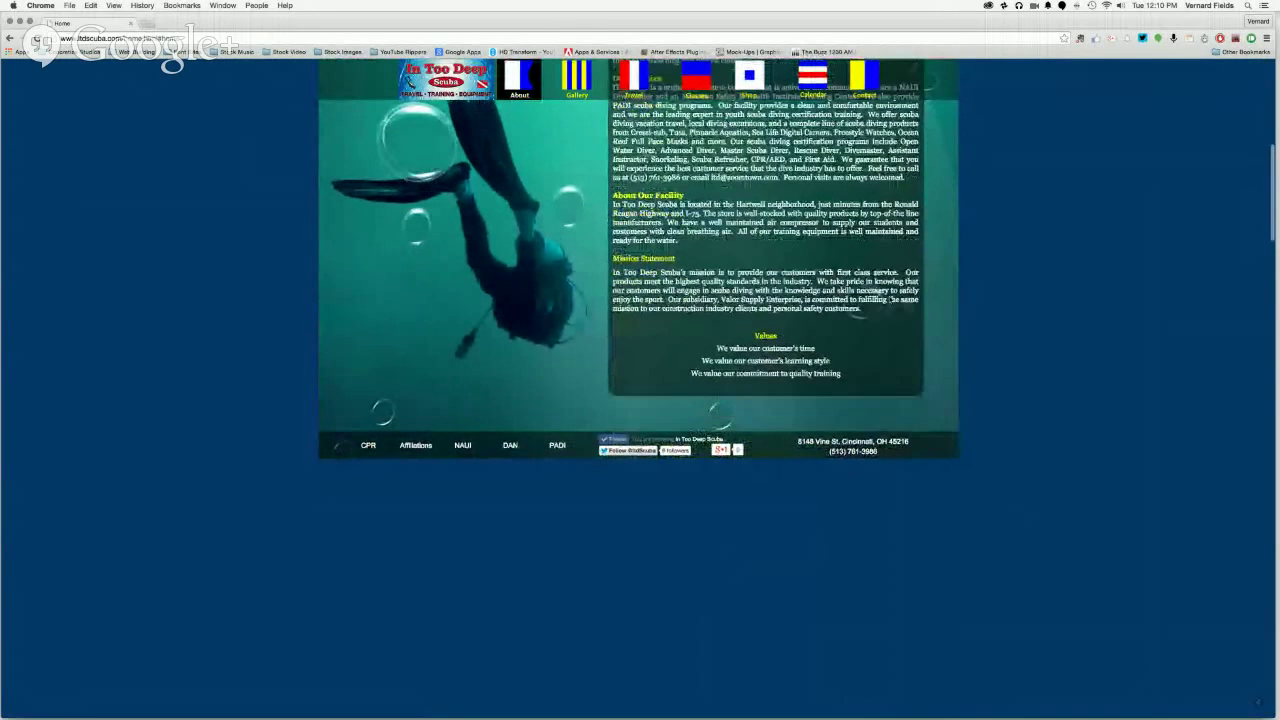
pyautogui.scroll(-5, 889, 299)
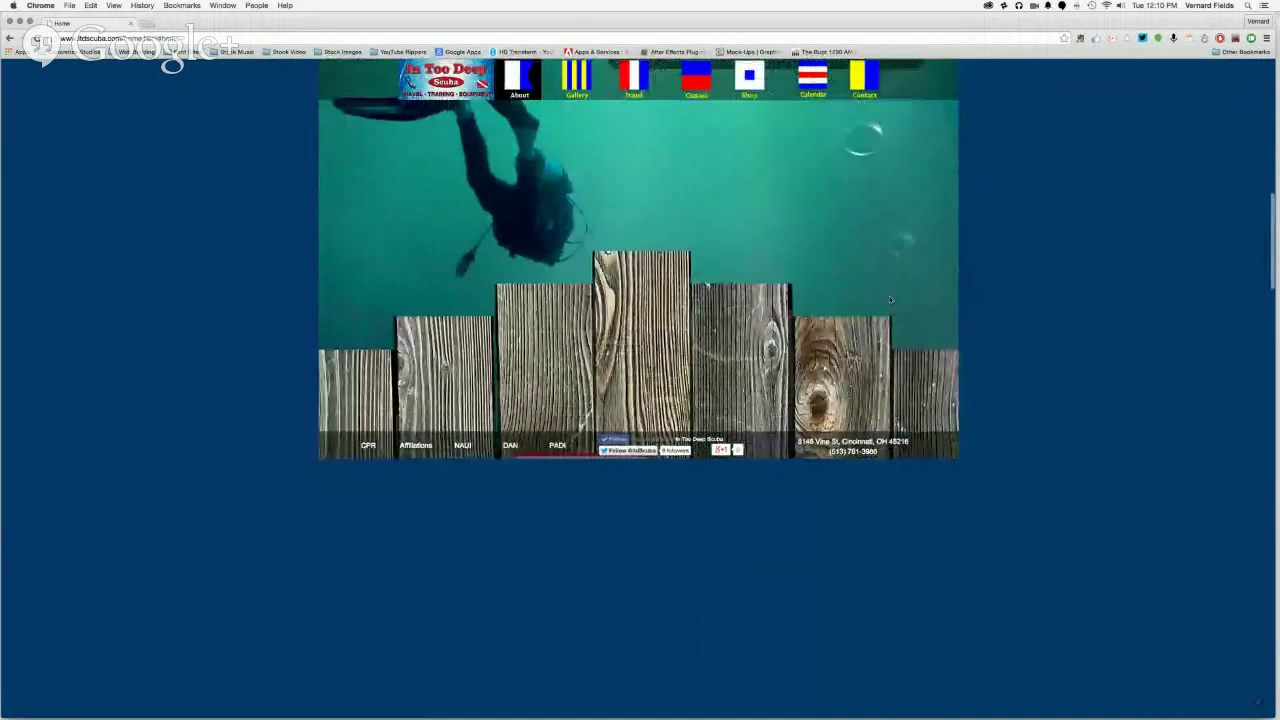
pyautogui.scroll(-4, 889, 299)
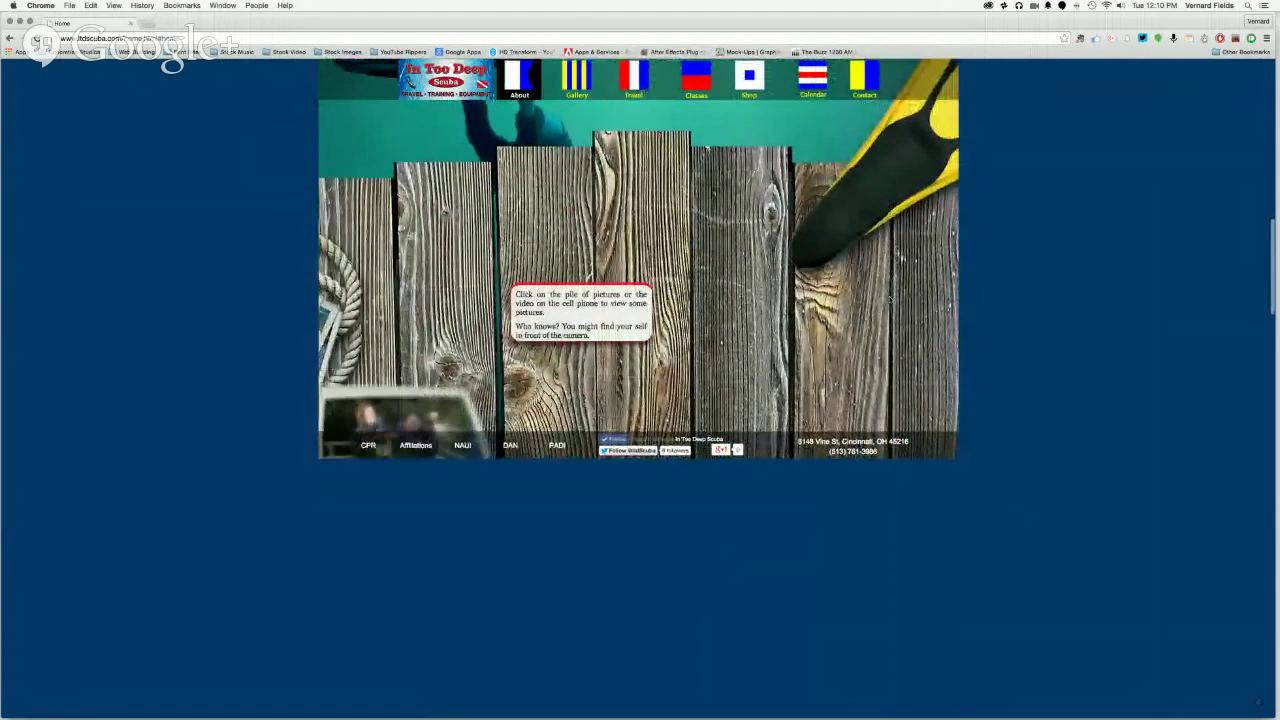
pyautogui.scroll(-4, 889, 299)
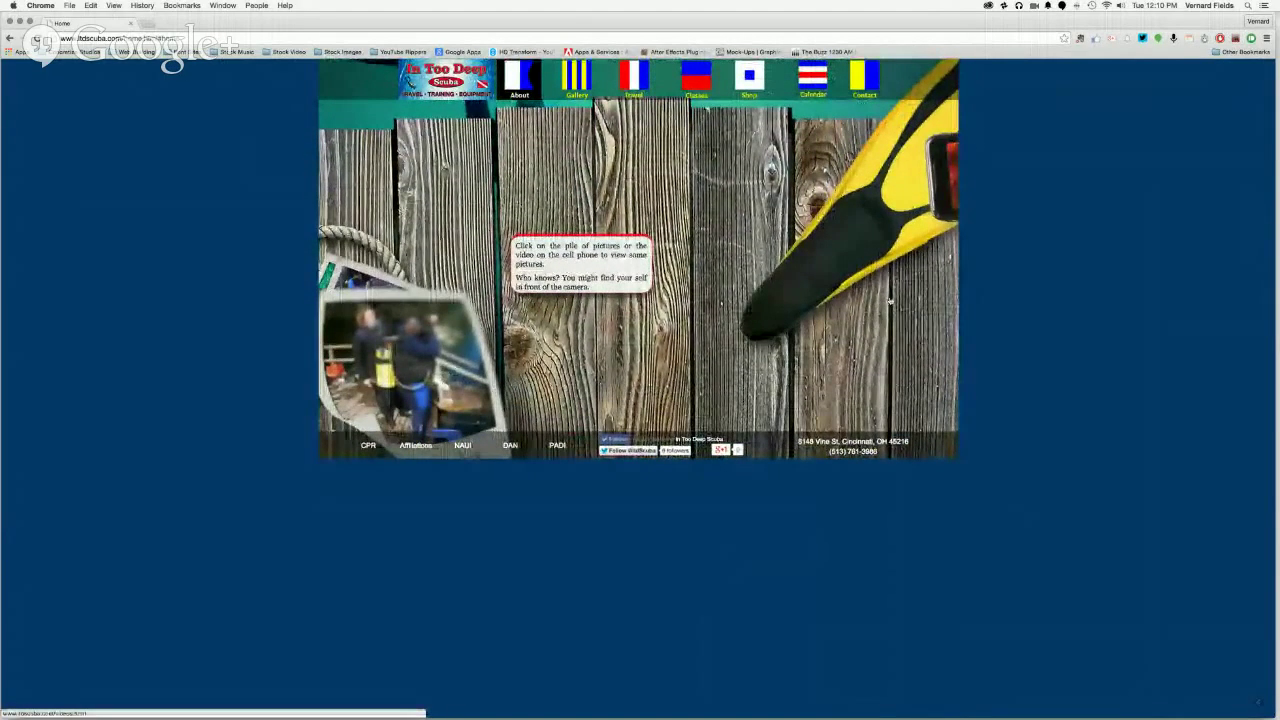
pyautogui.scroll(-2, 889, 299)
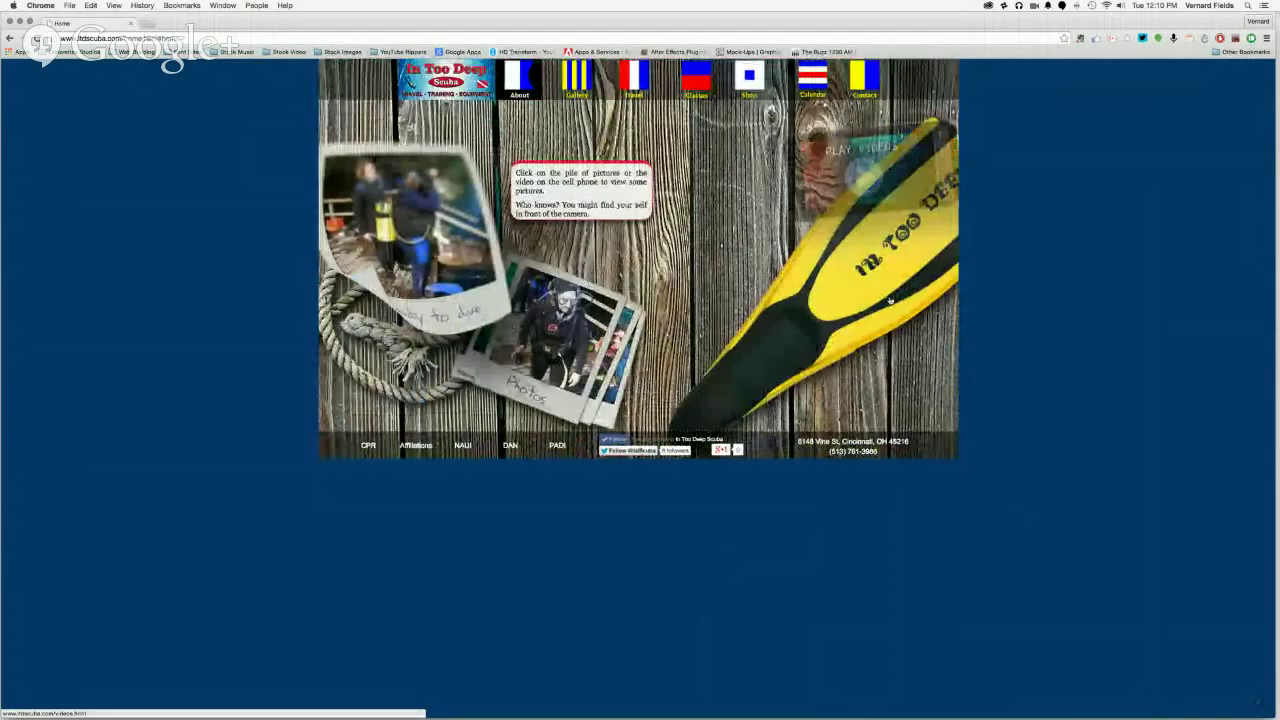
pyautogui.scroll(-3, 889, 299)
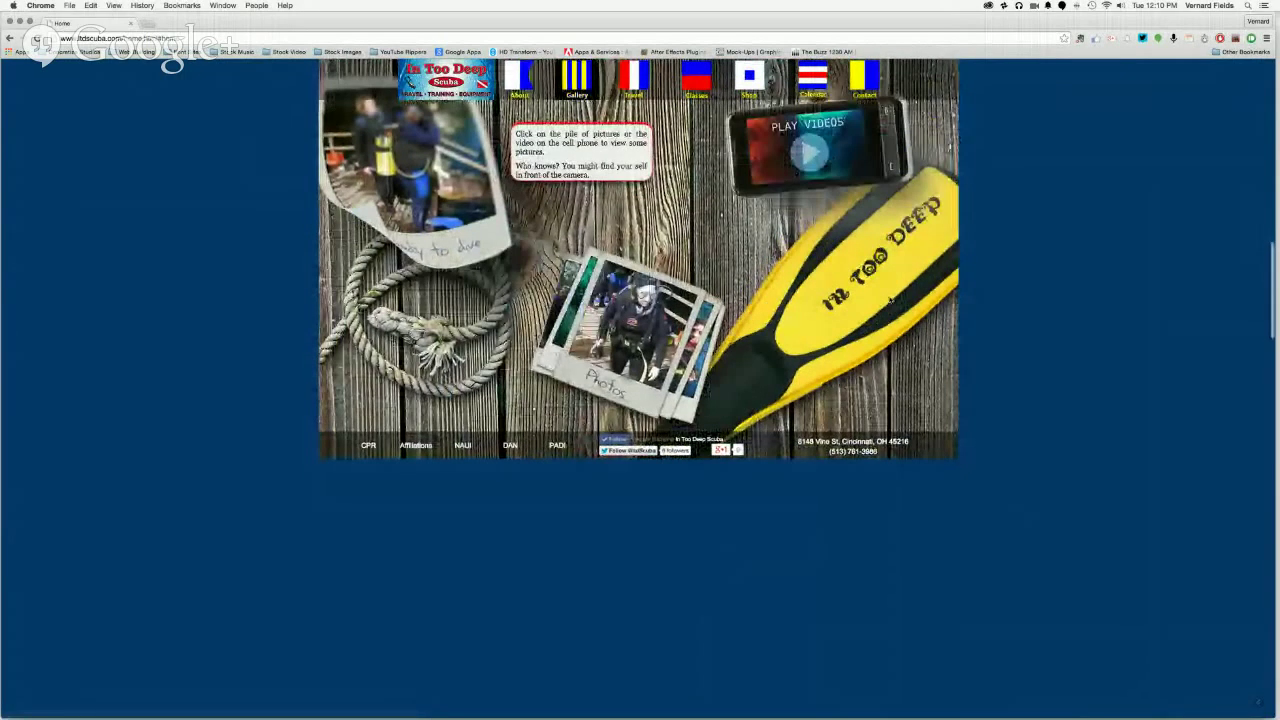
pyautogui.scroll(-4, 889, 299)
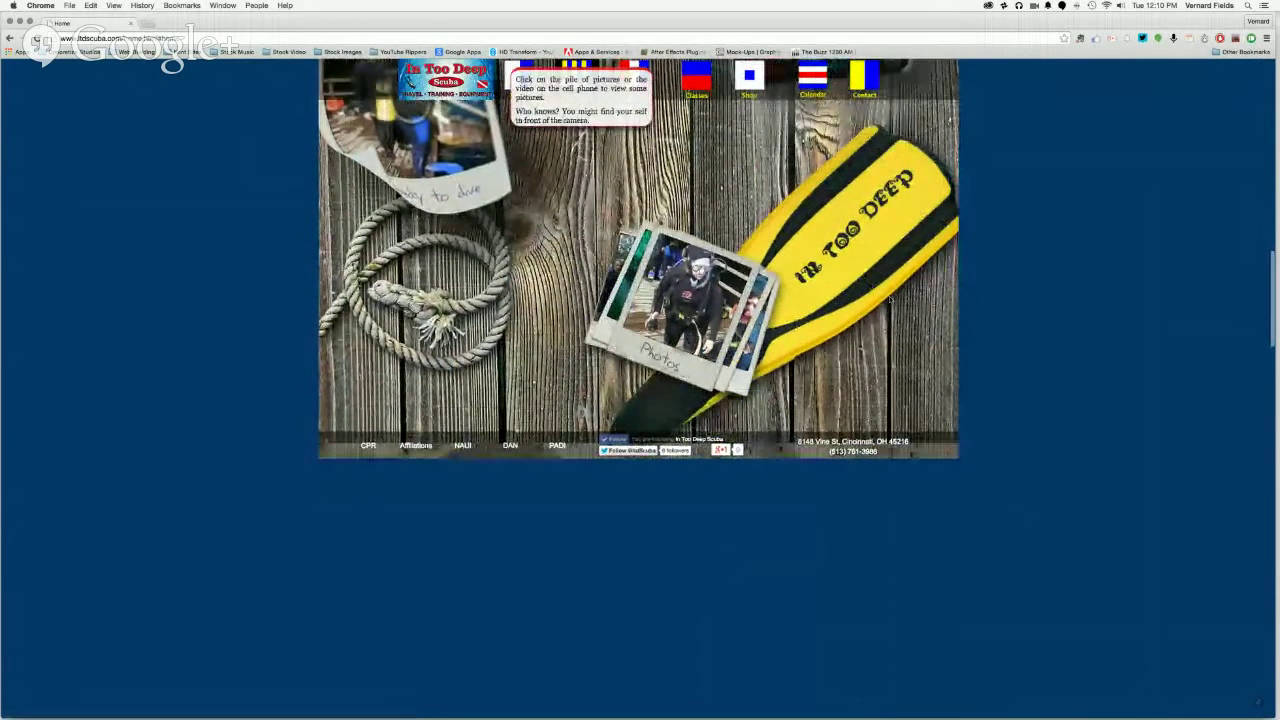
# Step: Review the Travel section's trip listings and the Contact section's sliding store doors with map and opening hours
pyautogui.scroll(-4, 889, 299)
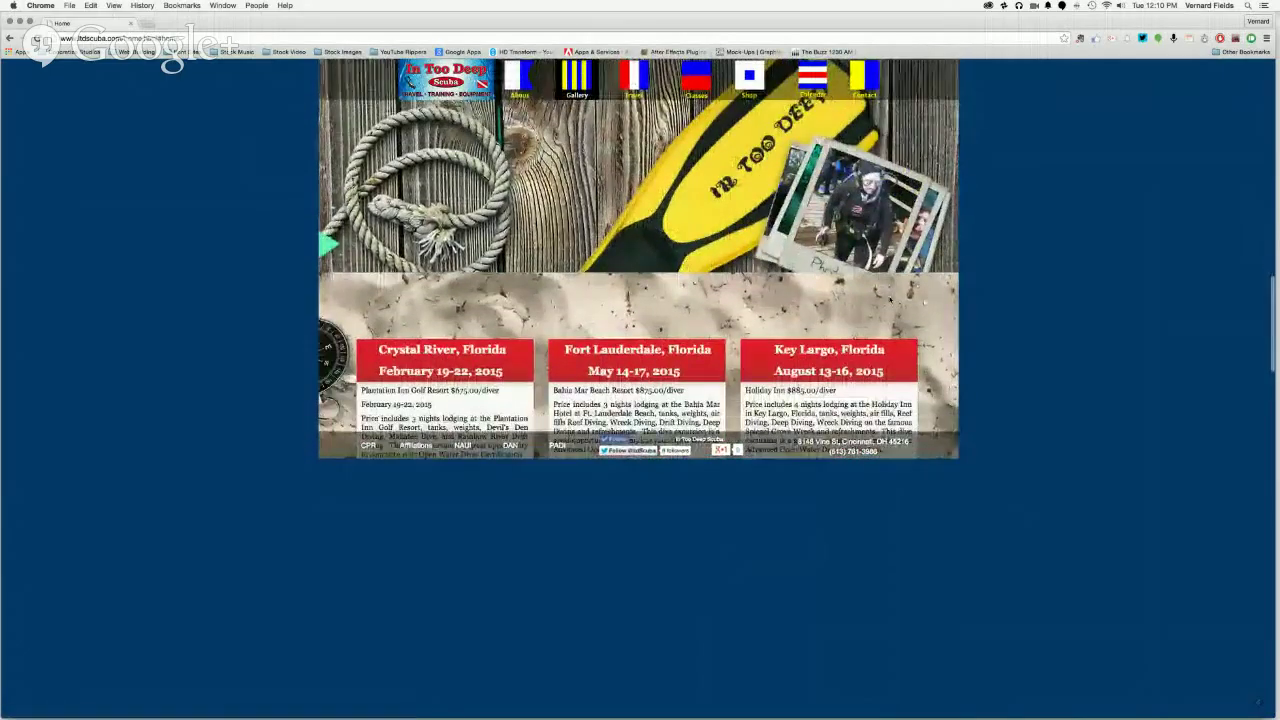
pyautogui.scroll(-4, 889, 299)
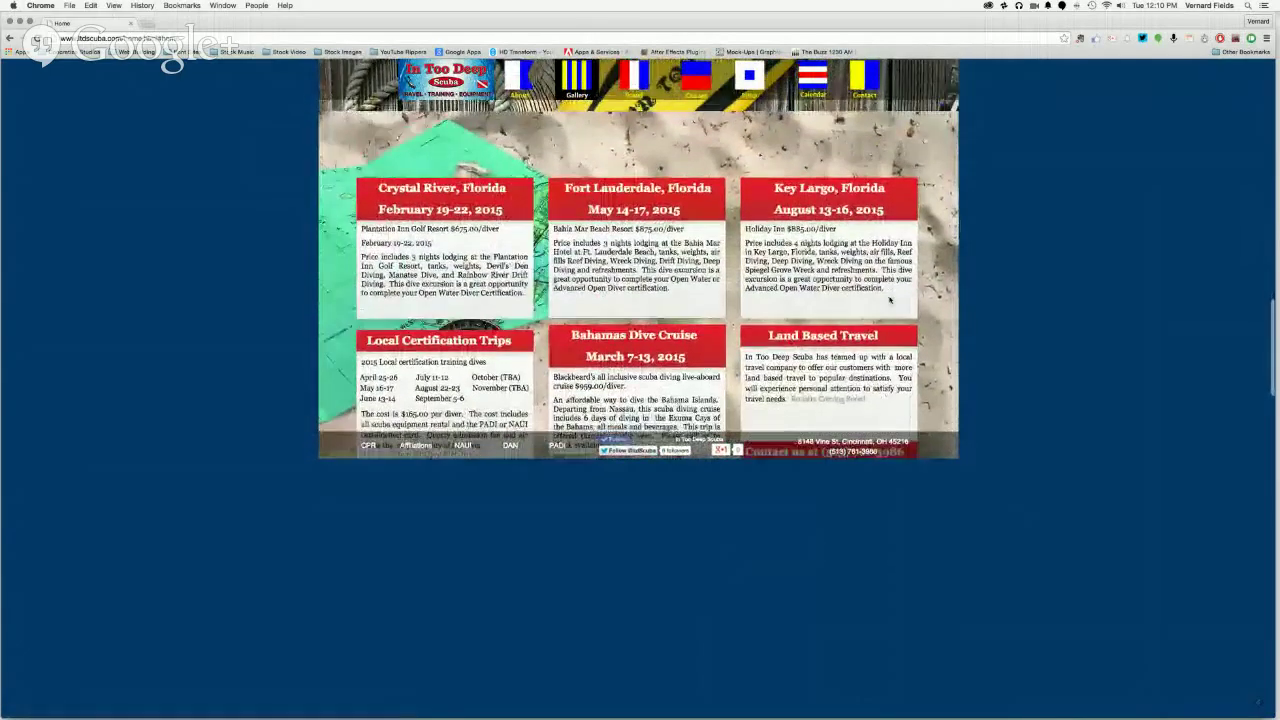
pyautogui.scroll(-2, 889, 299)
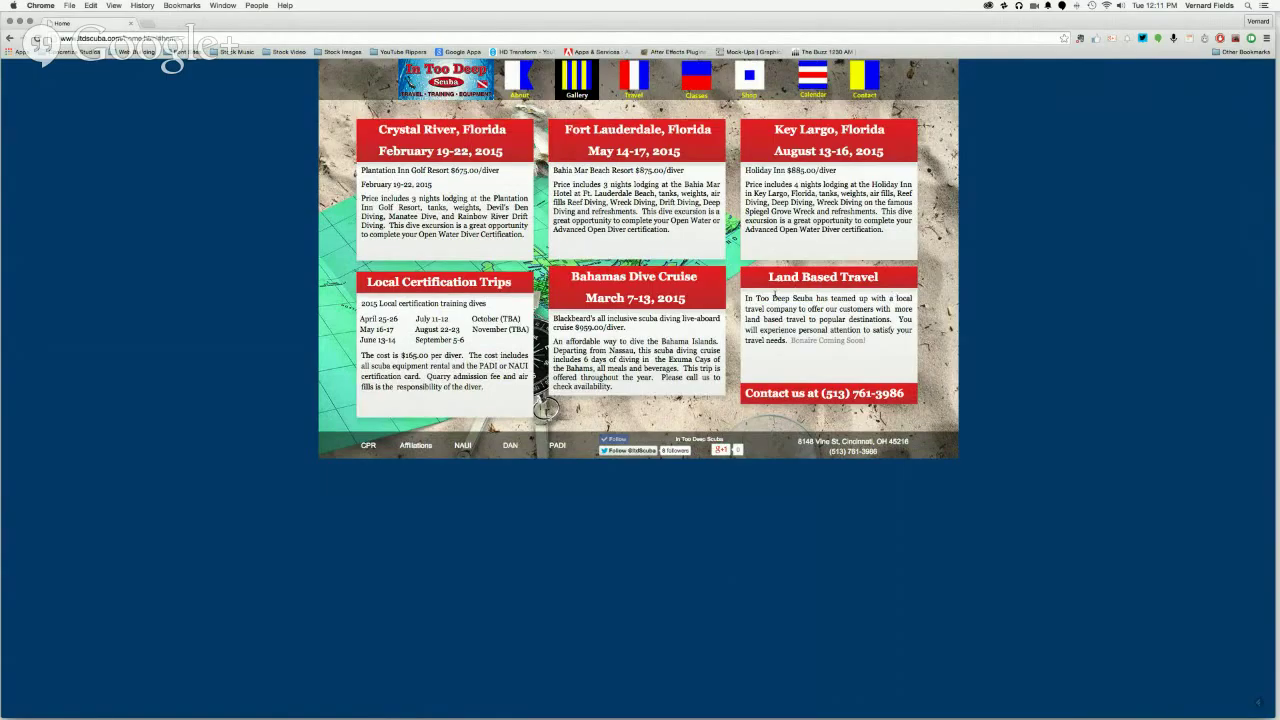
pyautogui.scroll(-1, 800, 292)
pyautogui.scroll(-5, 800, 294)
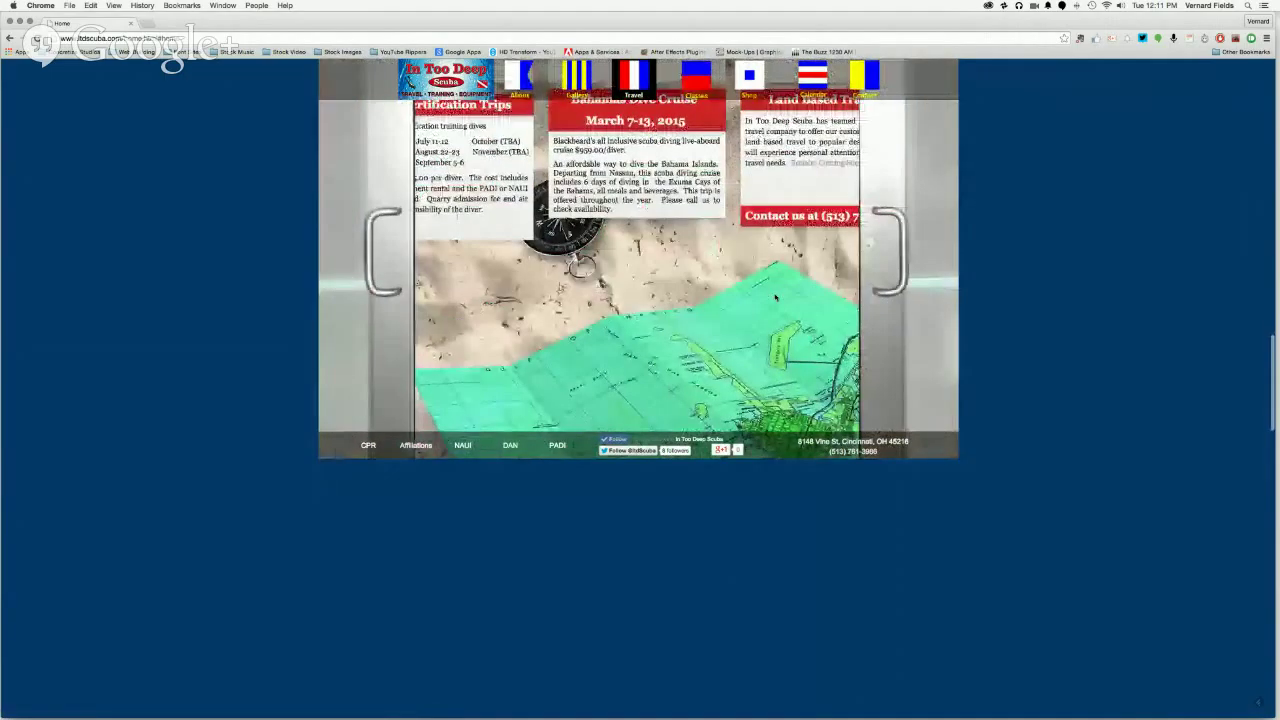
pyautogui.scroll(-2, 775, 297)
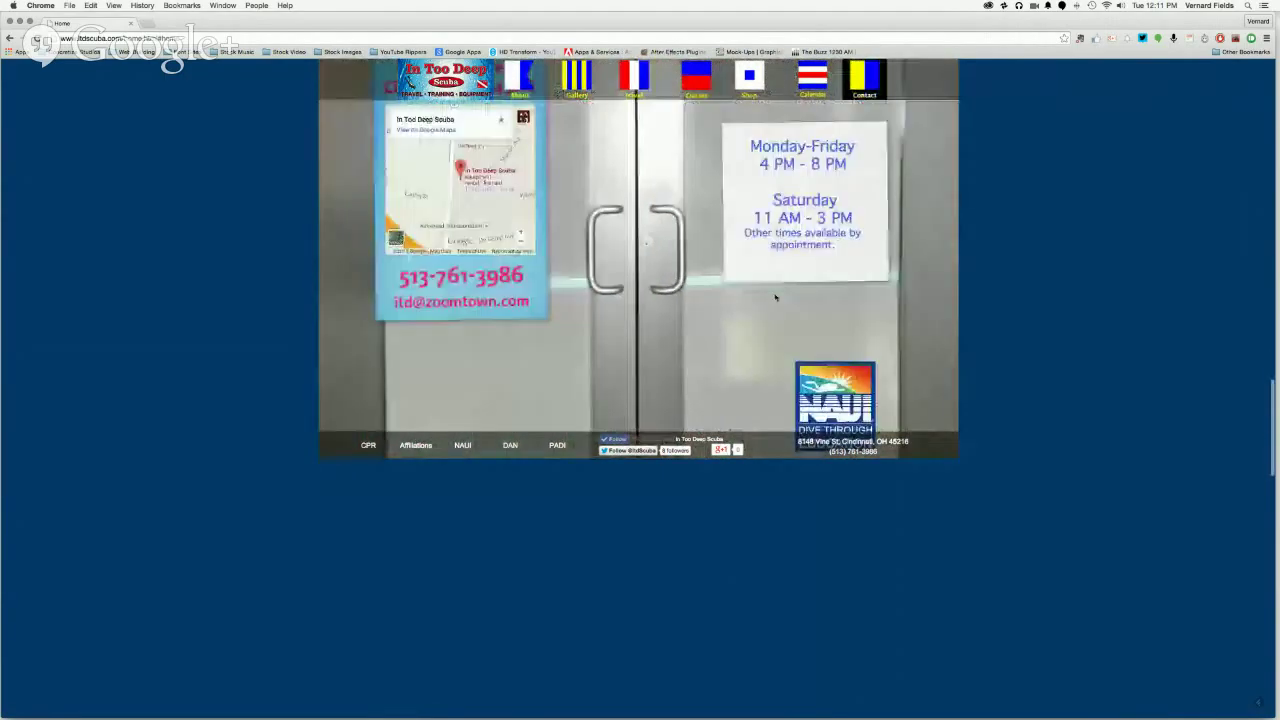
pyautogui.scroll(-3, 775, 297)
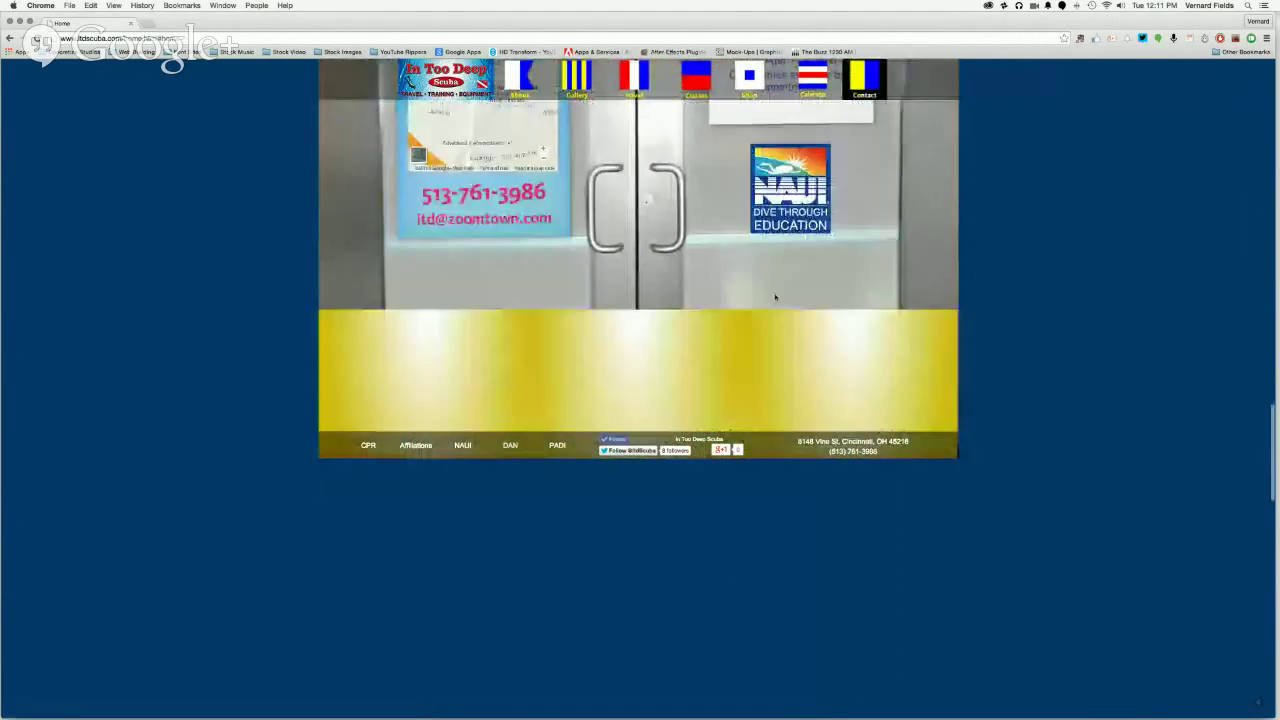
# Step: Examine the scroll effects through the Shop's product display and the Calendar's desk scene down to the Classes whiteboard
pyautogui.scroll(-3, 775, 297)
pyautogui.scroll(-3, 775, 297)
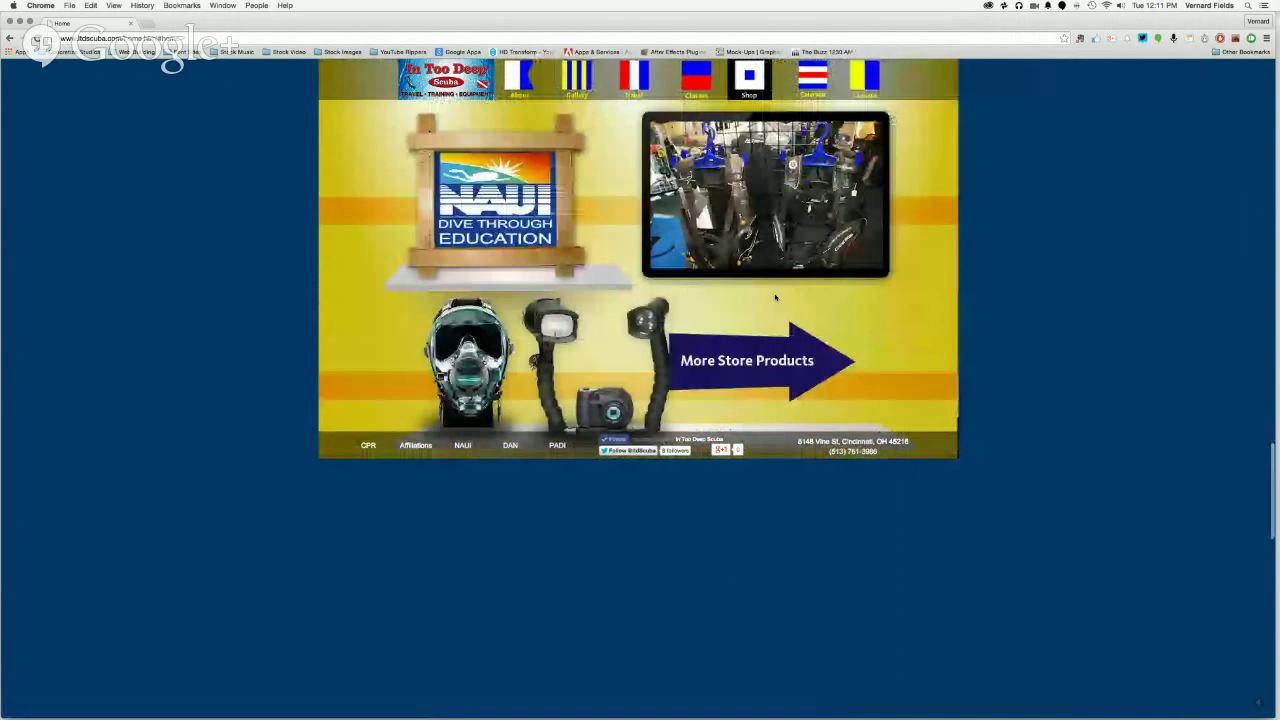
pyautogui.scroll(-10, 775, 297)
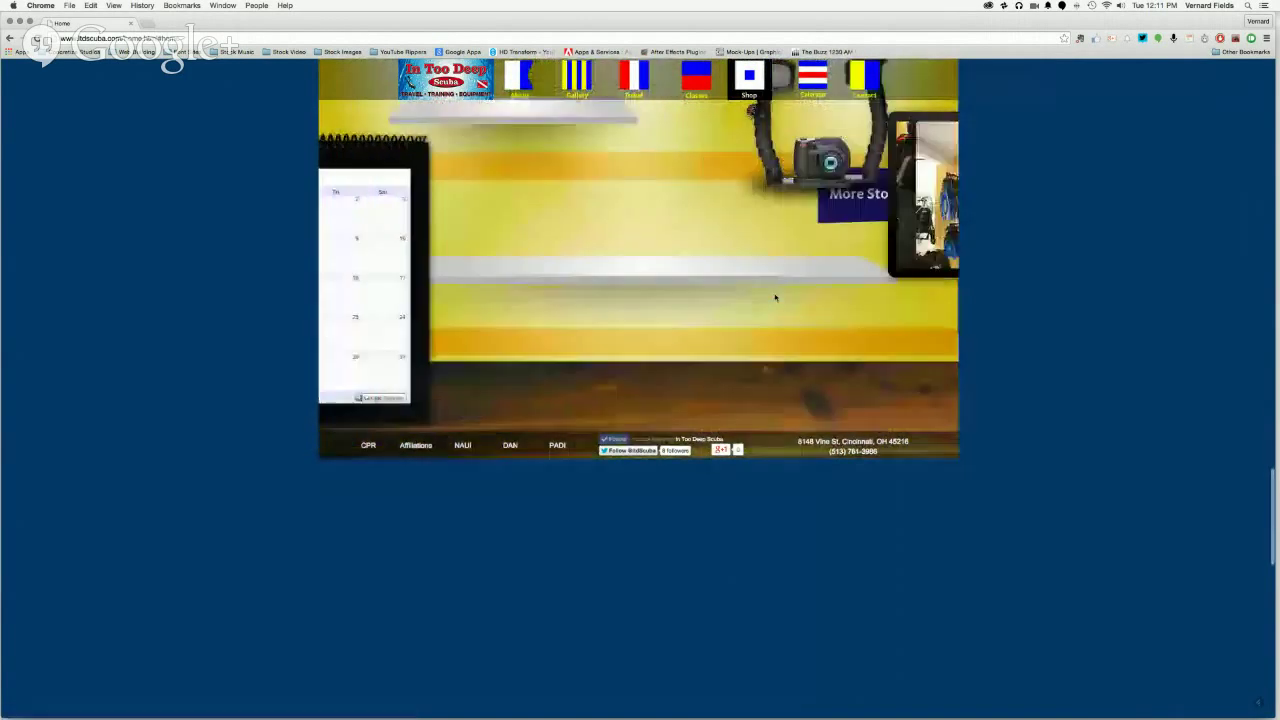
pyautogui.scroll(-6, 775, 297)
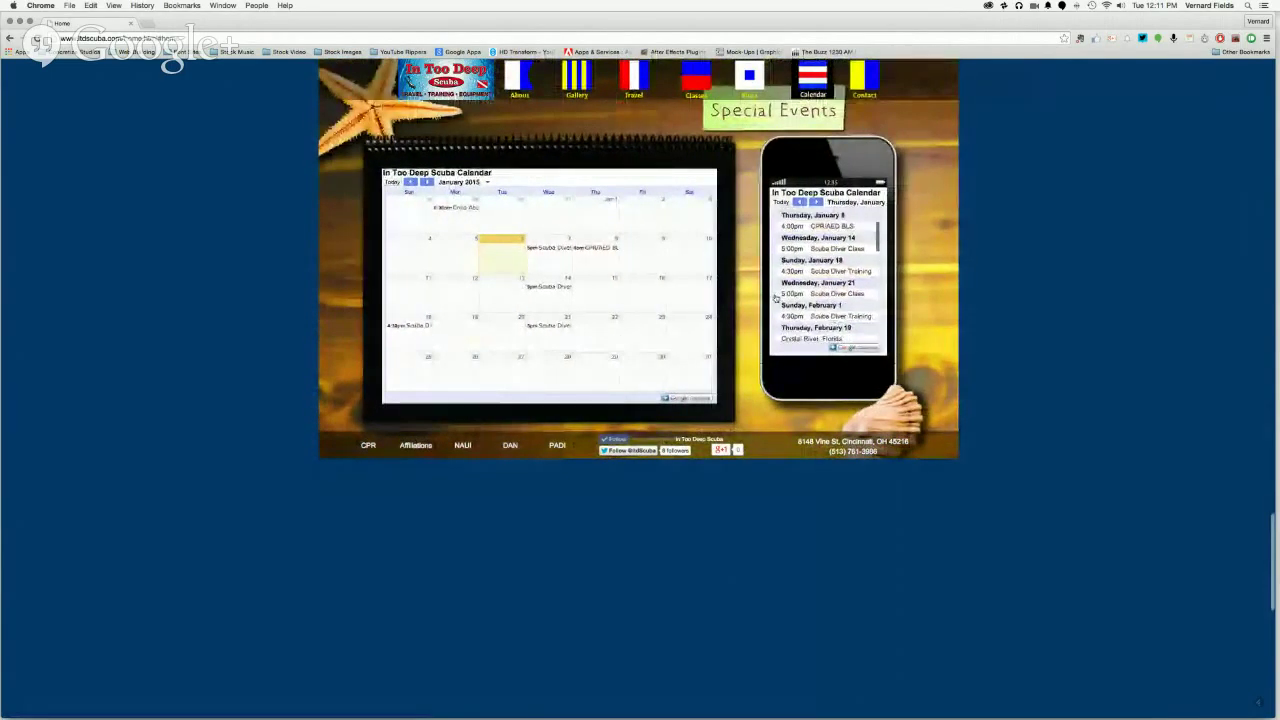
pyautogui.scroll(-3, 751, 268)
pyautogui.scroll(-5, 751, 268)
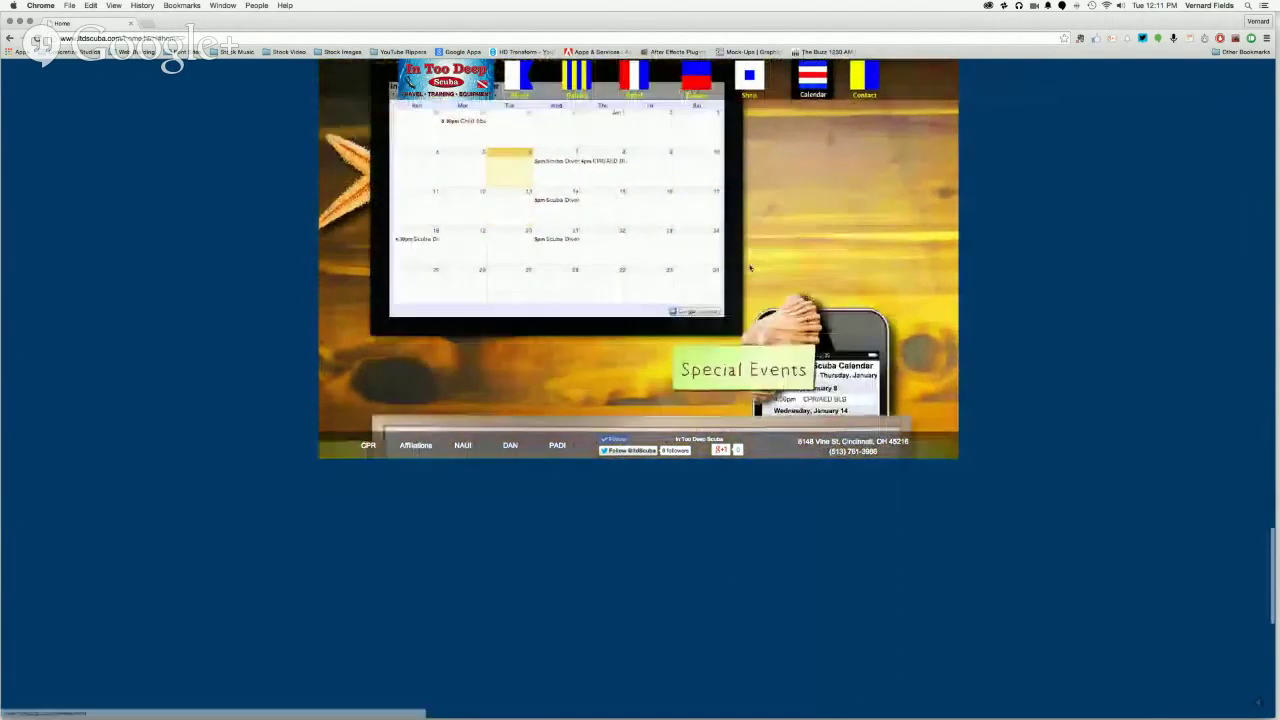
pyautogui.scroll(-5, 750, 268)
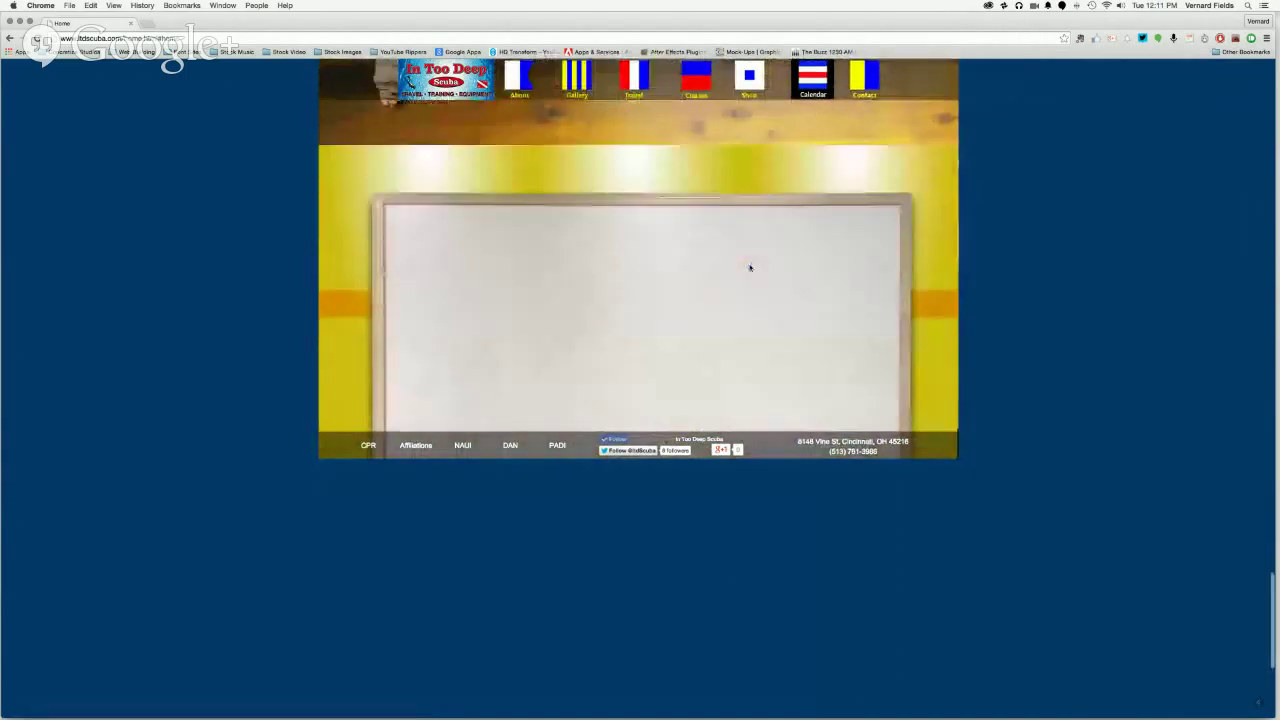
pyautogui.scroll(-2, 750, 268)
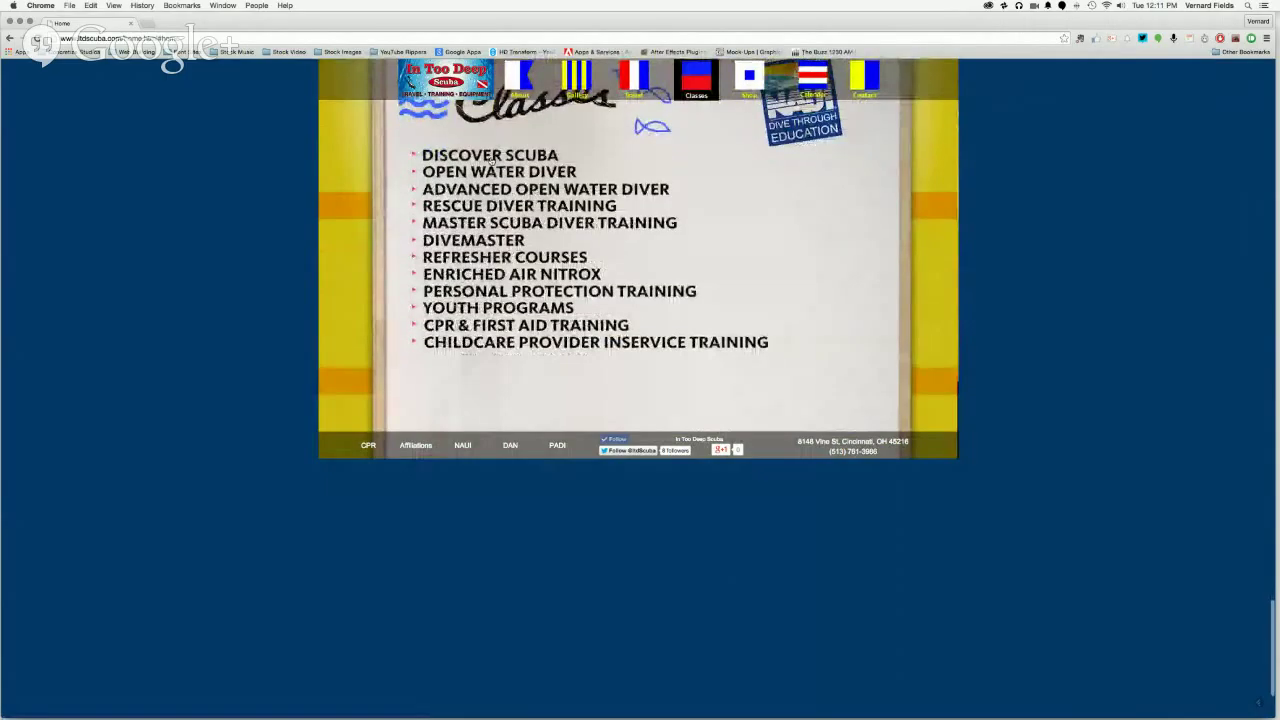
# Step: Check the expanding Classes list by opening and closing Discover Scuba and Open Water Diver, and review the expanded Advanced Open Water Diver entry
pyautogui.click(489, 157)
pyautogui.click(485, 157)
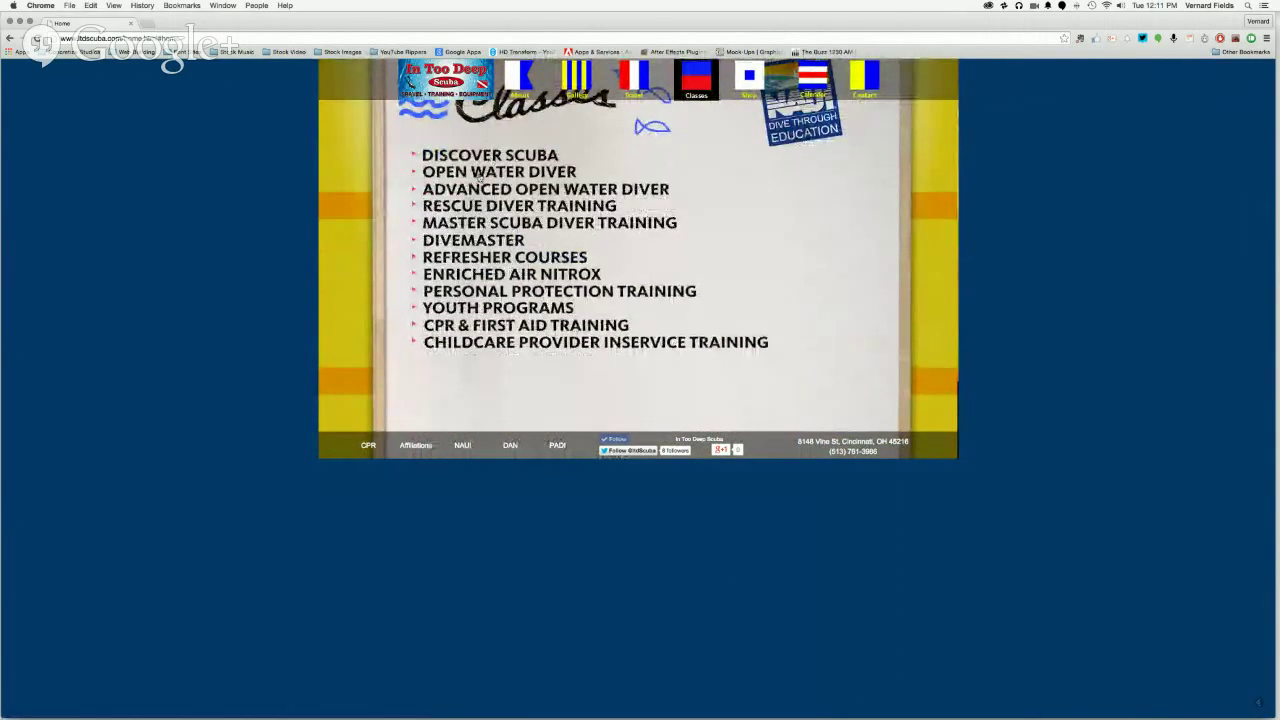
pyautogui.click(481, 180)
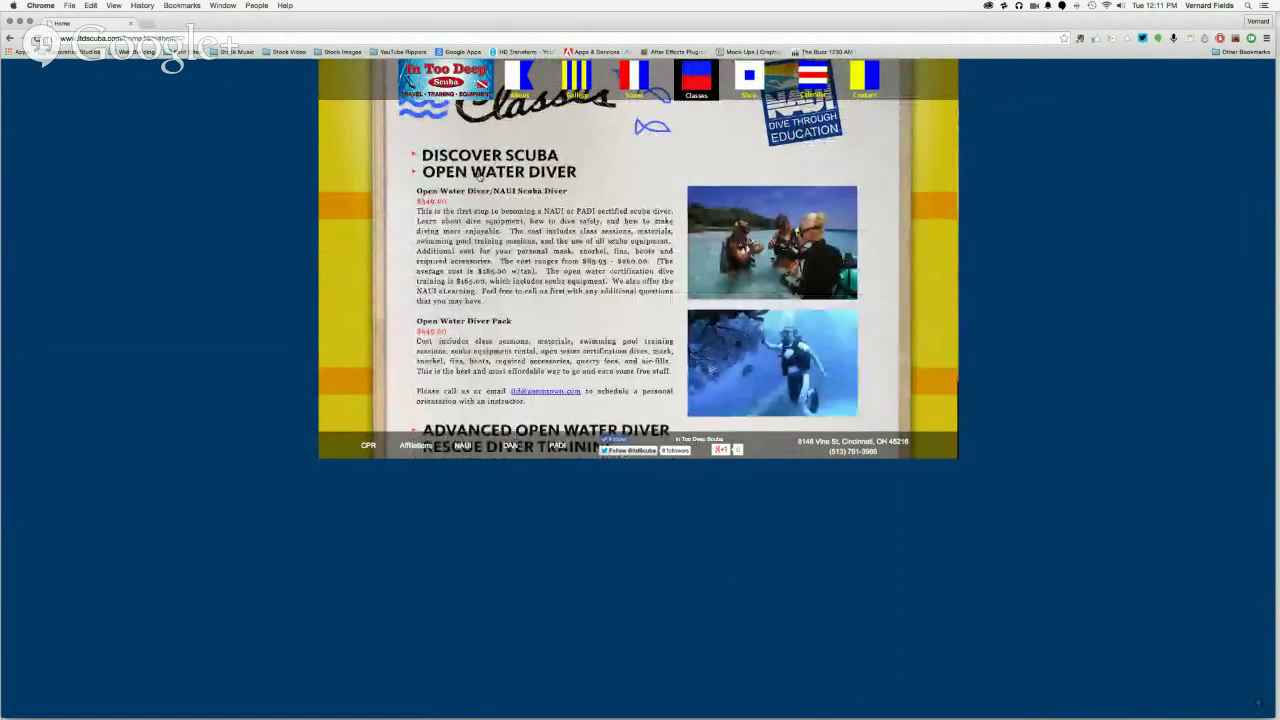
pyautogui.click(479, 174)
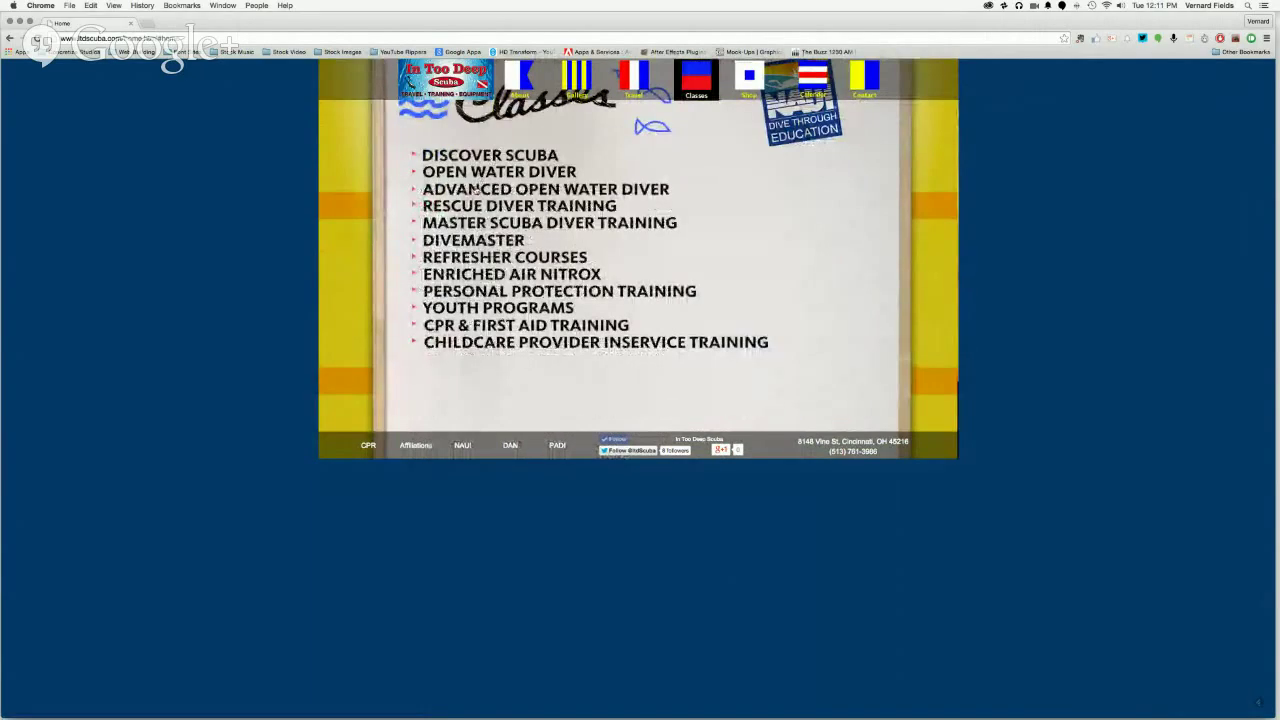
pyautogui.click(476, 190)
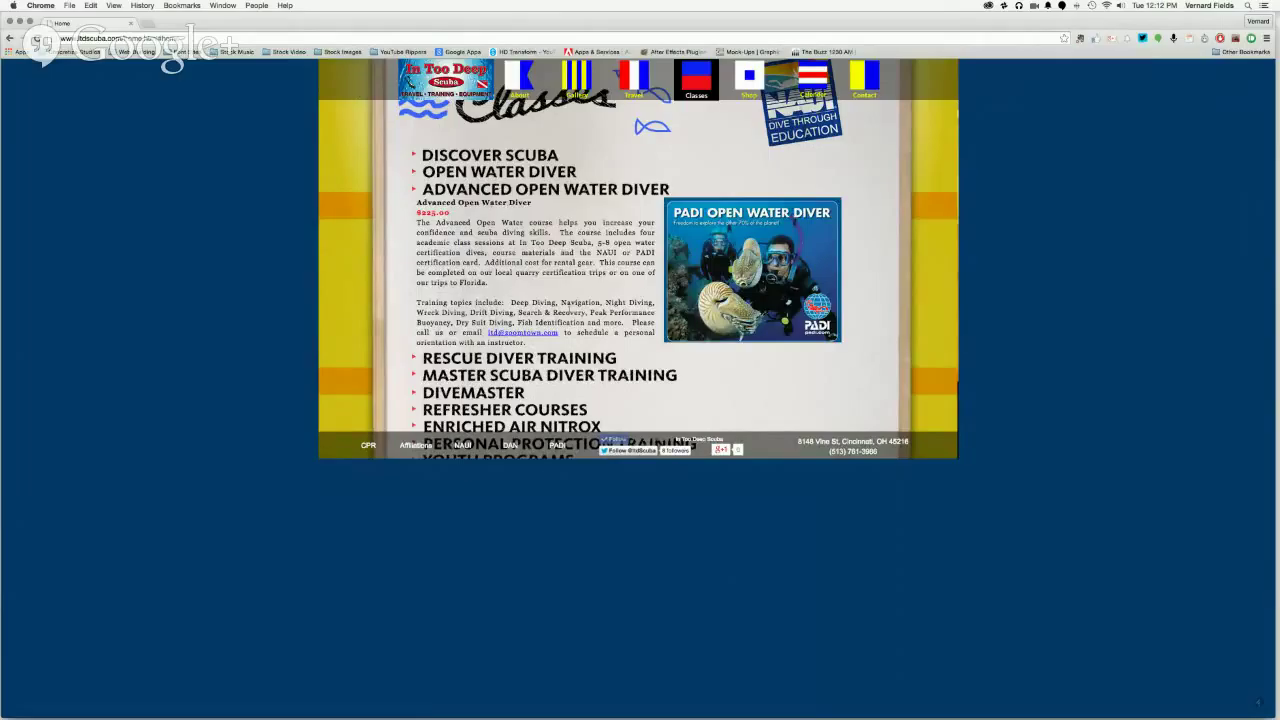
pyautogui.scroll(-3, 567, 308)
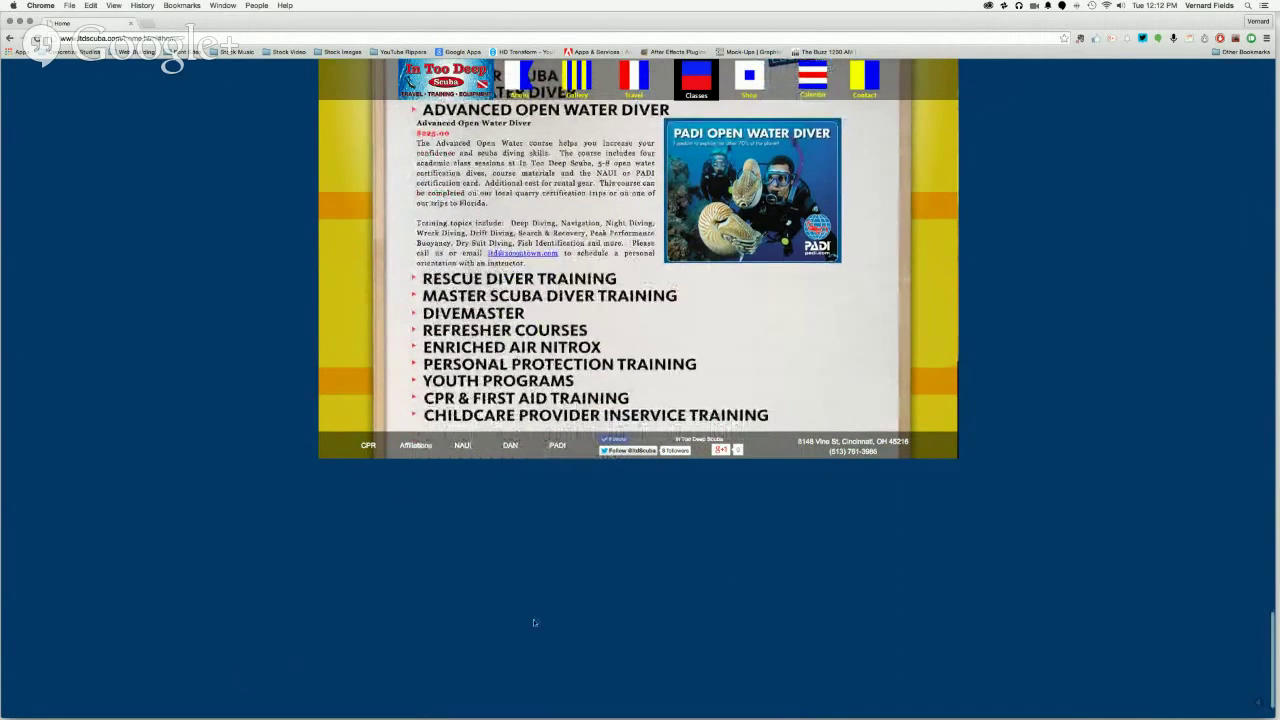
pyautogui.scroll(-3, 650, 393)
# Step: Examine the scroll animations in reverse, from Classes through the Calendar and Shop scenes back to the Travel listings
pyautogui.scroll(5, 650, 393)
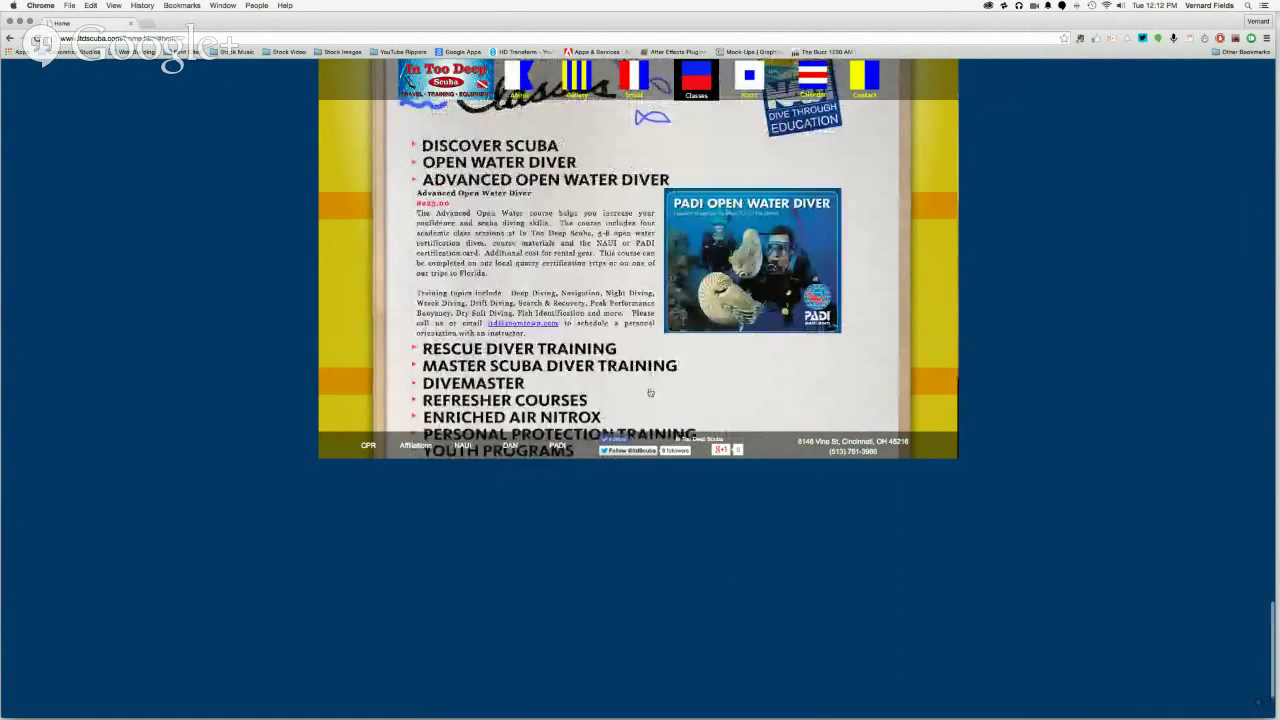
pyautogui.scroll(5, 650, 393)
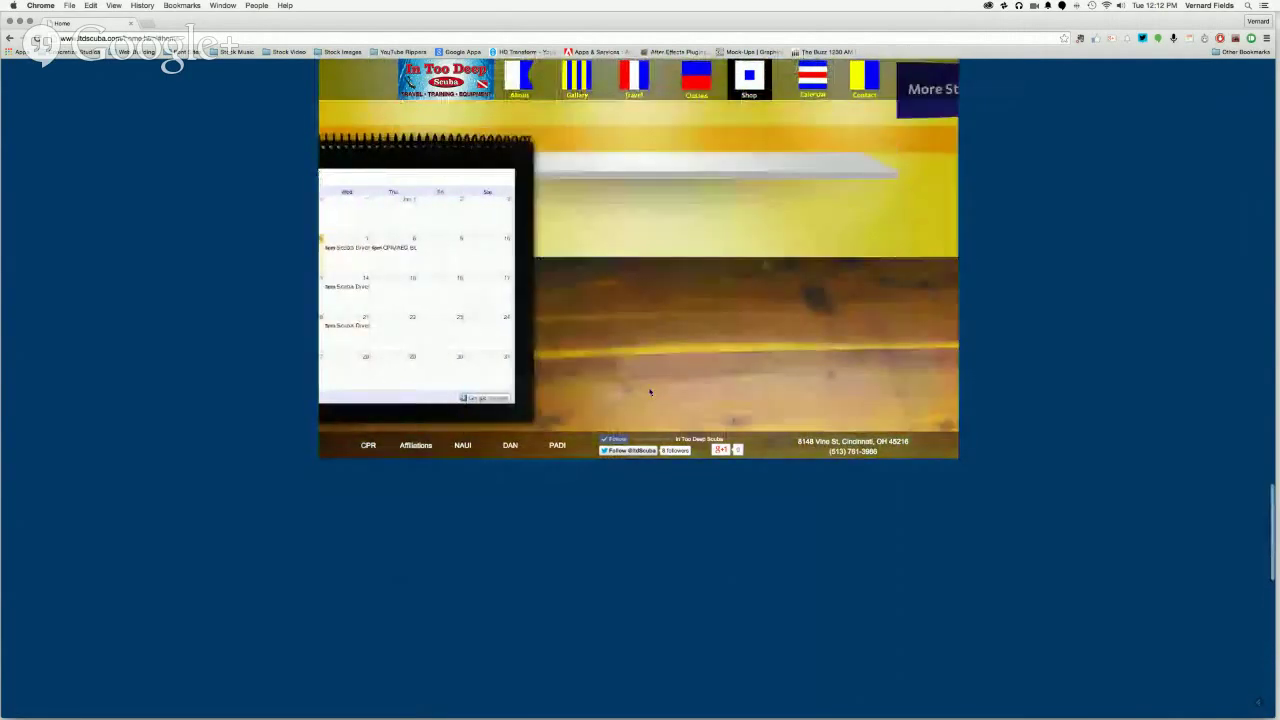
pyautogui.scroll(5, 650, 393)
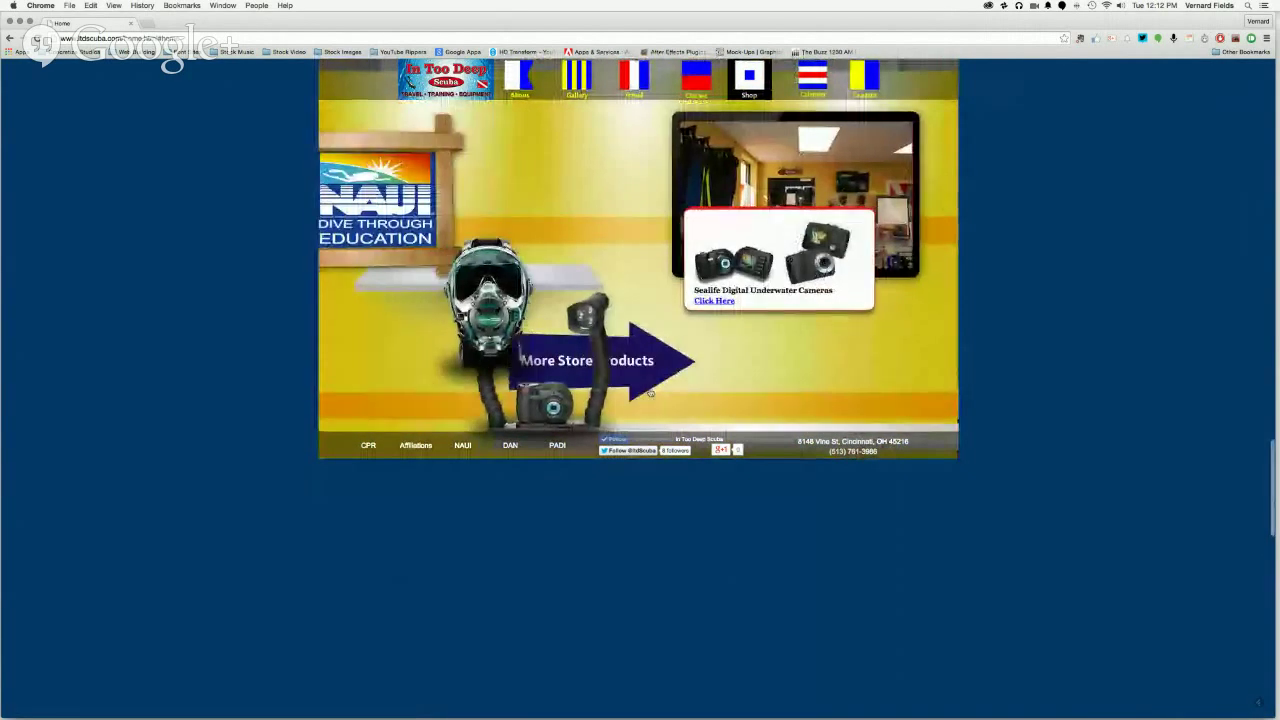
pyautogui.scroll(5, 650, 393)
pyautogui.scroll(5, 637, 256)
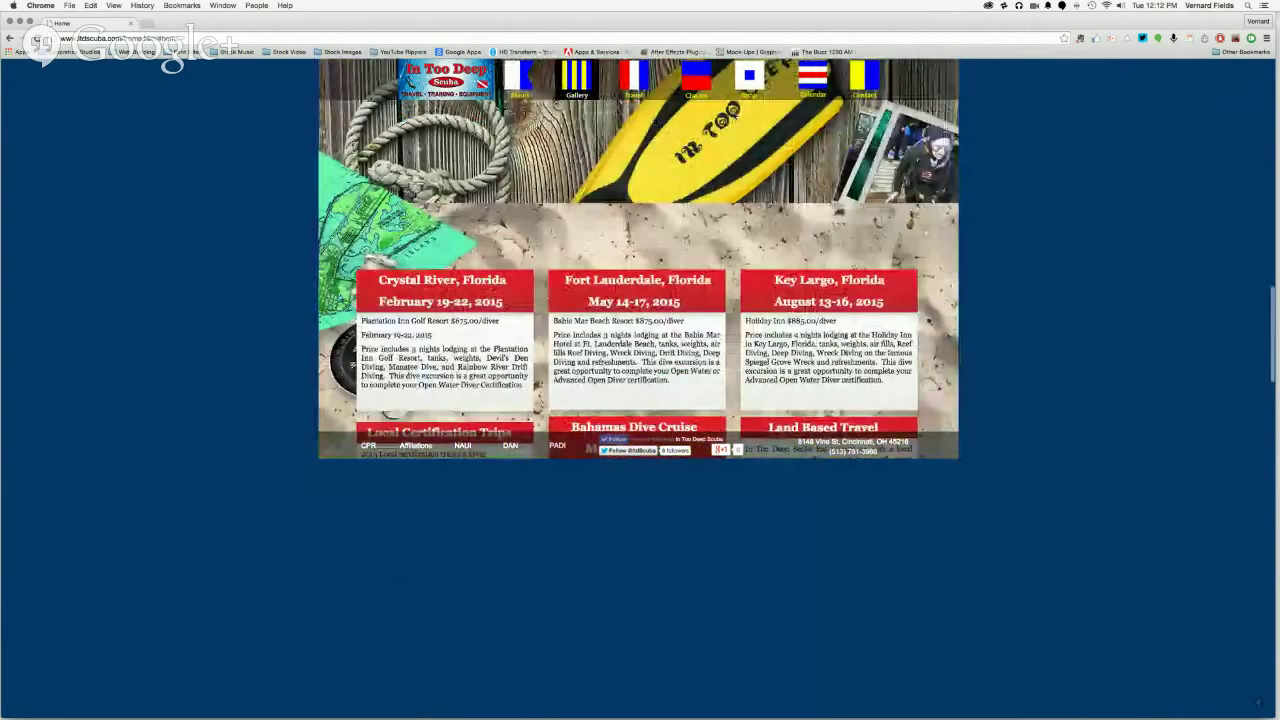
# Step: Try the site's flag navigation, jumping to Classes, Travel, About, Shop and Calendar to view the transitions between sections
pyautogui.click(704, 86)
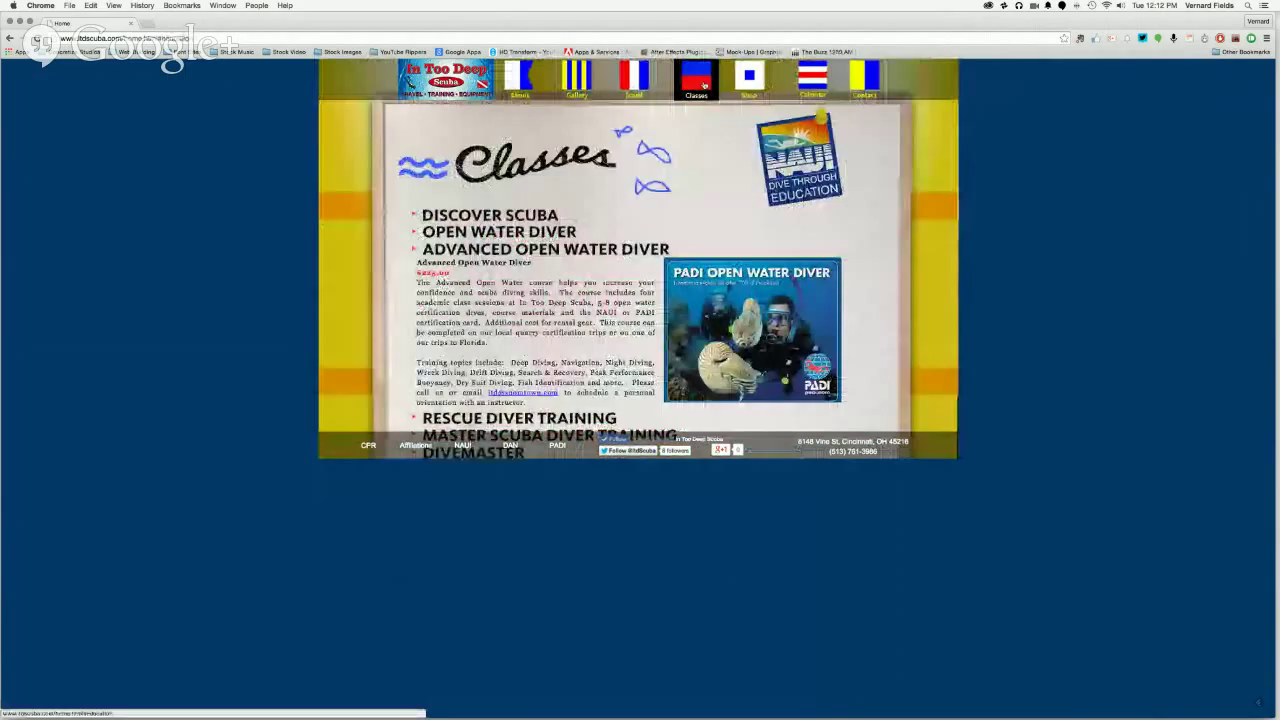
pyautogui.click(632, 84)
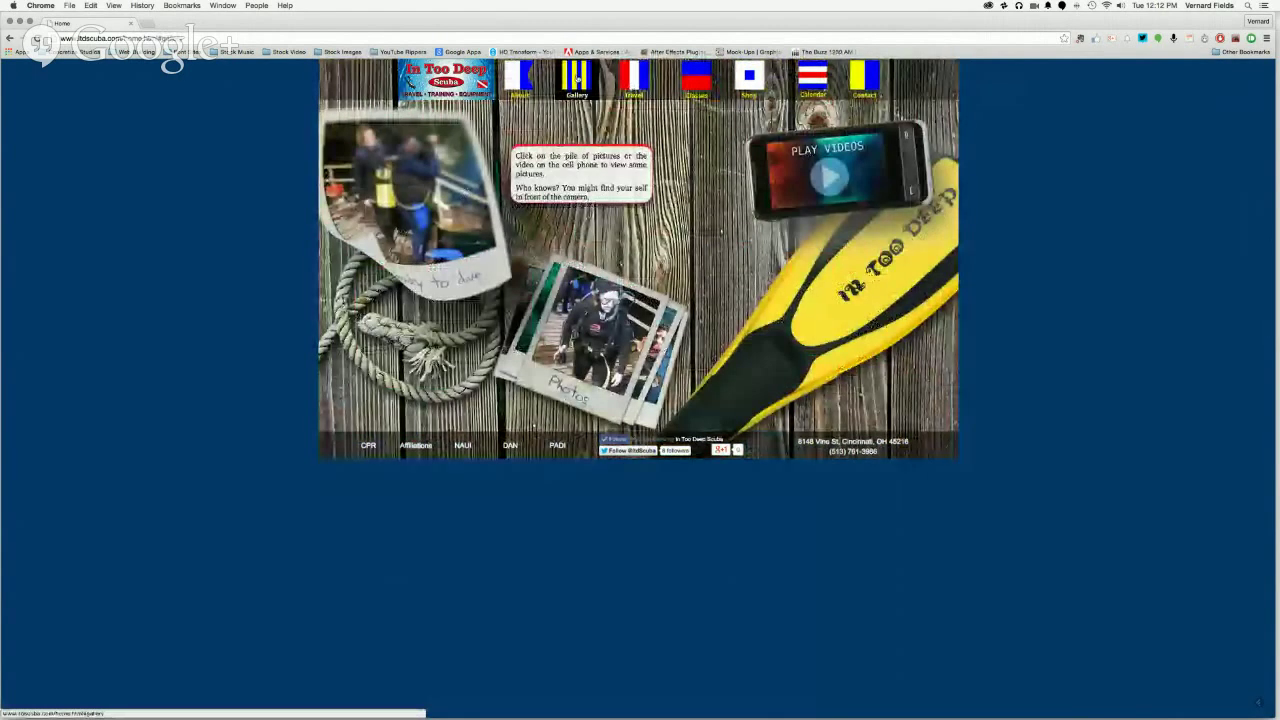
pyautogui.click(533, 81)
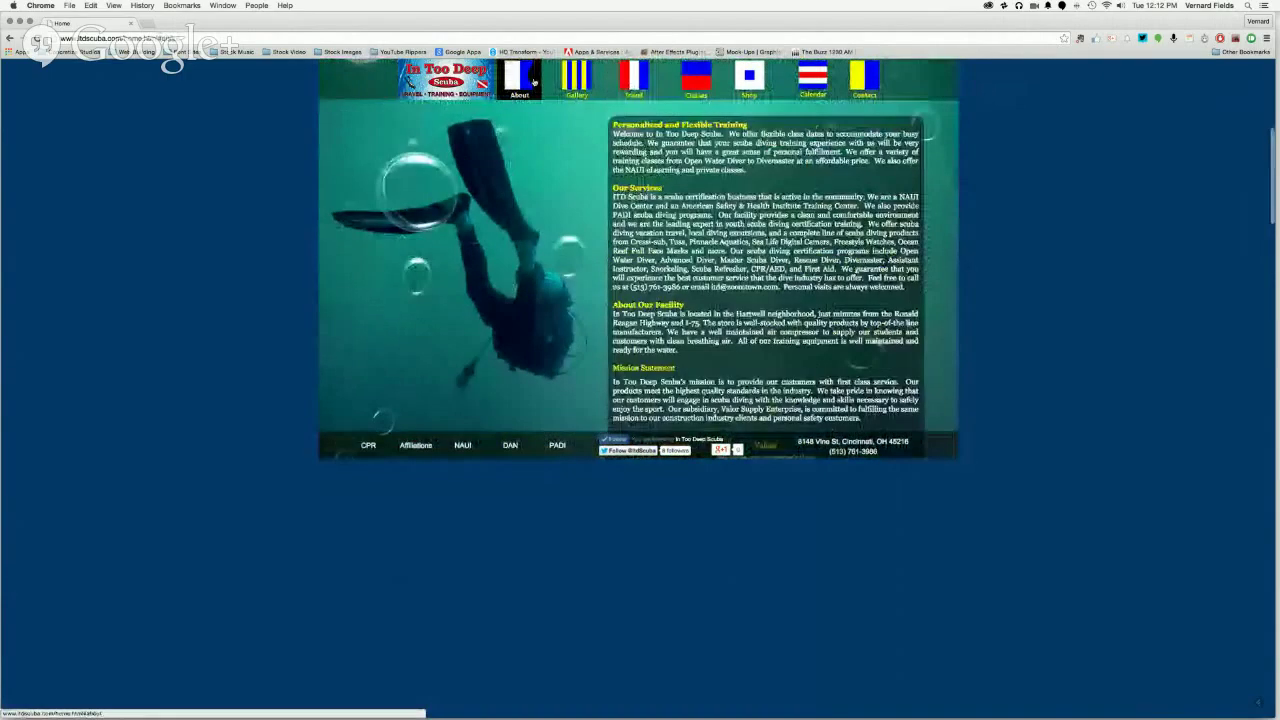
pyautogui.click(750, 83)
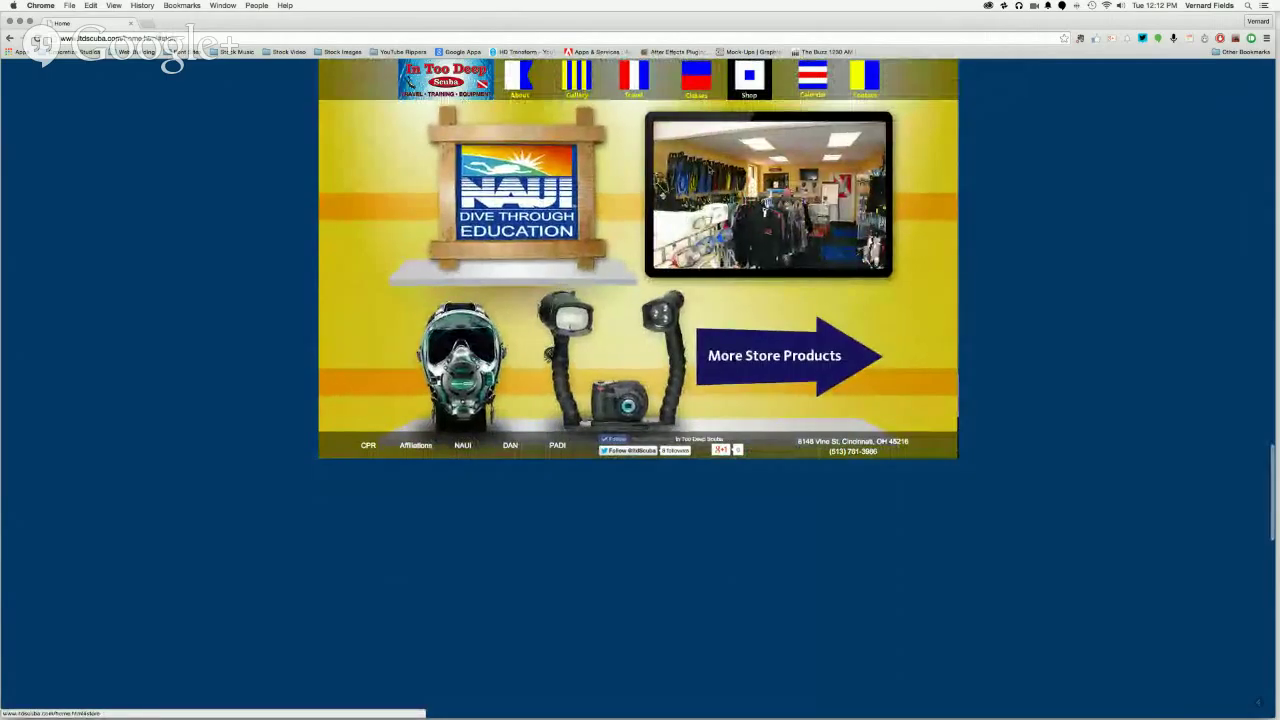
pyautogui.click(750, 95)
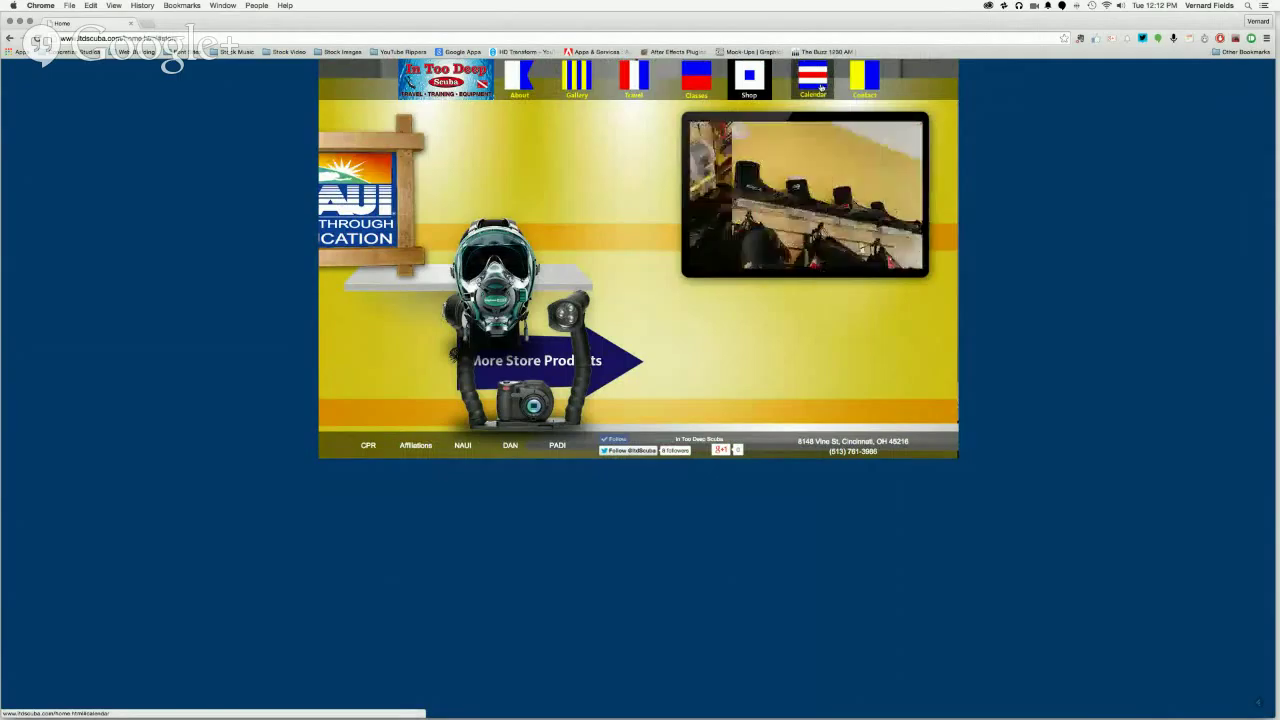
pyautogui.click(820, 88)
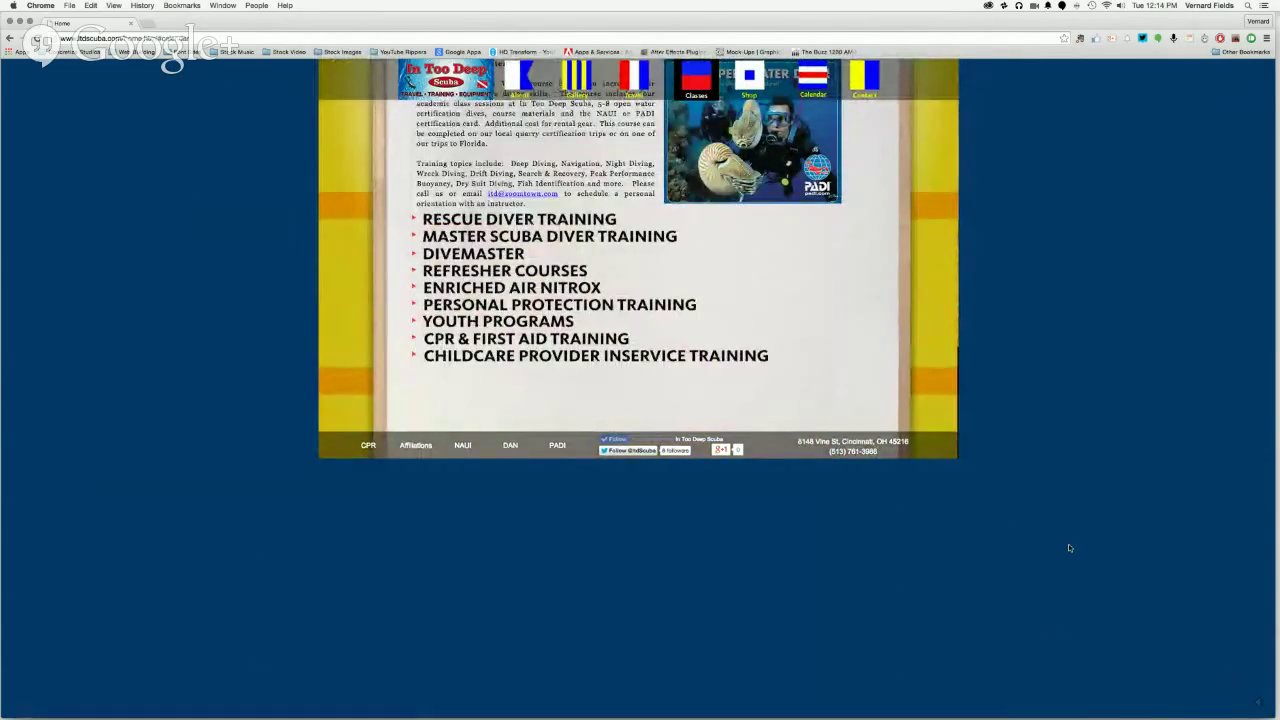
pyautogui.press('super+Tab')
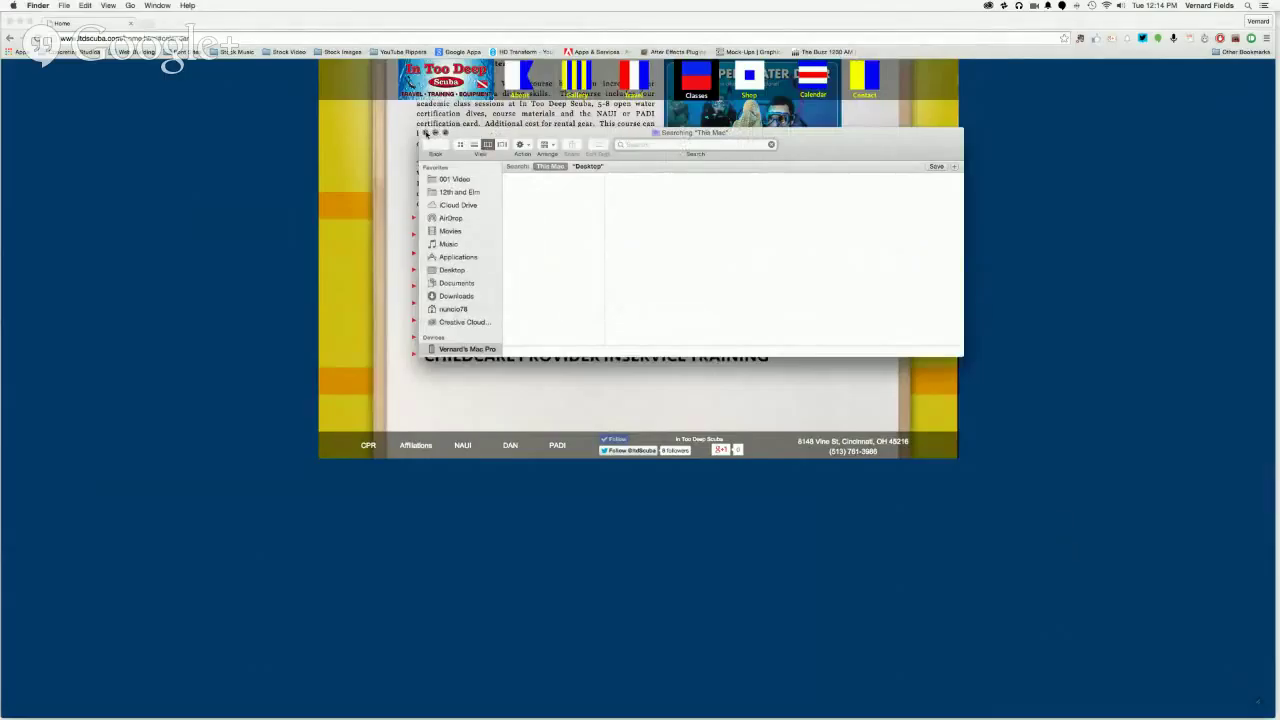
pyautogui.scroll(-3, 461, 295)
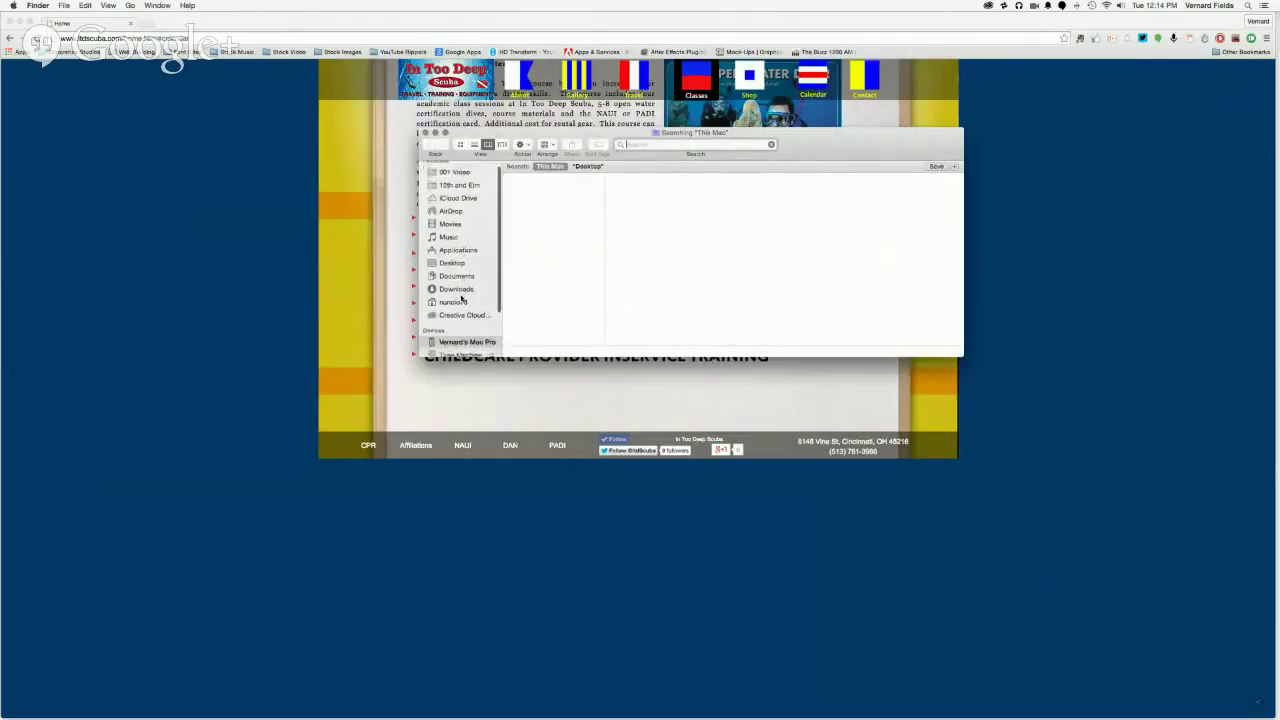
pyautogui.scroll(-2, 461, 296)
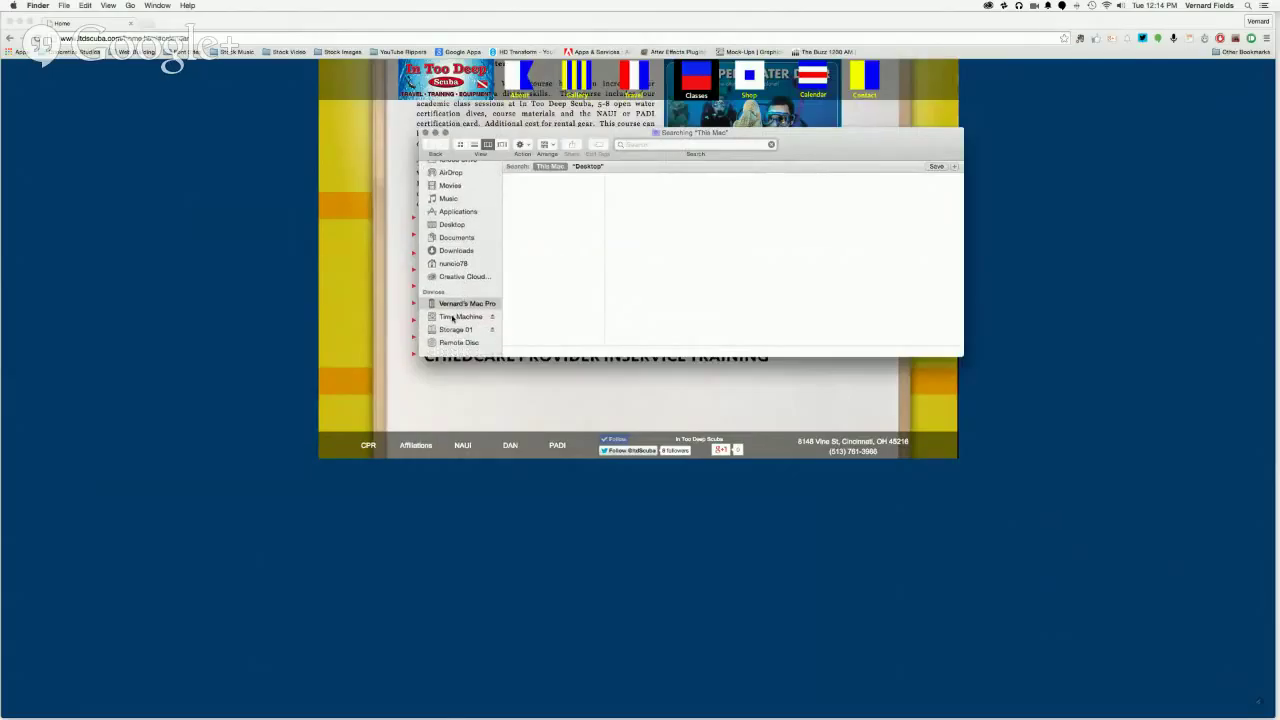
pyautogui.click(456, 329)
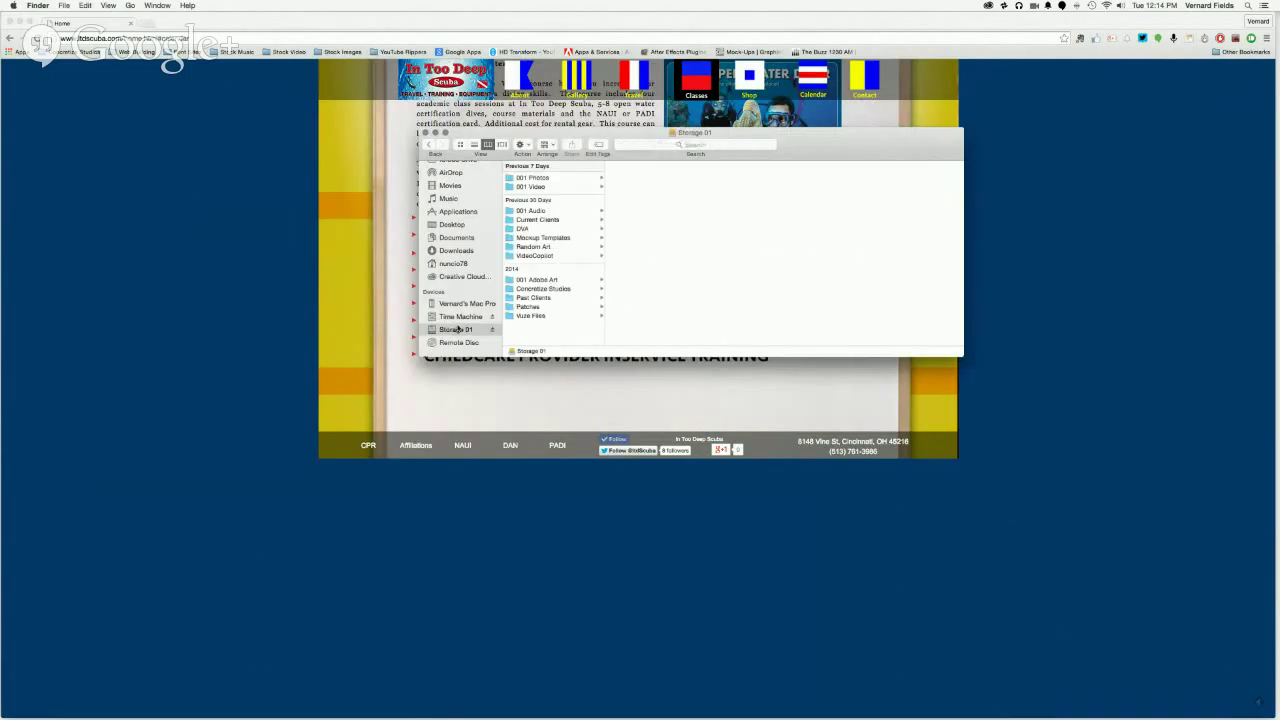
# Step: Launch Adobe Muse CC from the Adobe CC 2014 app group and dismiss the Creative Cloud billing notice
pyautogui.press('F4')
pyautogui.click(261, 108)
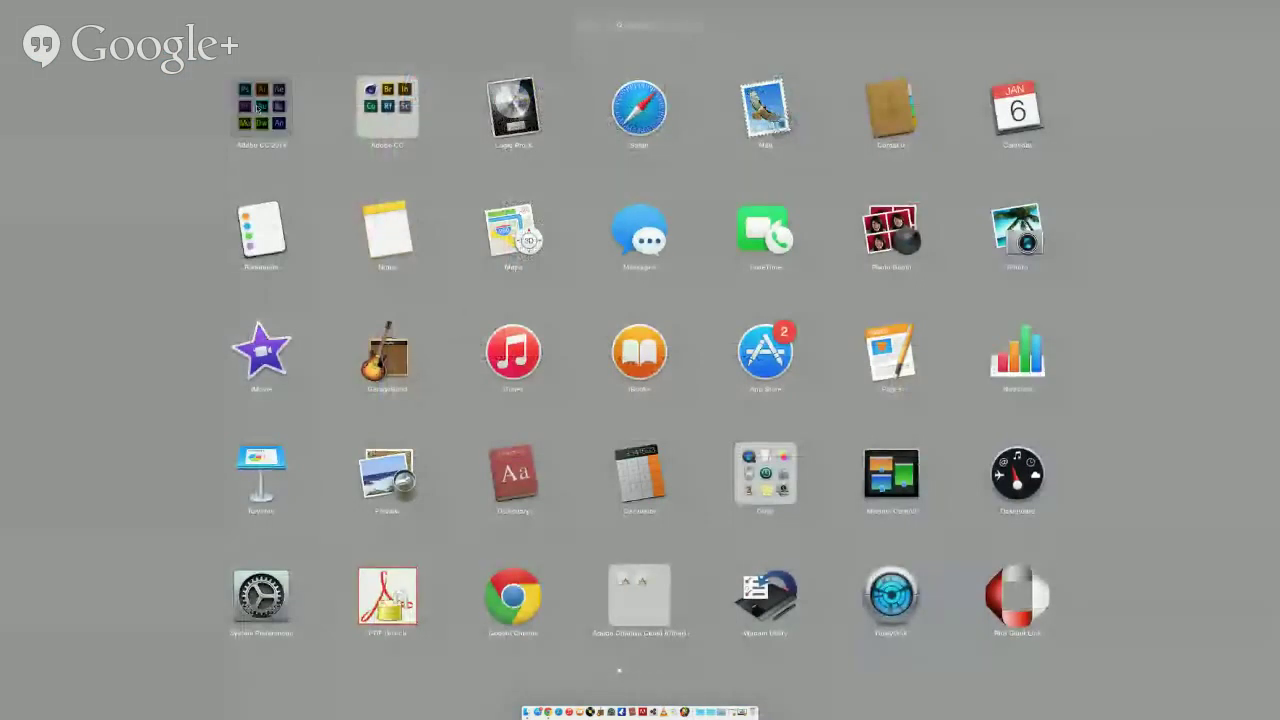
pyautogui.click(1017, 248)
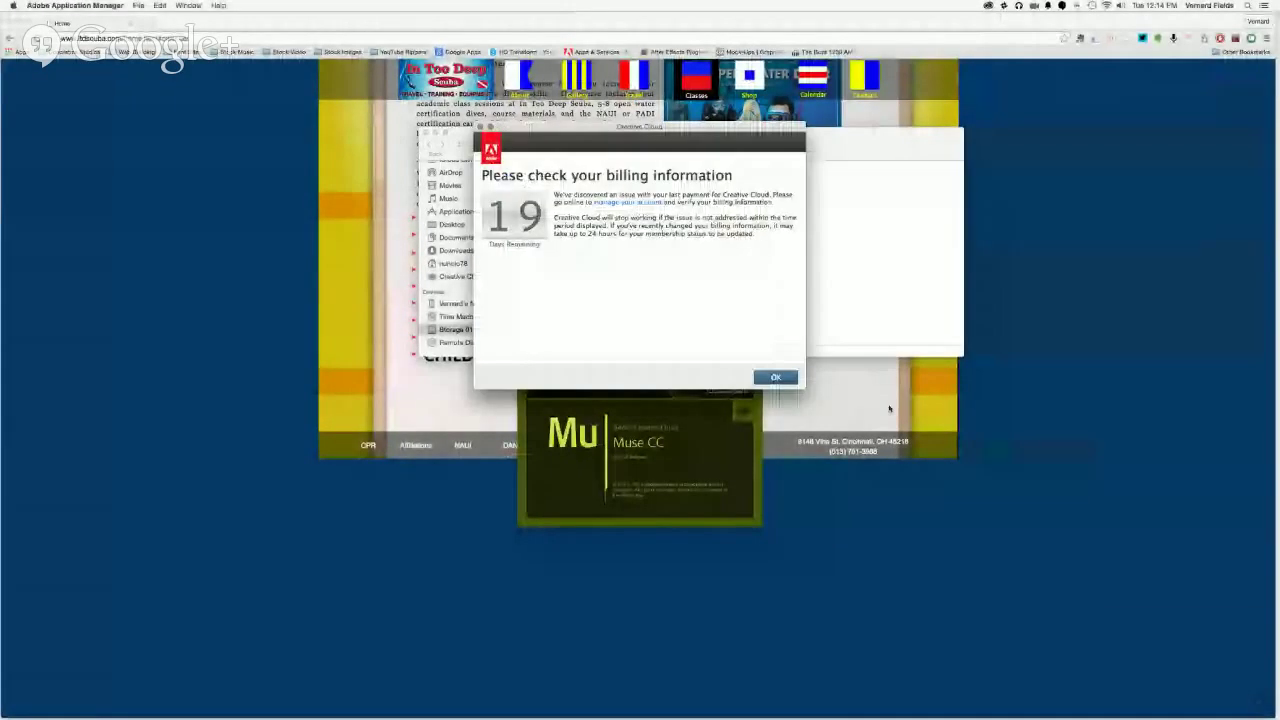
pyautogui.click(777, 377)
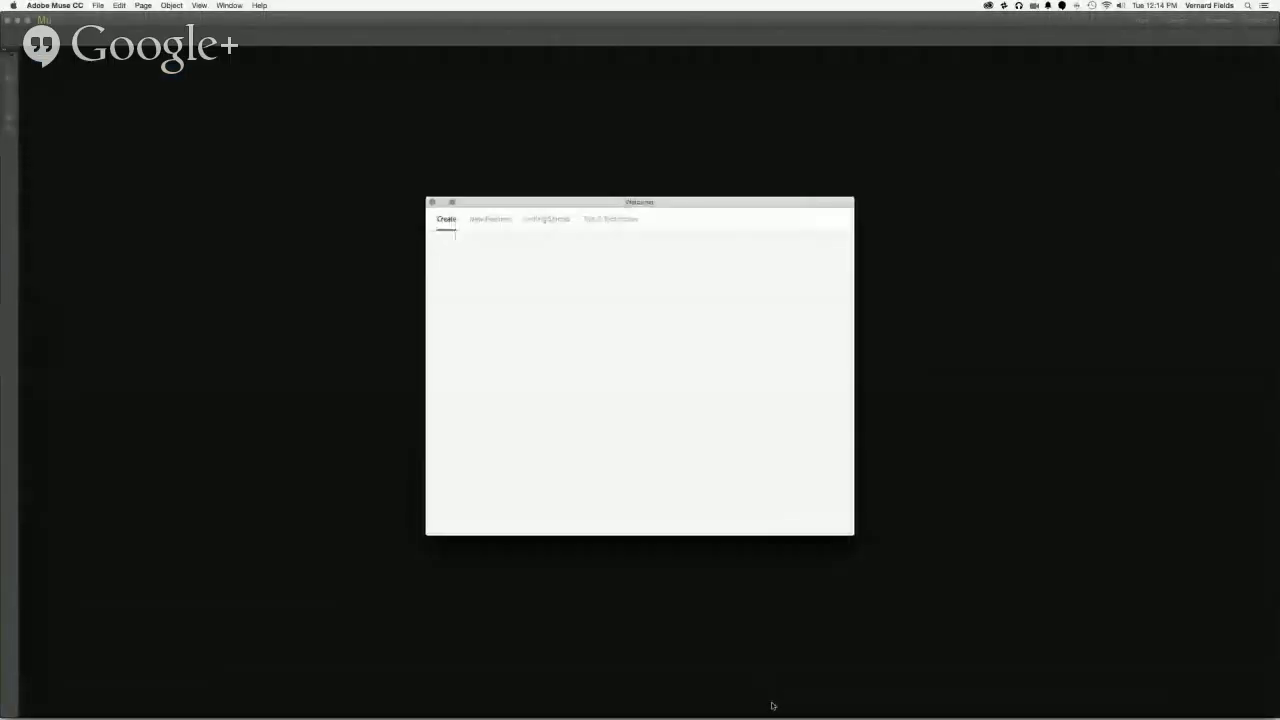
# Step: Return to Adobe Muse CC, open the first ITDS website project in the recent files, and dismiss the linked-assets warning
pyautogui.press('super+Tab')
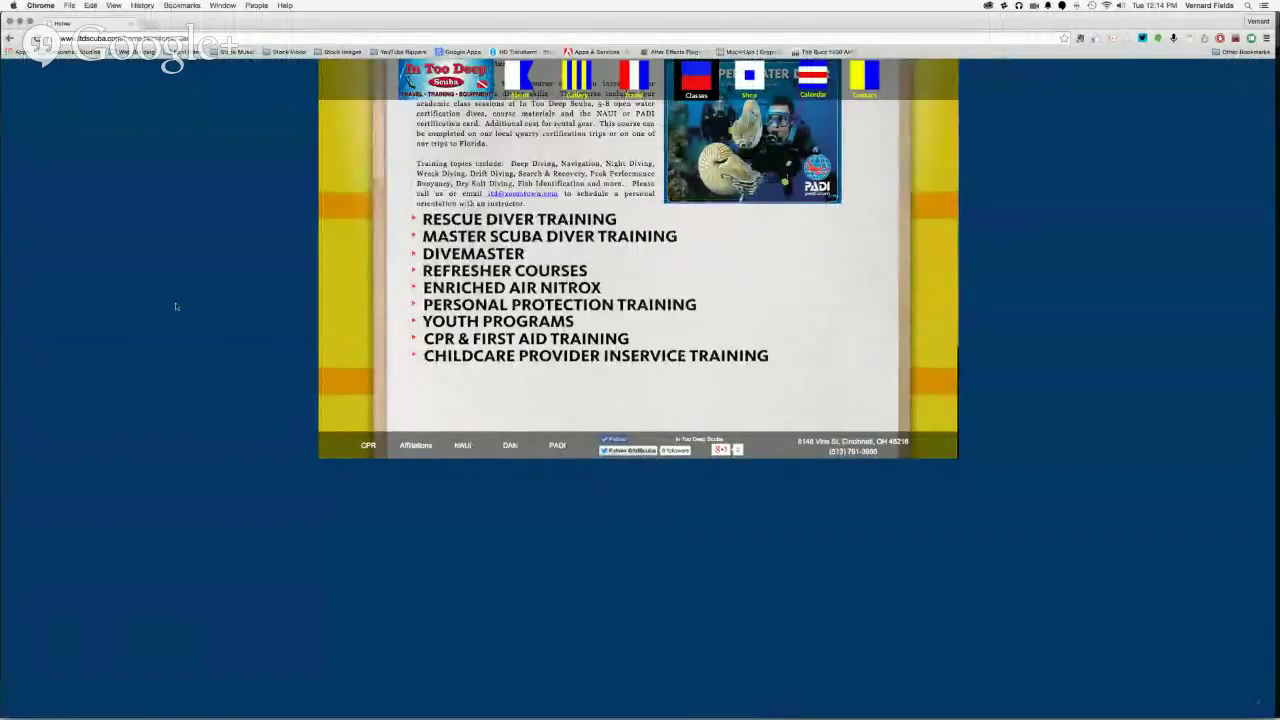
pyautogui.press('super+Tab')
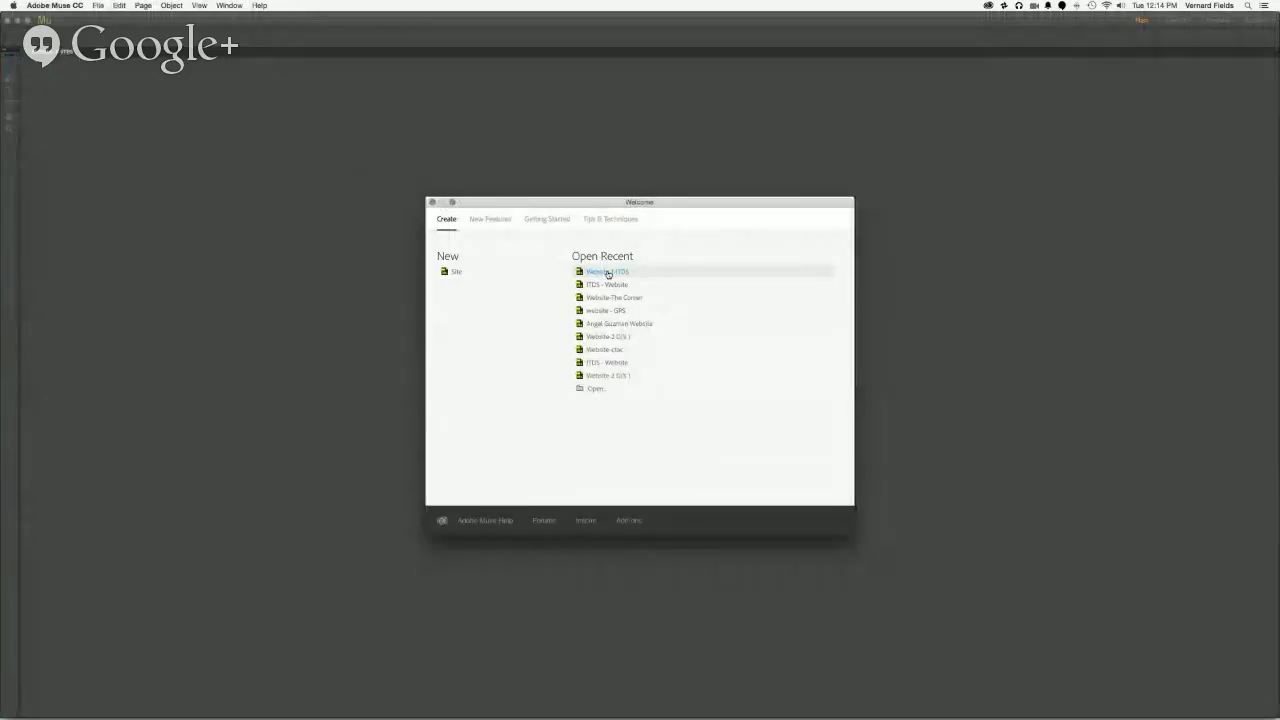
pyautogui.click(607, 272)
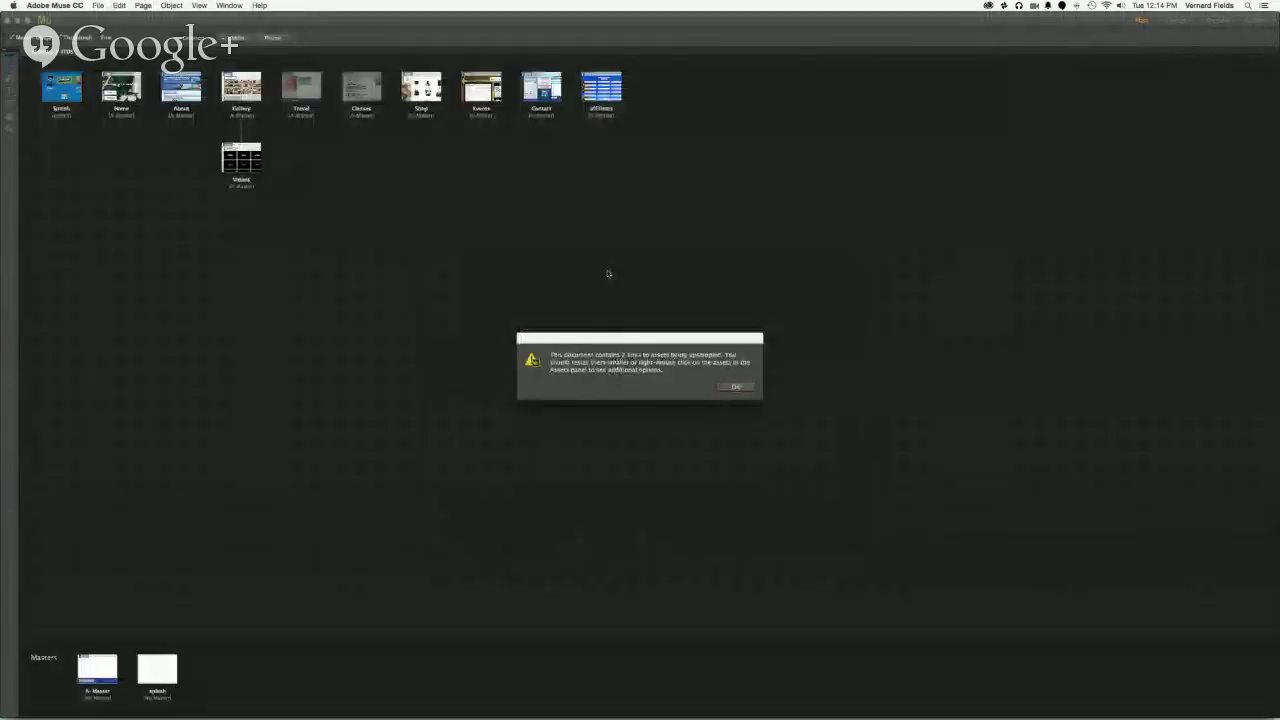
pyautogui.click(731, 388)
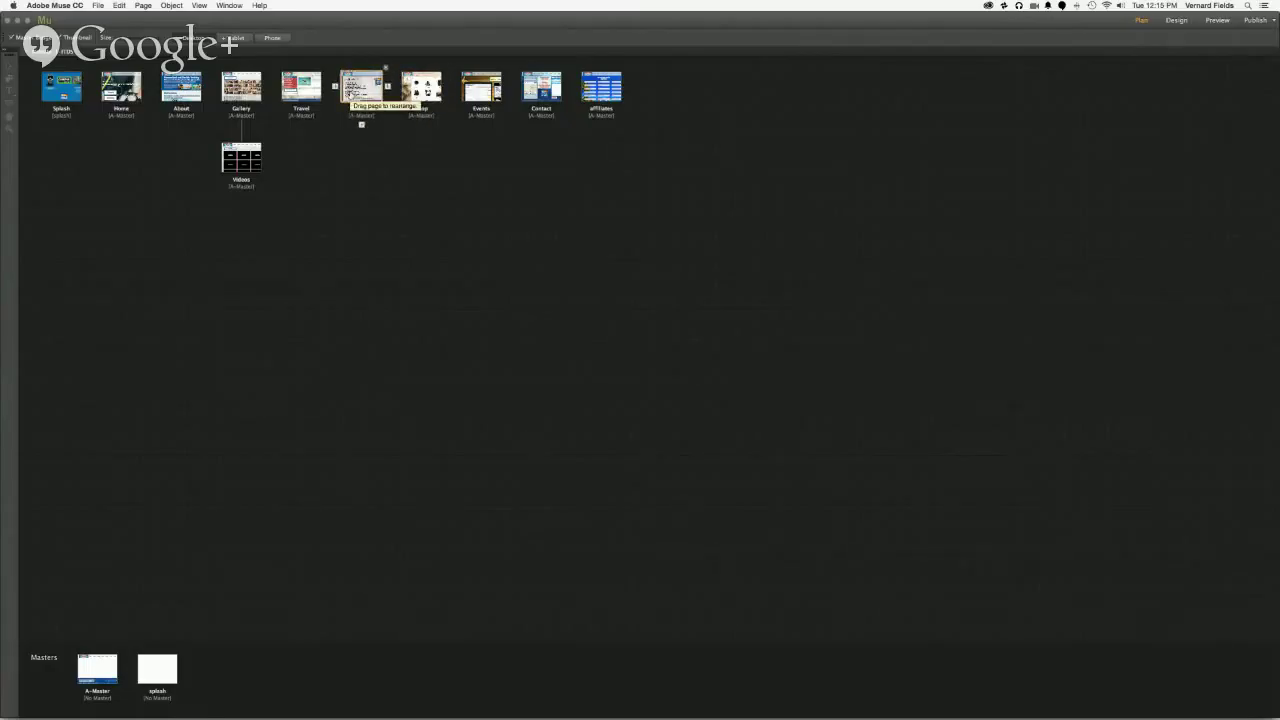
# Step: Open the Splash page in Design view to look over its layout, and return to the site plan
pyautogui.moveTo(358, 95)
pyautogui.mouseDown()
pyautogui.moveTo(423, 90)
pyautogui.moveTo(363, 95)
pyautogui.moveTo(378, 108)
pyautogui.mouseUp()
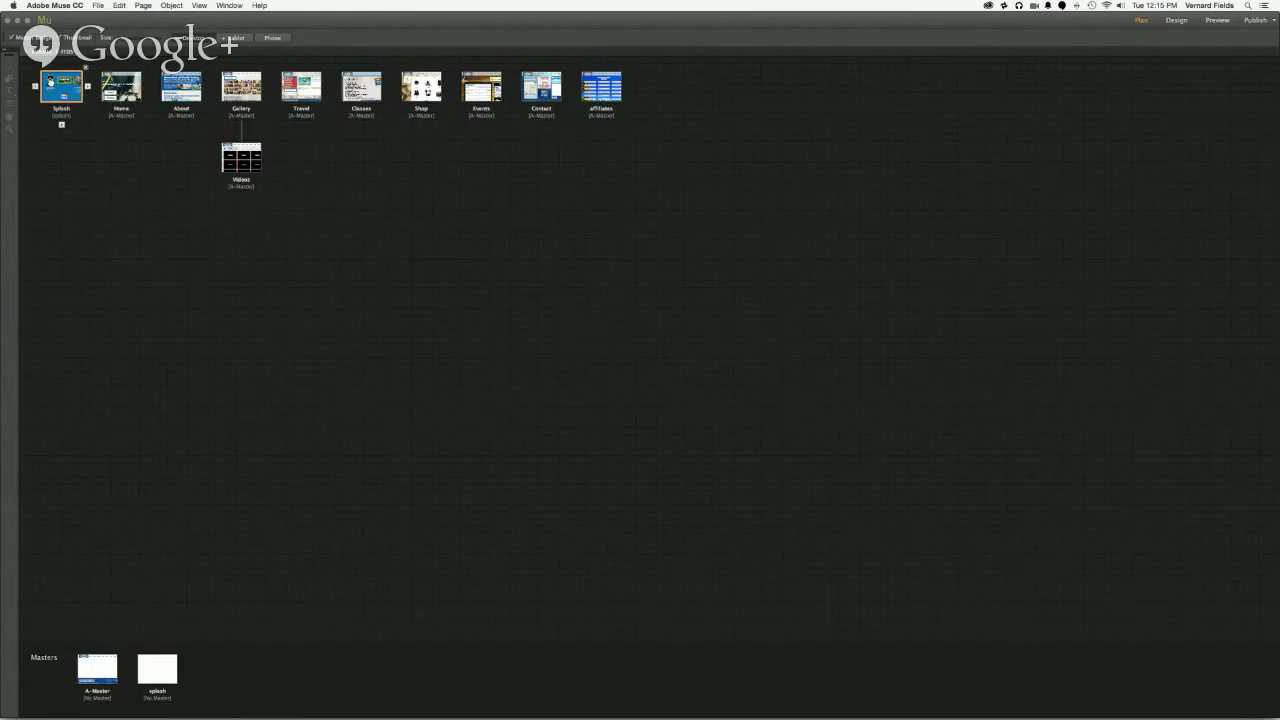
pyautogui.doubleClick(51, 82)
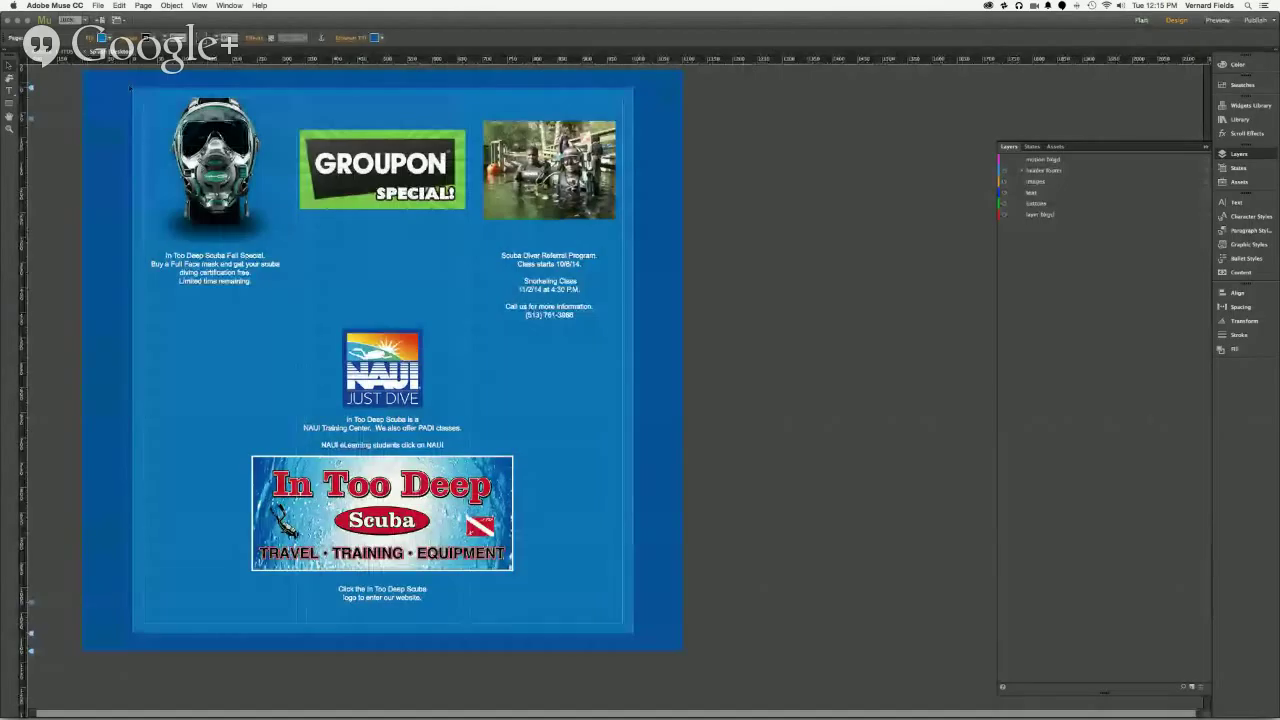
pyautogui.press('super+m')
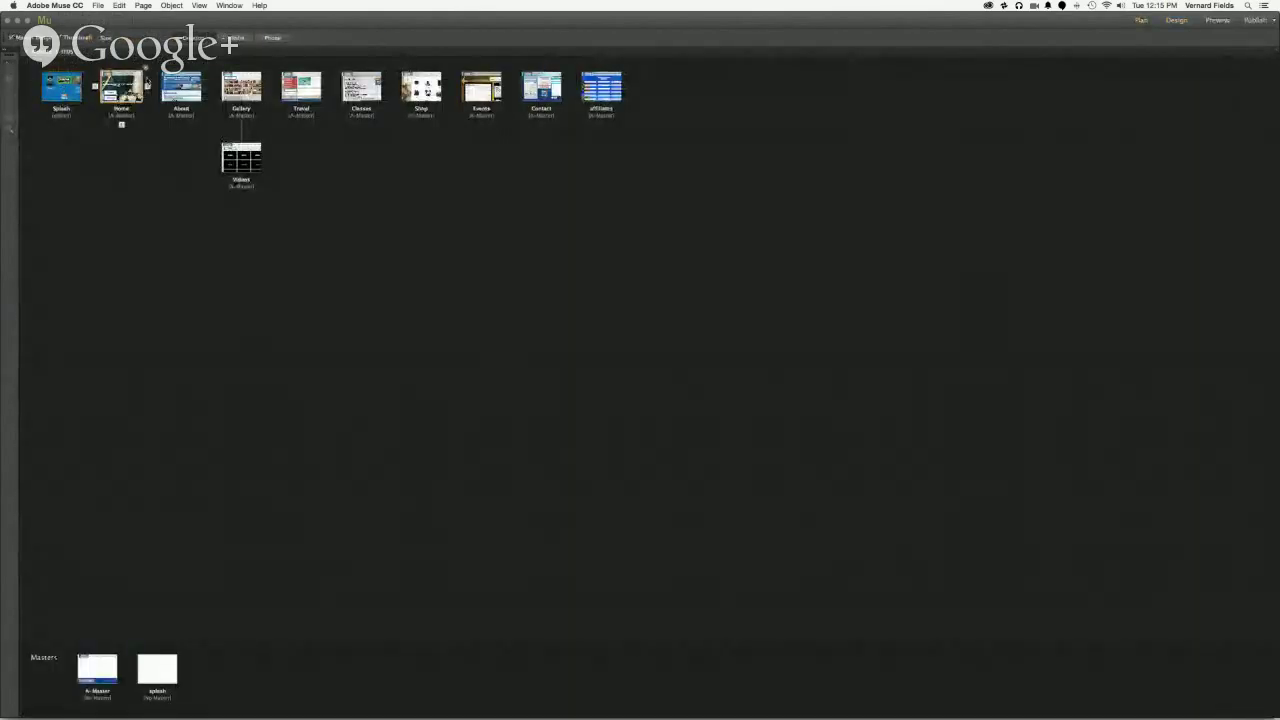
# Step: View the Home page in Design view, and switch to the phone layout to look at its page design
pyautogui.doubleClick(117, 89)
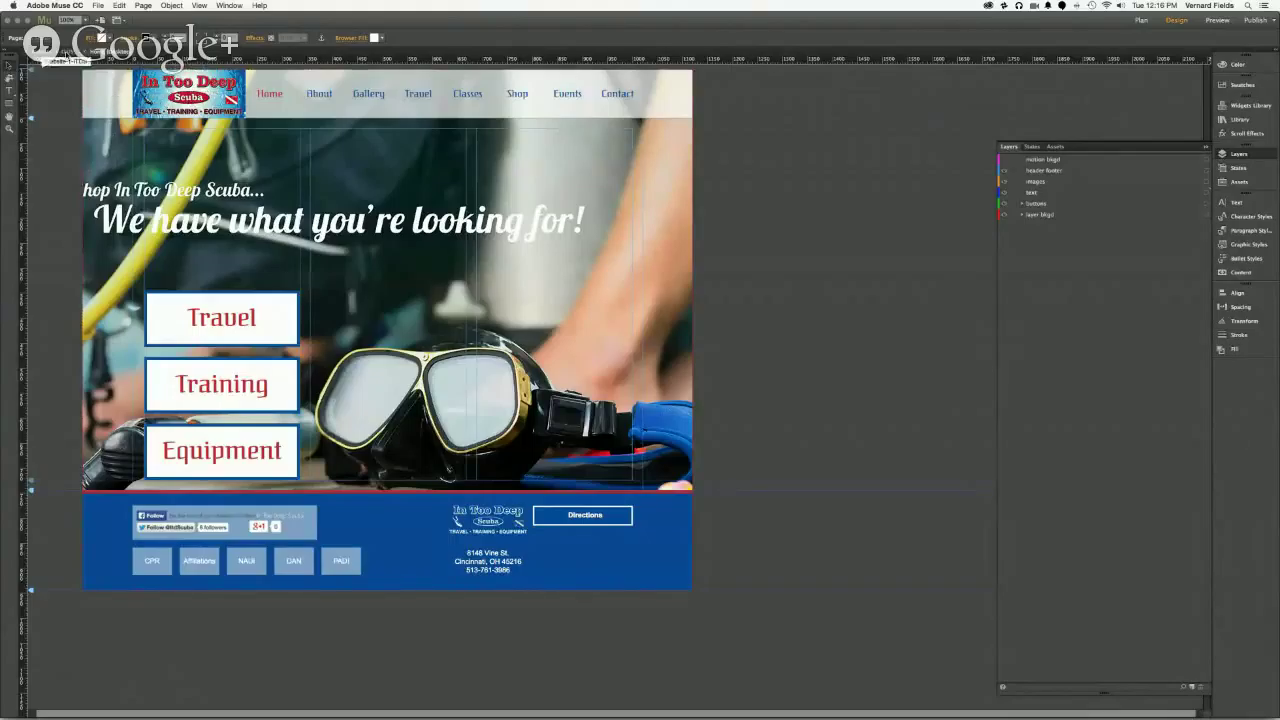
pyautogui.press('super+m')
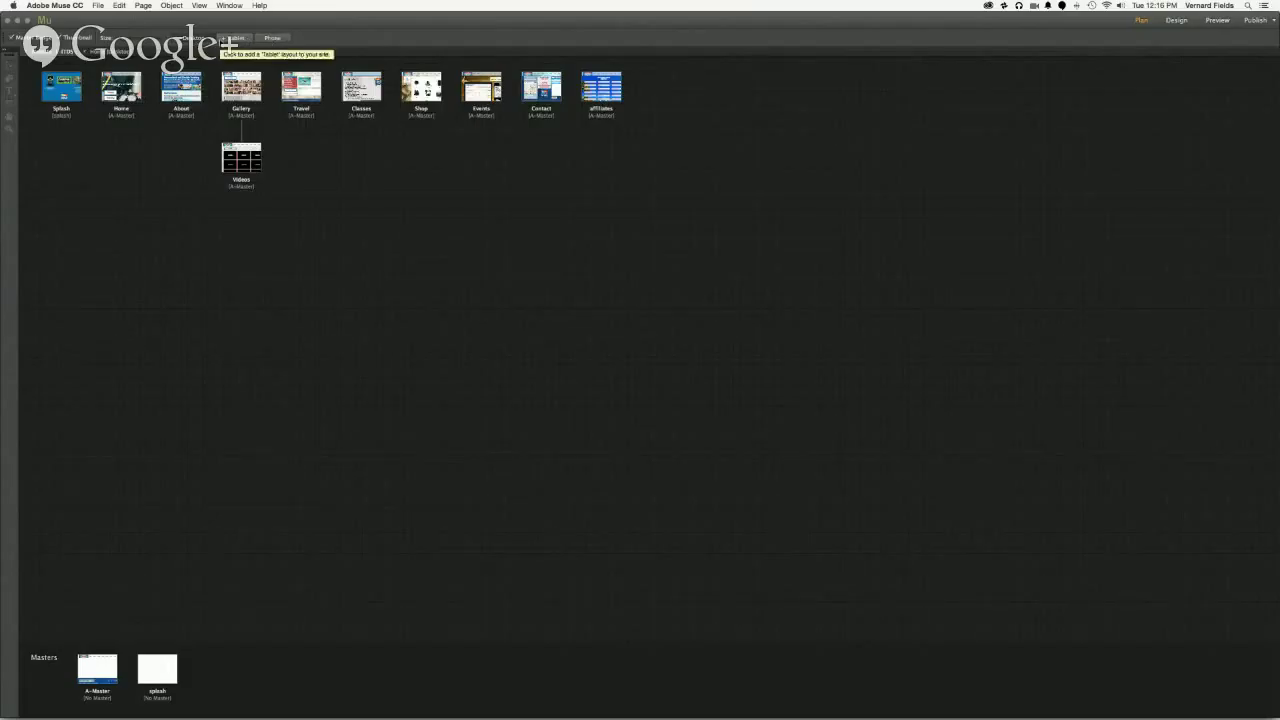
pyautogui.click(275, 38)
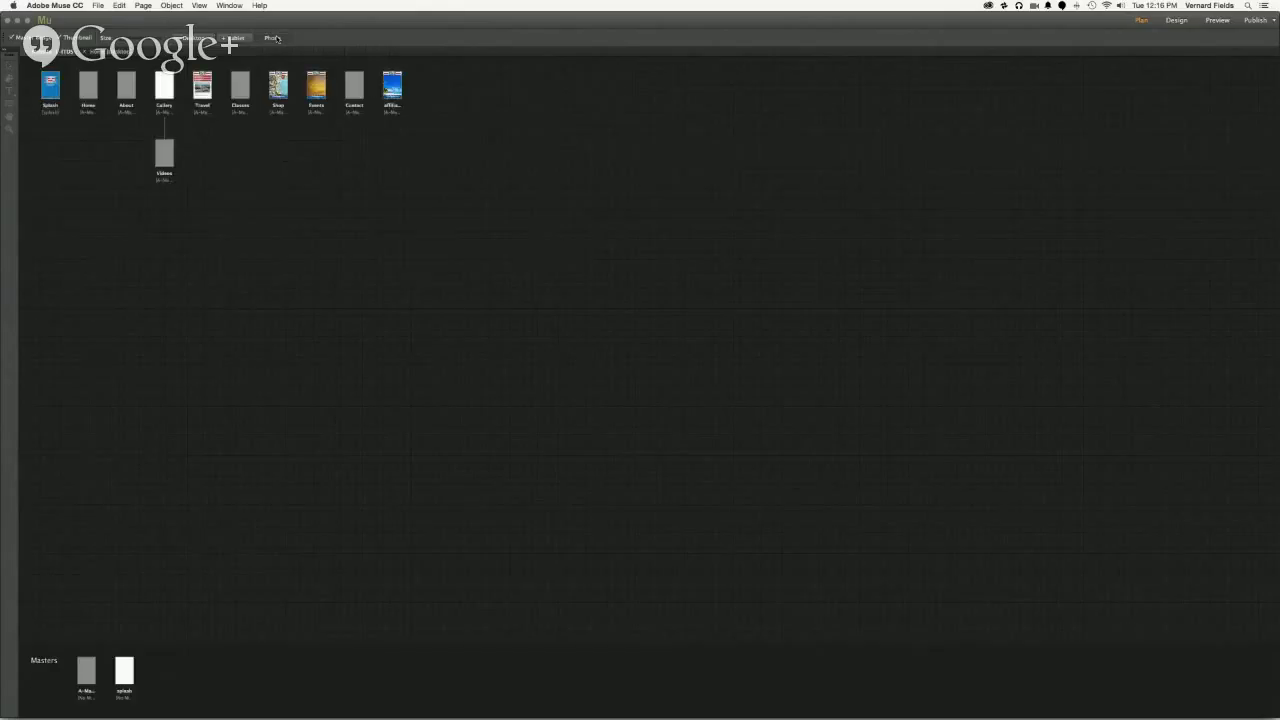
pyautogui.moveTo(48, 86)
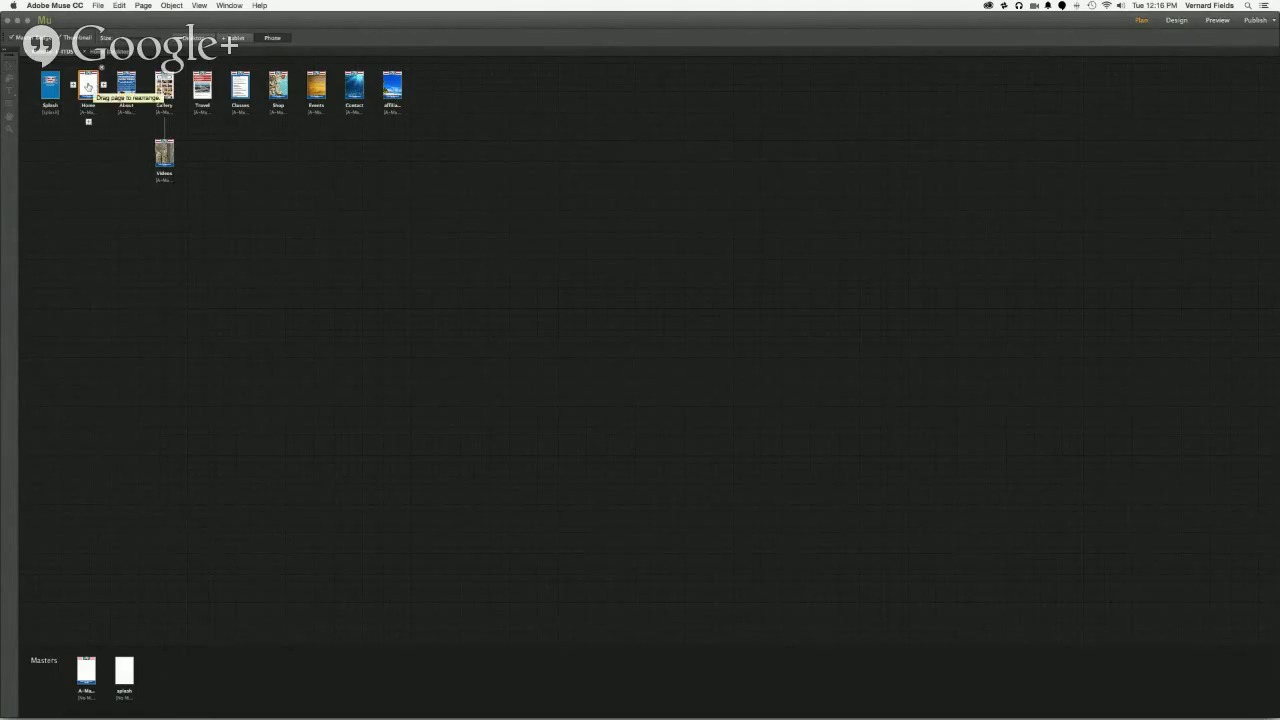
pyautogui.doubleClick(88, 86)
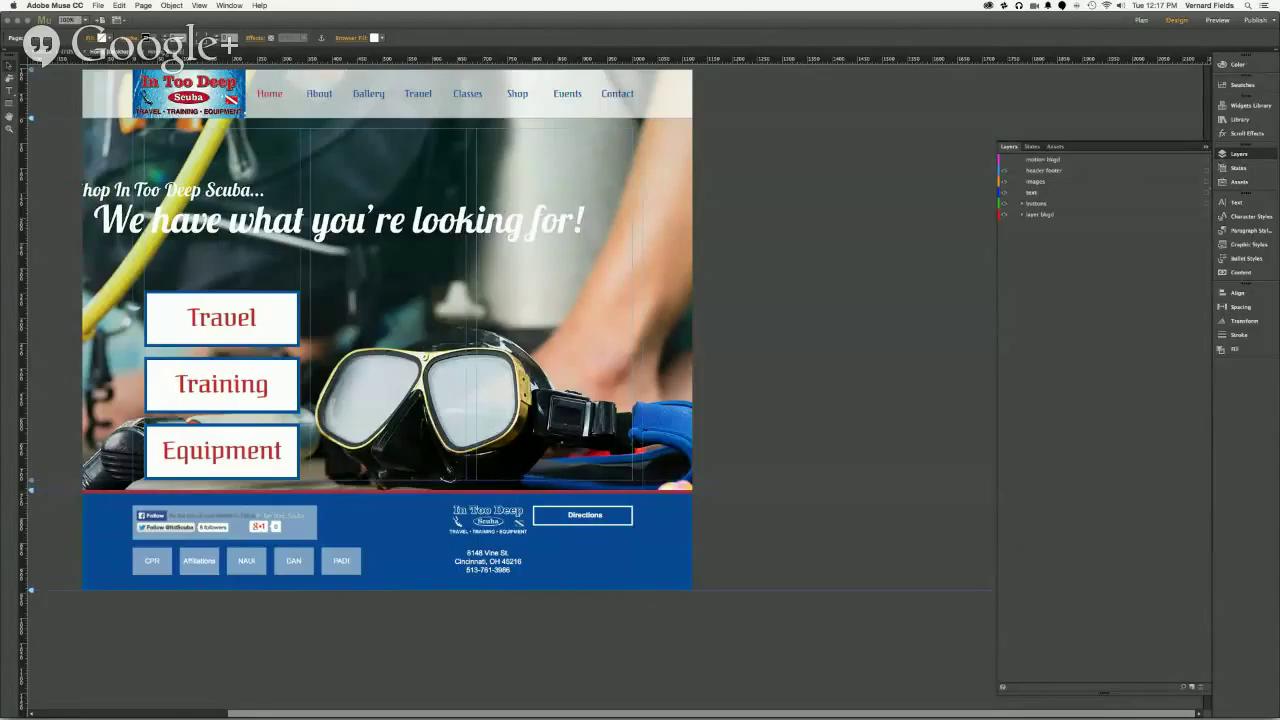
pyautogui.click(185, 57)
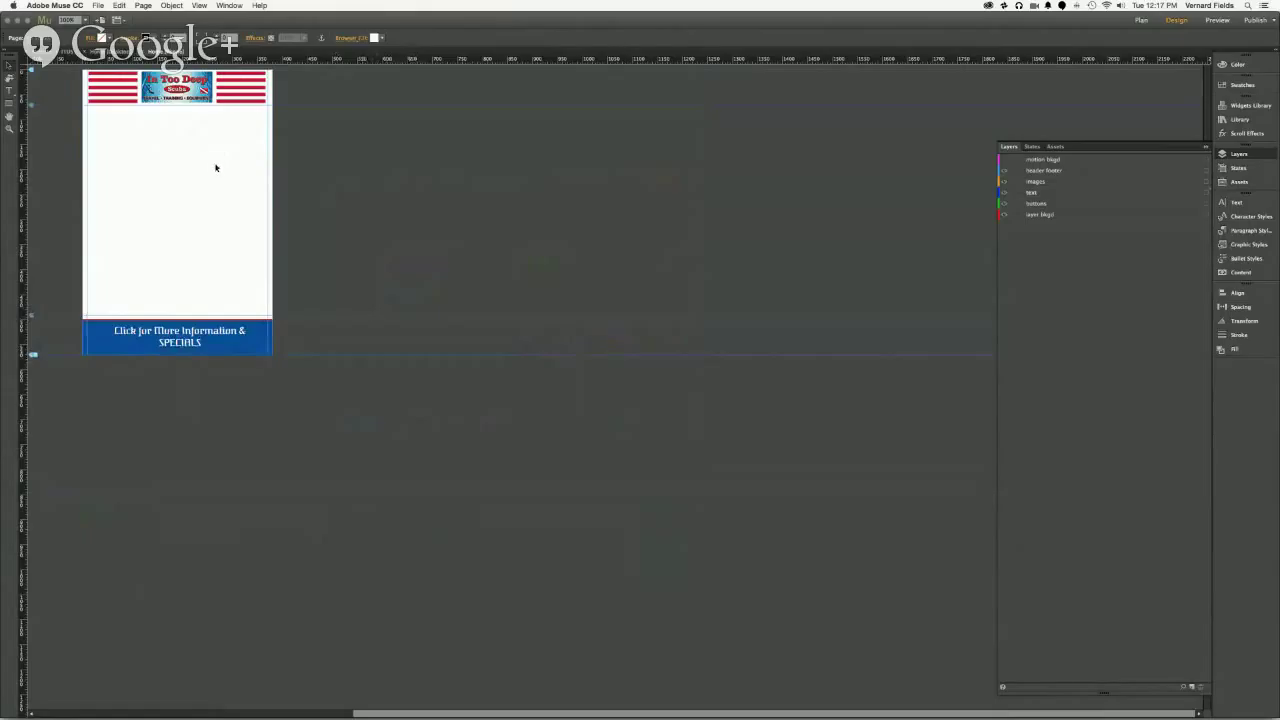
# Step: Start adding a browser fill image and look through the page-named subfolders of the images folder, including Gallery, Calendar, Shop, Classes and Affiliates
pyautogui.click(361, 38)
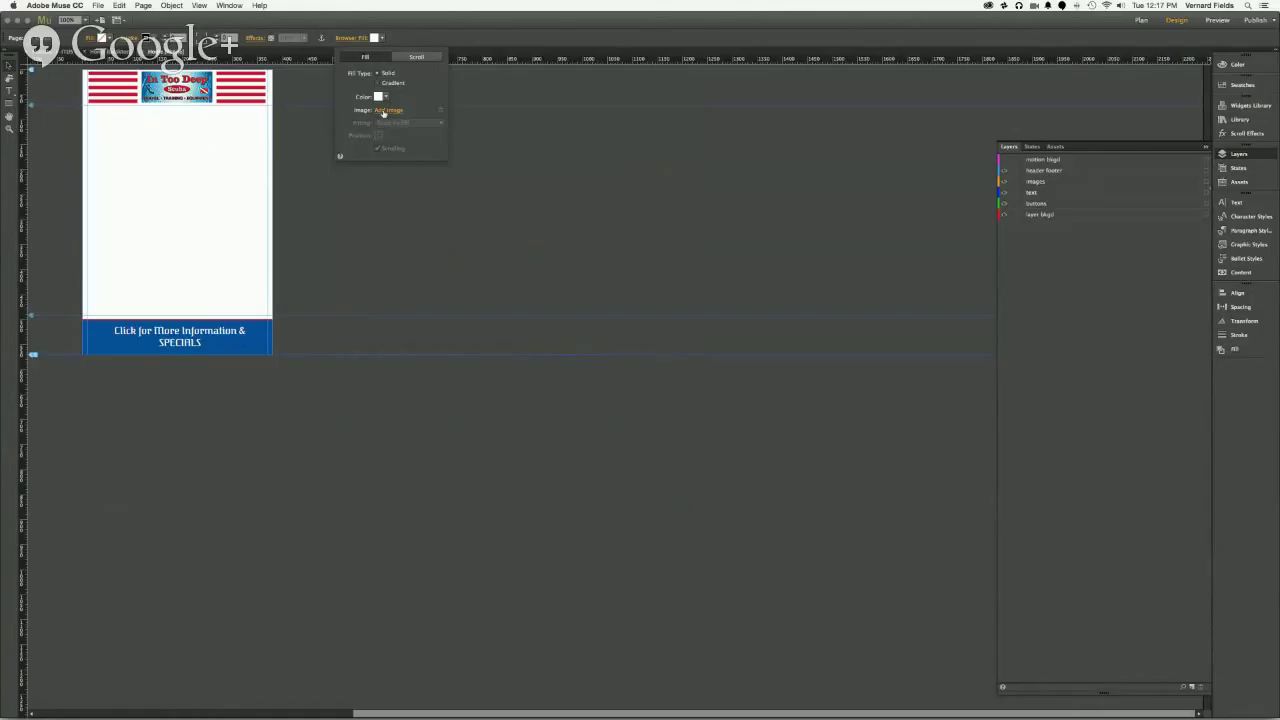
pyautogui.click(386, 110)
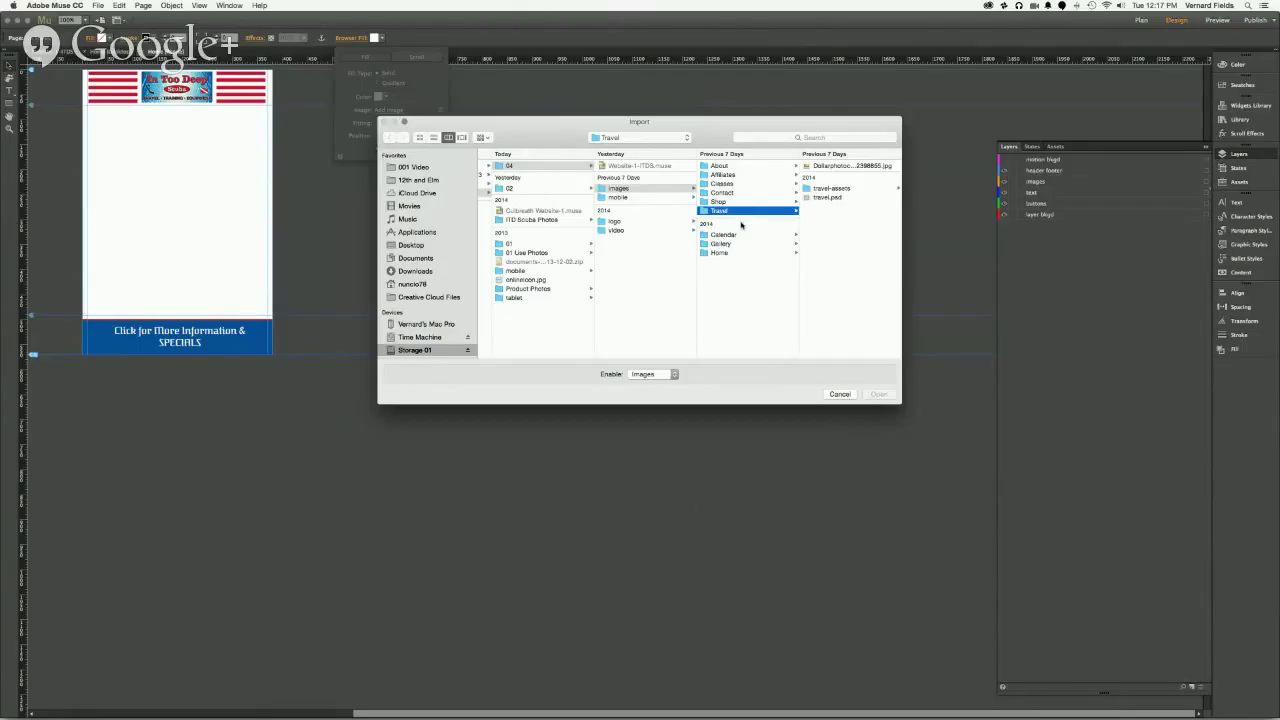
pyautogui.click(730, 254)
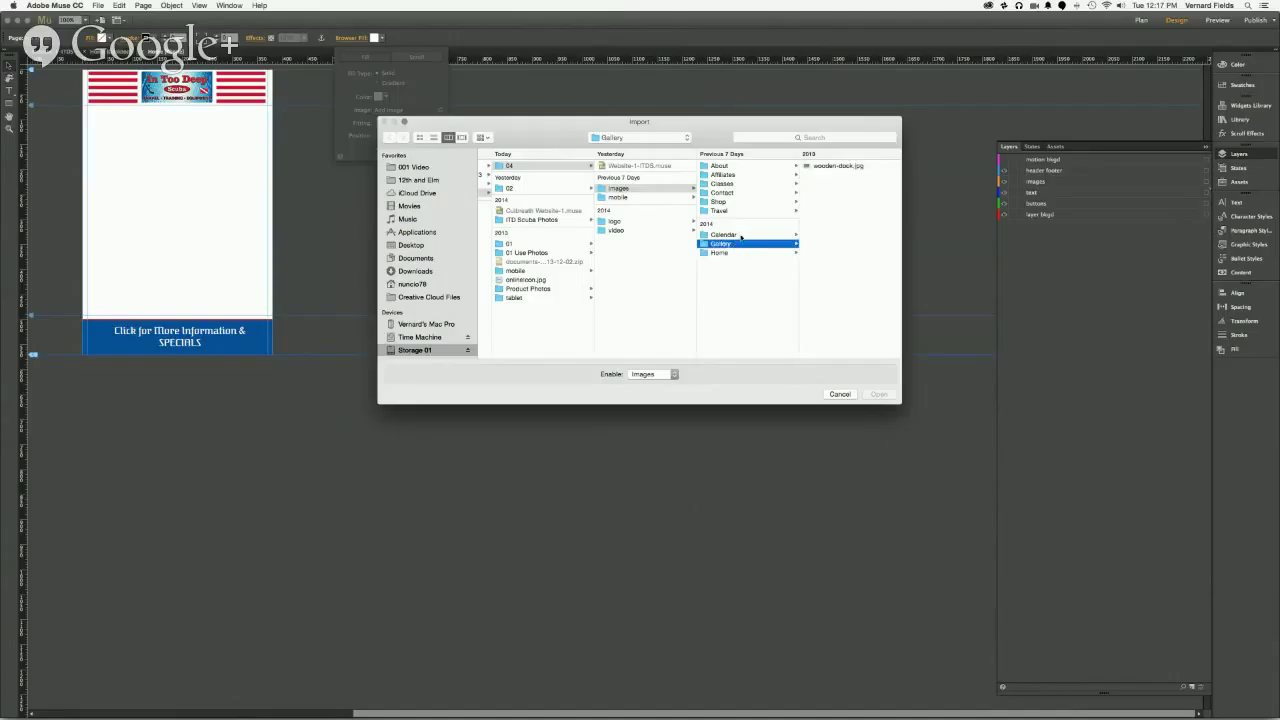
pyautogui.click(743, 235)
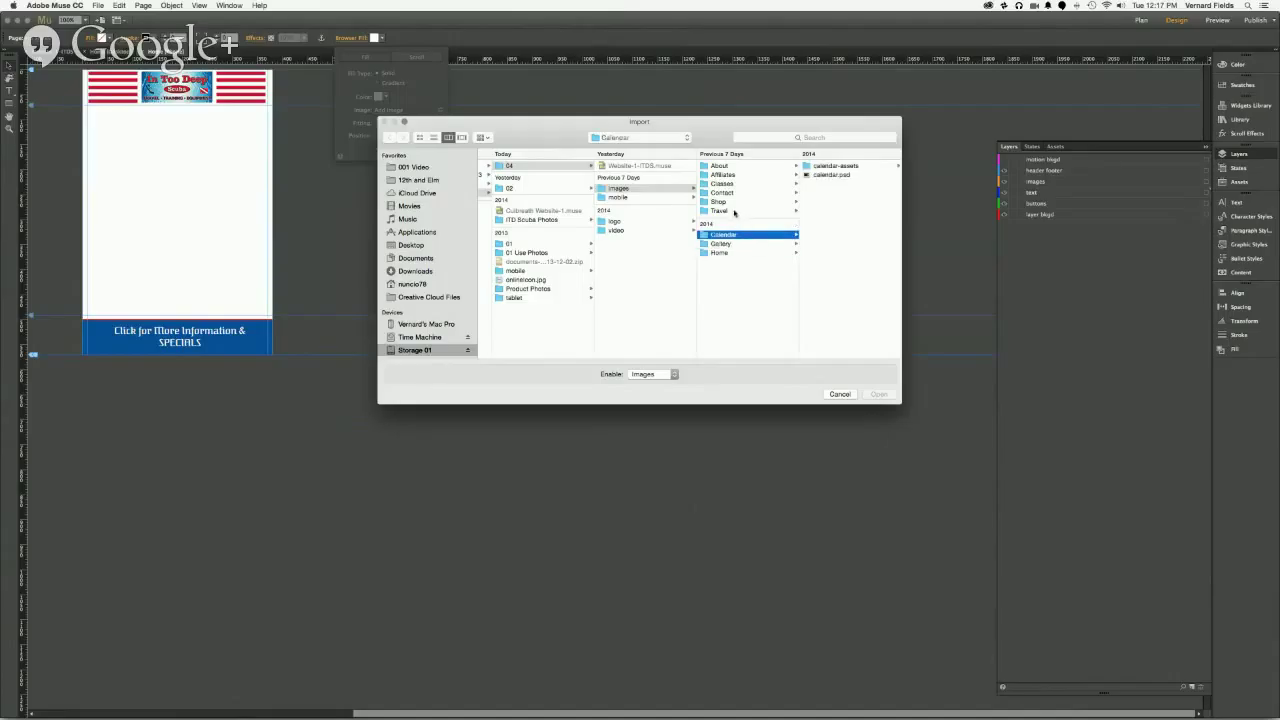
pyautogui.click(737, 211)
pyautogui.click(734, 202)
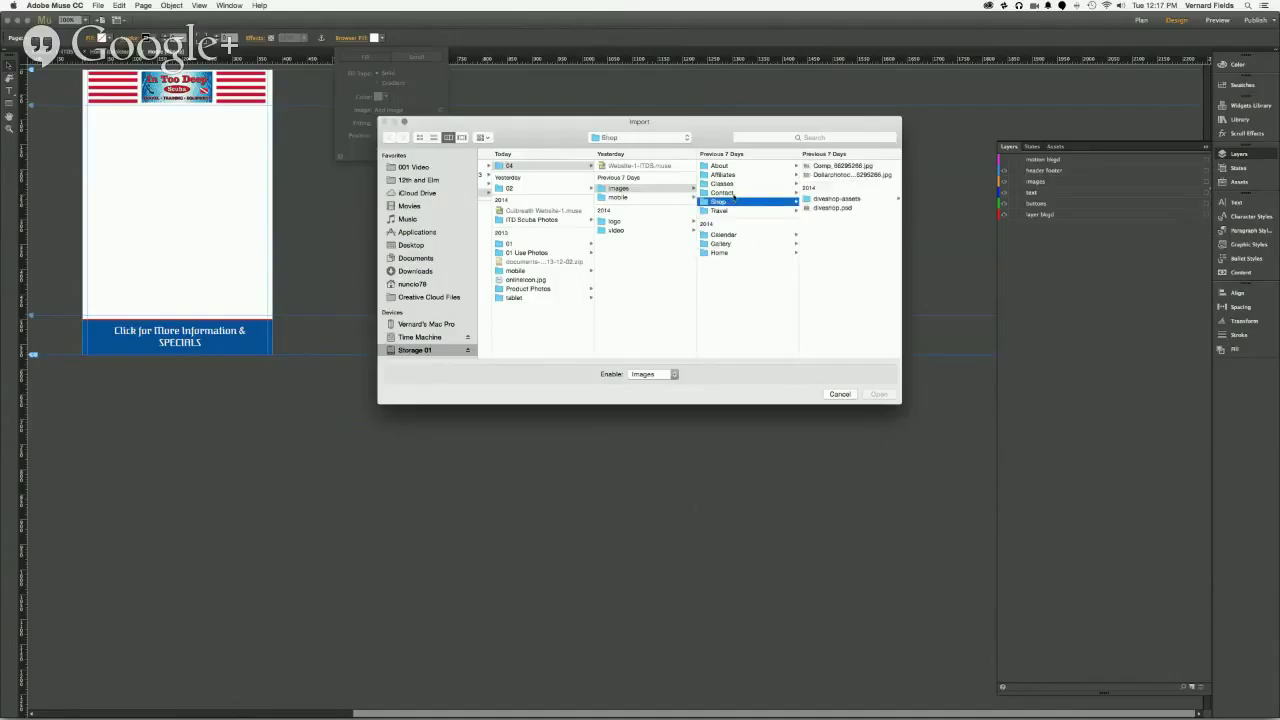
pyautogui.click(731, 193)
pyautogui.click(735, 184)
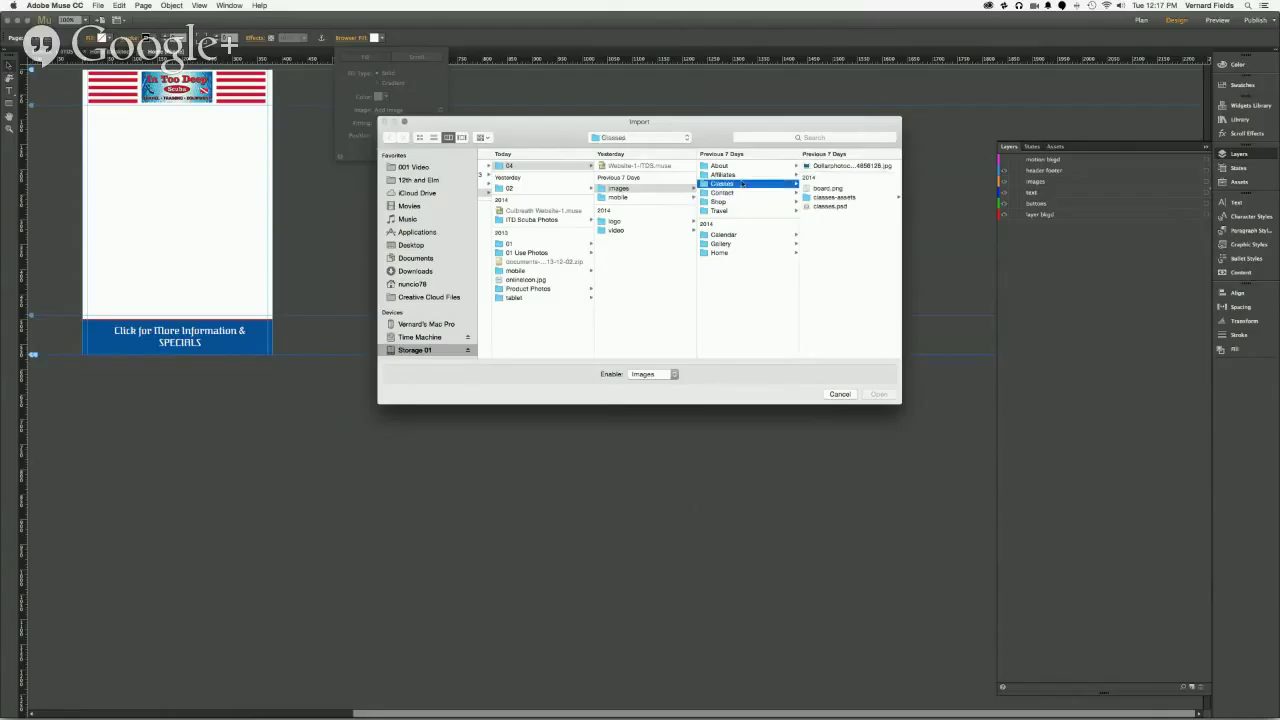
pyautogui.click(743, 176)
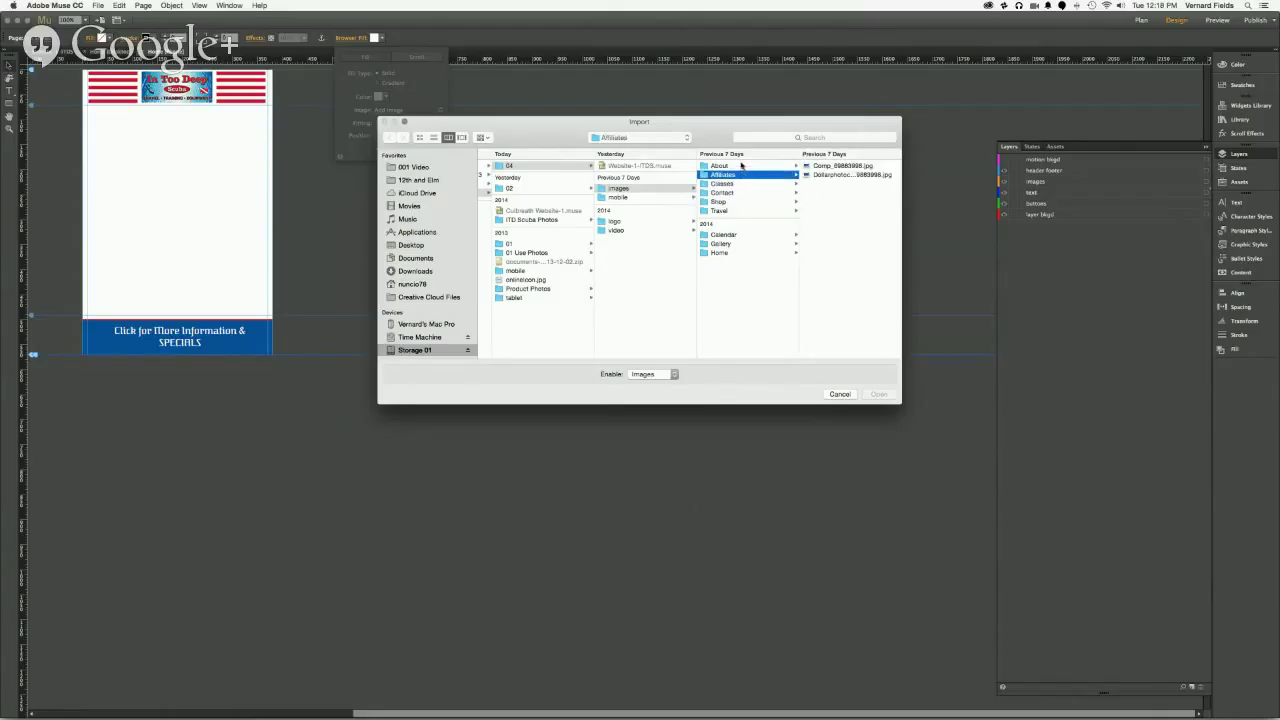
pyautogui.click(743, 166)
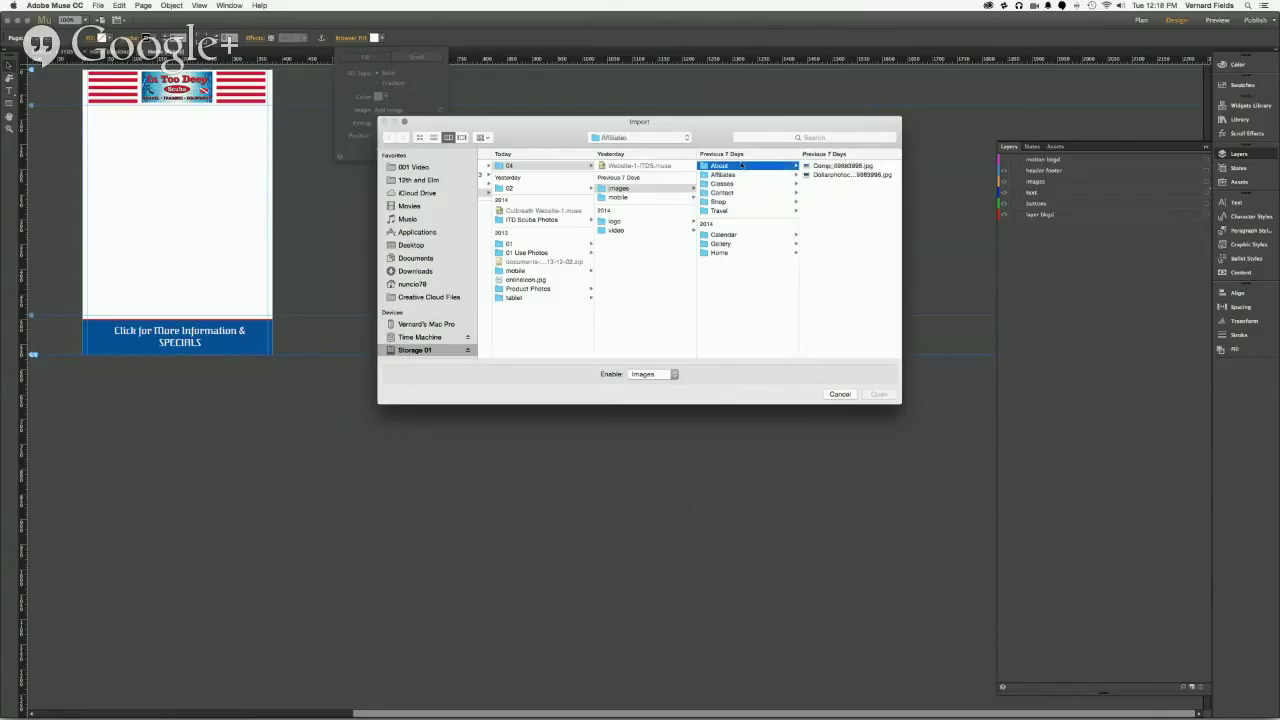
# Step: Look into the mobile folder and the Affiliates, Classes and Contact image folders, and cancel the image import
pyautogui.click(634, 197)
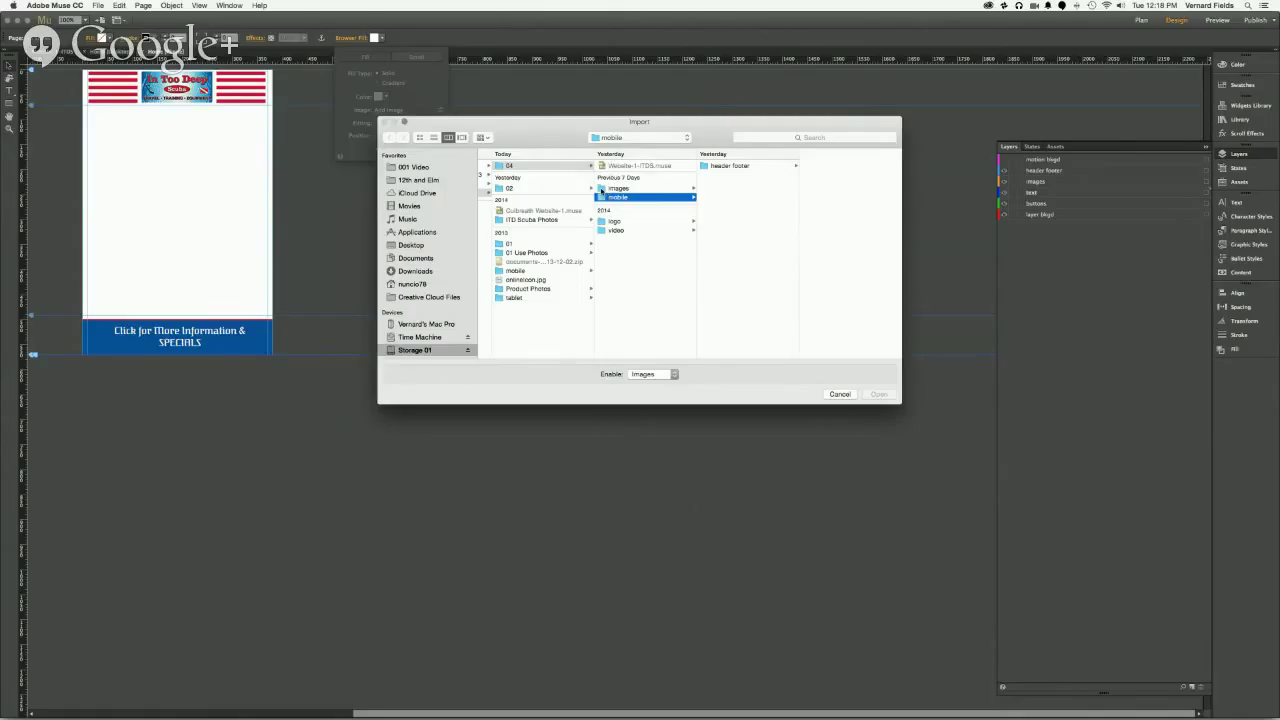
pyautogui.click(601, 189)
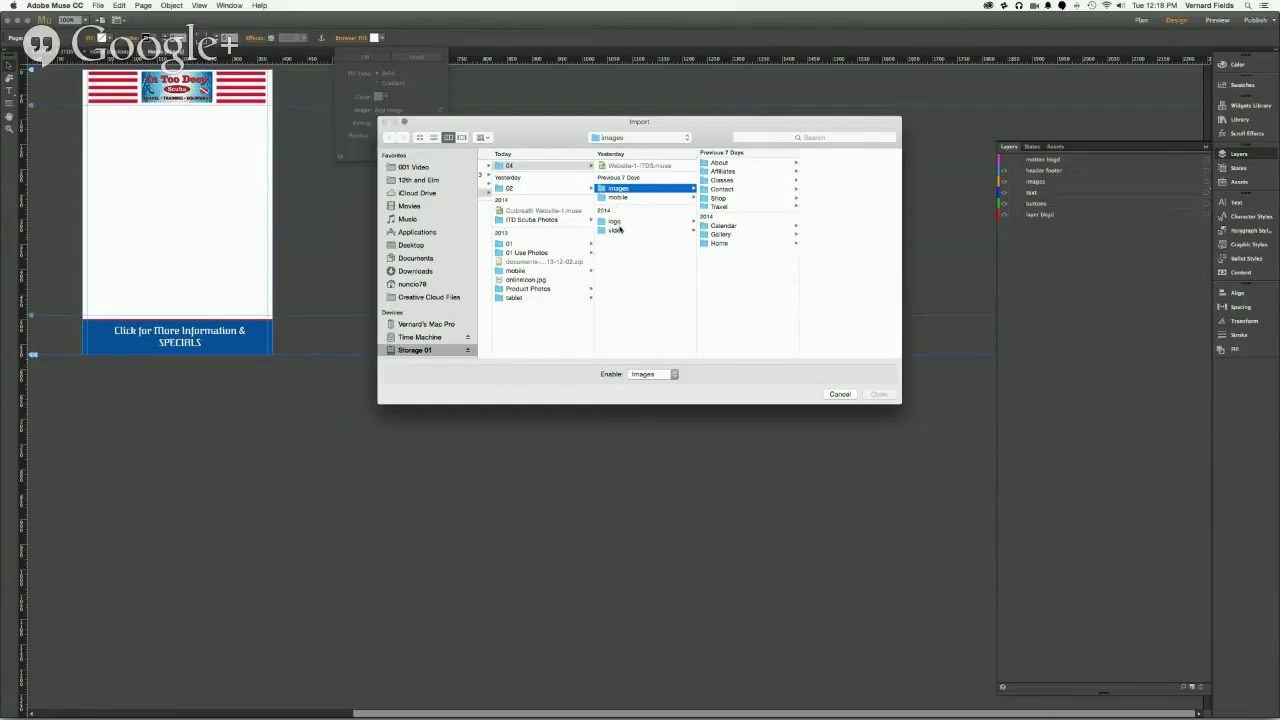
pyautogui.click(722, 171)
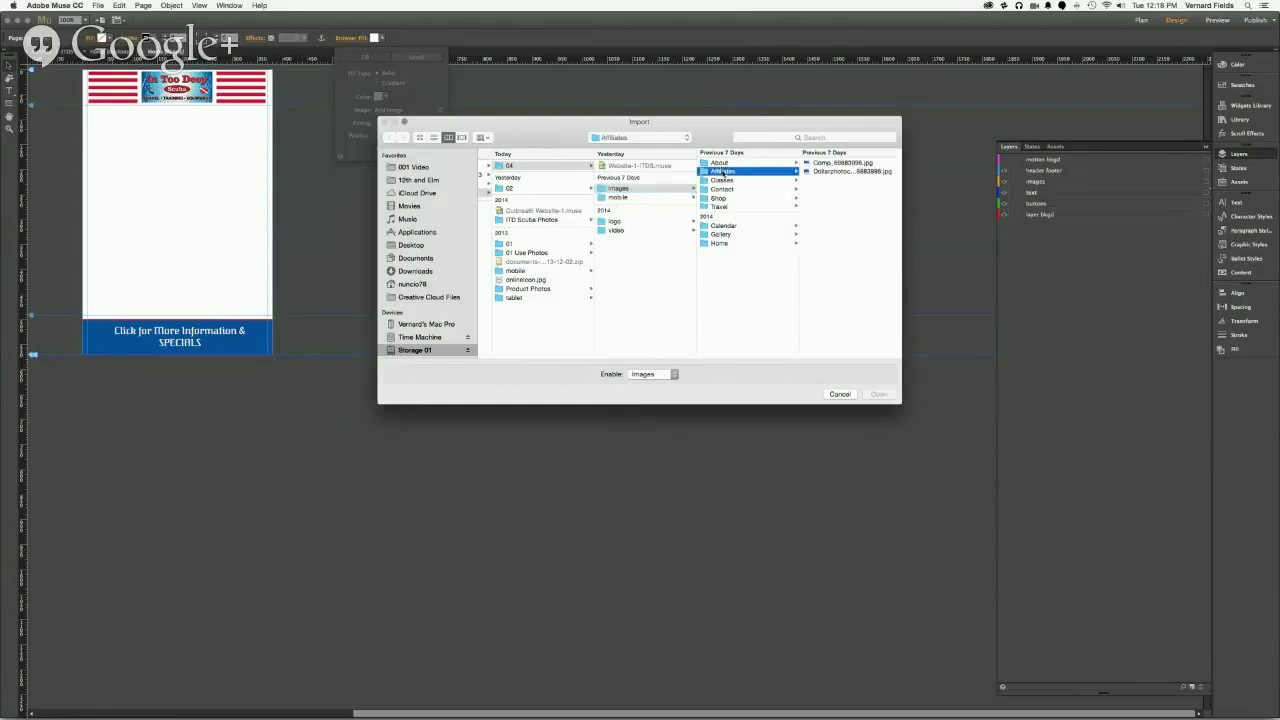
pyautogui.click(722, 180)
pyautogui.click(722, 189)
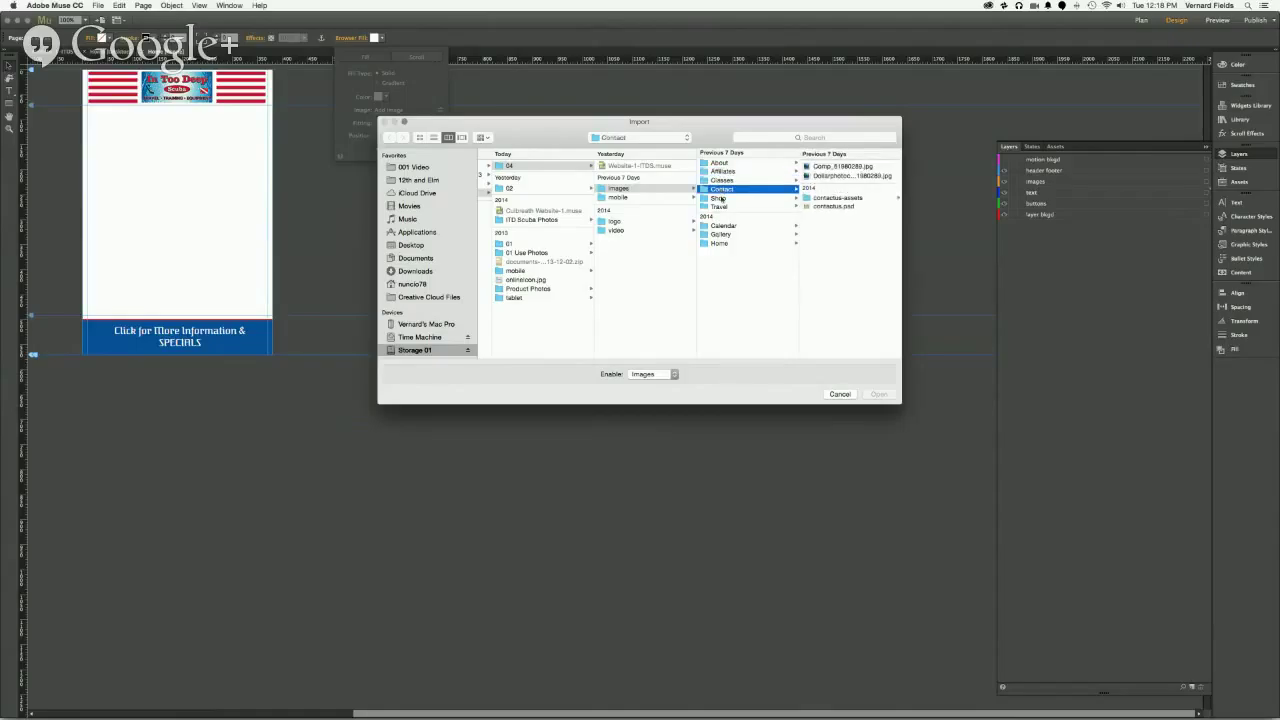
pyautogui.click(836, 393)
# Step: Show the project's assets and sort them by the layout they are used in
pyautogui.click(1244, 181)
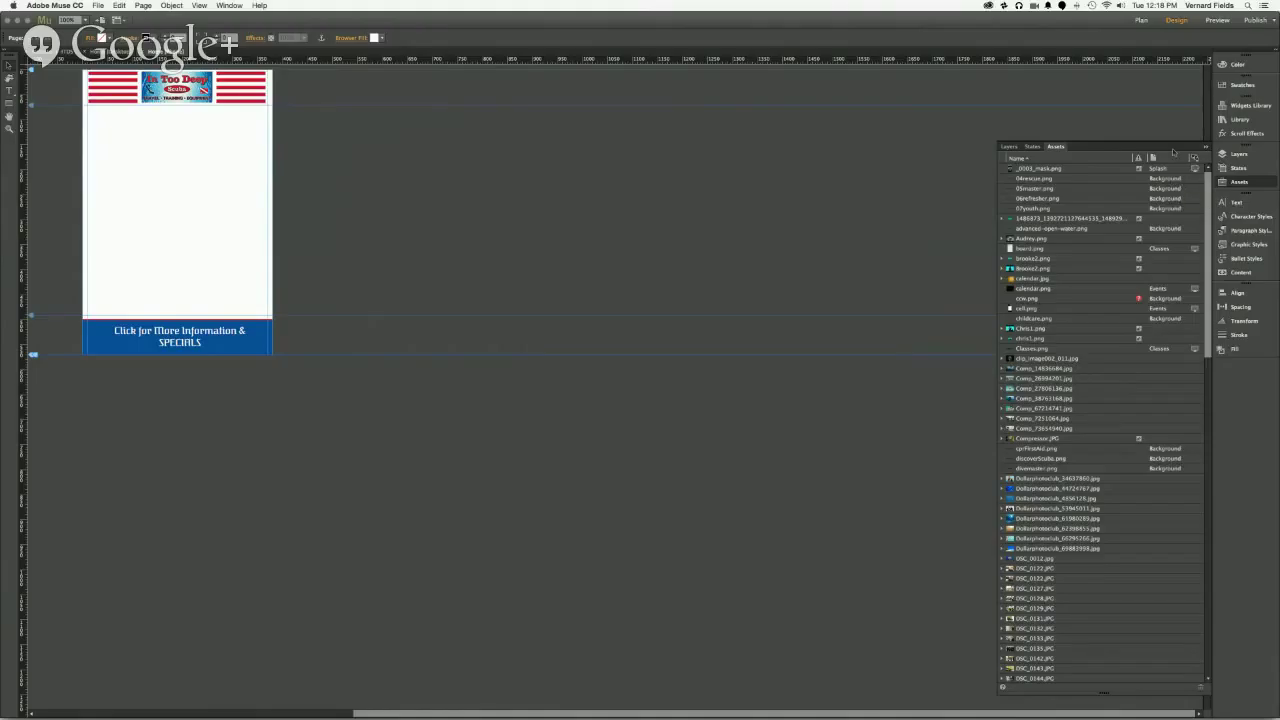
pyautogui.click(1195, 170)
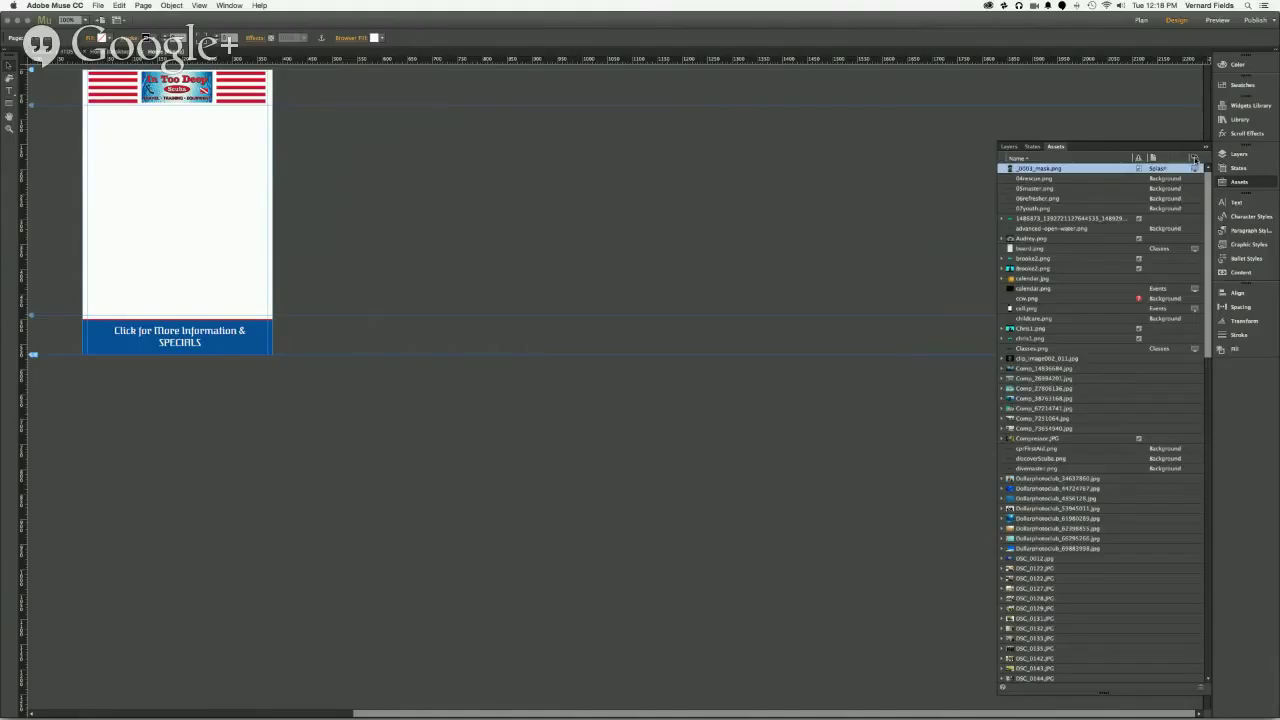
pyautogui.click(1194, 159)
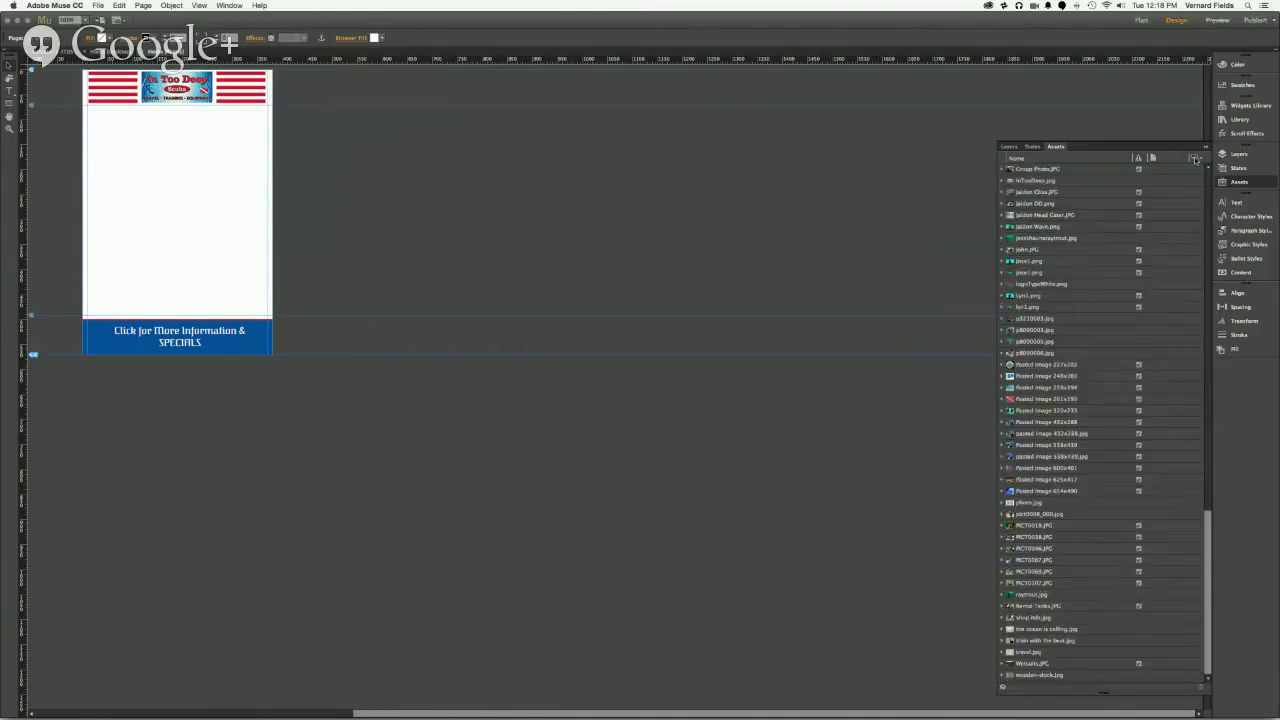
pyautogui.scroll(10, 1184, 305)
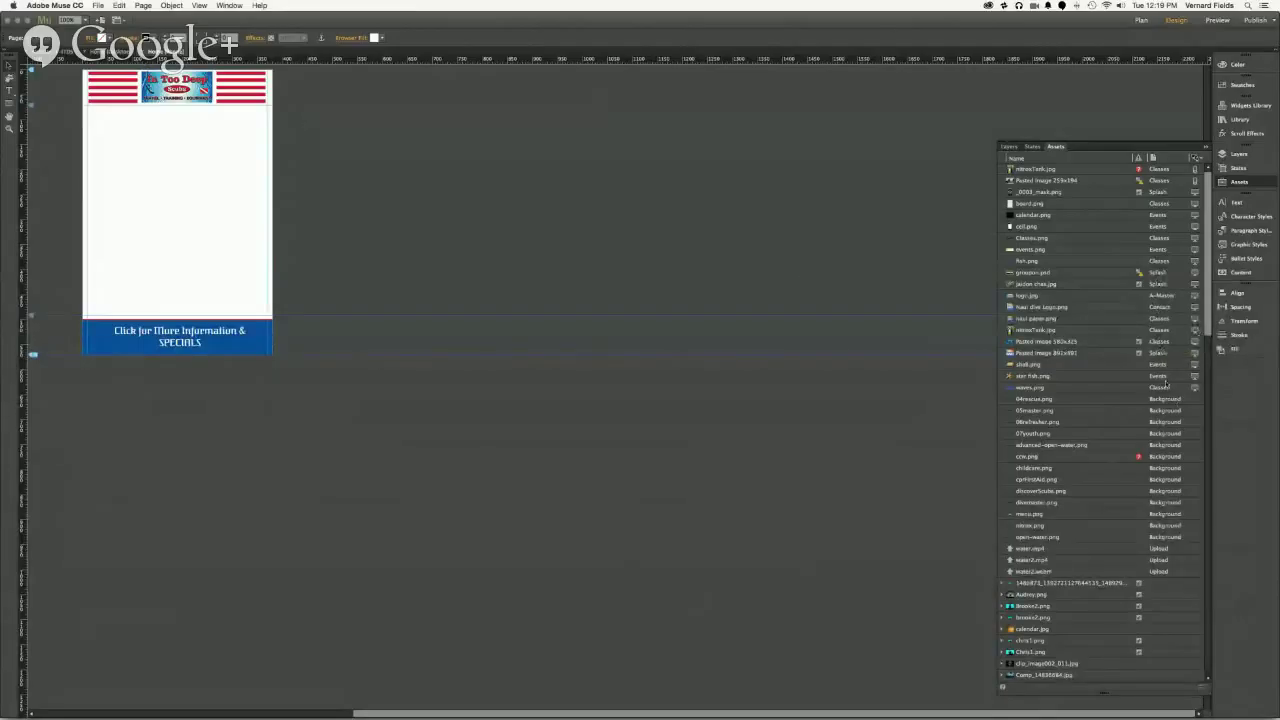
# Step: Sort the assets by page and look through the whole list to see where each file is used
pyautogui.click(1153, 158)
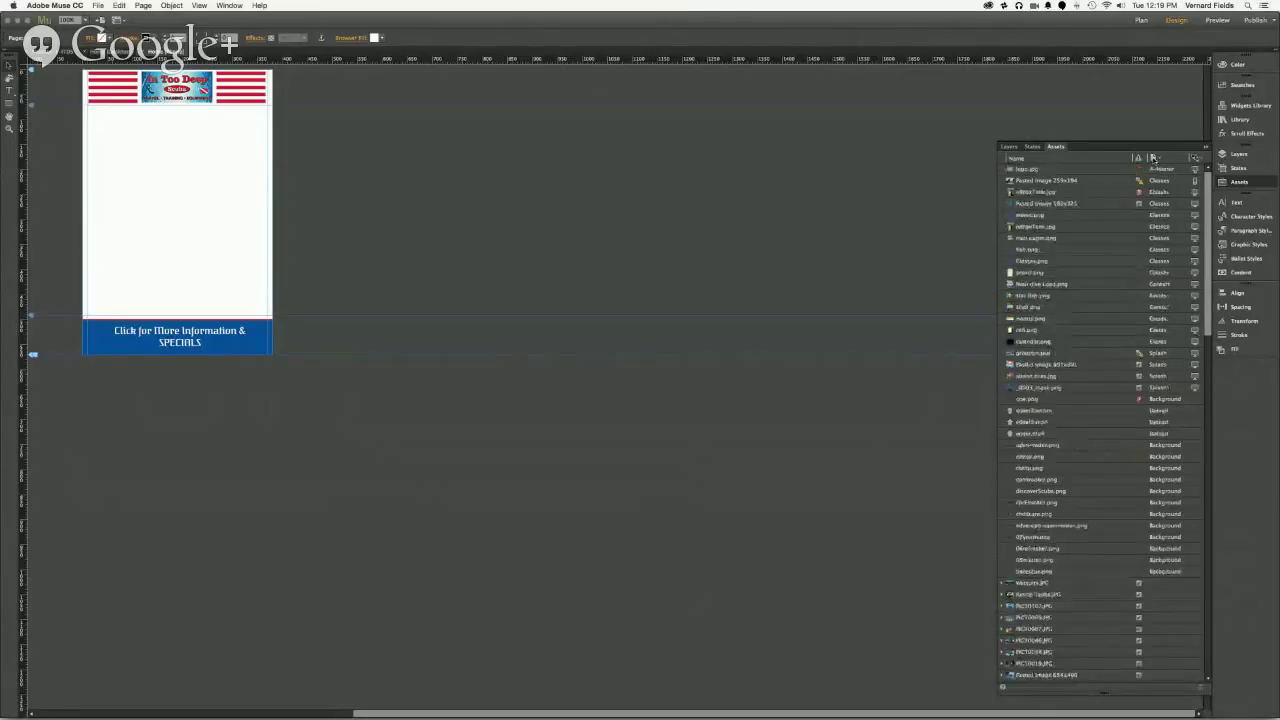
pyautogui.click(1154, 159)
pyautogui.scroll(-15, 1139, 299)
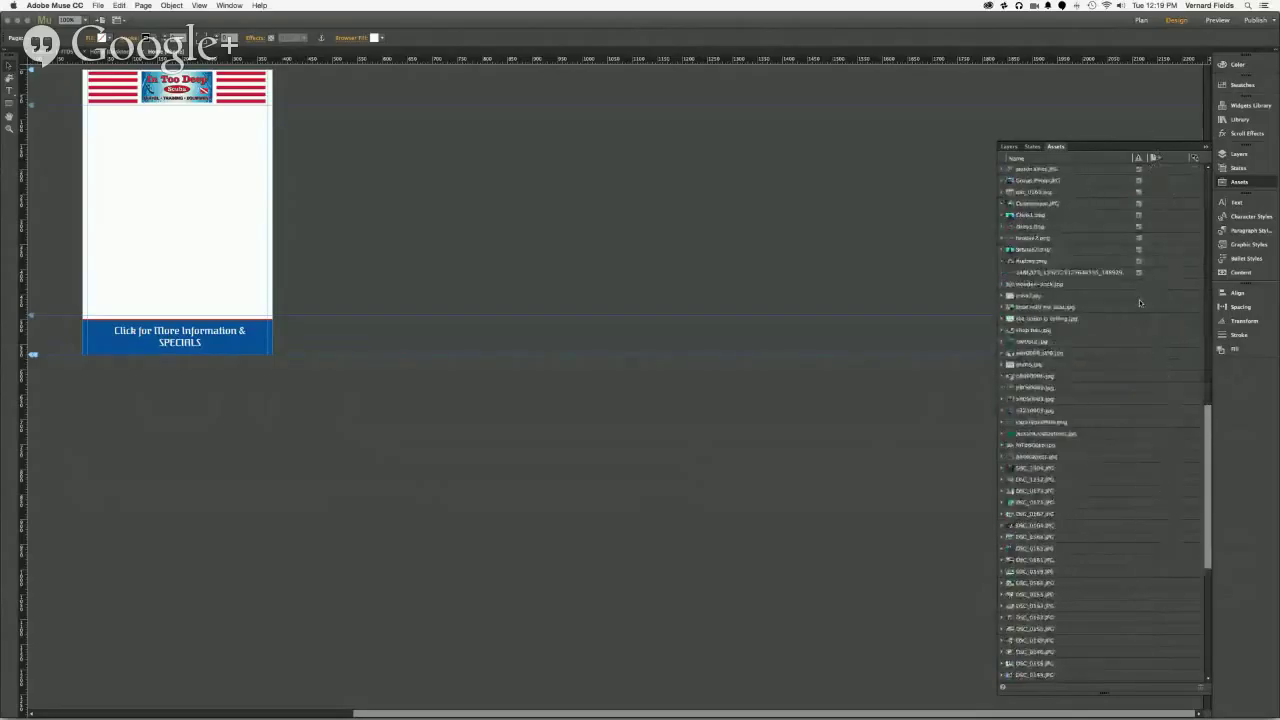
pyautogui.scroll(-2, 1139, 299)
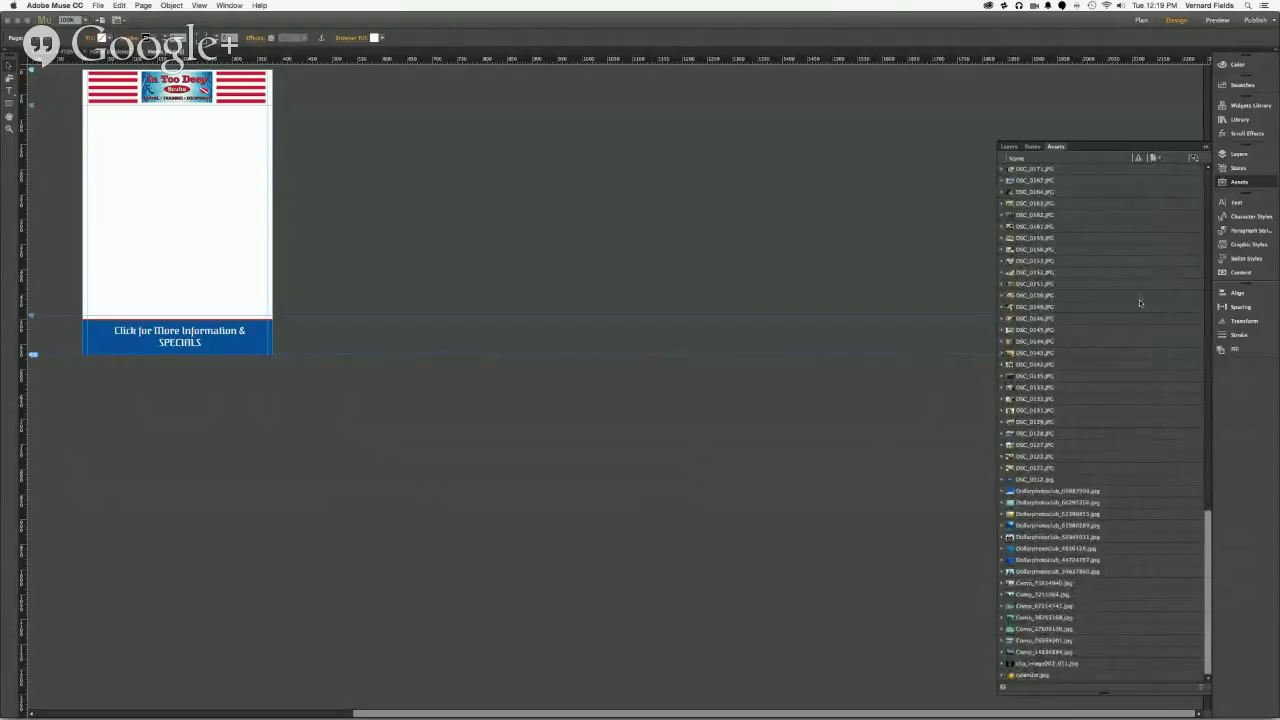
pyautogui.scroll(5, 1139, 302)
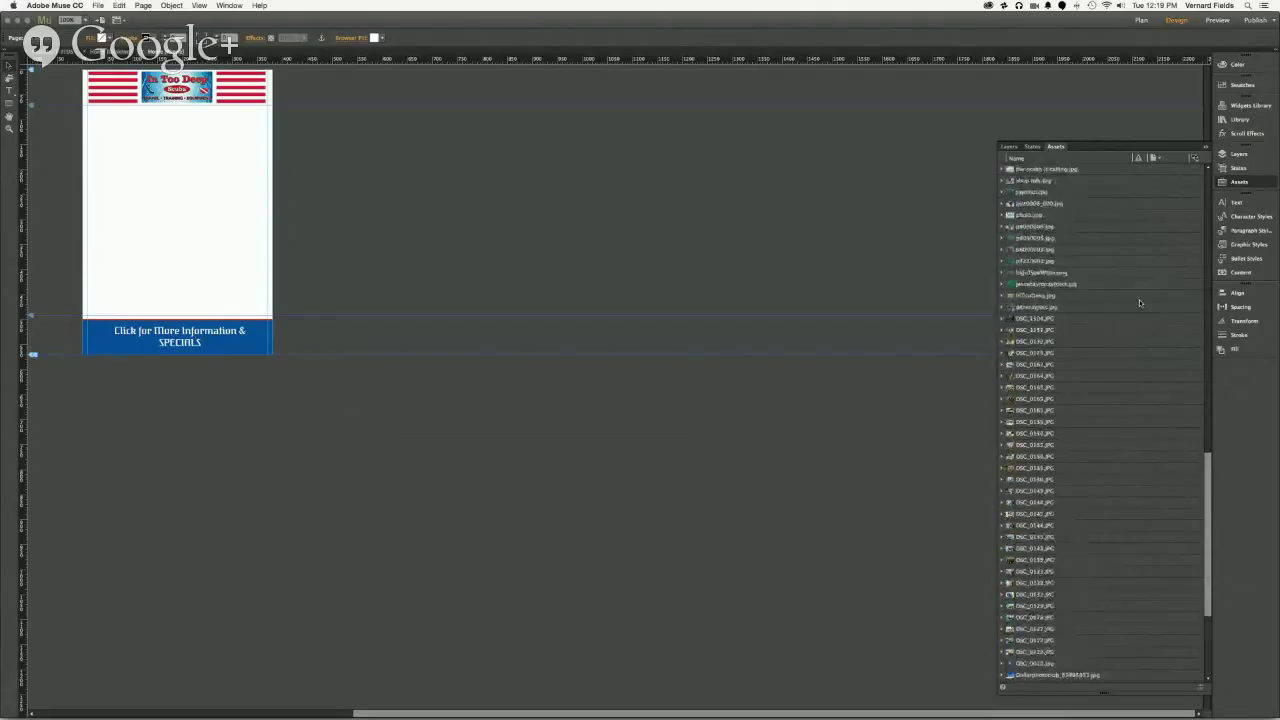
pyautogui.scroll(4, 1139, 302)
pyautogui.scroll(5, 1139, 302)
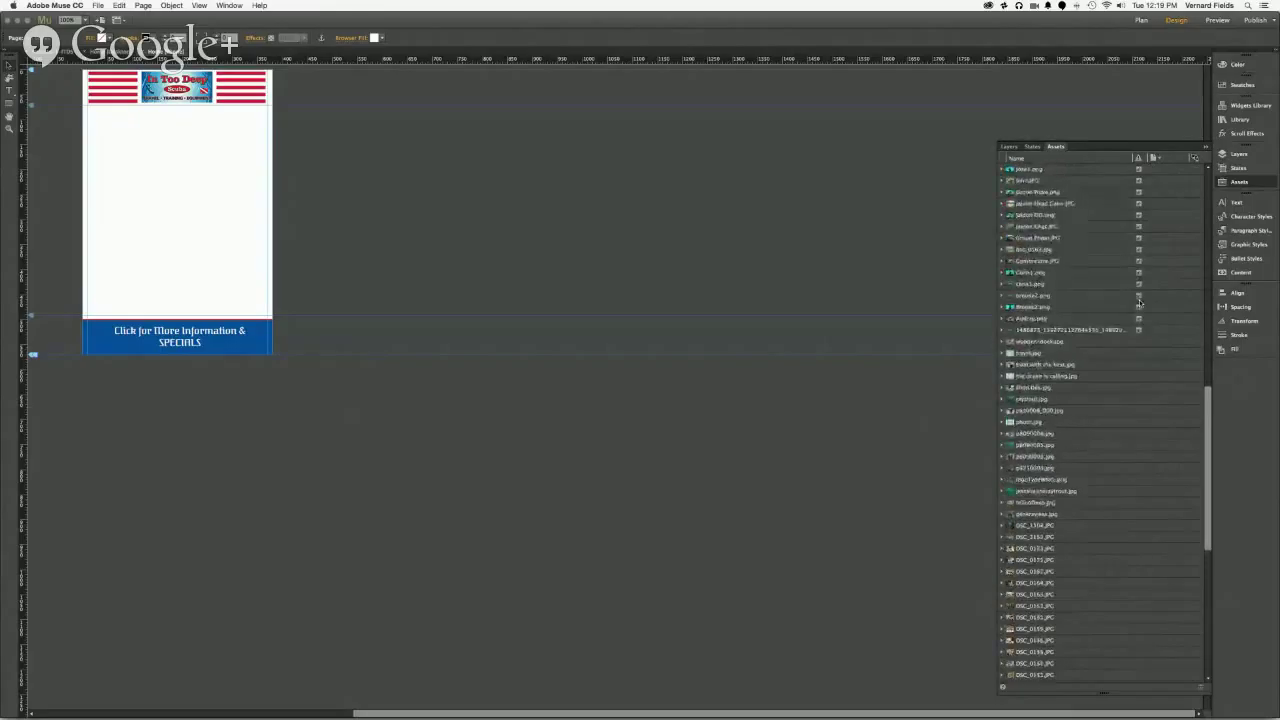
pyautogui.scroll(9, 1139, 302)
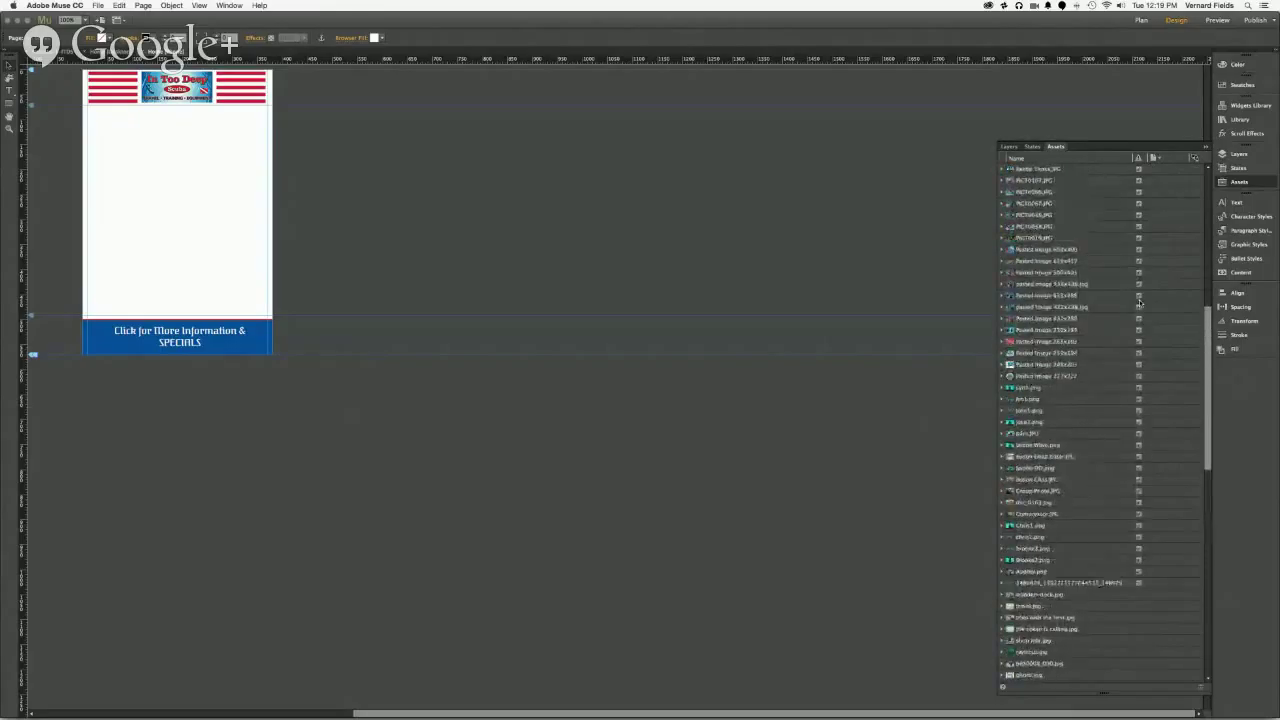
pyautogui.scroll(9, 1140, 302)
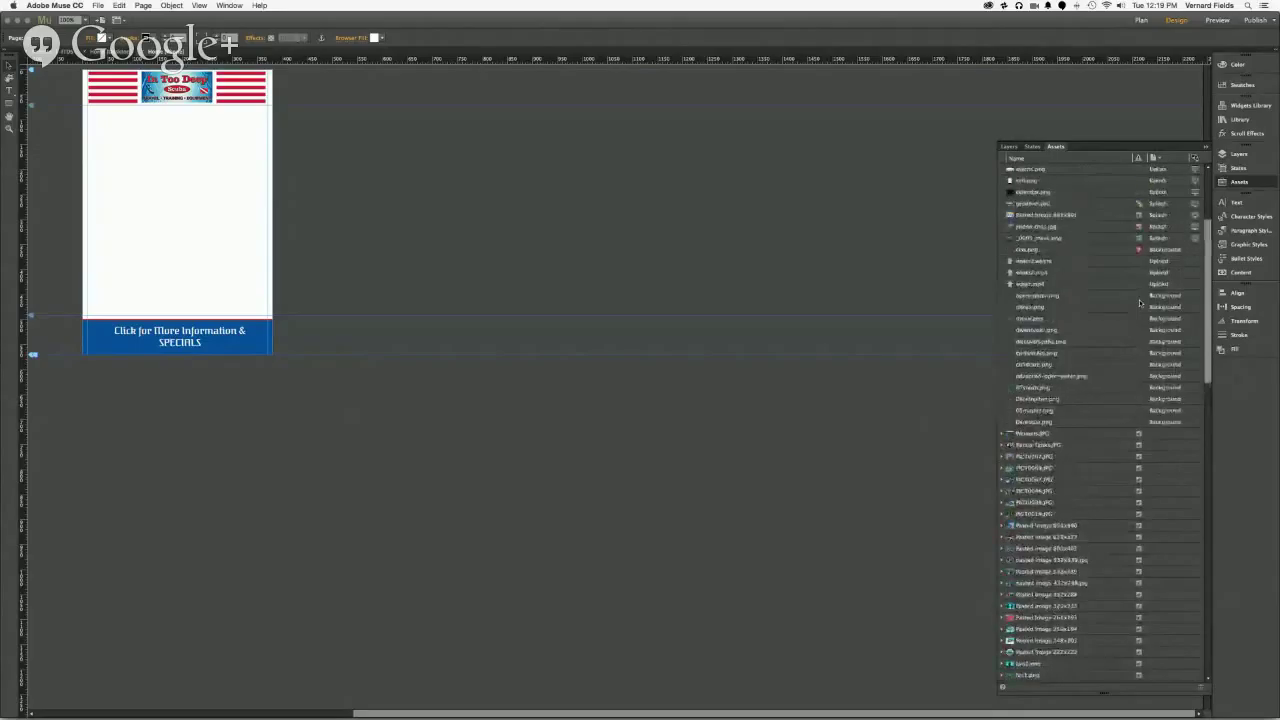
pyautogui.scroll(5, 1139, 302)
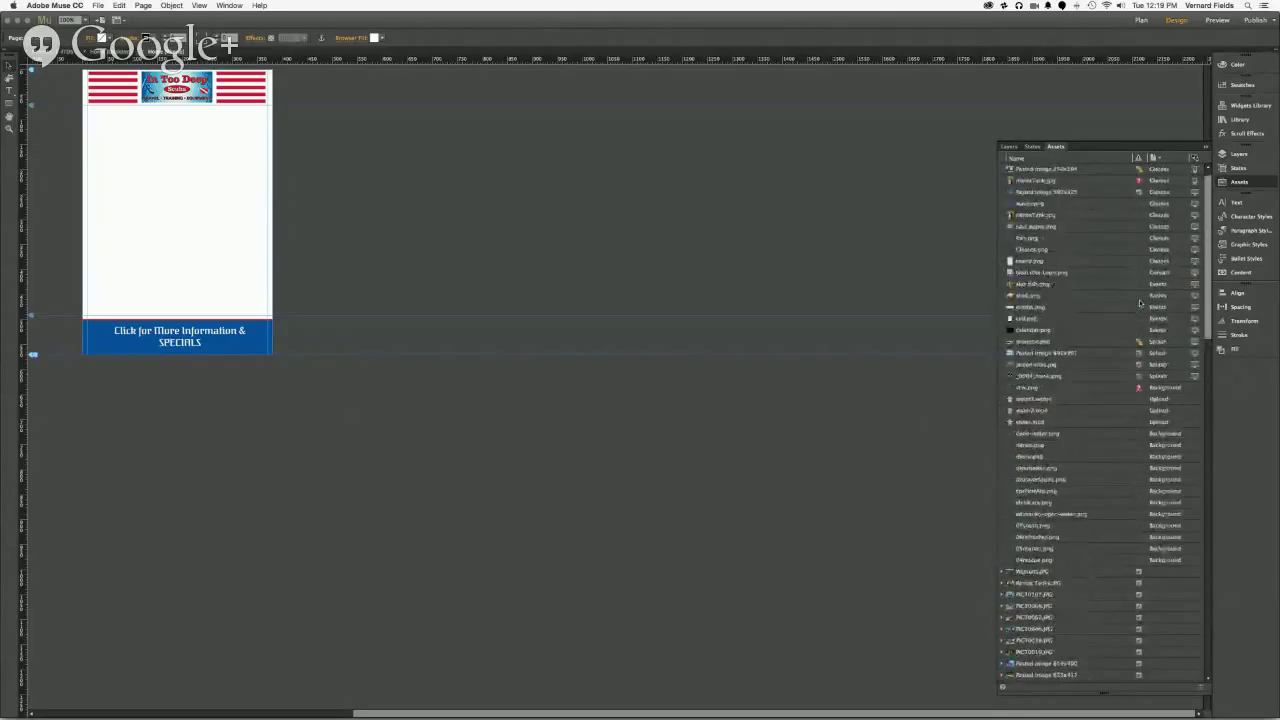
pyautogui.scroll(1, 1139, 302)
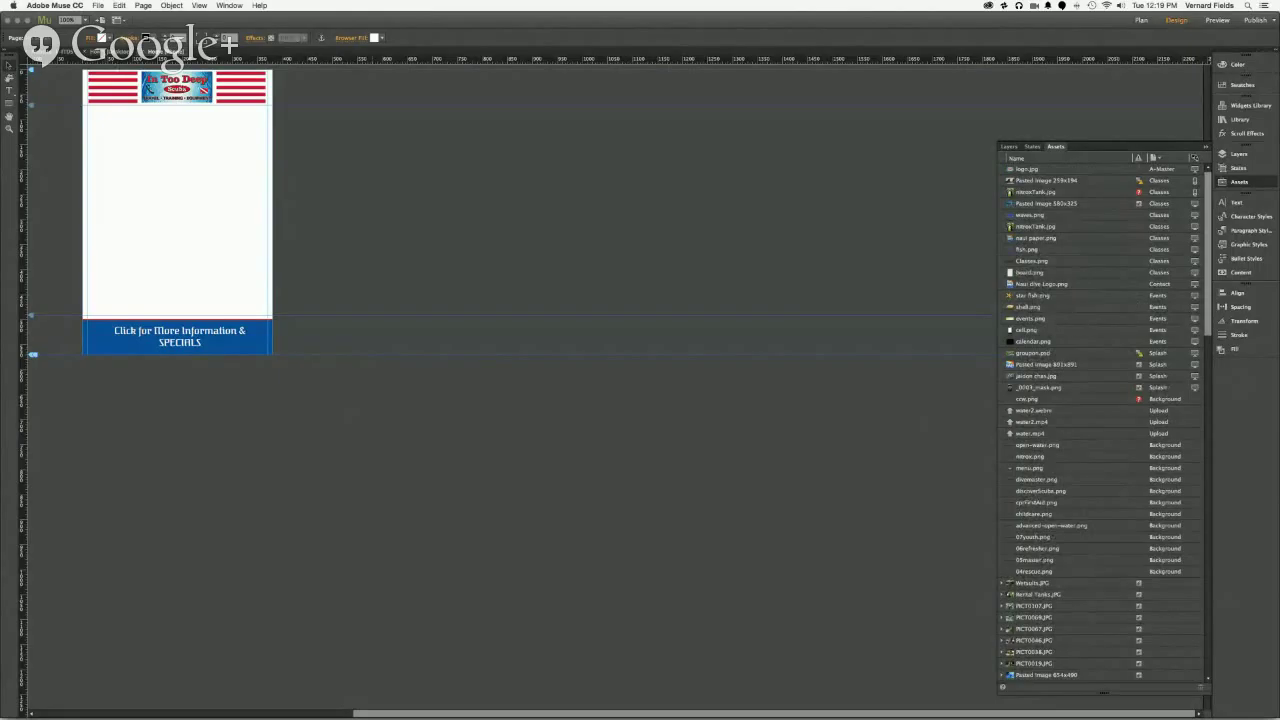
# Step: Select the diving mask background image on the desktop Home page and inspect its asset's file path and size details
pyautogui.click(120, 52)
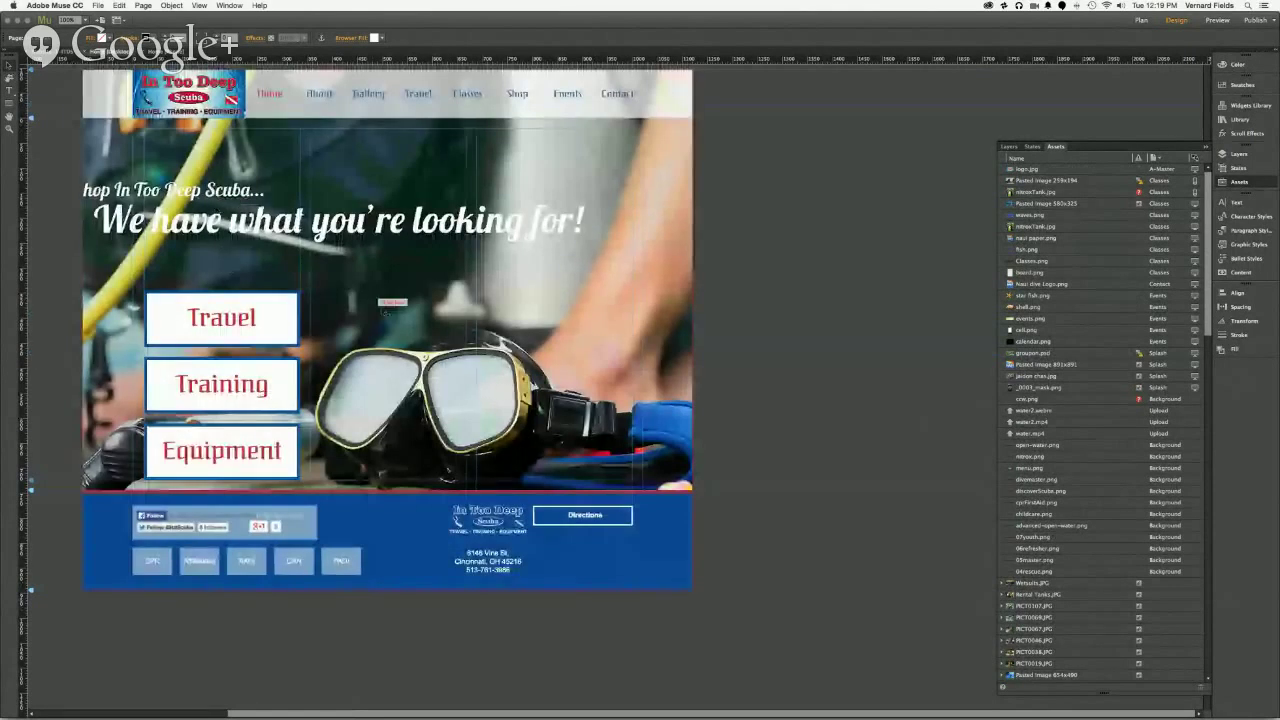
pyautogui.click(415, 300)
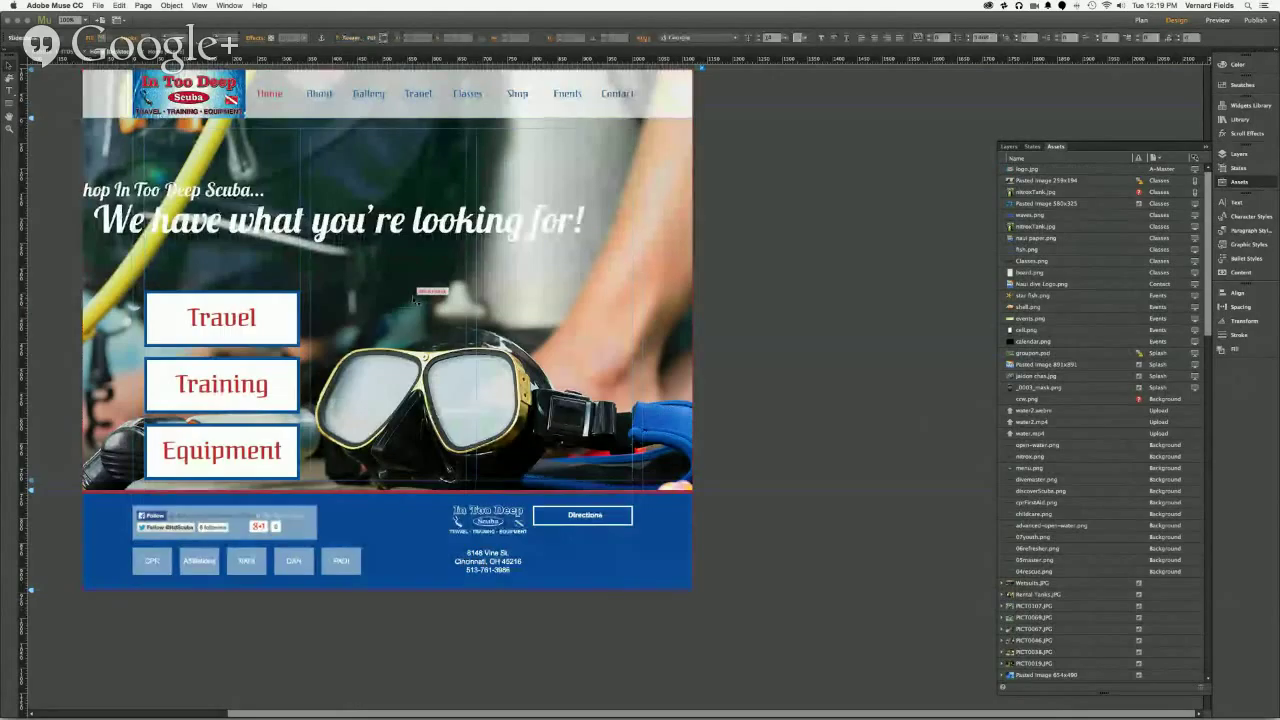
pyautogui.click(415, 300)
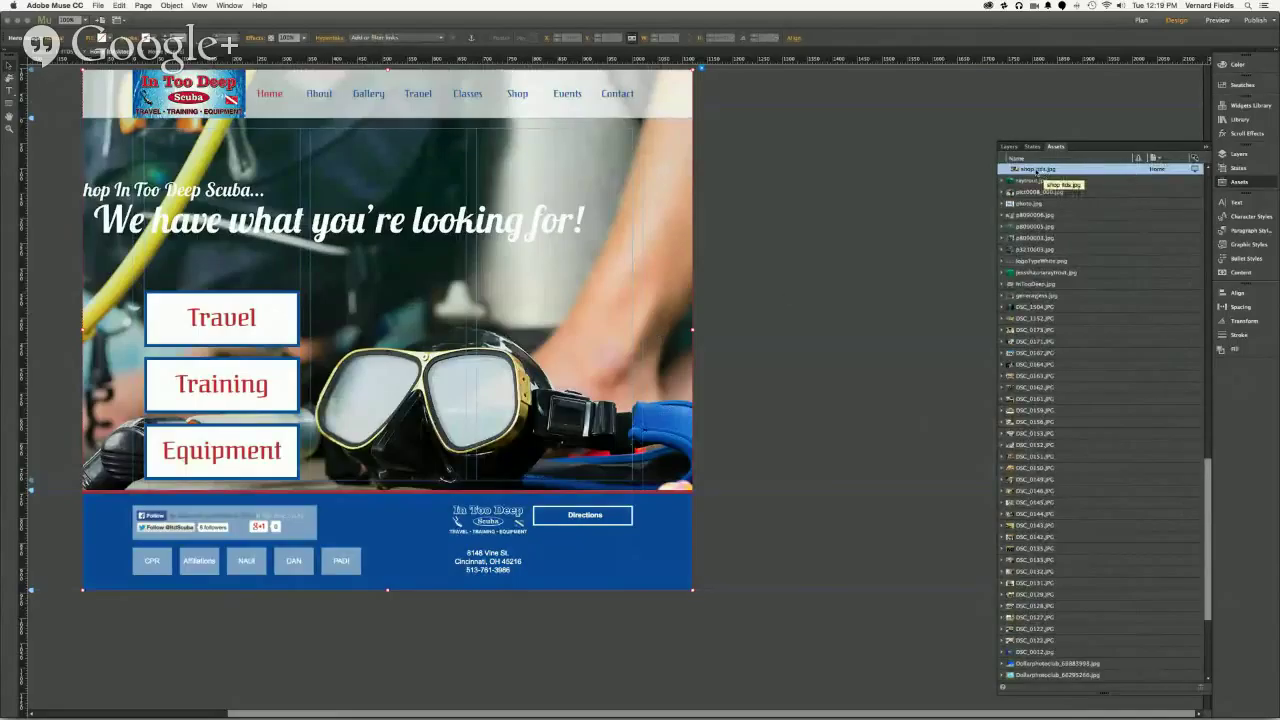
pyautogui.moveTo(1020, 170)
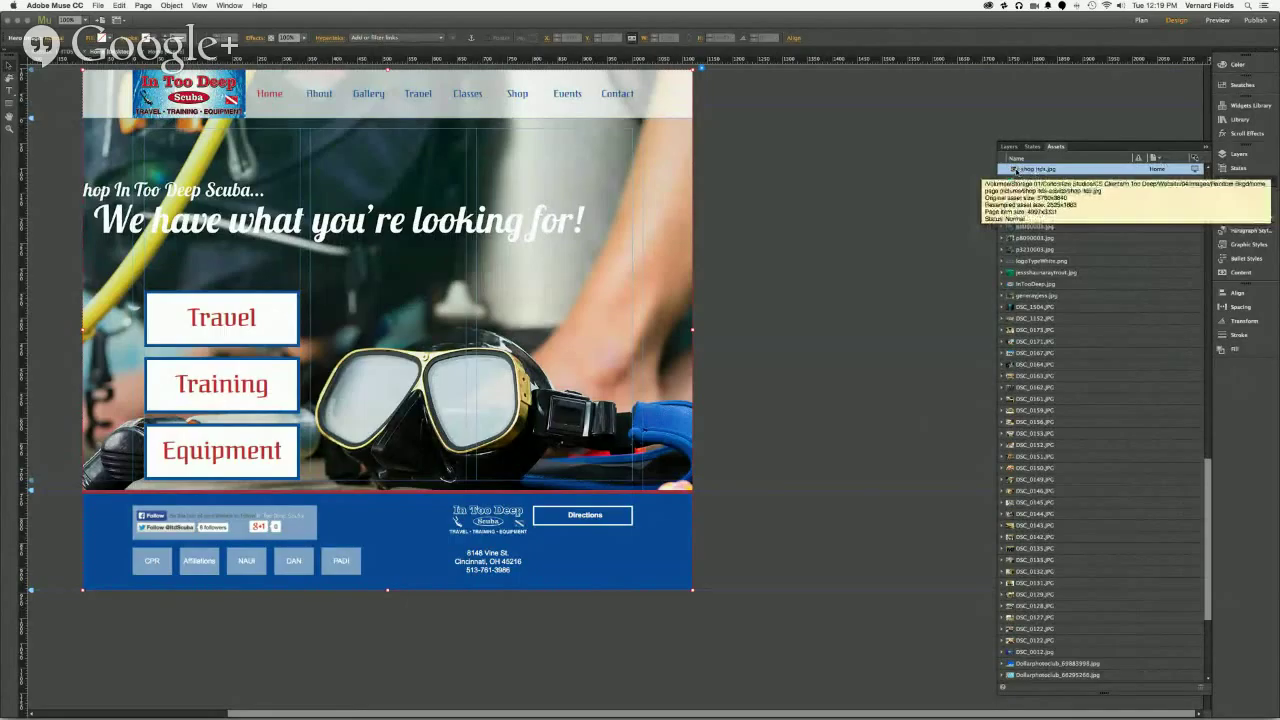
# Step: Reveal the Home page's shop itds.jpg asset in Finder from the project's asset list
pyautogui.scroll(2, 1018, 209)
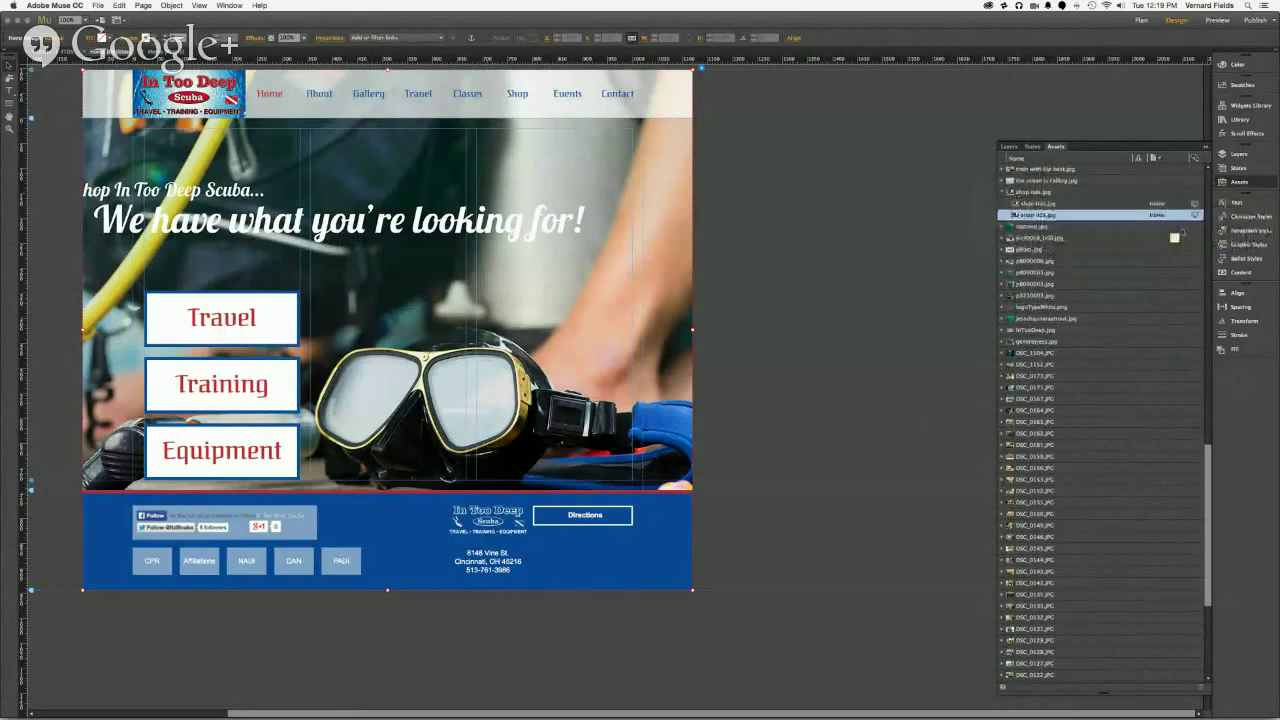
pyautogui.rightClick(1108, 216)
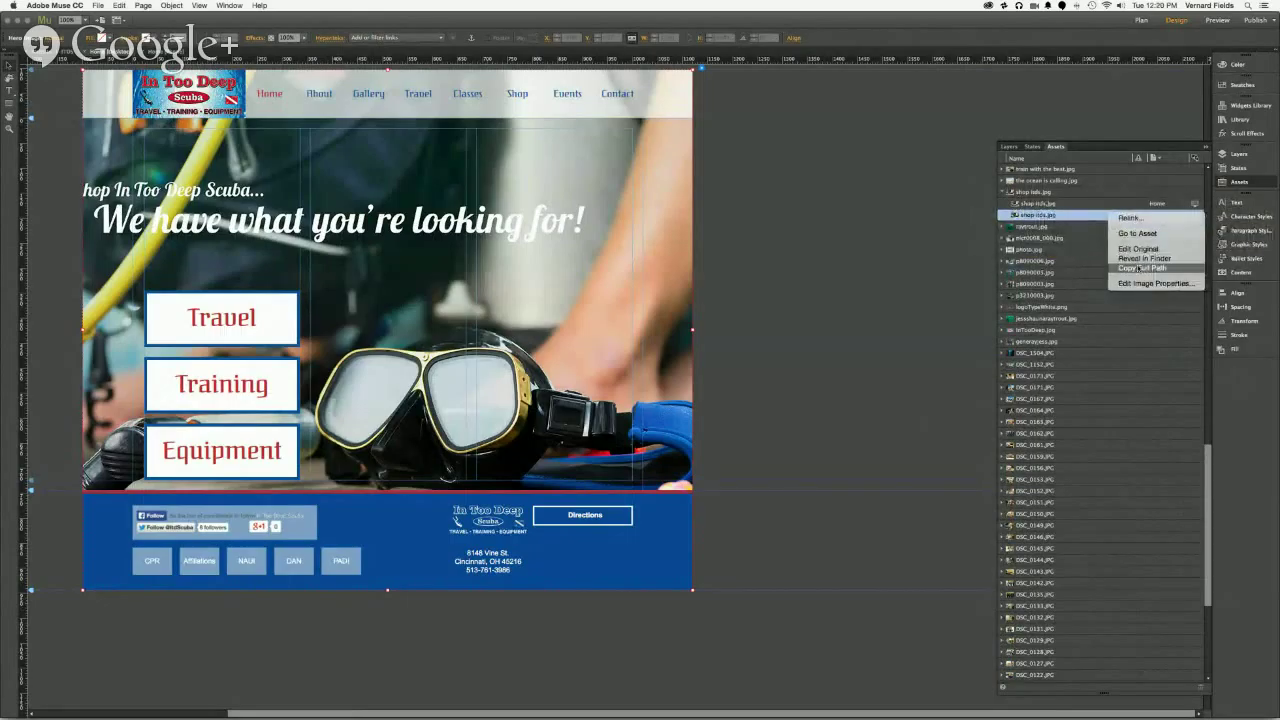
pyautogui.click(1140, 258)
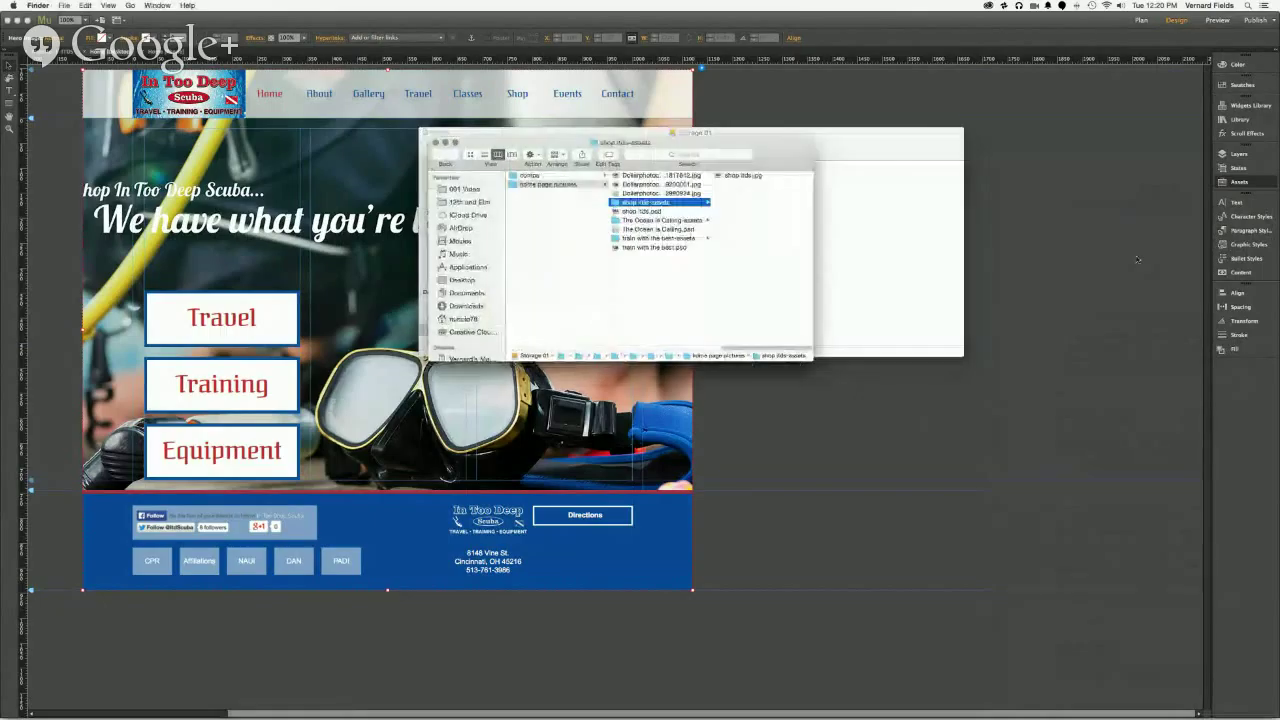
# Step: Examine the folder hierarchy above shop itds-assets, through the website, version and images folders, and return to home page pictures
pyautogui.hscroll(-5, 586, 257)
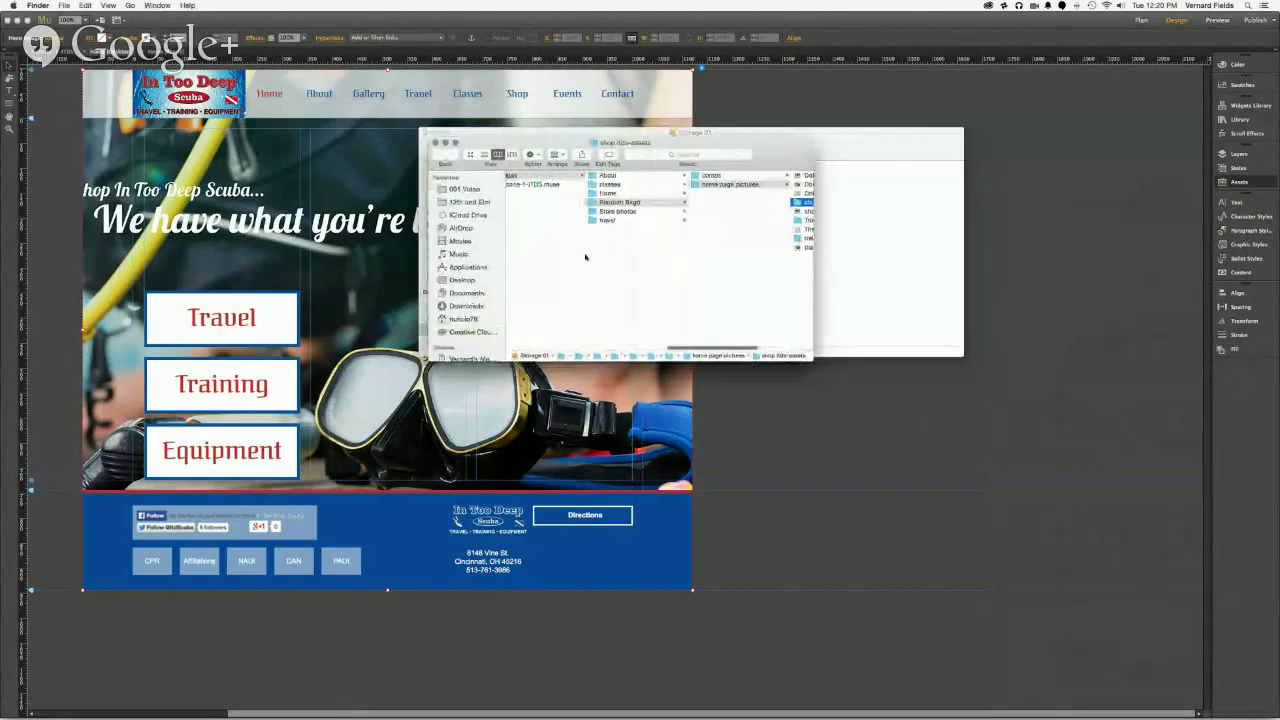
pyautogui.hscroll(-1, 586, 257)
pyautogui.hscroll(-4, 586, 257)
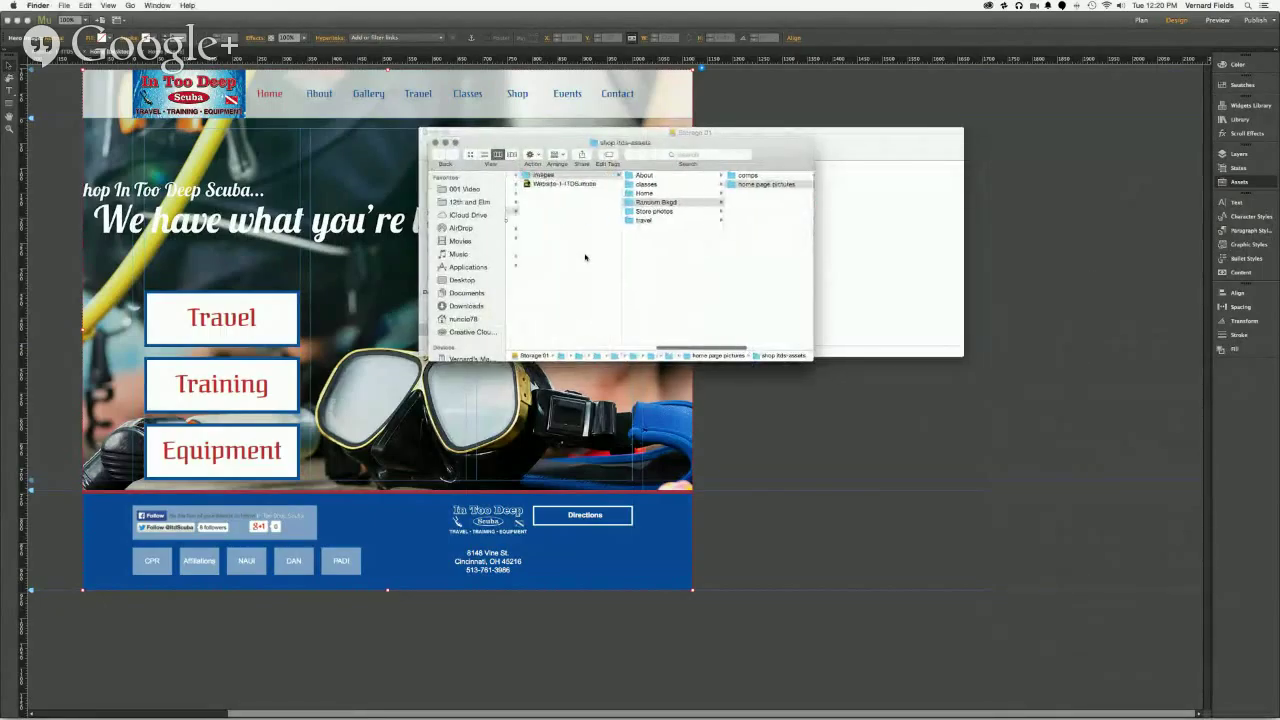
pyautogui.hscroll(-3, 586, 257)
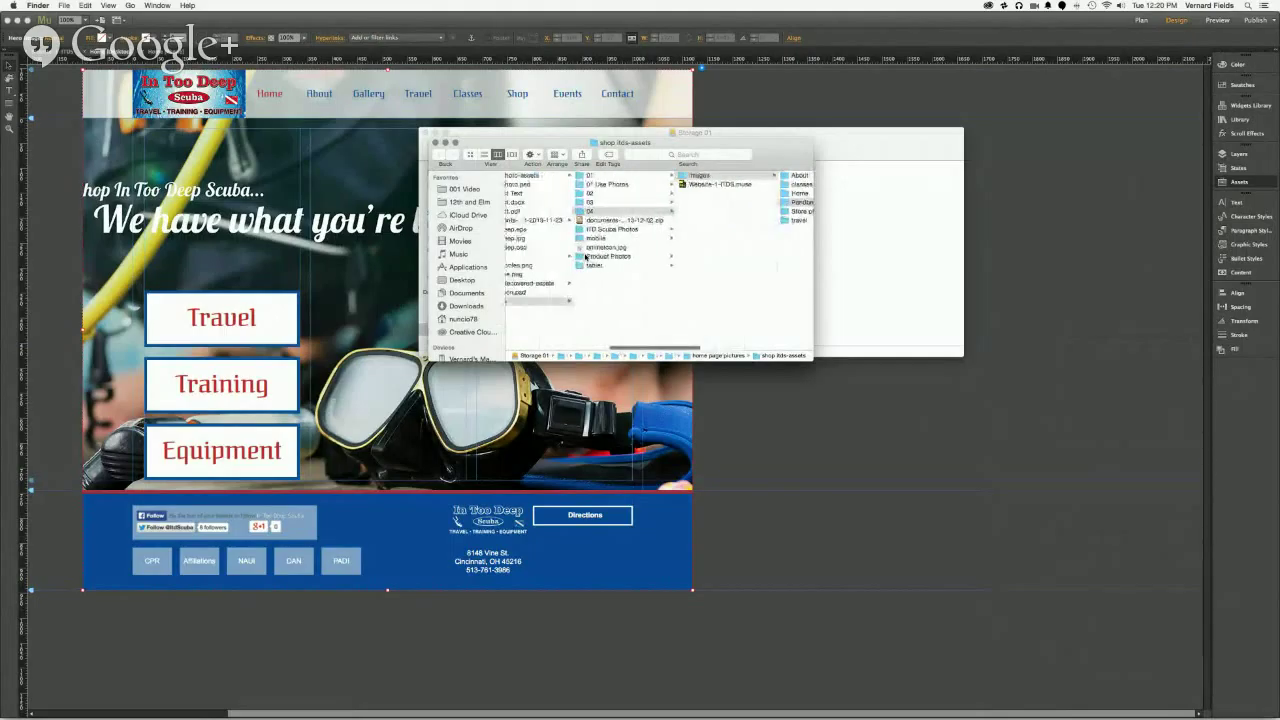
pyautogui.hscroll(-8, 586, 257)
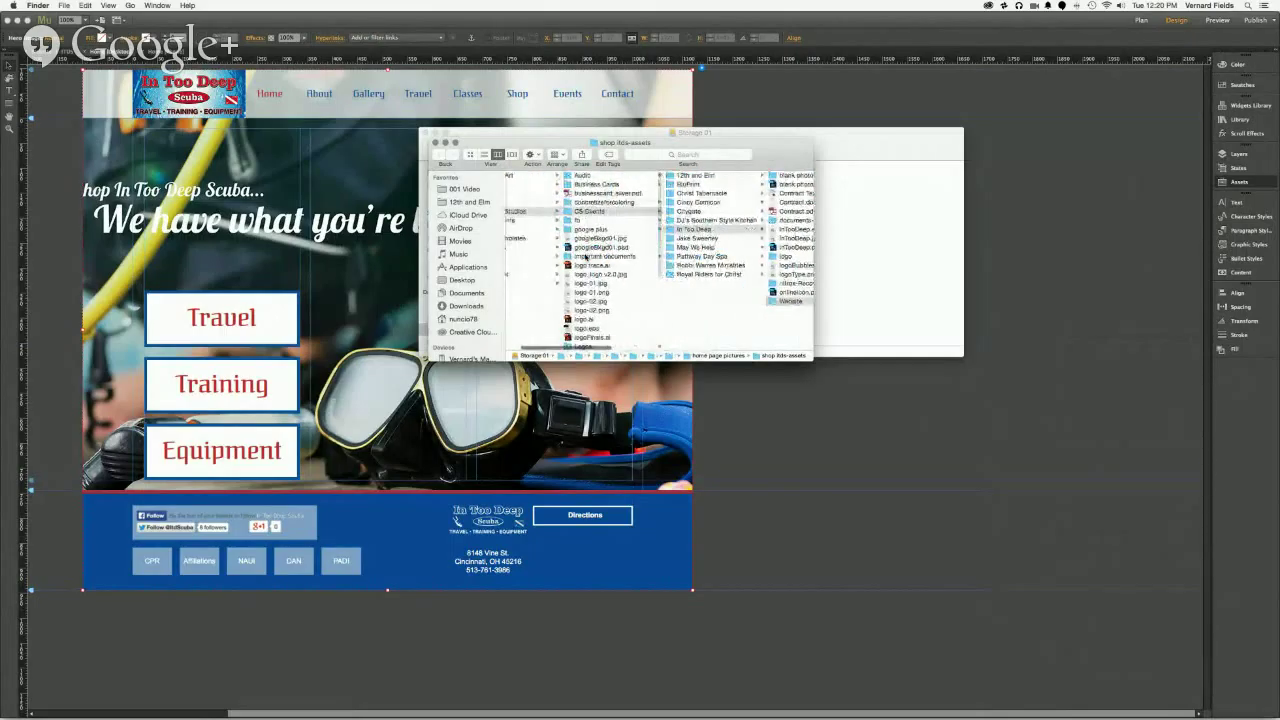
pyautogui.hscroll(4, 586, 257)
pyautogui.hscroll(6, 586, 257)
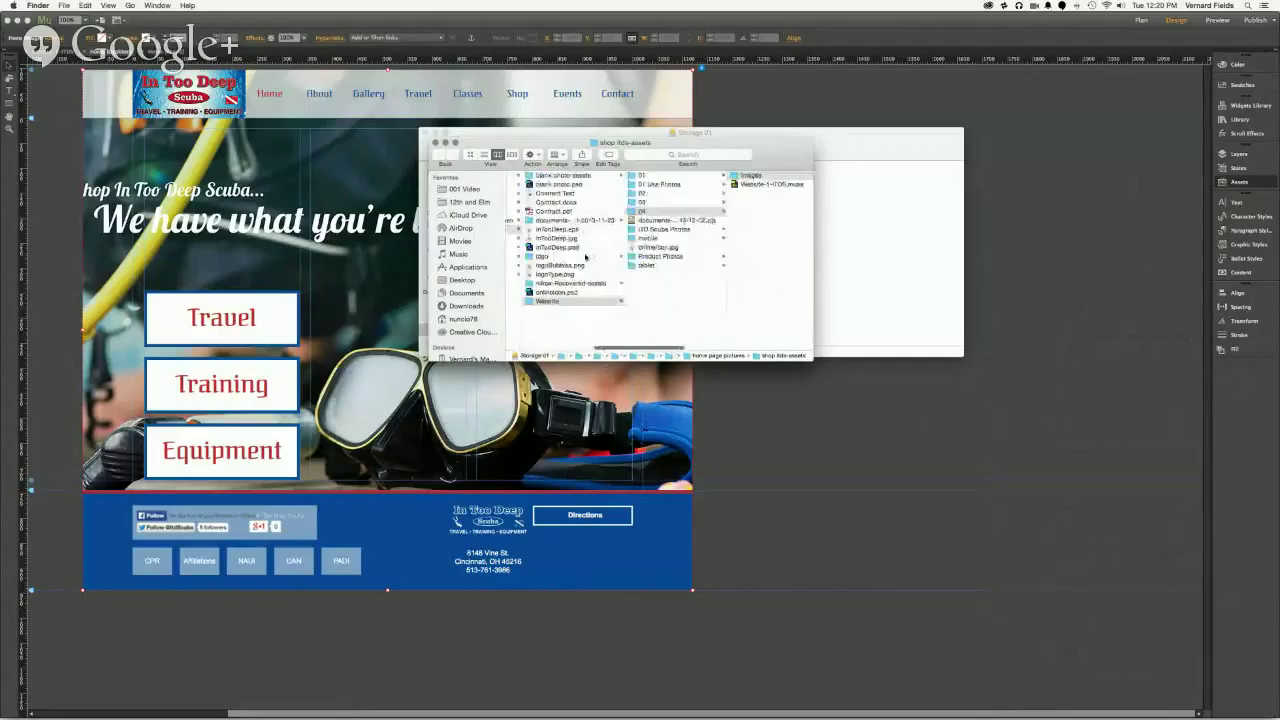
pyautogui.hscroll(2, 586, 257)
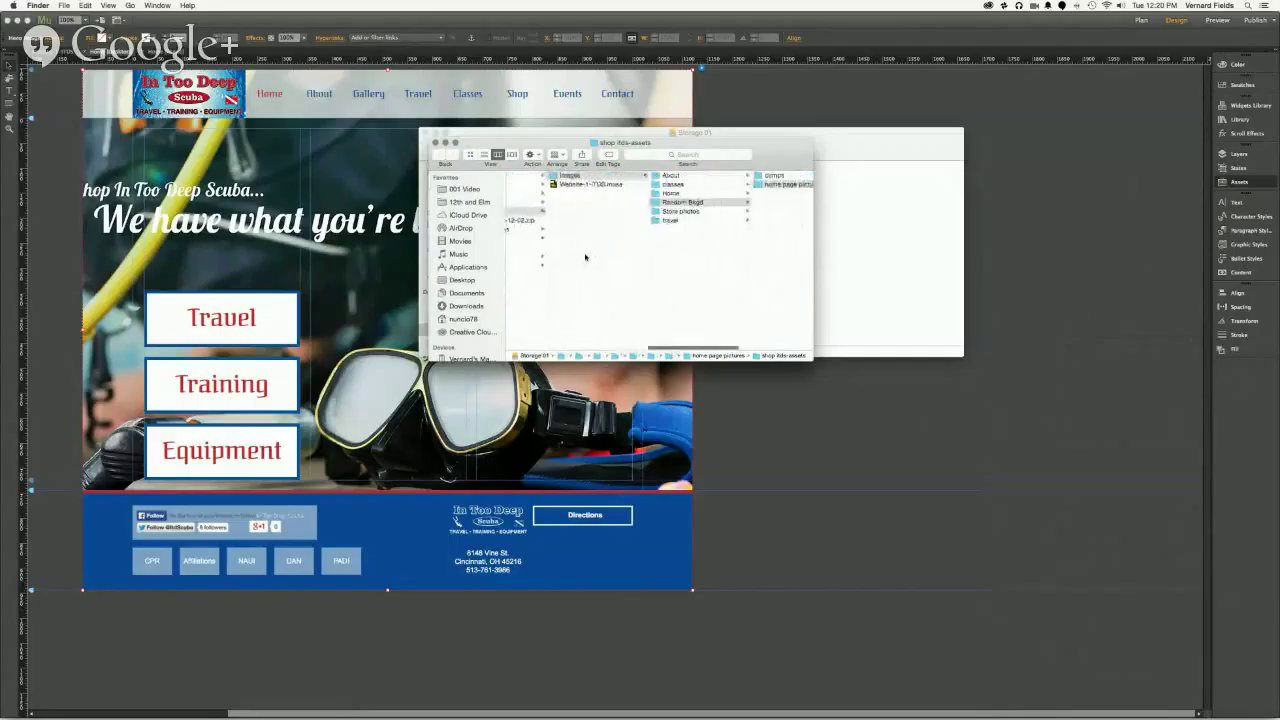
pyautogui.hscroll(2, 586, 257)
pyautogui.hscroll(4, 586, 257)
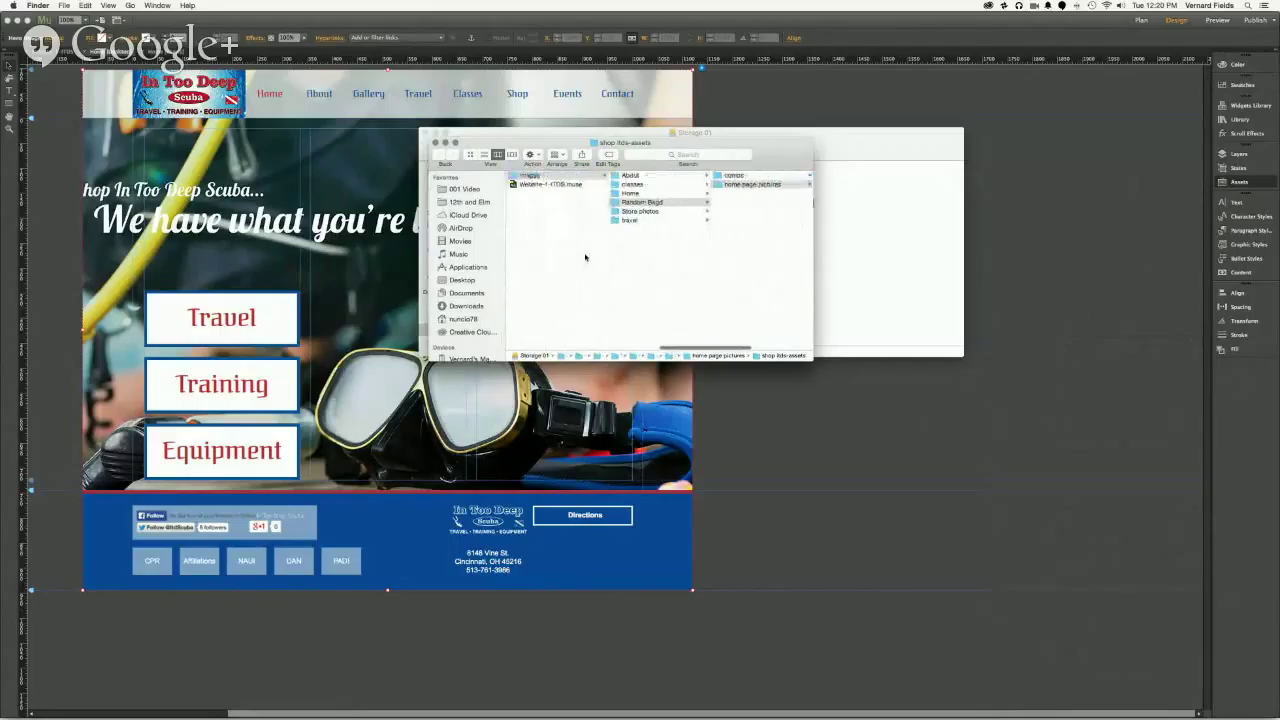
pyautogui.hscroll(2, 585, 257)
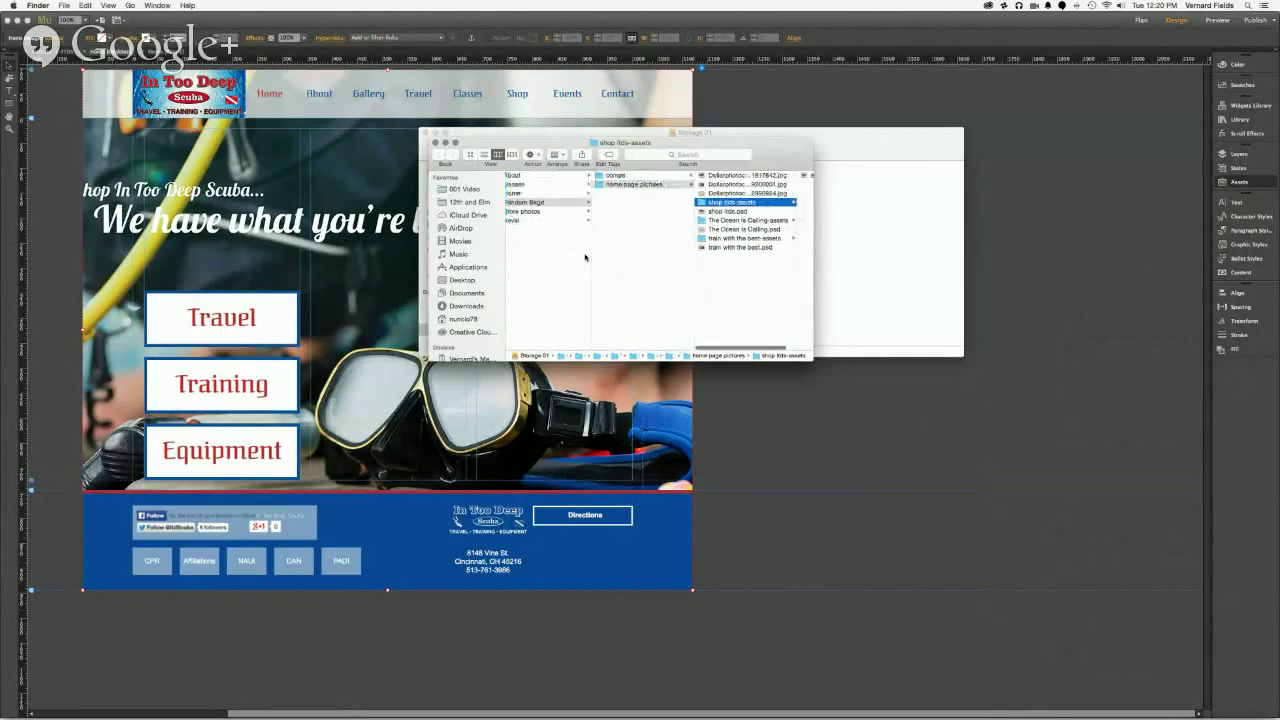
# Step: Move the Finder window aside, go to the phone layout of the Home page in Muse and start adding a browser fill image
pyautogui.moveTo(713, 137); pyautogui.dragTo(822, 348)
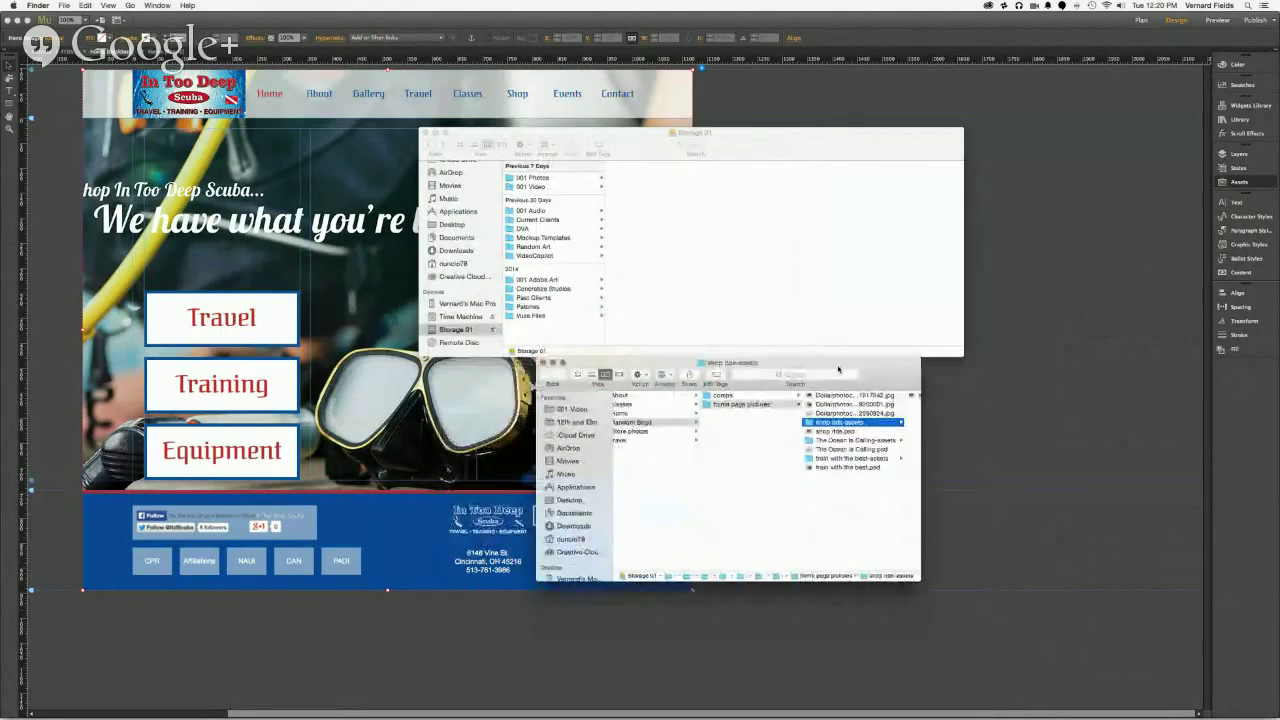
pyautogui.click(770, 90)
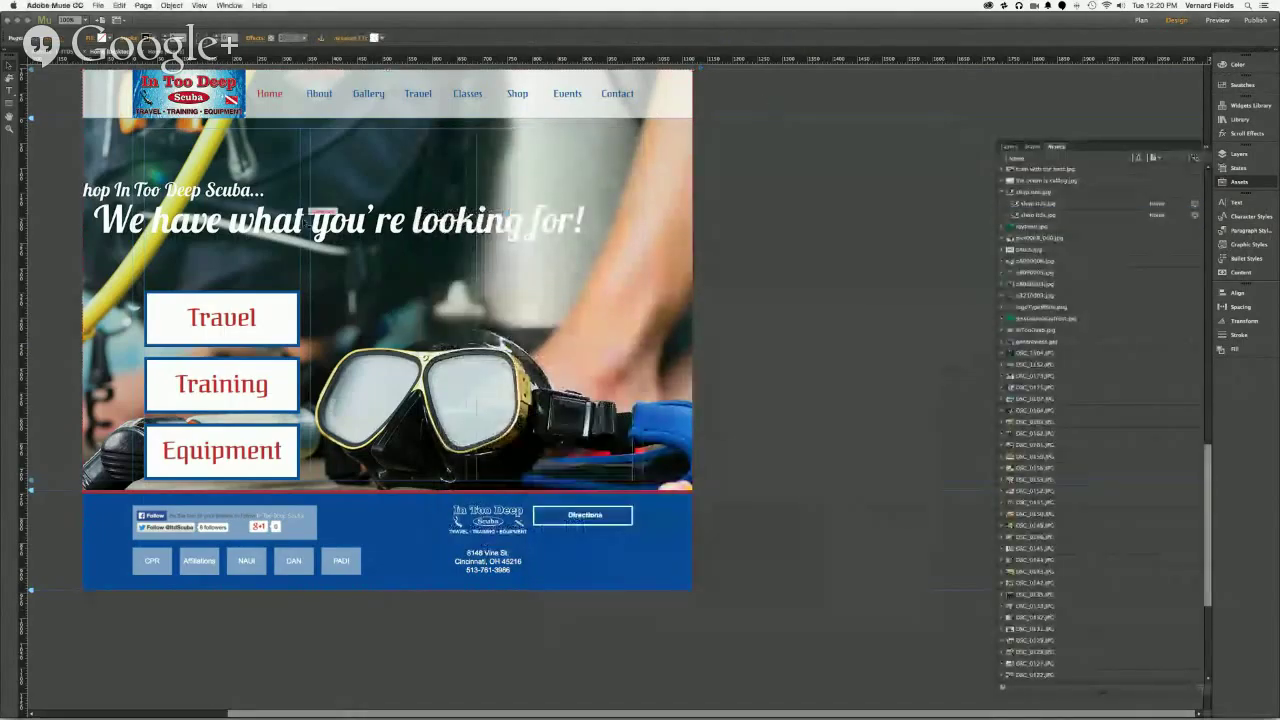
pyautogui.click(162, 54)
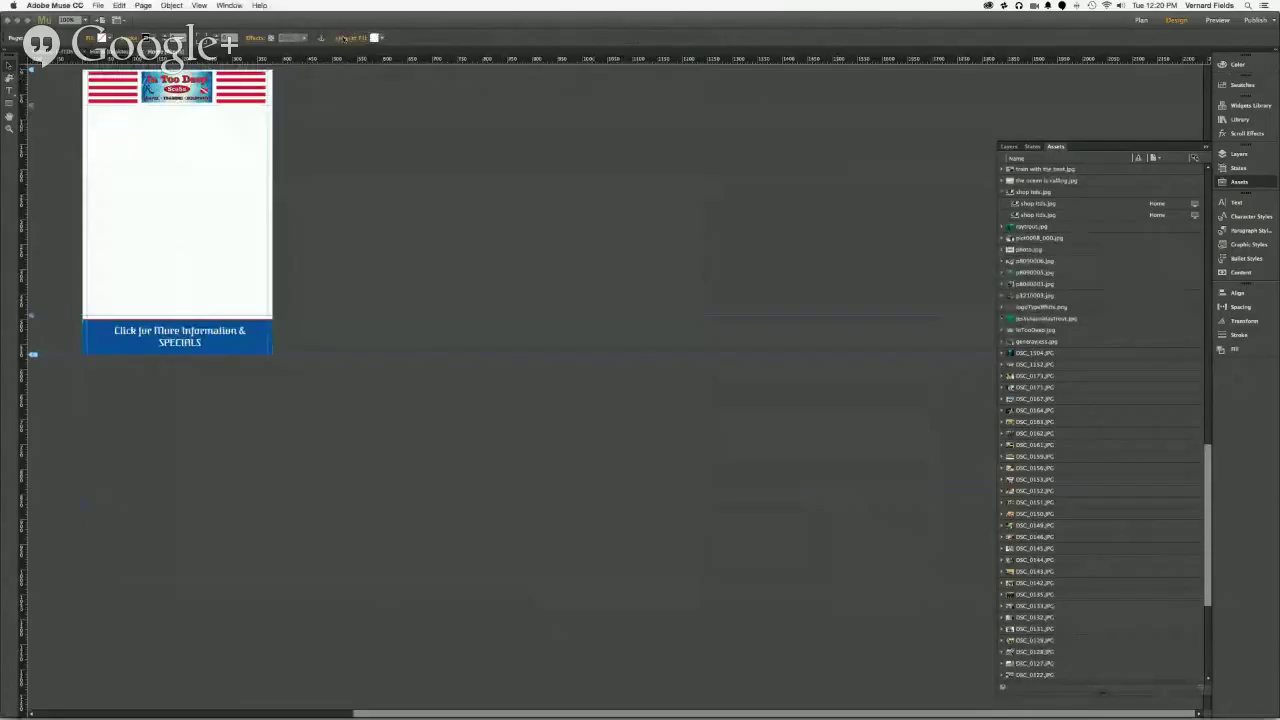
pyautogui.click(344, 38)
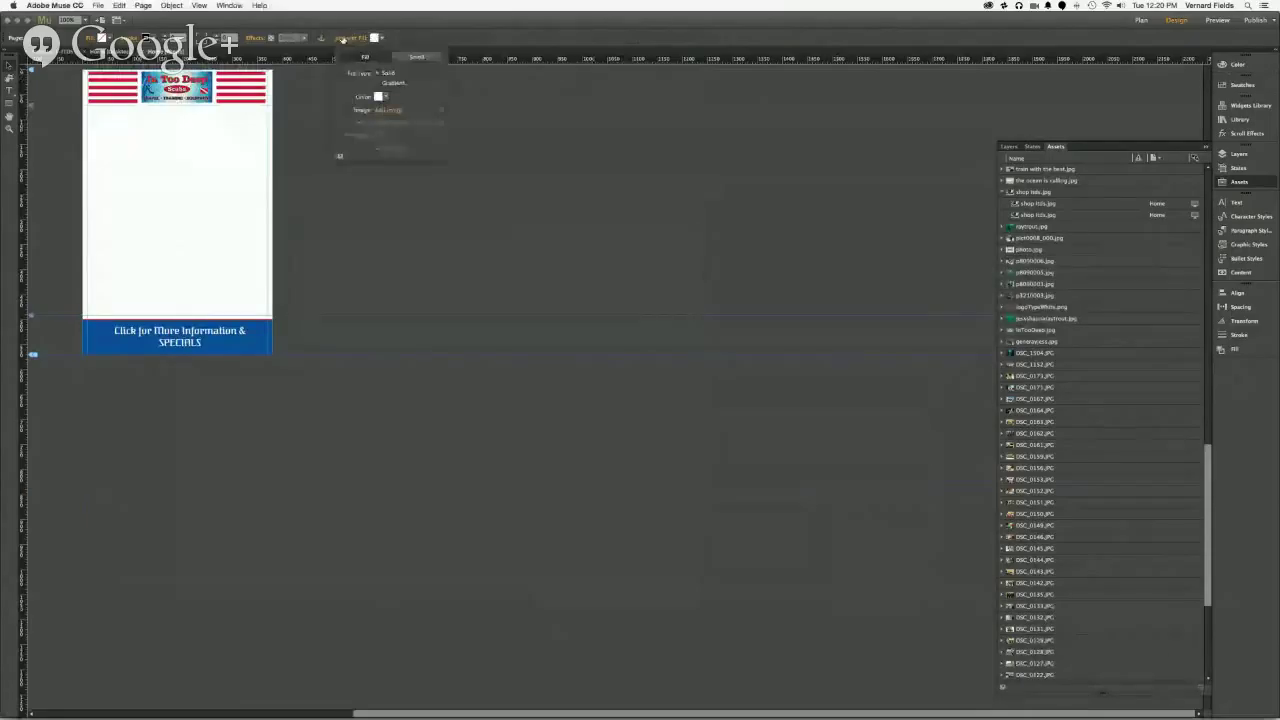
pyautogui.click(379, 109)
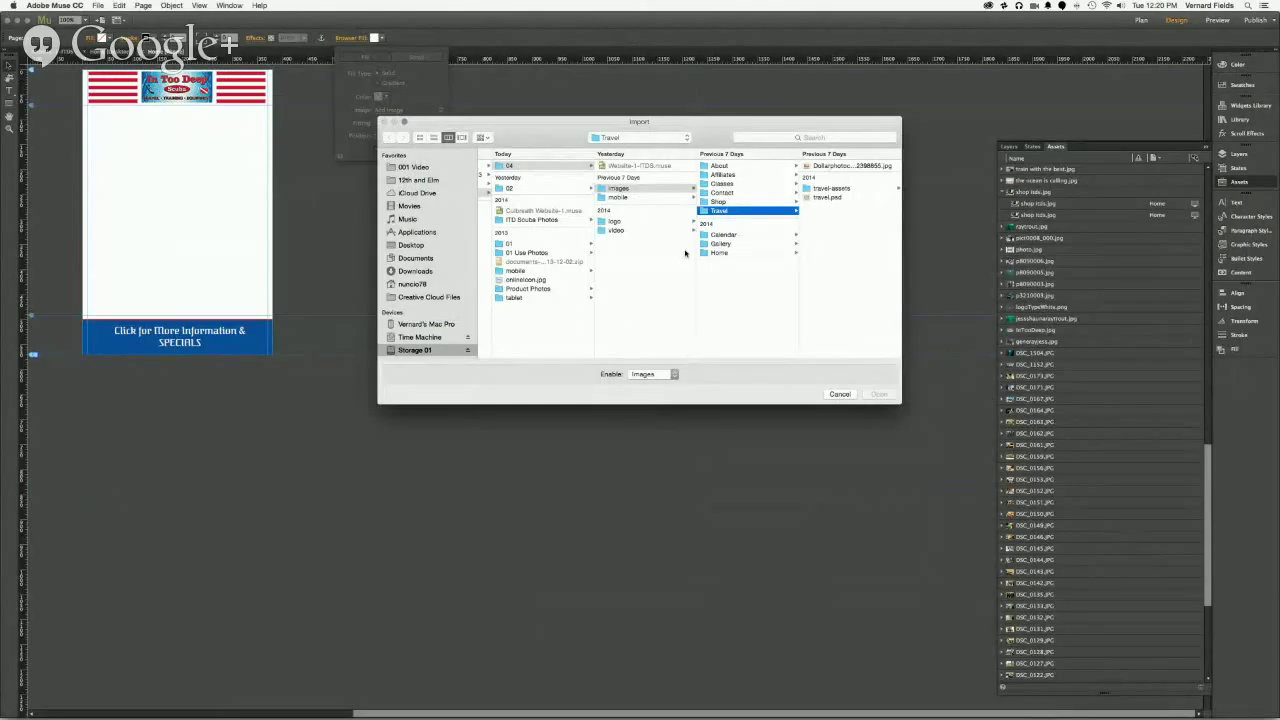
# Step: Point the import to the shop itds-assets folder from Finder and set shop itds.jpg as the phone page's browser fill image
pyautogui.hotkey('ctrl', 'Up')
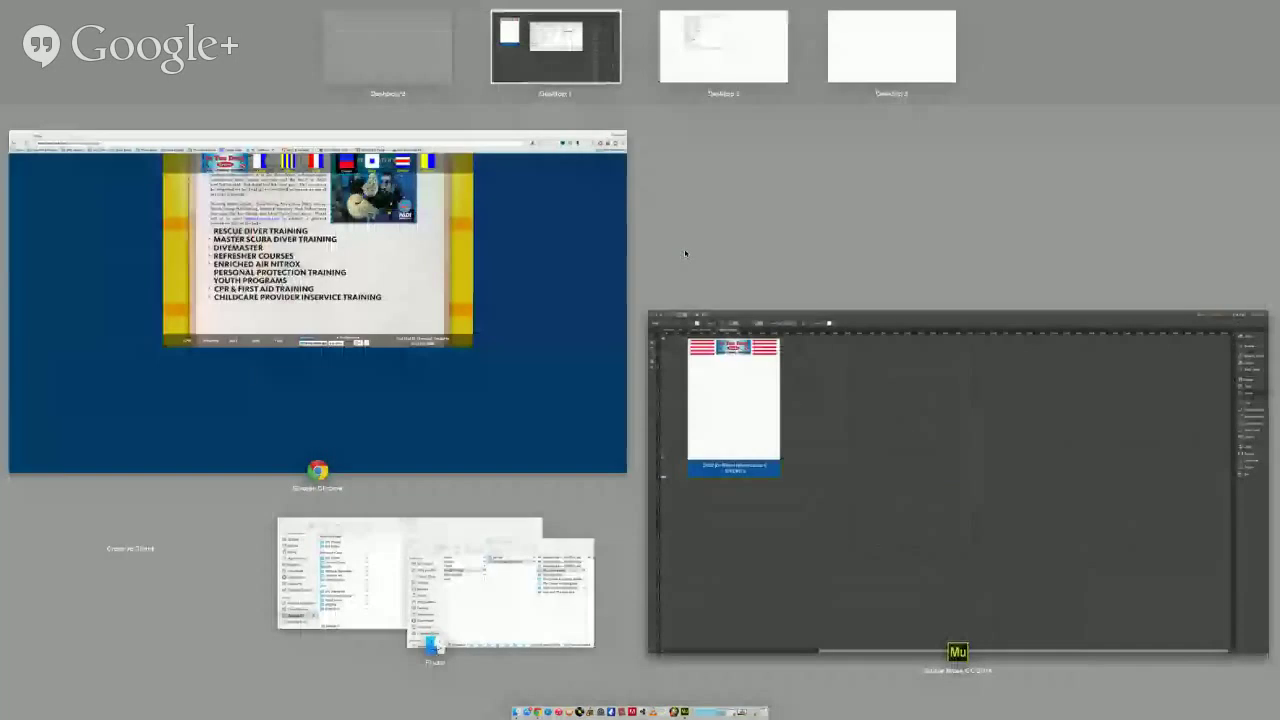
pyautogui.click(472, 585)
pyautogui.moveTo(815, 412); pyautogui.dragTo(782, 302)
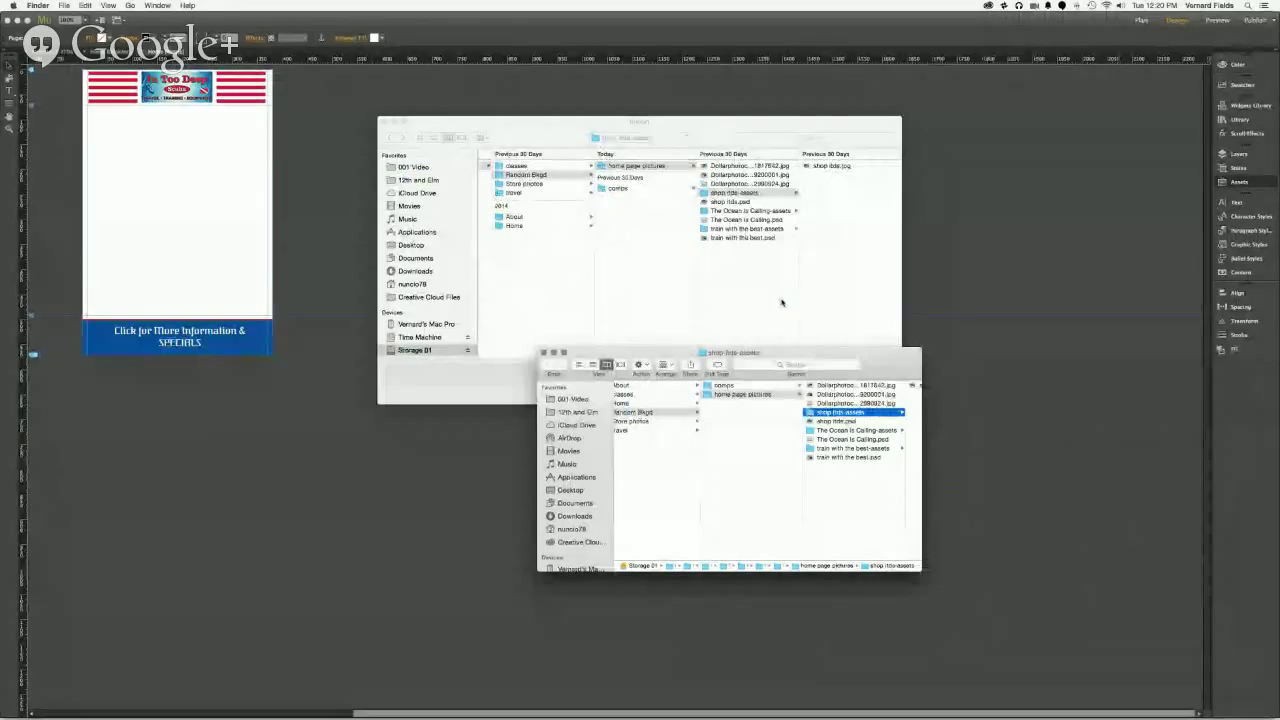
pyautogui.click(782, 302)
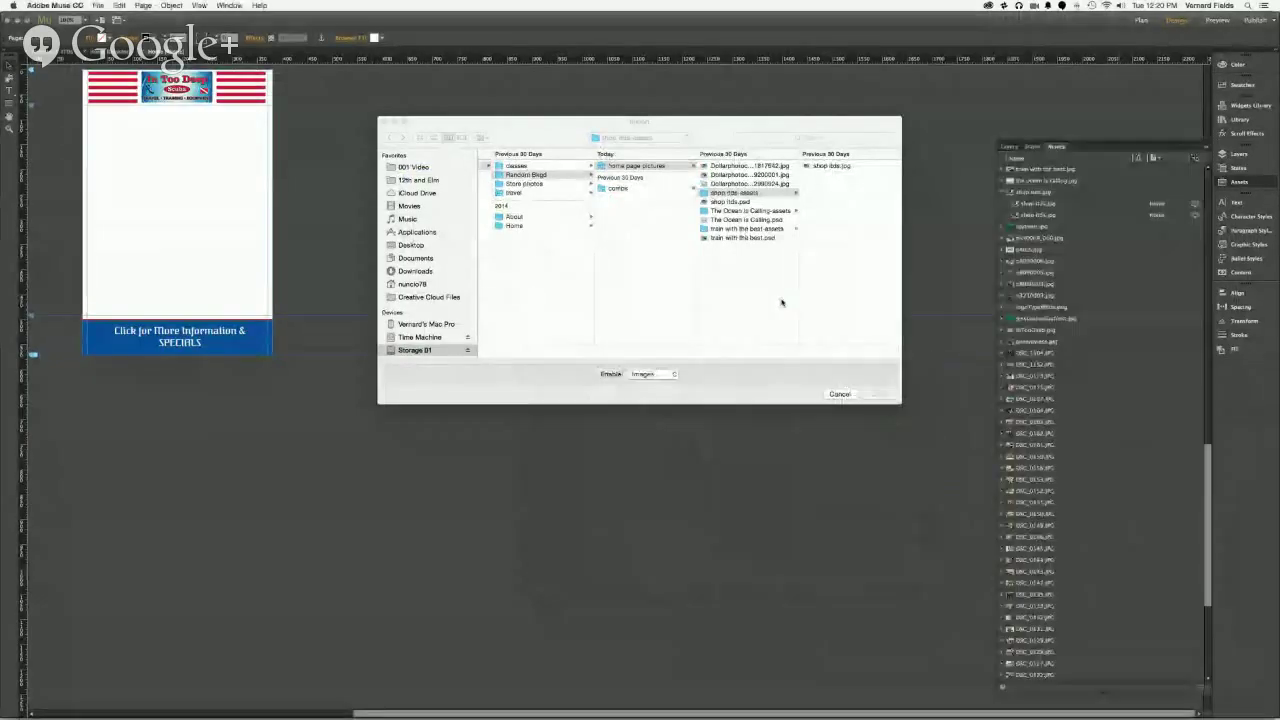
pyautogui.click(814, 166)
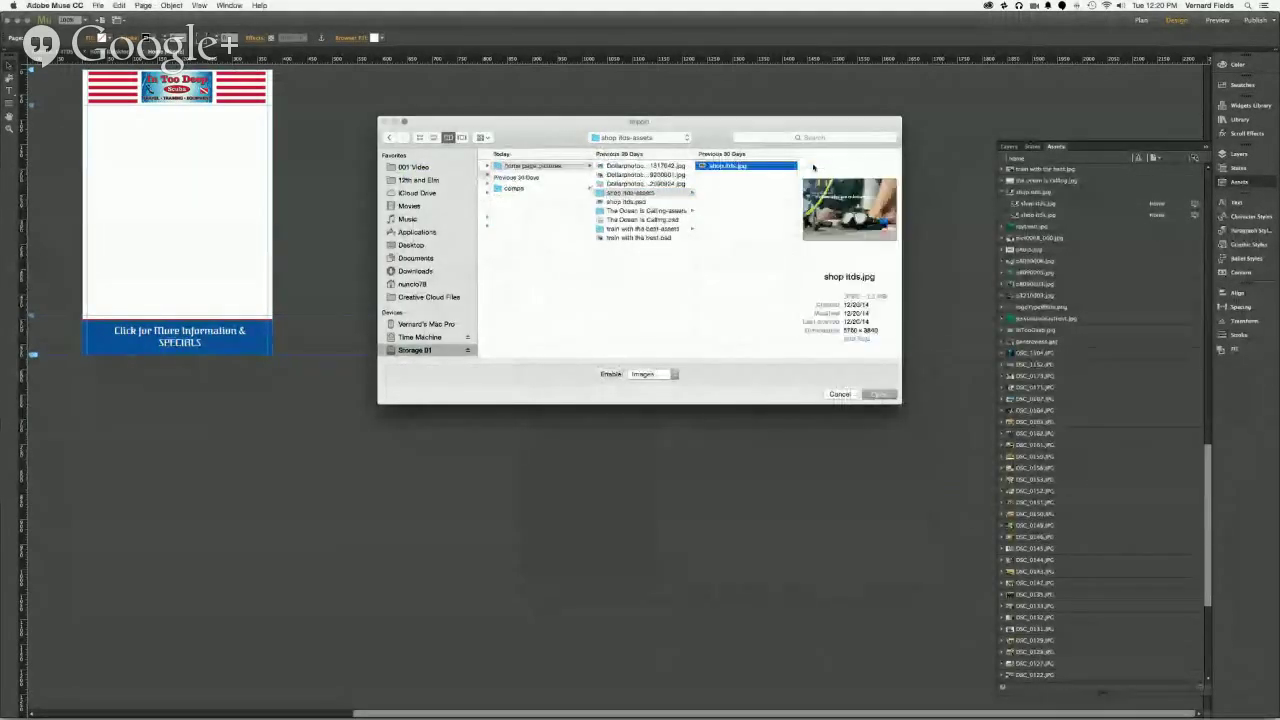
pyautogui.click(879, 395)
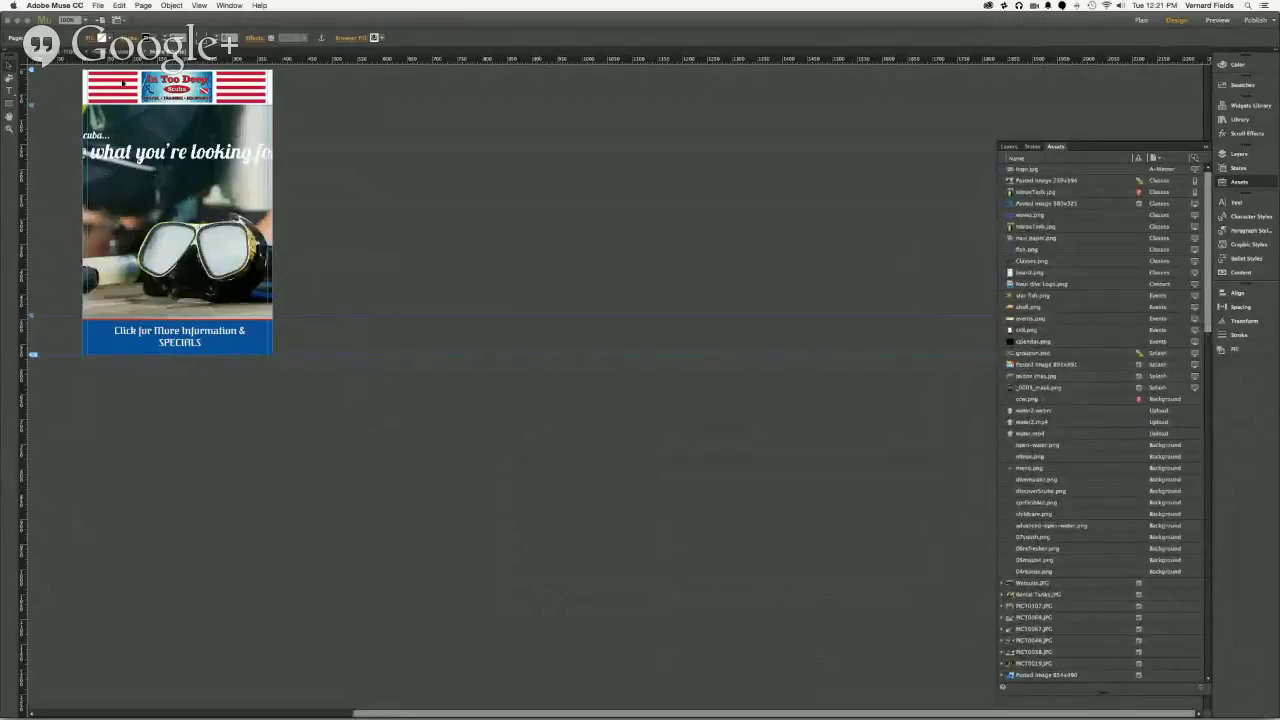
# Step: Remove the shop itds.jpg image from the phone Home page's browser fill
pyautogui.click(351, 37)
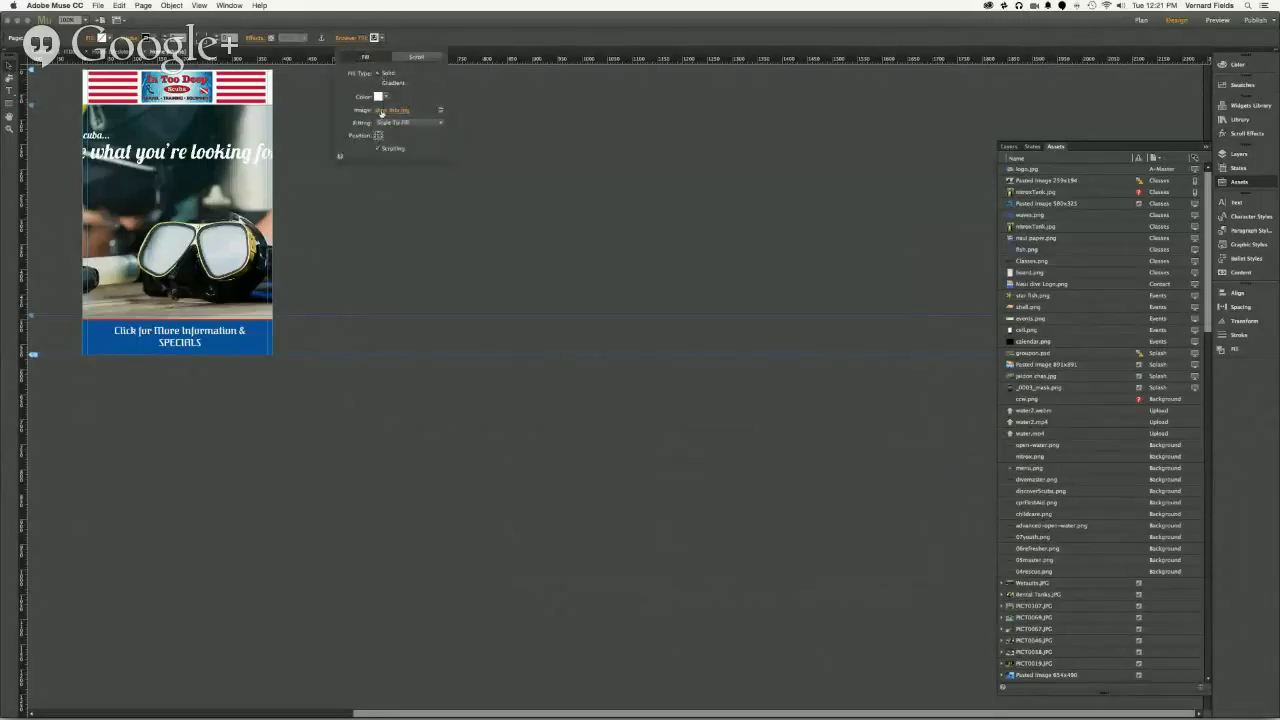
pyautogui.click(439, 113)
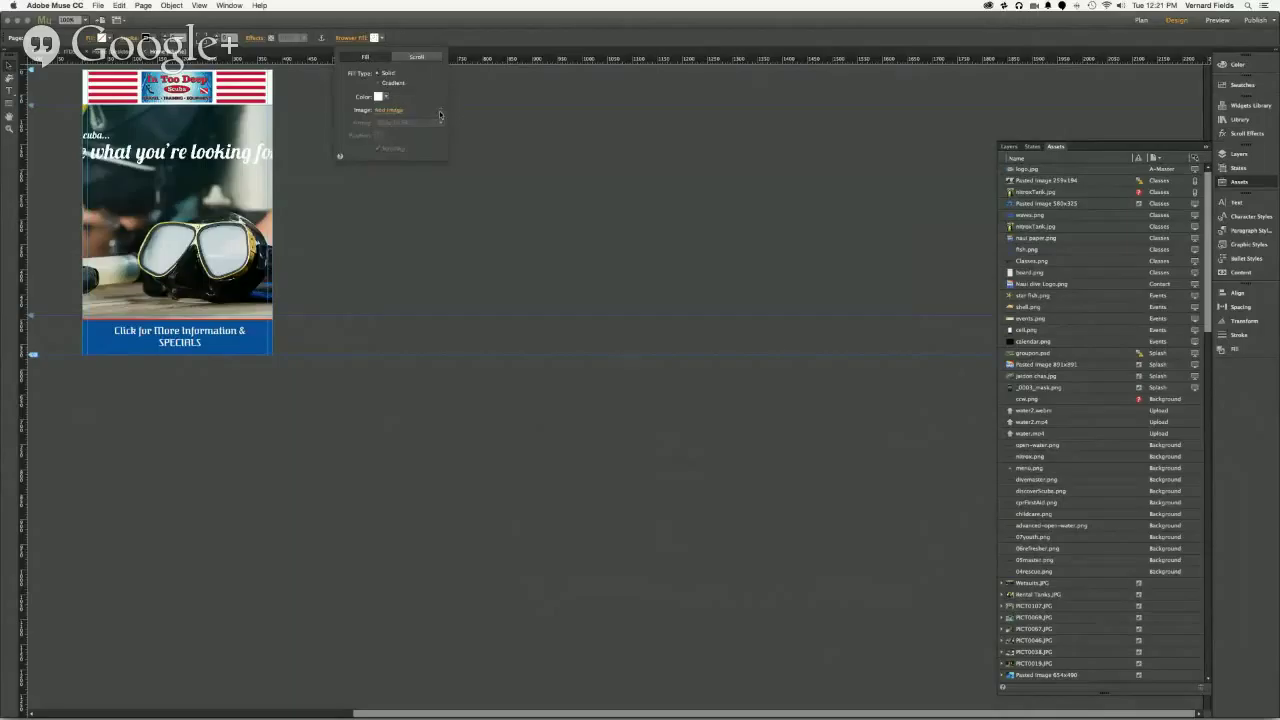
pyautogui.click(413, 248)
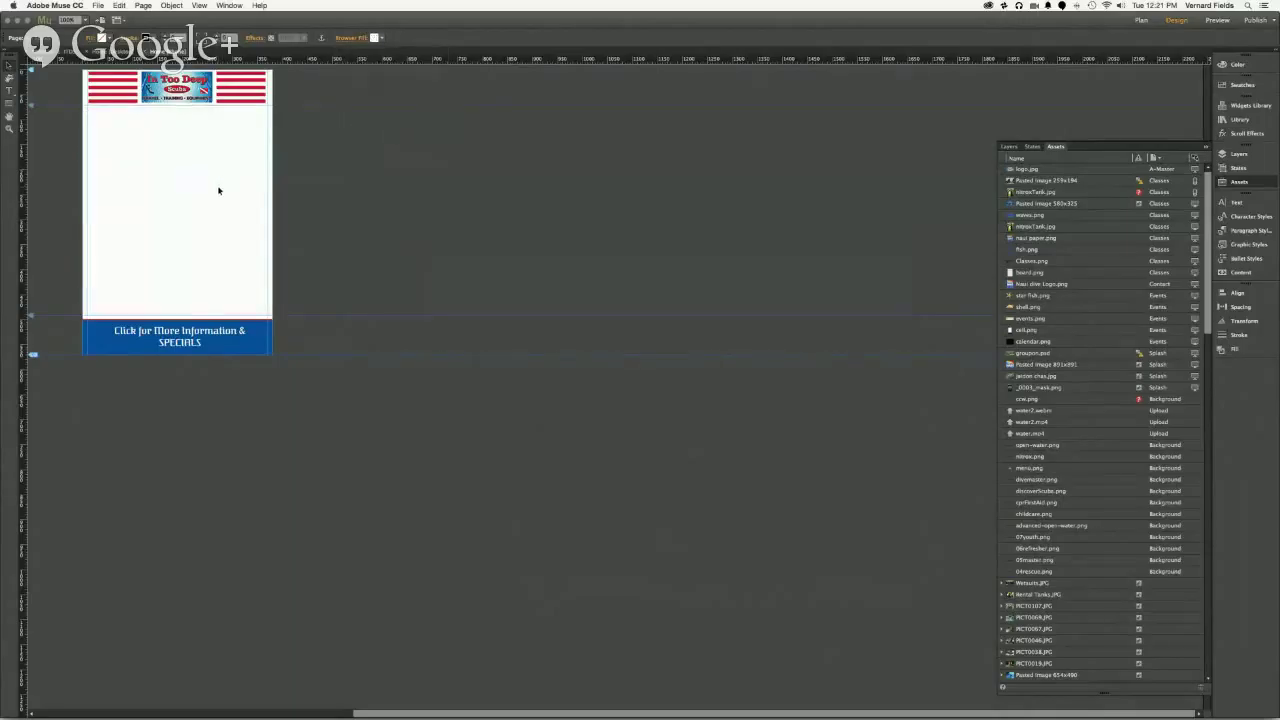
# Step: Inspect the layout settings in the phone Home page's properties and cancel without changes
pyautogui.click(143, 5)
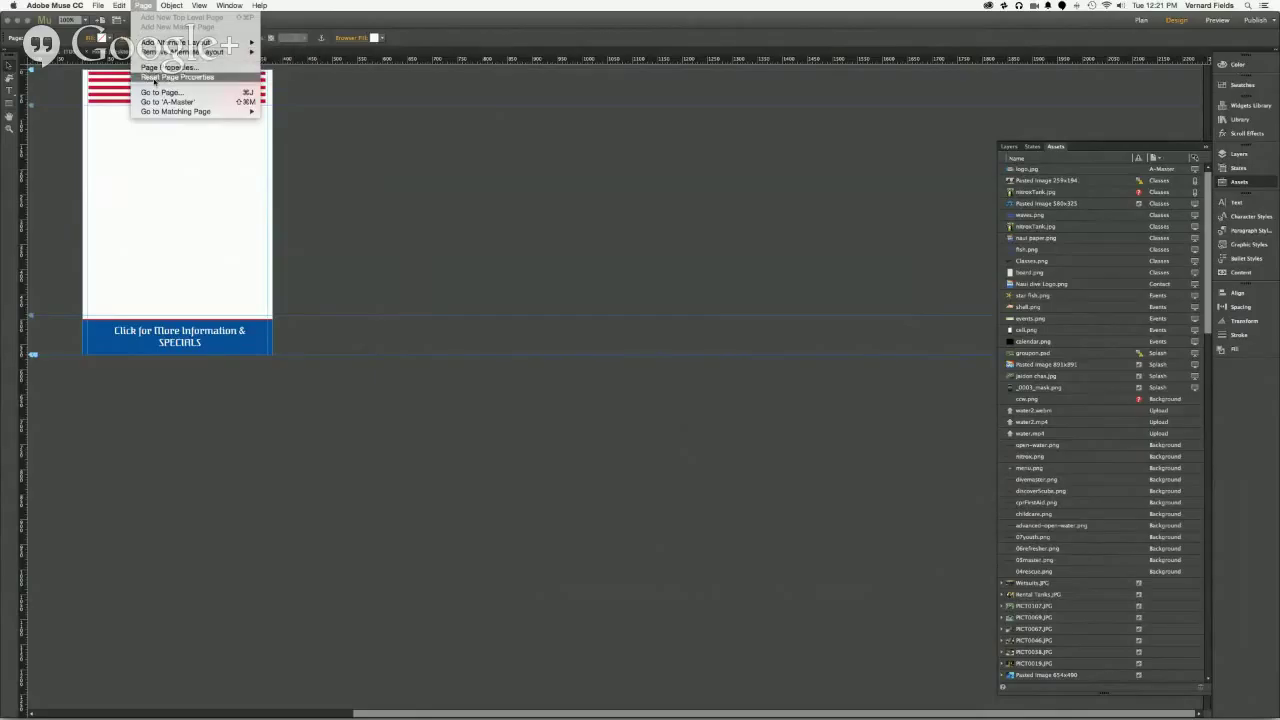
pyautogui.click(165, 66)
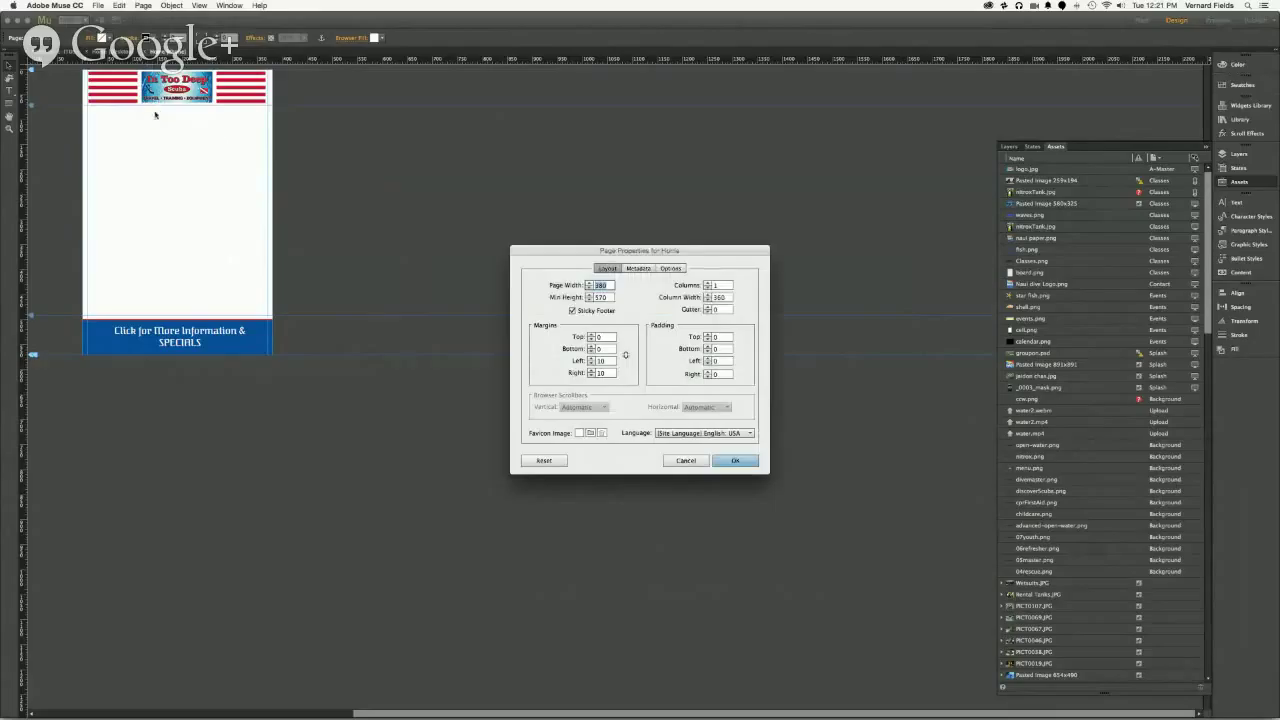
pyautogui.click(686, 461)
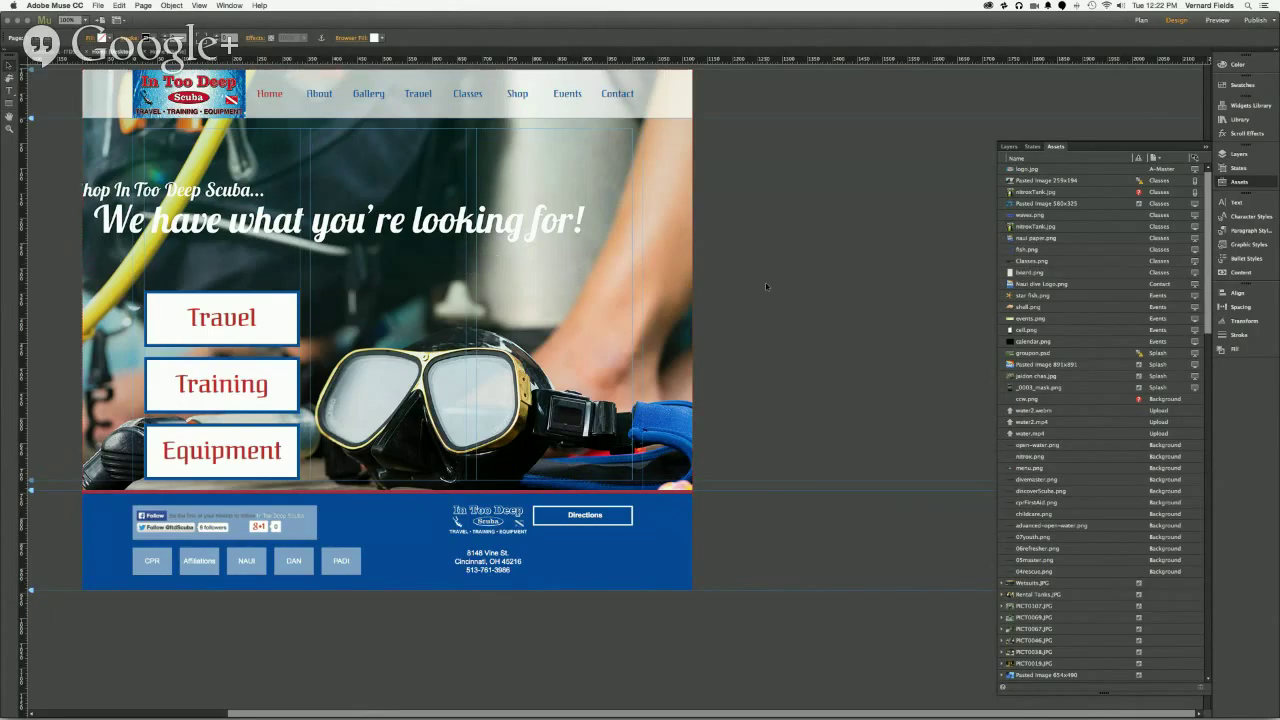
# Step: Switch to Adobe Photoshop CC 2014 and open the shop itds.psd file
pyautogui.press('super+Tab')
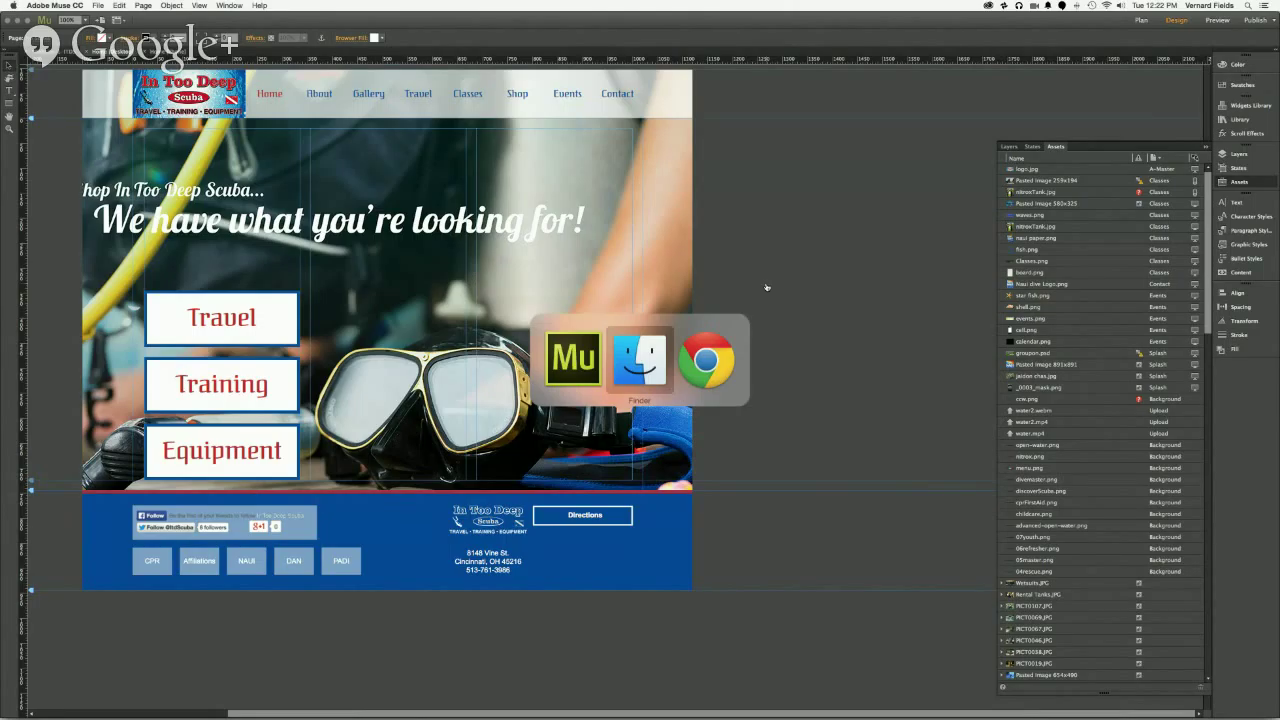
pyautogui.press('F4')
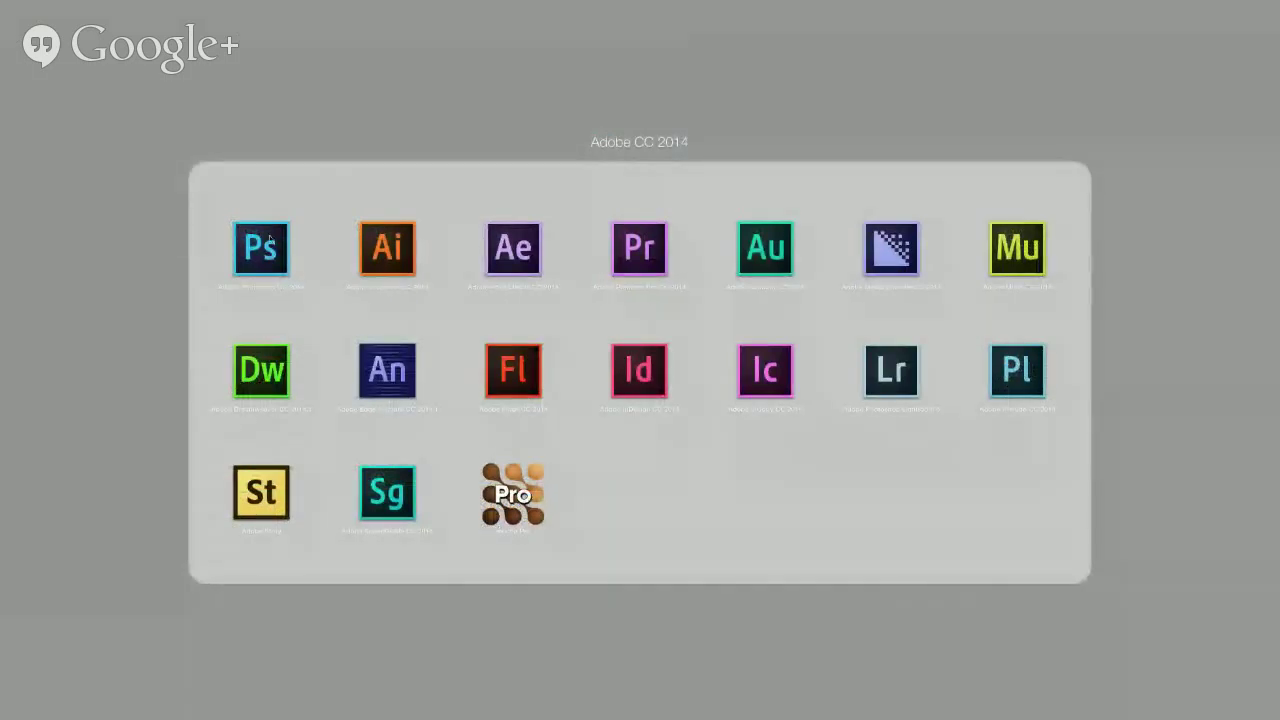
pyautogui.click(262, 247)
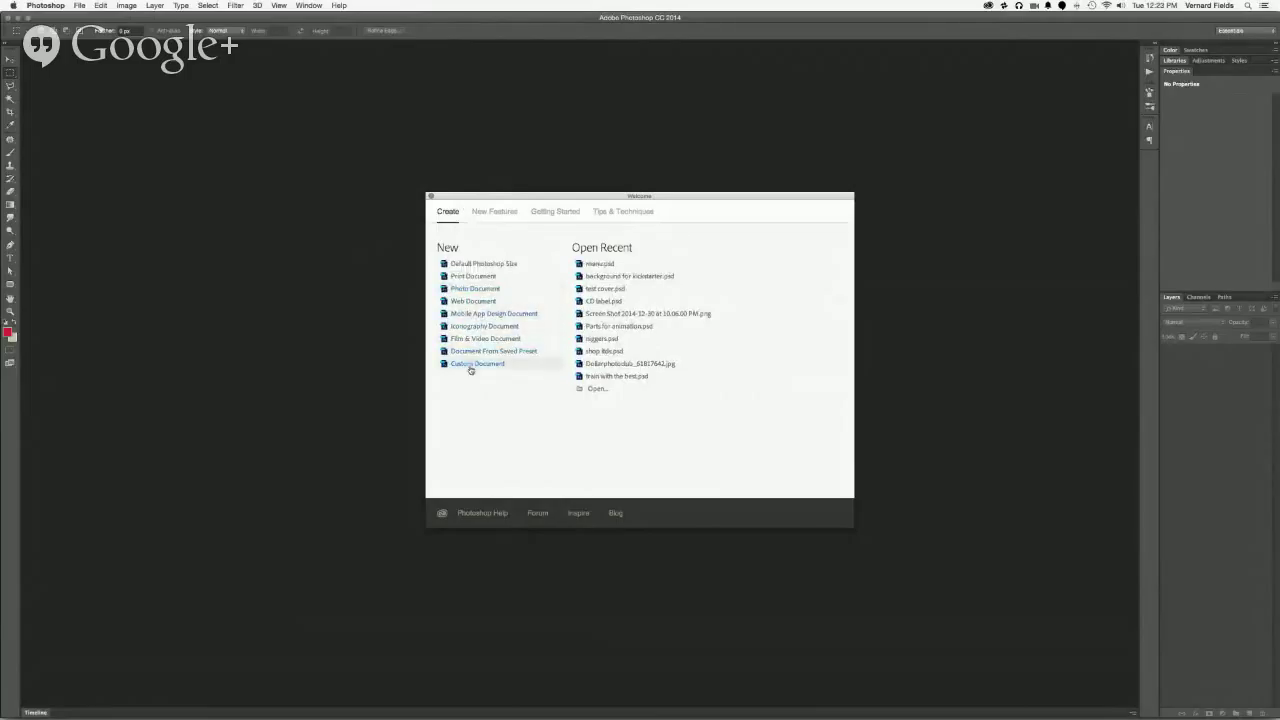
pyautogui.click(598, 390)
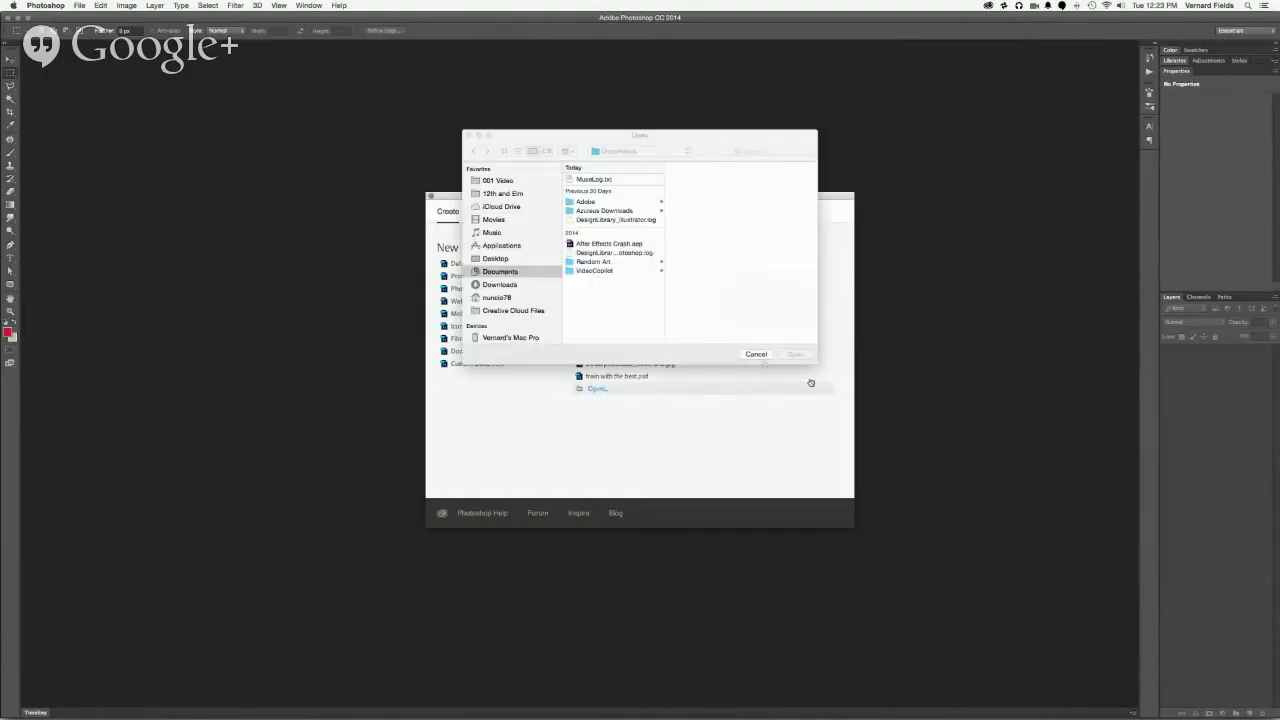
pyautogui.click(756, 355)
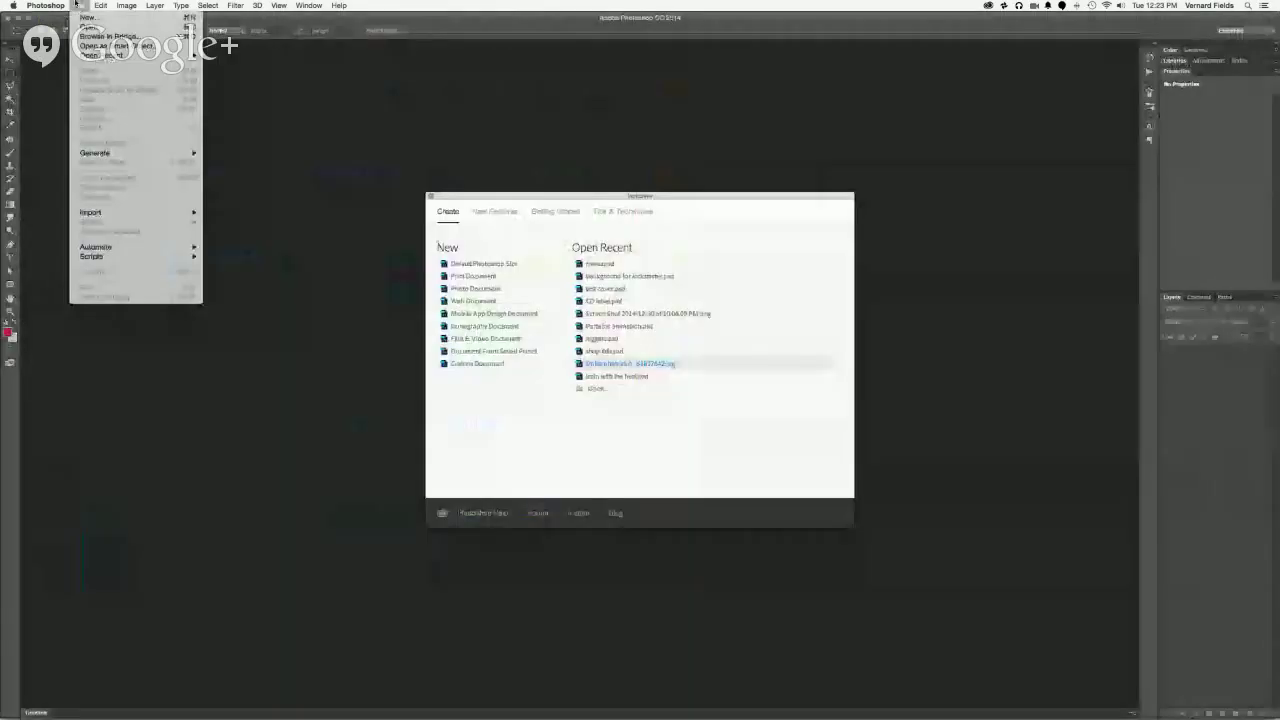
pyautogui.press('Right')
pyautogui.press('Escape')
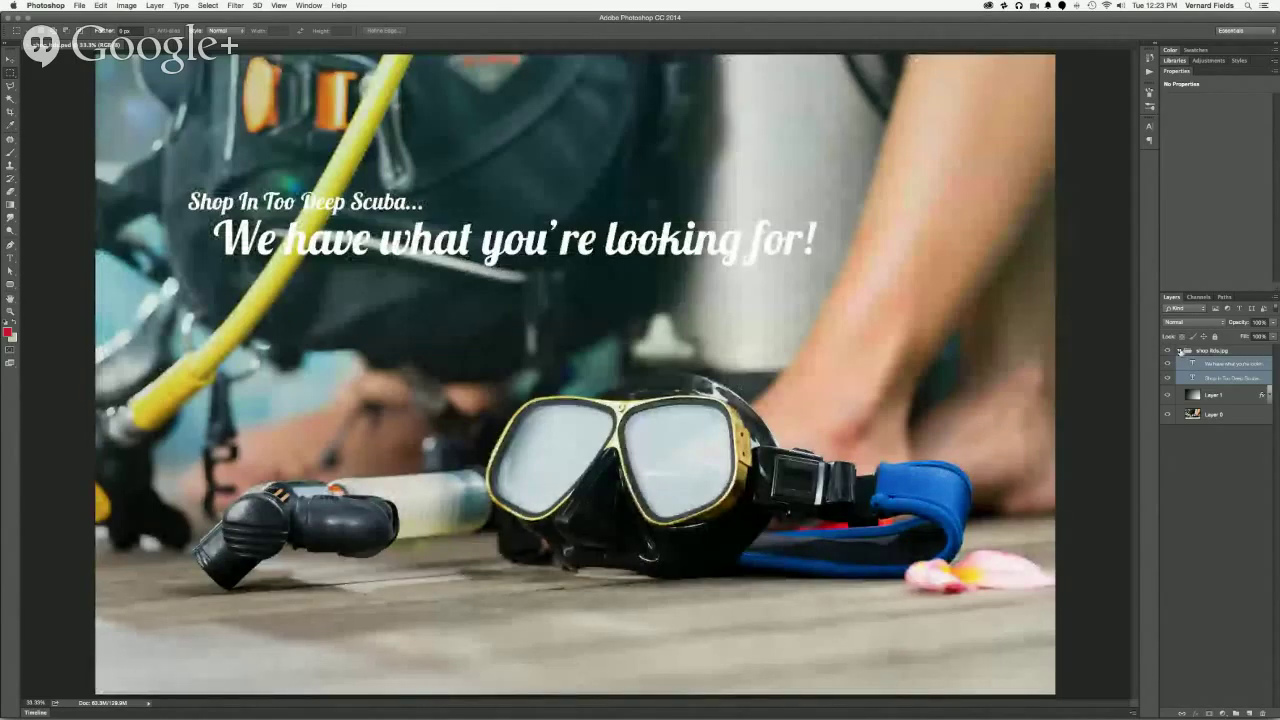
# Step: Collapse and re-expand the shop itds.jpg layer group to show the text and image layers it contains
pyautogui.click(1181, 351)
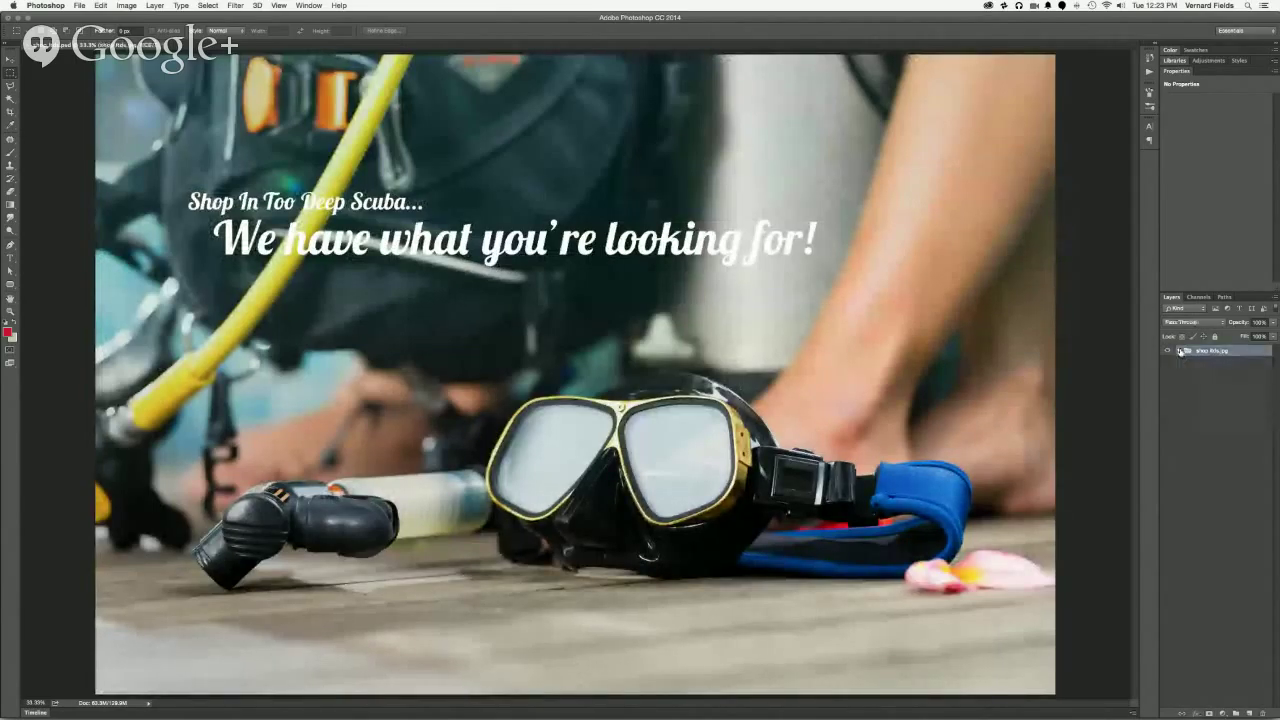
pyautogui.click(1180, 351)
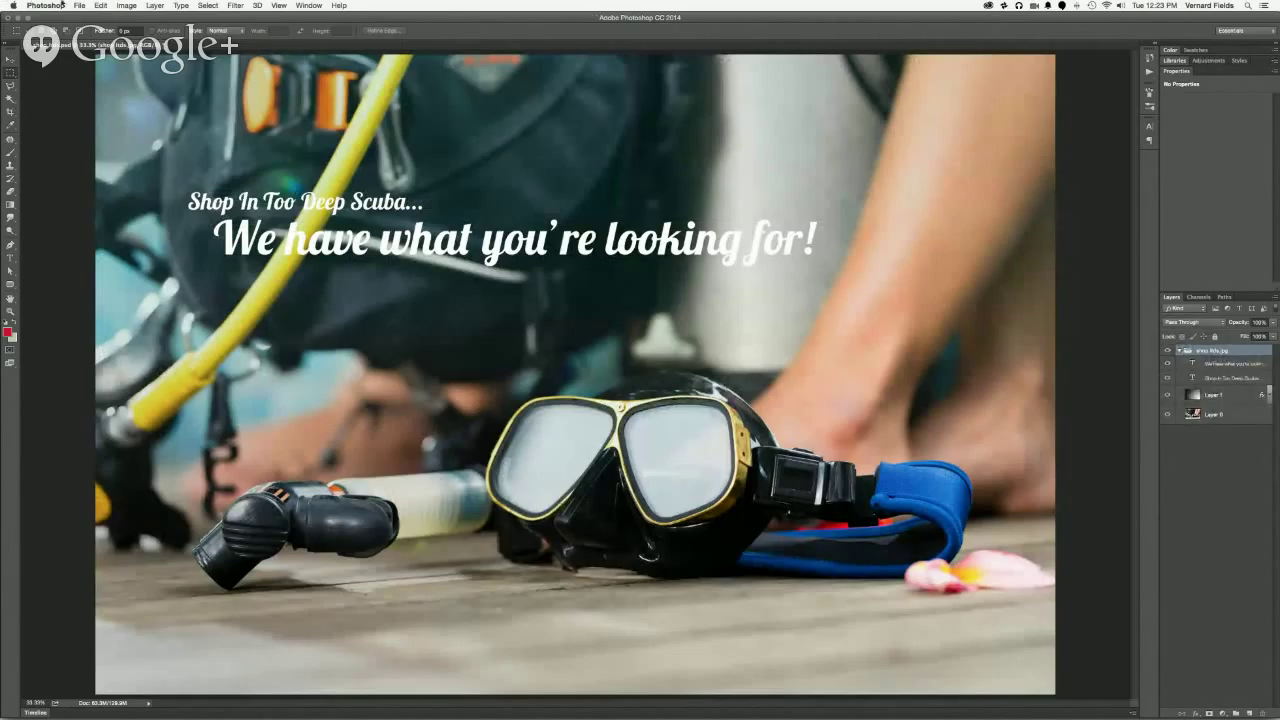
# Step: Check which folder holds shop itds.psd and its parent folders in the Save As dialog, and cancel without saving
pyautogui.press('super+alt+shift+s')
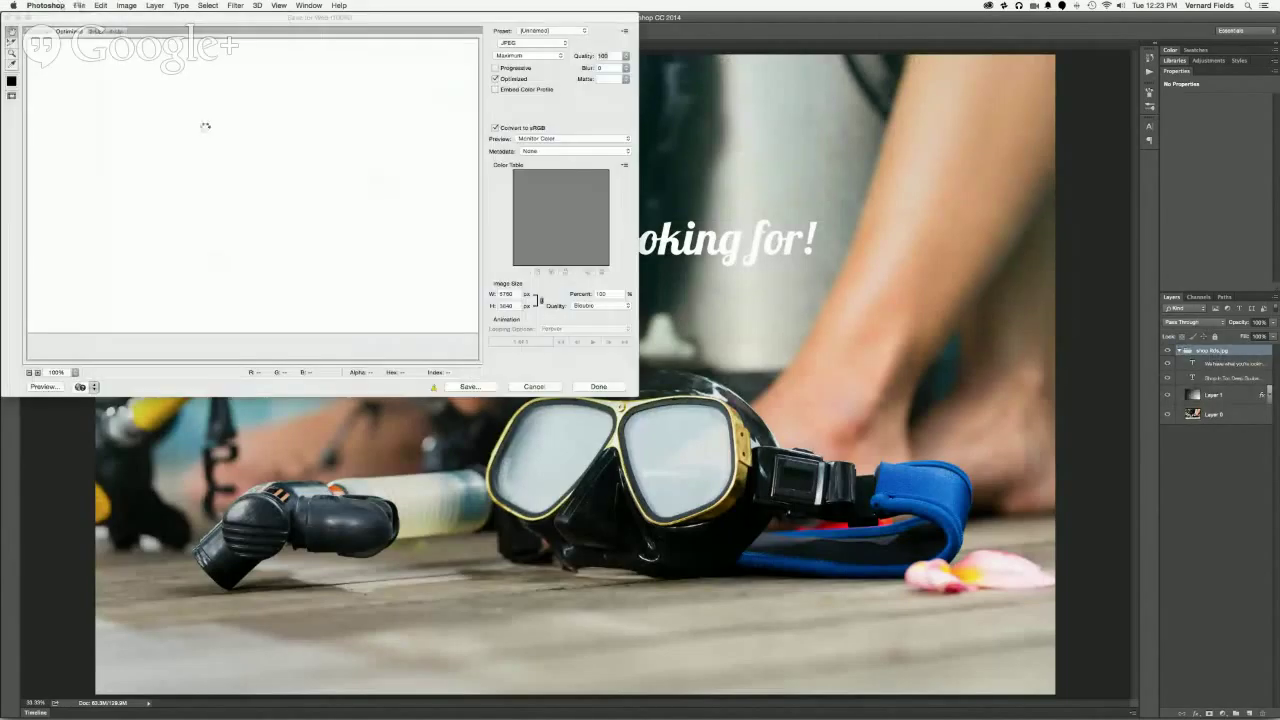
pyautogui.click(533, 386)
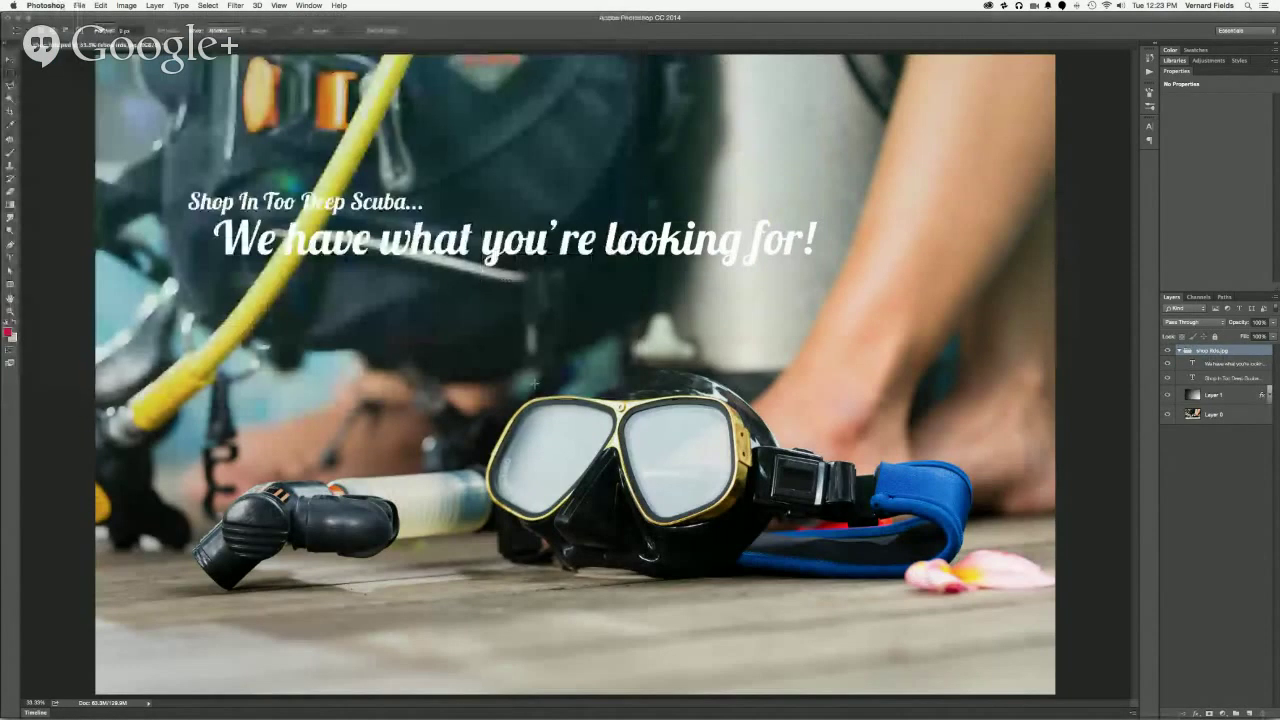
pyautogui.press('super+shift+s')
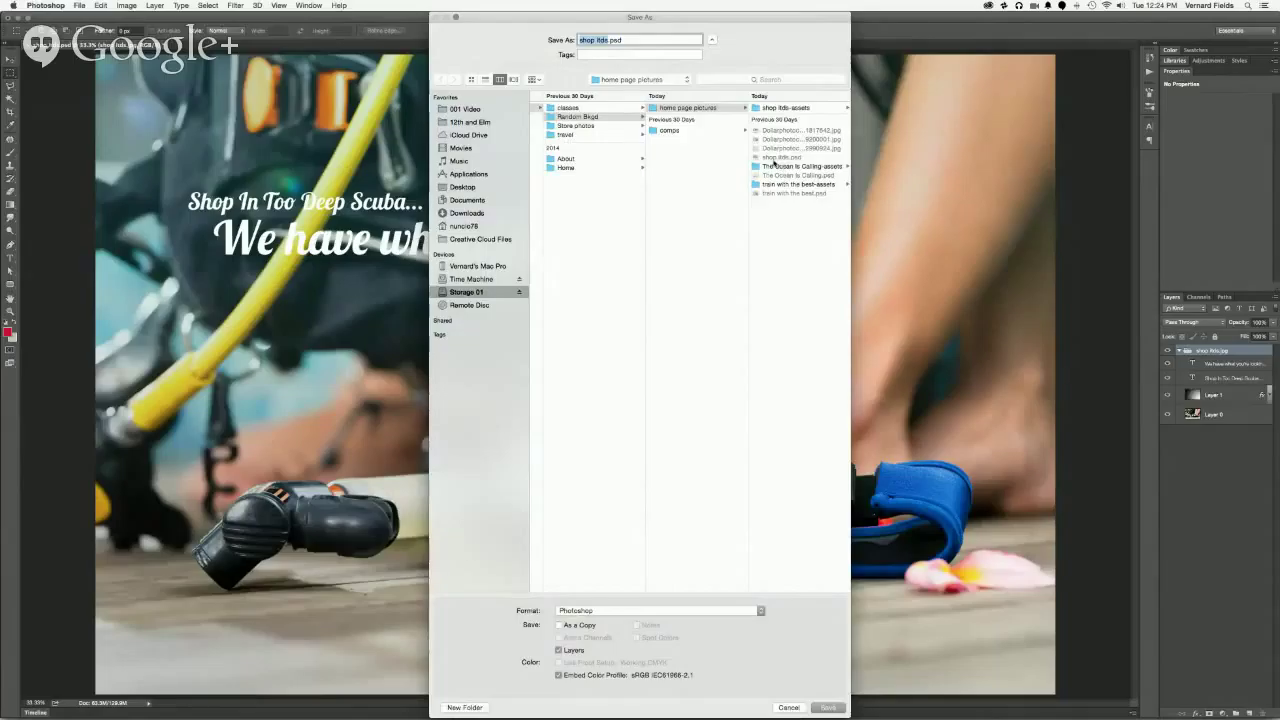
pyautogui.hscroll(-3, 779, 165)
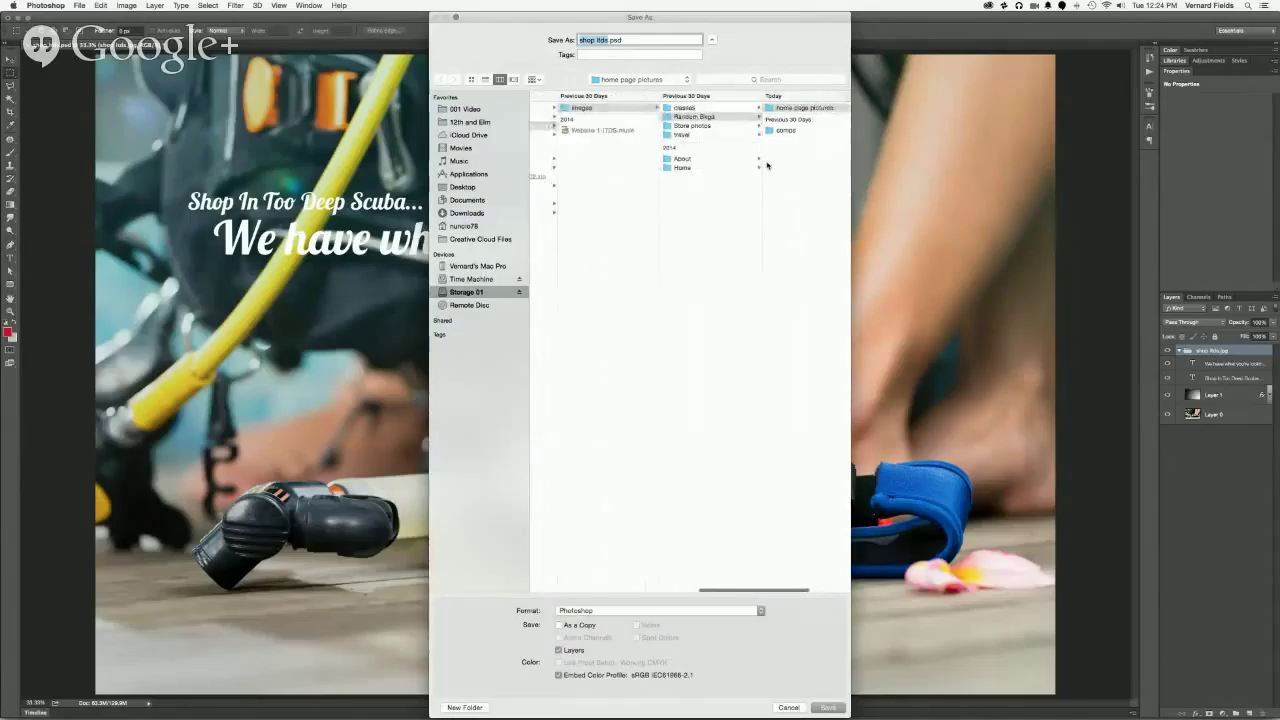
pyautogui.hscroll(2, 767, 165)
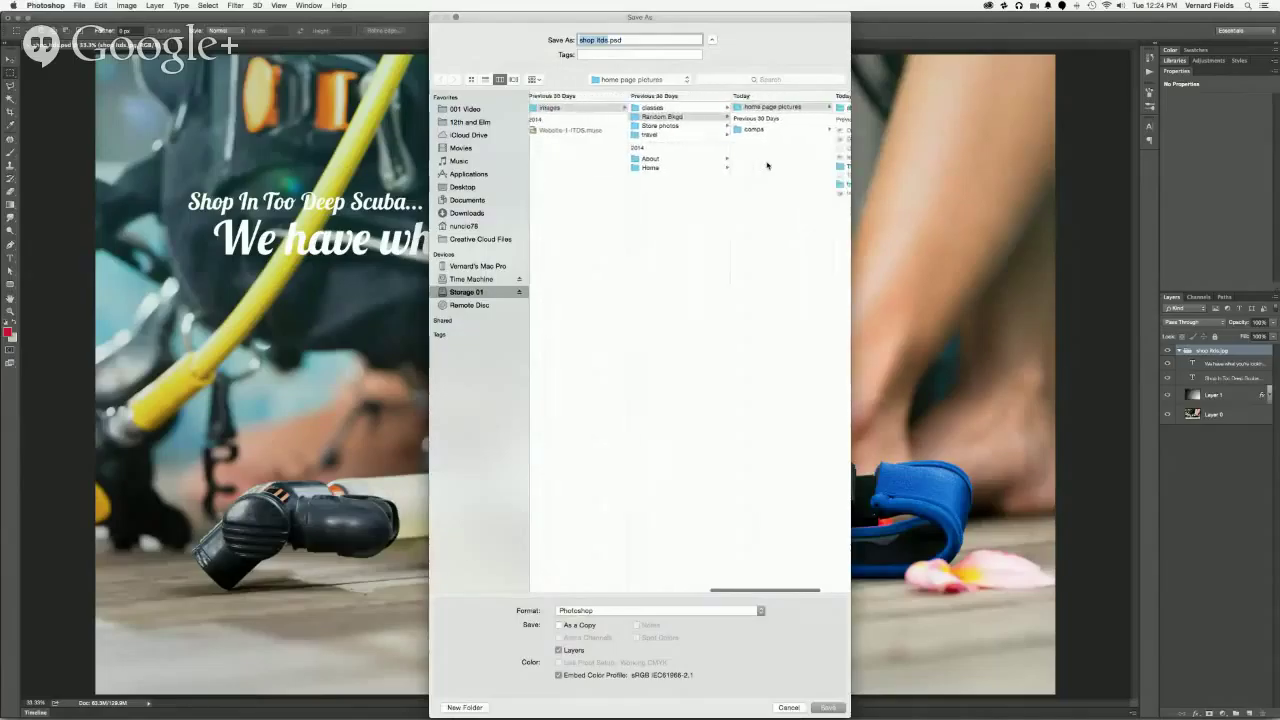
pyautogui.click(787, 707)
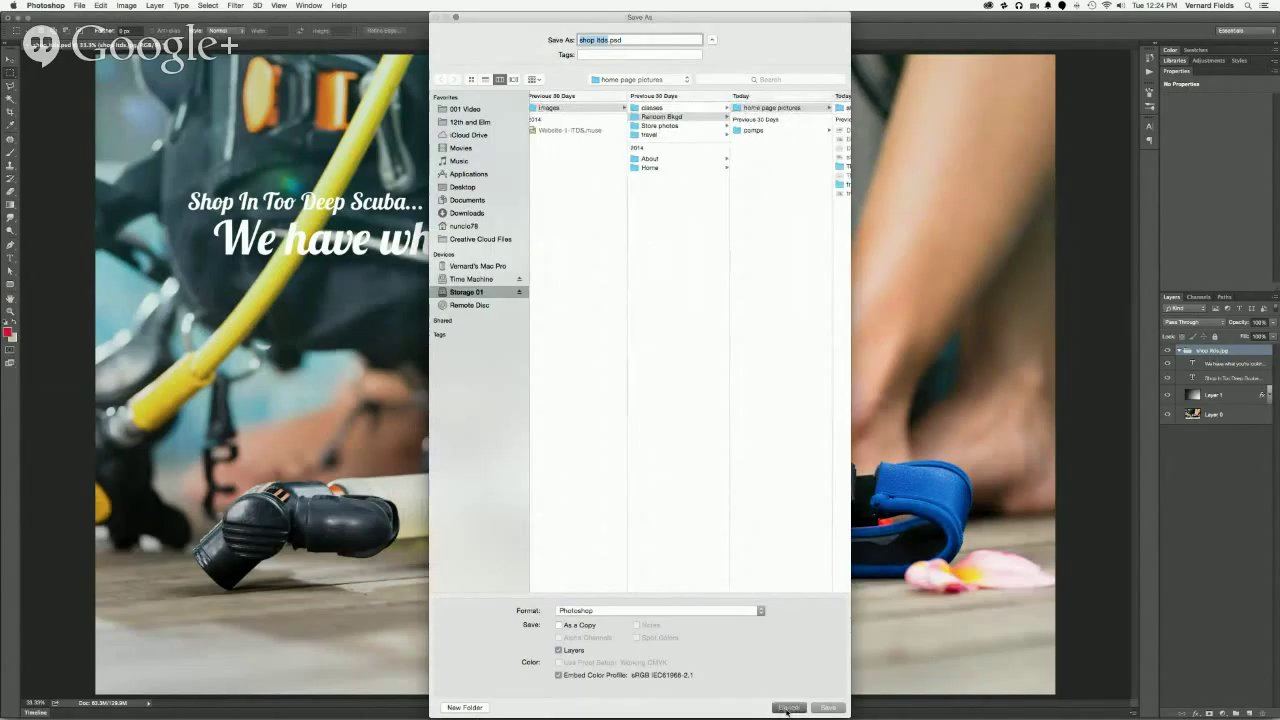
pyautogui.press('super+o')
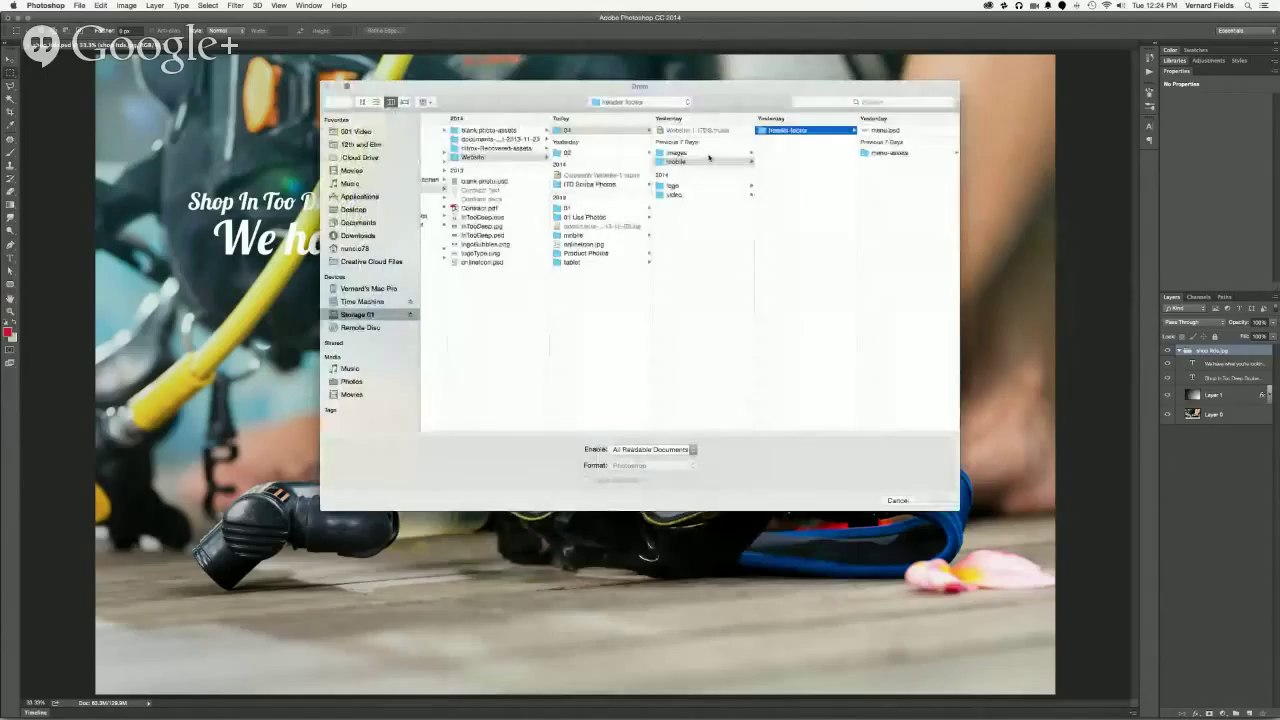
pyautogui.click(690, 152)
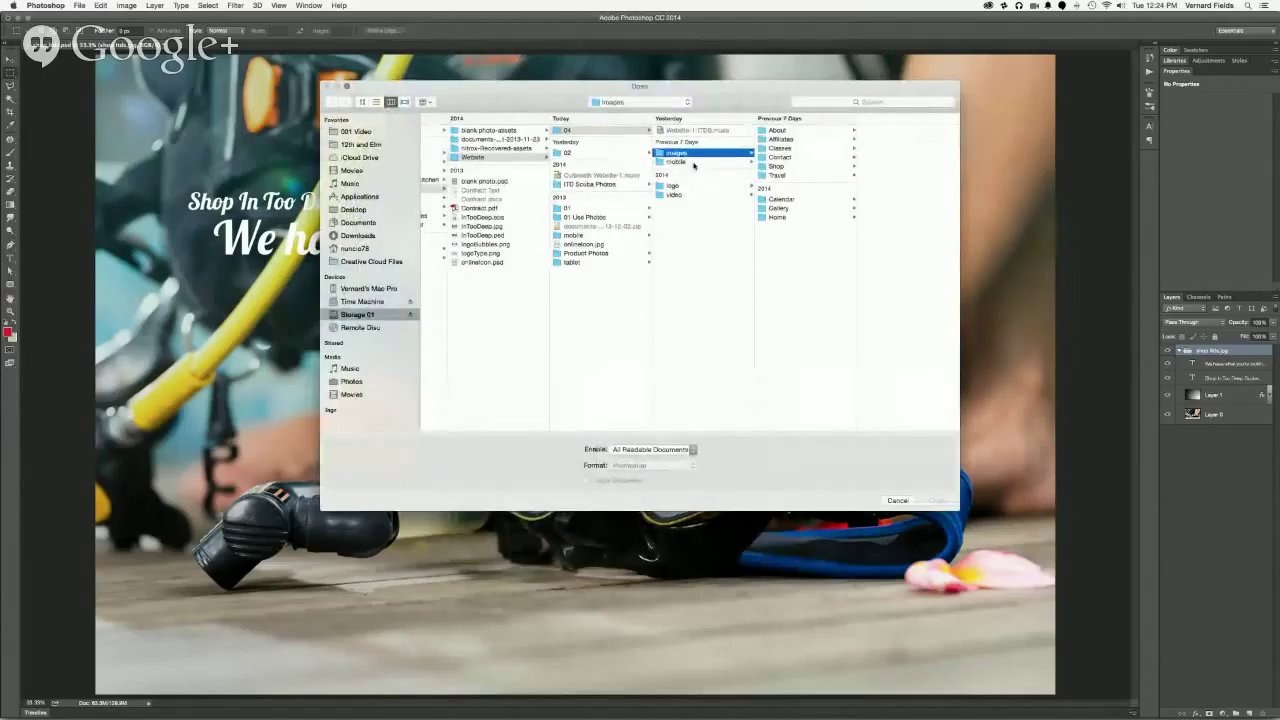
pyautogui.click(822, 103)
pyautogui.write('ran')
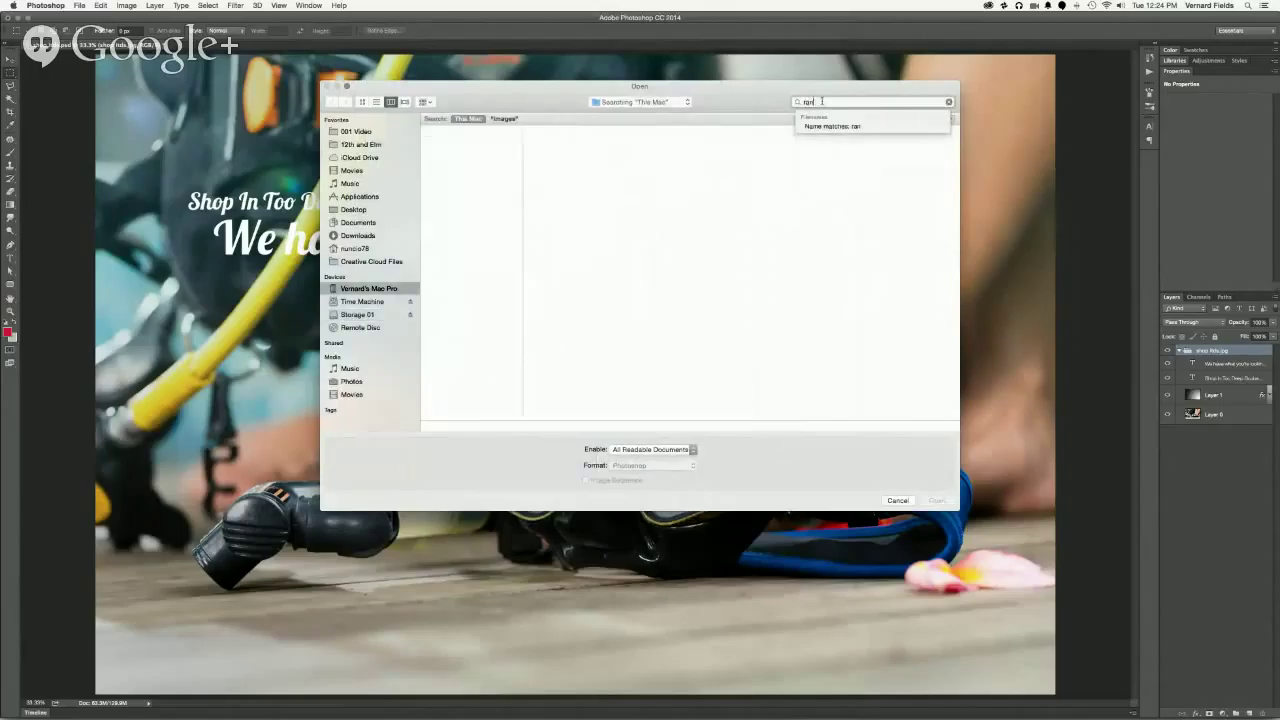
pyautogui.write('dom images')
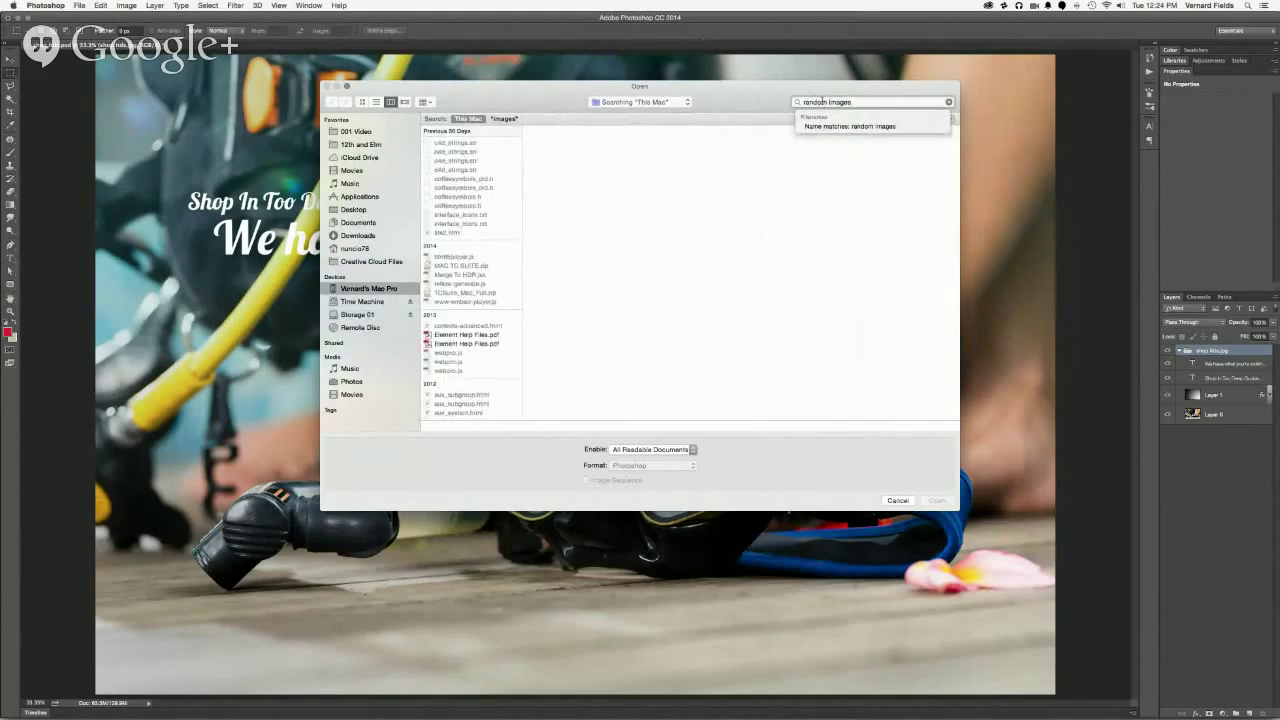
pyautogui.scroll(-10, 434, 260)
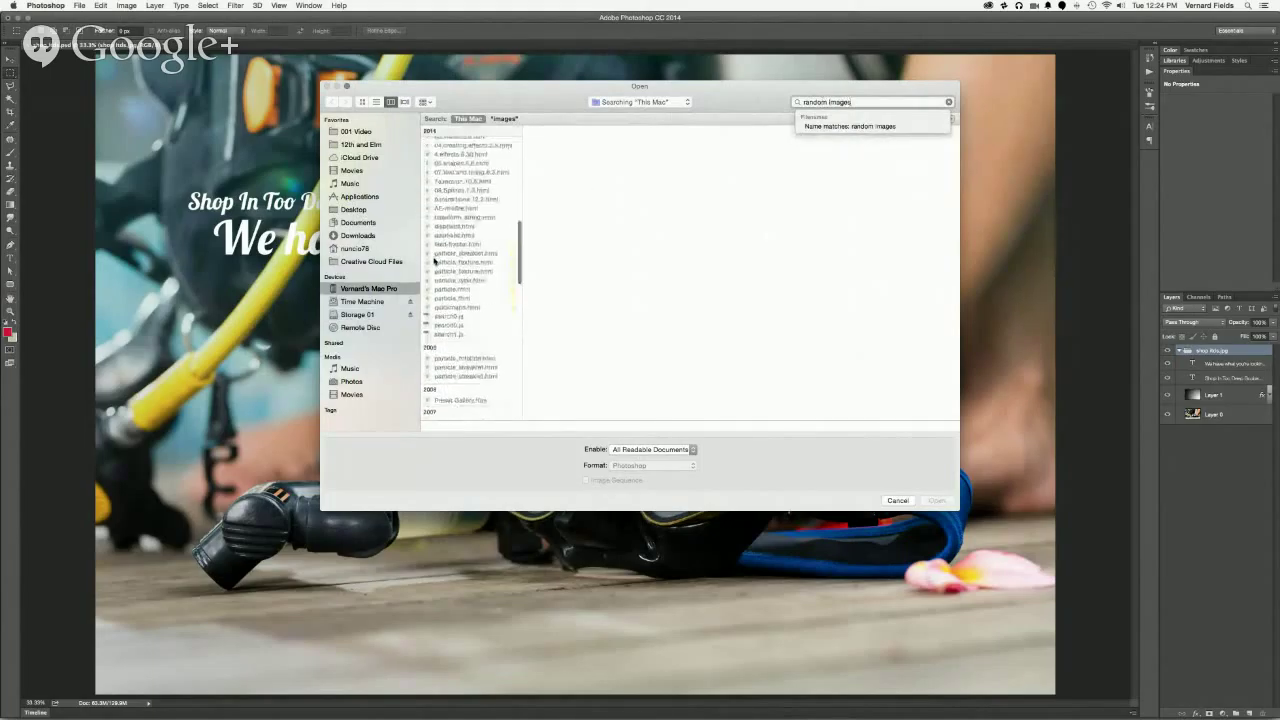
pyautogui.scroll(3, 434, 260)
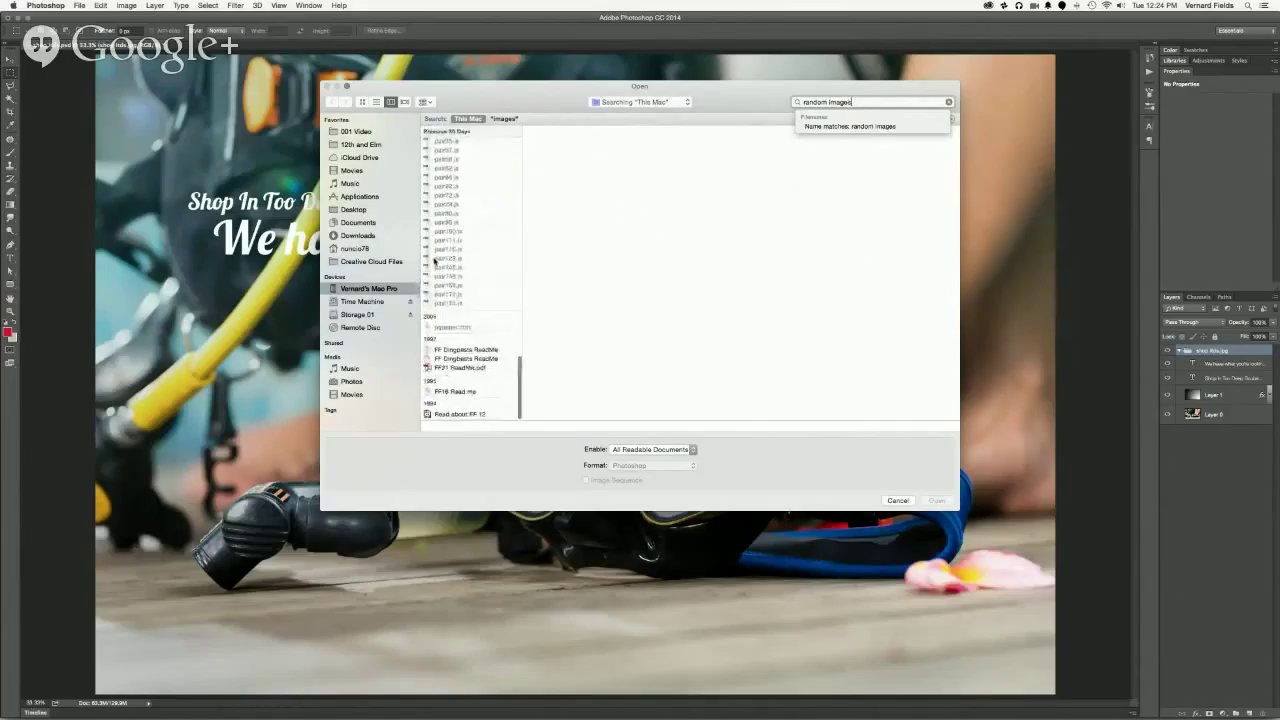
pyautogui.scroll(8, 434, 260)
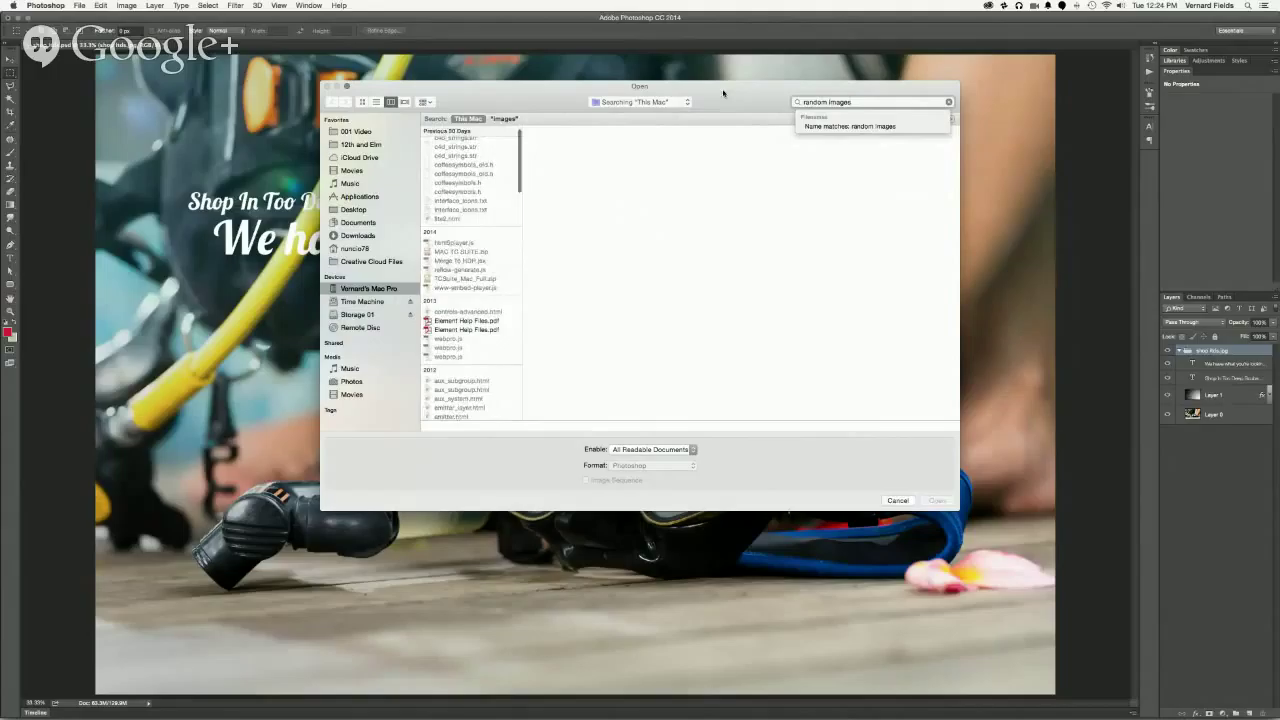
pyautogui.press('BackSpace')
pyautogui.press('BackSpace')
pyautogui.press('BackSpace')
pyautogui.press('BackSpace')
pyautogui.press('BackSpace')
pyautogui.press('BackSpace')
pyautogui.press('BackSpace')
pyautogui.press('BackSpace')
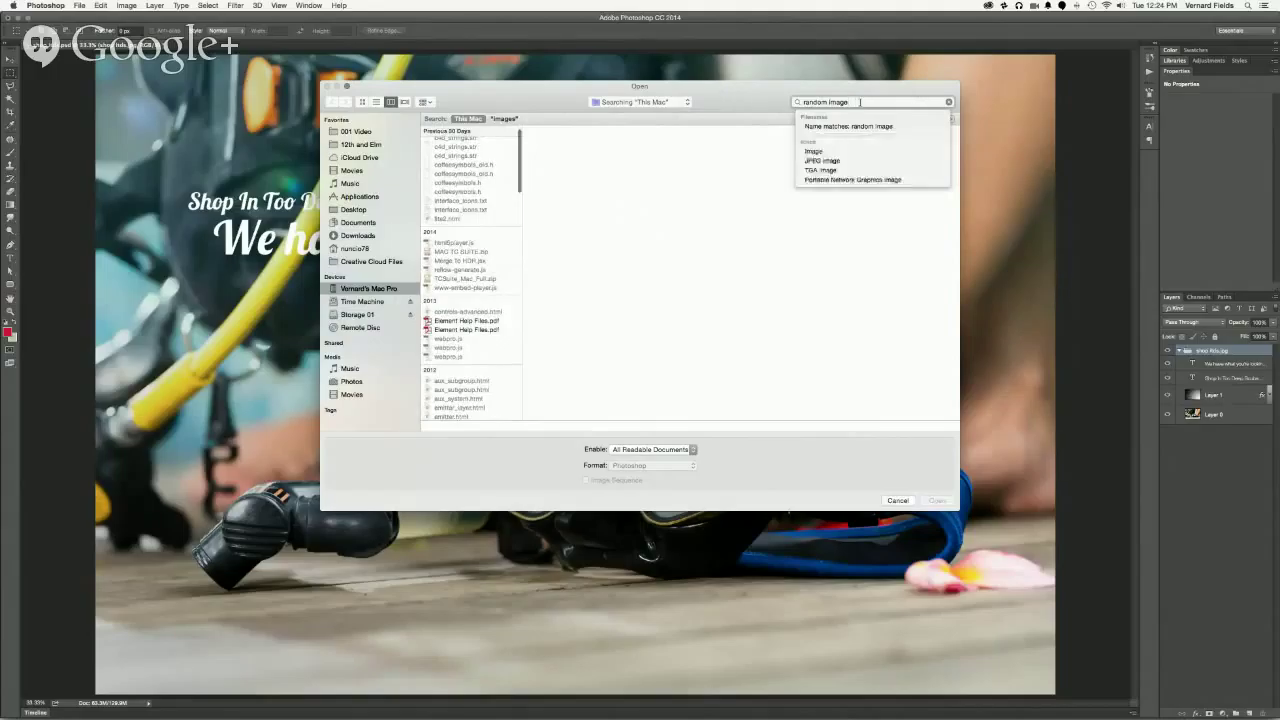
pyautogui.press('BackSpace')
pyautogui.press('BackSpace')
pyautogui.press('BackSpace')
pyautogui.press('BackSpace')
pyautogui.press('BackSpace')
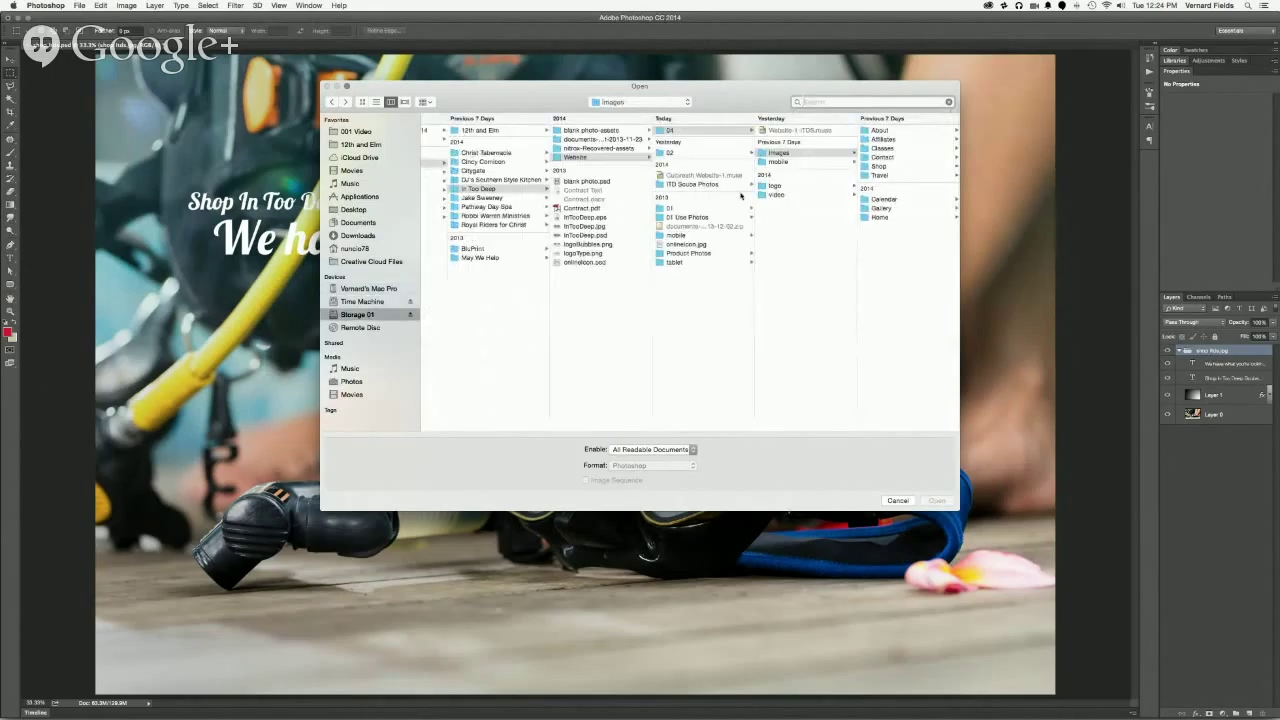
pyautogui.click(897, 500)
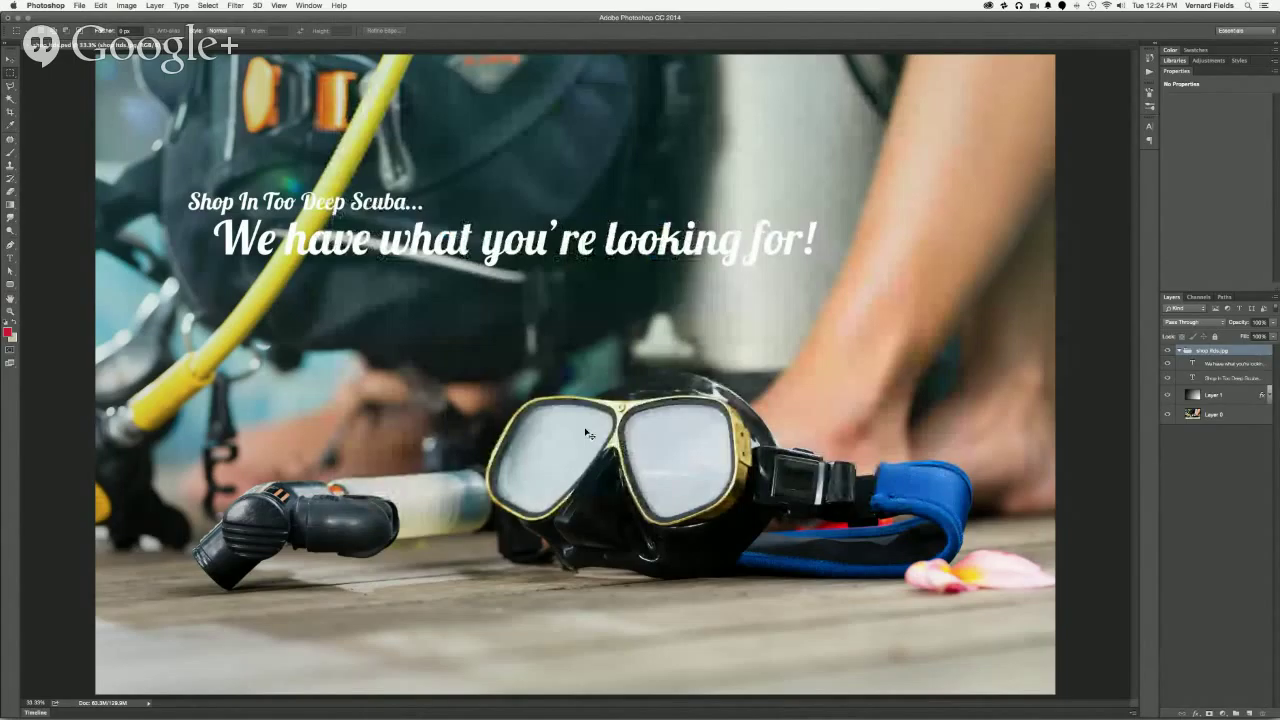
# Step: Trace the full folder path from Concretize Studios to home page pictures in the Save As dialog, and cancel without saving
pyautogui.press('super+shift+s')
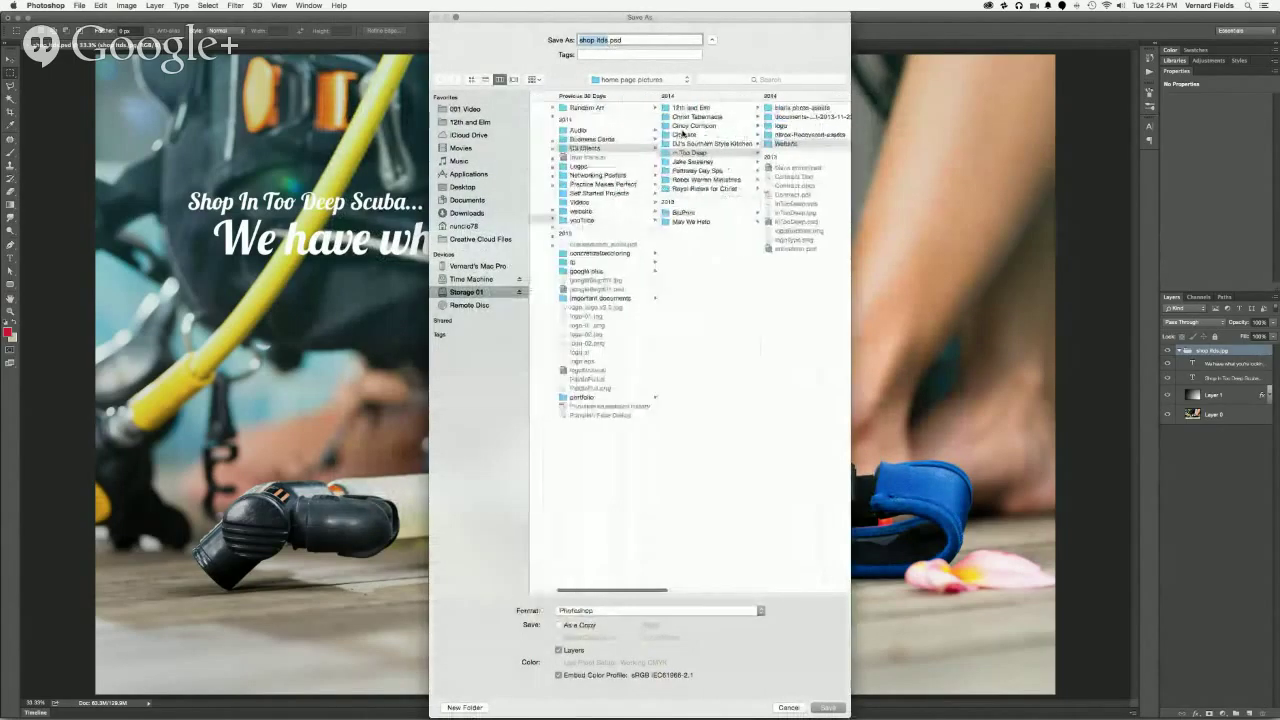
pyautogui.hscroll(-3, 683, 133)
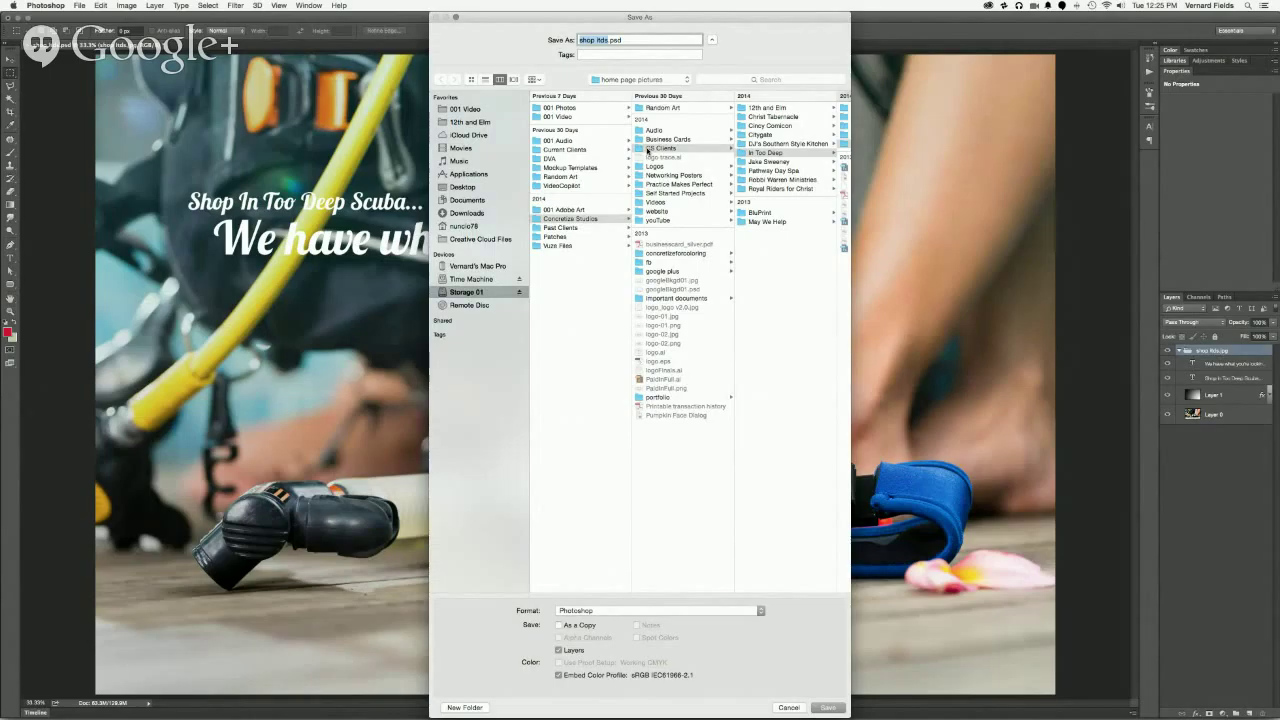
pyautogui.hscroll(5, 650, 150)
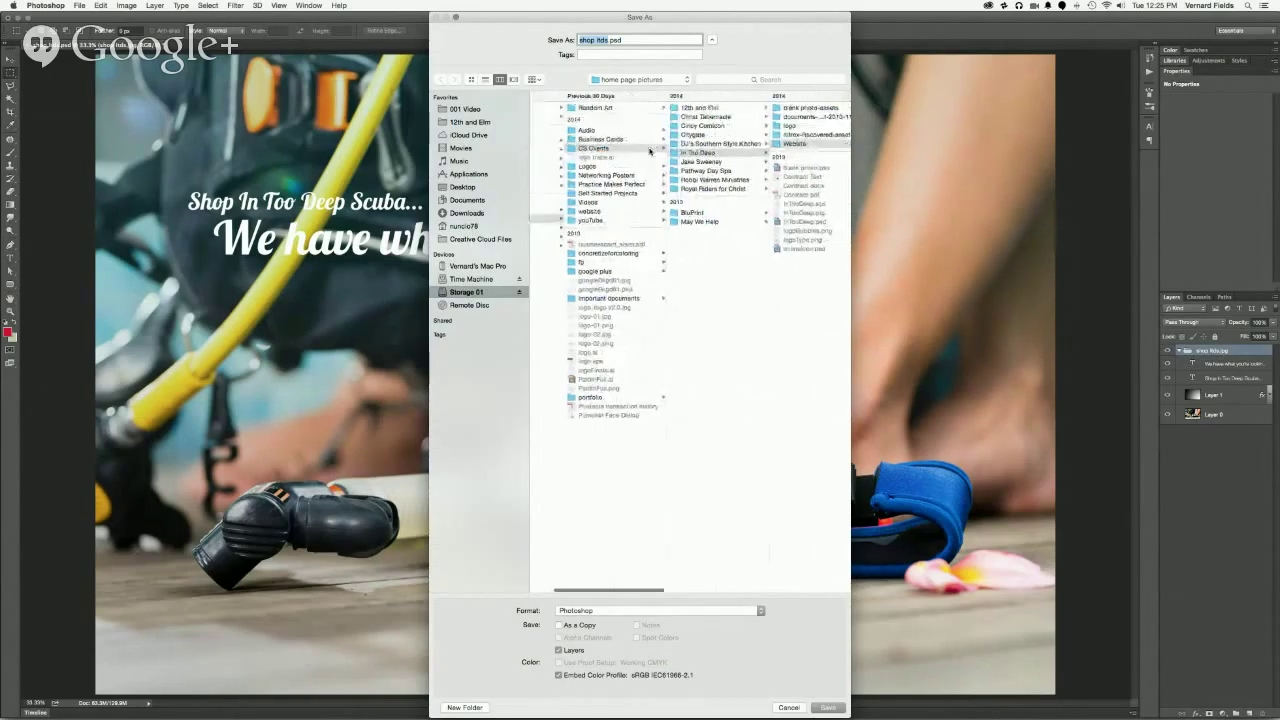
pyautogui.hscroll(8, 650, 152)
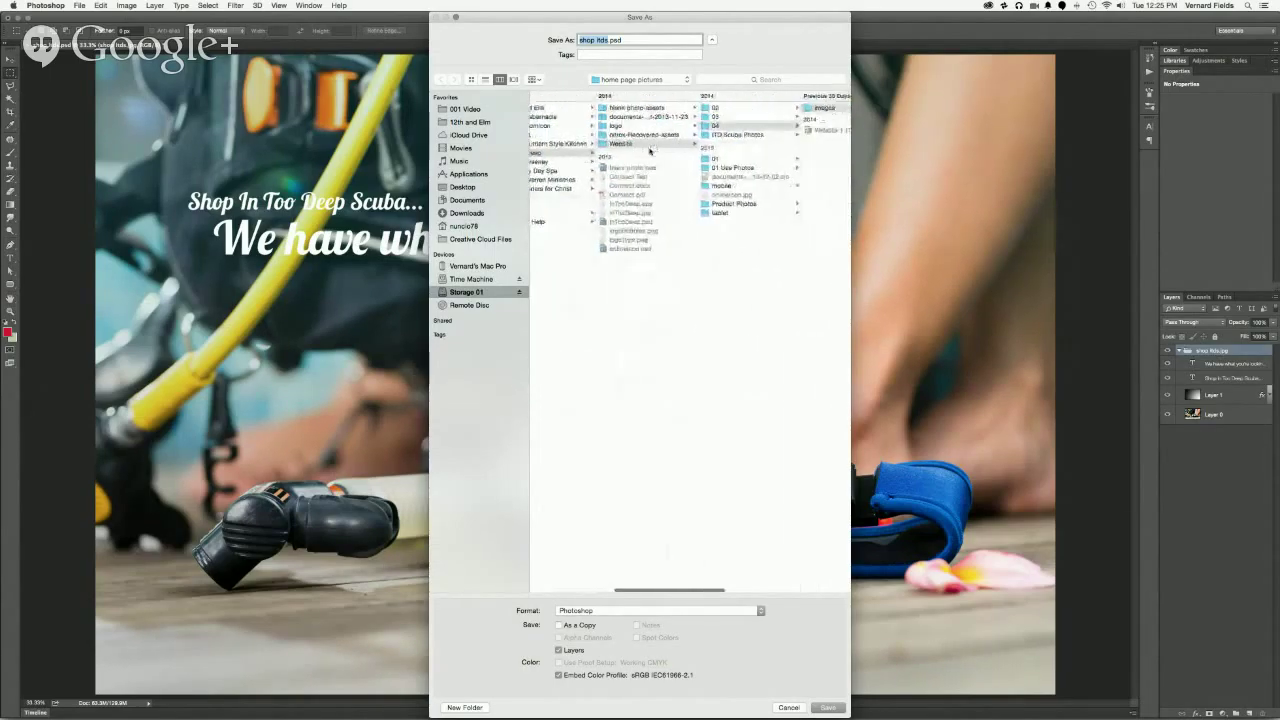
pyautogui.hscroll(6, 650, 152)
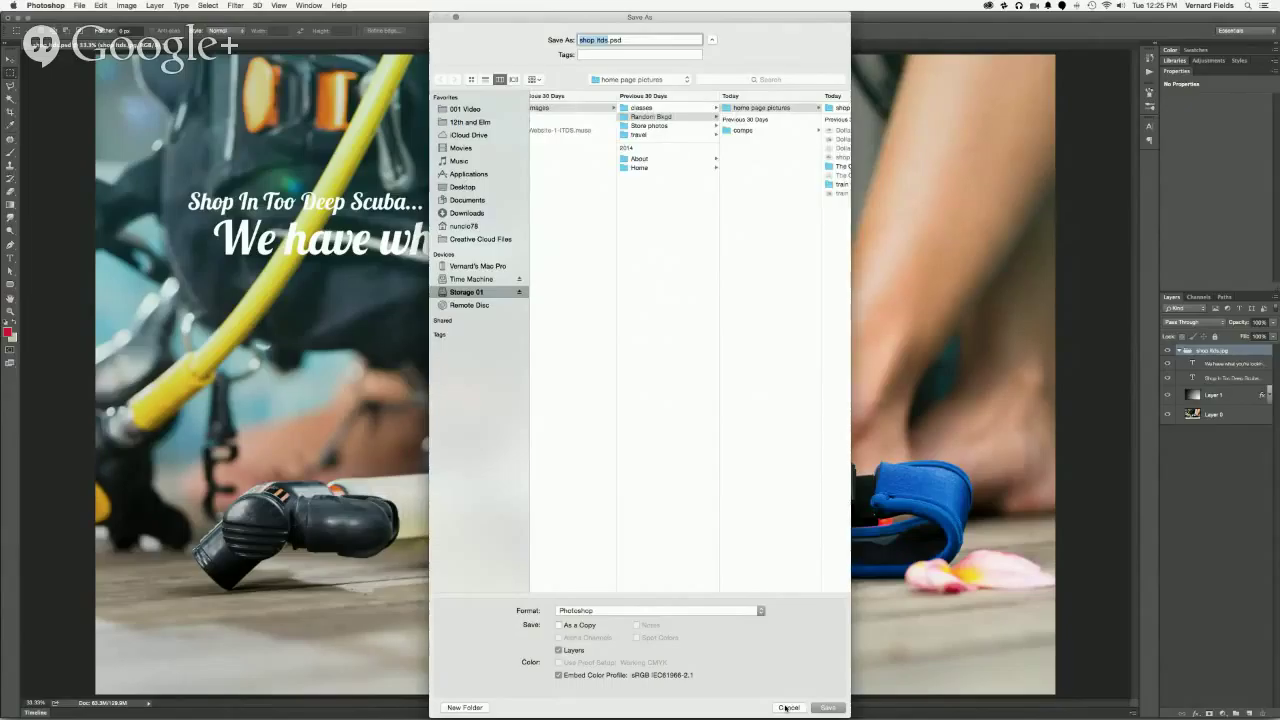
pyautogui.click(786, 707)
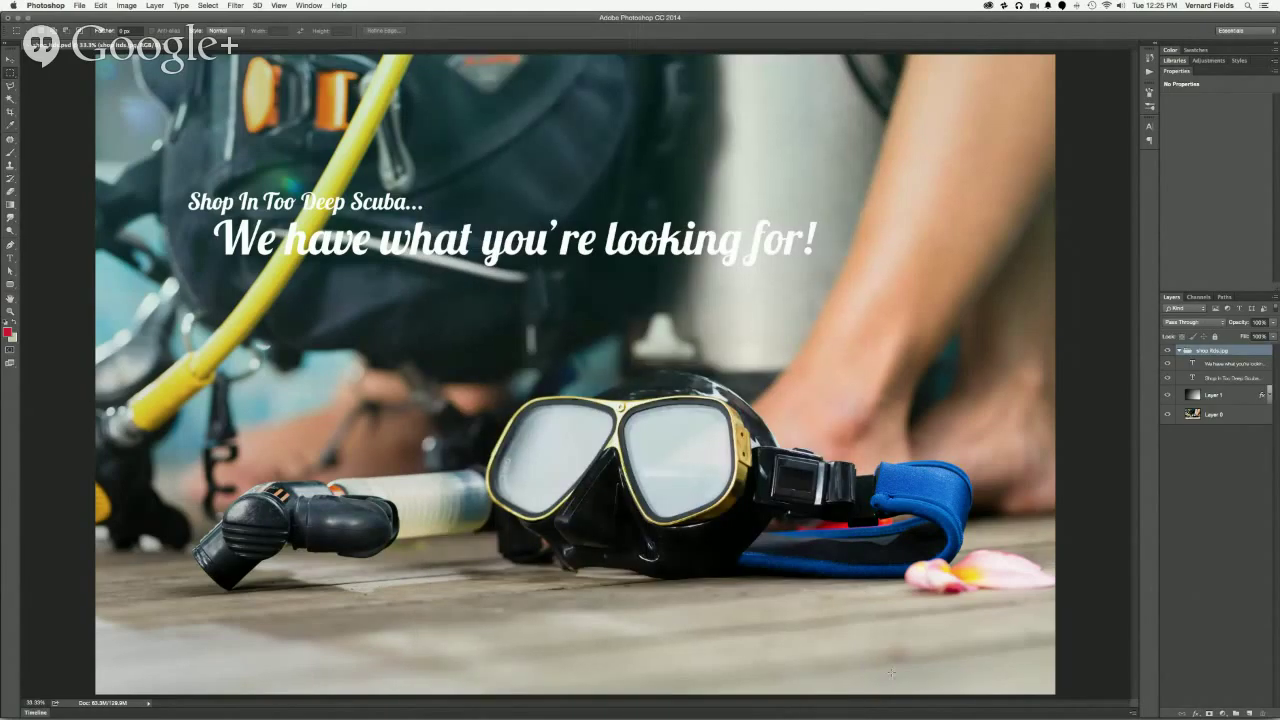
# Step: Browse the Open dialog to the In Too Deep client's Website folder 04, through Concretize Studios and CS Clients
pyautogui.press('super+o')
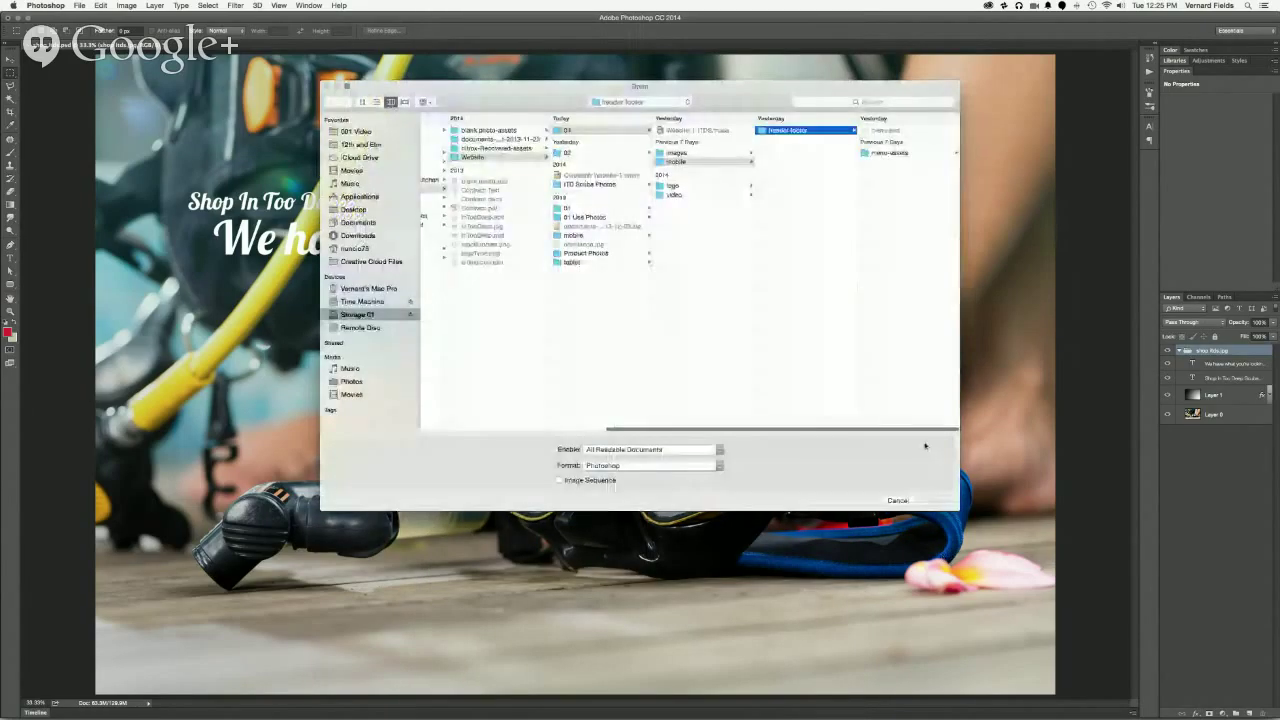
pyautogui.hscroll(-10, 669, 306)
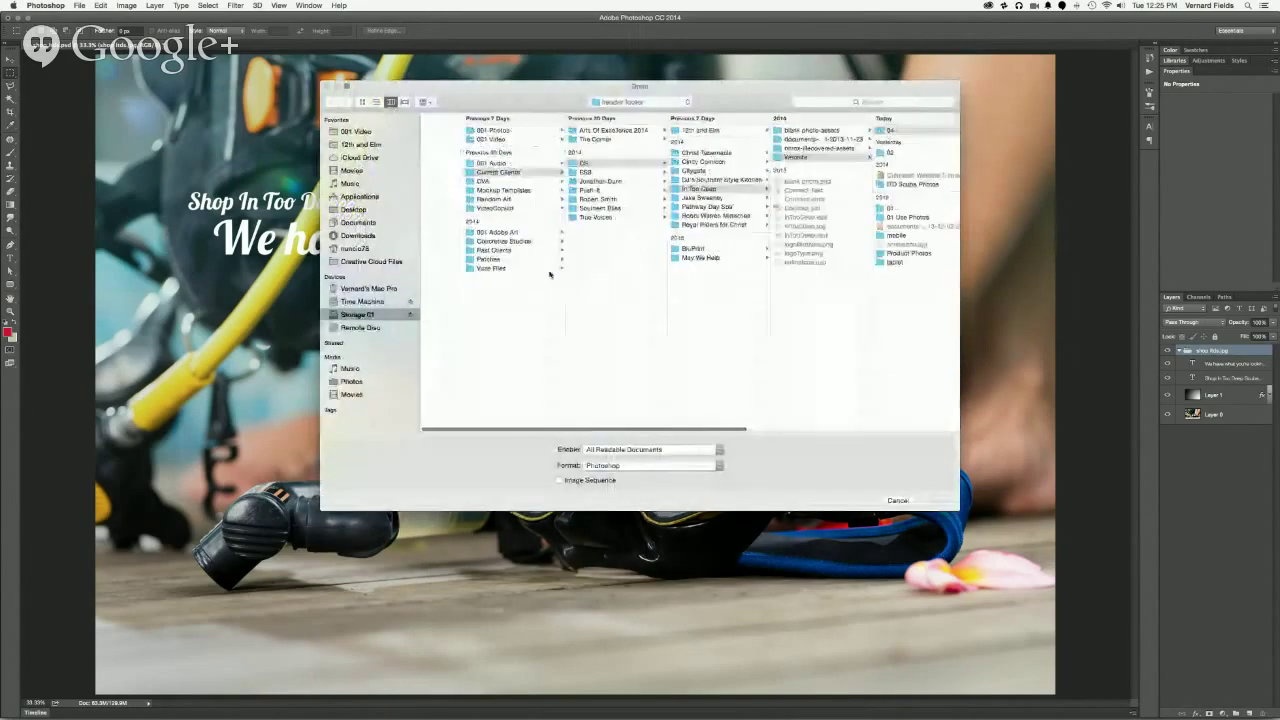
pyautogui.click(474, 241)
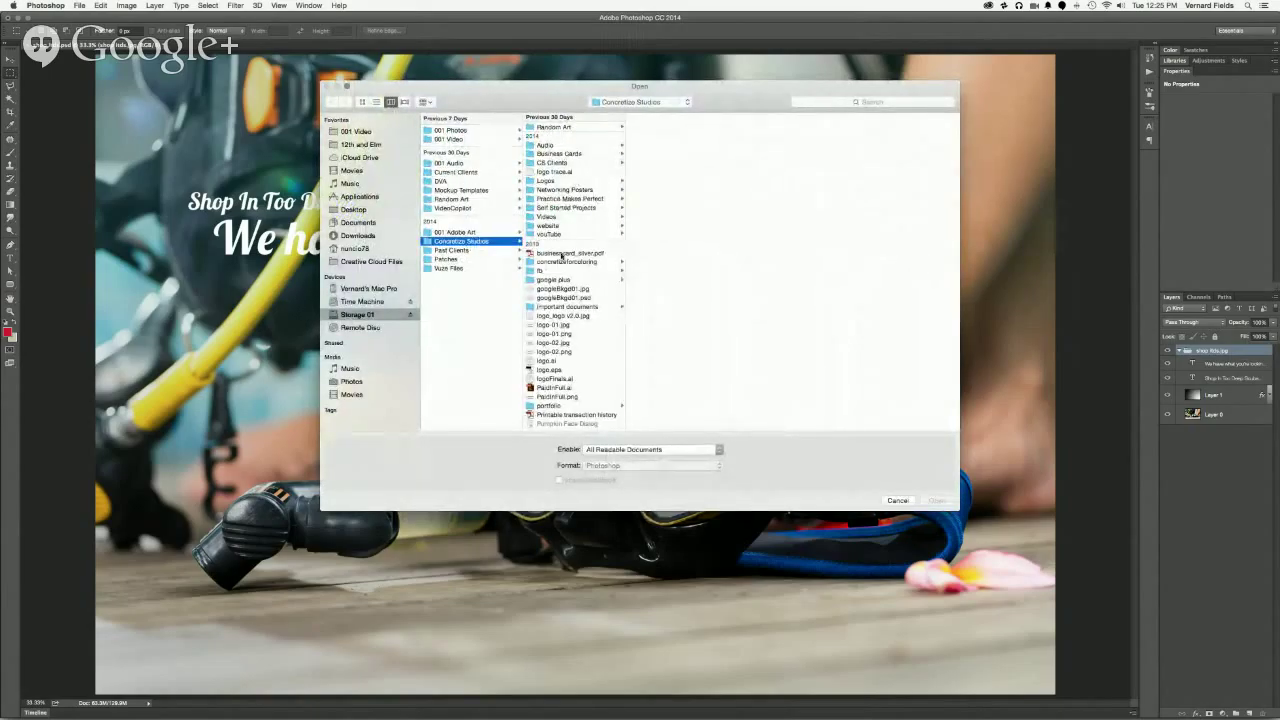
pyautogui.scroll(2, 561, 256)
pyautogui.click(554, 163)
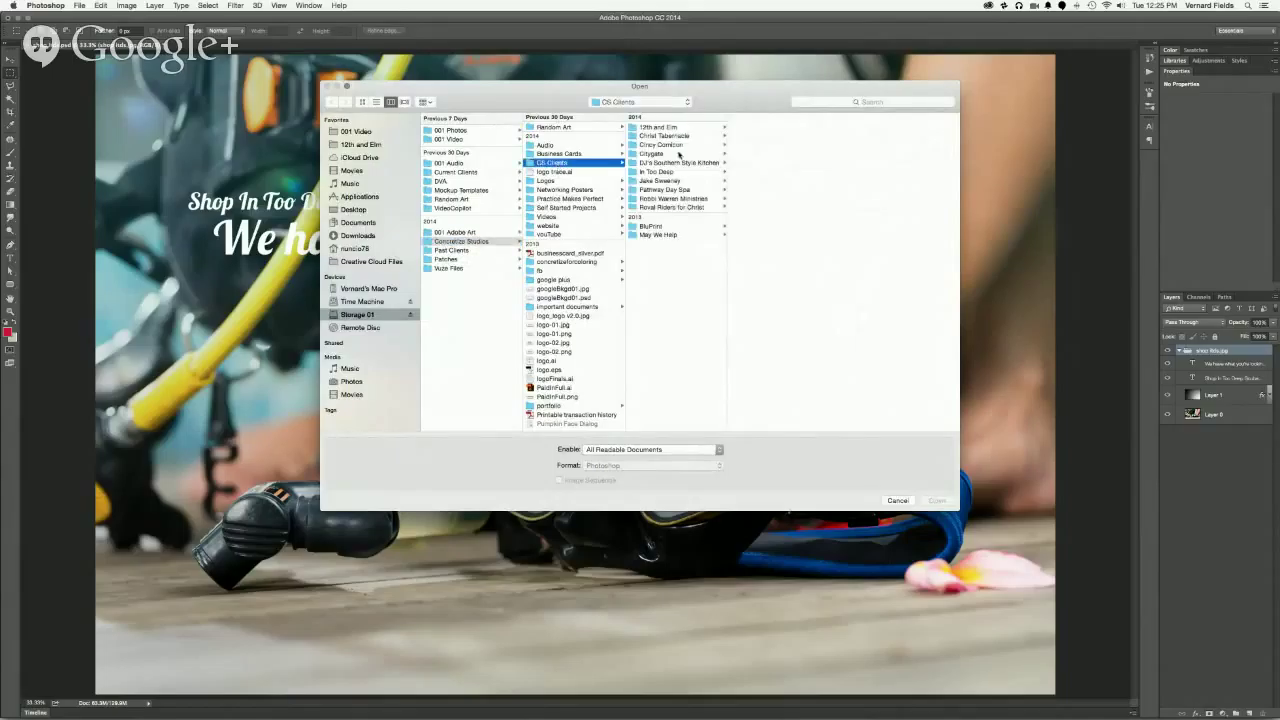
pyautogui.click(662, 172)
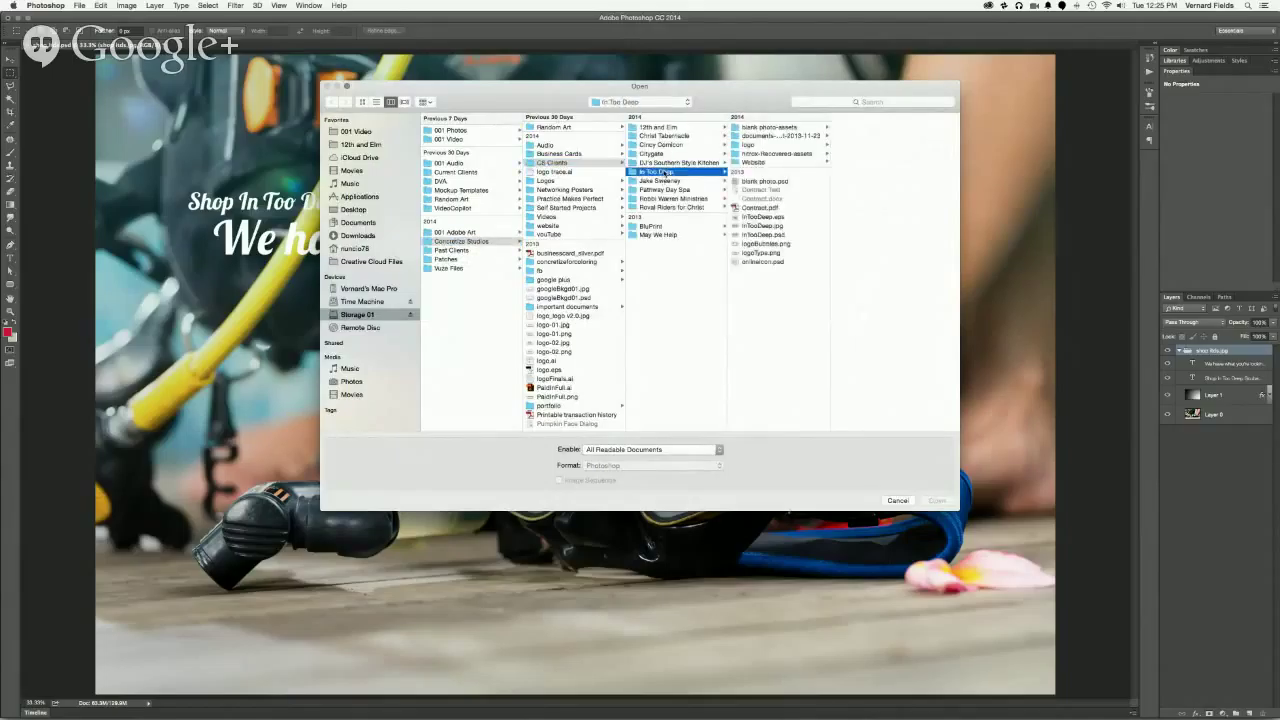
pyautogui.click(748, 163)
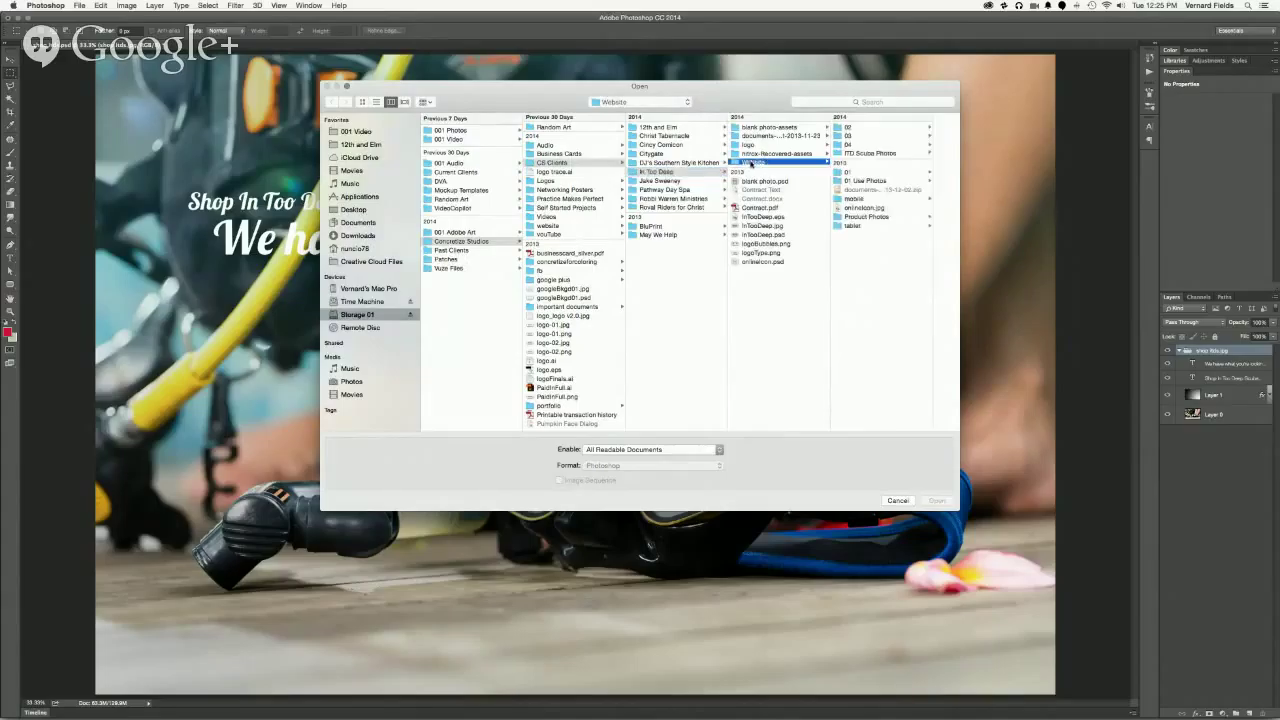
pyautogui.click(857, 145)
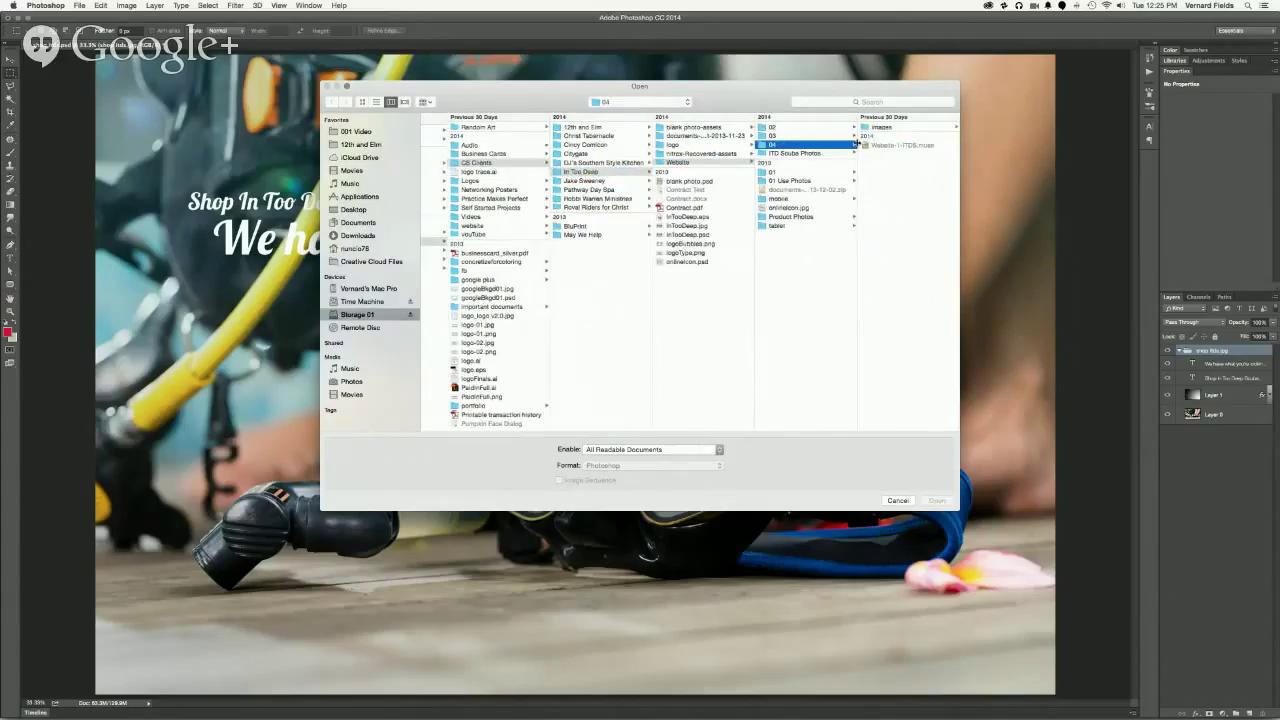
# Step: Show the contents of the home page pictures folder inside images and Random Bkgd
pyautogui.click(872, 128)
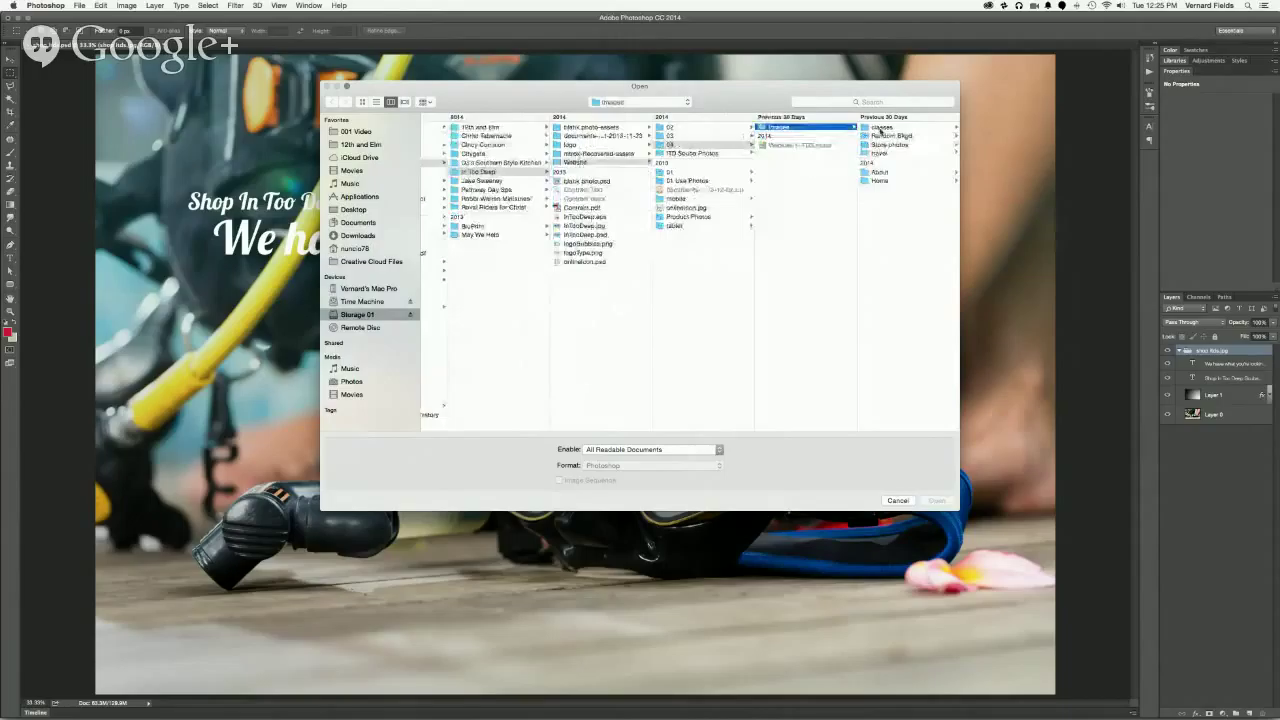
pyautogui.click(880, 128)
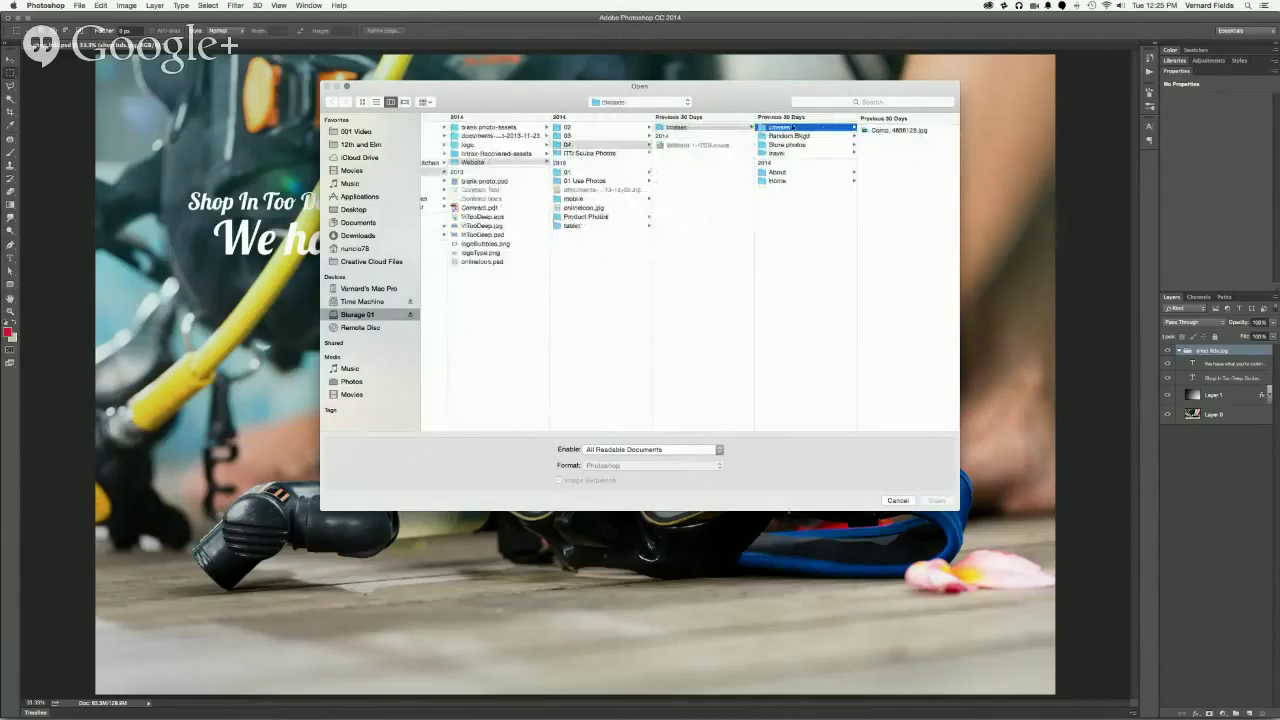
pyautogui.press('Down')
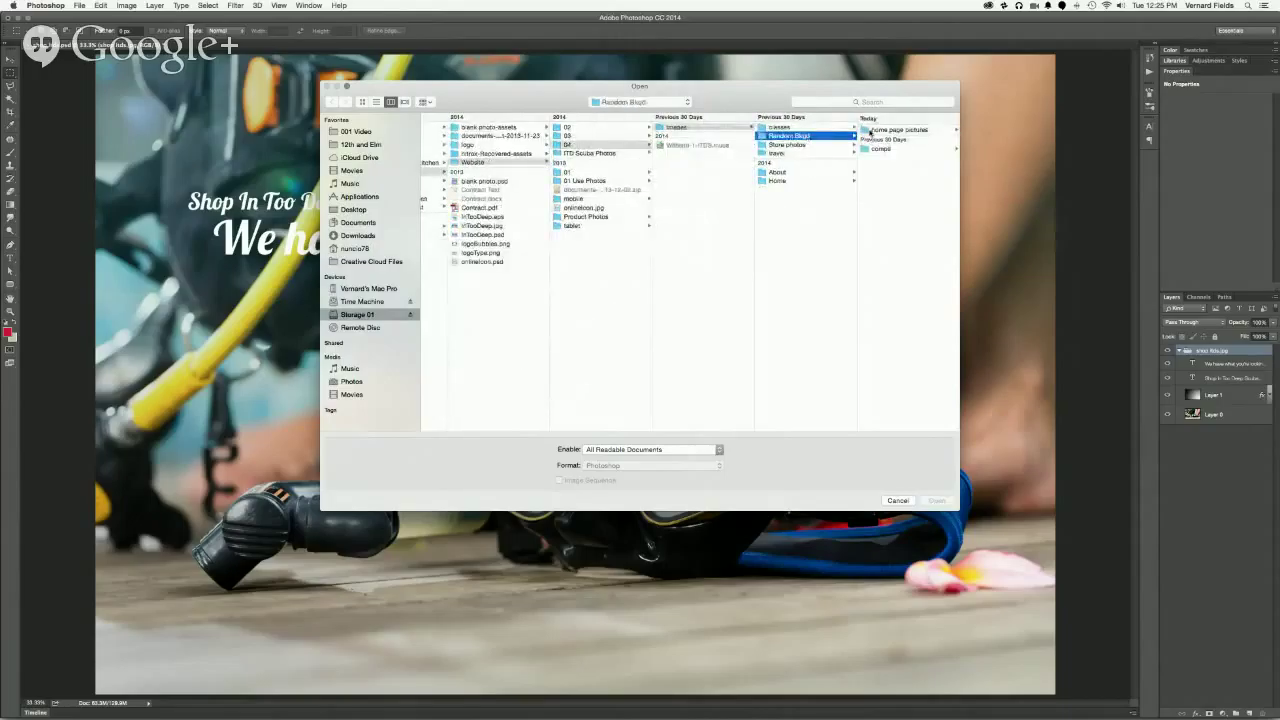
pyautogui.click(875, 130)
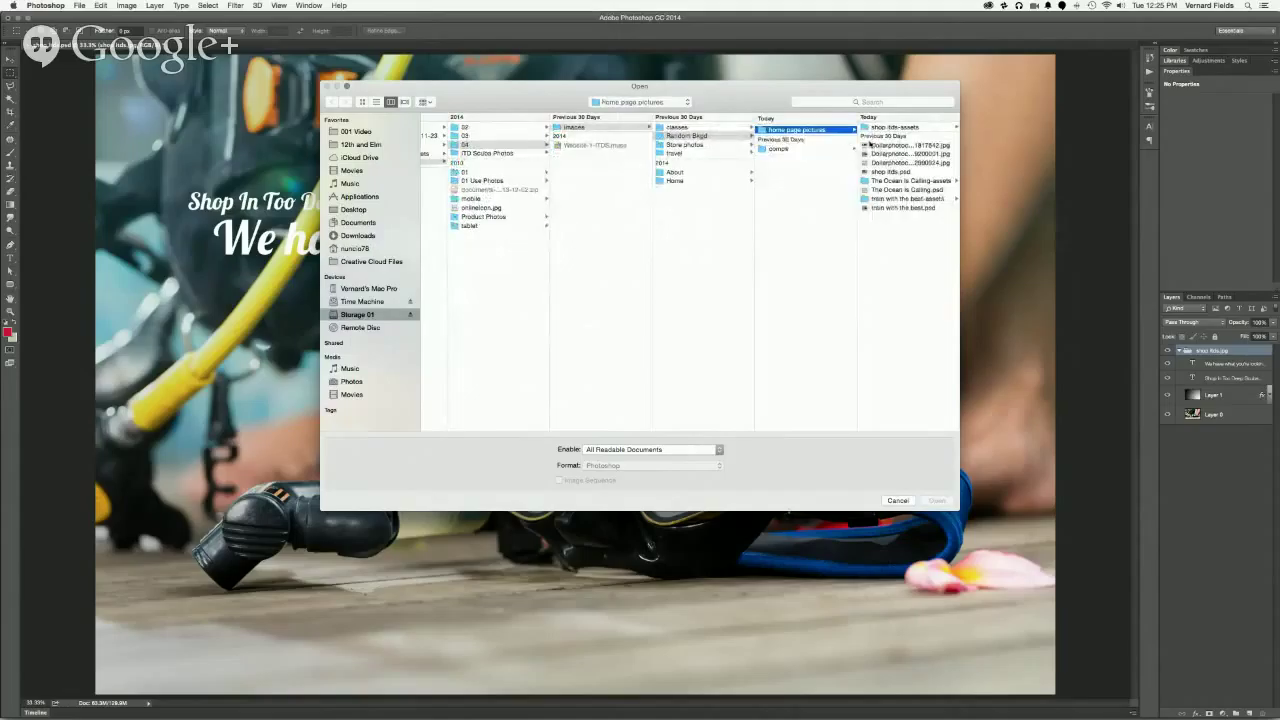
# Step: Open The Ocean Is Calling.psd and train with the best.psd together from the home page pictures folder
pyautogui.click(872, 145)
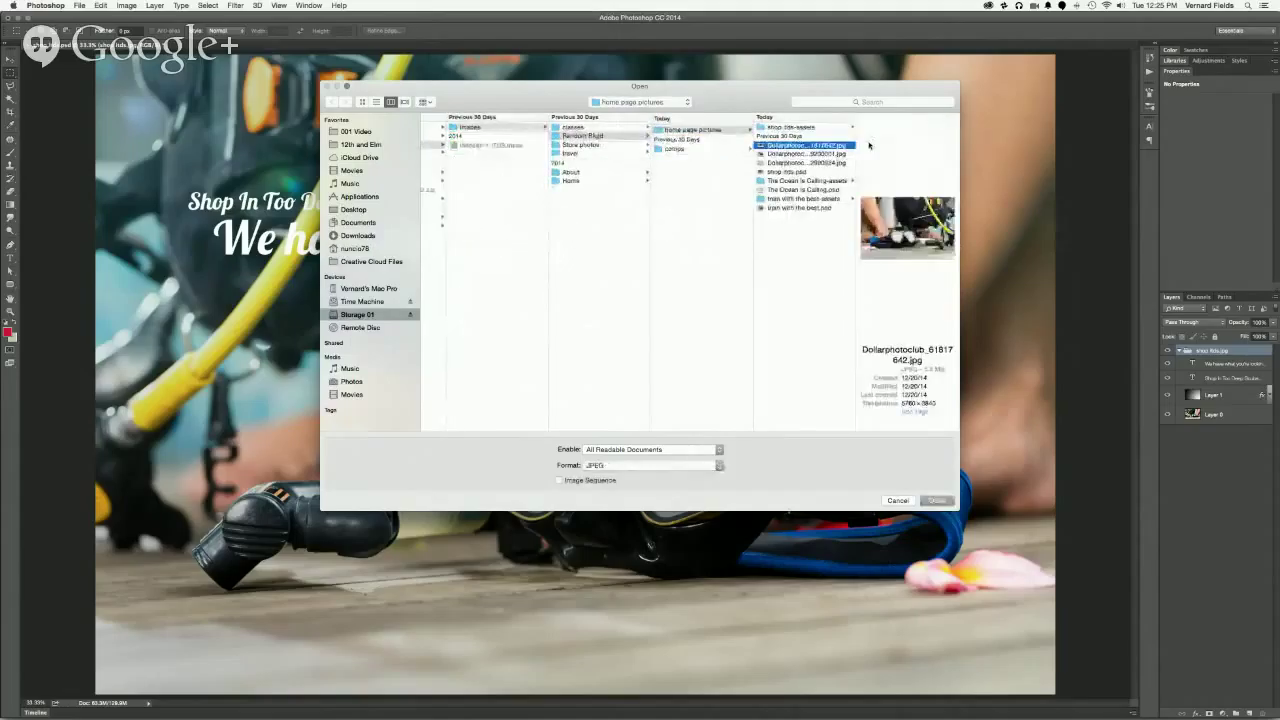
pyautogui.click(796, 154)
pyautogui.press('Down')
pyautogui.press('Down')
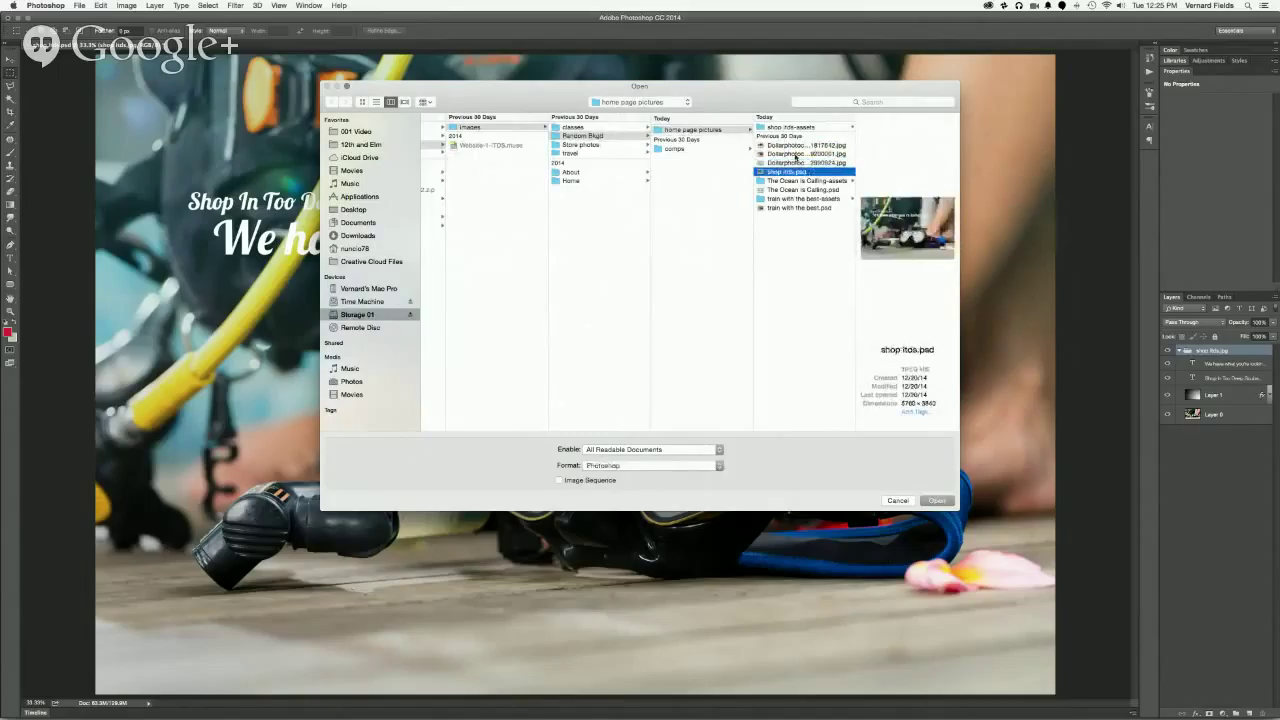
pyautogui.press('Down')
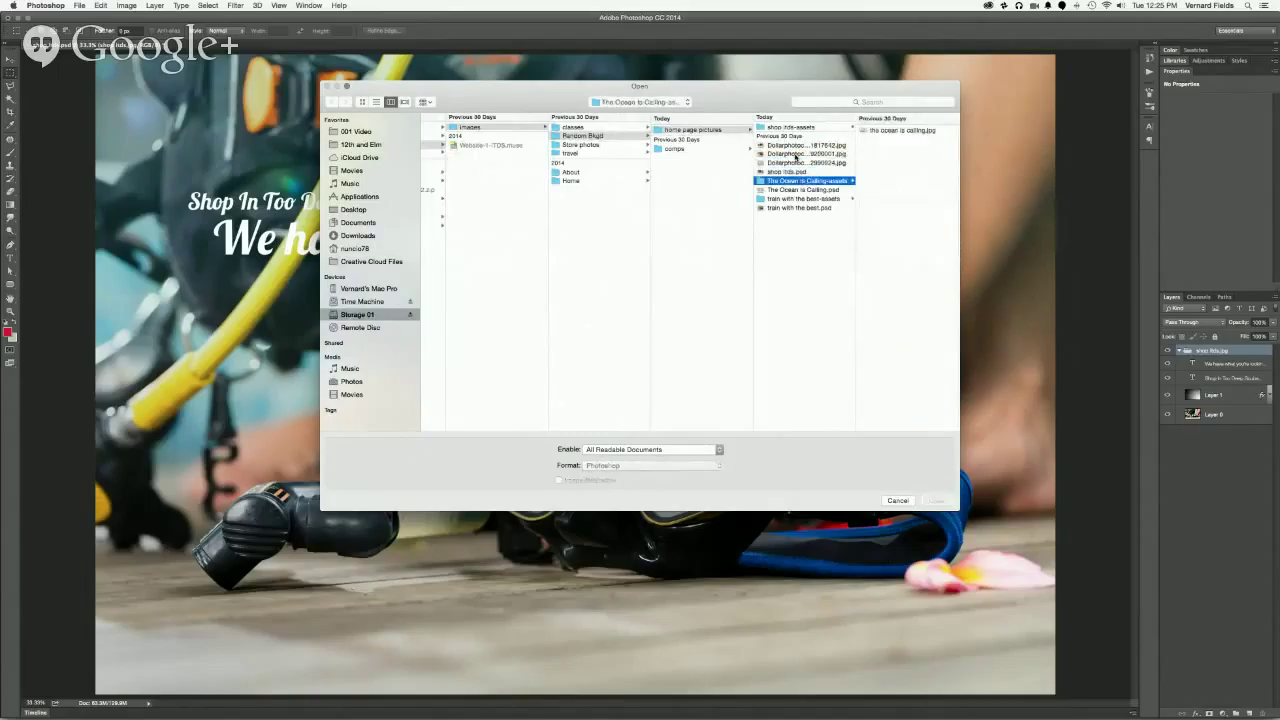
pyautogui.press('Down')
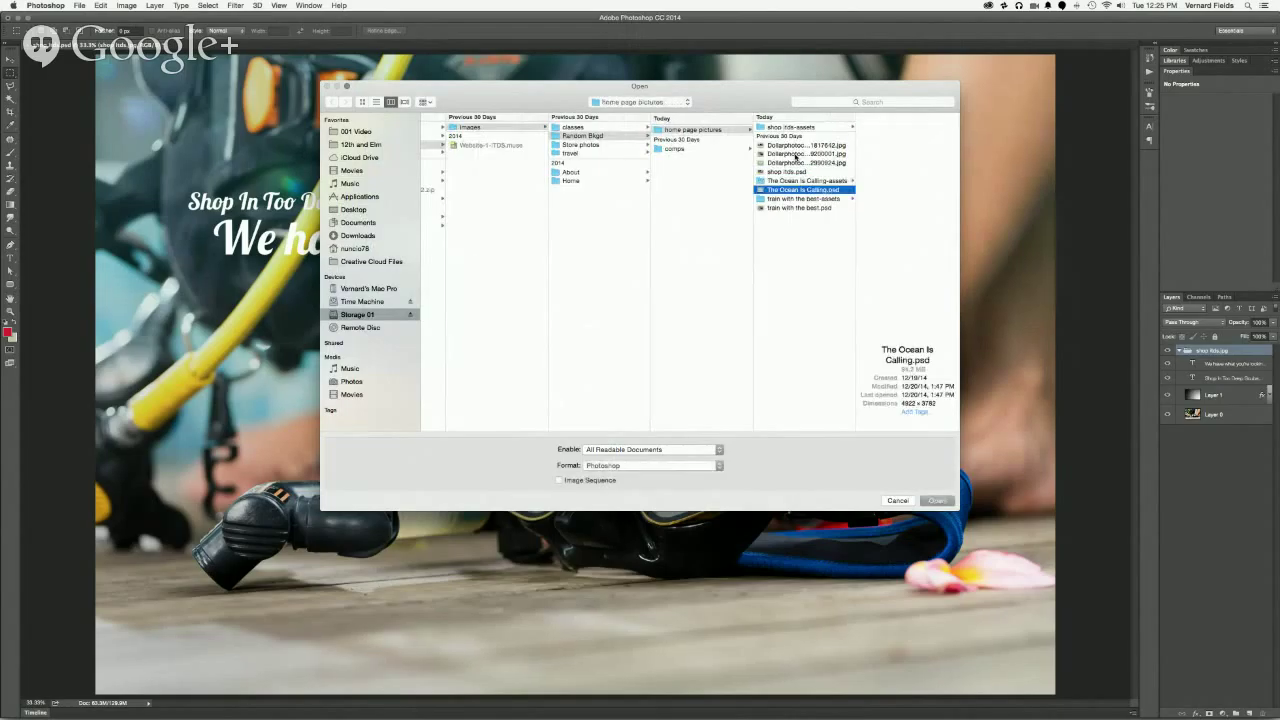
pyautogui.keyDown('super'); pyautogui.click(806, 208); pyautogui.keyUp('super')
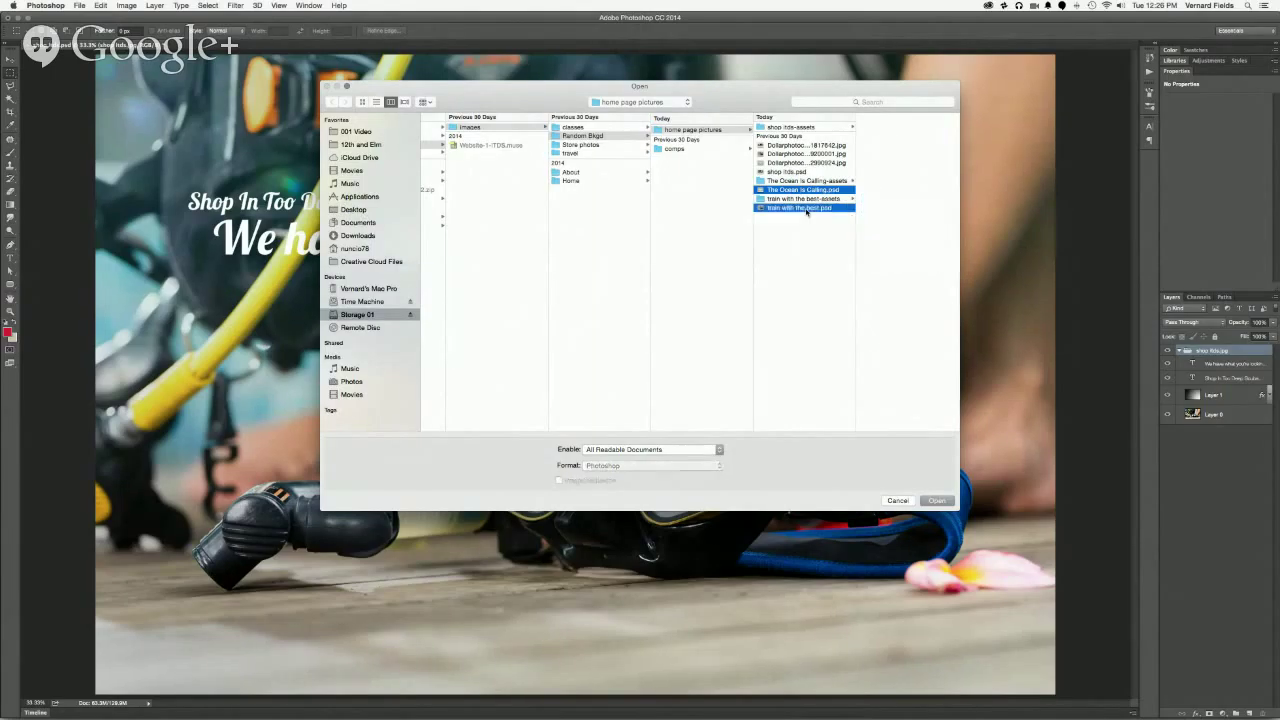
pyautogui.click(935, 501)
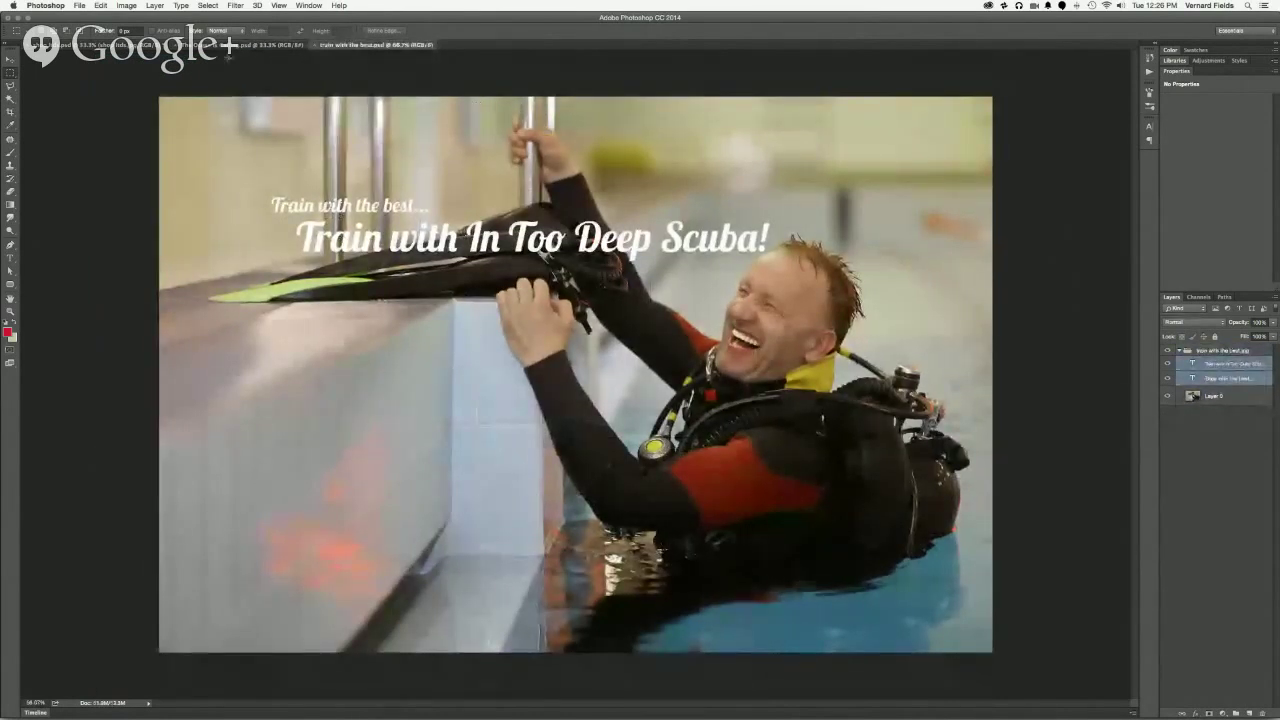
# Step: Review the three open home page compositions in turn, ending on the shop itds document
pyautogui.click(229, 45)
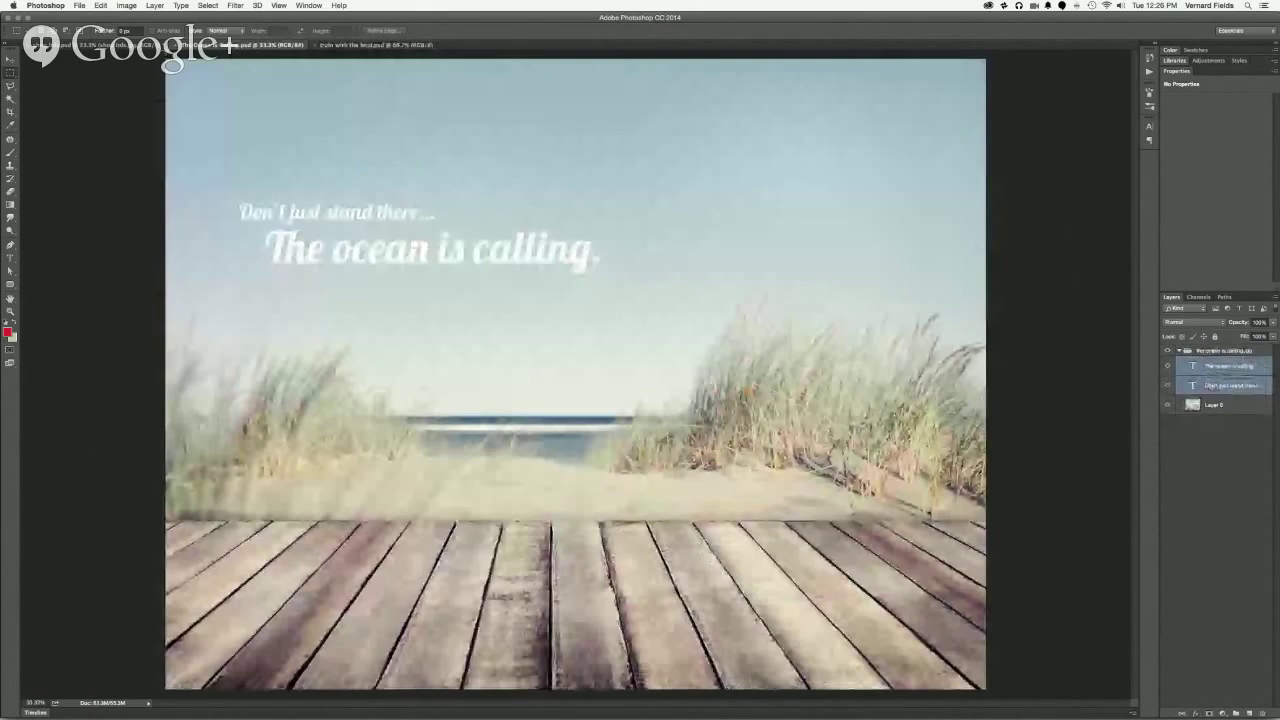
pyautogui.click(105, 45)
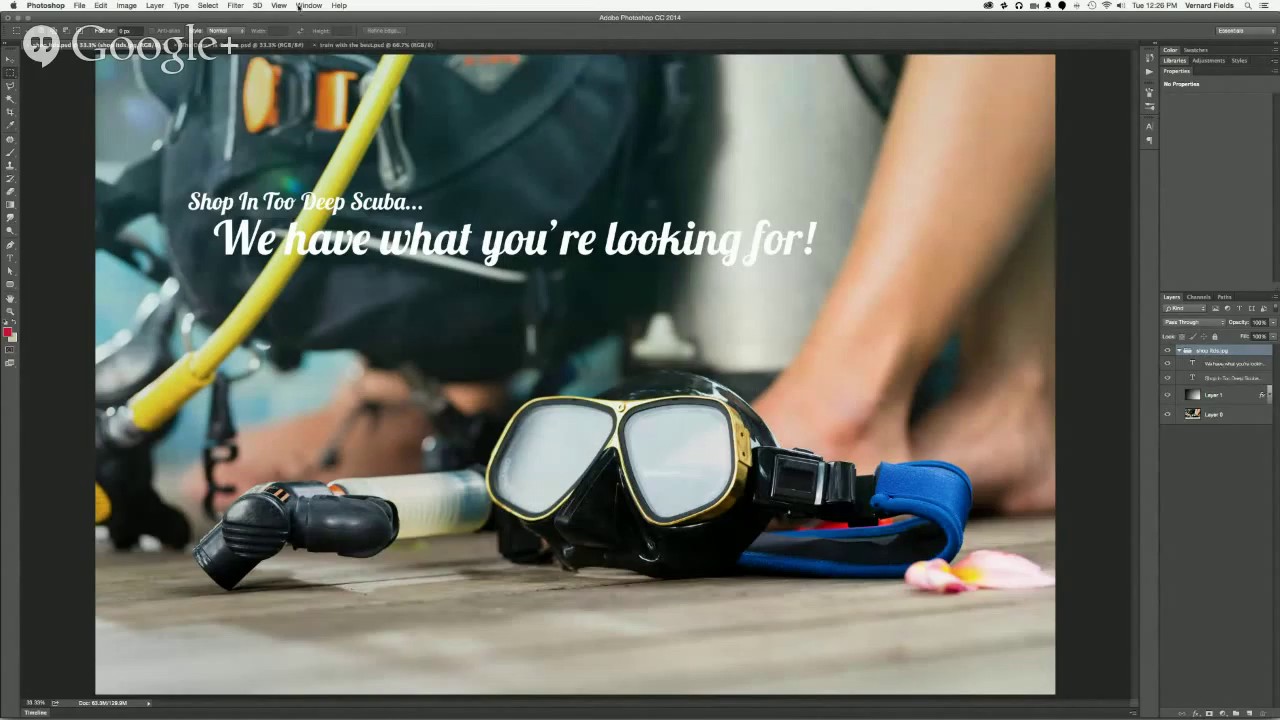
pyautogui.press('v')
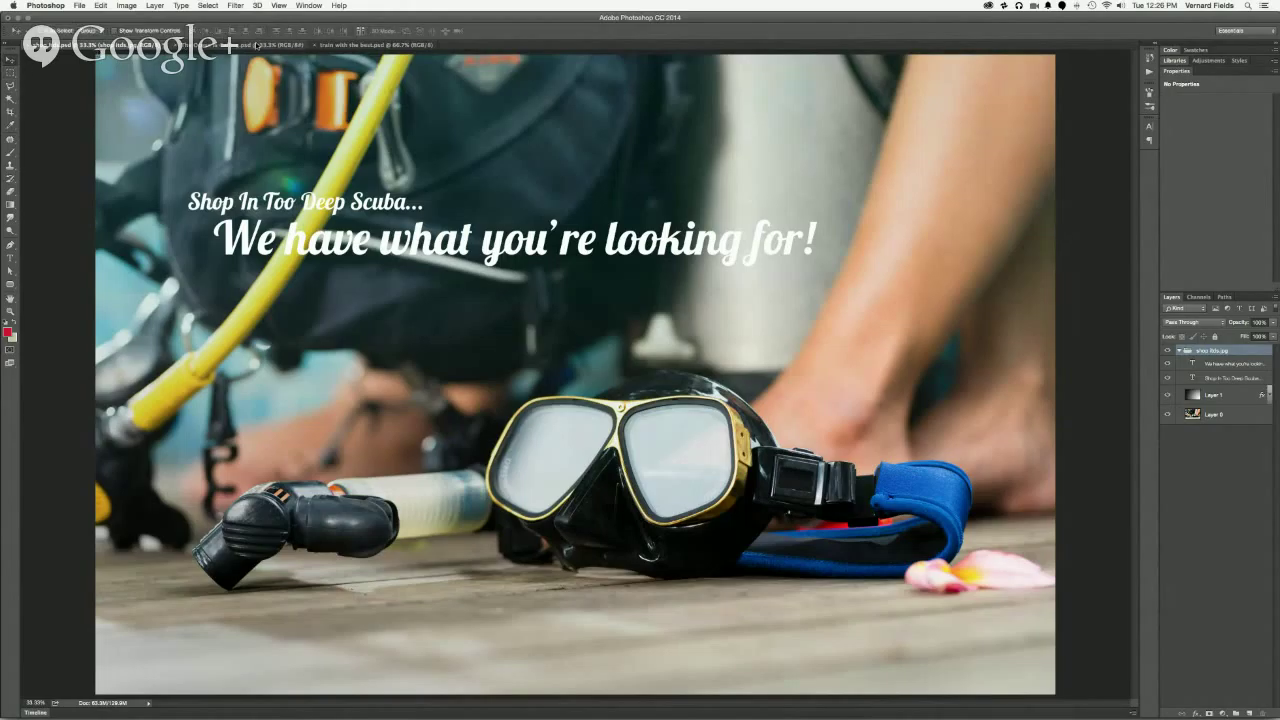
pyautogui.click(230, 45)
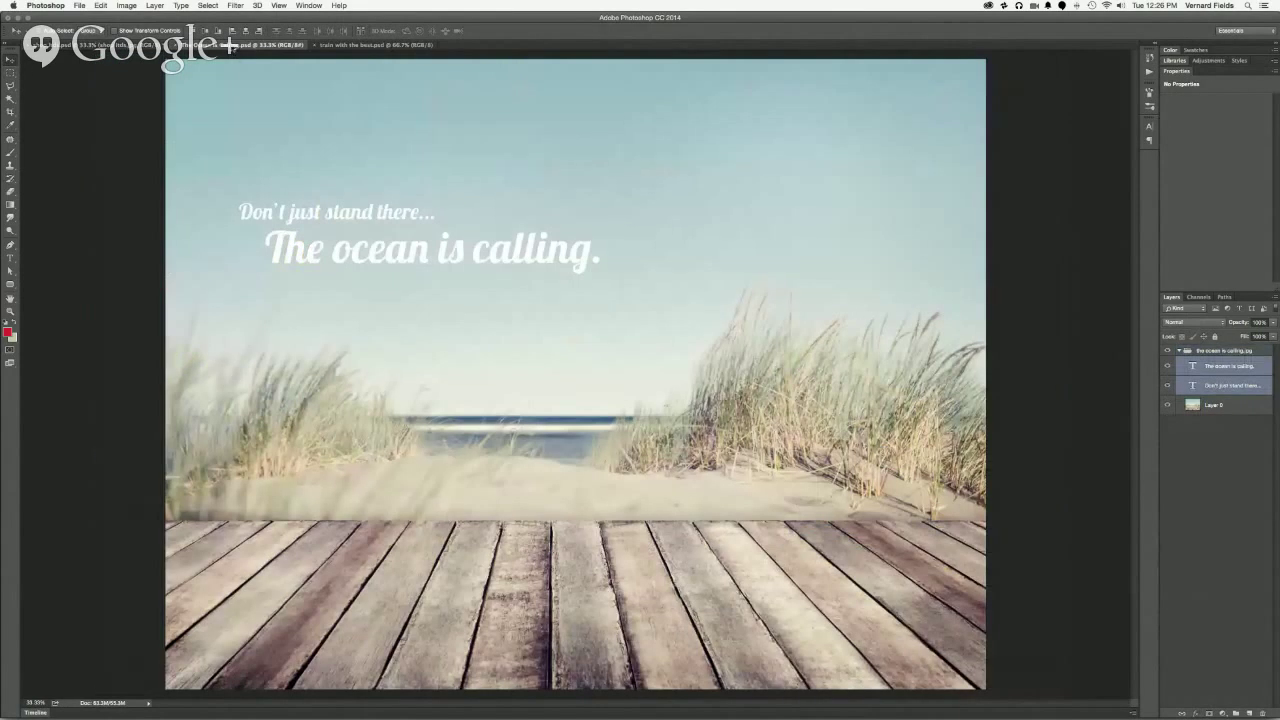
pyautogui.click(367, 46)
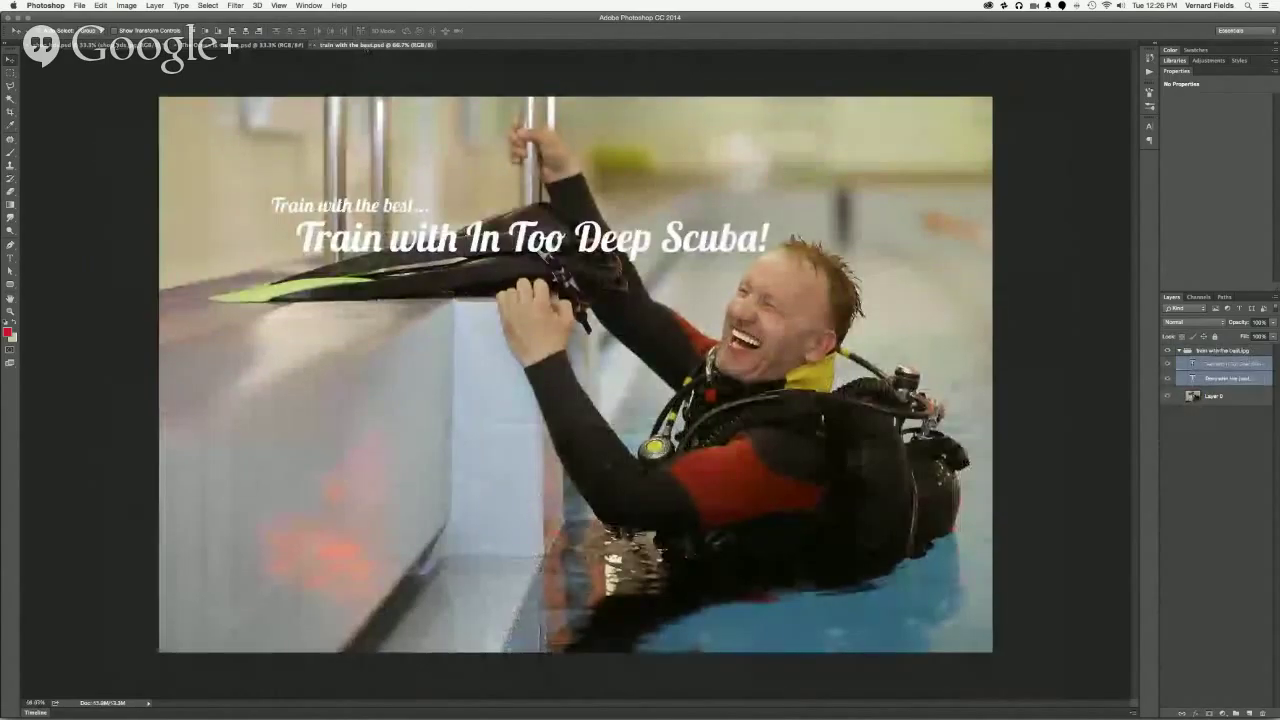
pyautogui.hotkey('ctrl', 'Tab')
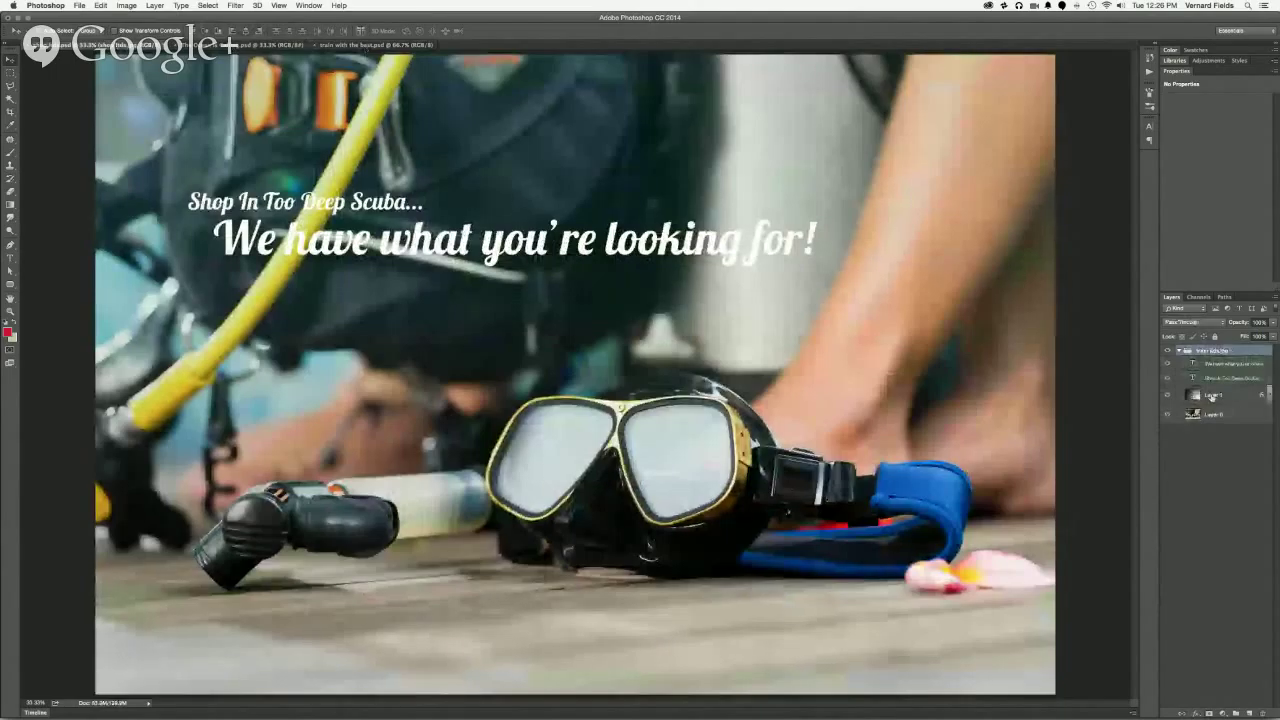
# Step: Rename the photo layer Layer 0 in the shop itds document to goggles bkgd.jpg
pyautogui.doubleClick(1217, 414)
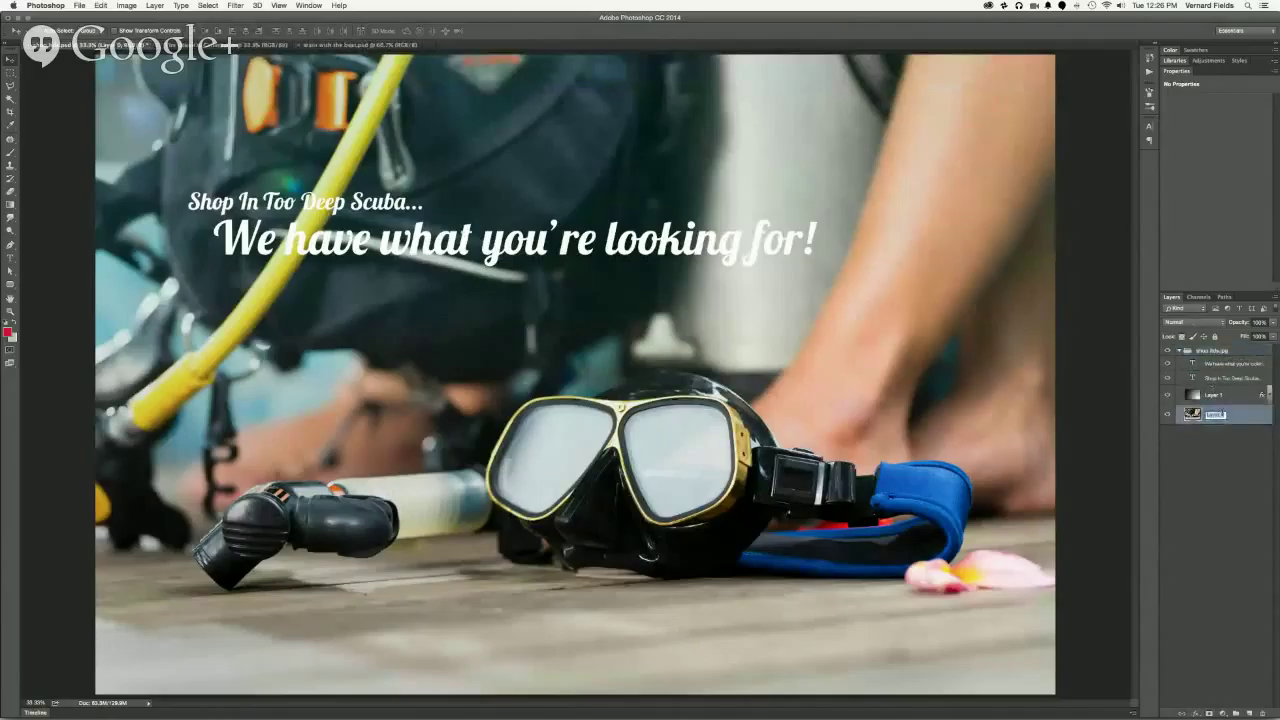
pyautogui.press('BackSpace')
pyautogui.write('groundcard')
pyautogui.press('BackSpace')
pyautogui.press('BackSpace')
pyautogui.press('BackSpace')
pyautogui.write('pg')
pyautogui.press('Return')
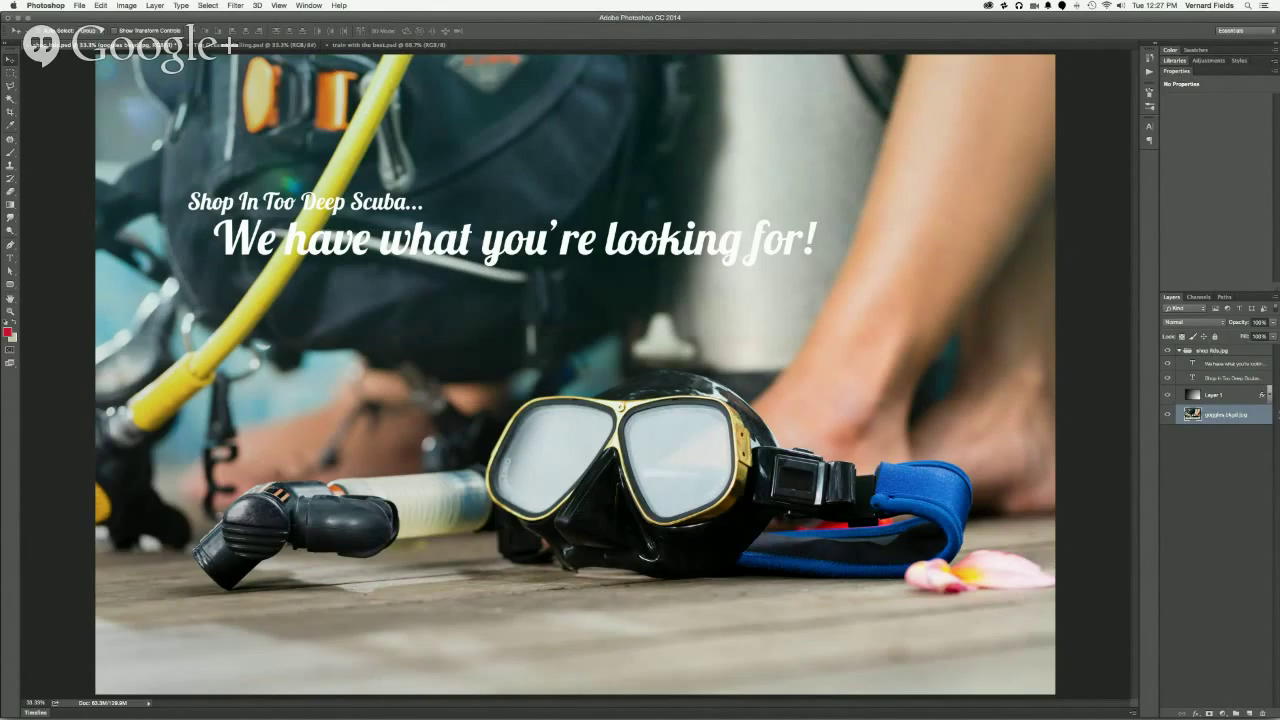
# Step: Remove the .jpg extension from the photo layer's name, leaving goggles bkgd
pyautogui.doubleClick(1231, 416)
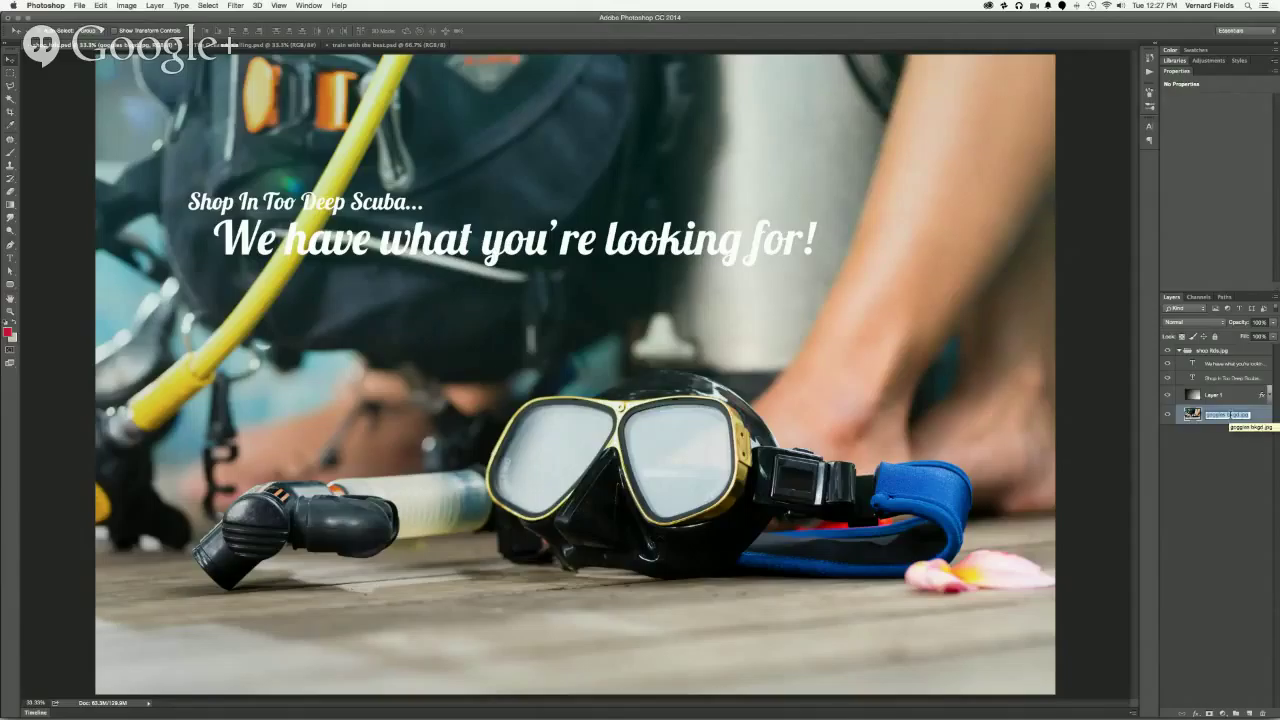
pyautogui.press('BackSpace')
pyautogui.press('BackSpace')
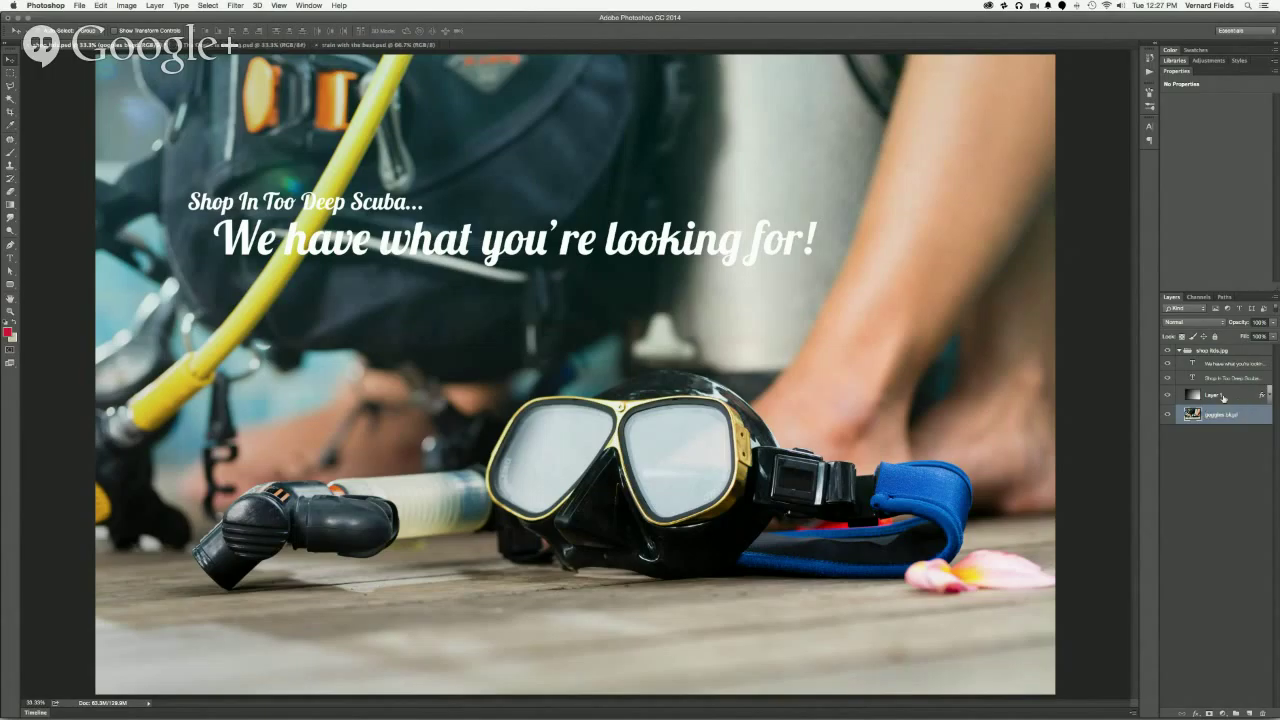
# Step: Group Layer 1 with the goggles photo layer and name the group goggles bkgd.jpg
pyautogui.click(1222, 397)
pyautogui.keyDown('shift'); pyautogui.click(1226, 414); pyautogui.keyUp('shift')
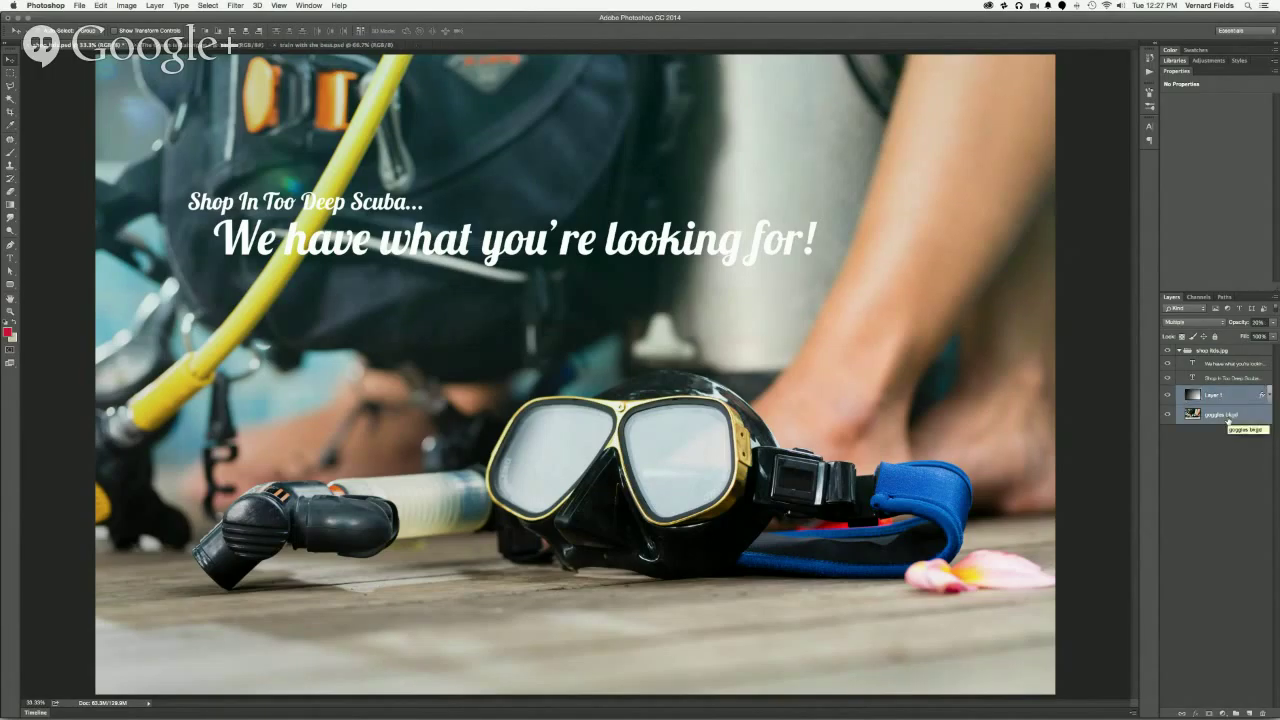
pyautogui.press('super+g')
pyautogui.doubleClick(1215, 391)
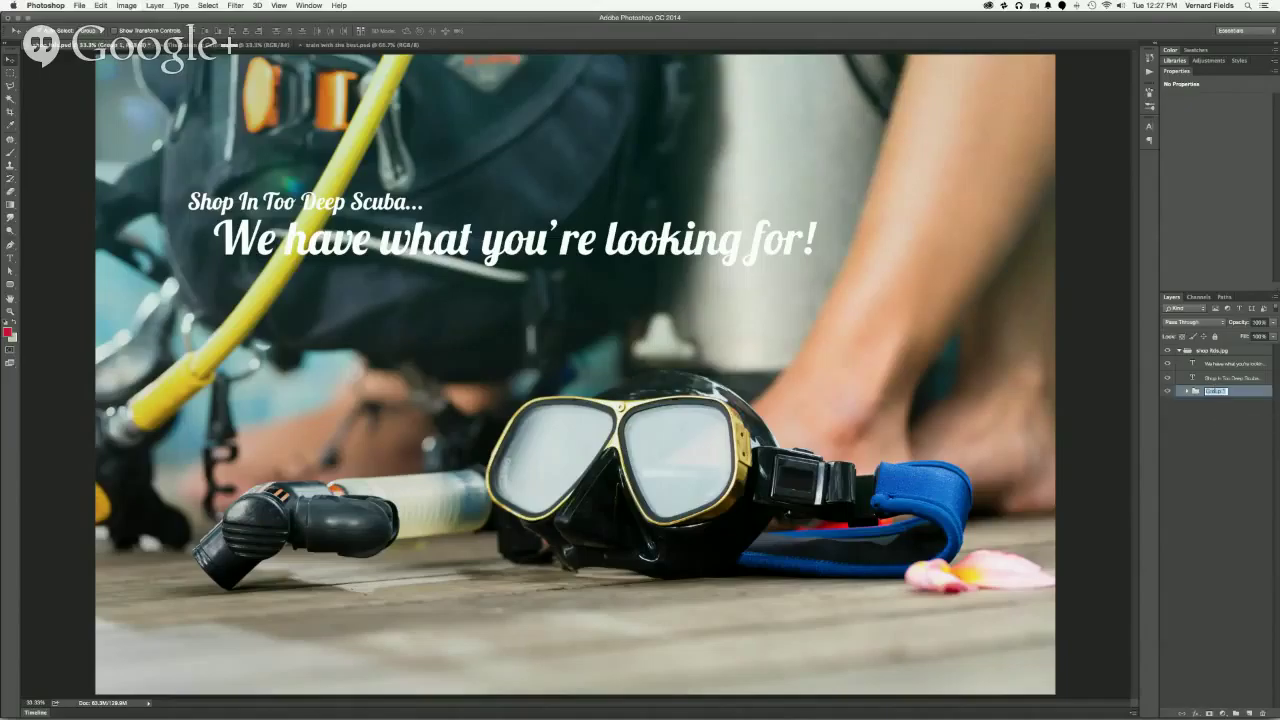
pyautogui.write('random fixes.jpg')
pyautogui.press('Return')
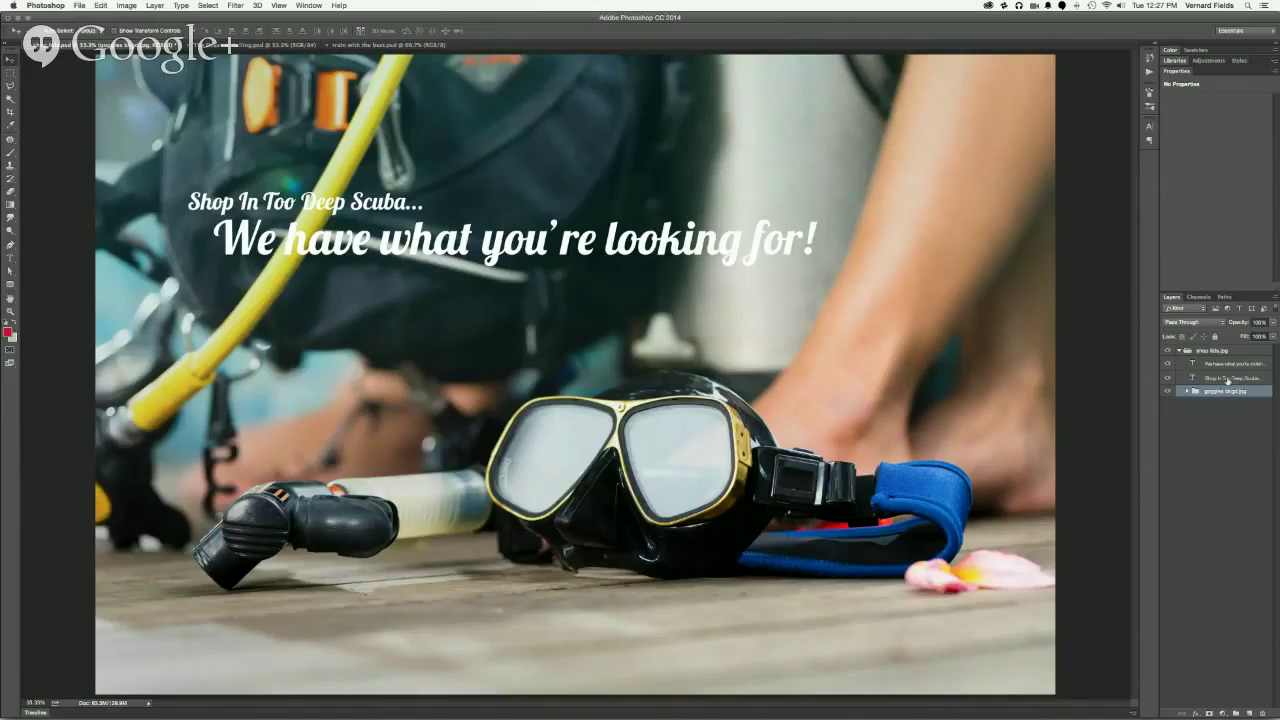
# Step: Group the two text layers of the shop itds document and name the group goggles text.png
pyautogui.click(1227, 380)
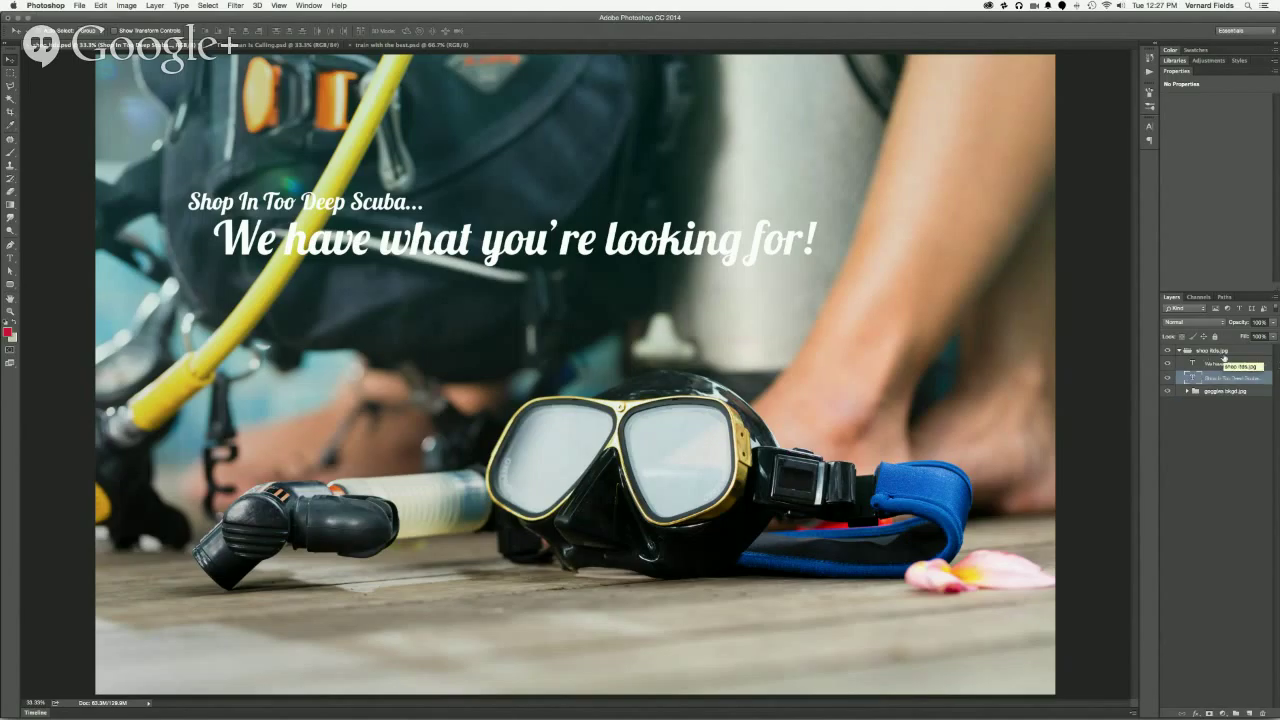
pyautogui.keyDown('shift'); pyautogui.click(1237, 367); pyautogui.keyUp('shift')
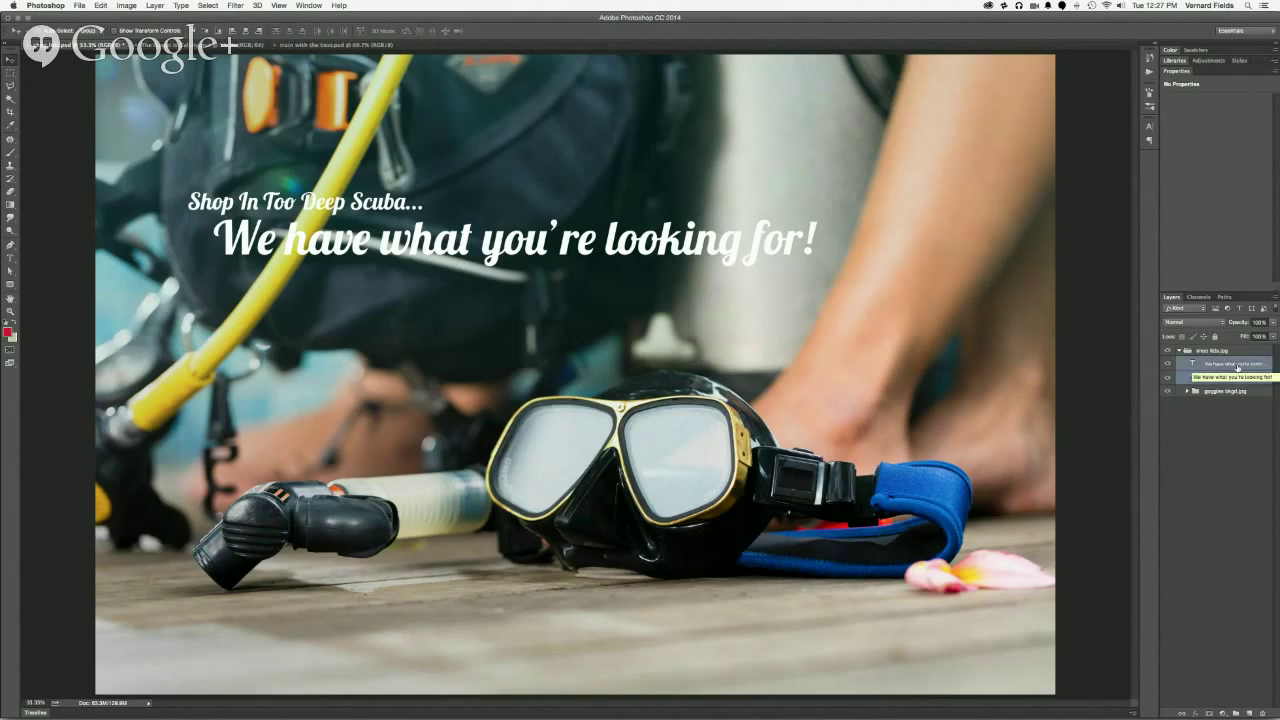
pyautogui.press('super+g')
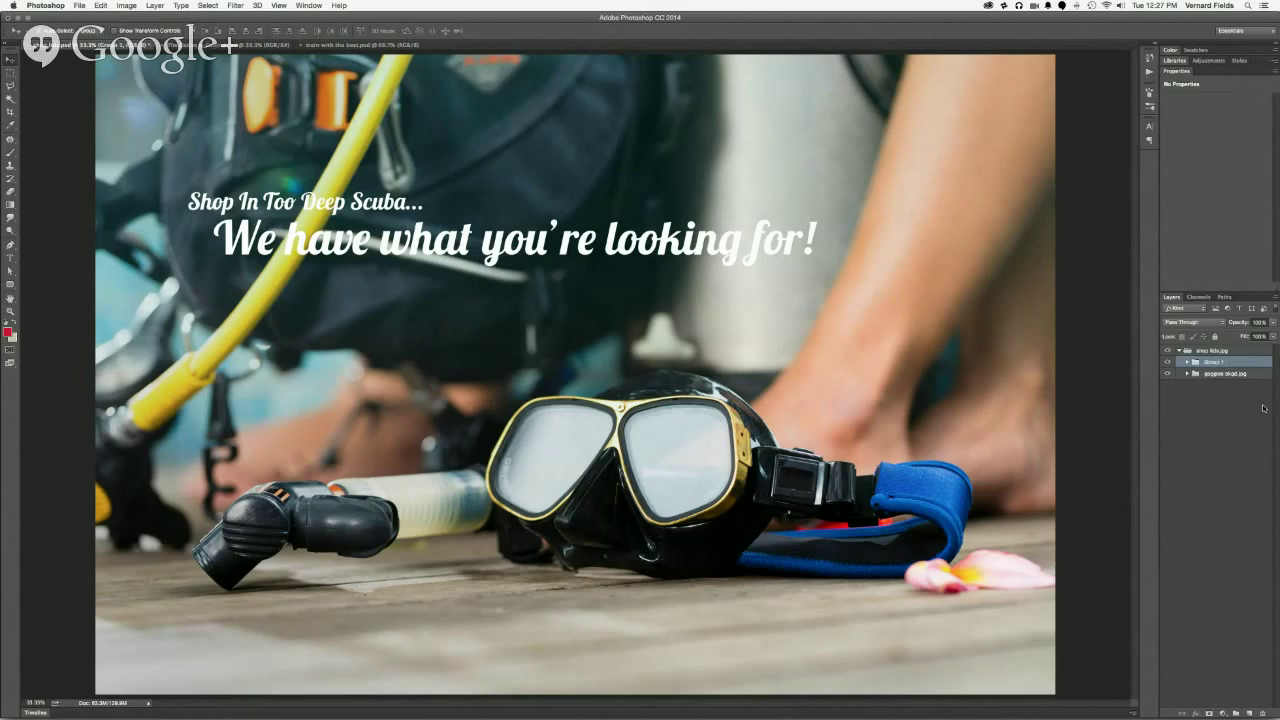
pyautogui.doubleClick(1218, 364)
pyautogui.write('t')
pyautogui.write('oggle')
pyautogui.write('s')
pyautogui.write(' text')
pyautogui.write('.jpg')
pyautogui.press('Return')
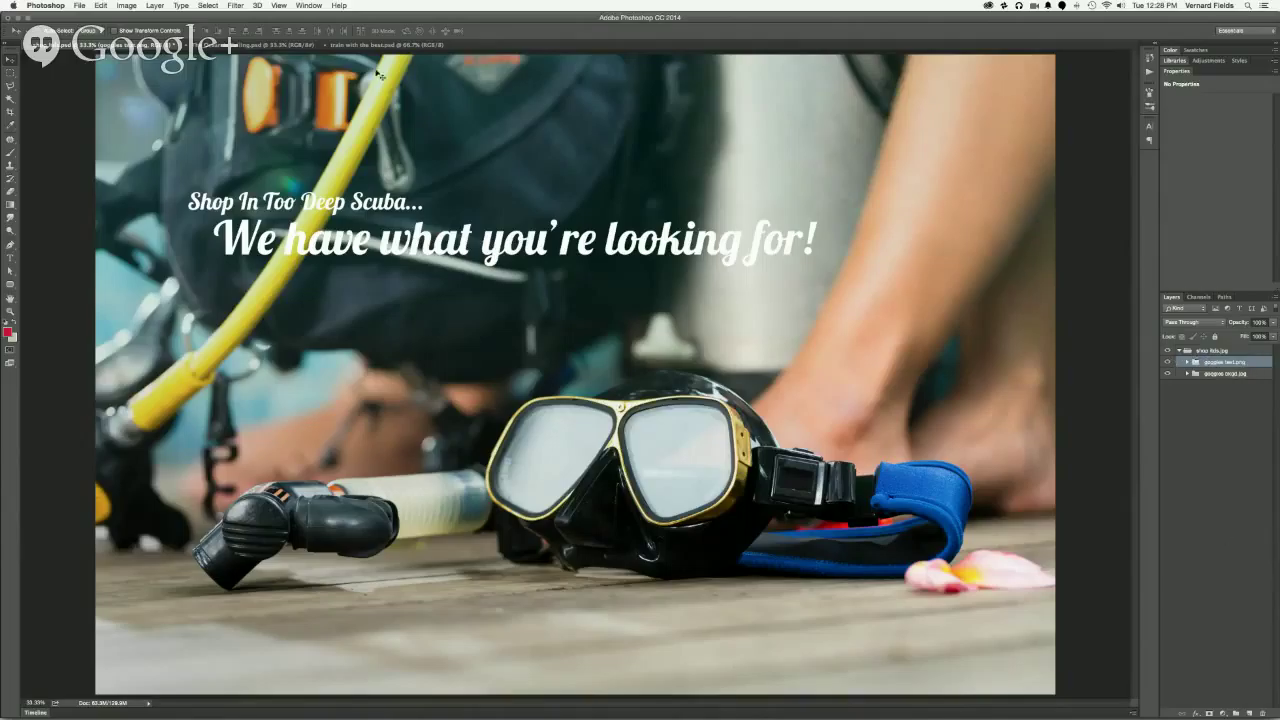
# Step: Rename Layer 0 in the The Ocean Is Calling document to beach.jpg
pyautogui.click(240, 46)
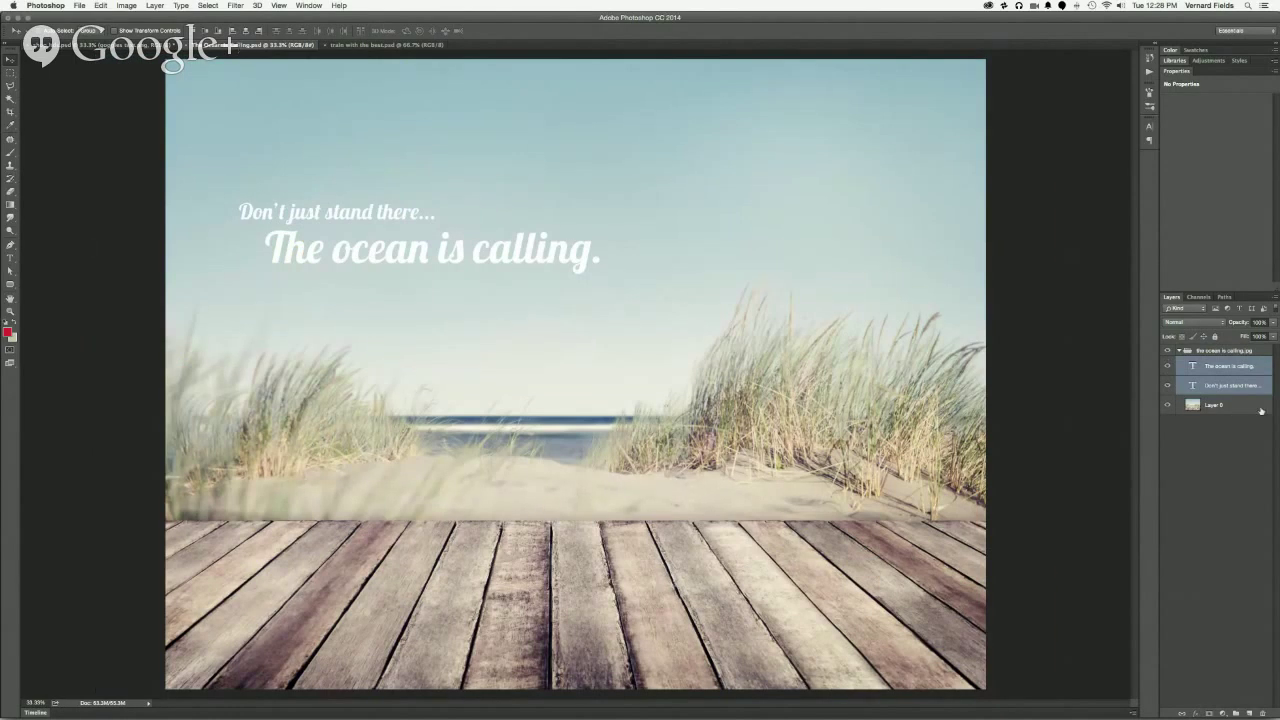
pyautogui.doubleClick(1215, 405)
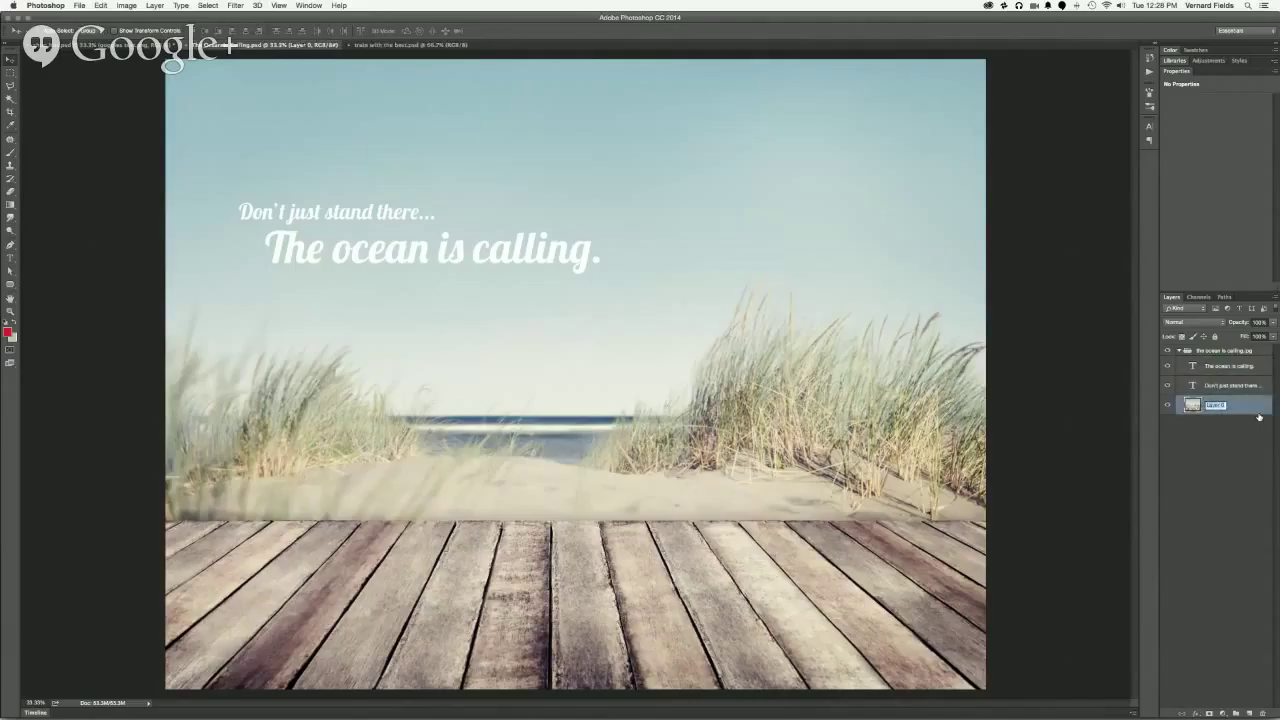
pyautogui.write('beach.jpg')
pyautogui.press('Return')
# Step: Rename the "Don't just stand there..." text layer to beach text.png
pyautogui.doubleClick(1229, 386)
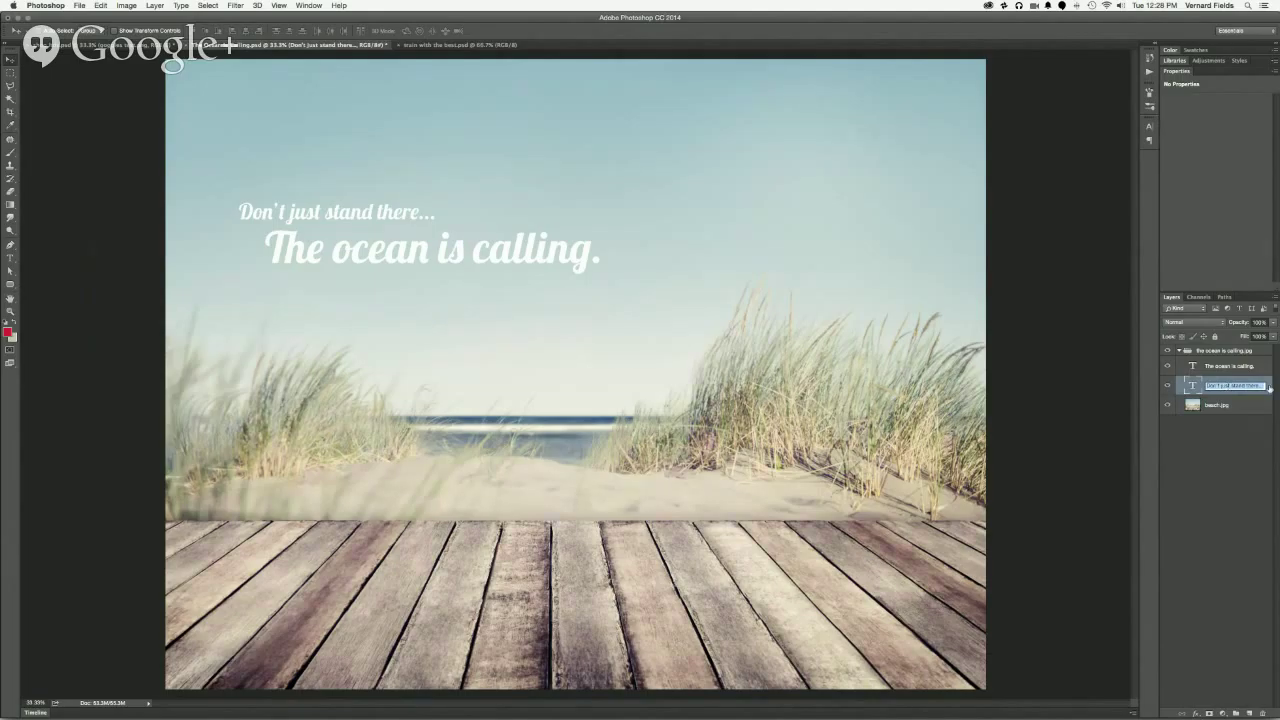
pyautogui.write('bl')
pyautogui.write('ach text')
pyautogui.write('.j')
pyautogui.write('pg')
pyautogui.press('Return')
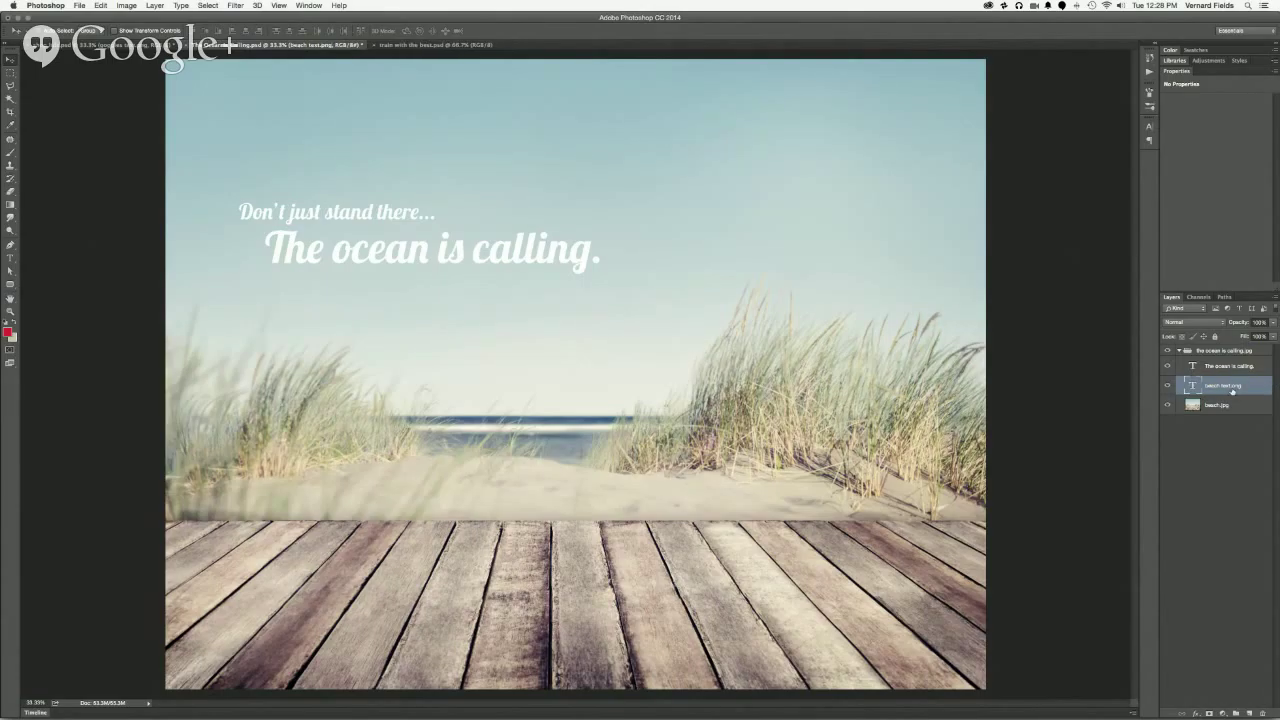
# Step: Copy the name beach text.png from the lower text layer and rename that layer back to "Don't just stand there..."
pyautogui.doubleClick(1231, 386)
pyautogui.press('super+c')
pyautogui.write('text')
pyautogui.write('t just stan')
pyautogui.write('d there')
pyautogui.write('...')
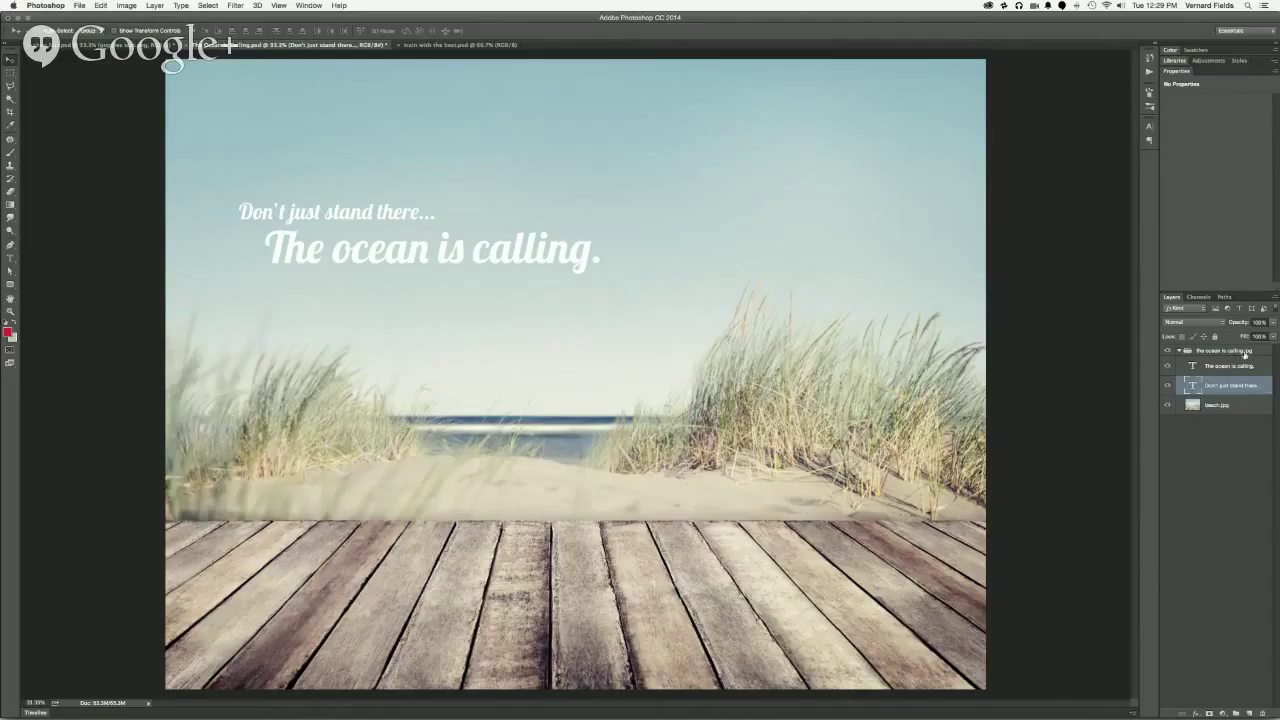
# Step: Group the two ocean text layers, name the group beach text.png, and save the document
pyautogui.click(1242, 362)
pyautogui.keyDown('shift'); pyautogui.click(1231, 390); pyautogui.keyUp('shift')
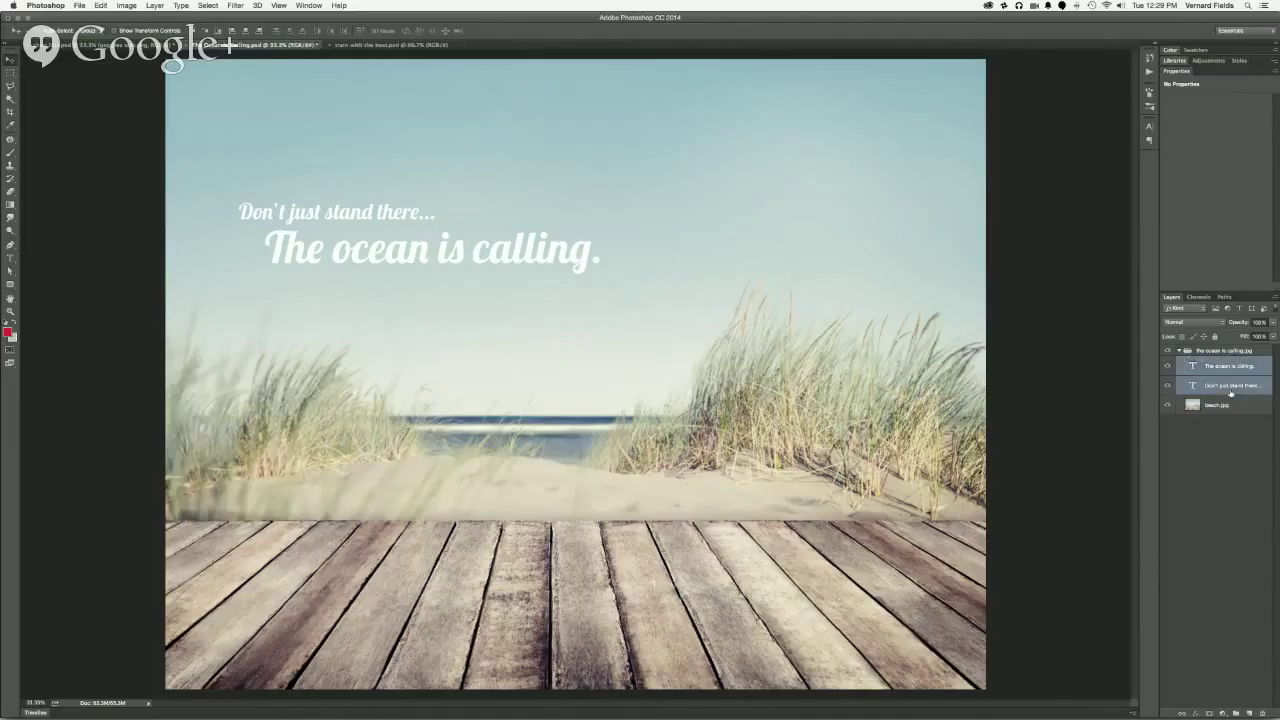
pyautogui.press('super+g')
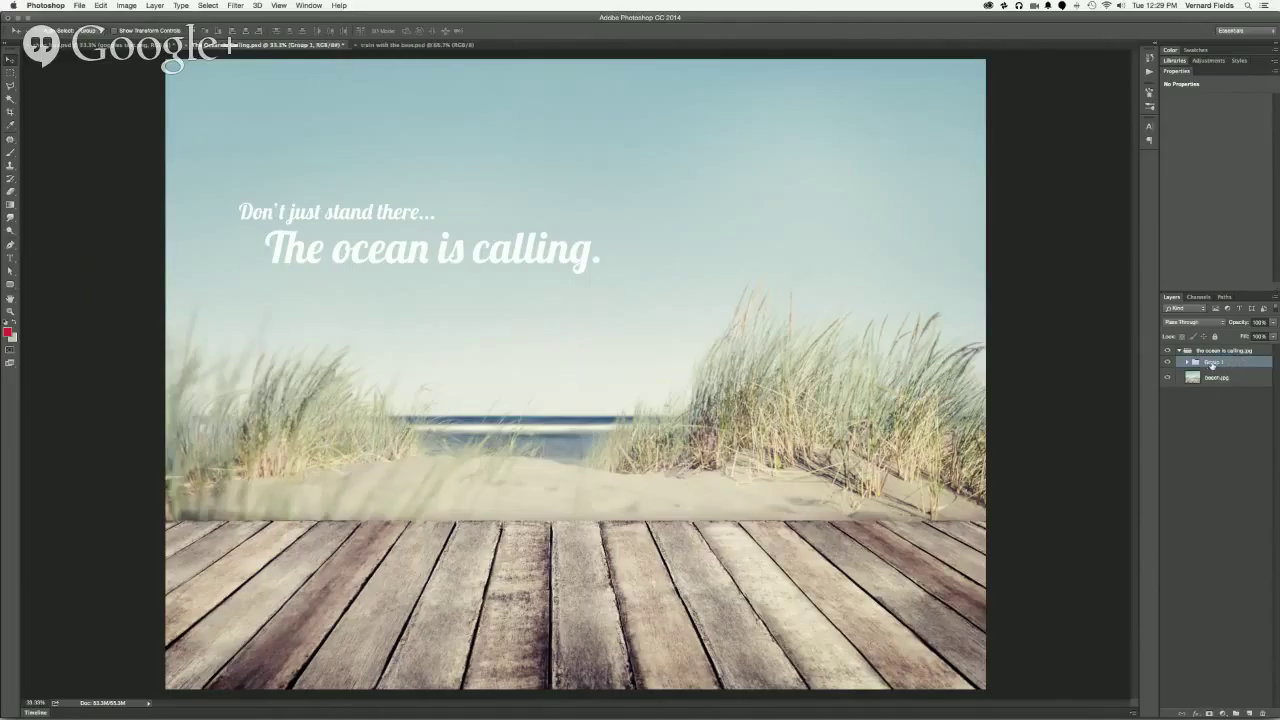
pyautogui.doubleClick(1214, 362)
pyautogui.press('super+v')
pyautogui.press('Return')
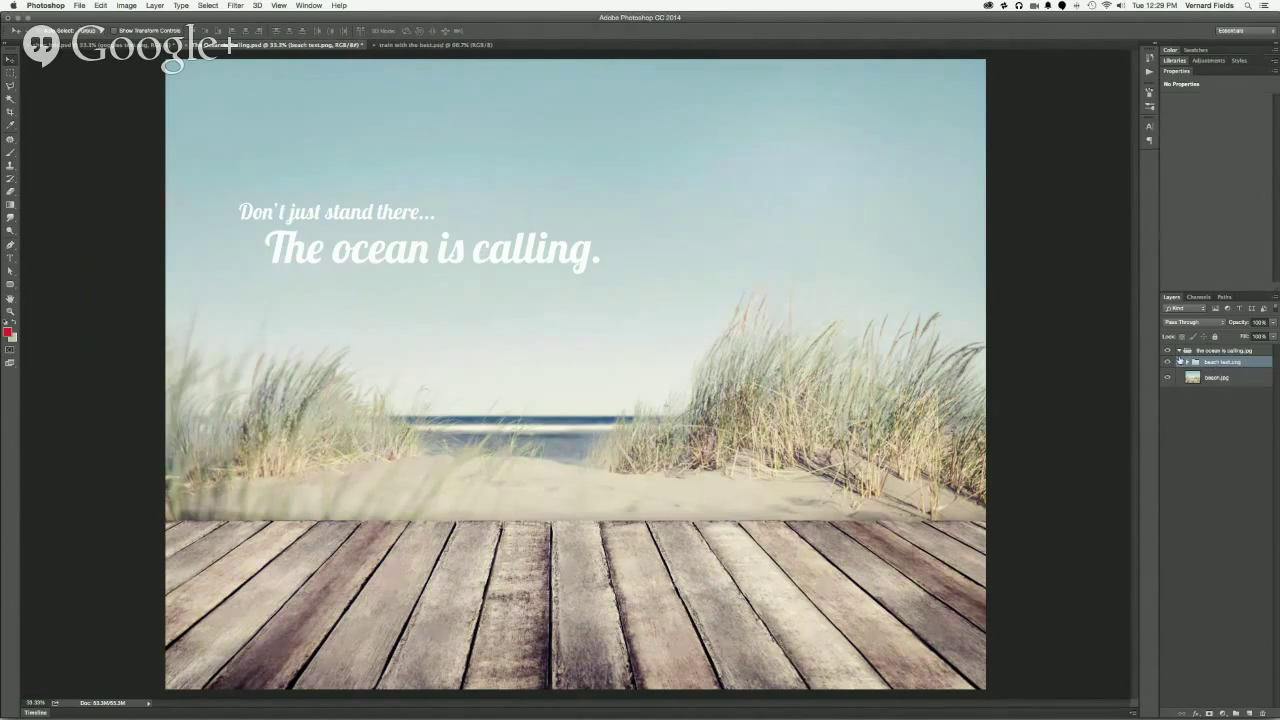
pyautogui.press('super+s')
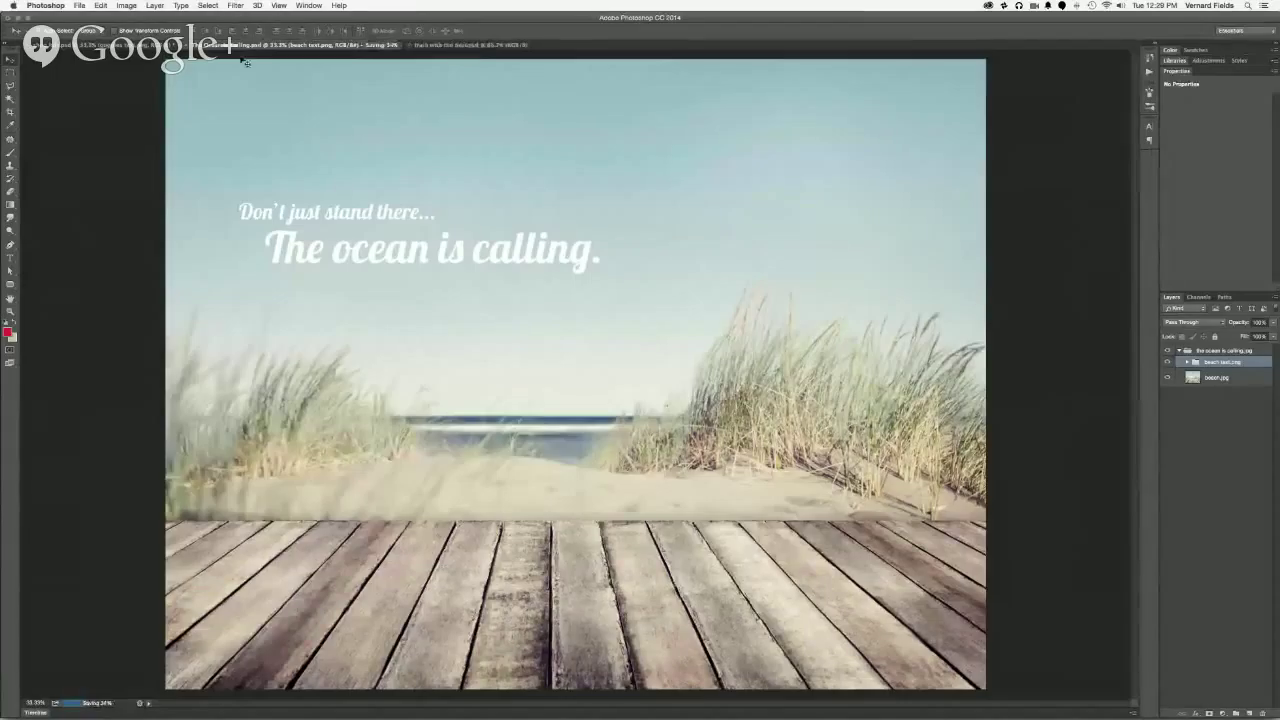
# Step: In the train with the best document, group the two text layers and name the group train text.png
pyautogui.hotkey('ctrl', 'Tab')
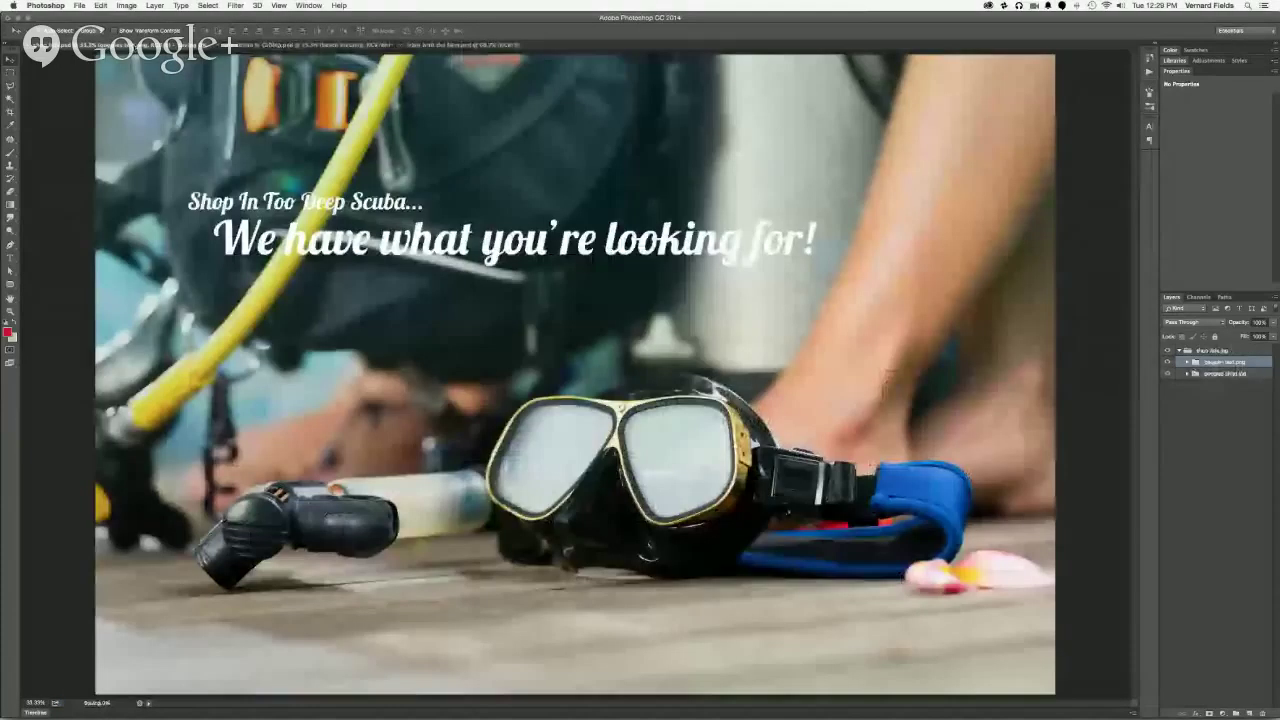
pyautogui.hotkey('ctrl', 'Tab')
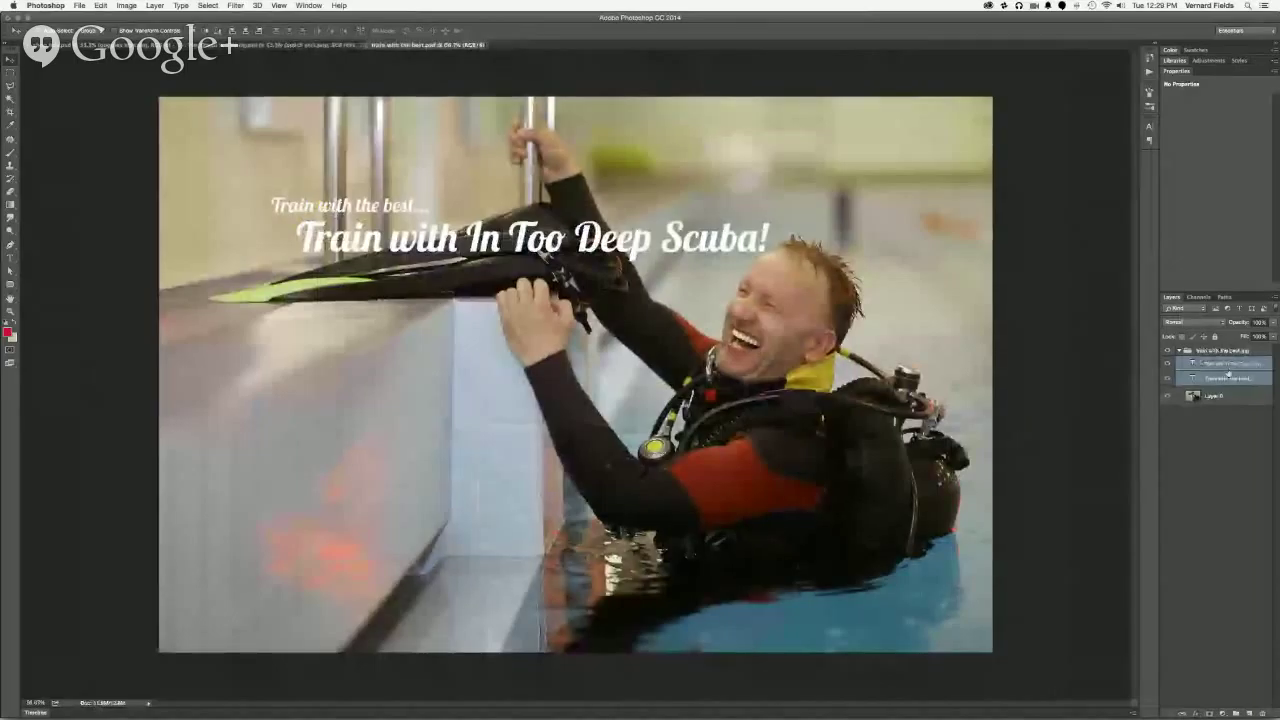
pyautogui.press('super+g')
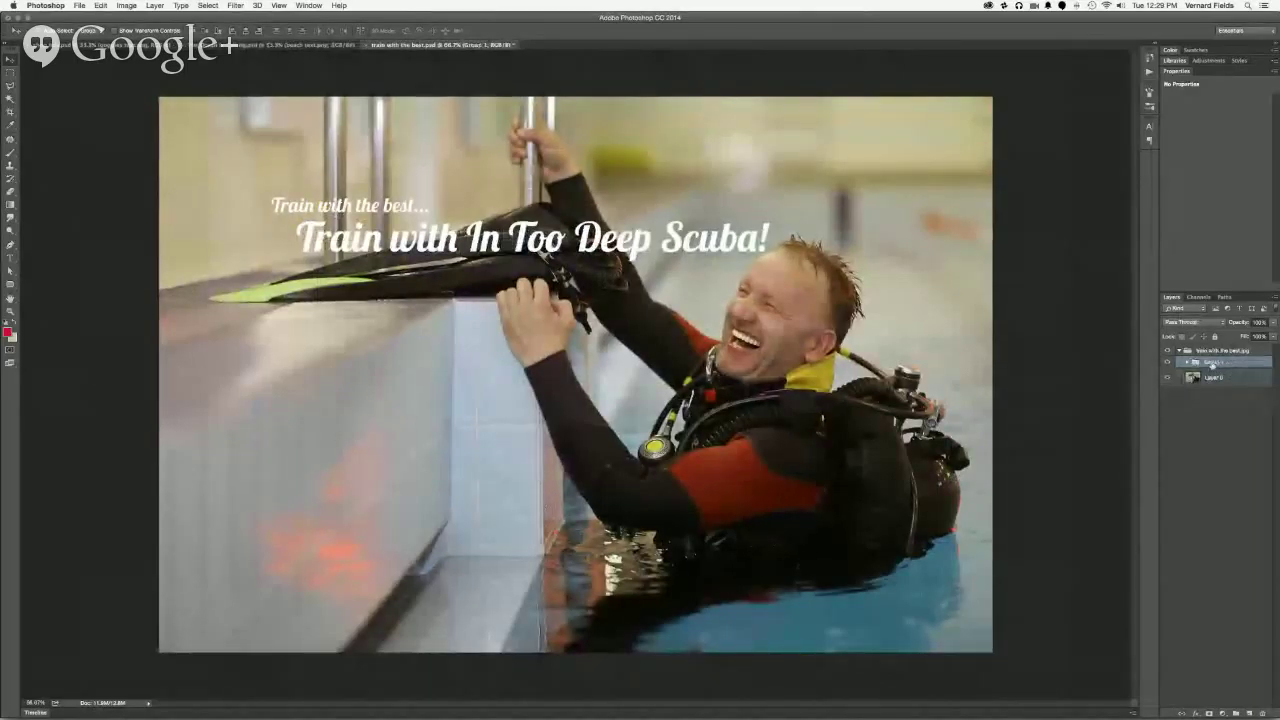
pyautogui.doubleClick(1212, 363)
pyautogui.write('Te')
pyautogui.write('xt')
pyautogui.write(' Group')
pyautogui.press('Return')
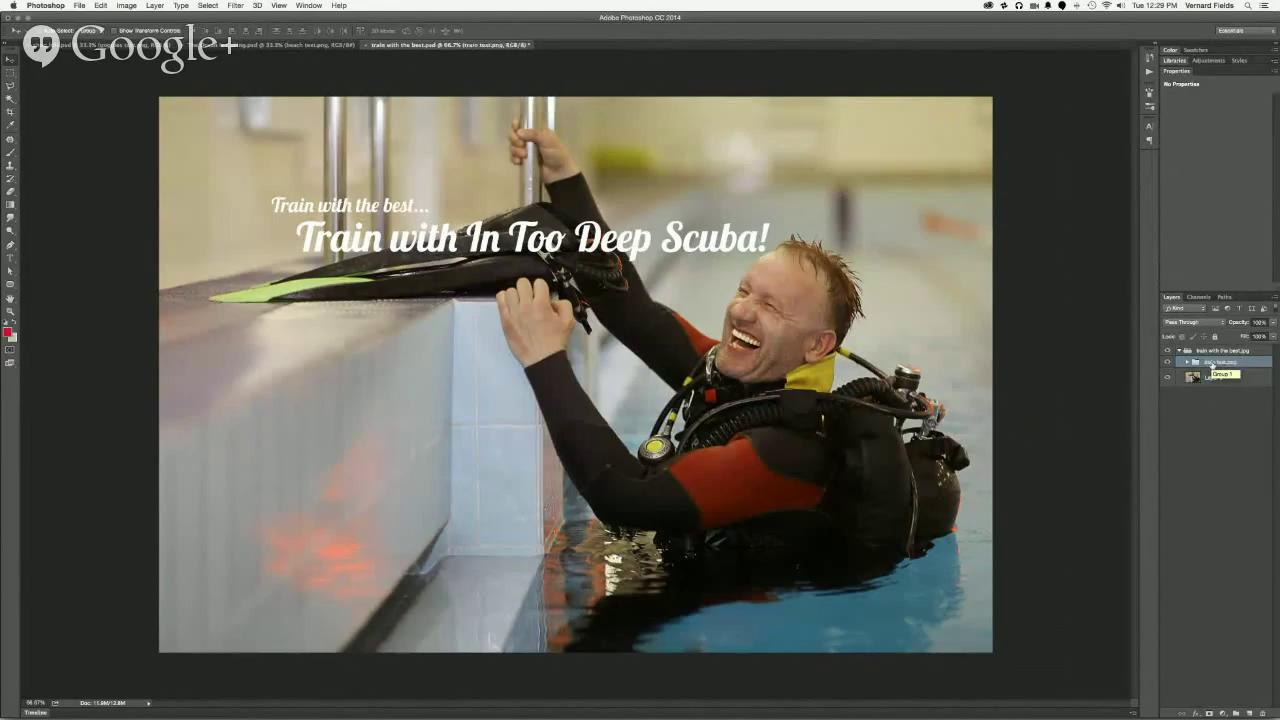
# Step: Rename Layer 0 in the train with the best document to train bkgd.jpg
pyautogui.doubleClick(1215, 377)
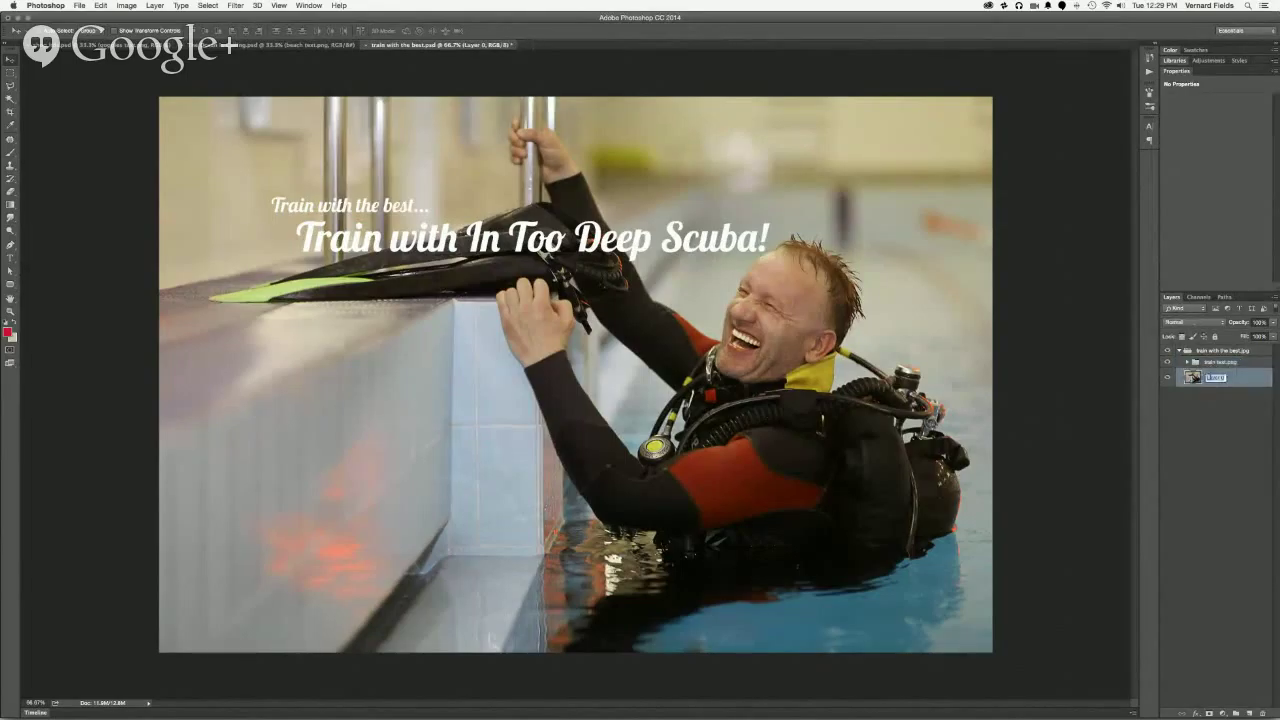
pyautogui.write('Backgroun')
pyautogui.press('BackSpace')
pyautogui.press('BackSpace')
pyautogui.press('BackSpace')
pyautogui.press('BackSpace')
pyautogui.press('BackSpace')
pyautogui.write('grd.jpg')
pyautogui.press('Return')
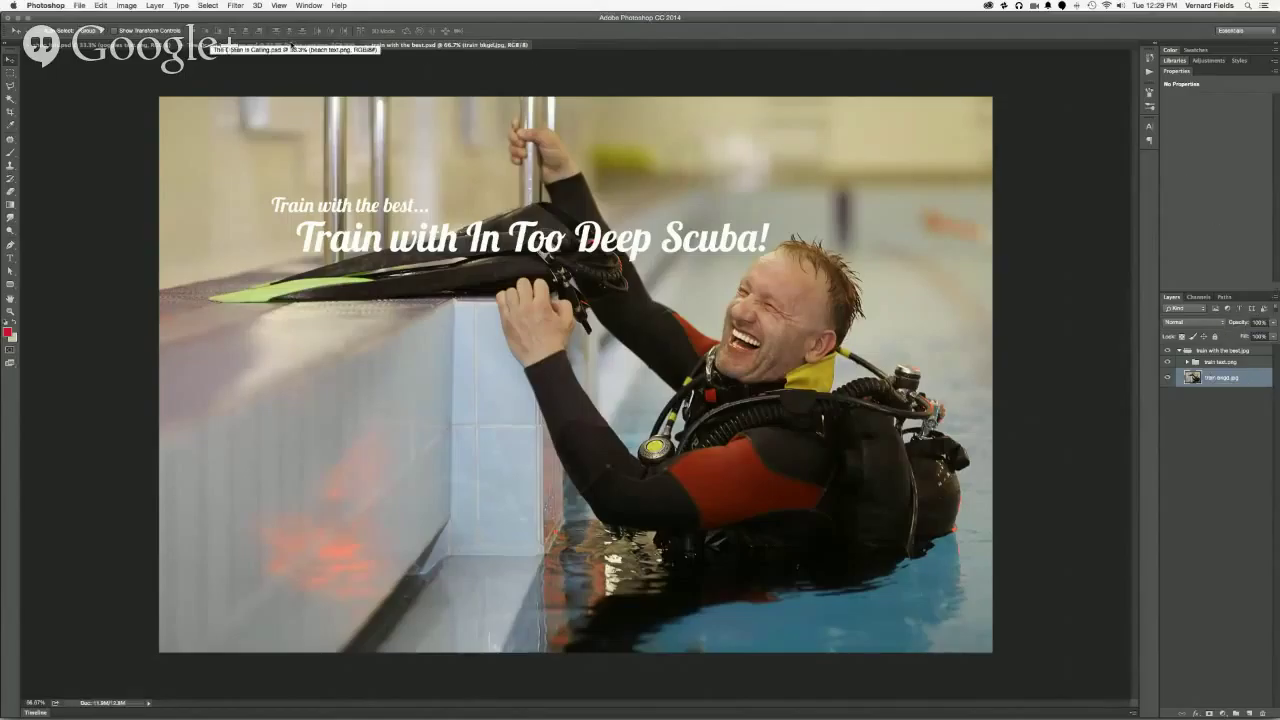
# Step: Rename the beach.jpg layer in The Ocean is Calling document to beach bkgd.jpg and save the document
pyautogui.click(290, 46)
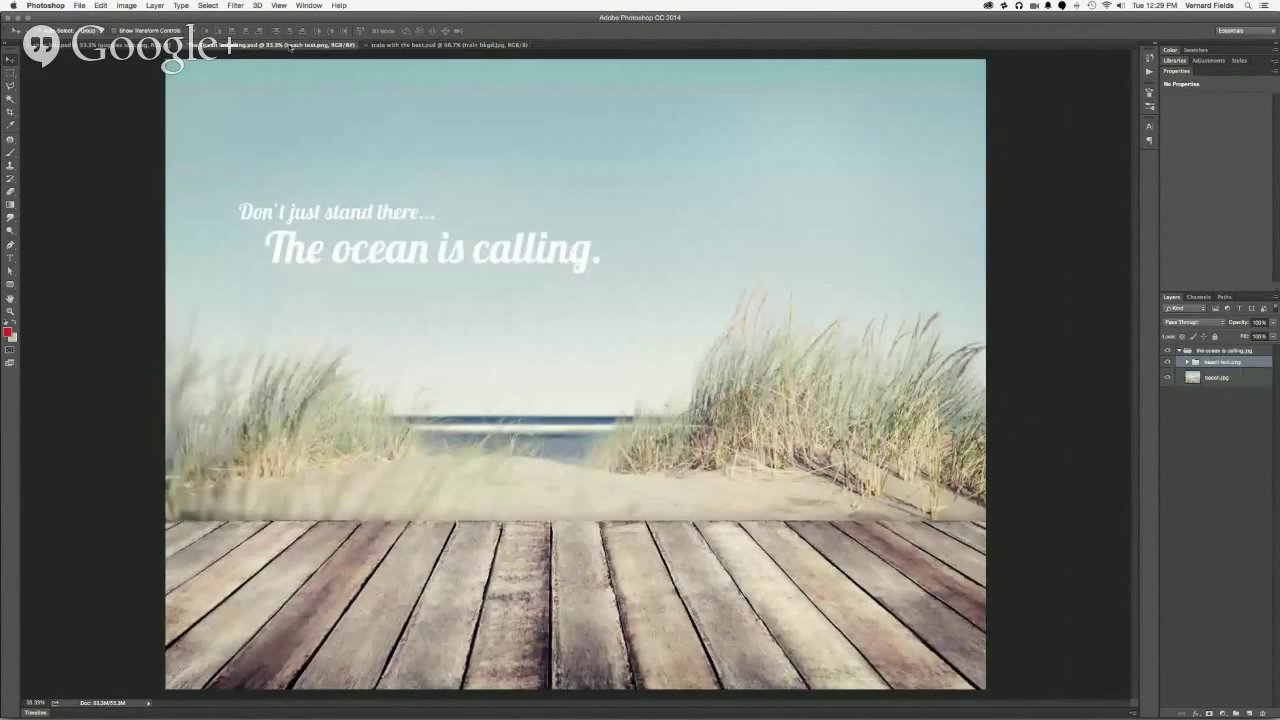
pyautogui.doubleClick(1218, 378)
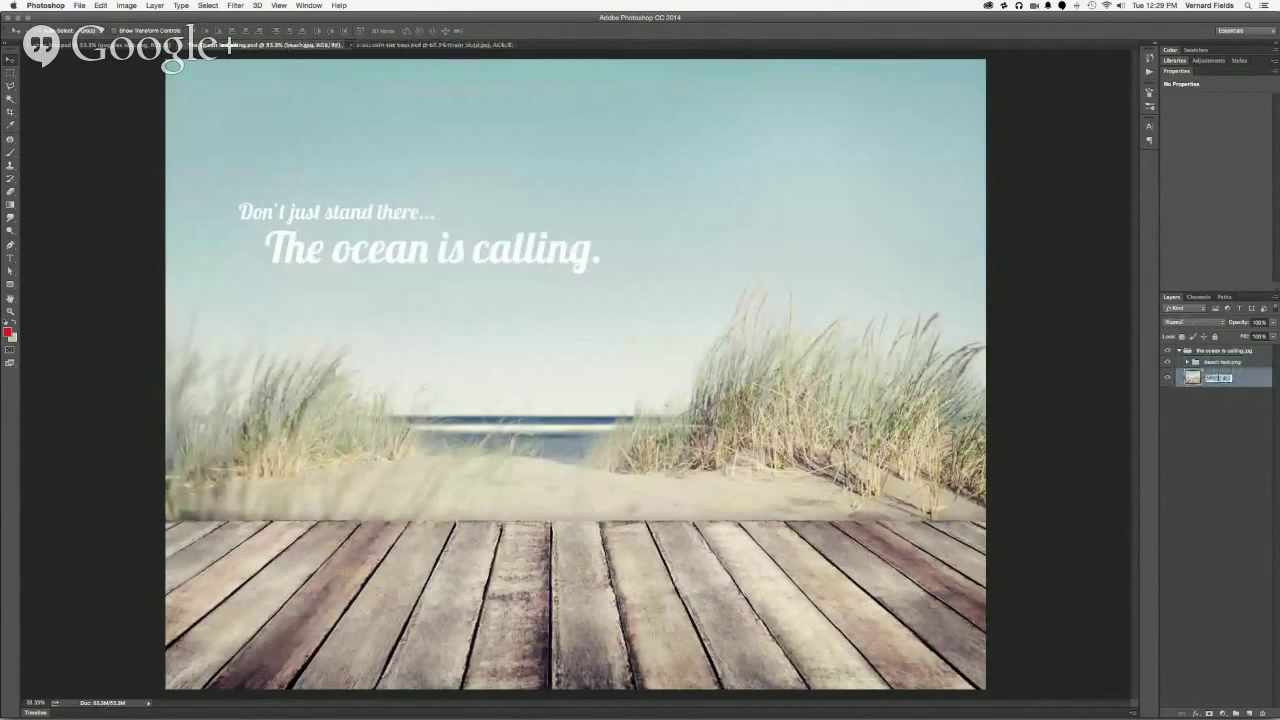
pyautogui.press('Right')
pyautogui.write('_bg')
pyautogui.press('BackSpace')
pyautogui.write('kgd')
pyautogui.press('Return')
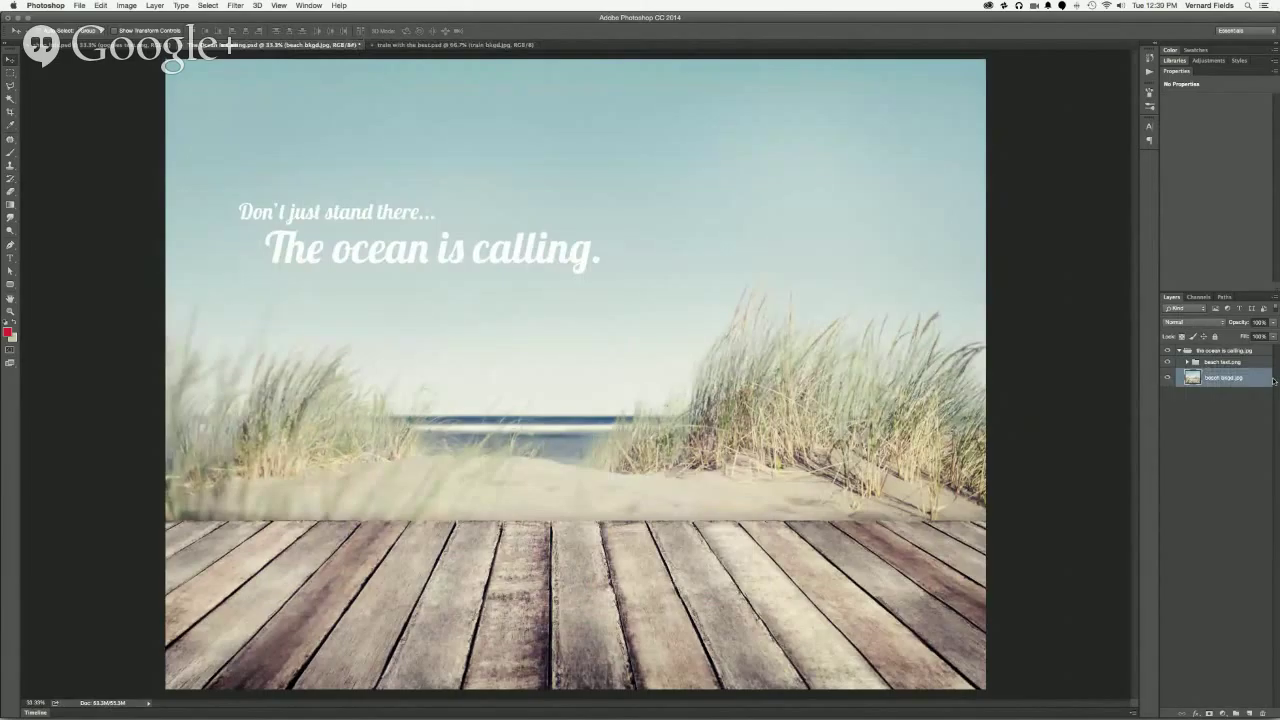
pyautogui.hotkey('ctrl', 's')
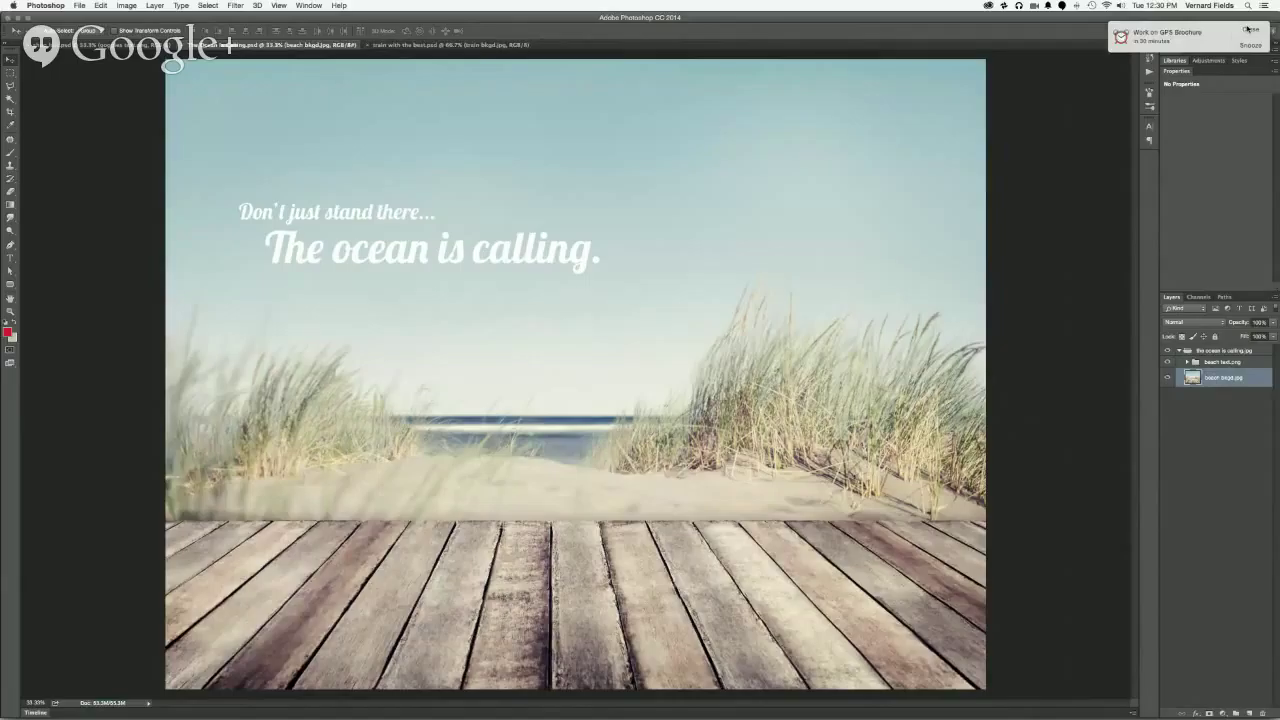
pyautogui.click(1247, 29)
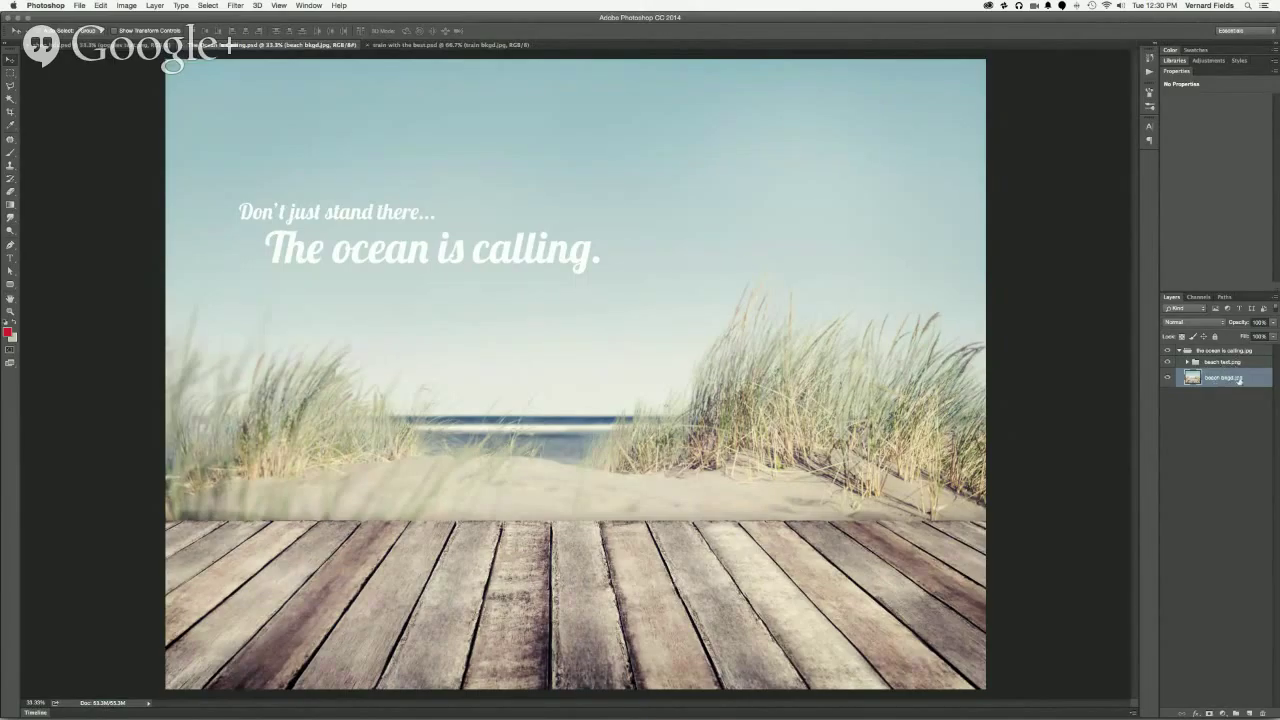
pyautogui.click(152, 47)
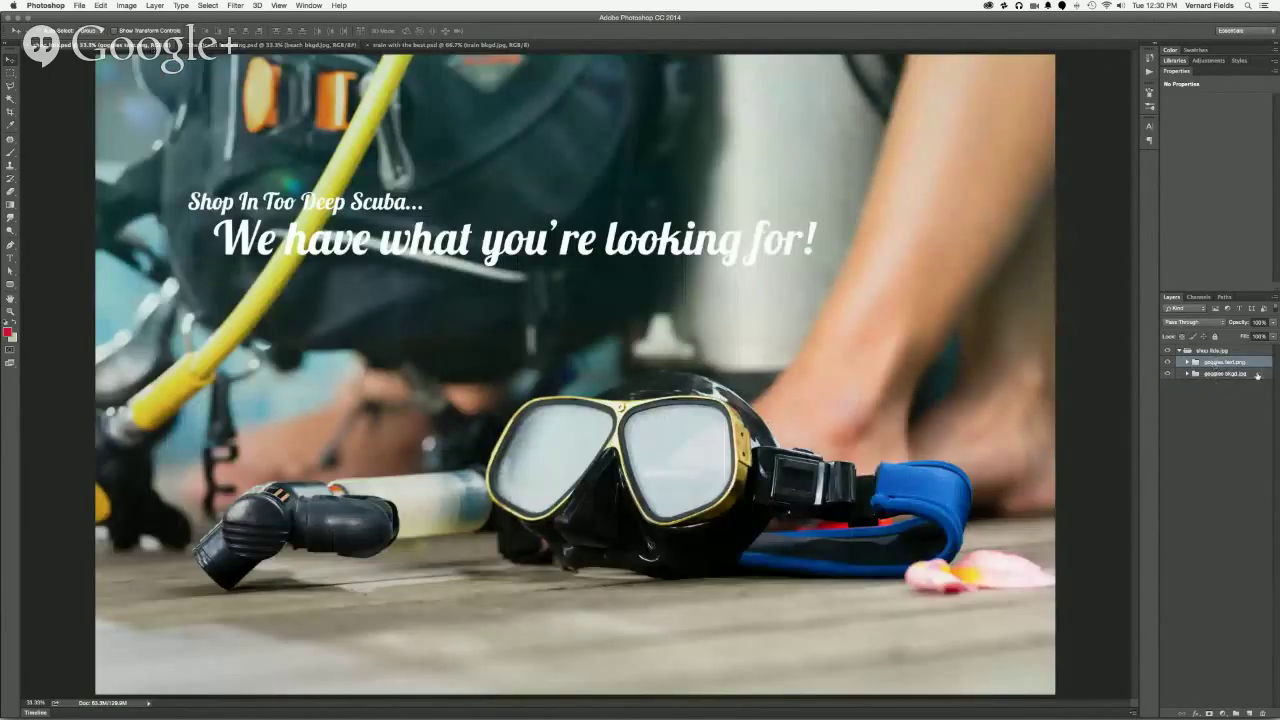
pyautogui.click(487, 44)
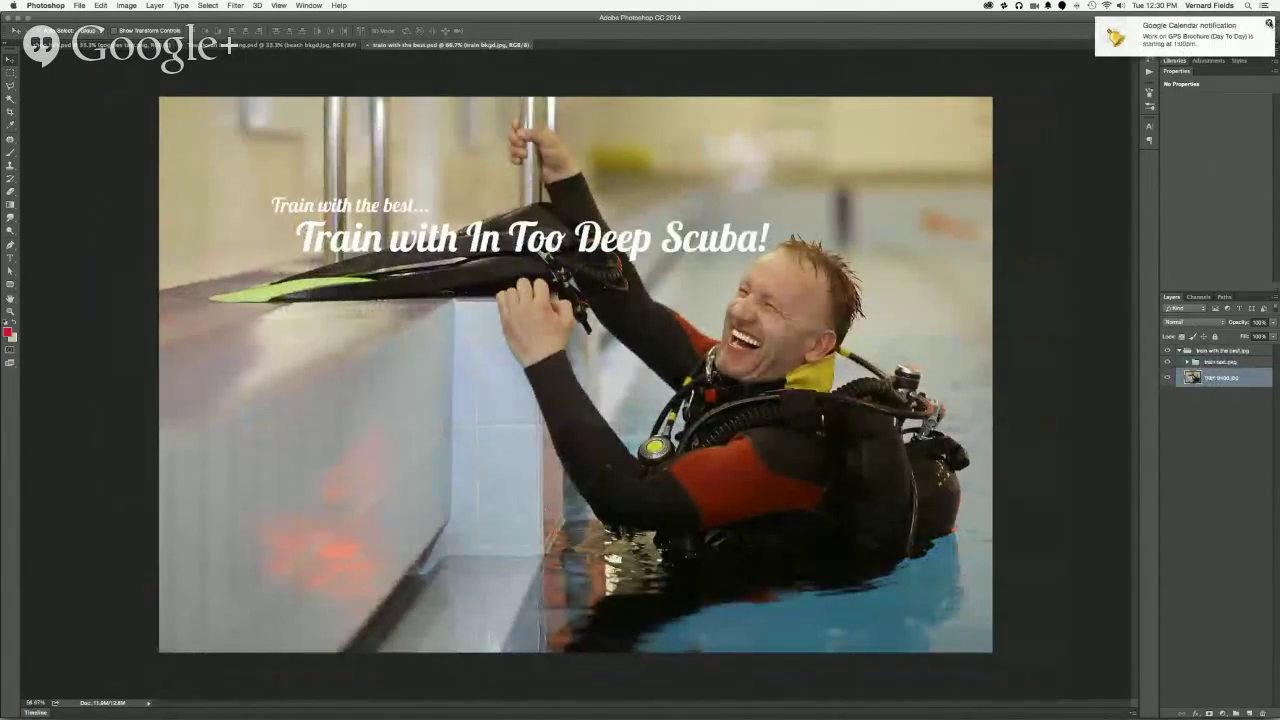
pyautogui.click(1269, 22)
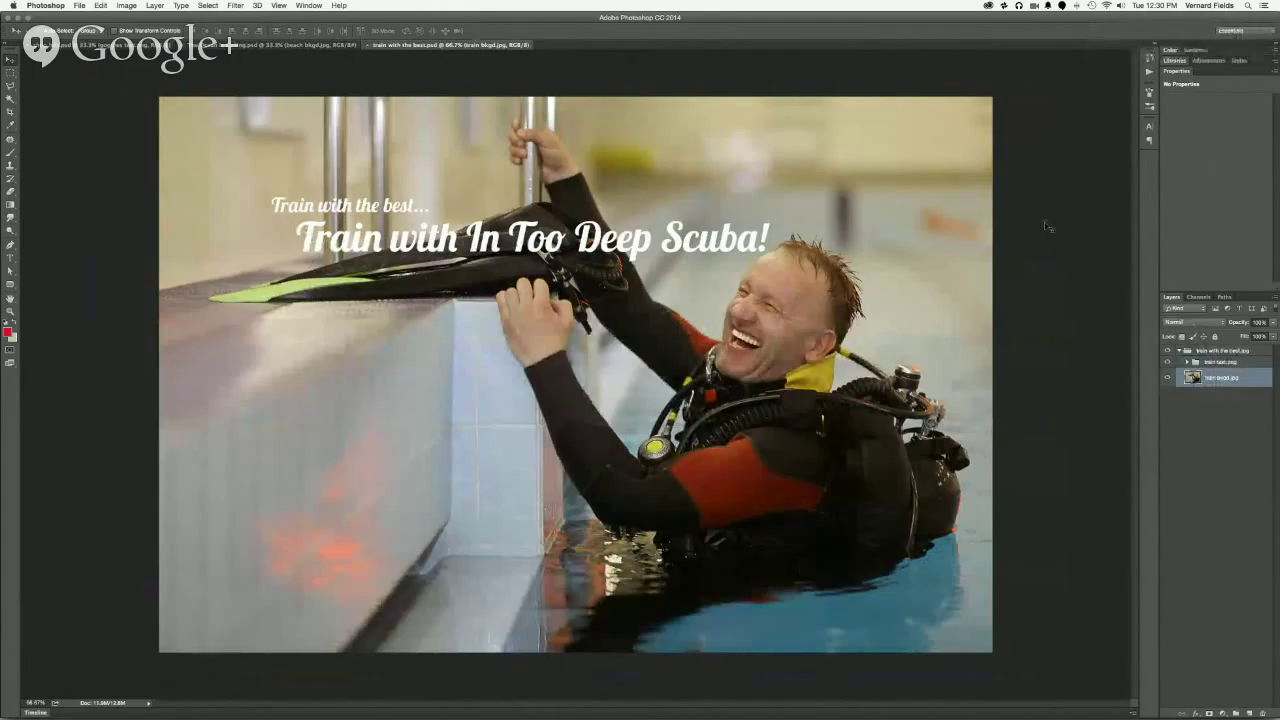
# Step: Switch to Adobe Muse and show the Widgets Library
pyautogui.press('super+Tab')
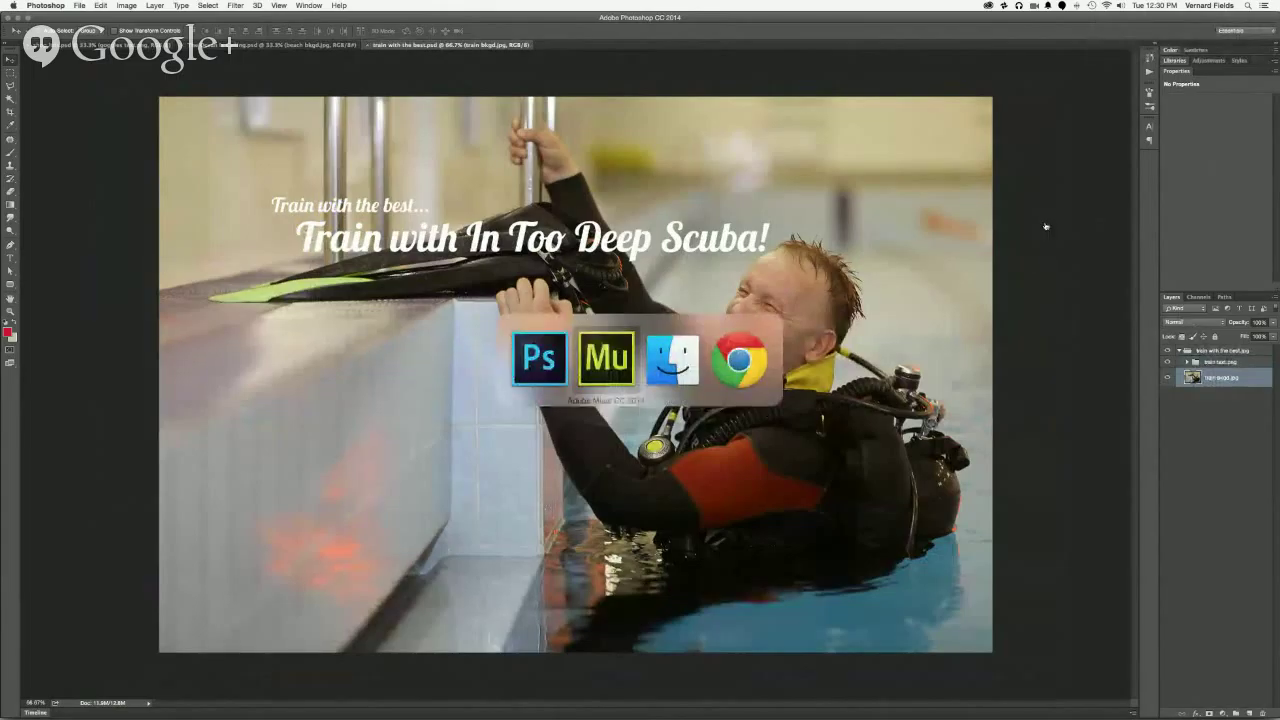
pyautogui.press('super+Tab')
pyautogui.press('super+shift+Tab')
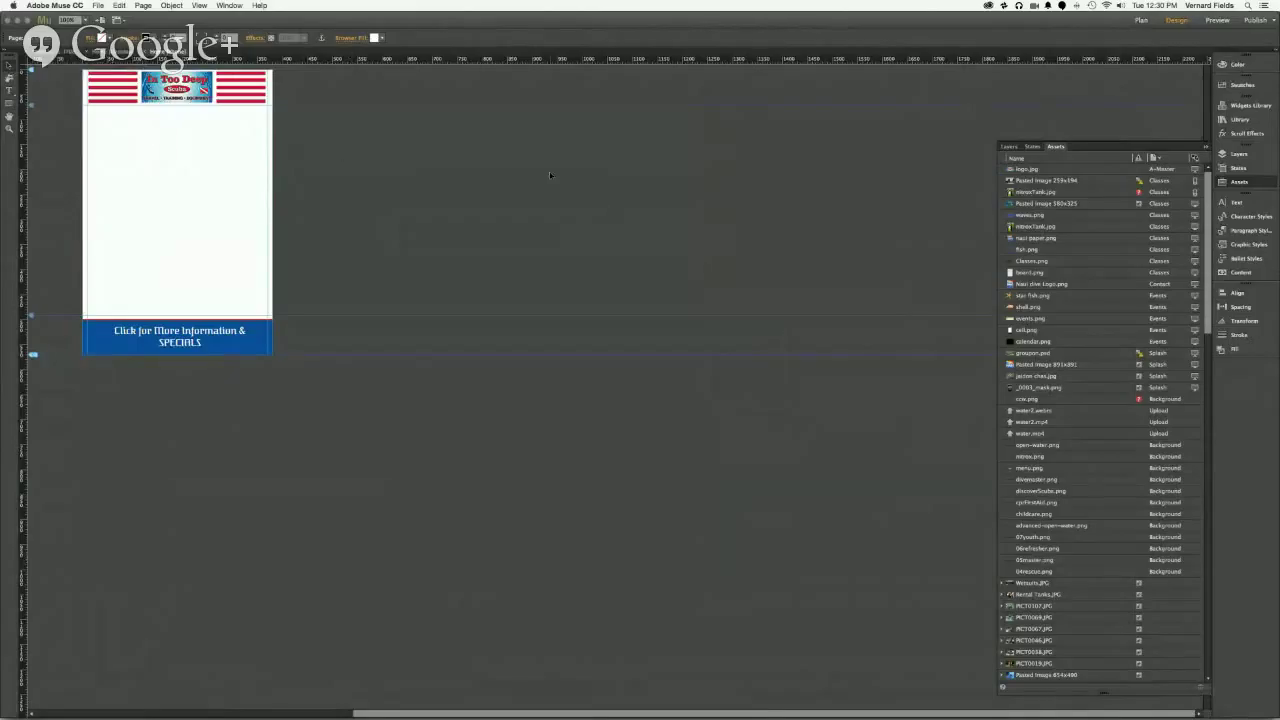
pyautogui.click(1257, 186)
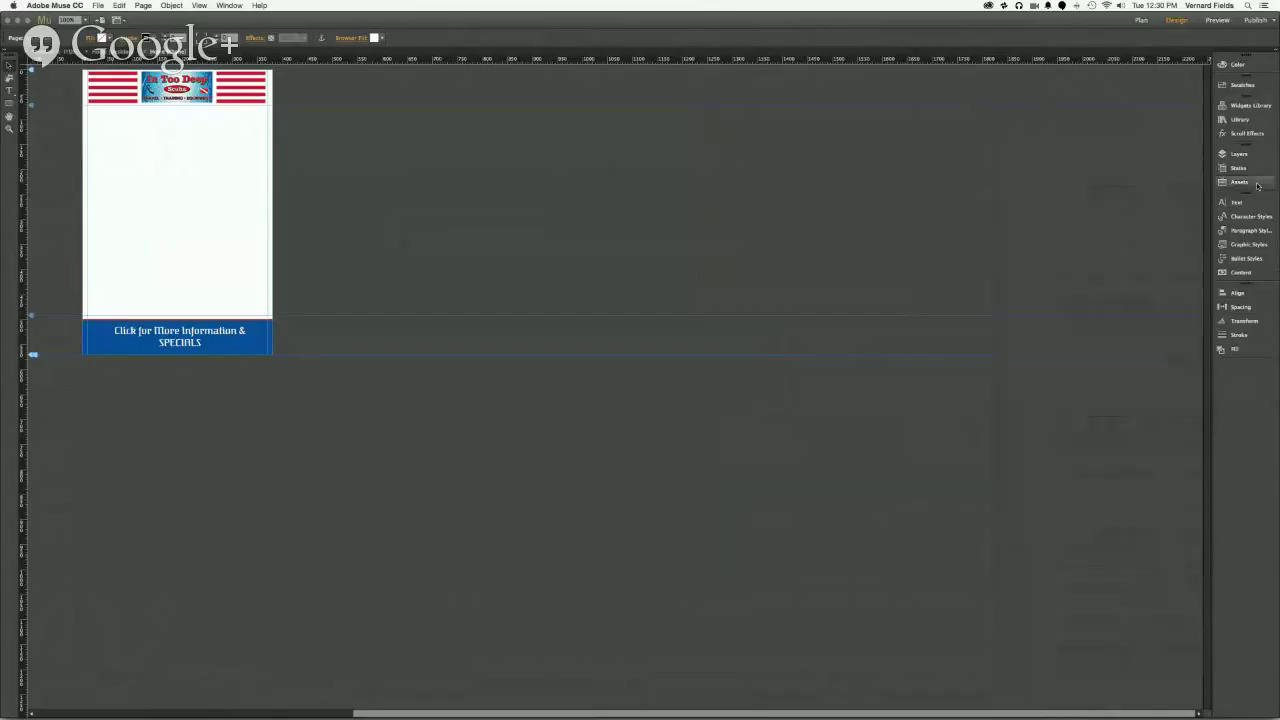
pyautogui.click(1245, 155)
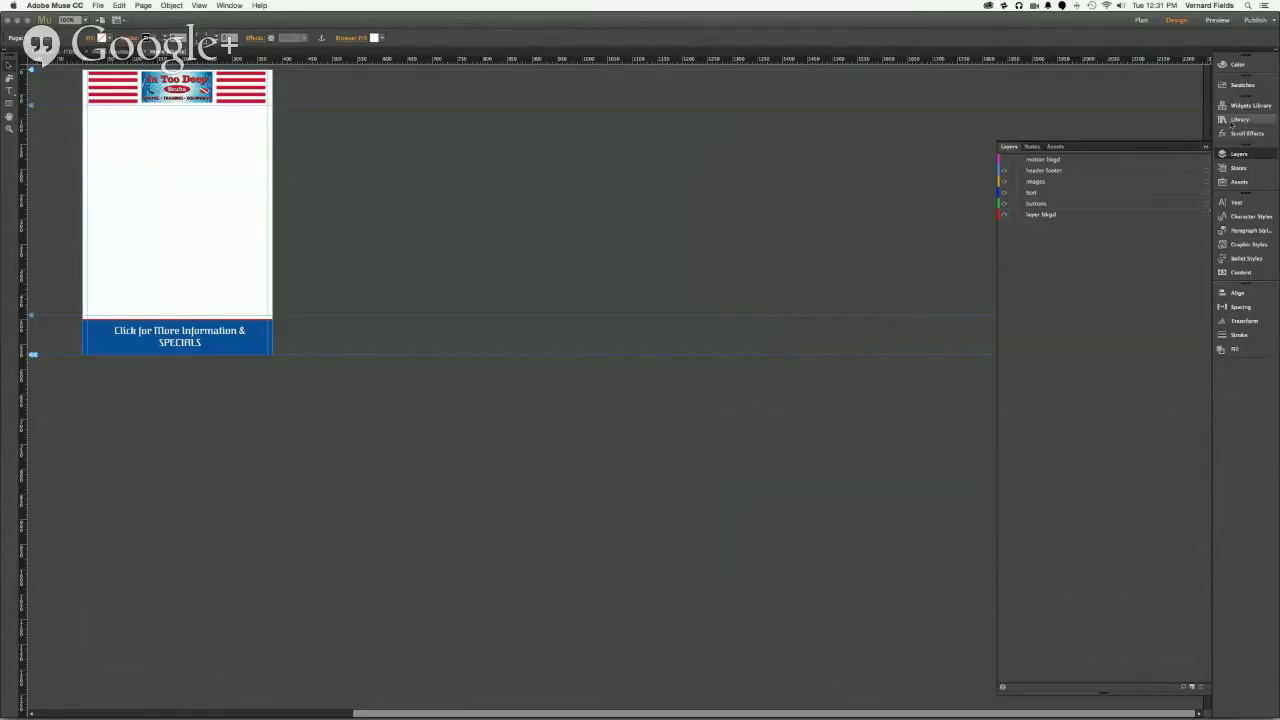
pyautogui.click(1245, 105)
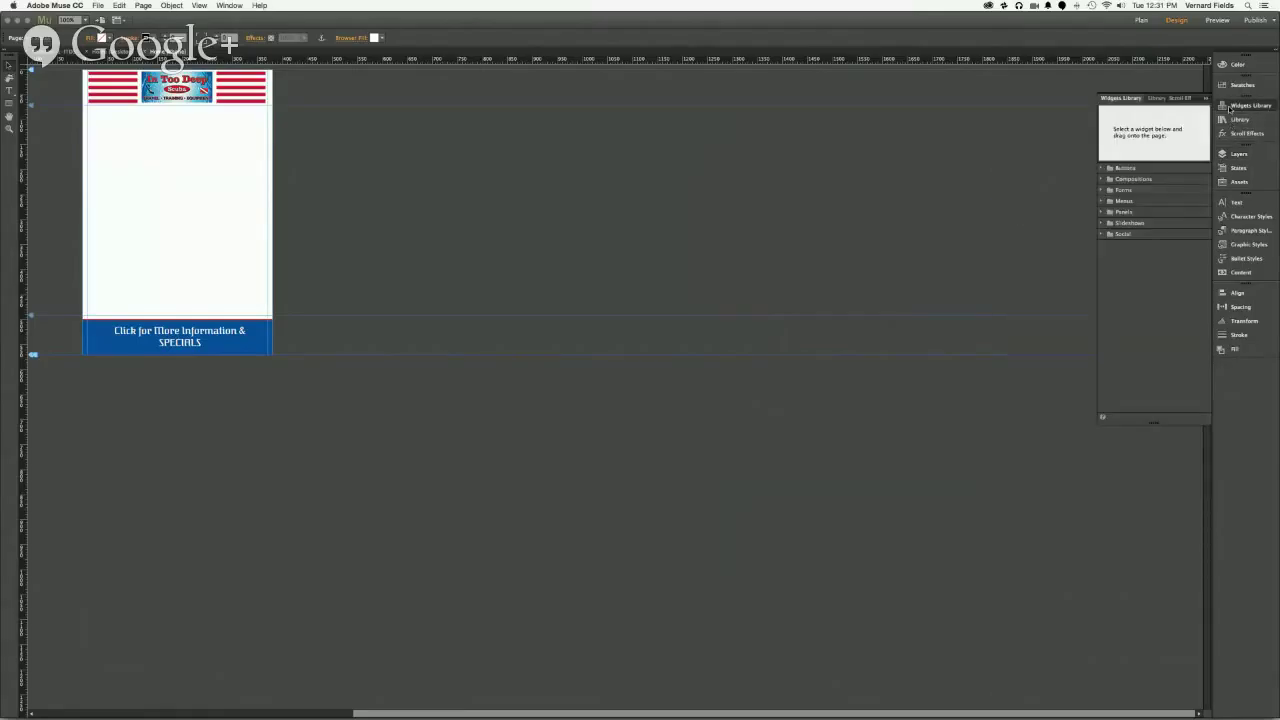
# Step: Place a Fullscreen slideshow widget from the Slideshows category on the page
pyautogui.click(1103, 201)
pyautogui.click(1103, 201)
pyautogui.click(1102, 223)
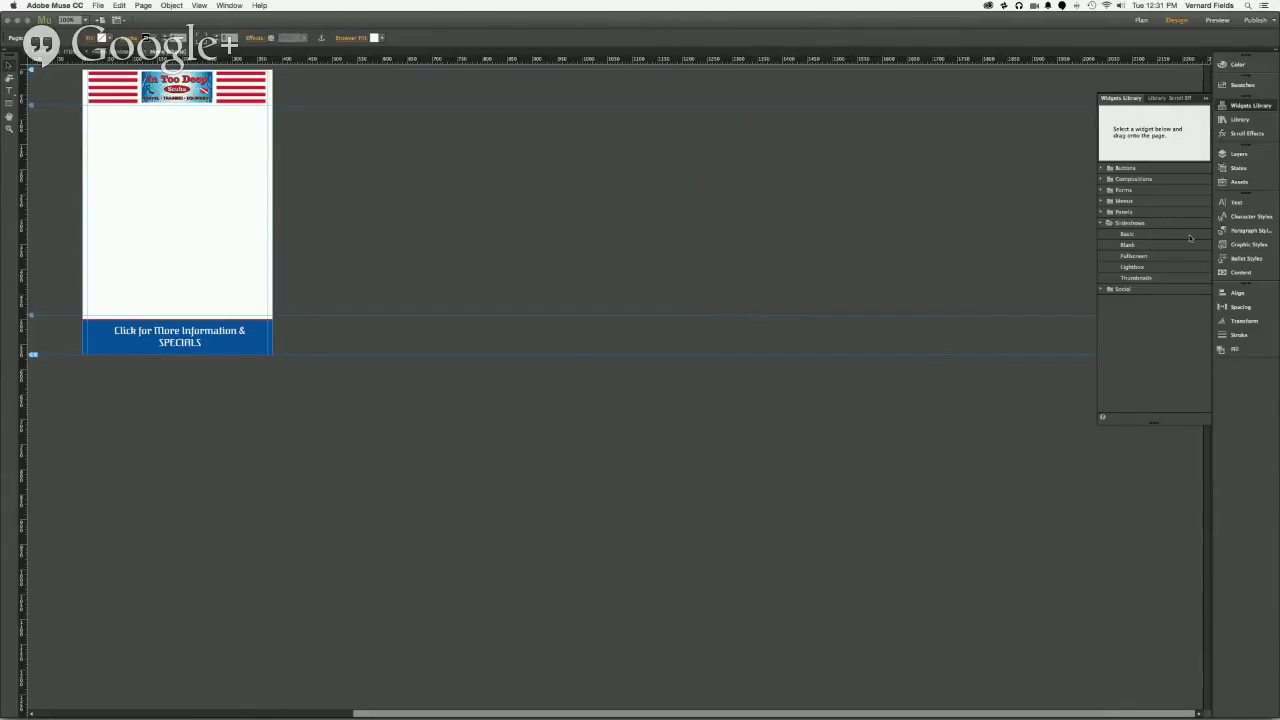
pyautogui.click(1127, 235)
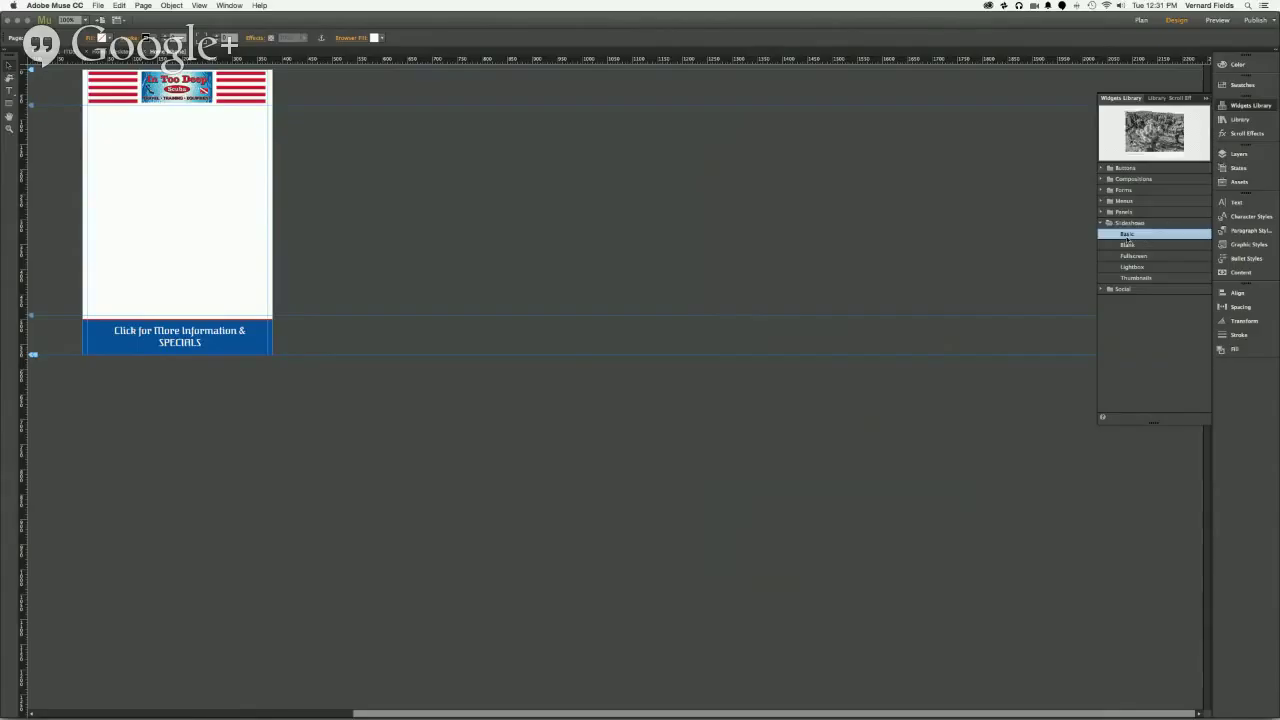
pyautogui.click(1130, 257)
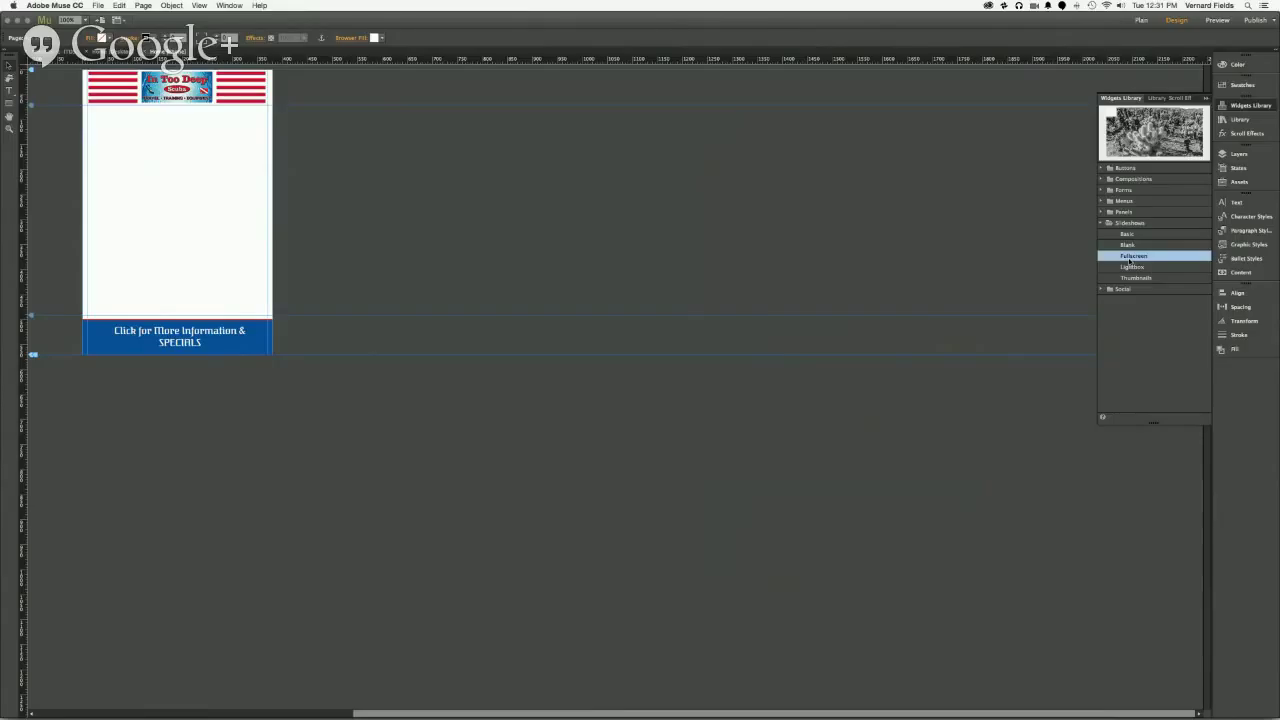
pyautogui.moveTo(1130, 262); pyautogui.dragTo(162, 199)
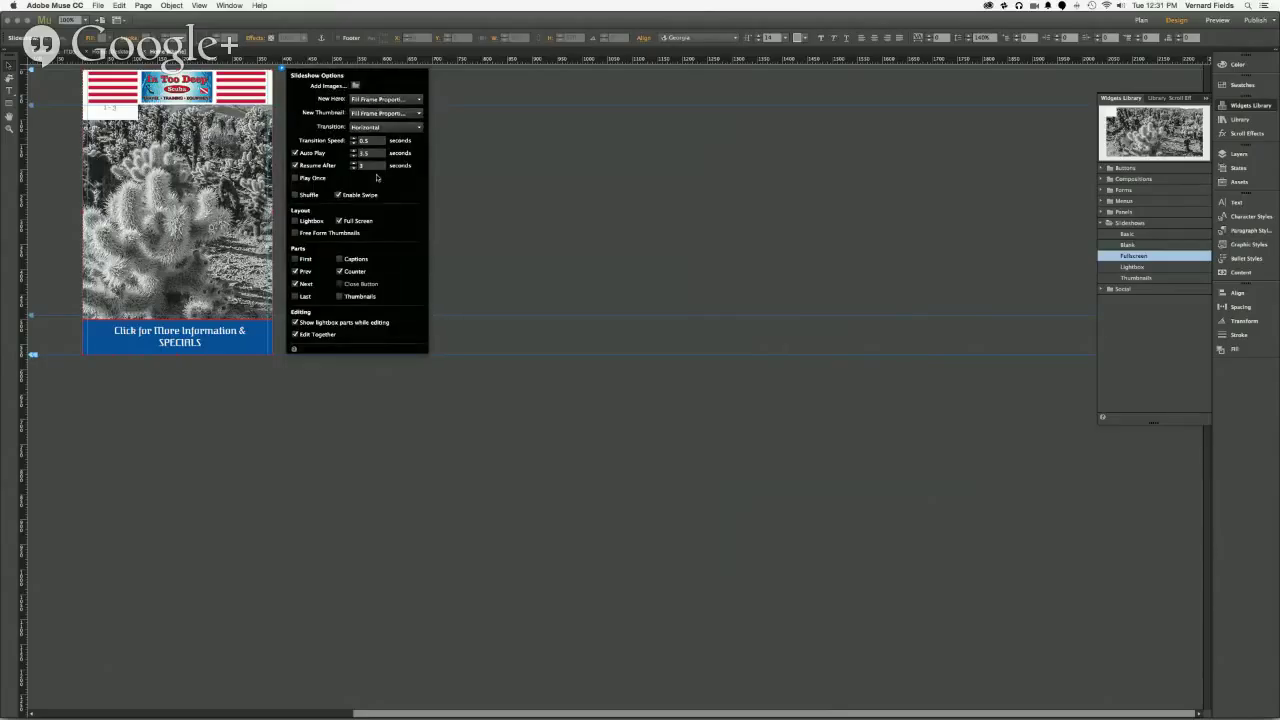
# Step: Preview the images in the shop itds-assets folder and add goggles bkgd.jpg to the fullscreen slideshow
pyautogui.click(355, 86)
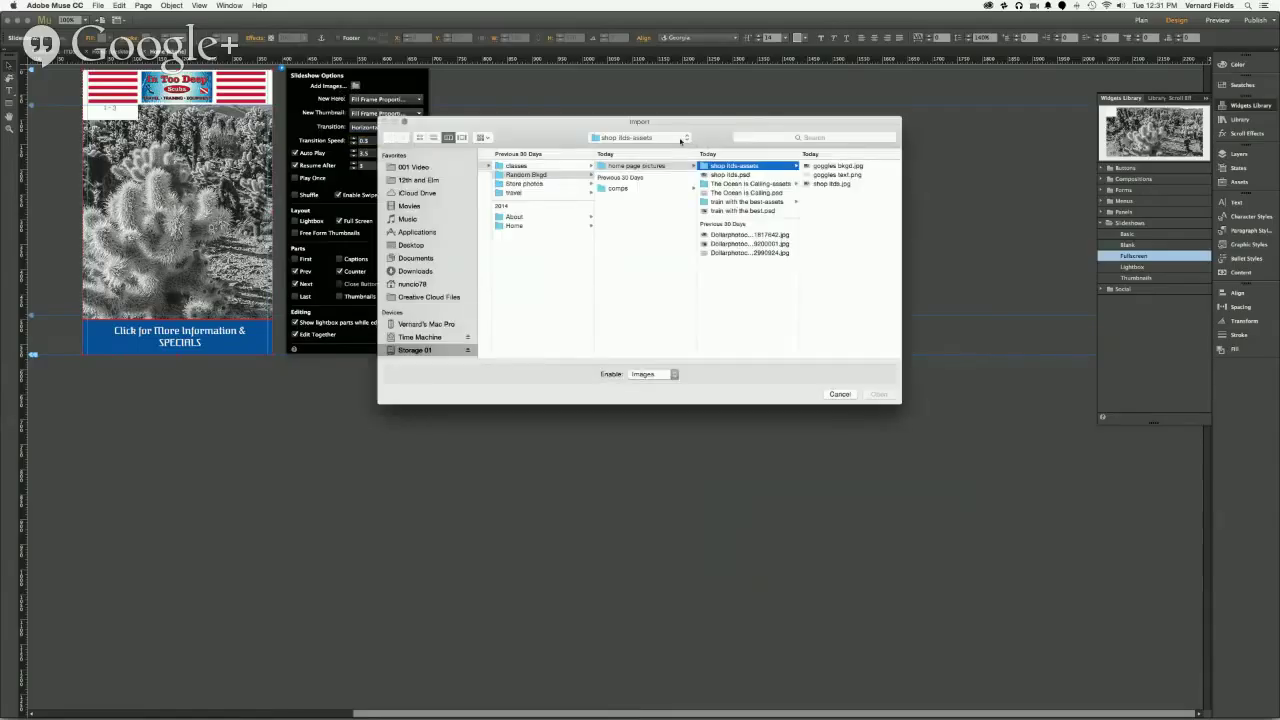
pyautogui.click(838, 174)
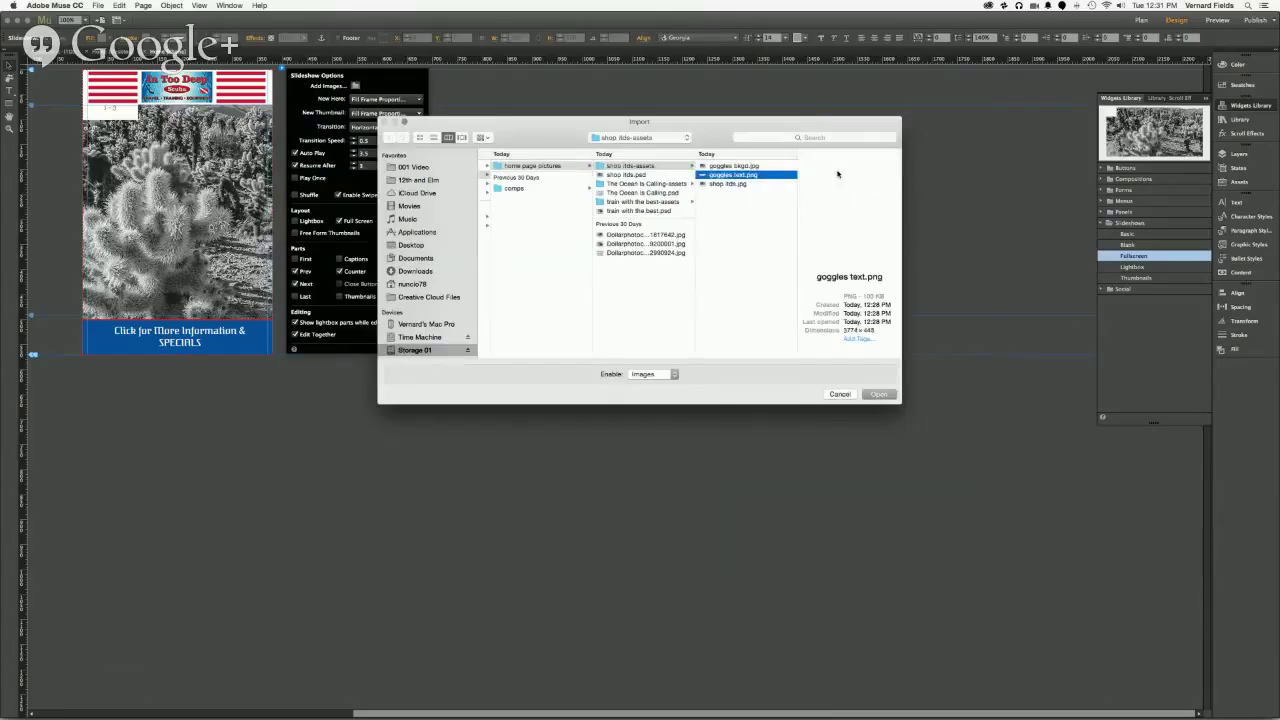
pyautogui.click(775, 166)
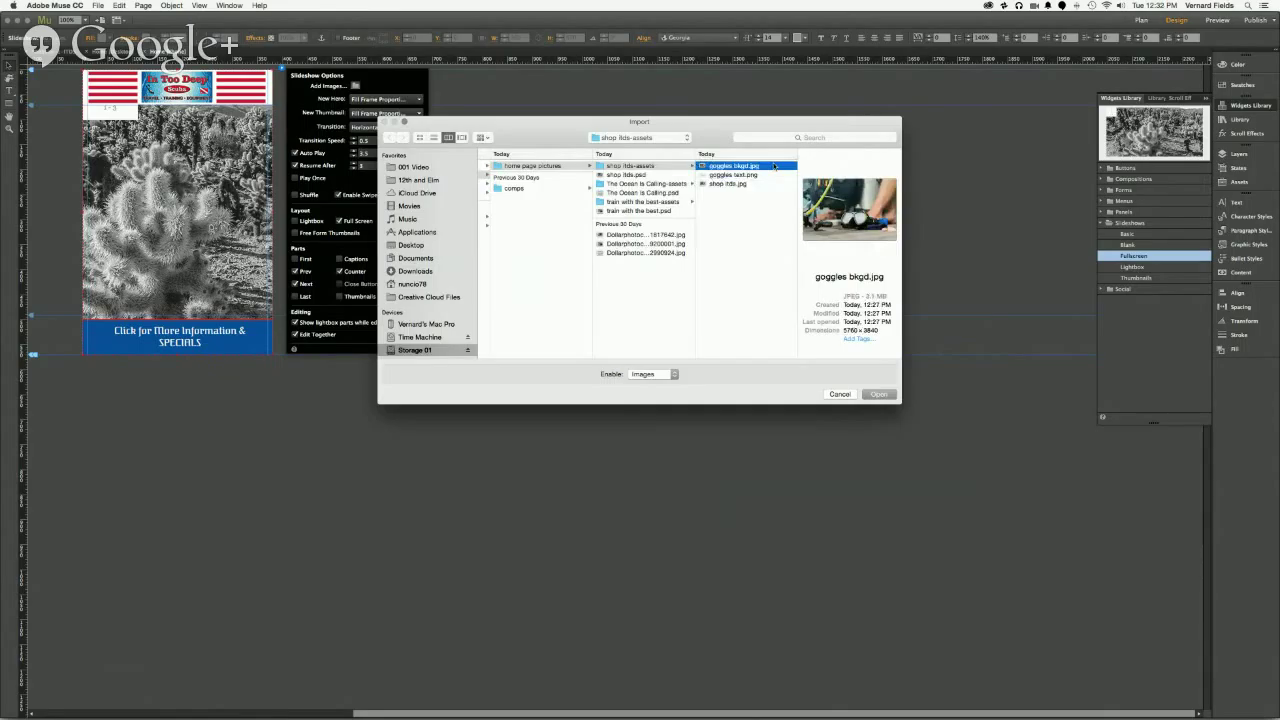
pyautogui.press('space')
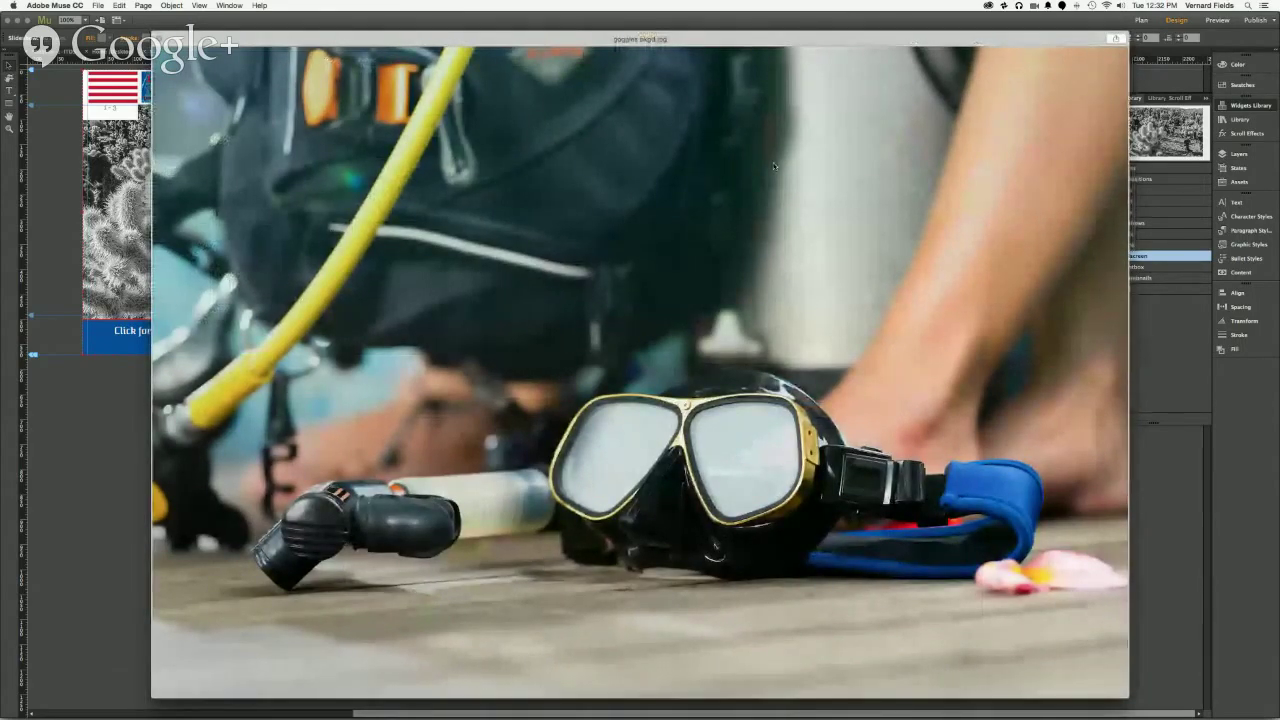
pyautogui.press('Down')
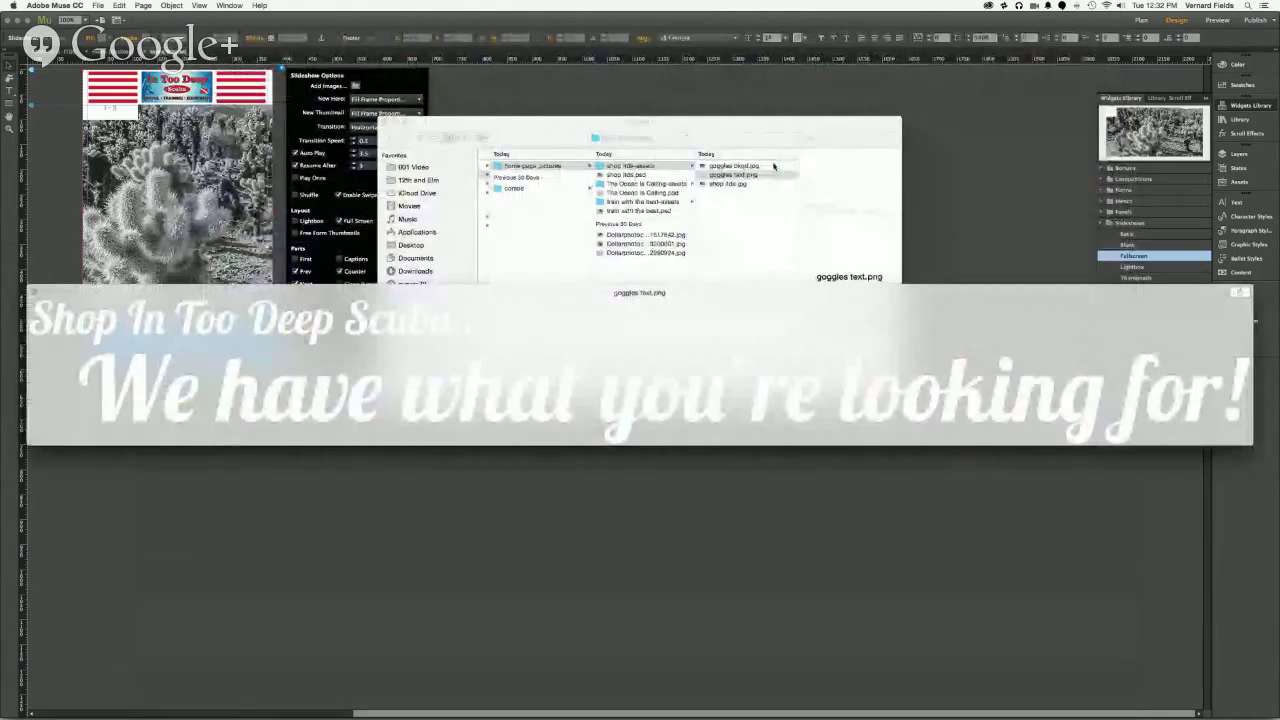
pyautogui.press('Down')
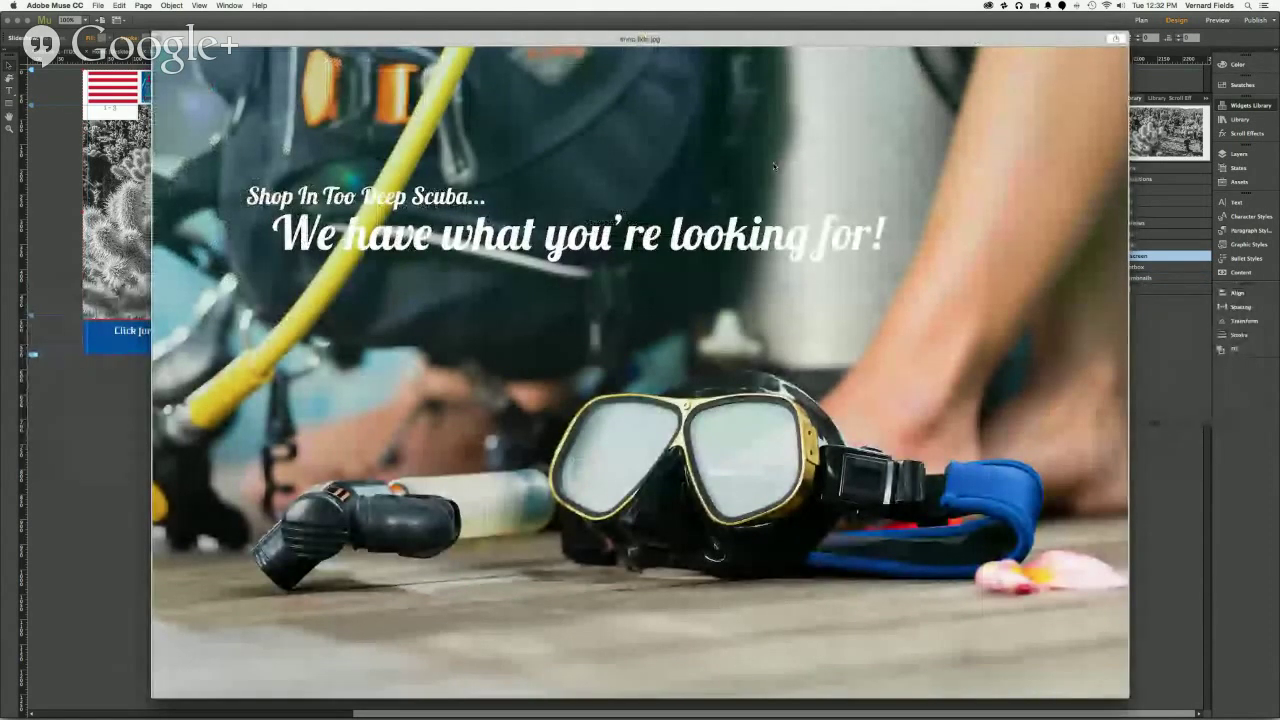
pyautogui.press('Up')
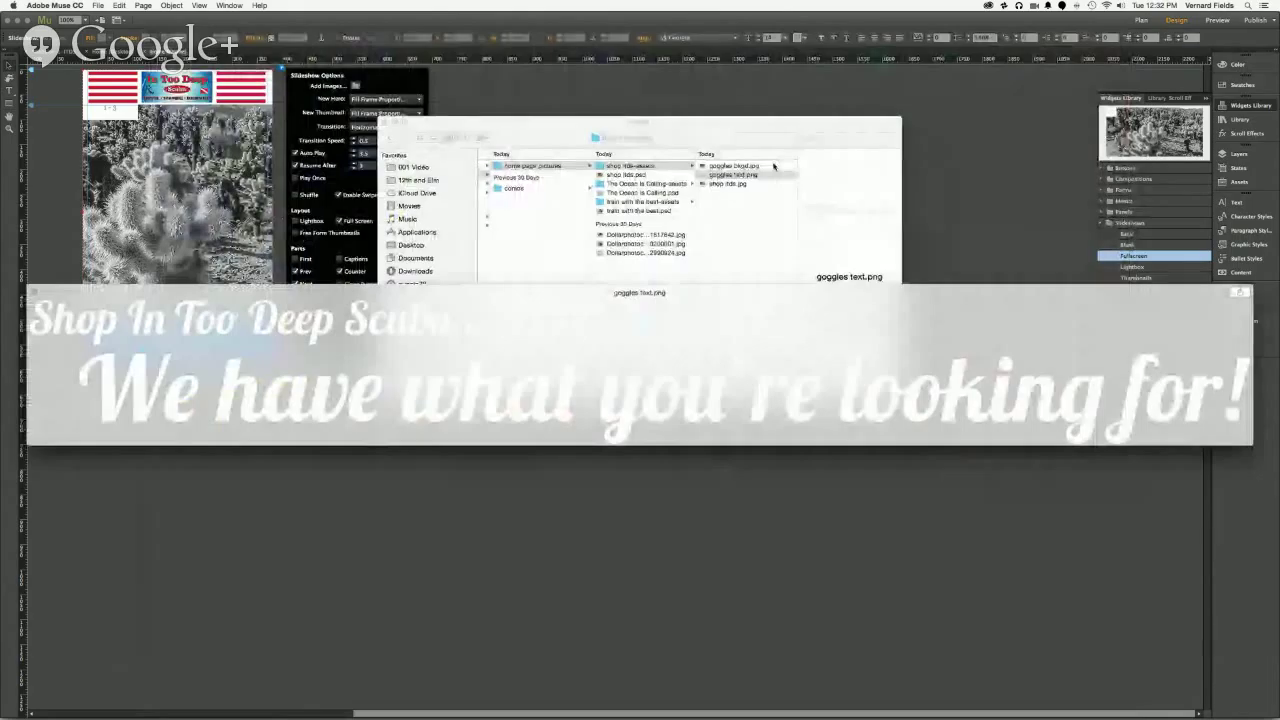
pyautogui.press('Up')
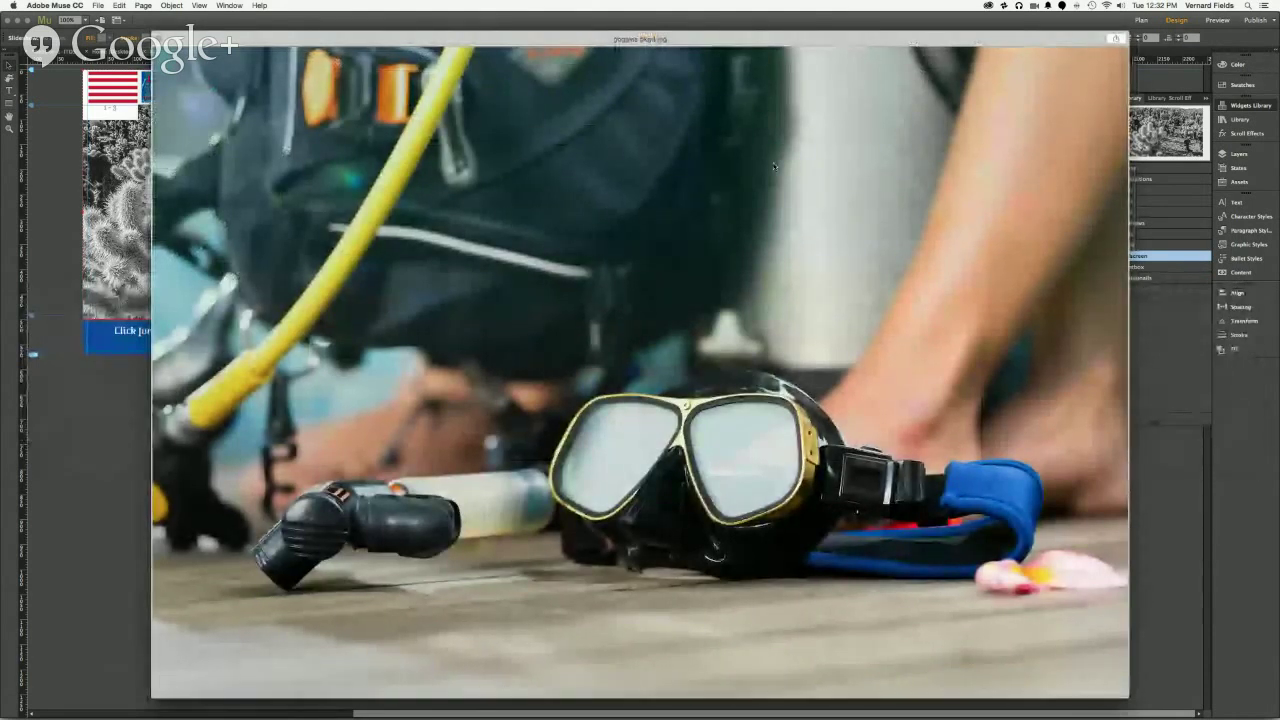
pyautogui.press('space')
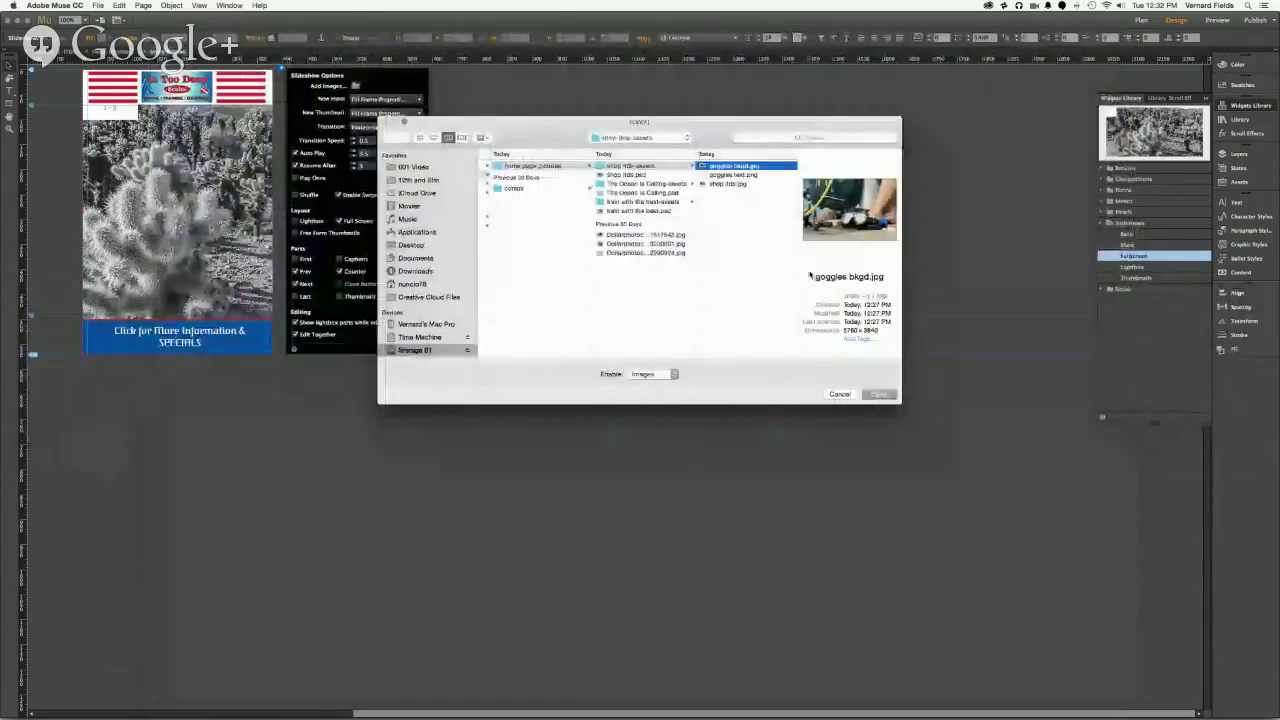
pyautogui.click(876, 396)
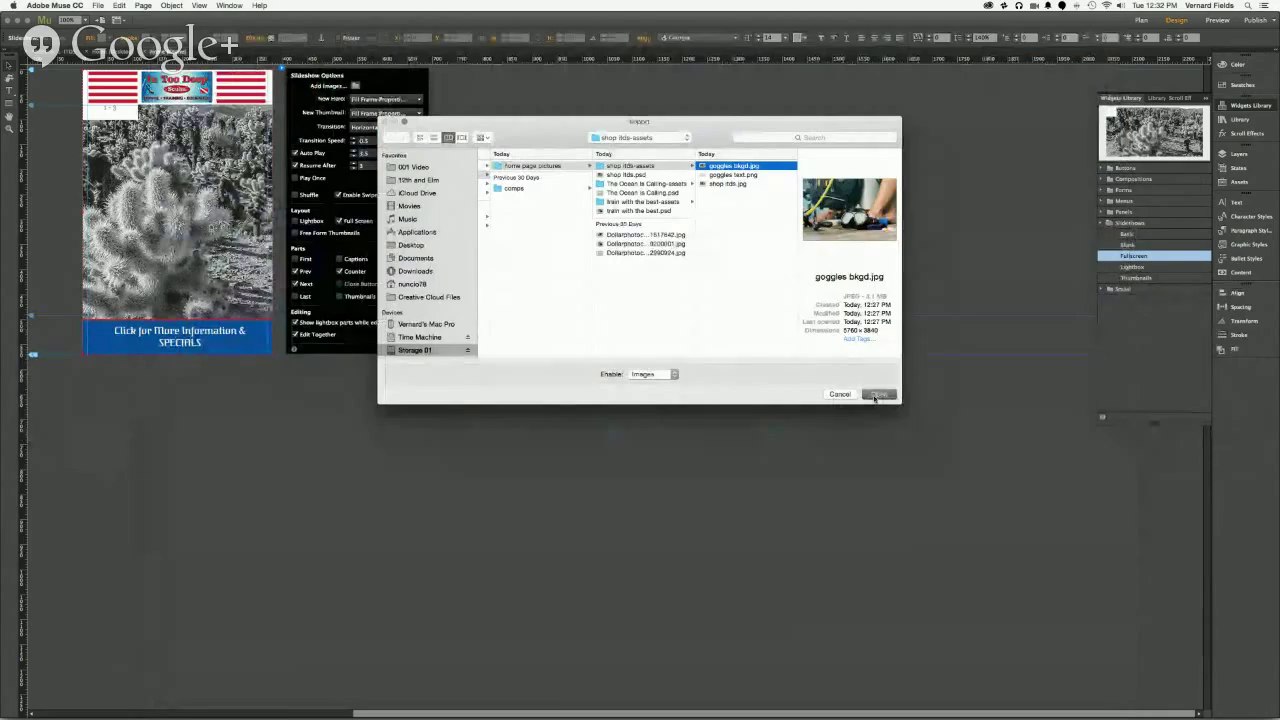
pyautogui.click(876, 395)
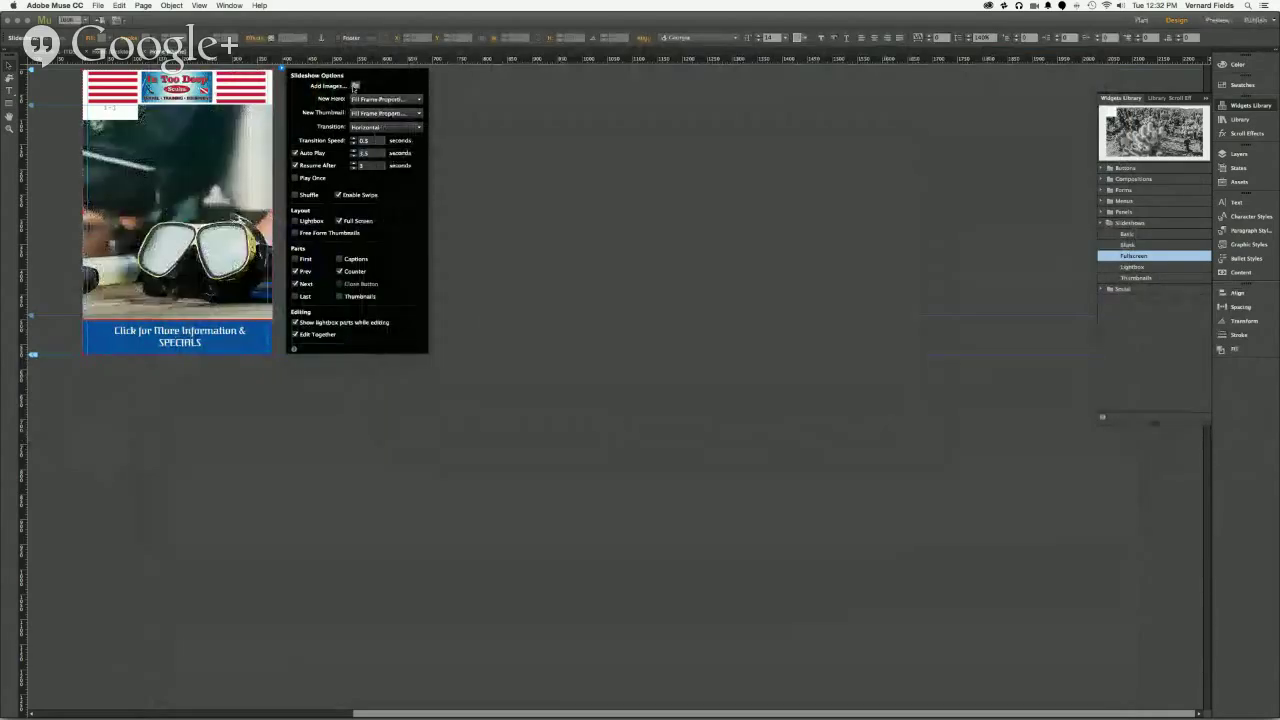
# Step: Add beach bkgd.jpg from the The Ocean is Calling-assets folder to the fullscreen slideshow
pyautogui.click(355, 86)
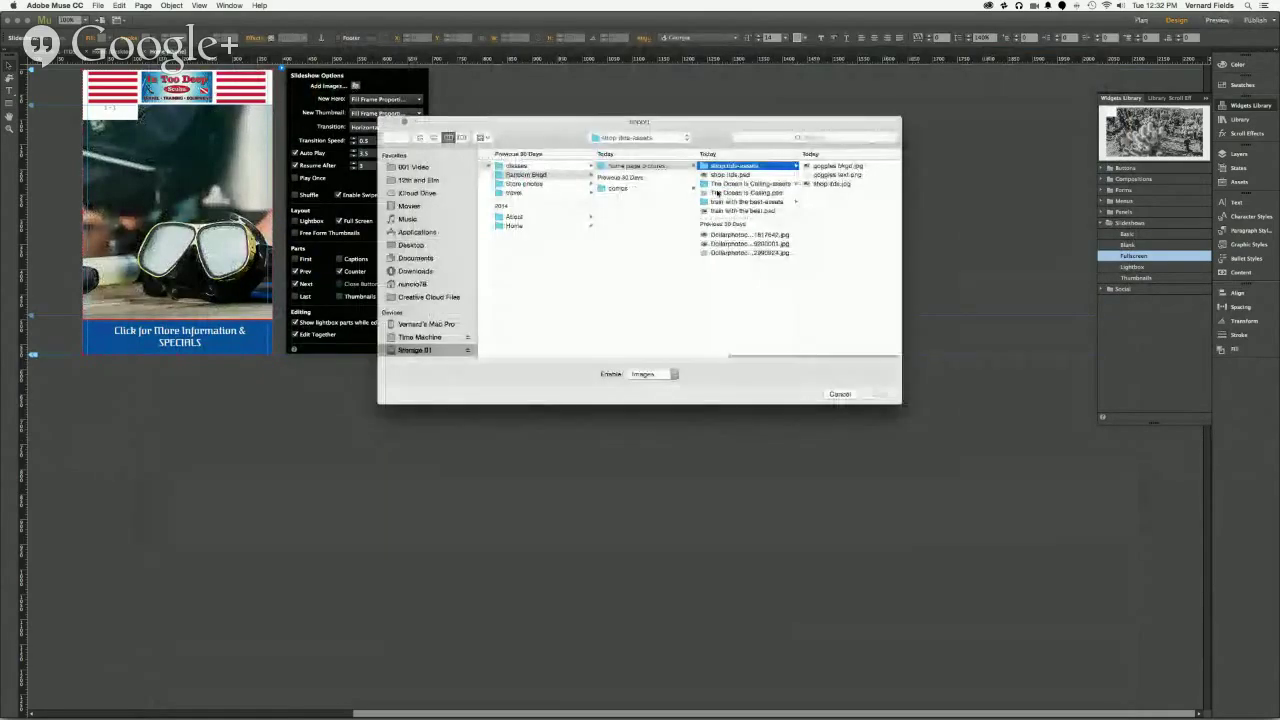
pyautogui.click(750, 184)
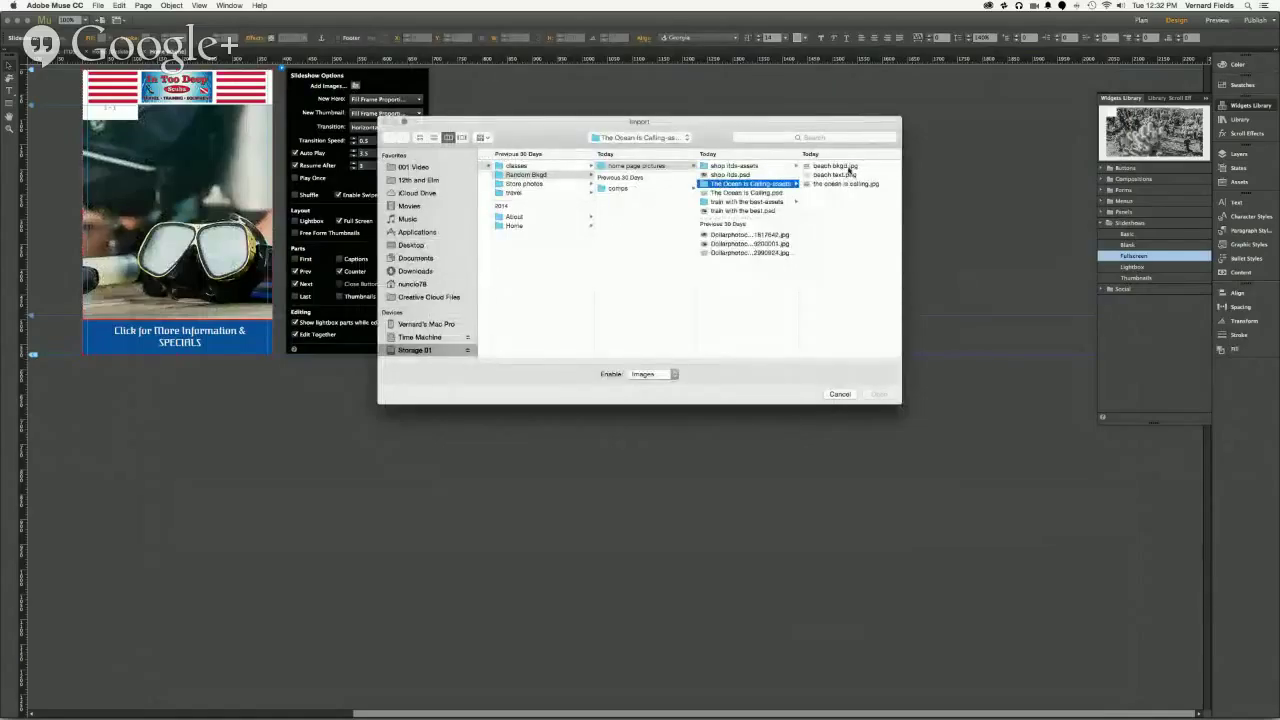
pyautogui.click(849, 167)
pyautogui.press('Return')
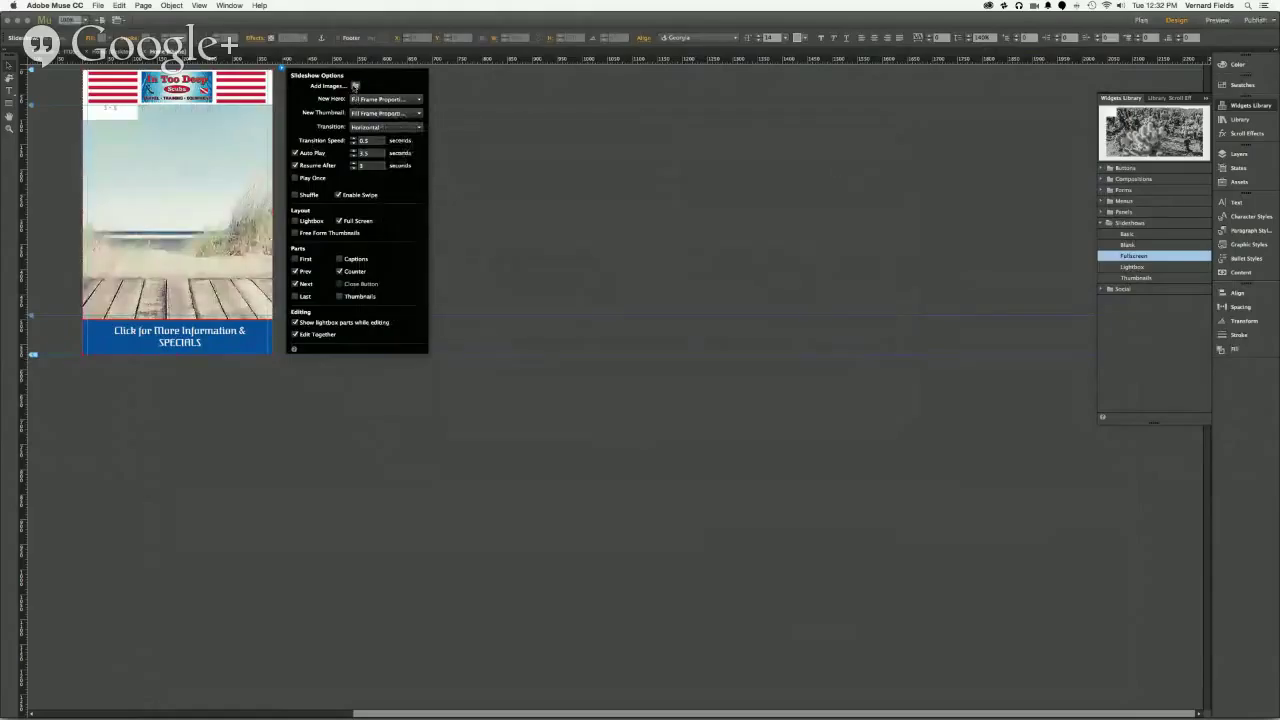
# Step: Add train bkgd.jpg from the train with the best-assets folder to the fullscreen slideshow
pyautogui.click(355, 87)
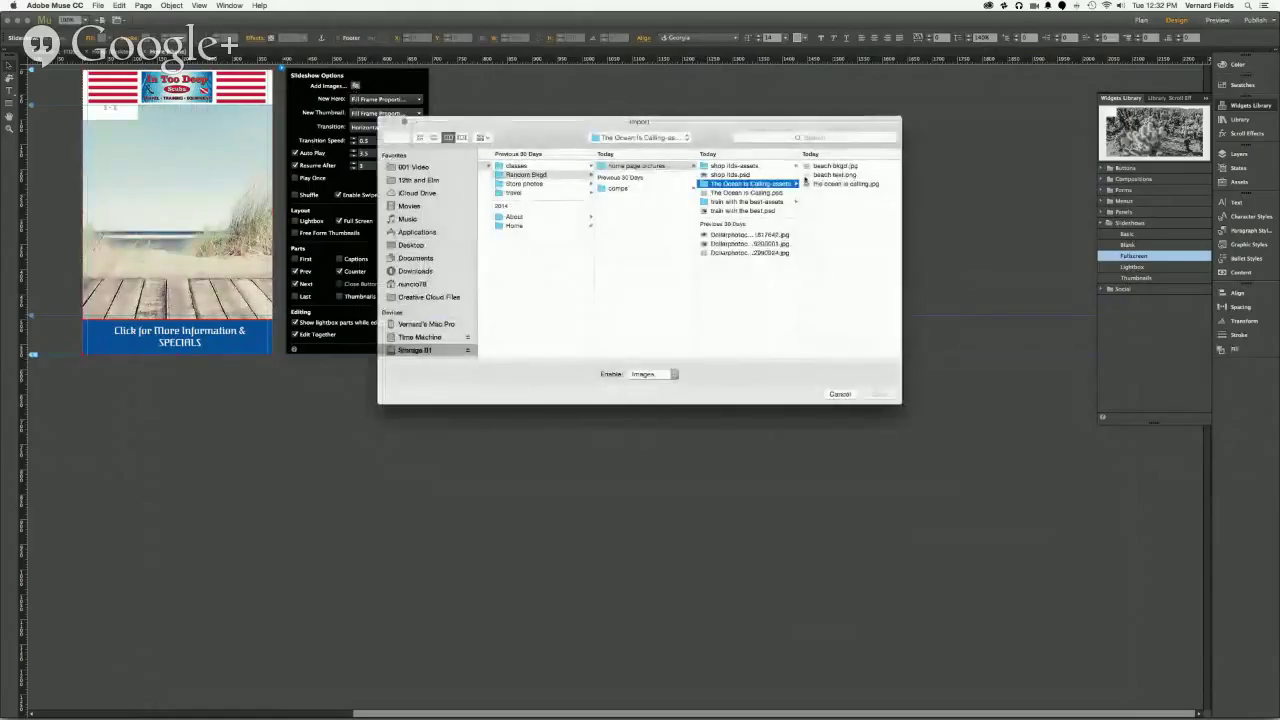
pyautogui.click(764, 201)
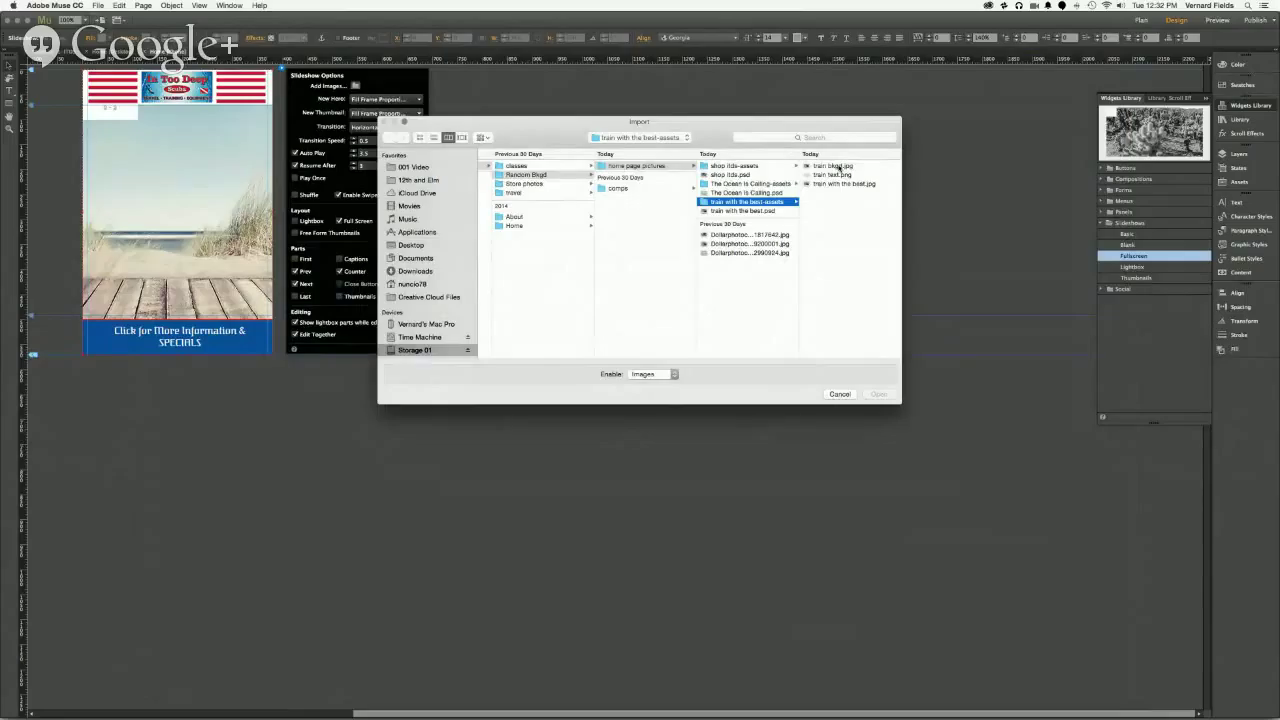
pyautogui.click(838, 166)
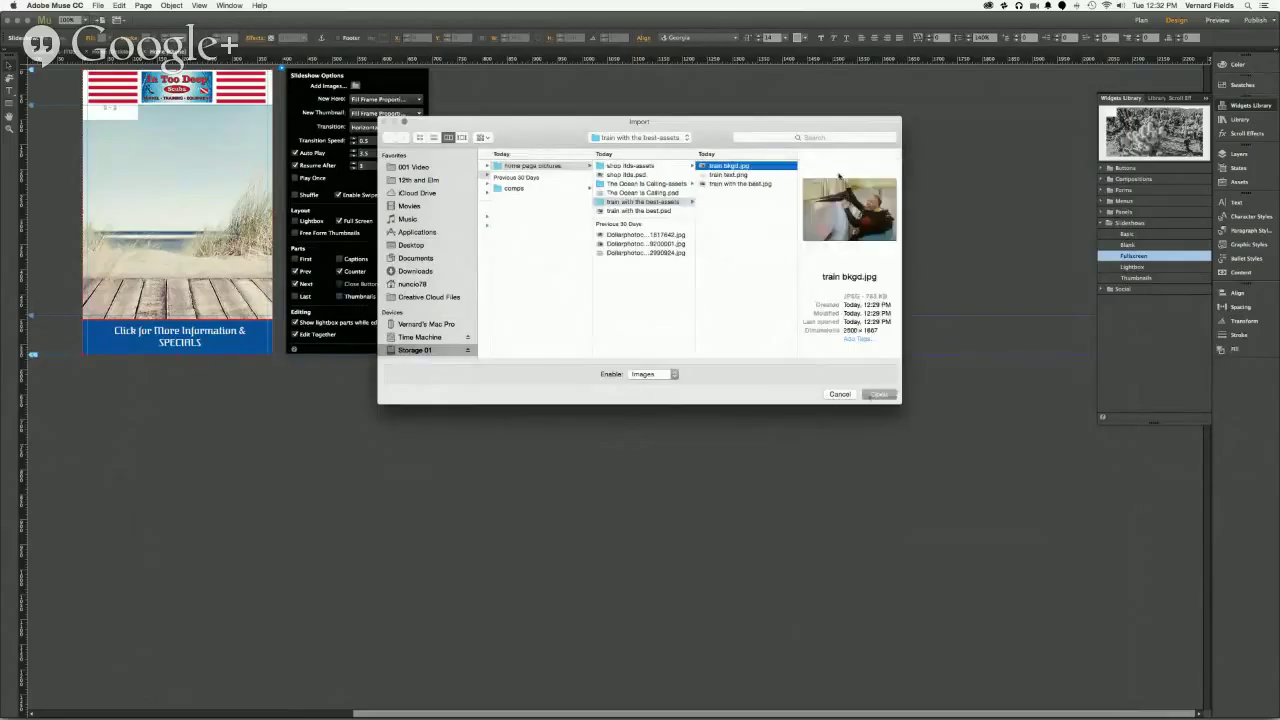
pyautogui.click(878, 395)
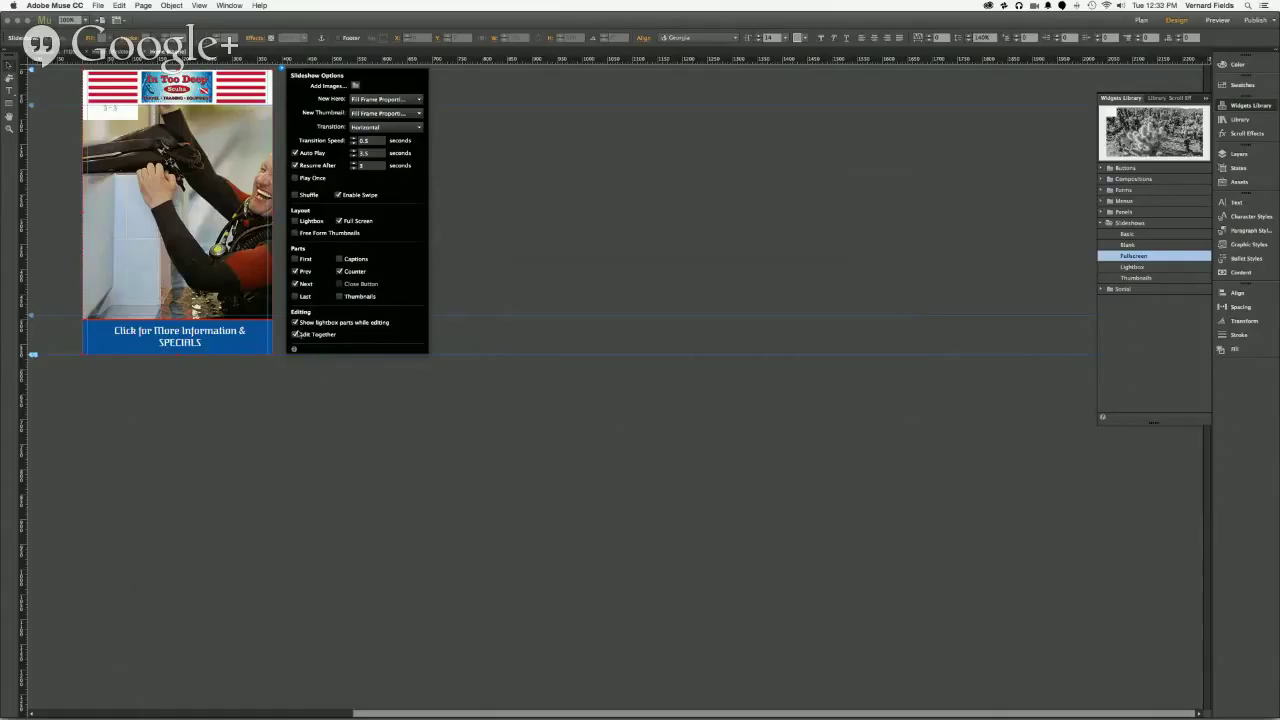
# Step: Disable the slideshow's Prev, Next and Counter parts and preview the Home page
pyautogui.click(295, 271)
pyautogui.click(295, 284)
pyautogui.click(340, 271)
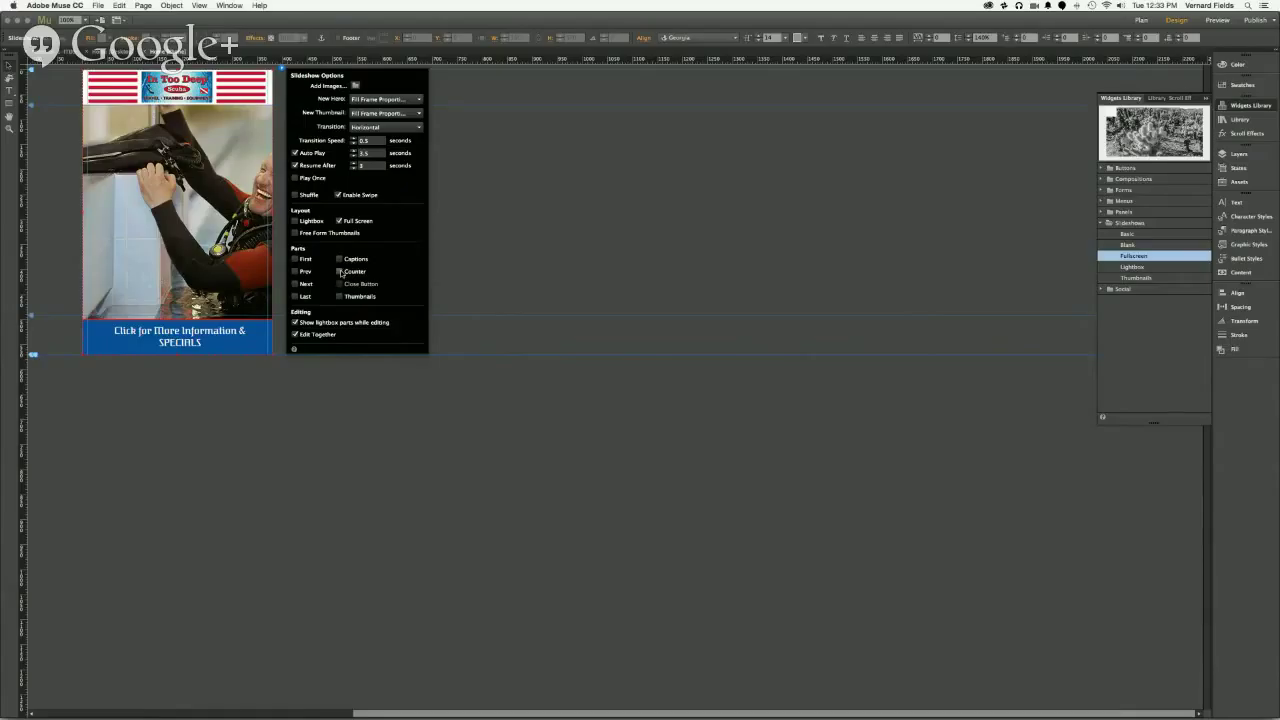
pyautogui.click(472, 213)
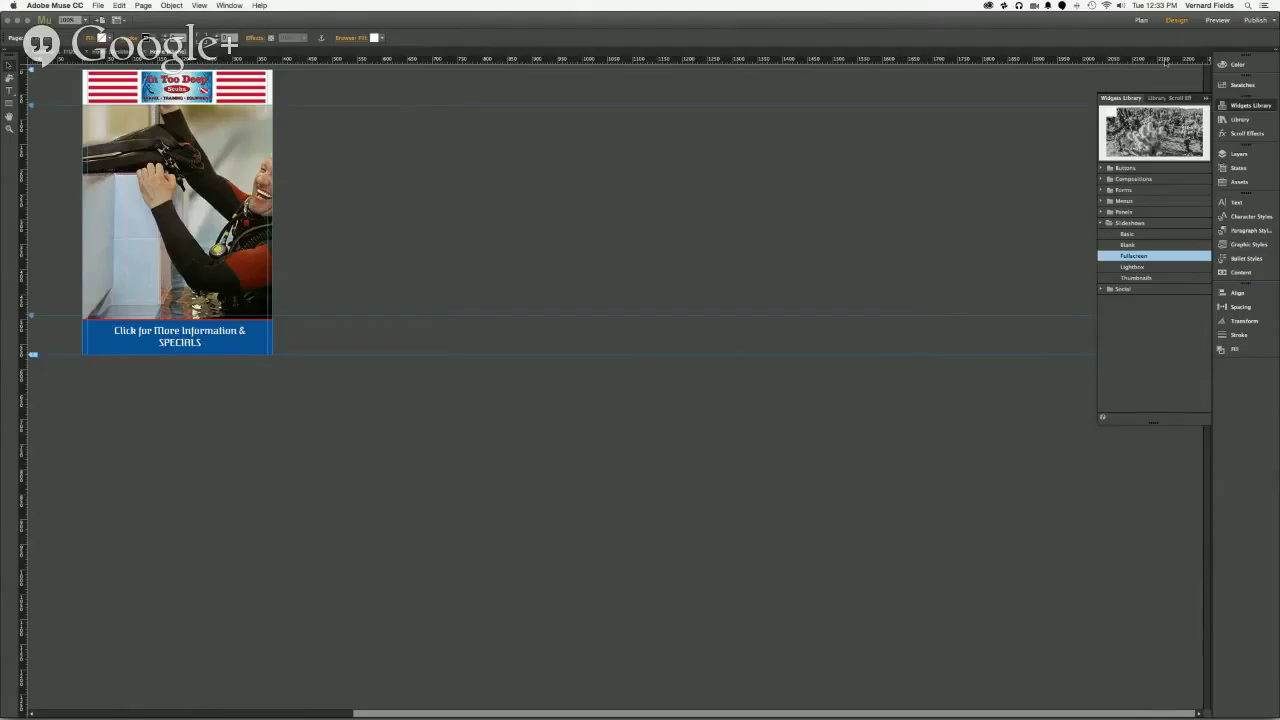
pyautogui.click(1216, 21)
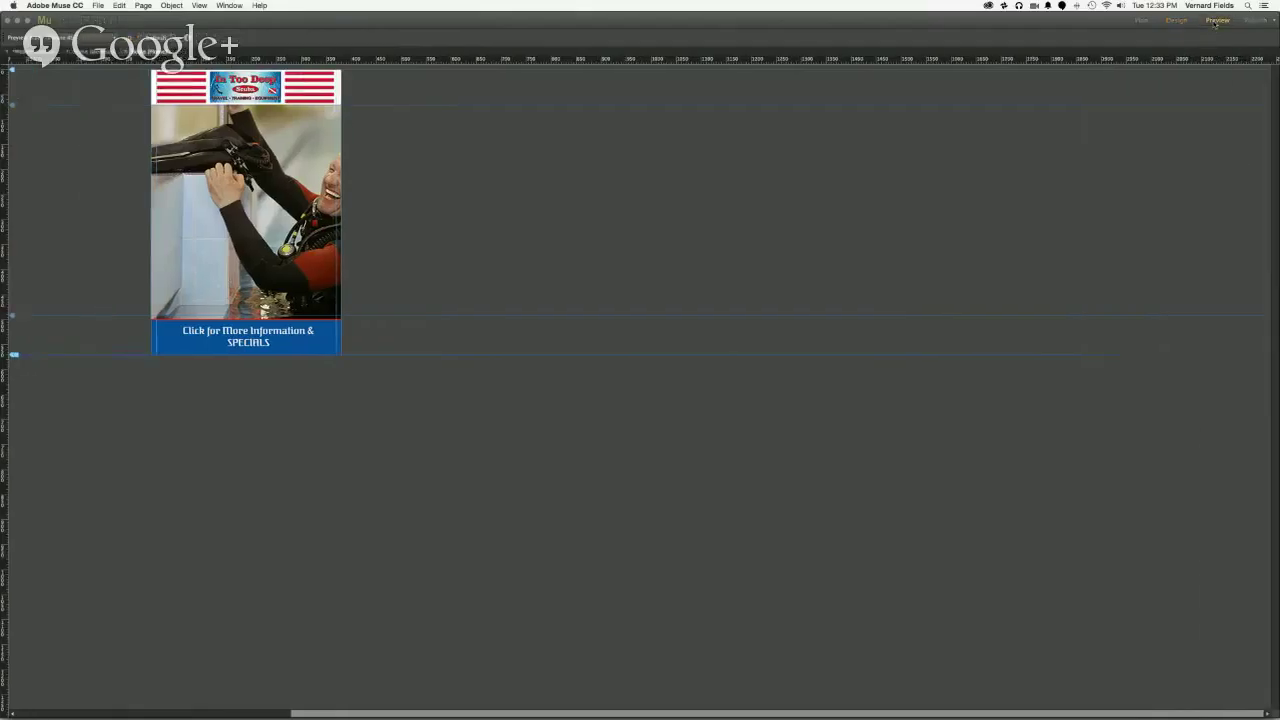
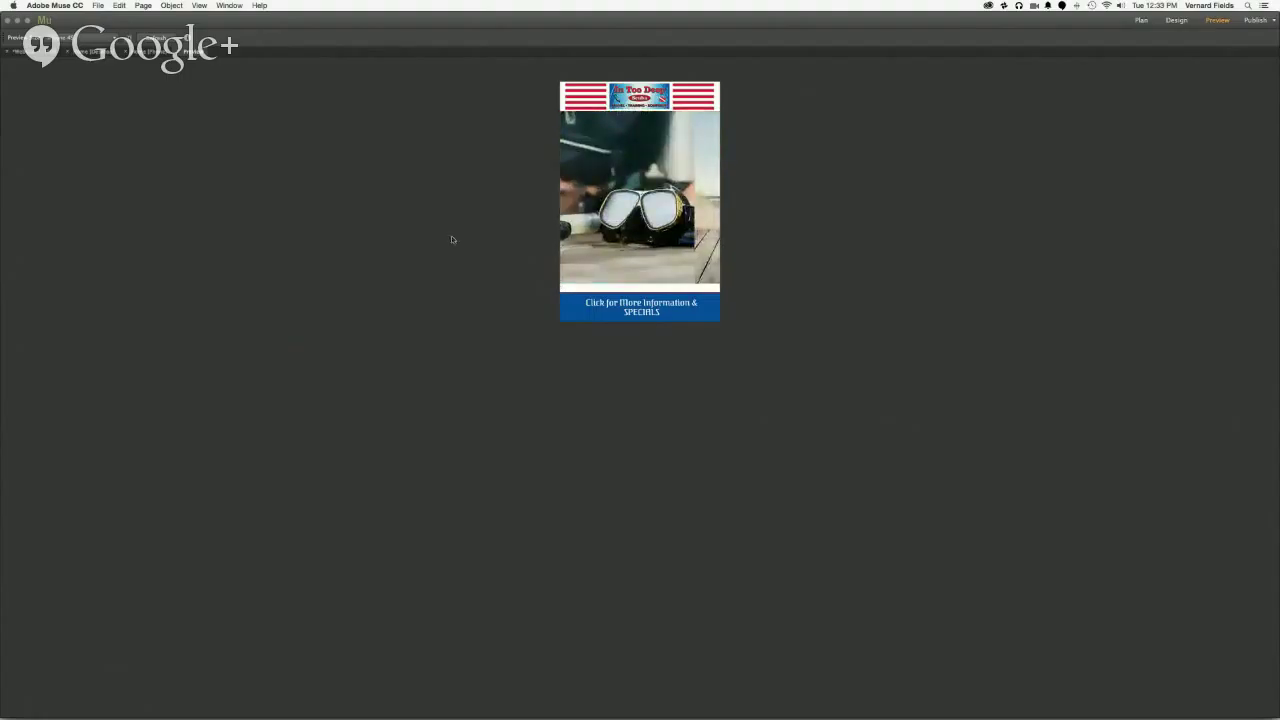
# Step: Return to the Home page layout and check its size, sticky footer and margin settings in Page Properties
pyautogui.click(156, 50)
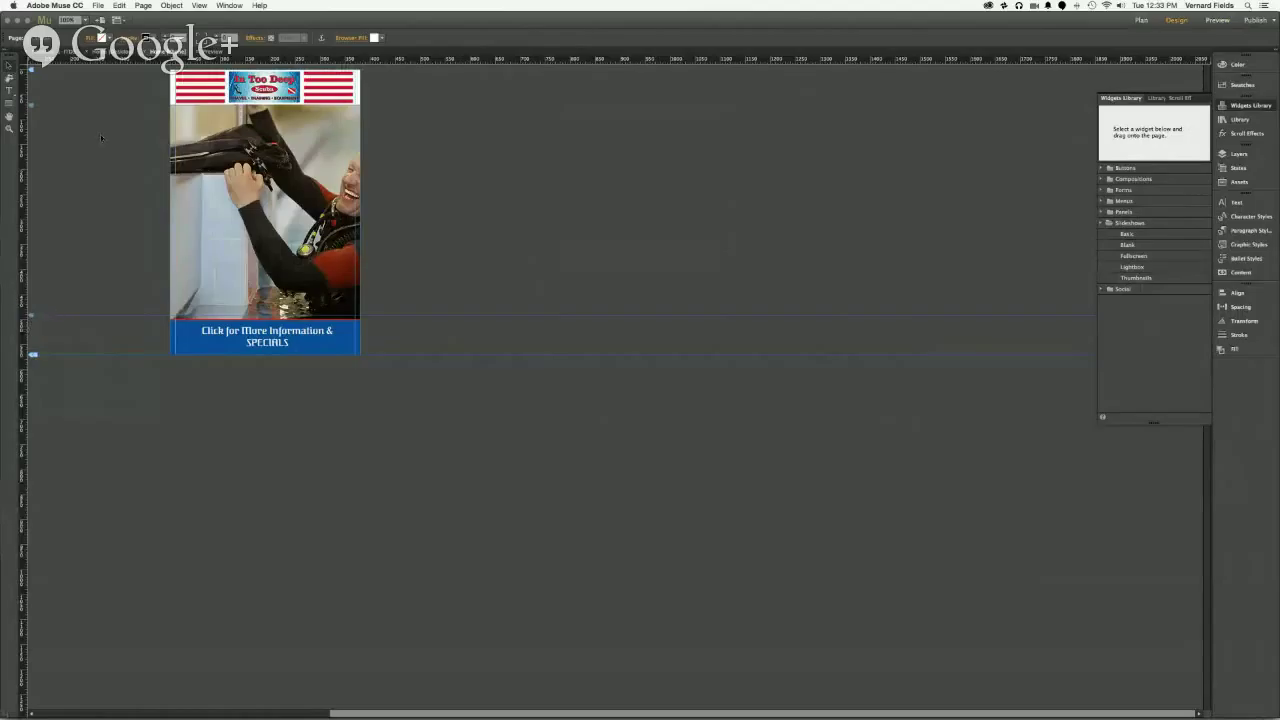
pyautogui.click(170, 5)
pyautogui.moveTo(140, 5)
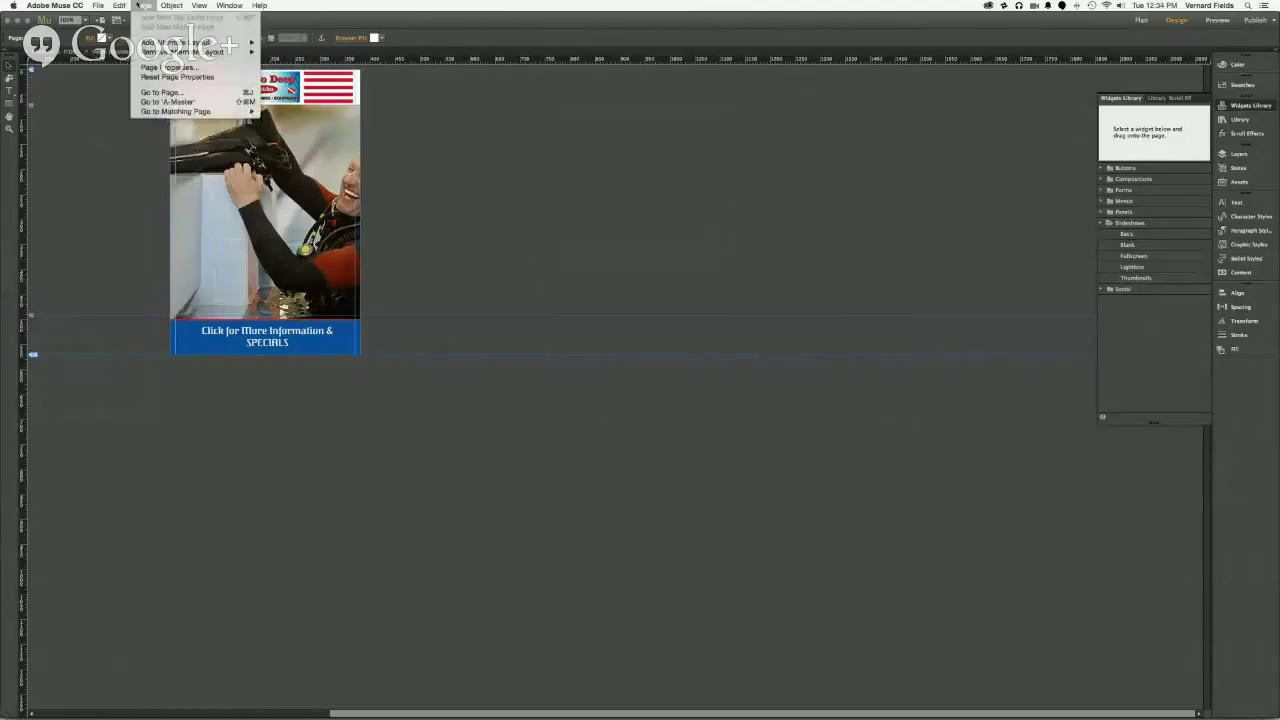
pyautogui.click(140, 5)
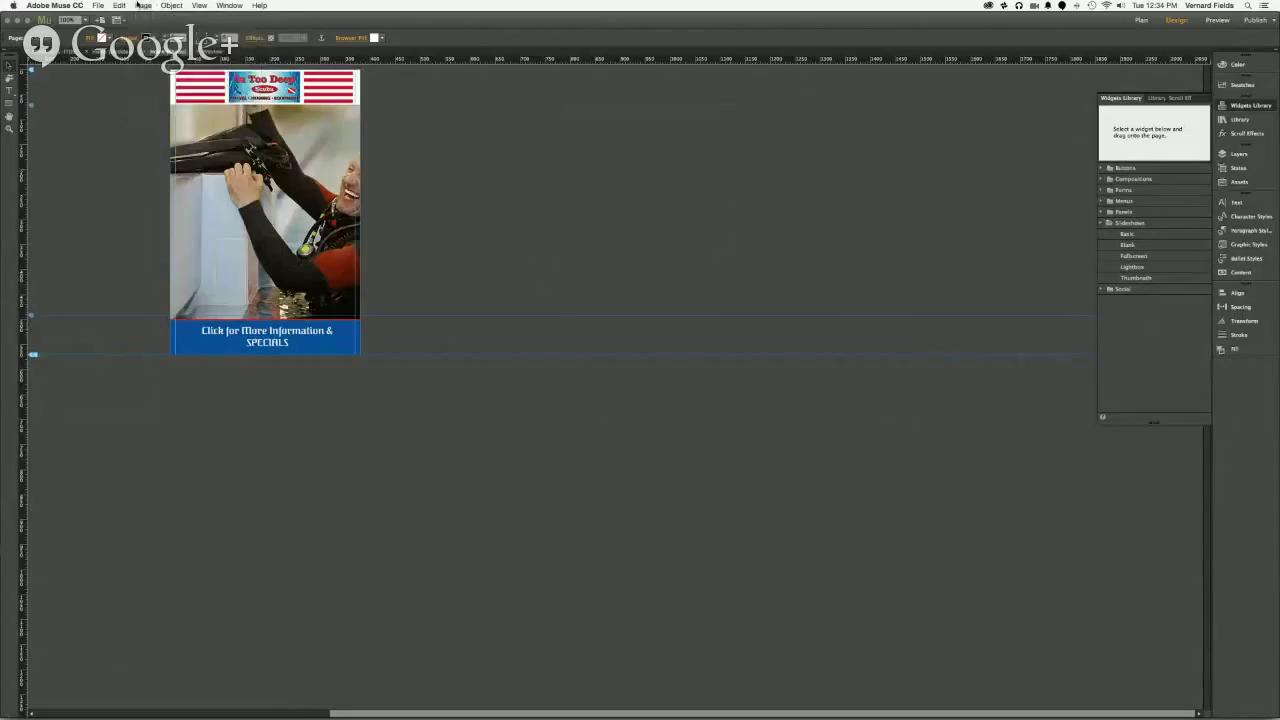
pyautogui.click(140, 5)
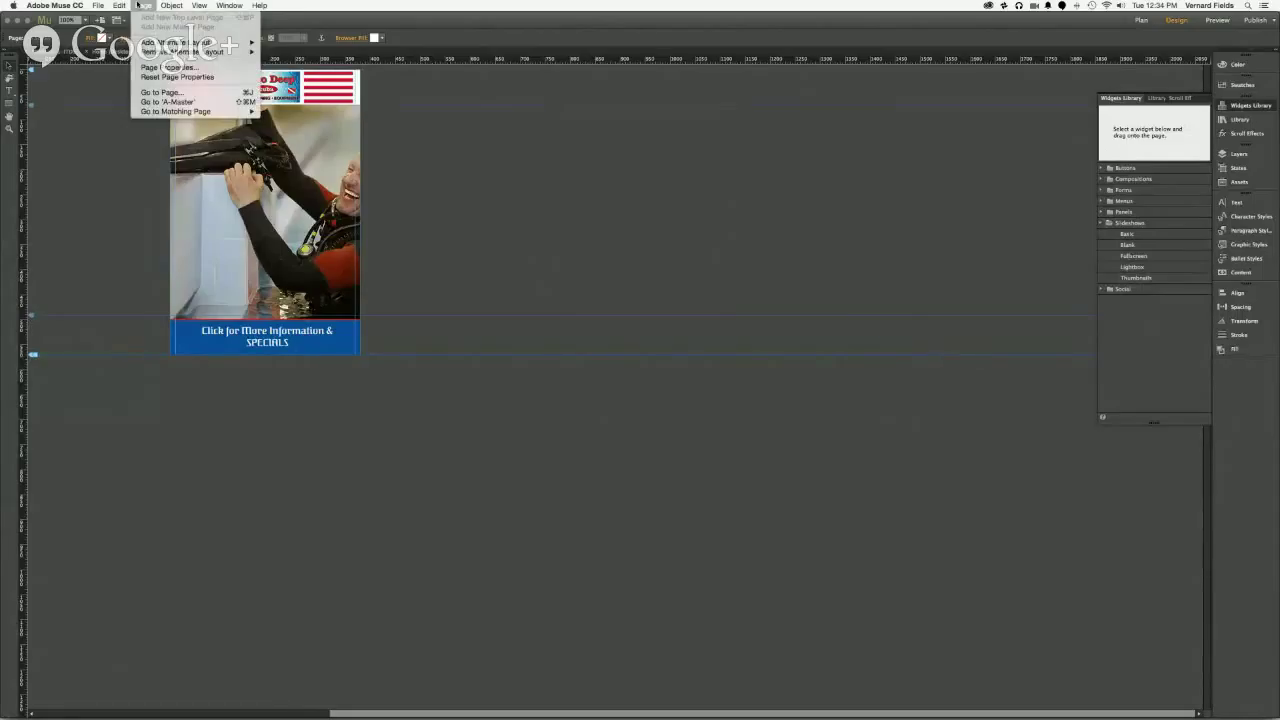
pyautogui.click(149, 66)
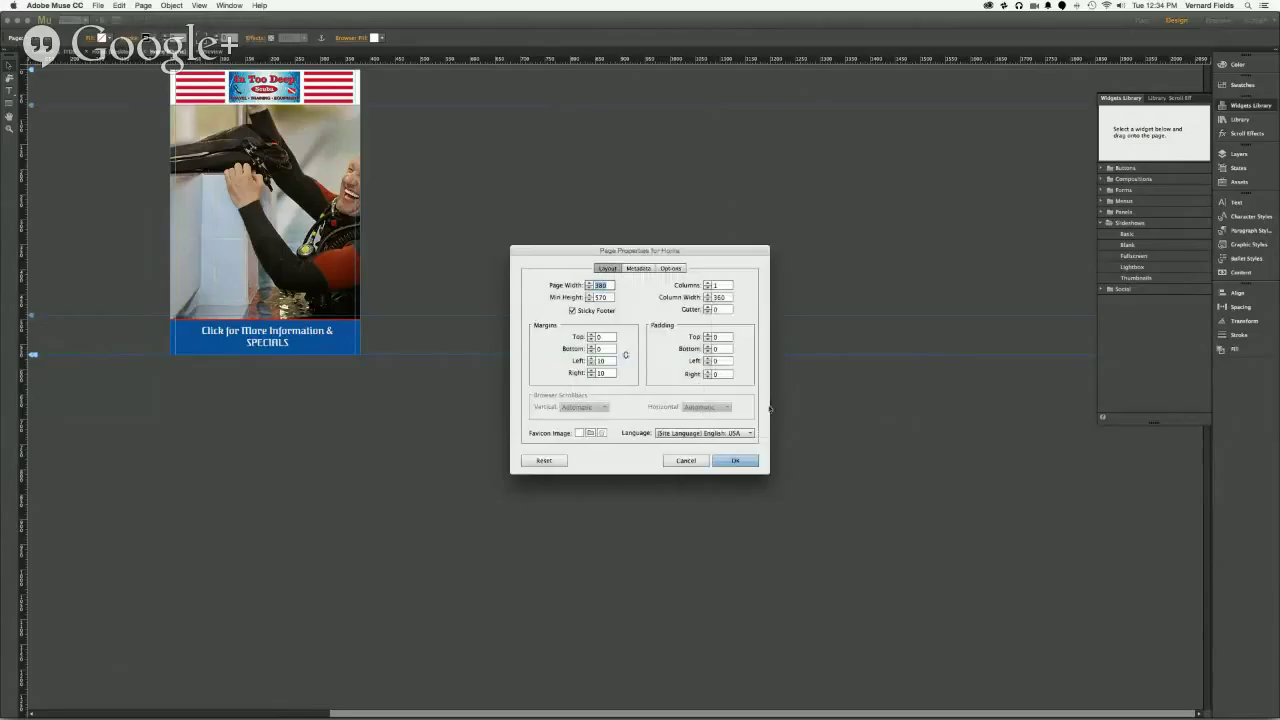
pyautogui.click(725, 464)
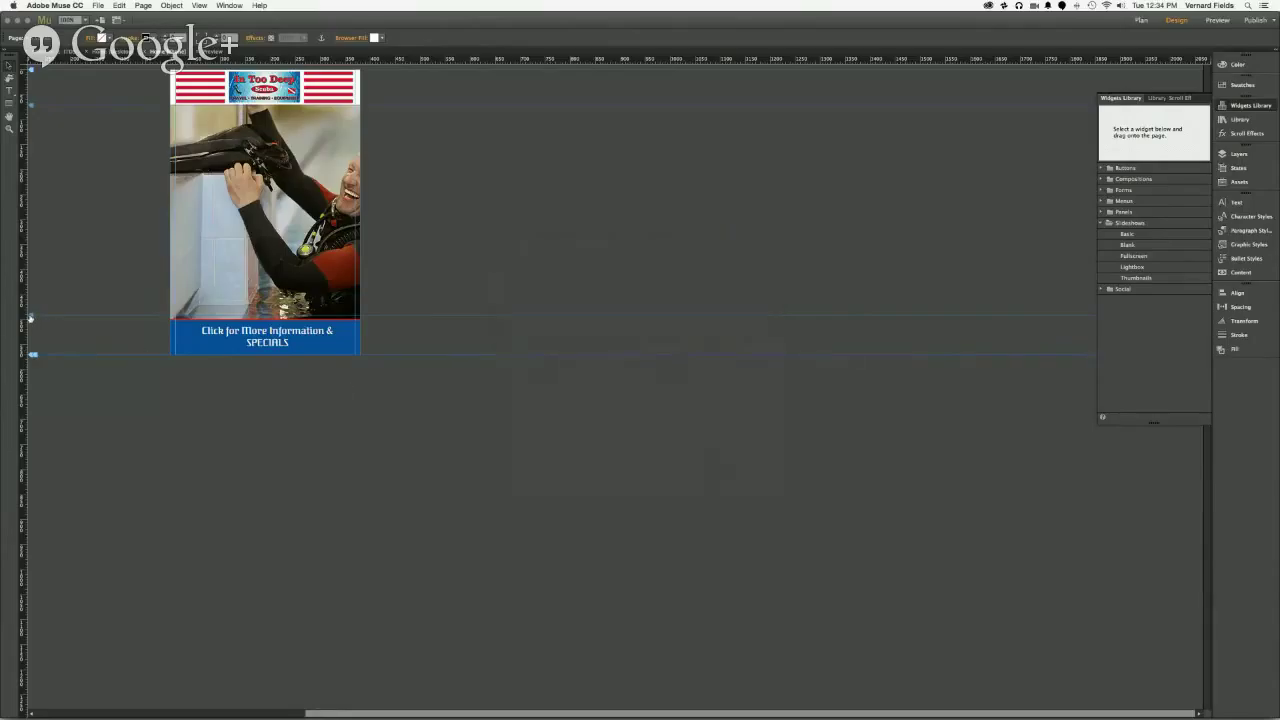
pyautogui.moveTo(31, 318)
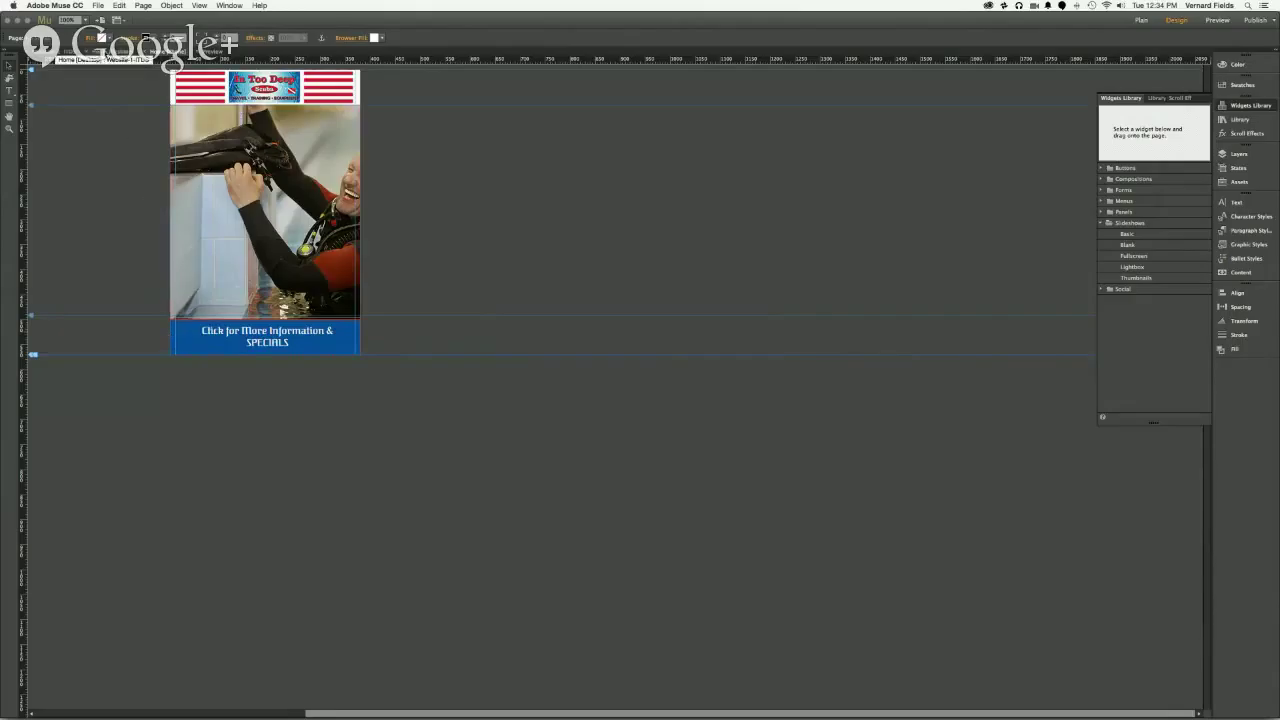
# Step: Duplicate the A-Master page in the phone site plan as a master named special footer and open it
pyautogui.click(105, 52)
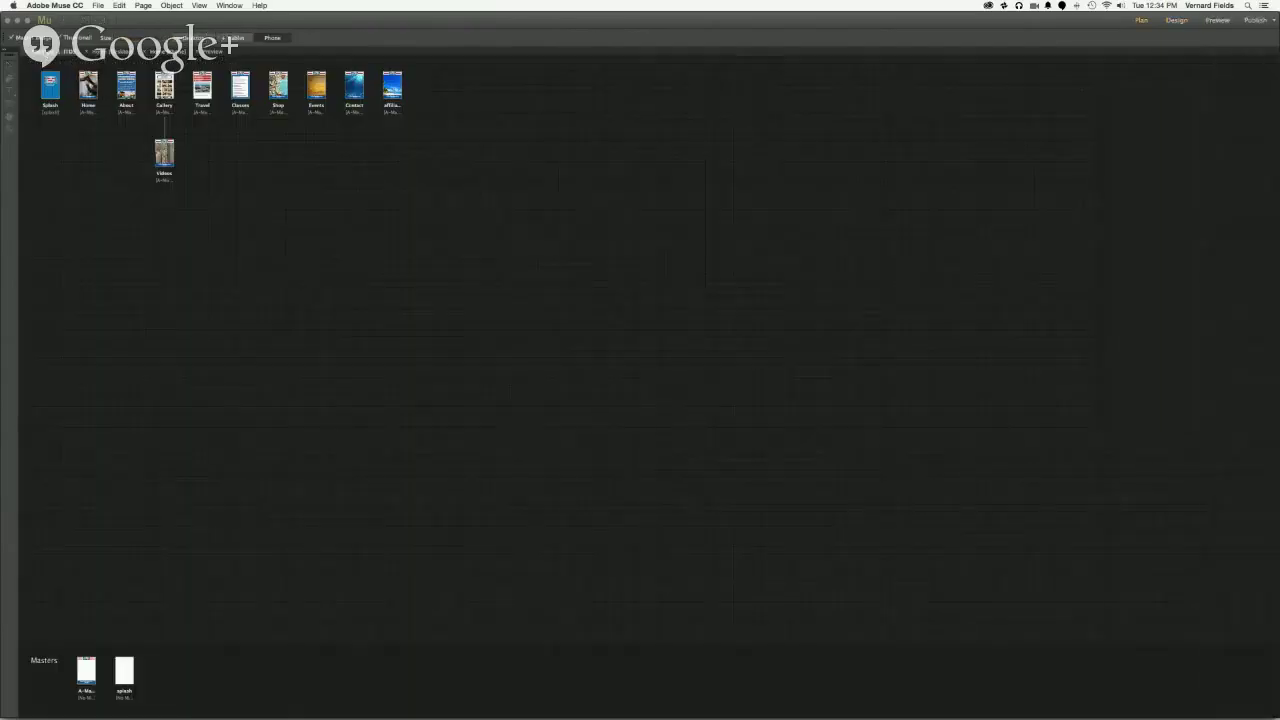
pyautogui.moveTo(85, 670)
pyautogui.rightClick(86, 672)
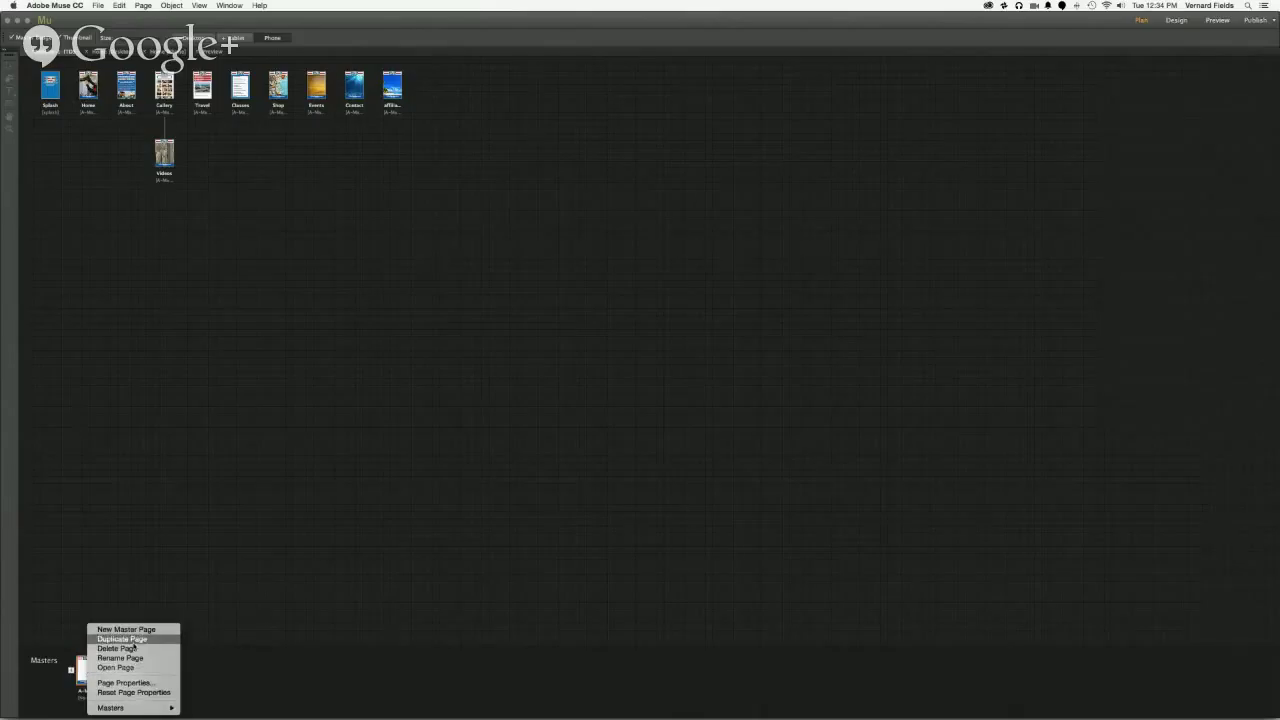
pyautogui.click(122, 639)
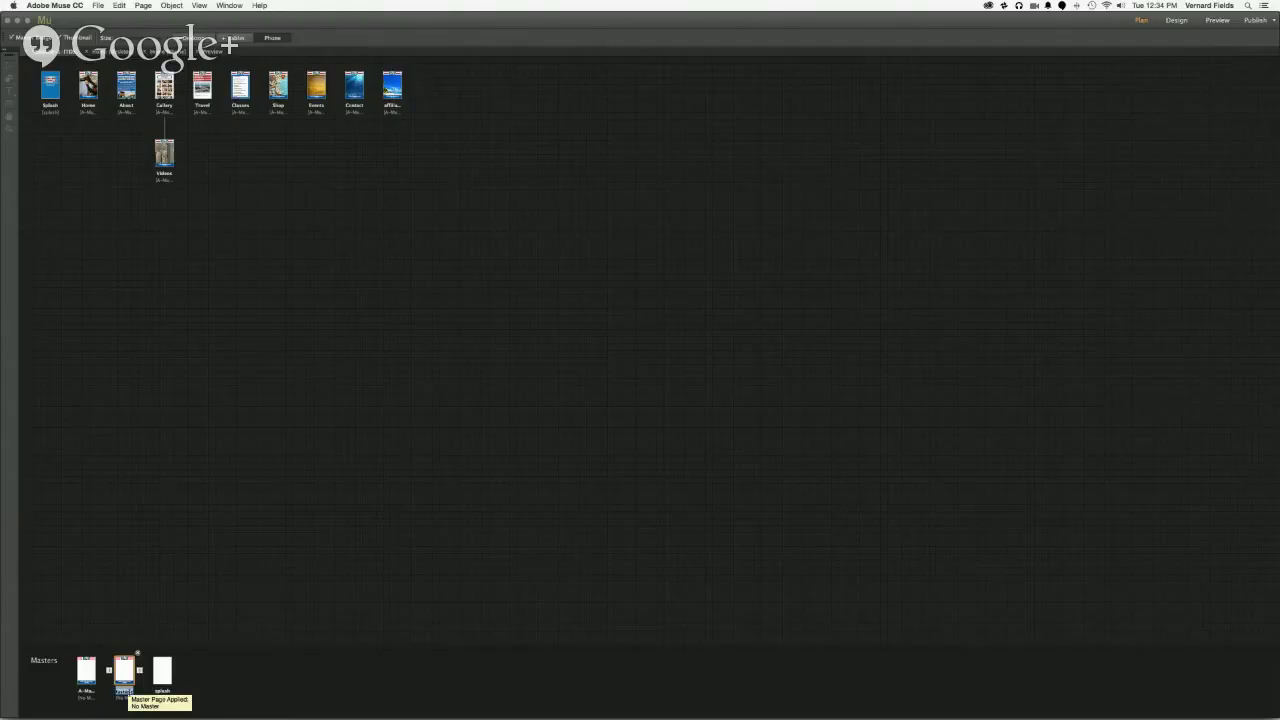
pyautogui.write('B')
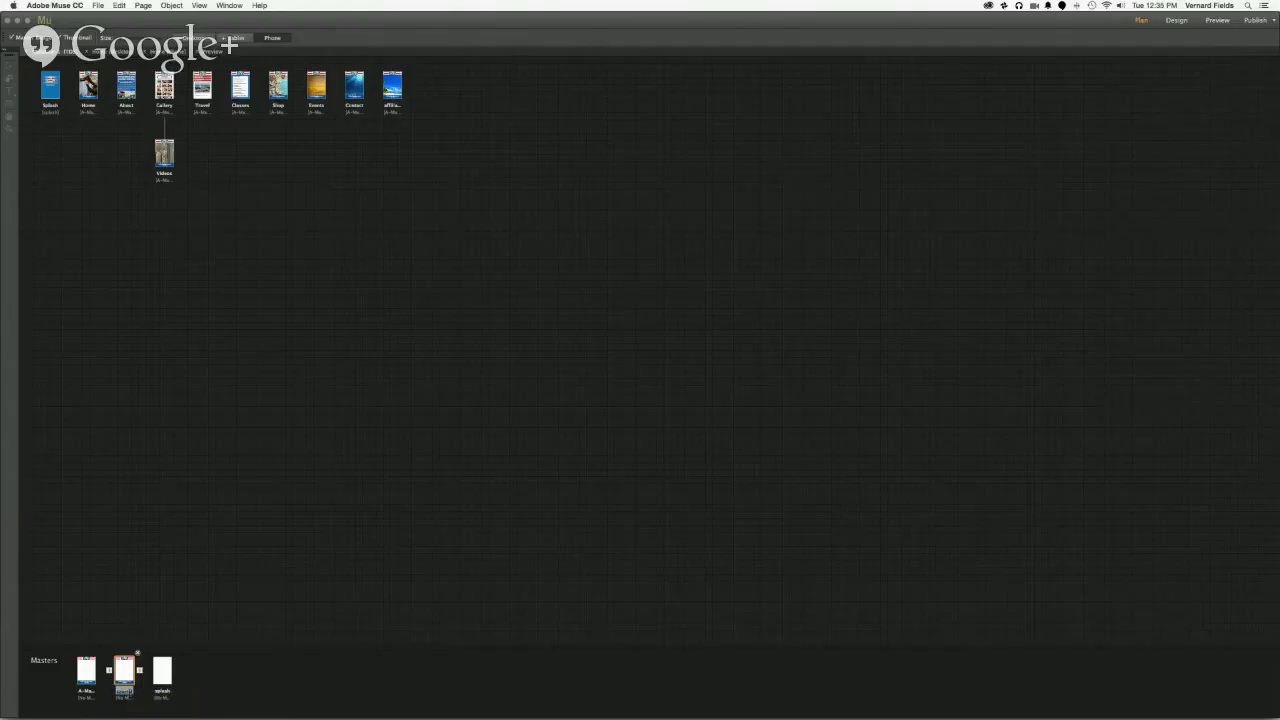
pyautogui.press('Return')
pyautogui.doubleClick(124, 674)
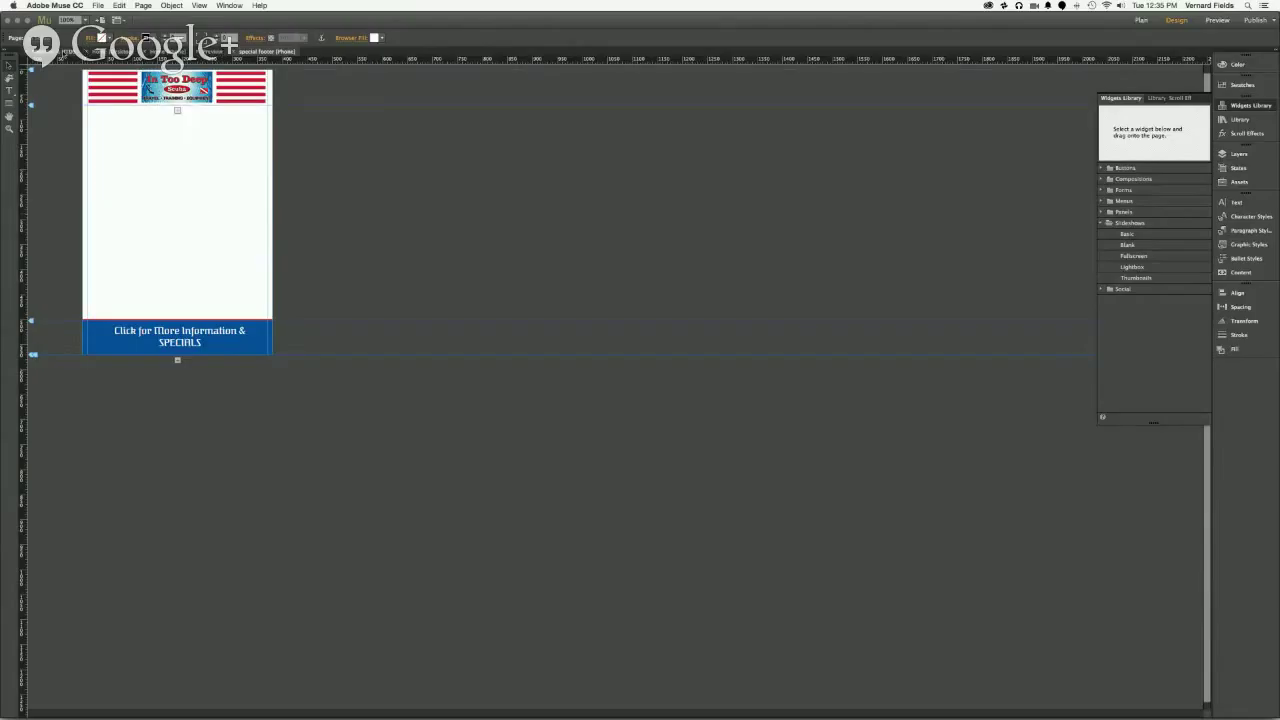
# Step: Apply the special footer master to the Home page in the site plan and show the preview
pyautogui.click(66, 52)
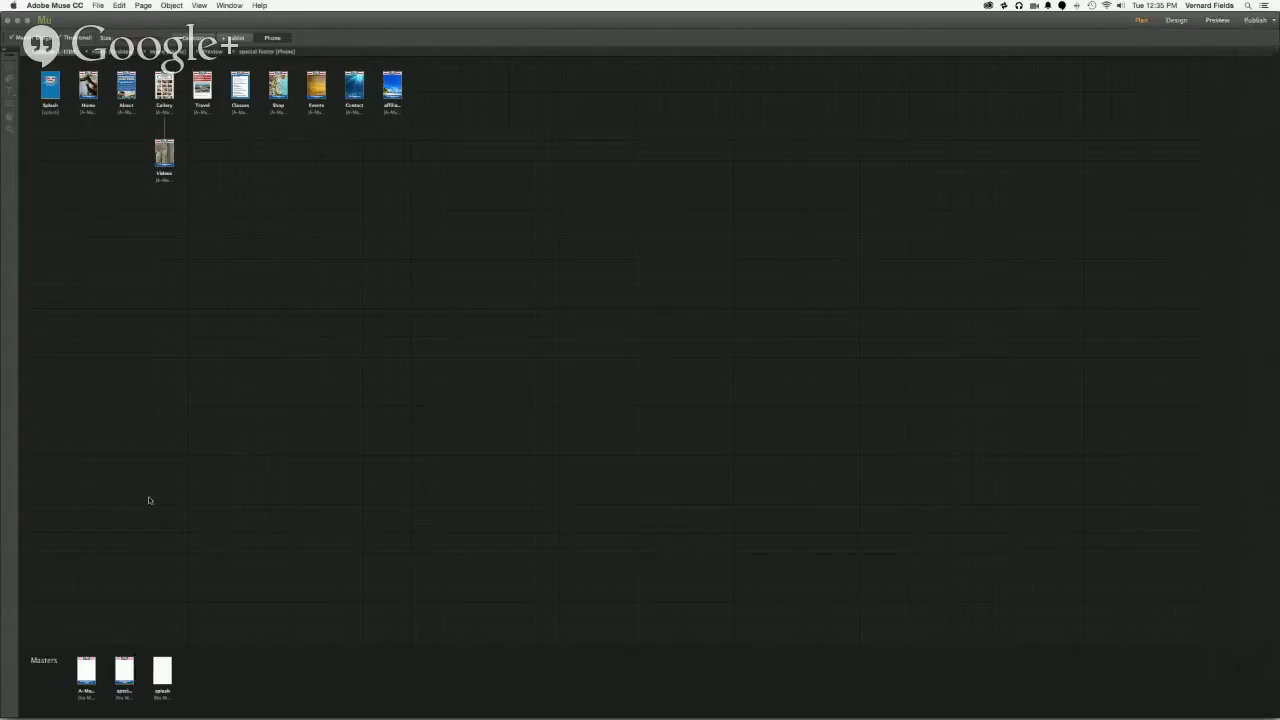
pyautogui.moveTo(123, 671); pyautogui.dragTo(90, 88)
pyautogui.press('super+shift+e')
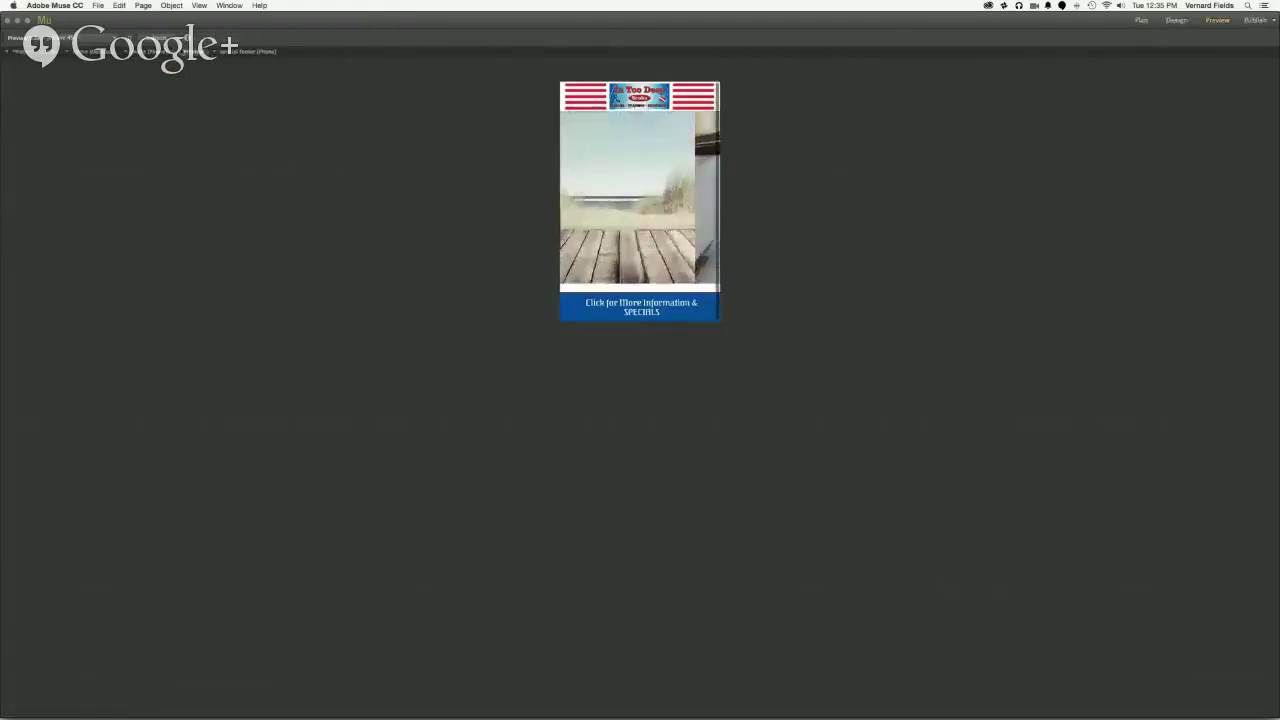
# Step: Reopen the Home page layout and preview it again to examine the slideshow and footer while scrolling
pyautogui.click(160, 42)
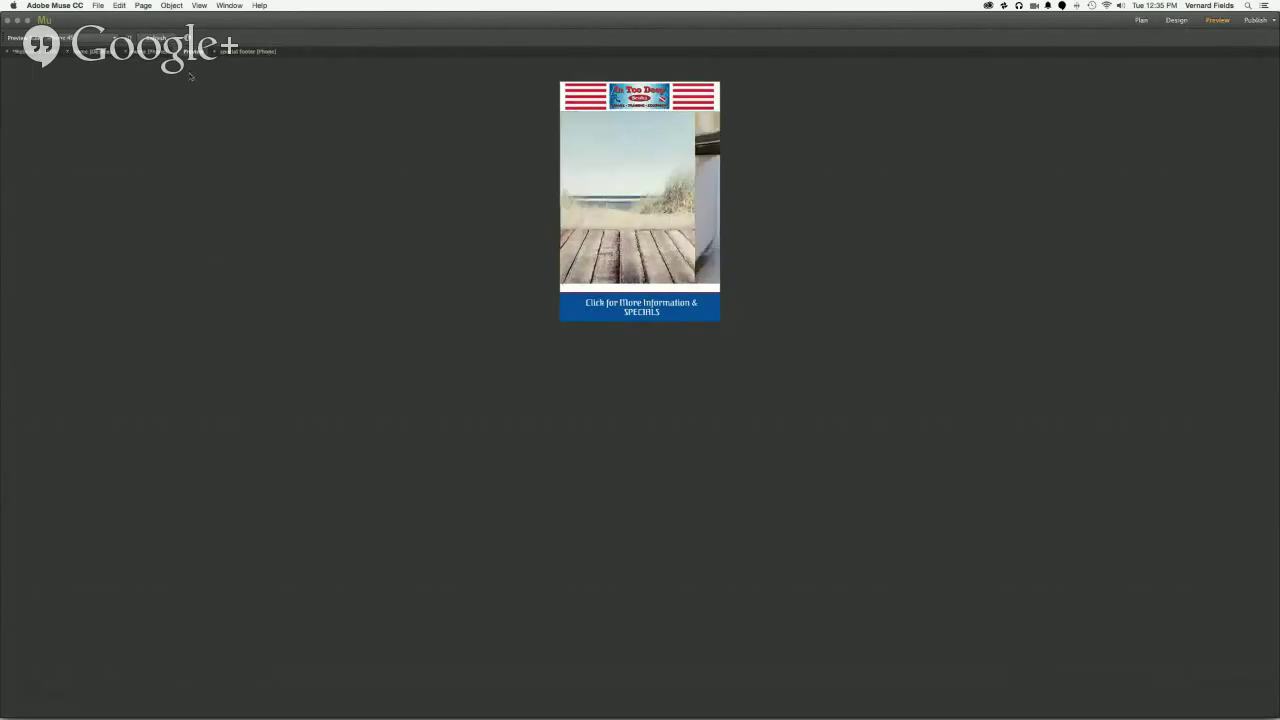
pyautogui.click(214, 37)
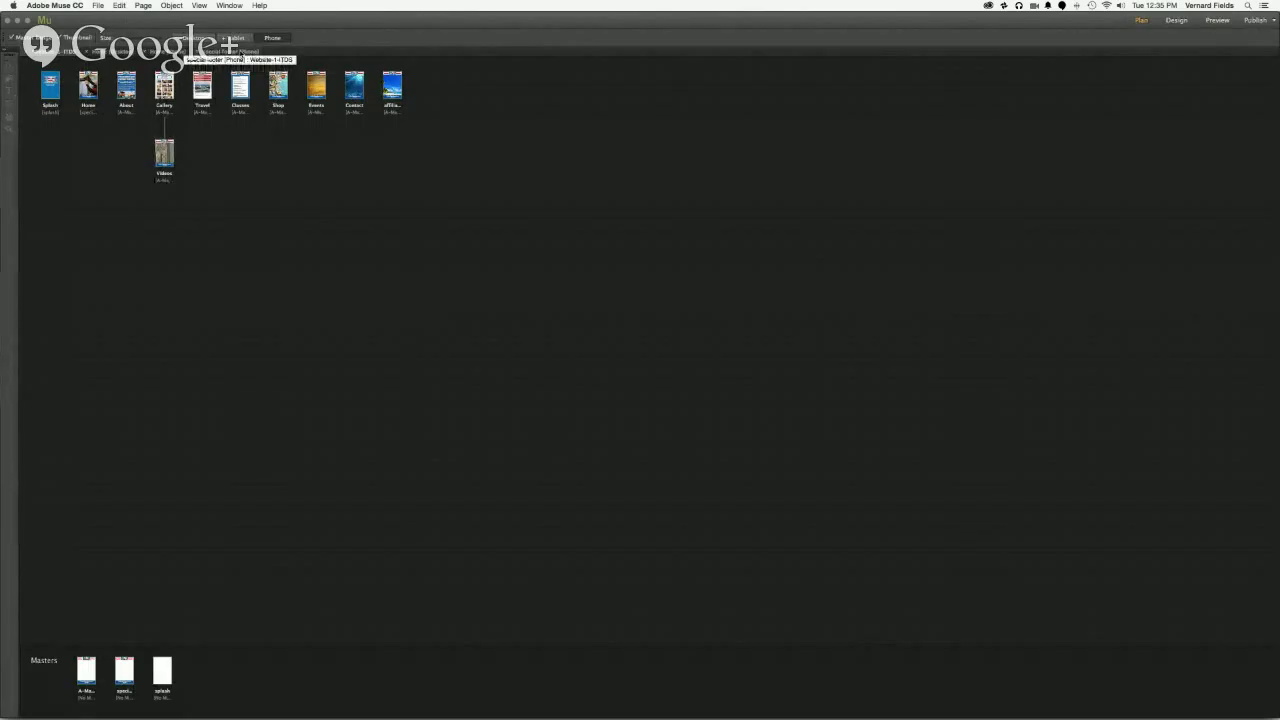
pyautogui.click(232, 40)
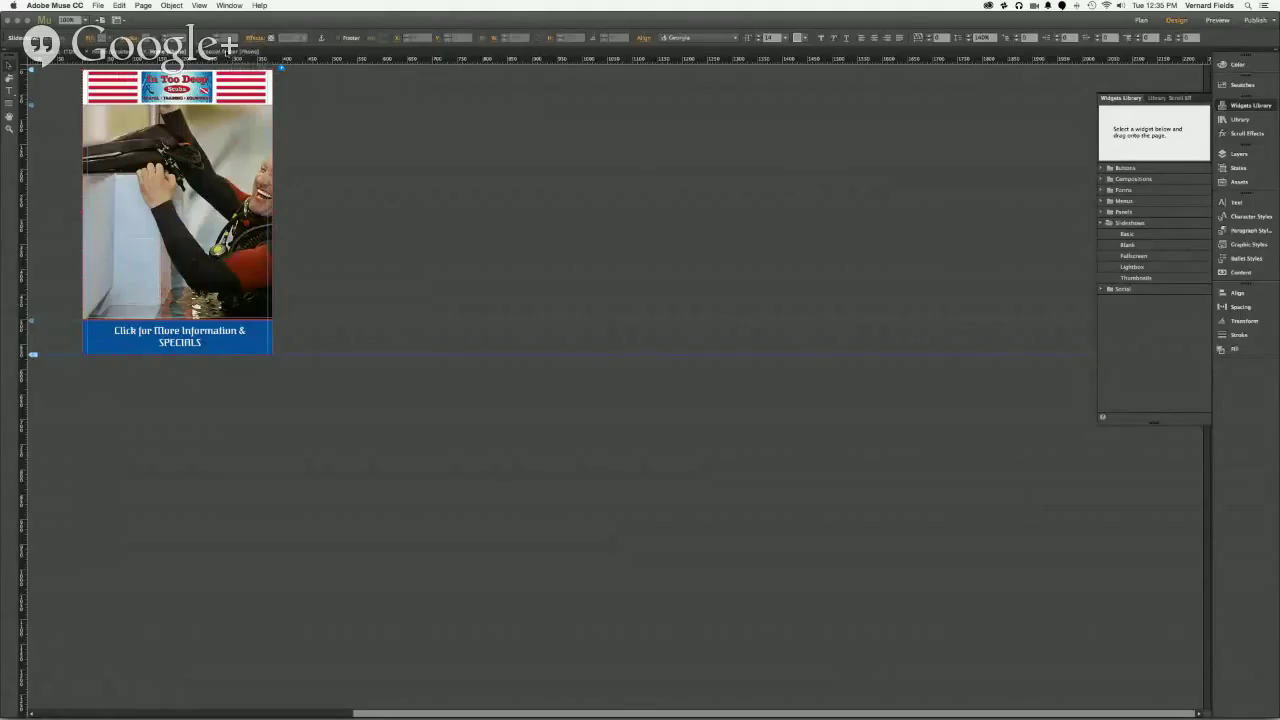
pyautogui.click(1224, 22)
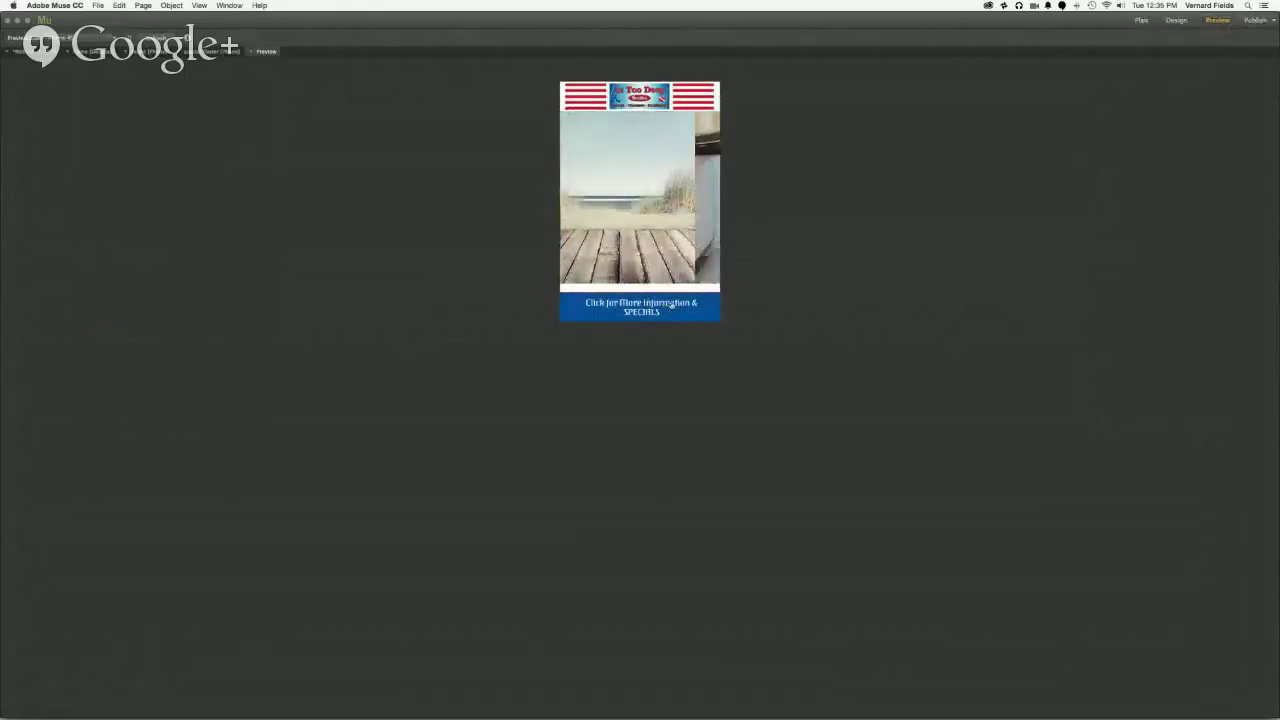
pyautogui.scroll(-3, 670, 300)
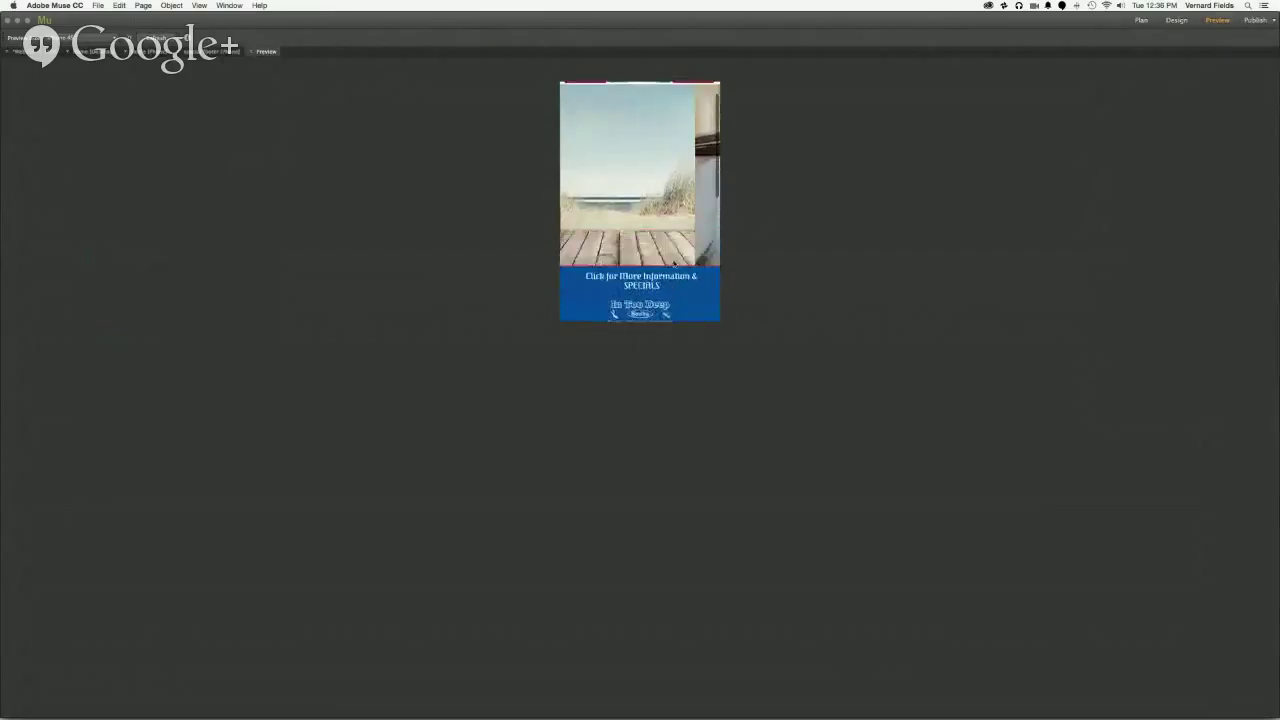
# Step: Close the preview and set the phone home page slideshow's transition to Fade
pyautogui.scroll(3, 673, 263)
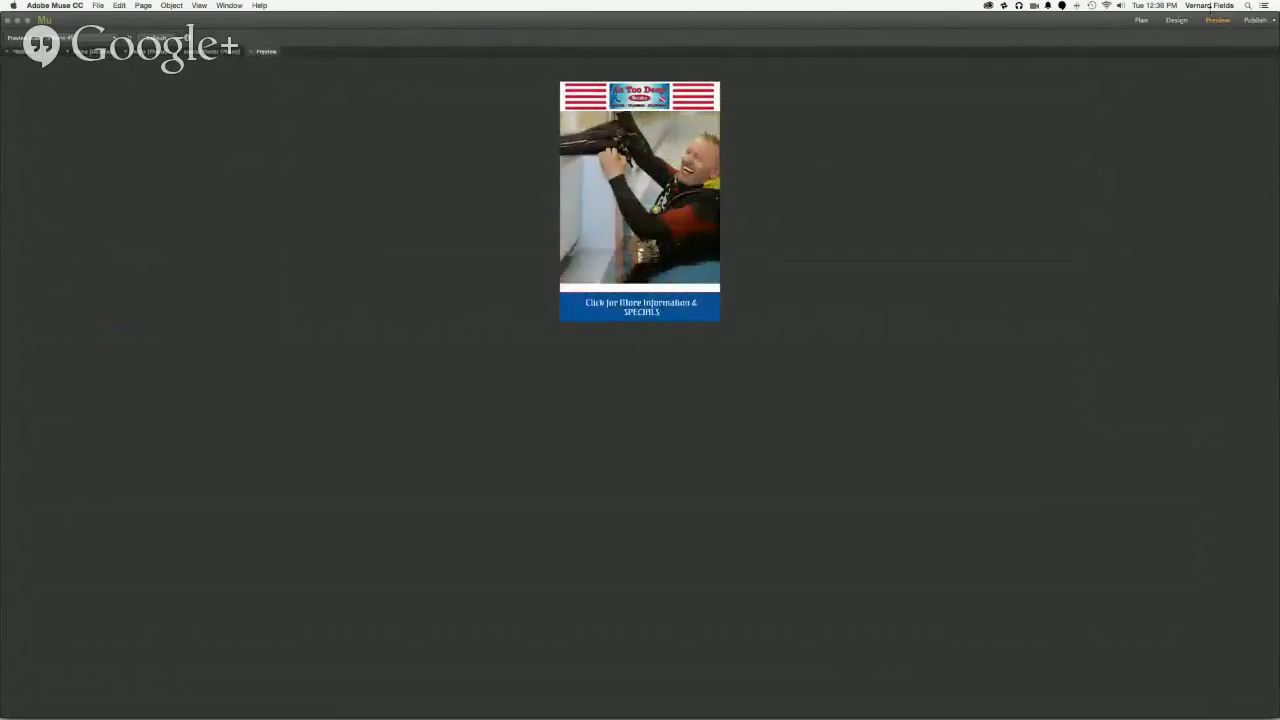
pyautogui.click(254, 52)
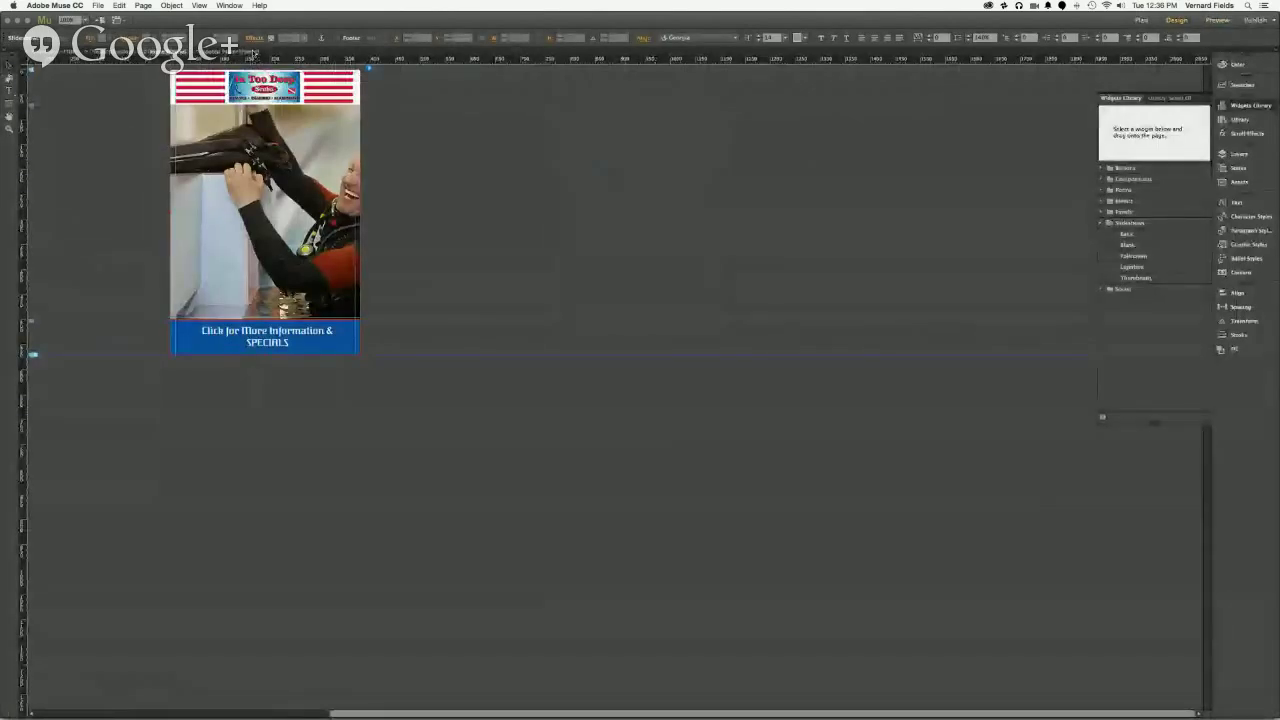
pyautogui.click(370, 68)
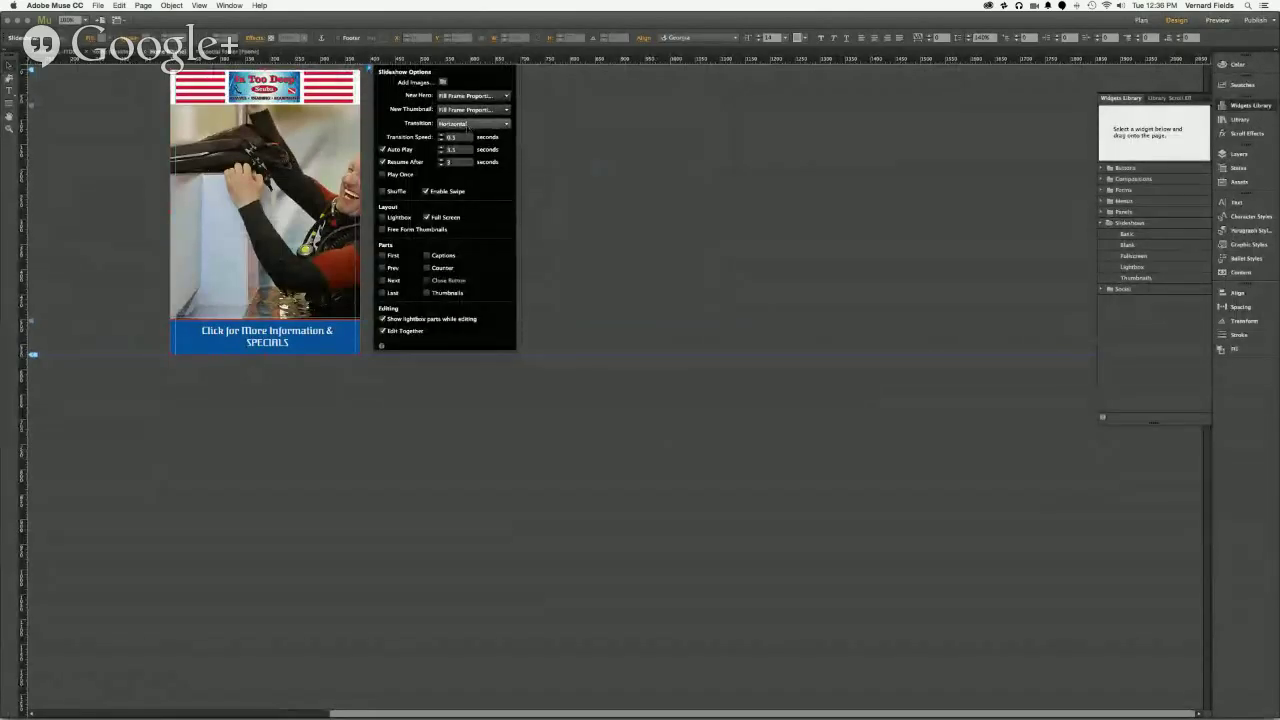
pyautogui.click(466, 124)
pyautogui.click(459, 141)
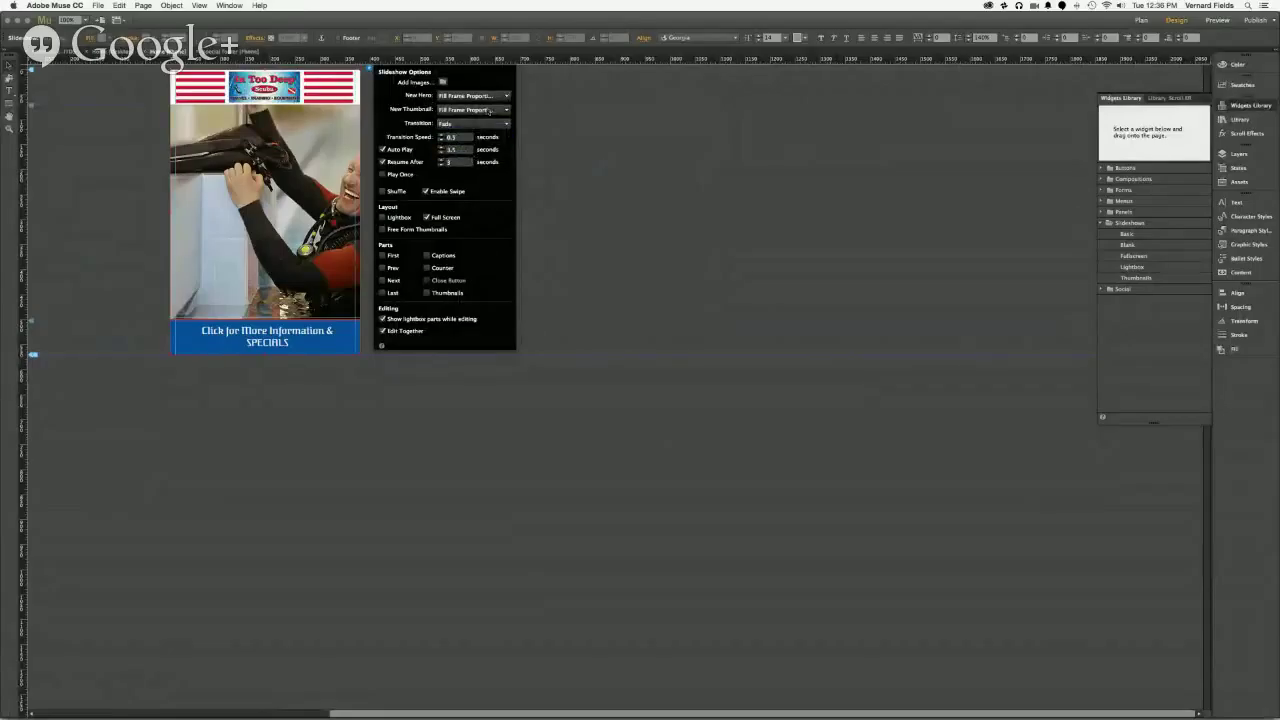
# Step: Keep the slideshow's New Hero fitting on Fill Frame Proportionally and set New Thumbnail to Fit Content Proportionally
pyautogui.click(488, 110)
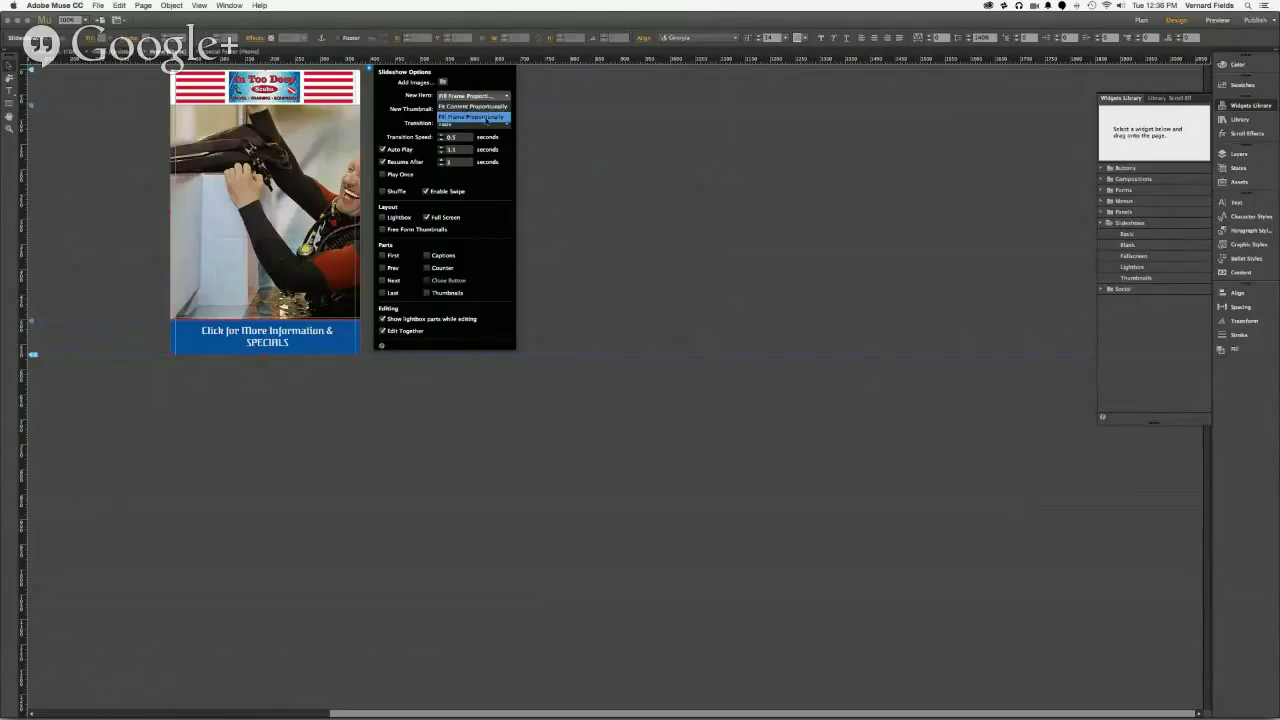
pyautogui.click(487, 117)
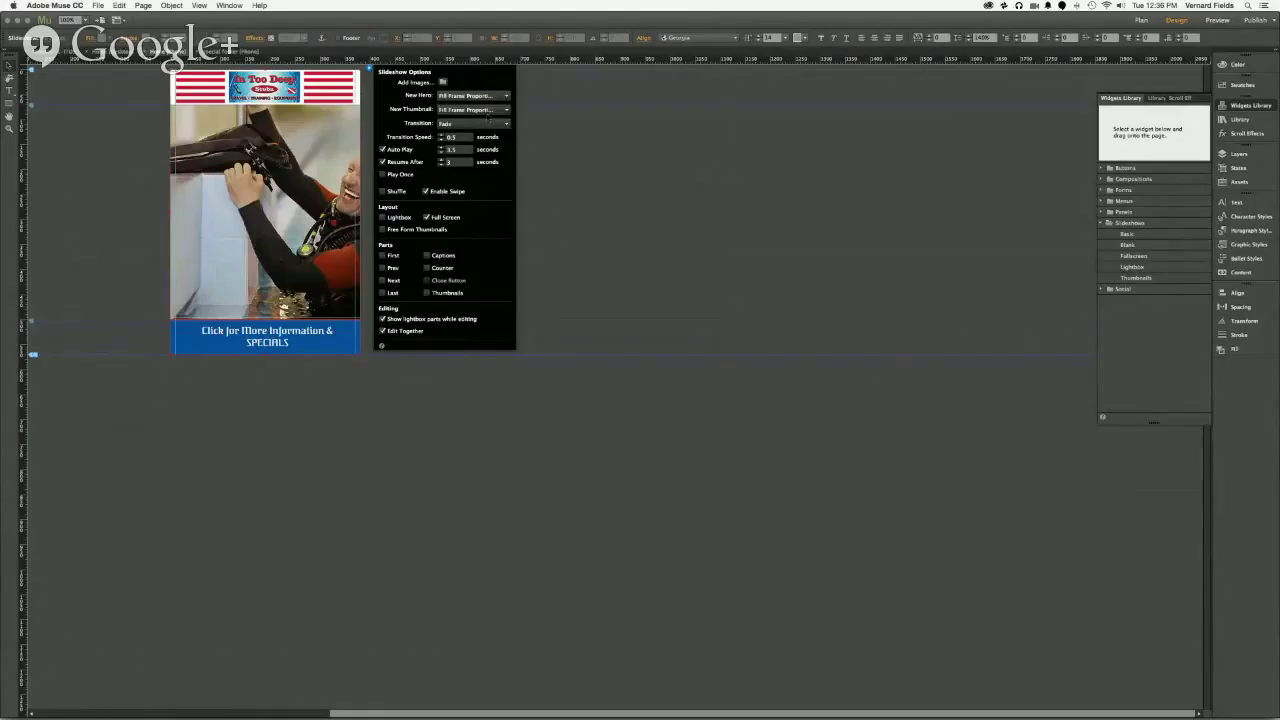
pyautogui.click(488, 109)
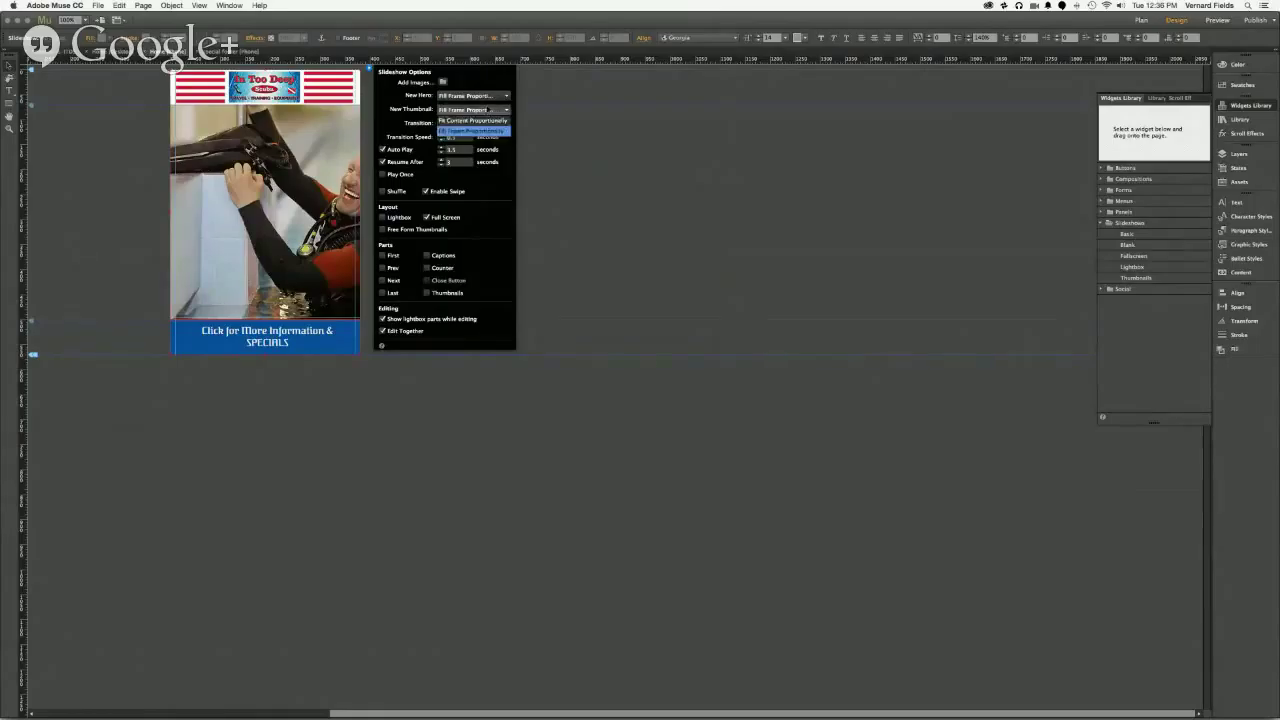
pyautogui.click(475, 121)
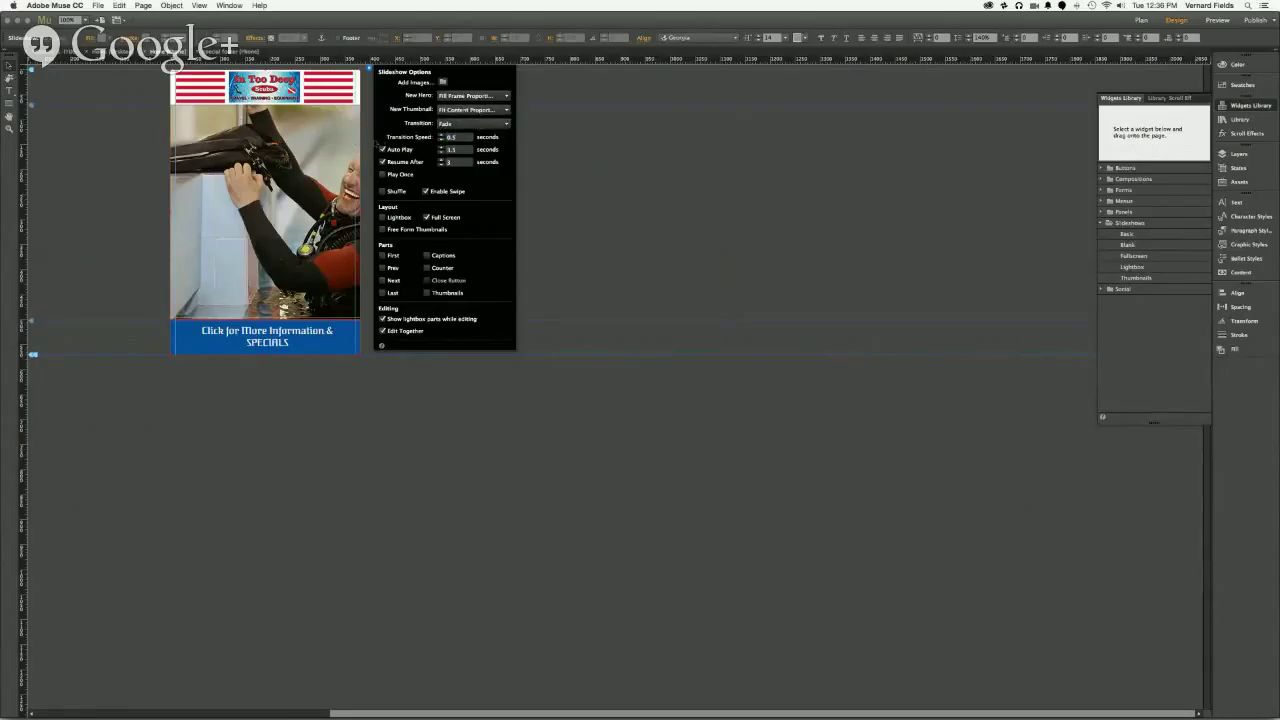
pyautogui.click(378, 146)
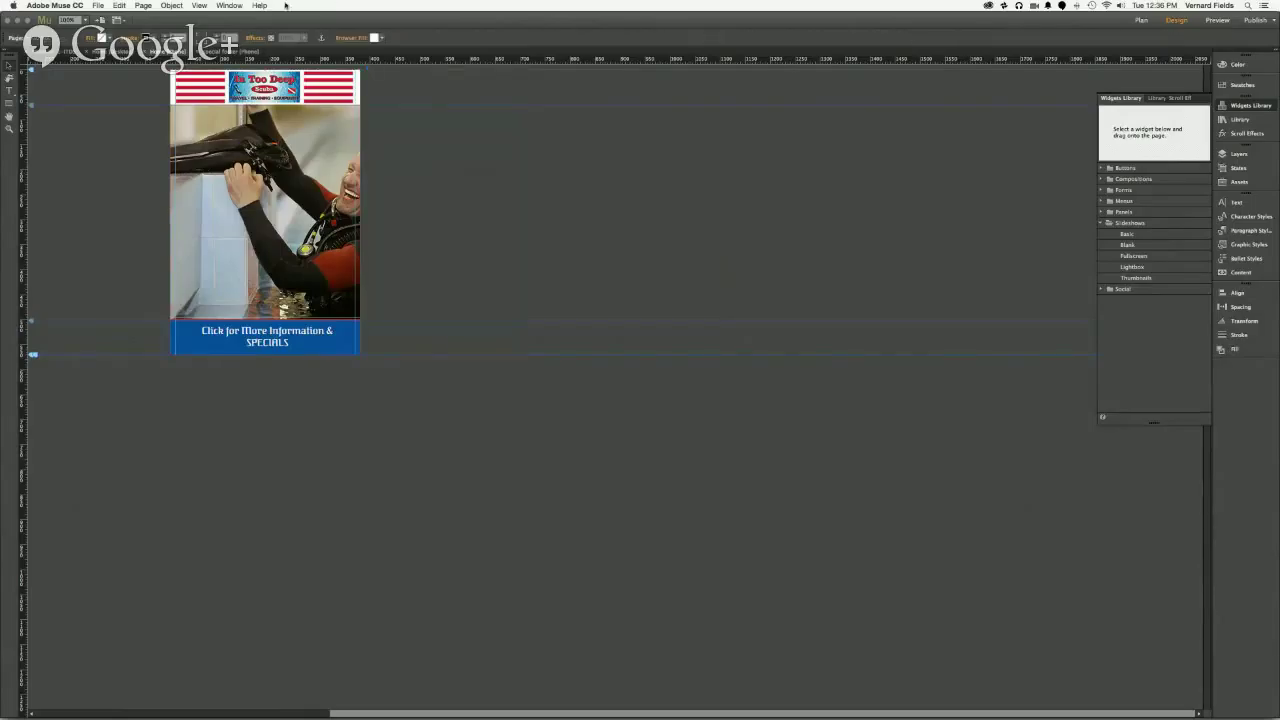
# Step: Preview the phone home page to check the slideshow's fading transition and the header and footer placement
pyautogui.click(1216, 20)
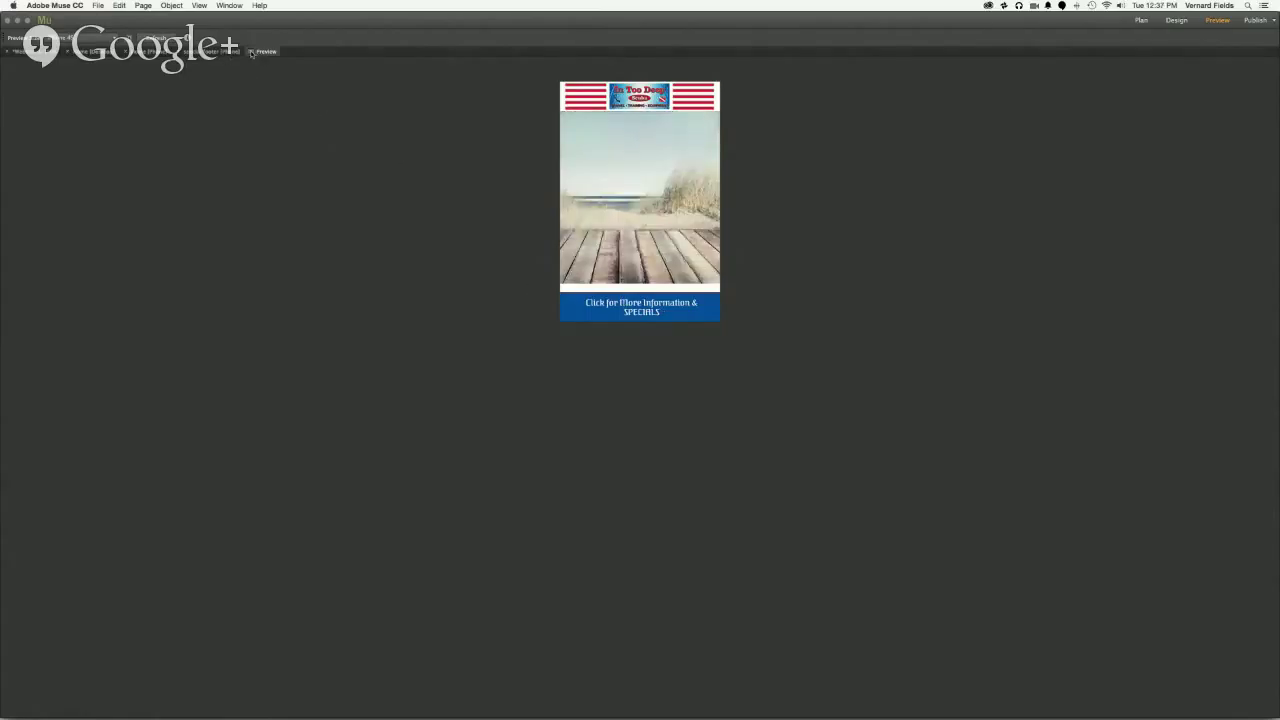
pyautogui.click(252, 53)
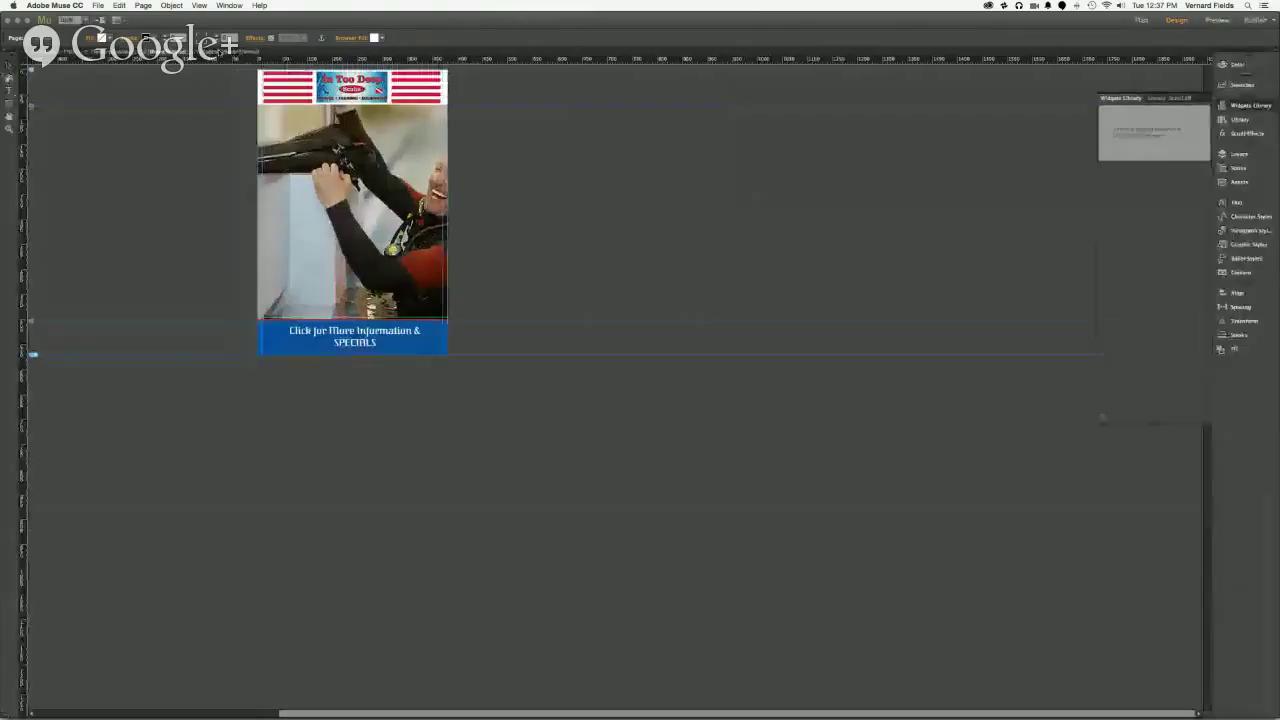
pyautogui.hscroll(5, 33, 354)
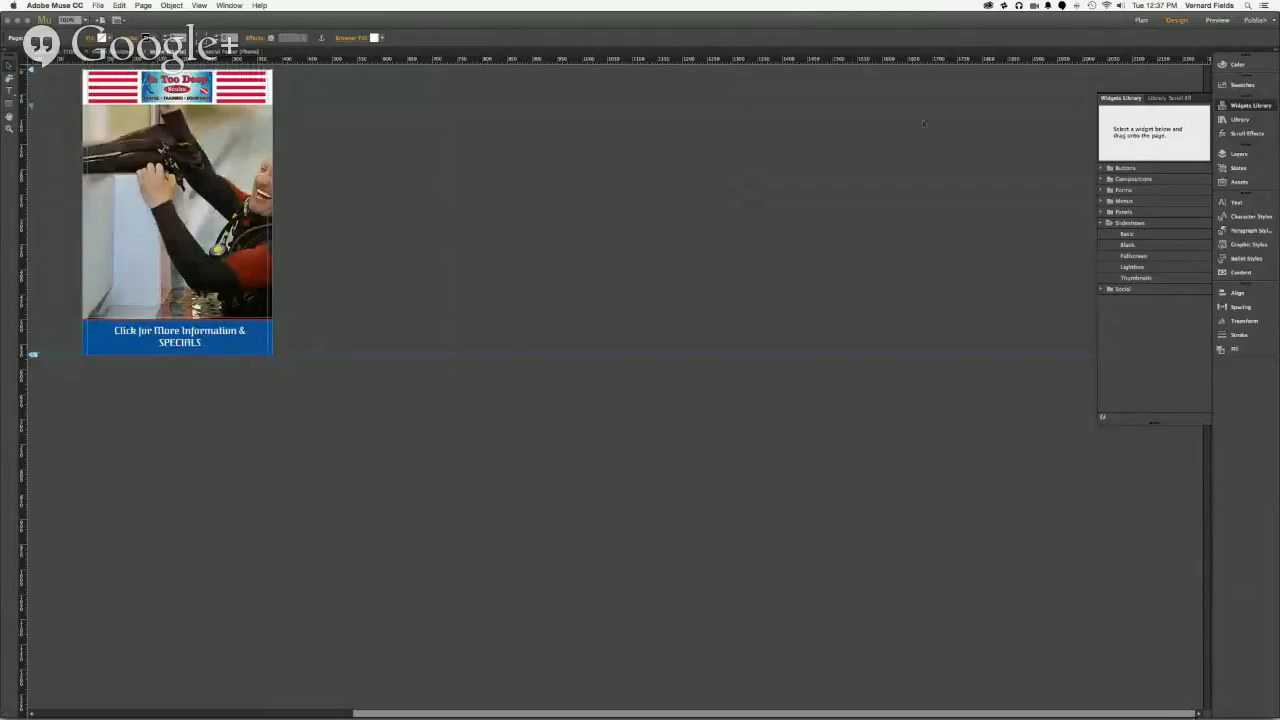
pyautogui.click(1217, 22)
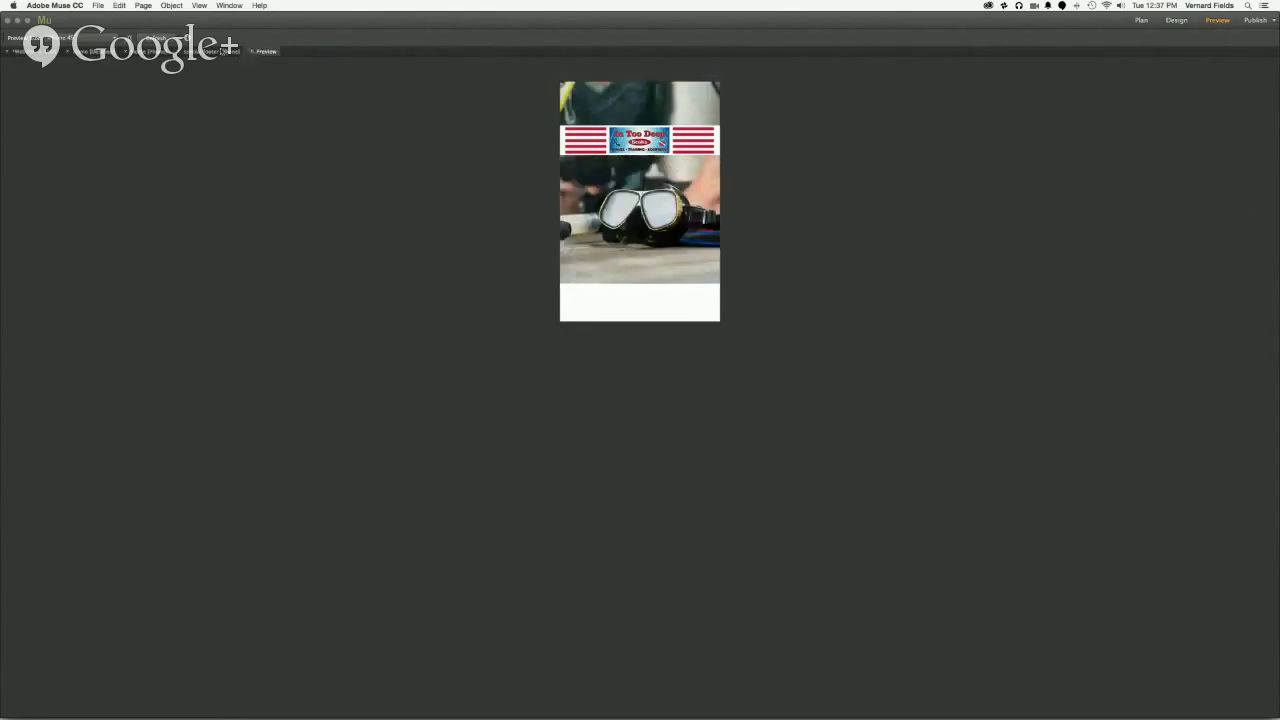
# Step: On the Special Footer phone master page, raise the footer guide to just above the blue specials banner and check it in the preview
pyautogui.click(222, 51)
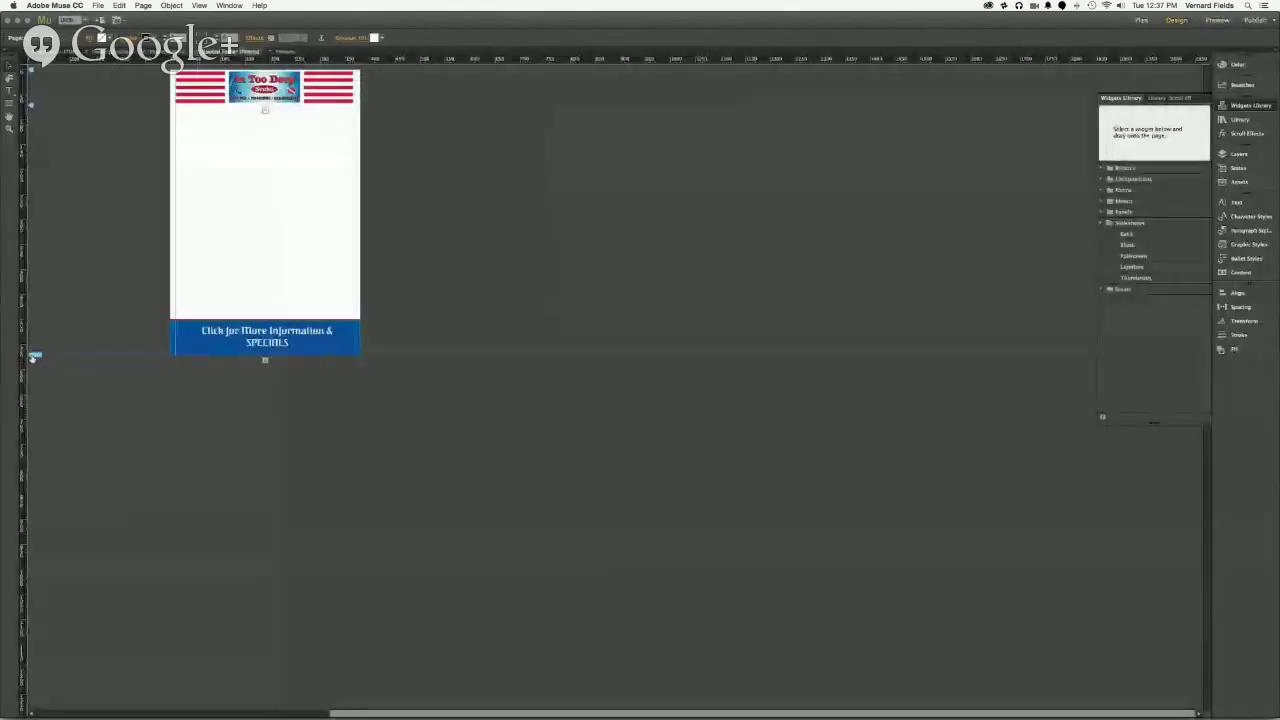
pyautogui.moveTo(29, 358); pyautogui.dragTo(32, 313)
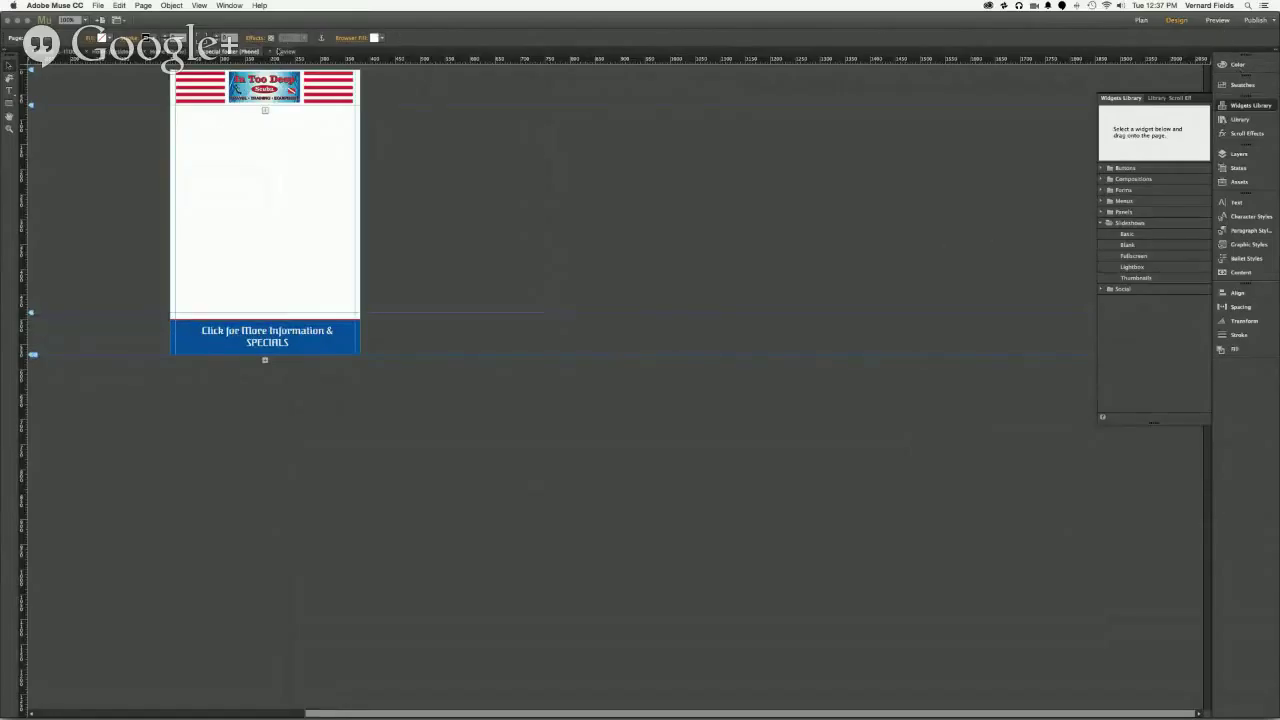
pyautogui.click(283, 51)
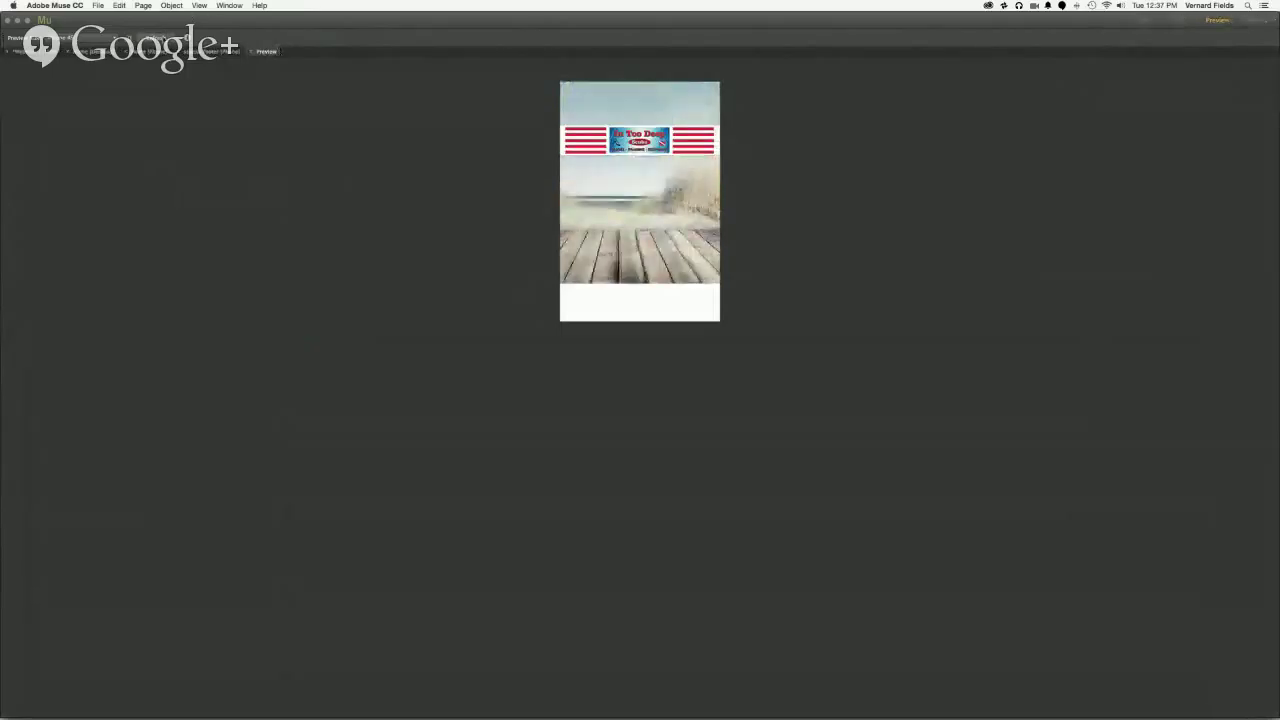
pyautogui.click(200, 51)
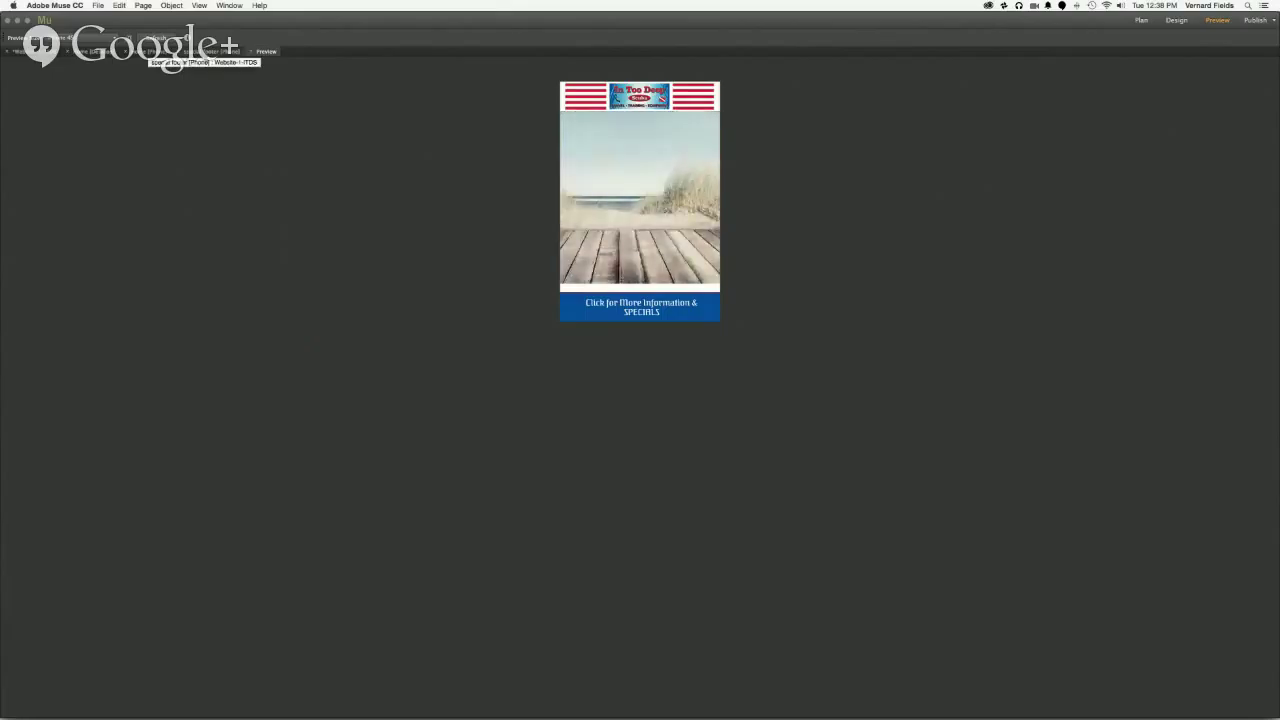
# Step: Select the phone home page's slideshow and set its New Hero fitting to Fit Content Proportionally
pyautogui.click(150, 51)
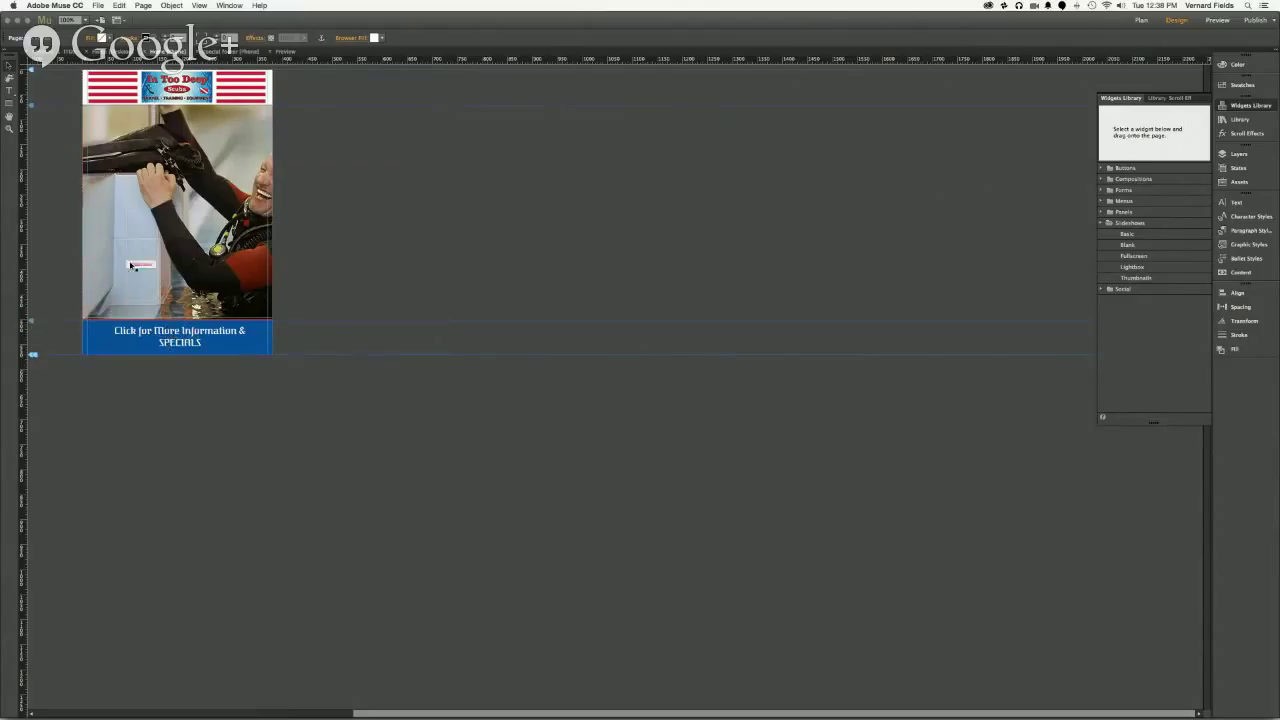
pyautogui.click(138, 290)
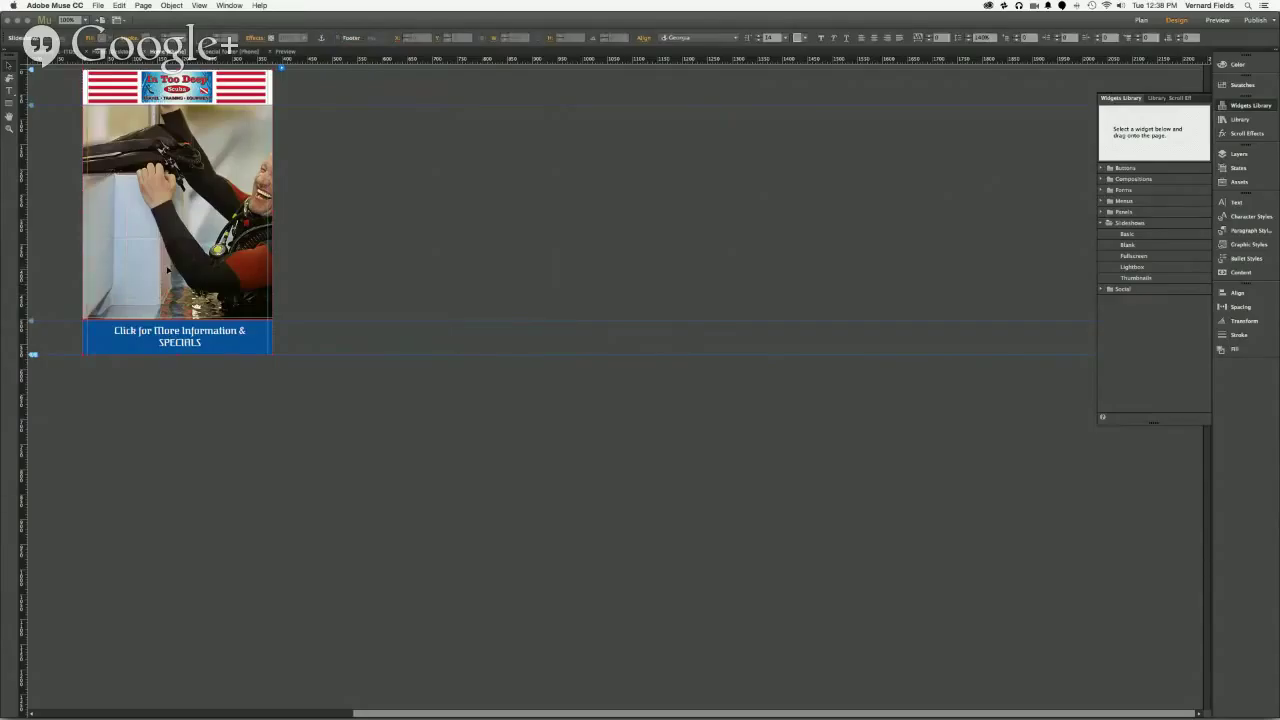
pyautogui.click(147, 264)
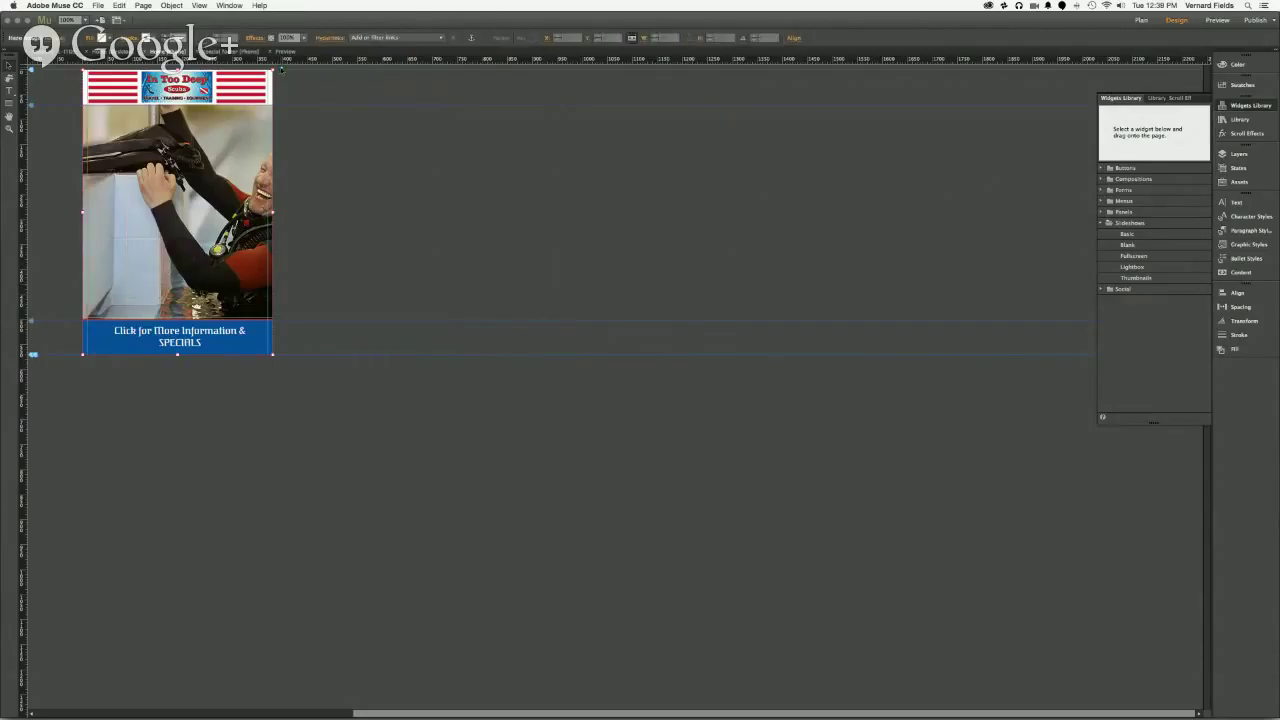
pyautogui.click(281, 69)
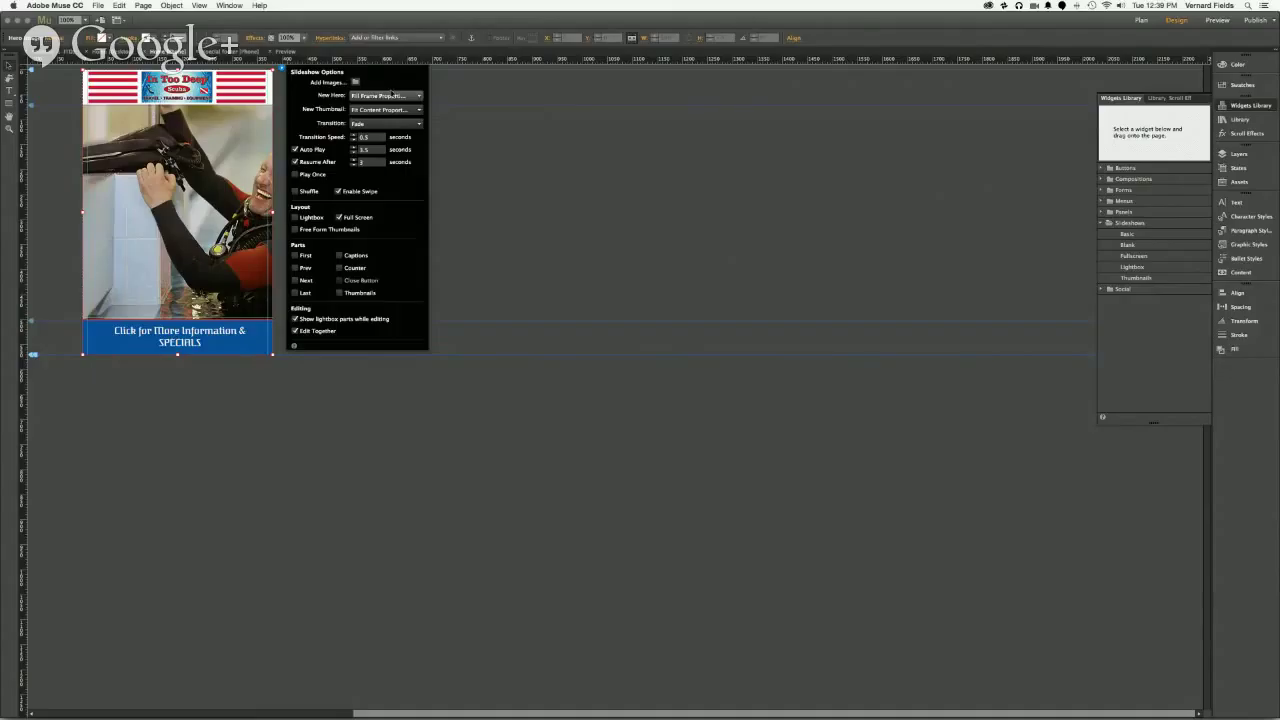
pyautogui.click(388, 95)
pyautogui.click(385, 104)
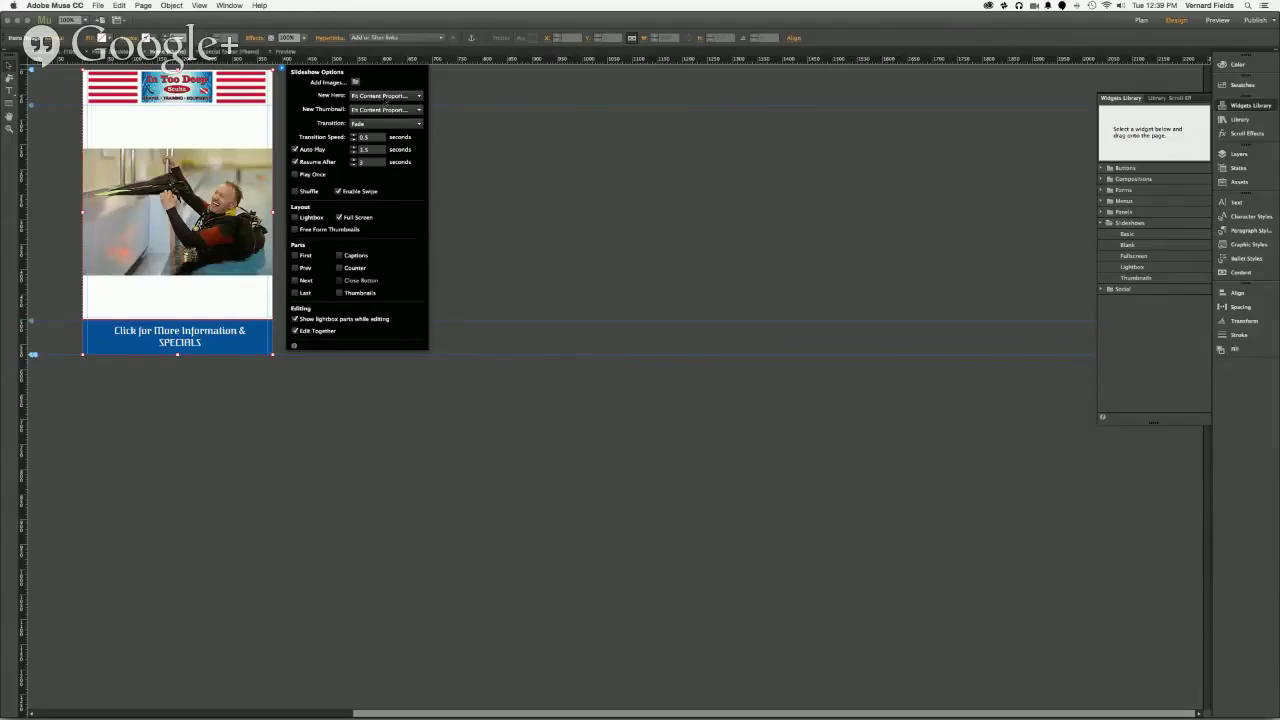
# Step: Set both the New Thumbnail and New Hero fitting of the slideshow to Fill Frame Proportionally
pyautogui.click(384, 109)
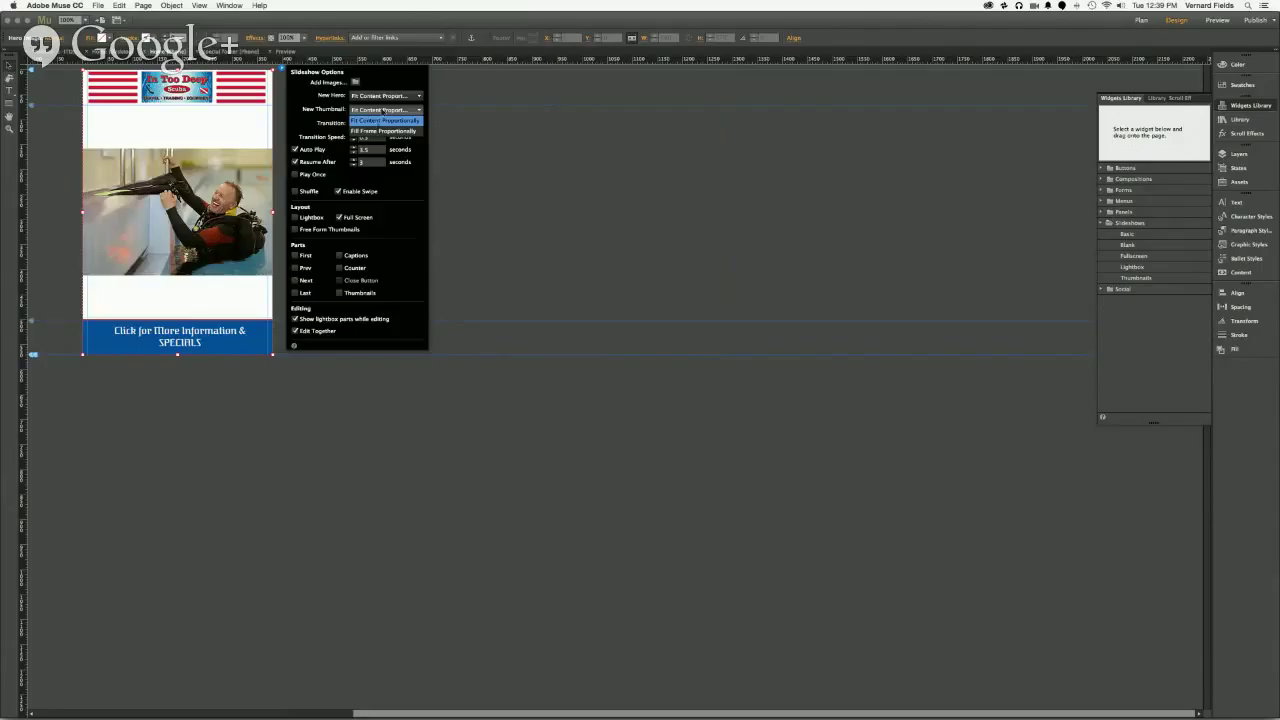
pyautogui.click(375, 131)
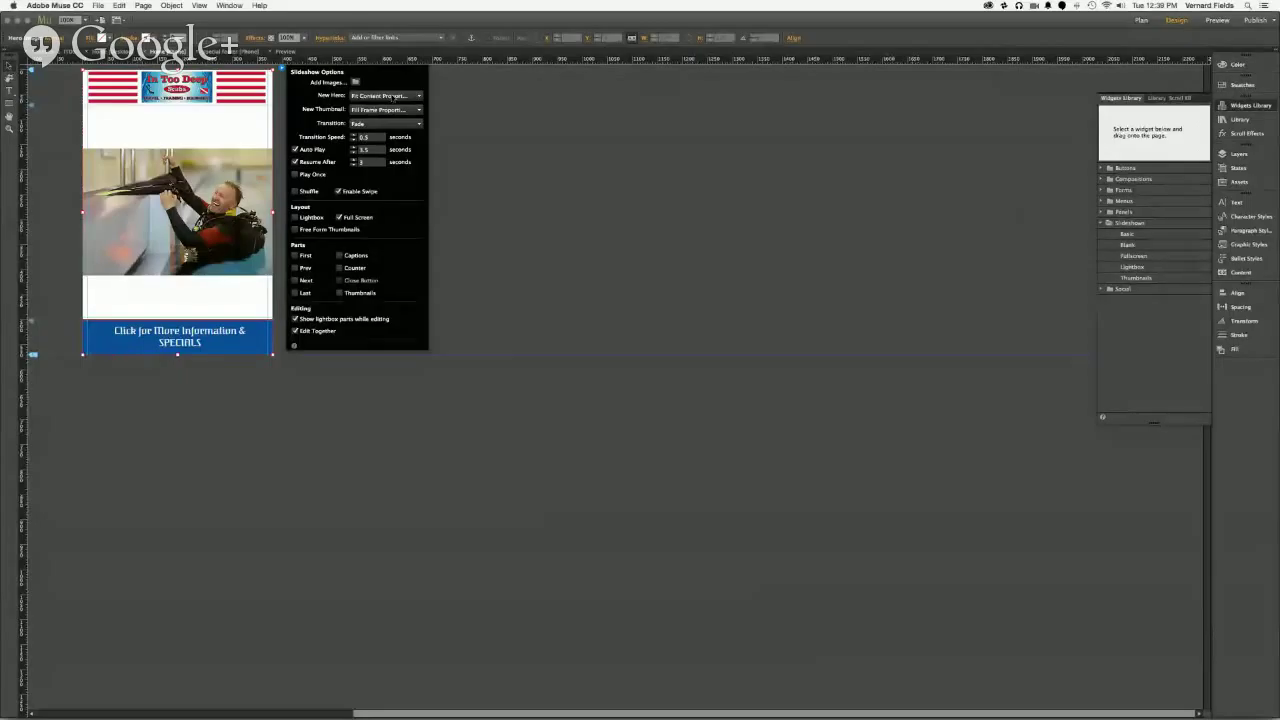
pyautogui.click(393, 96)
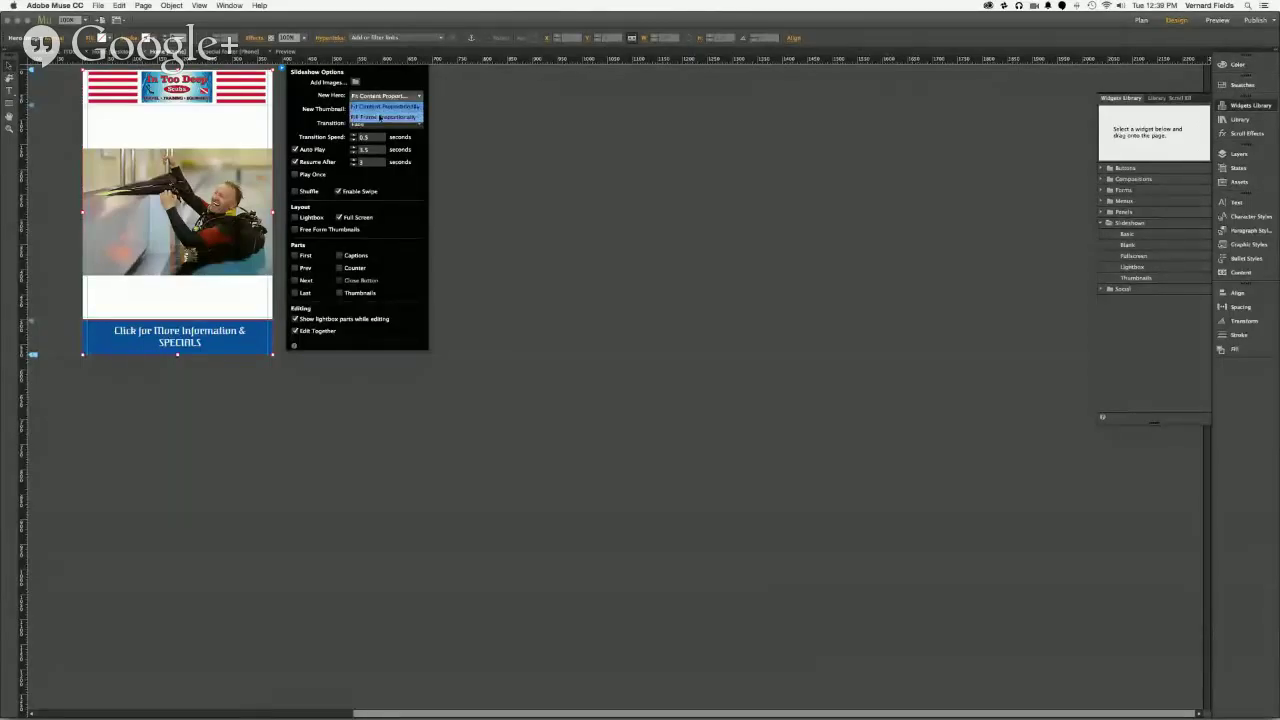
pyautogui.click(380, 118)
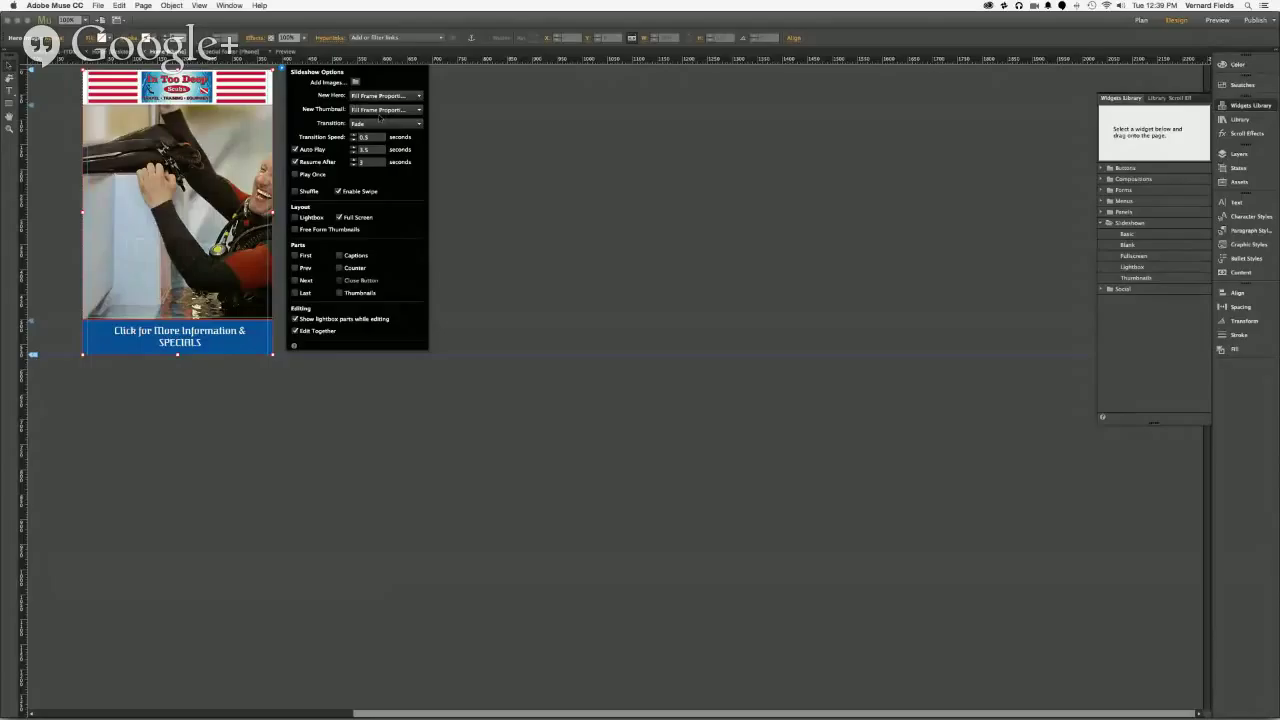
pyautogui.click(531, 185)
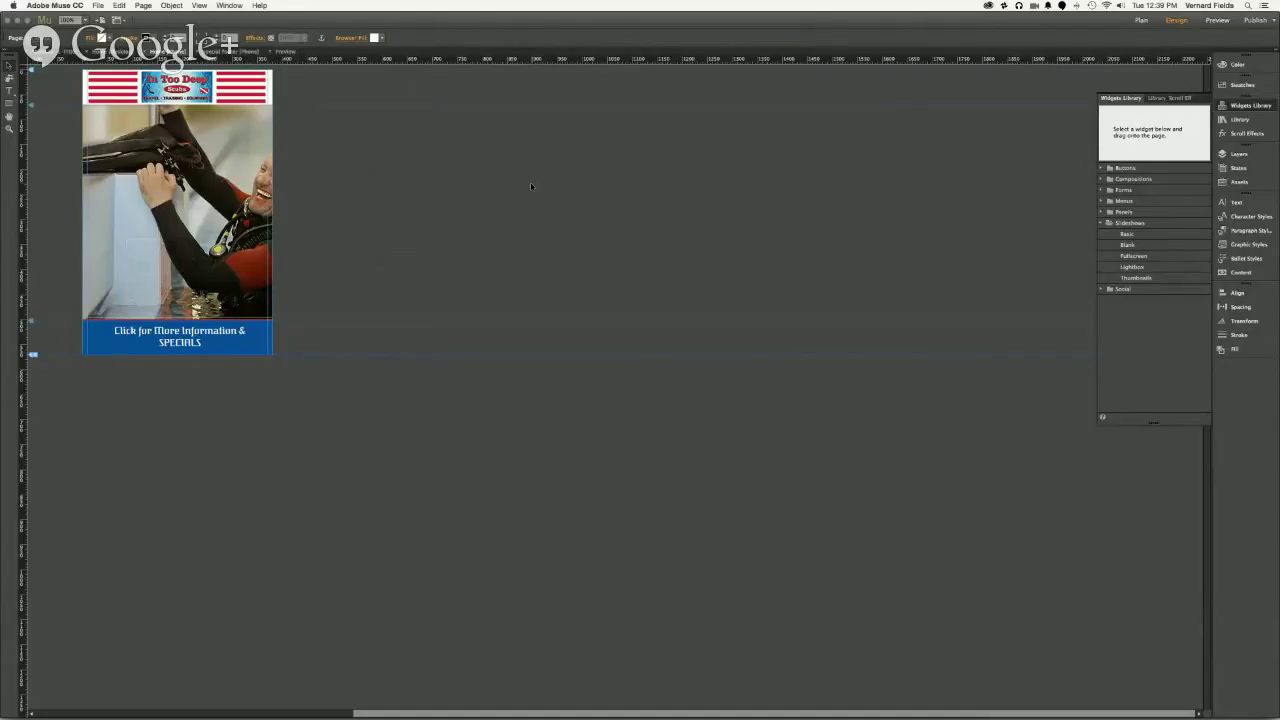
# Step: Preview the site in Chrome and check the Splash page link that Pushbullet would send
pyautogui.press('super+alt+e')
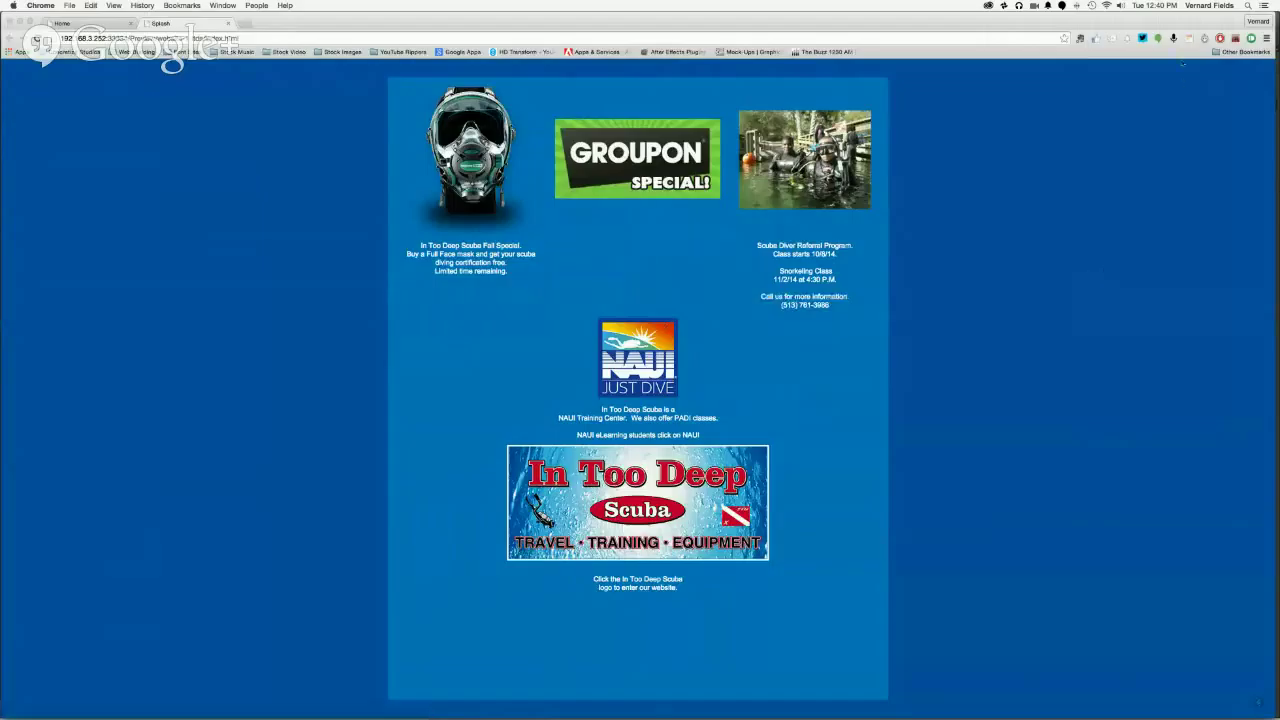
pyautogui.click(1251, 38)
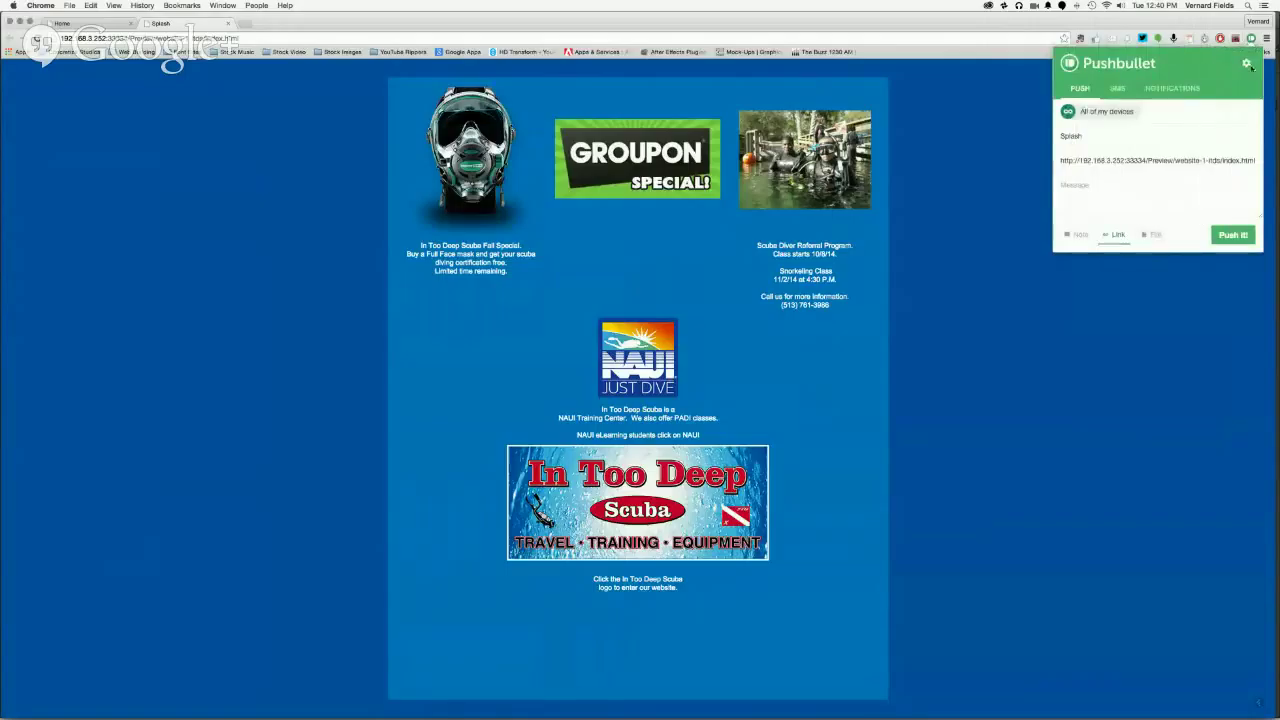
pyautogui.click(951, 135)
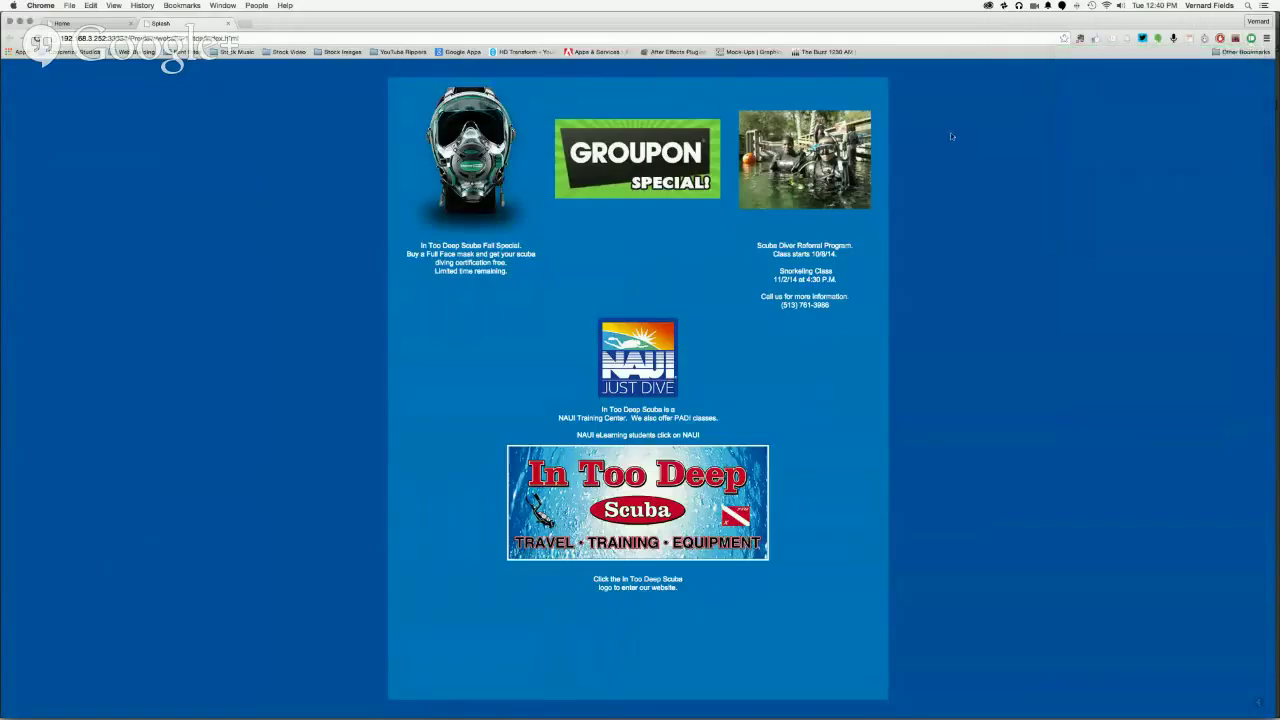
# Step: Switch back to Adobe Muse and publish the site to Business Catalyst, continuing despite the asset problems
pyautogui.press('super+Tab')
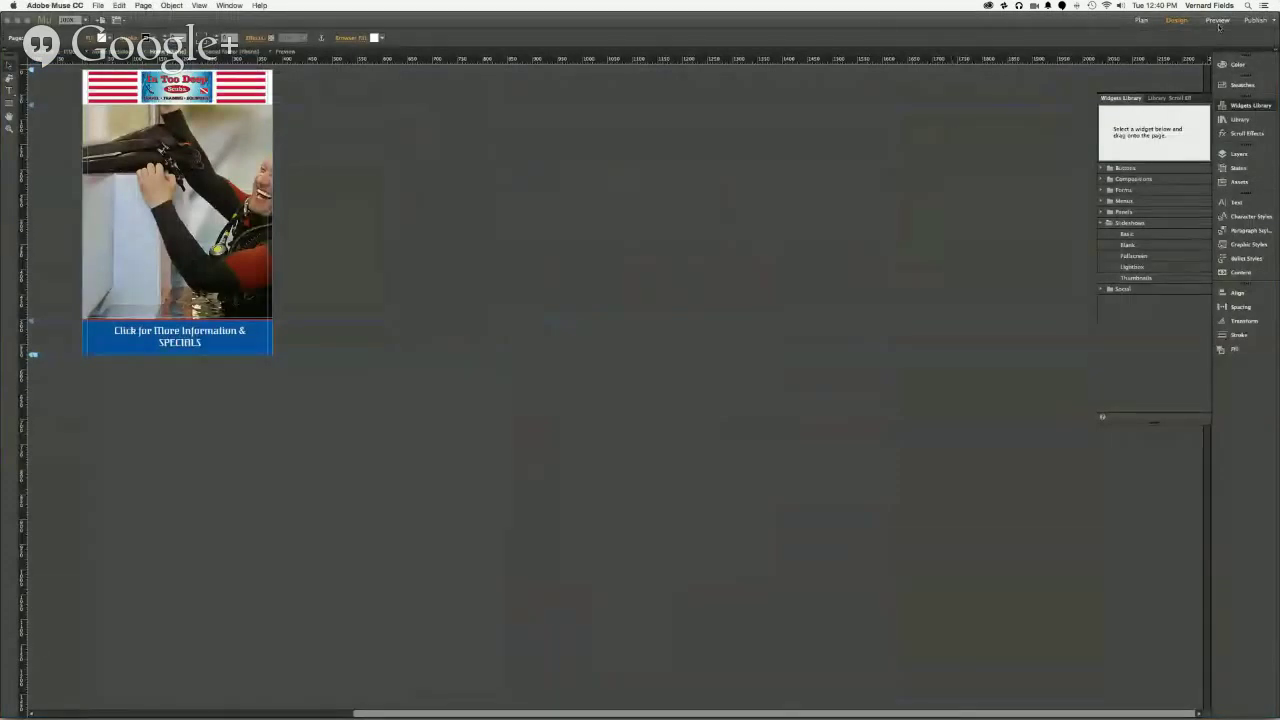
pyautogui.click(1256, 20)
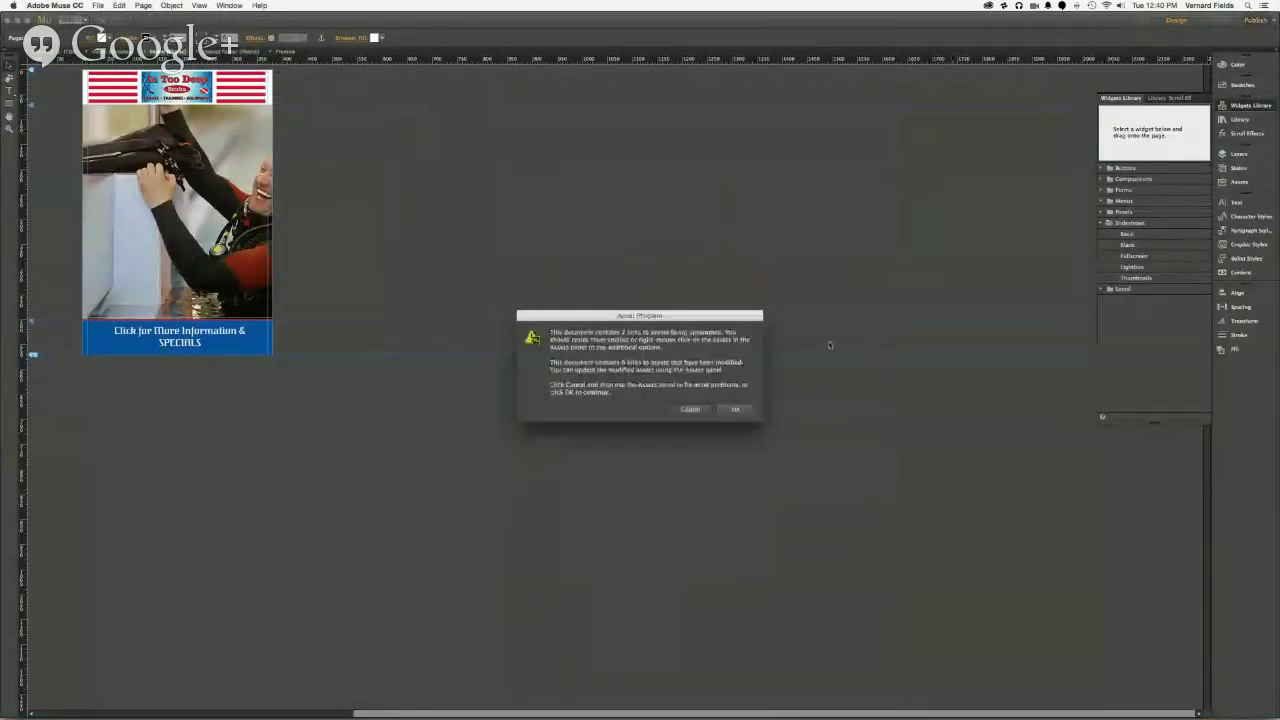
pyautogui.click(736, 409)
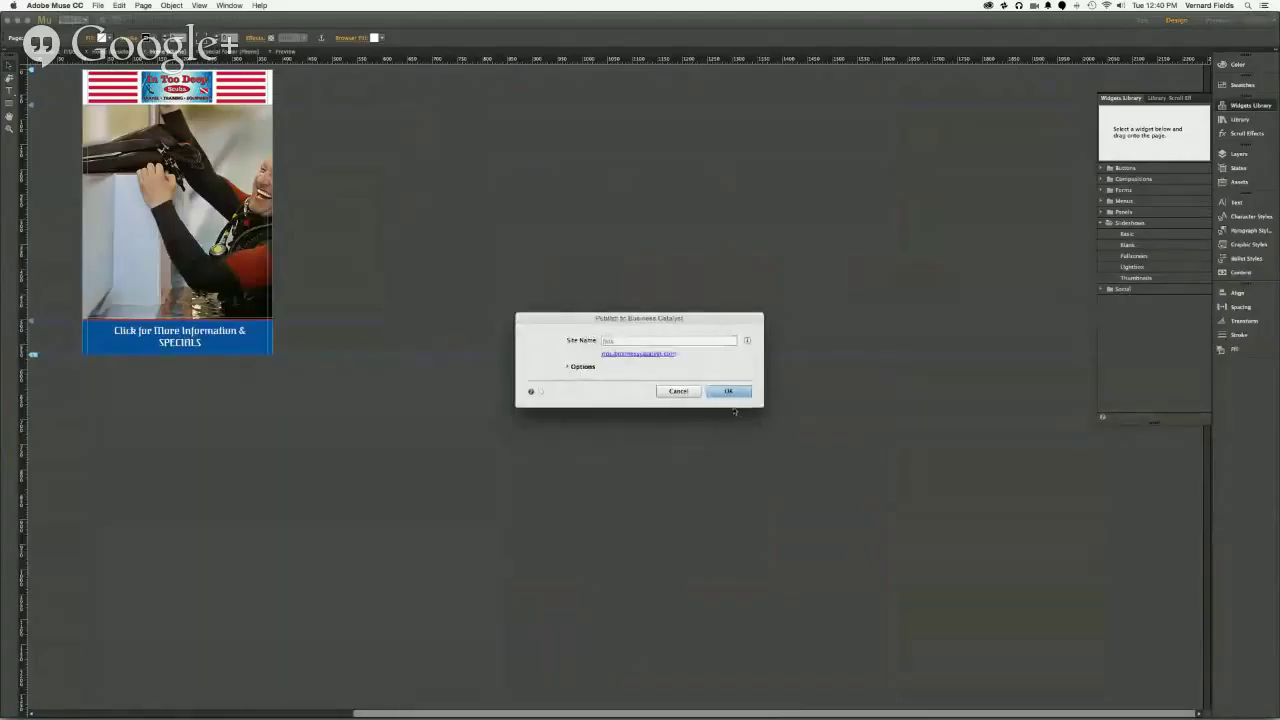
pyautogui.click(714, 393)
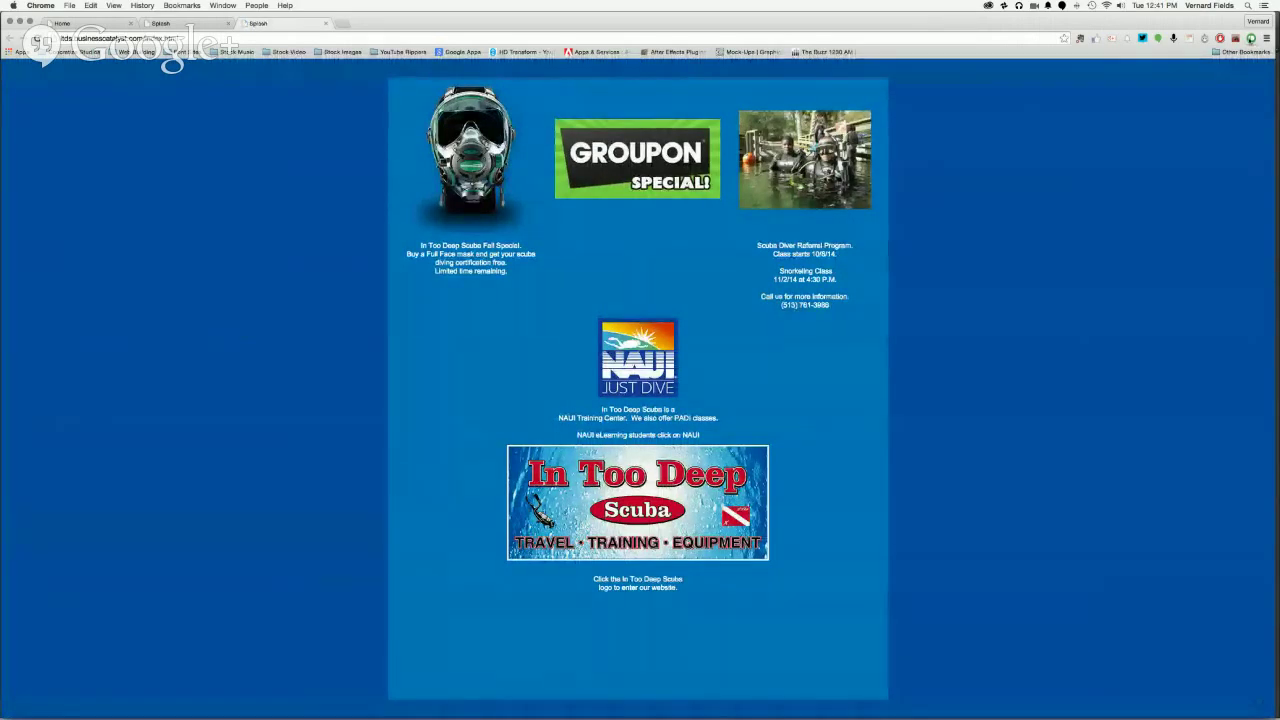
# Step: Push the published Splash page link to all devices with Pushbullet
pyautogui.click(1251, 38)
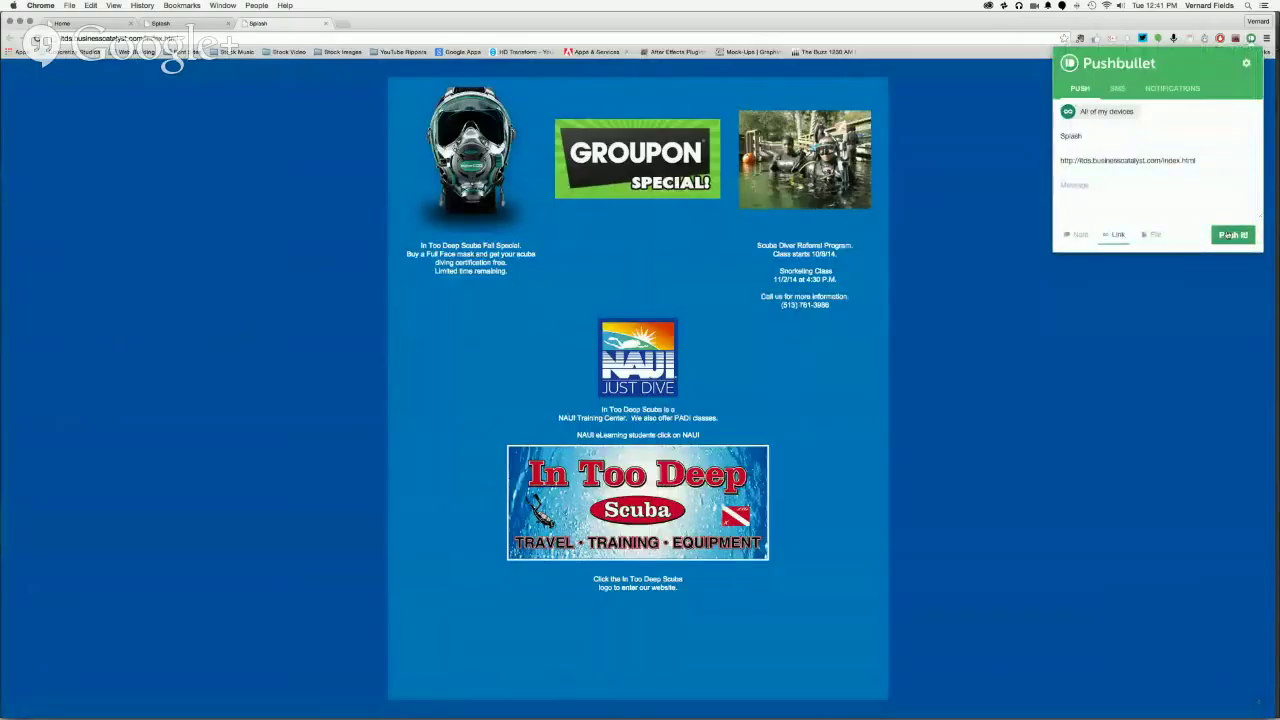
pyautogui.click(1228, 234)
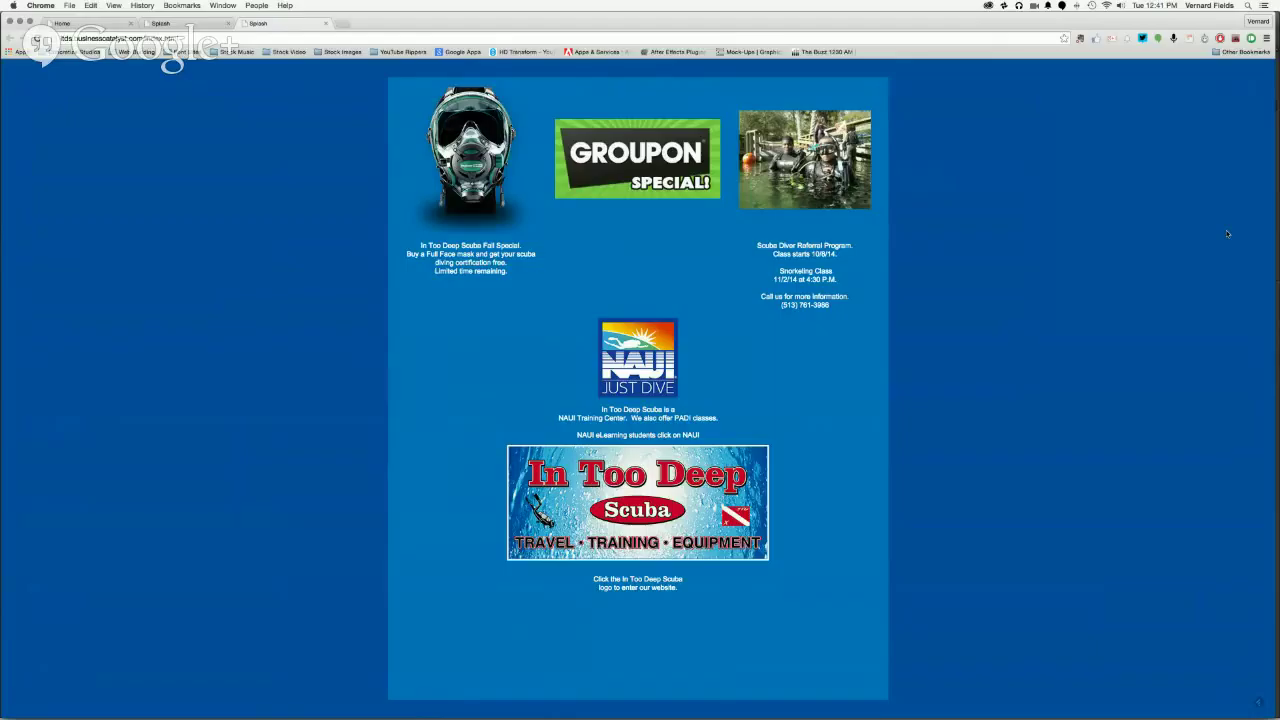
# Step: Switch back to Adobe Muse and dismiss the Publish to Business Catalyst completion dialog
pyautogui.press('super+Tab')
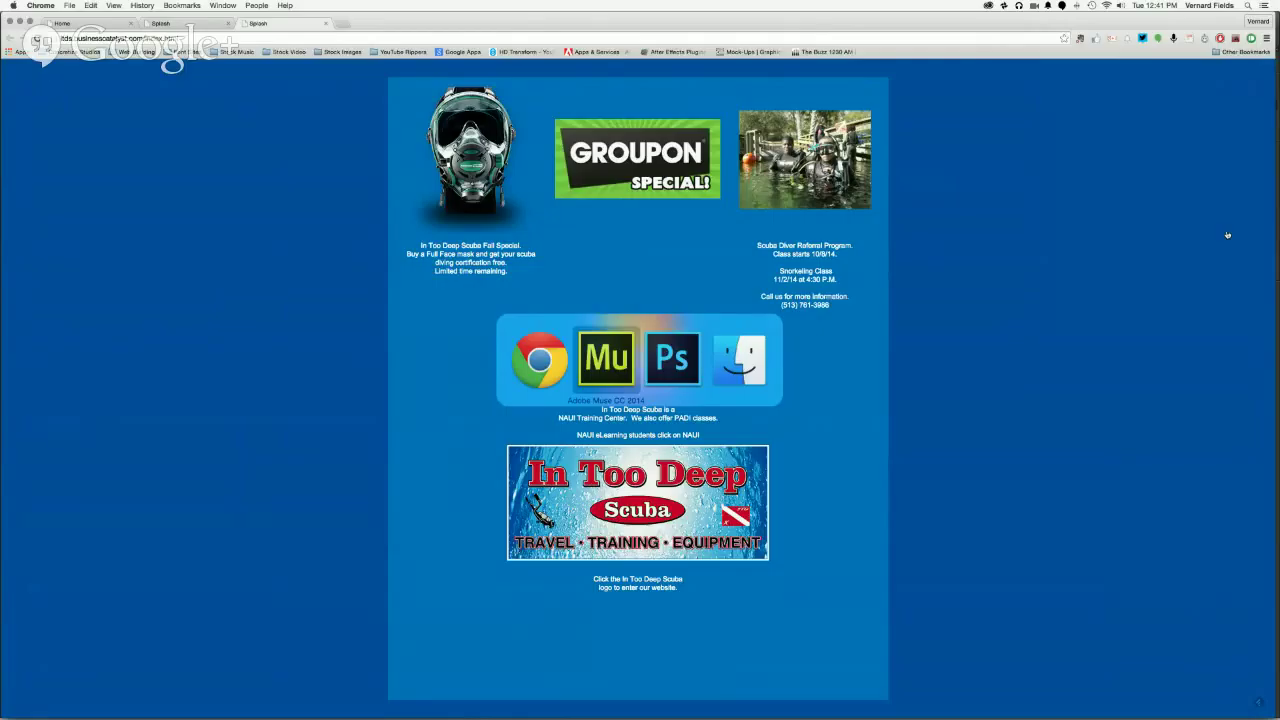
pyautogui.press('super+Tab')
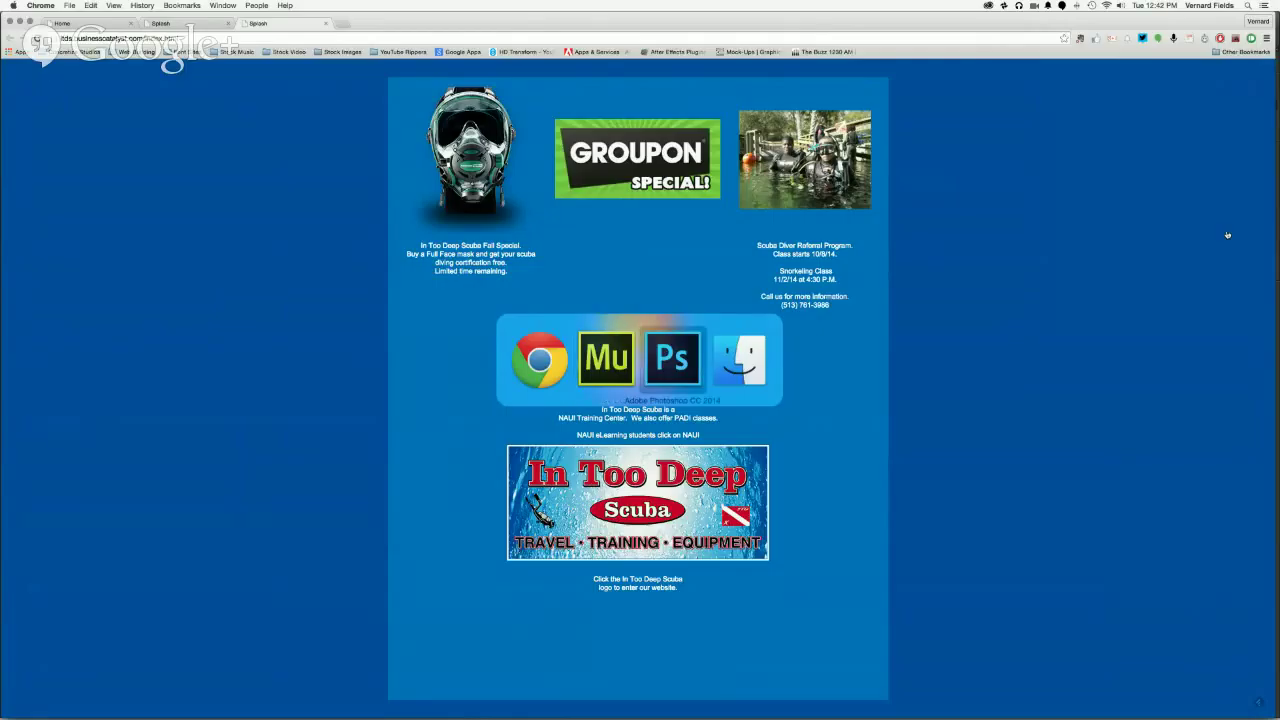
pyautogui.press('super+shift+Tab')
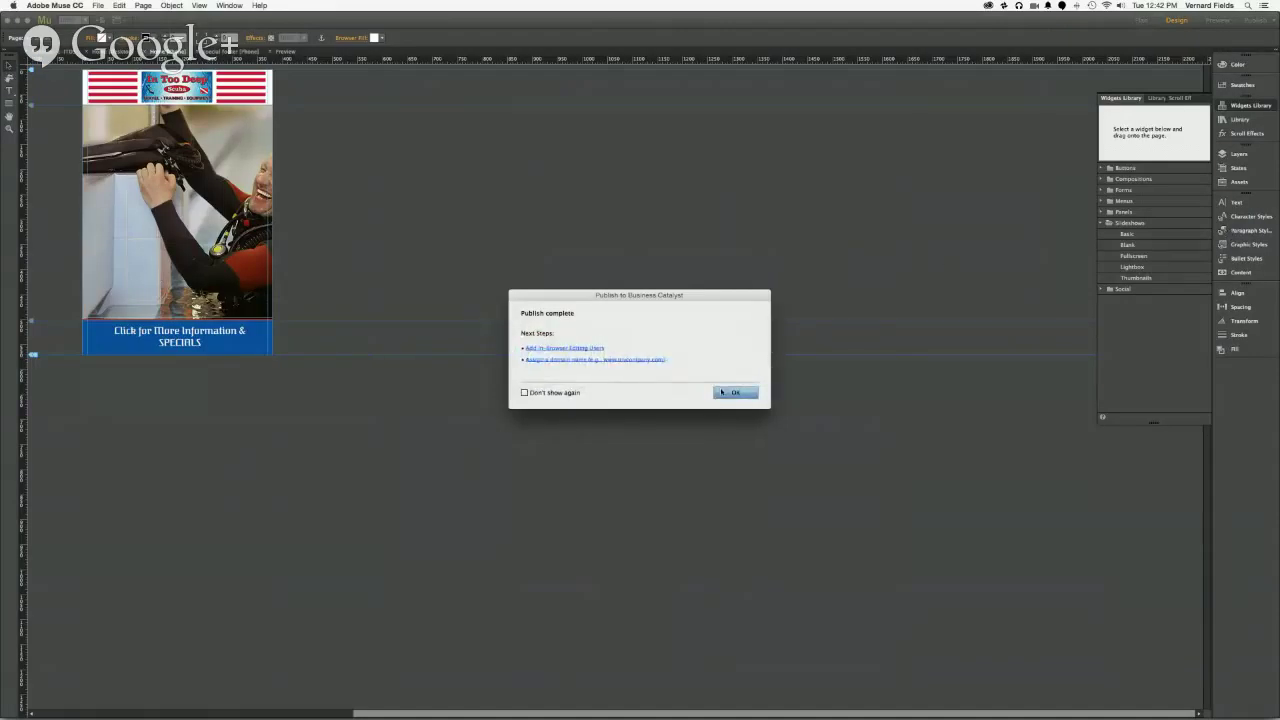
pyautogui.click(722, 392)
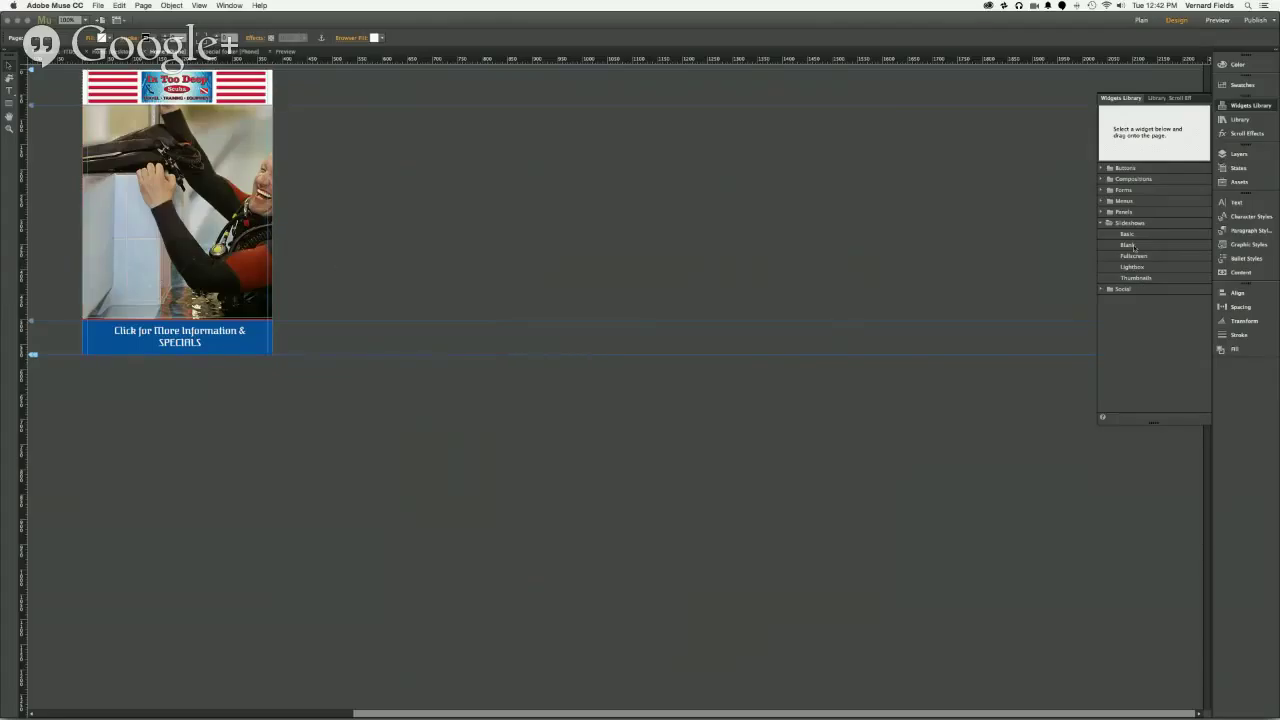
# Step: Review the Slideshow Options of the full-screen slideshow on the phone home page
pyautogui.moveTo(1130, 247); pyautogui.dragTo(176, 182)
pyautogui.click(194, 170)
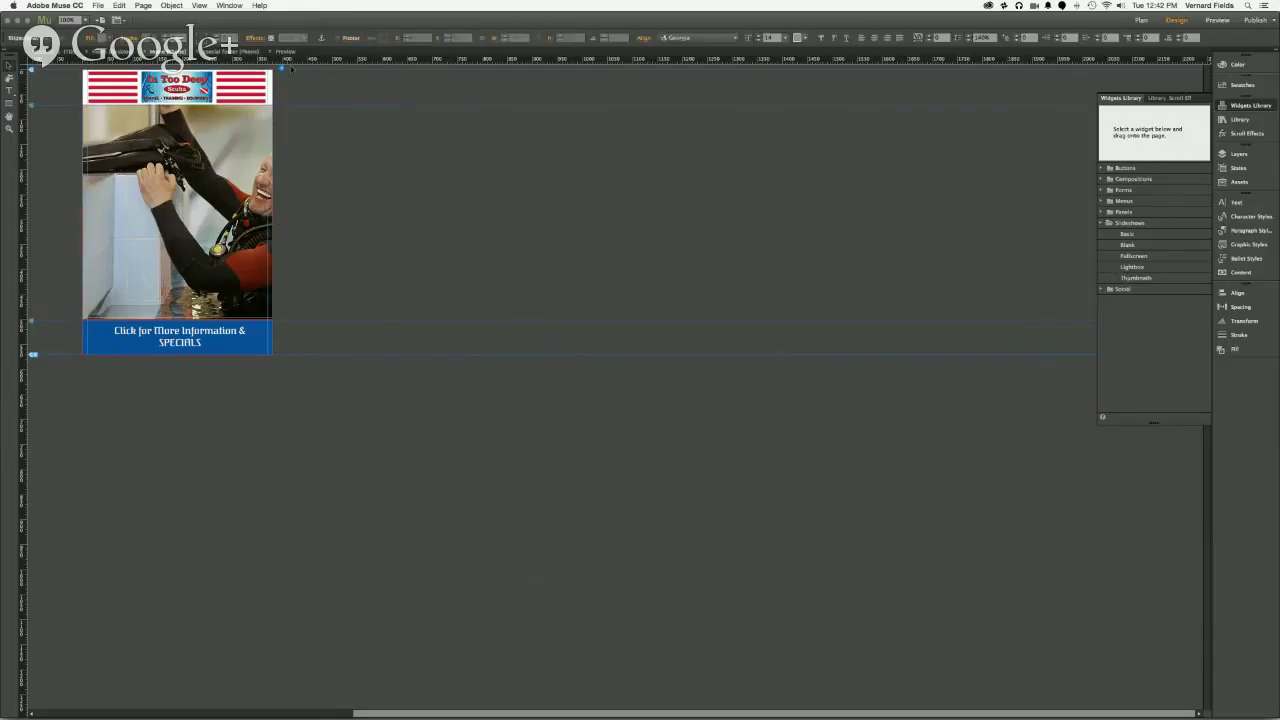
pyautogui.click(282, 70)
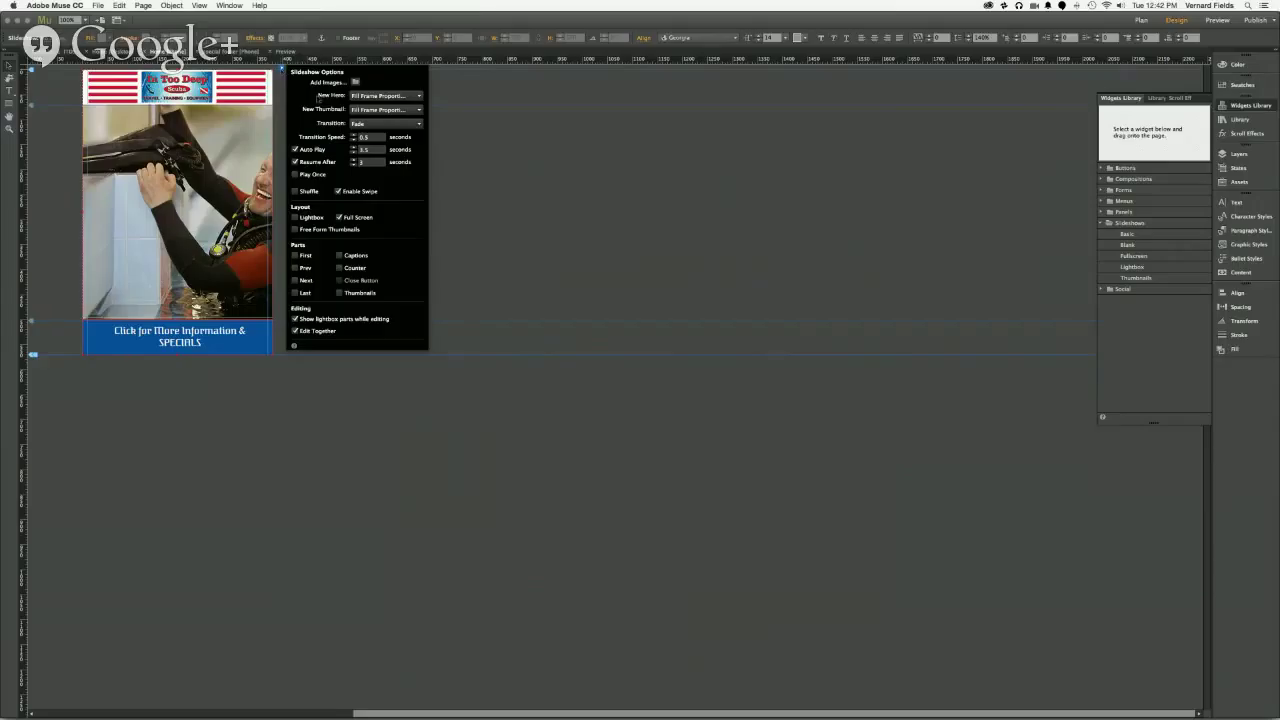
pyautogui.click(500, 221)
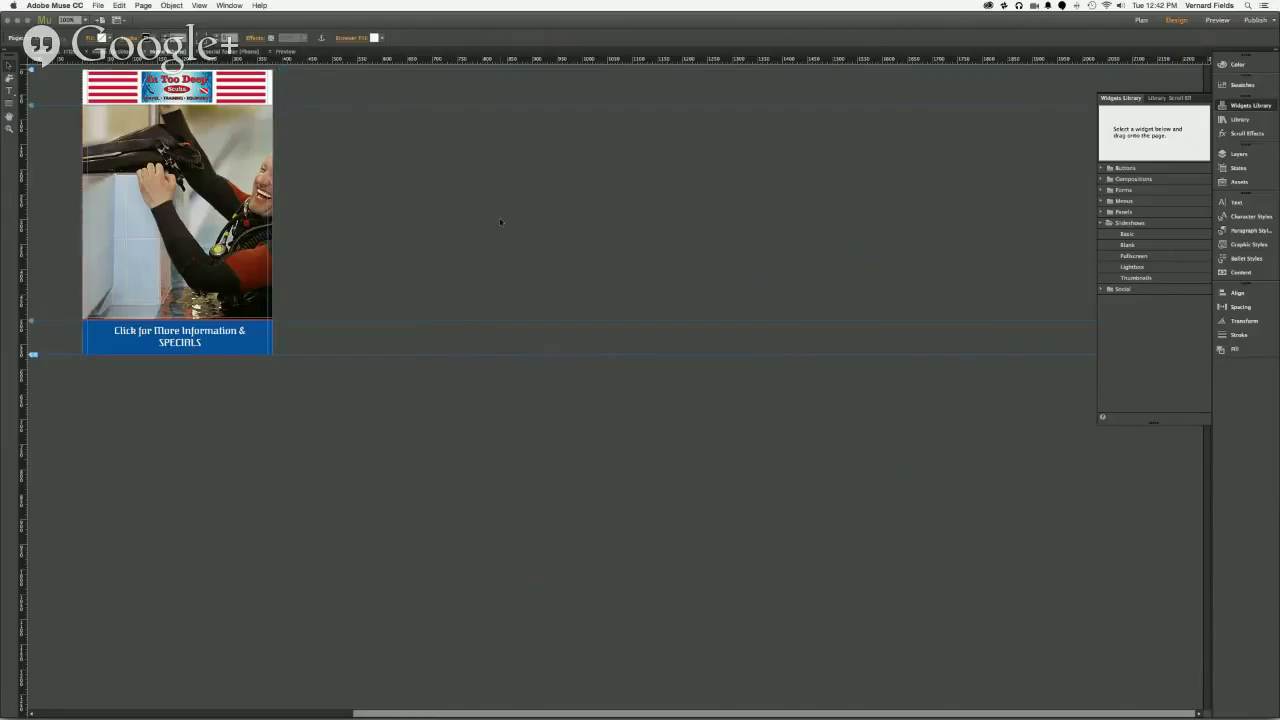
# Step: Place a Blank slideshow widget on the empty area beside the phone home page
pyautogui.click(1139, 245)
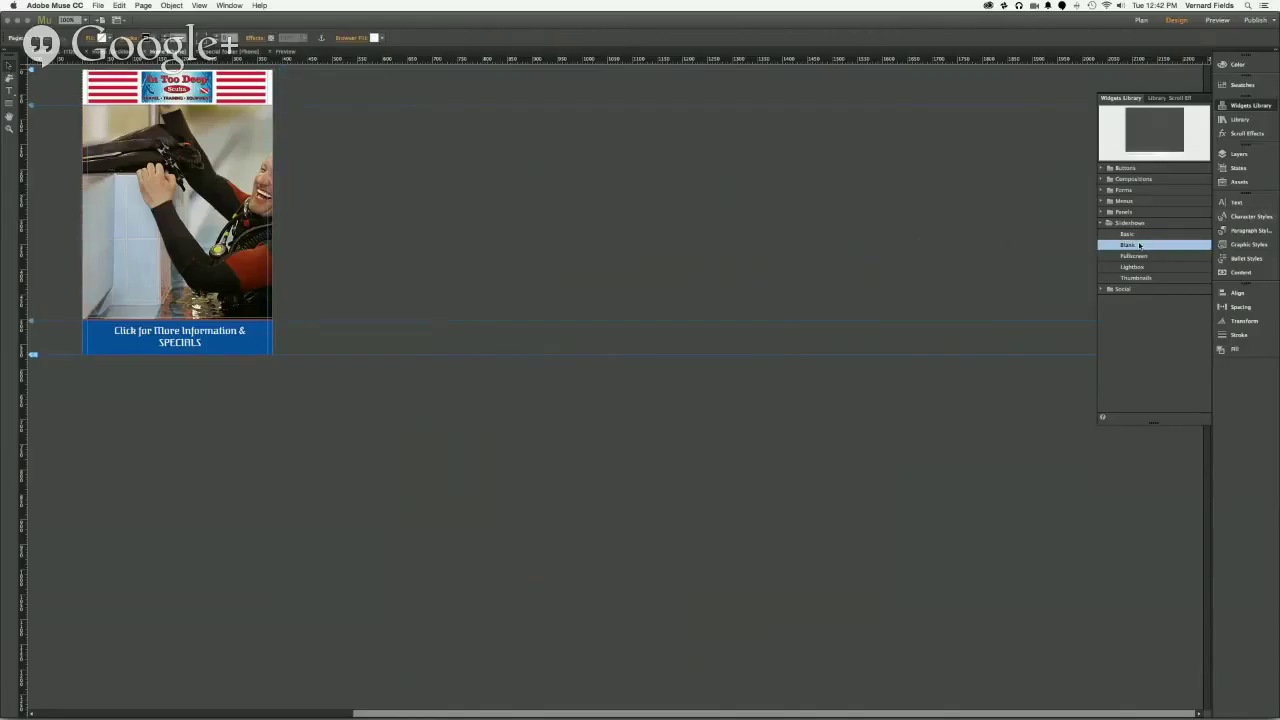
pyautogui.click(1132, 234)
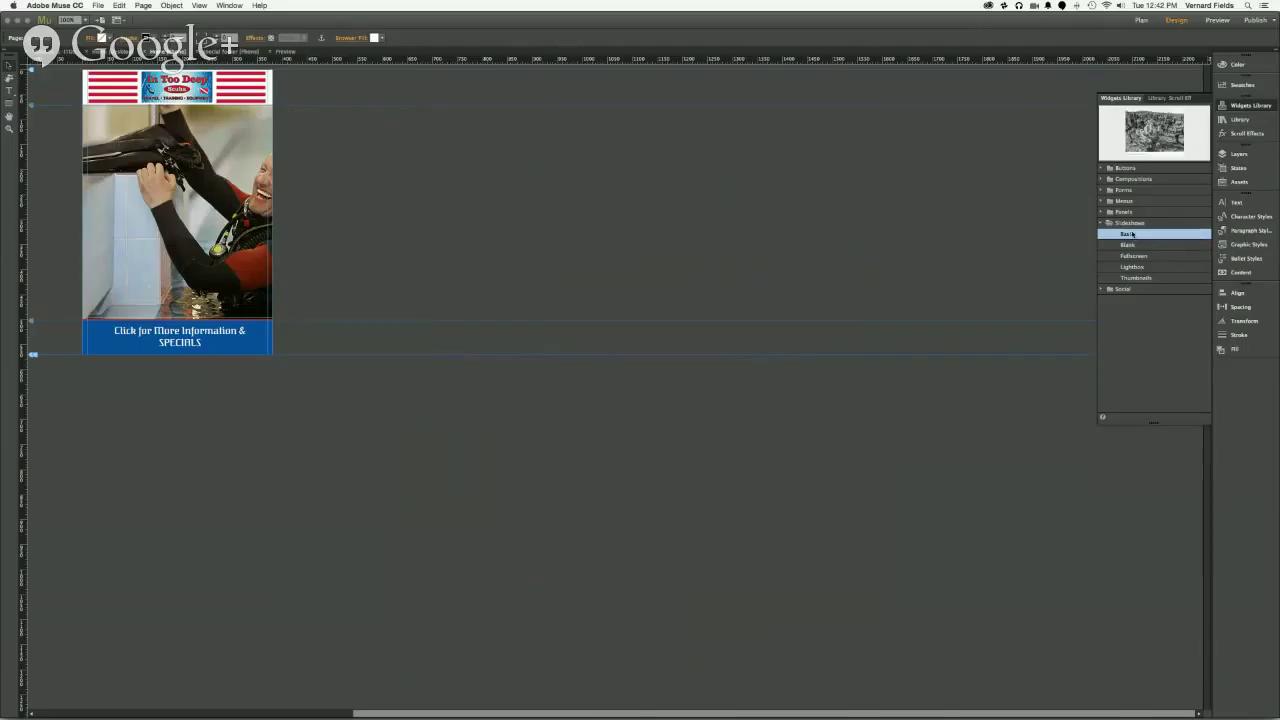
pyautogui.click(1129, 245)
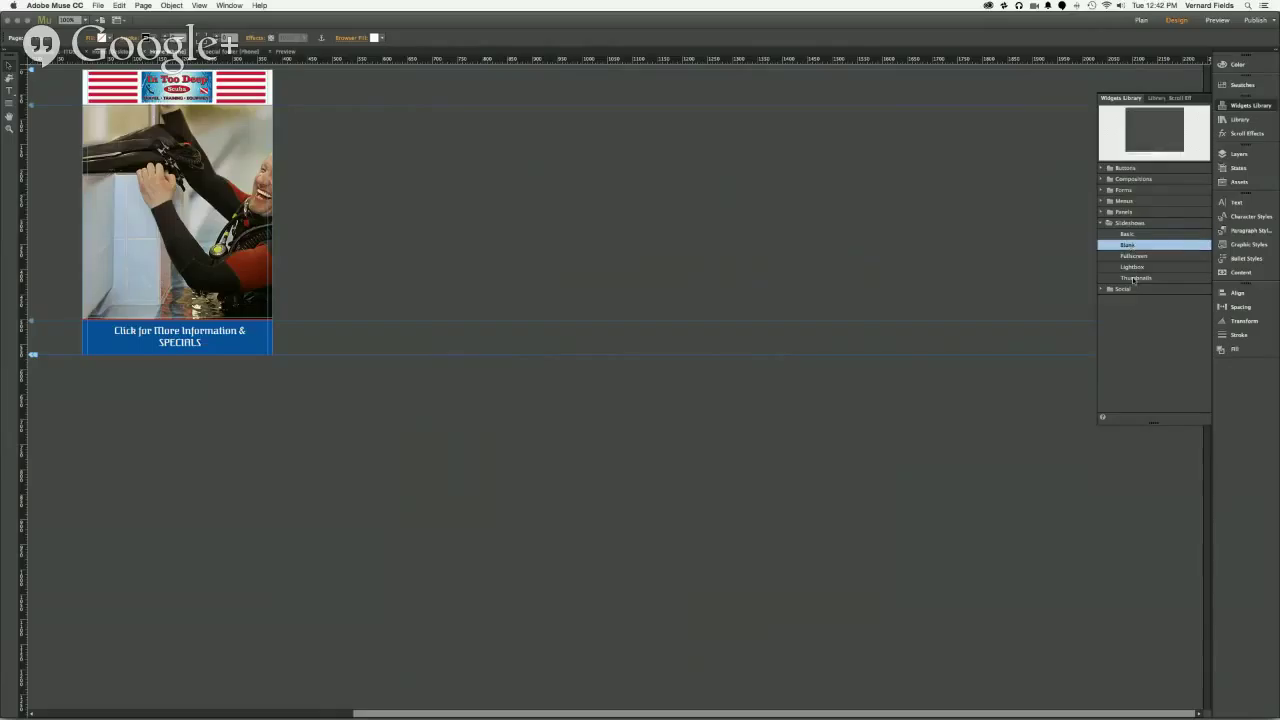
pyautogui.moveTo(1128, 245); pyautogui.dragTo(308, 148)
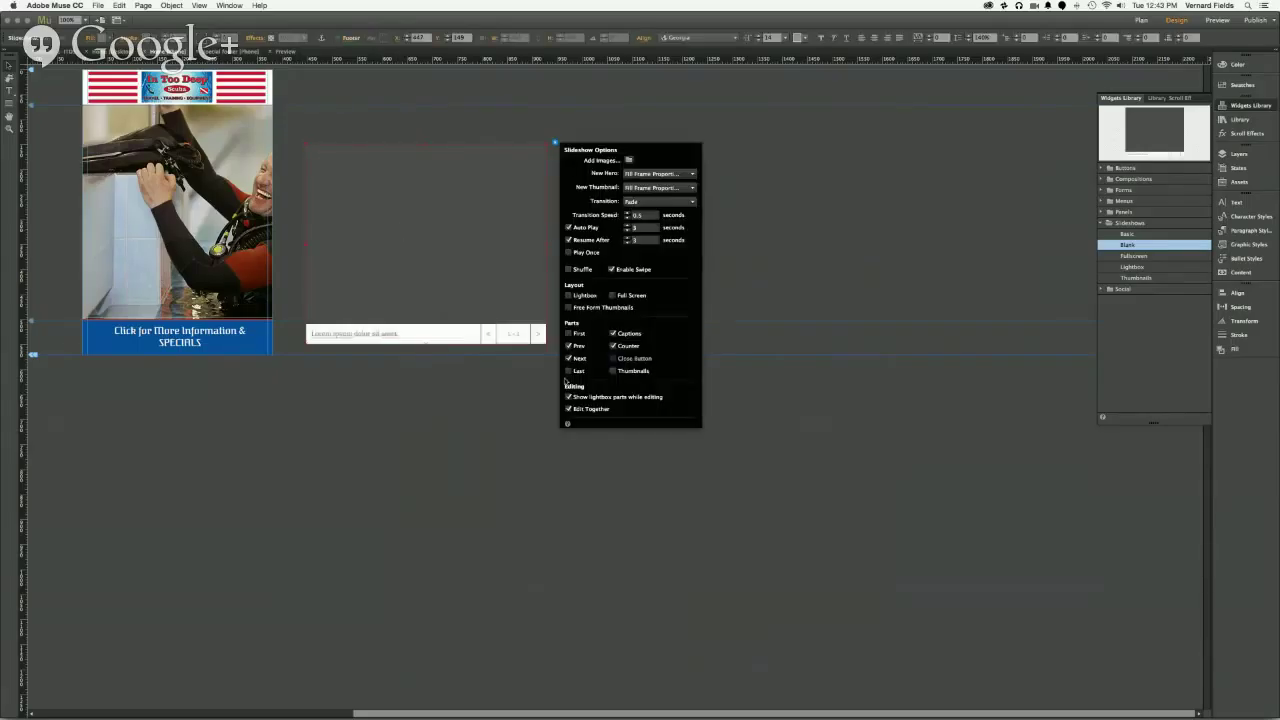
# Step: Turn off the Prev, Next, Counter and Captions parts of the blank slideshow
pyautogui.click(568, 345)
pyautogui.click(568, 358)
pyautogui.click(613, 345)
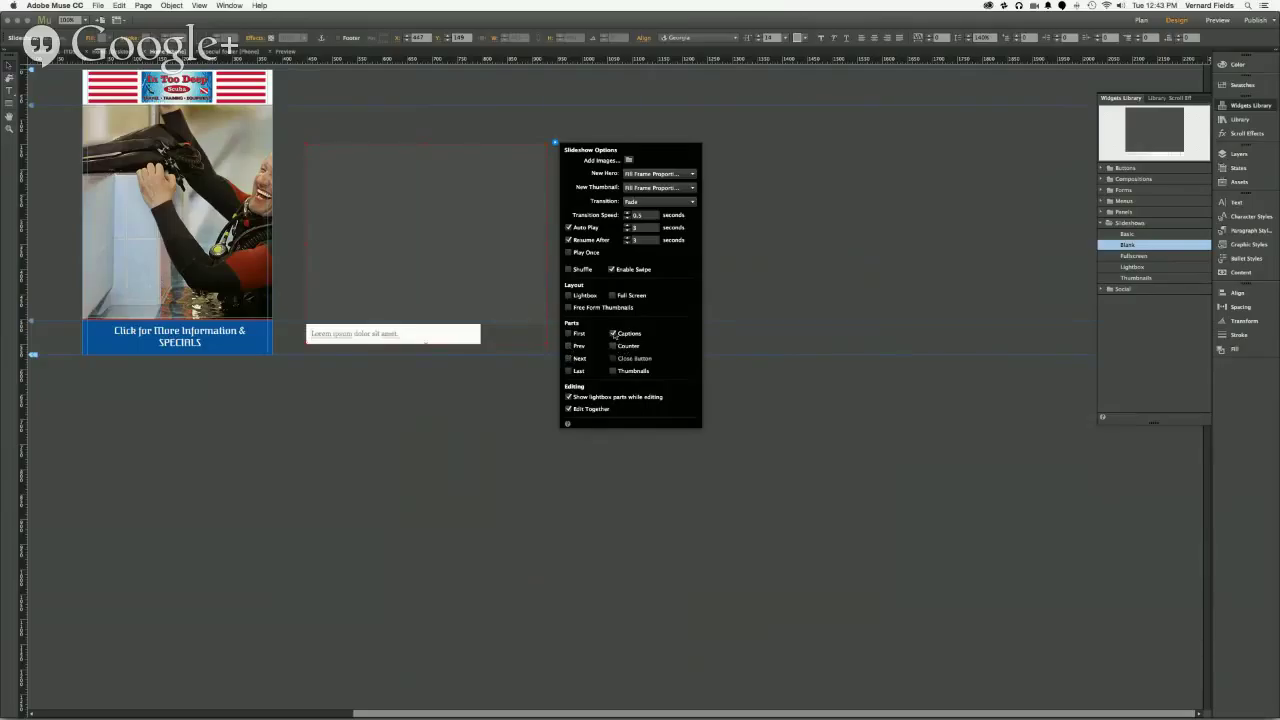
pyautogui.click(613, 333)
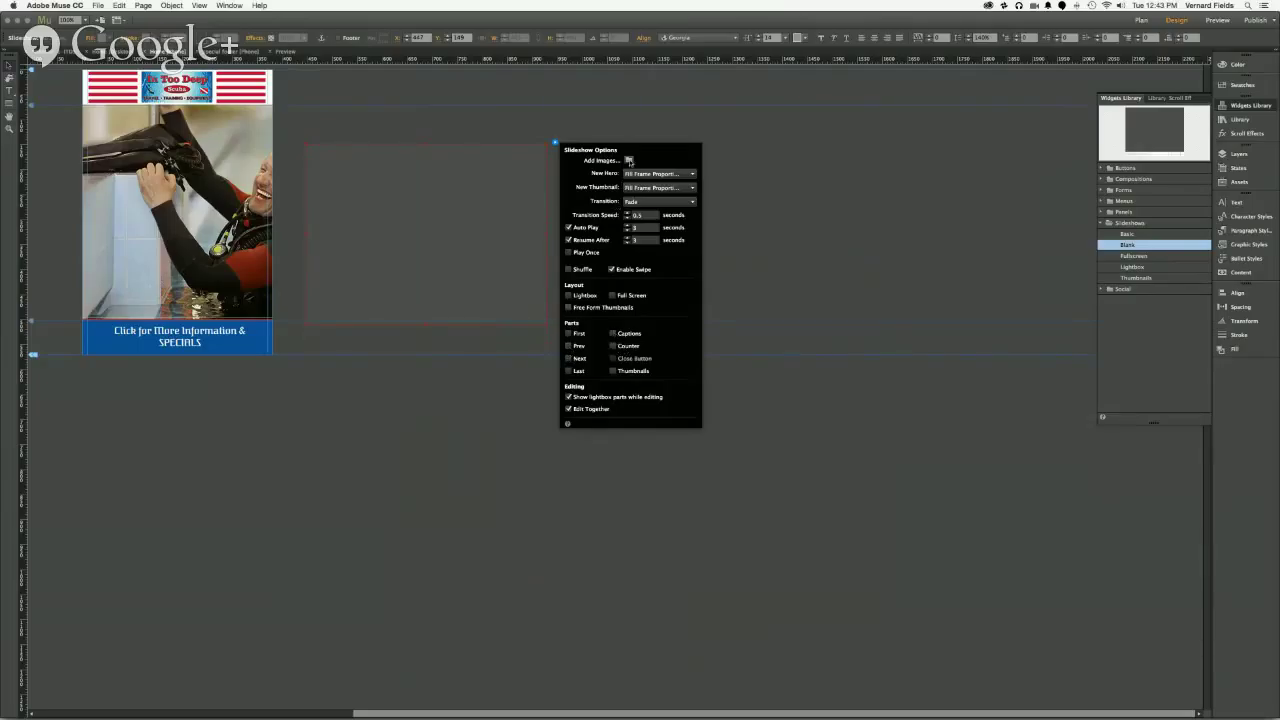
# Step: Add the image train text.png from the train with the best-assets folder to the blank slideshow
pyautogui.click(628, 160)
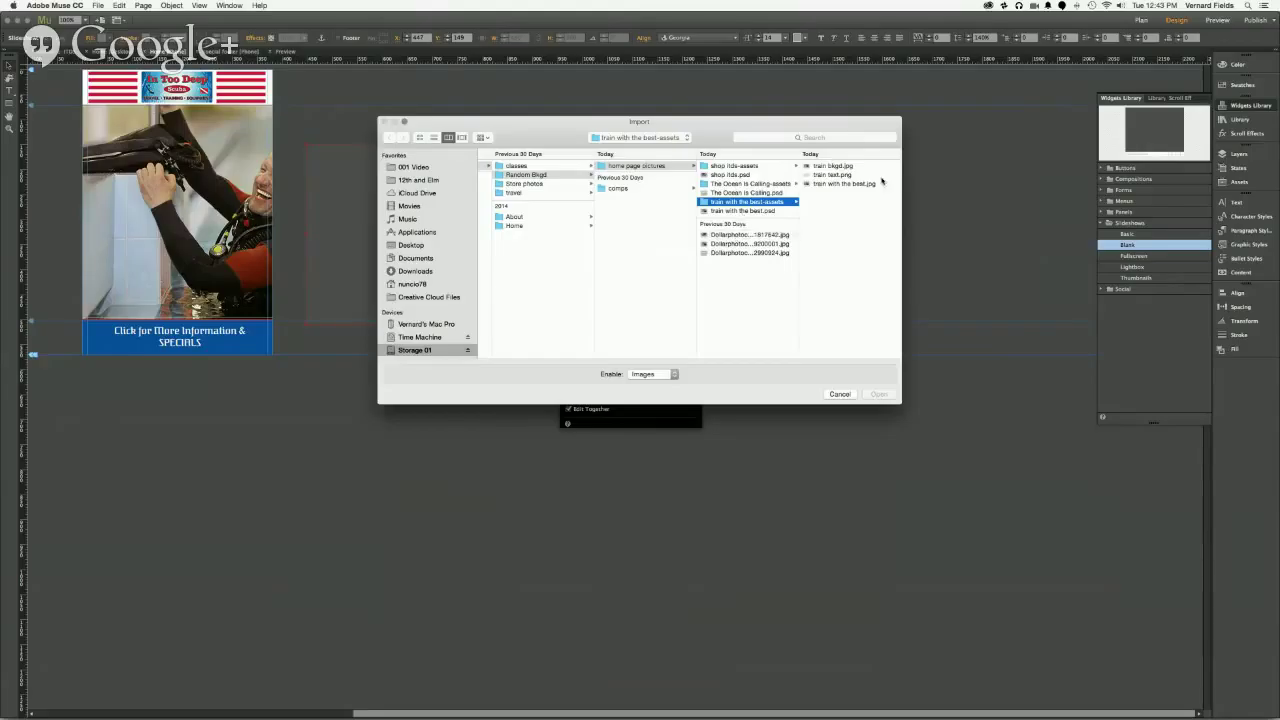
pyautogui.click(848, 176)
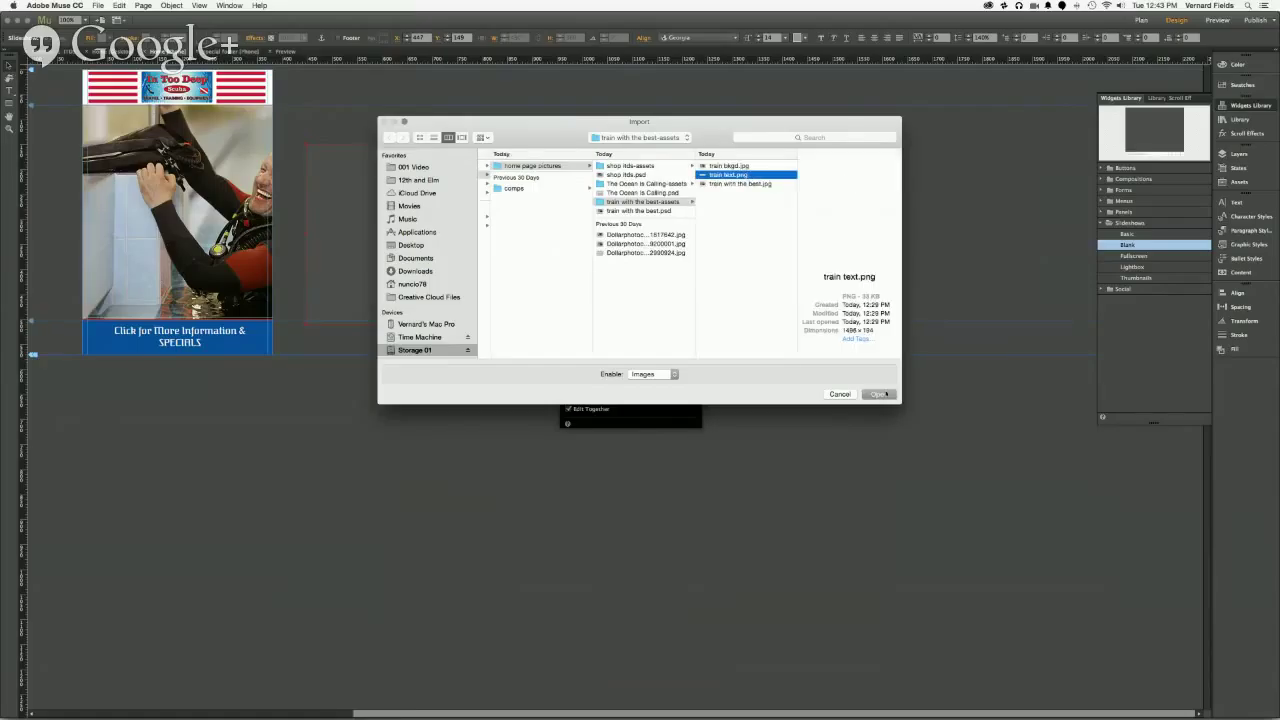
pyautogui.click(874, 394)
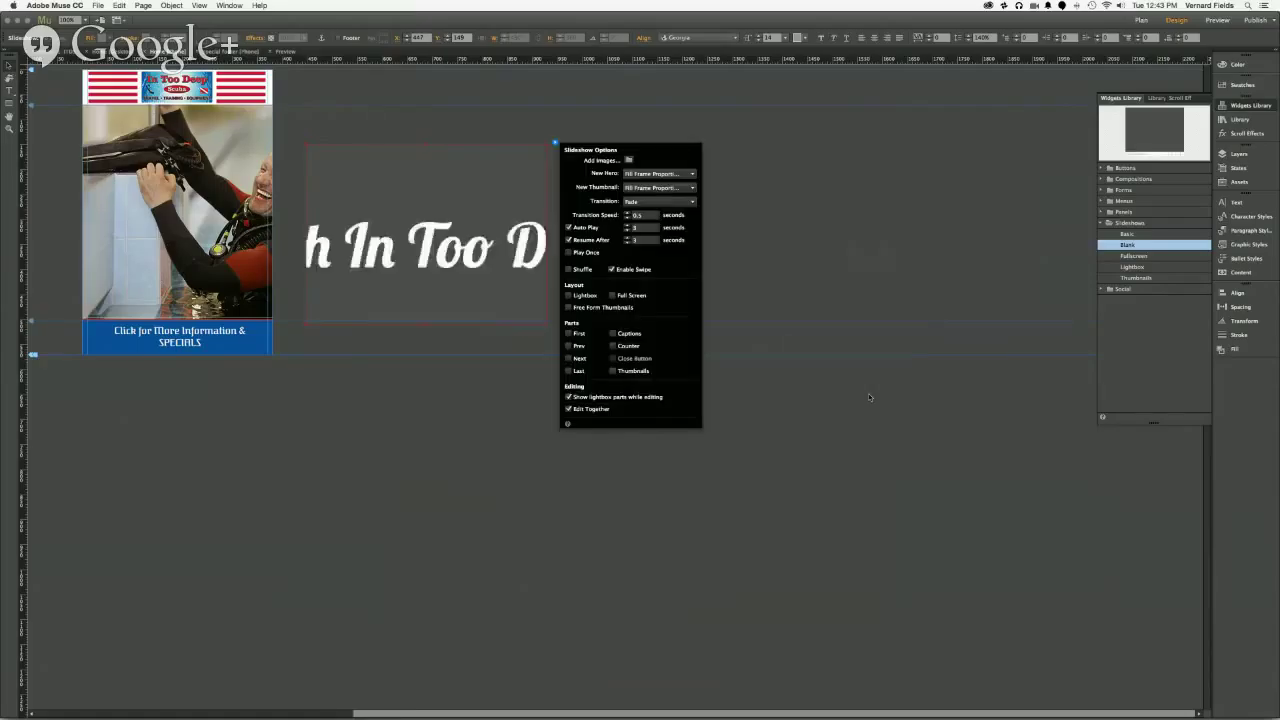
# Step: Try Fit Content Proportionally as the text slideshow's New Hero fitting and return it to Fill Frame Proportionally
pyautogui.click(667, 175)
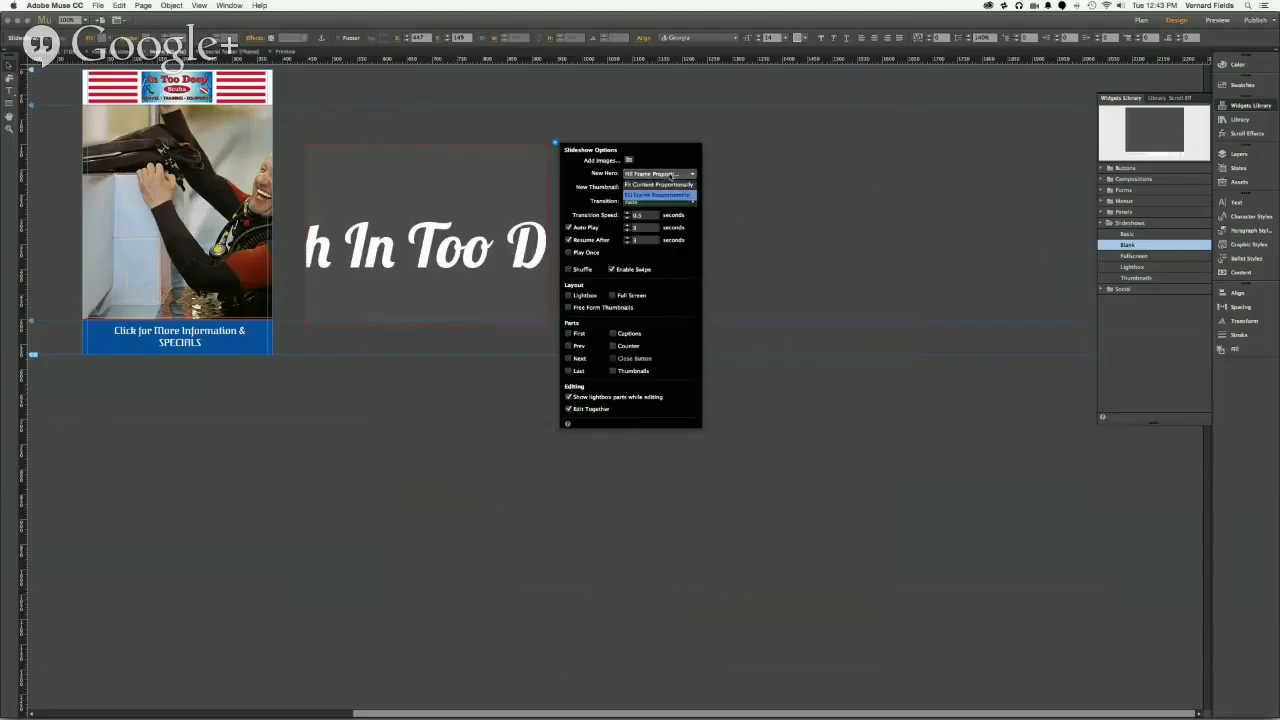
pyautogui.click(666, 186)
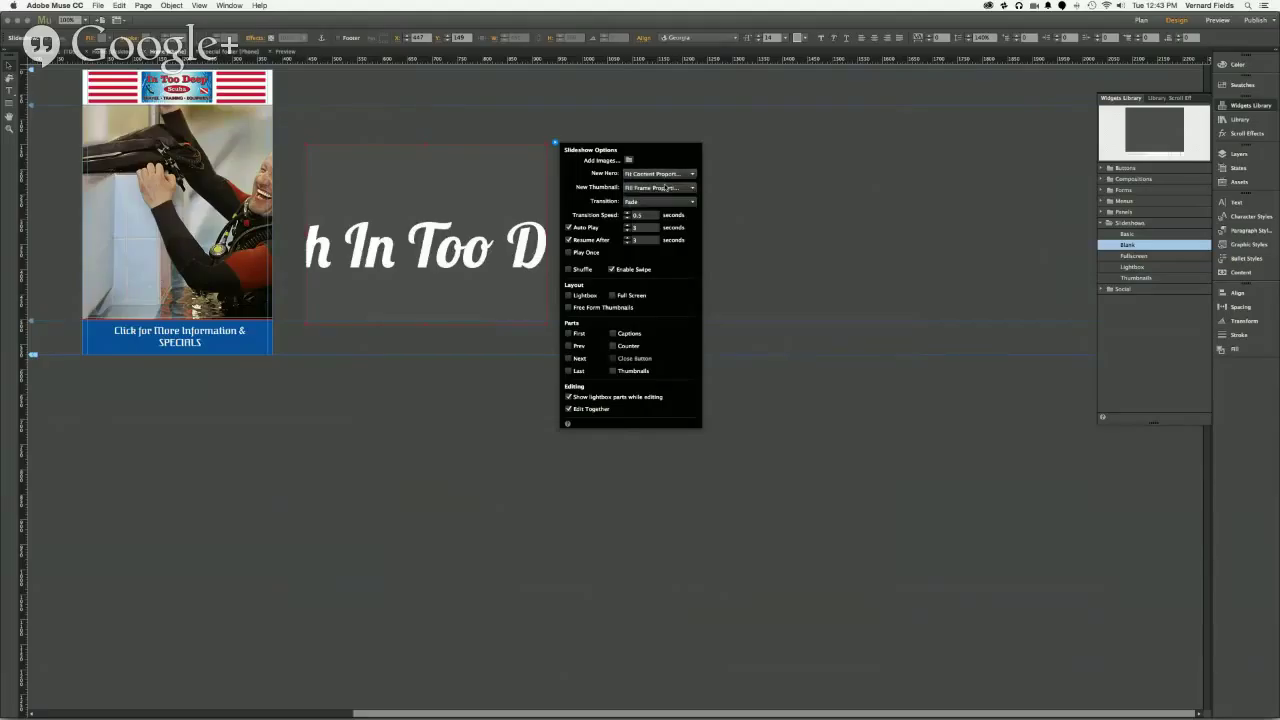
pyautogui.click(664, 175)
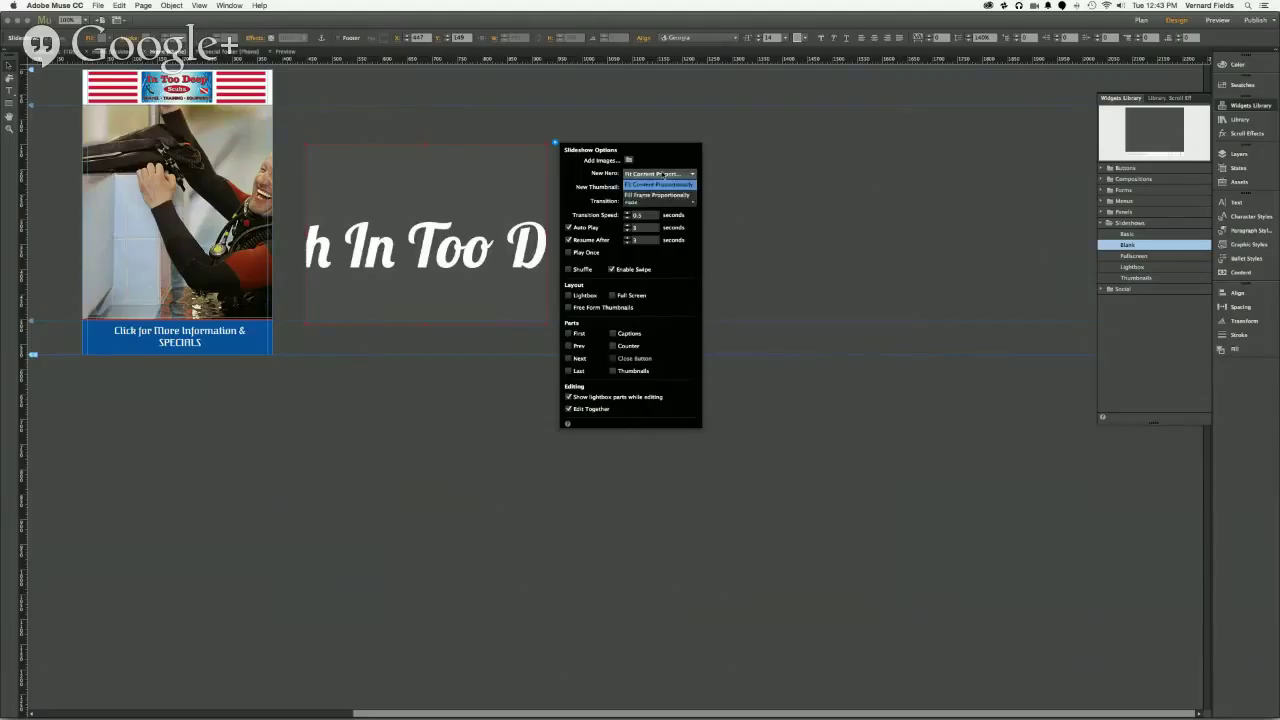
pyautogui.click(654, 195)
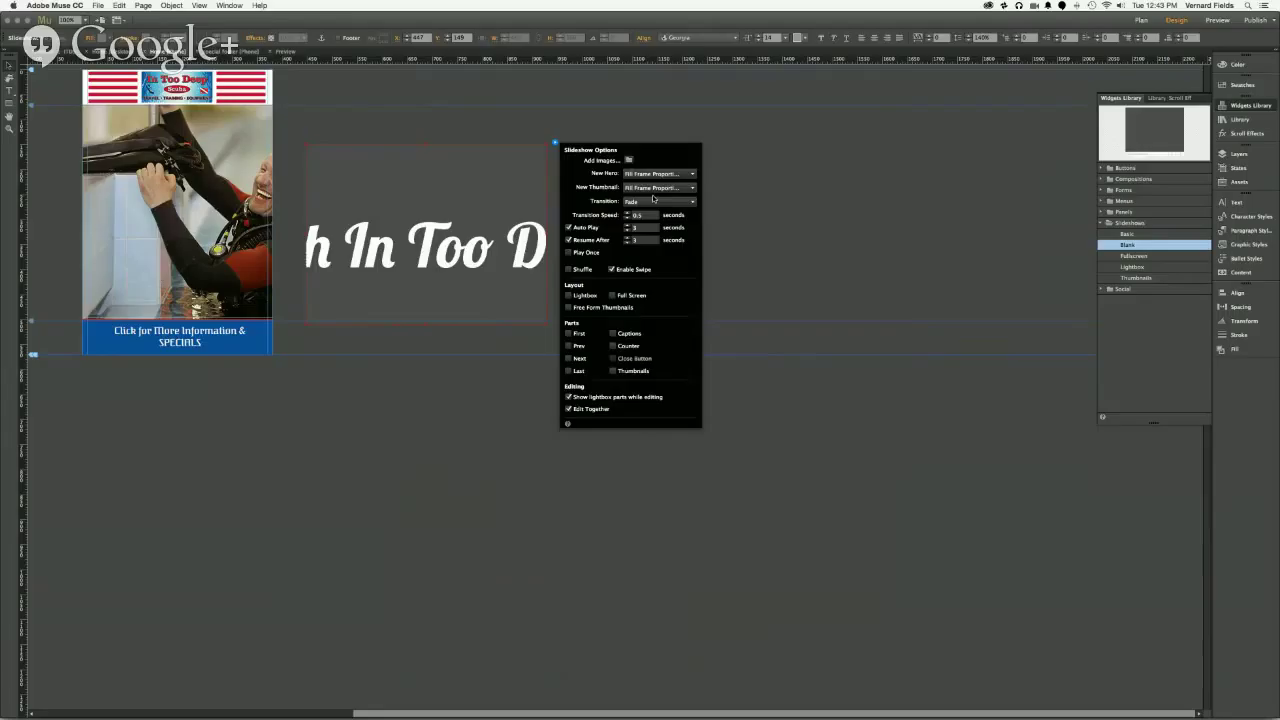
# Step: Select the text slideshow's hero frame and set New Hero to Fit Content Proportionally
pyautogui.click(480, 269)
pyautogui.click(554, 144)
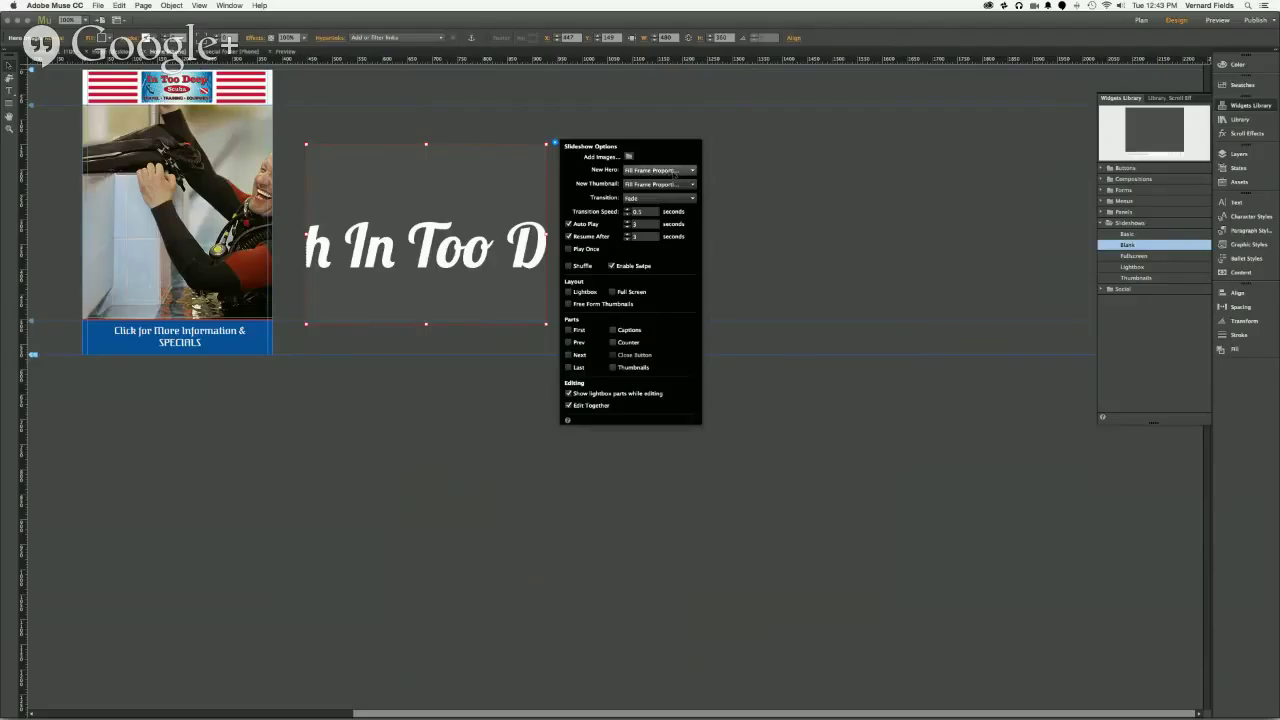
pyautogui.click(673, 172)
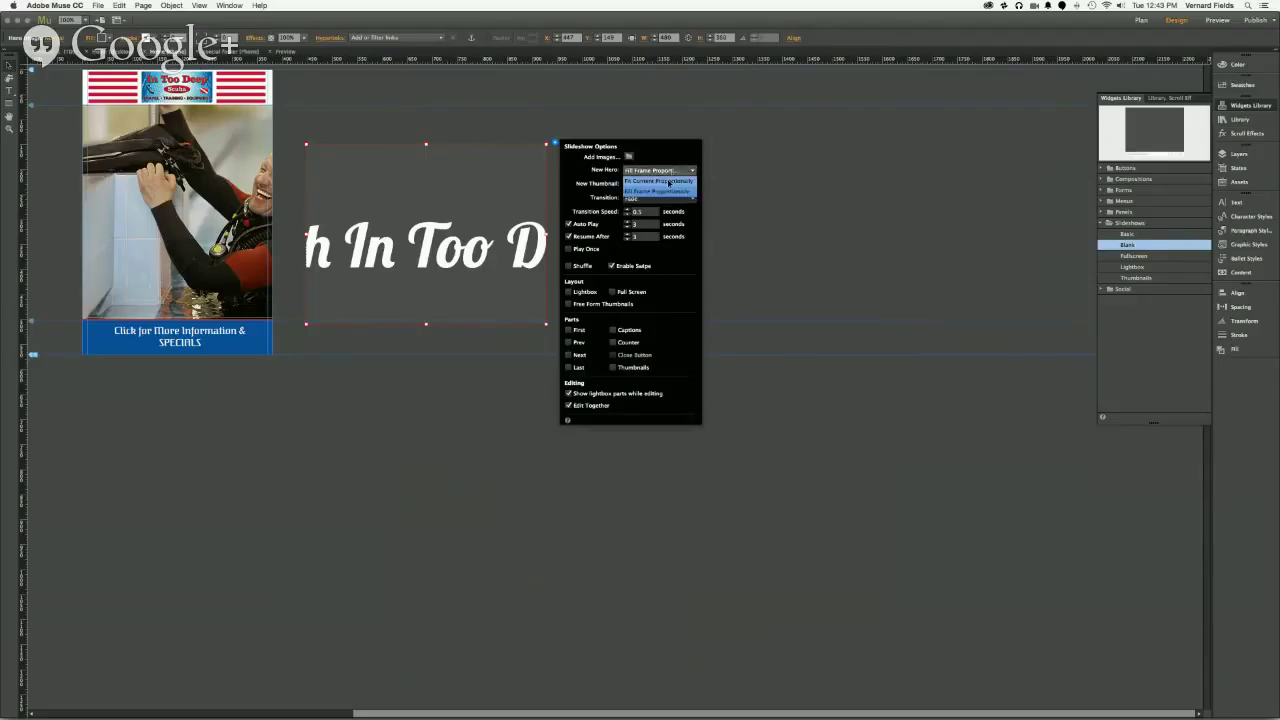
pyautogui.click(669, 182)
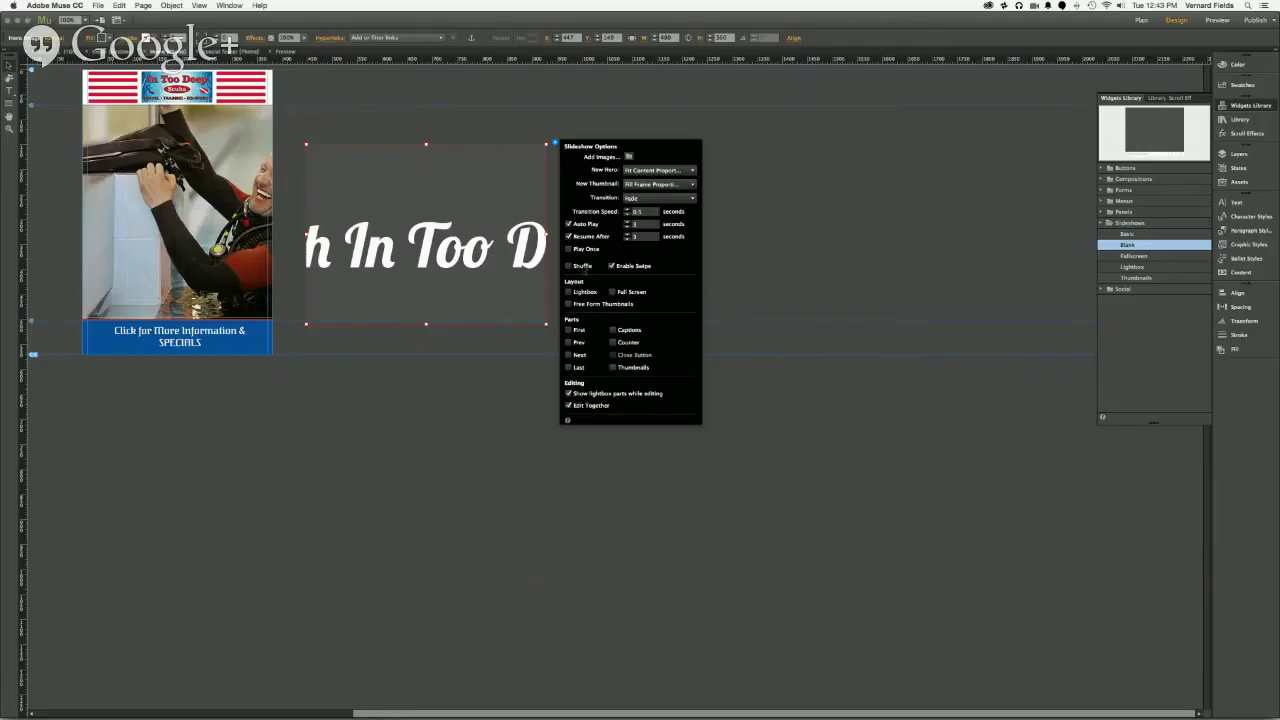
# Step: Select the train text image inside the hero frame and scale it proportionally down to the frame's width
pyautogui.rightClick(414, 221)
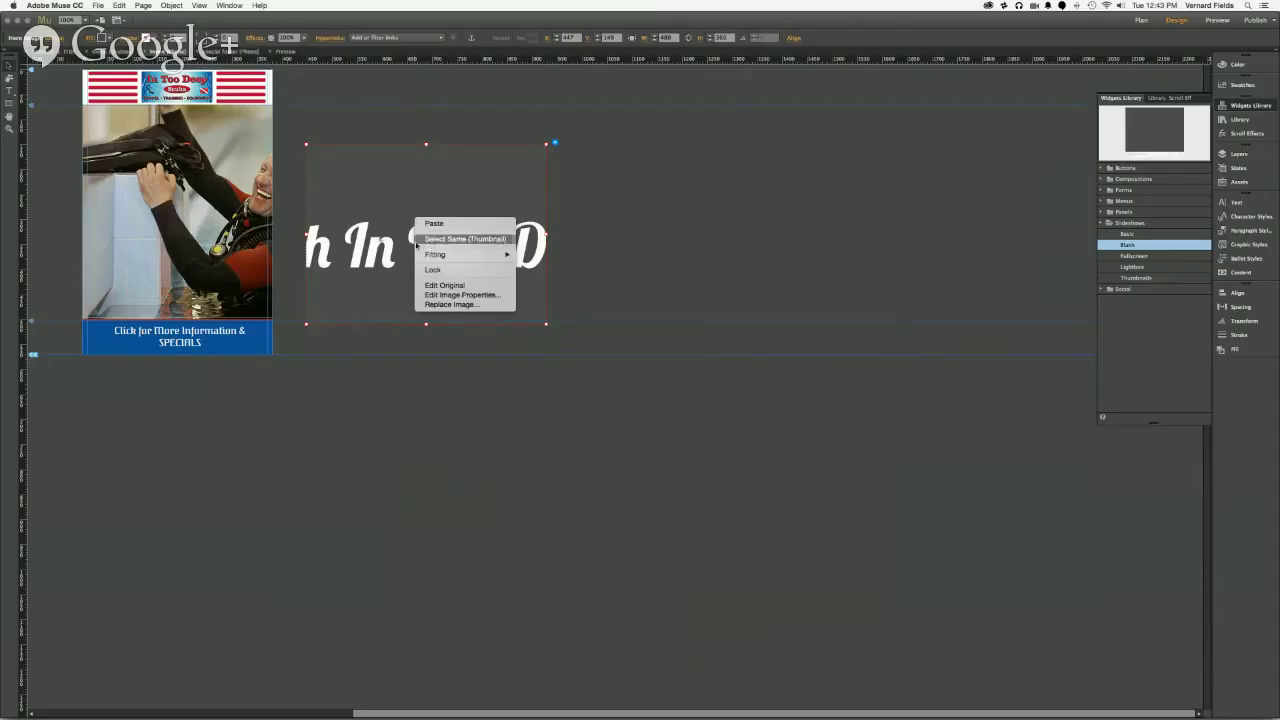
pyautogui.click(418, 240)
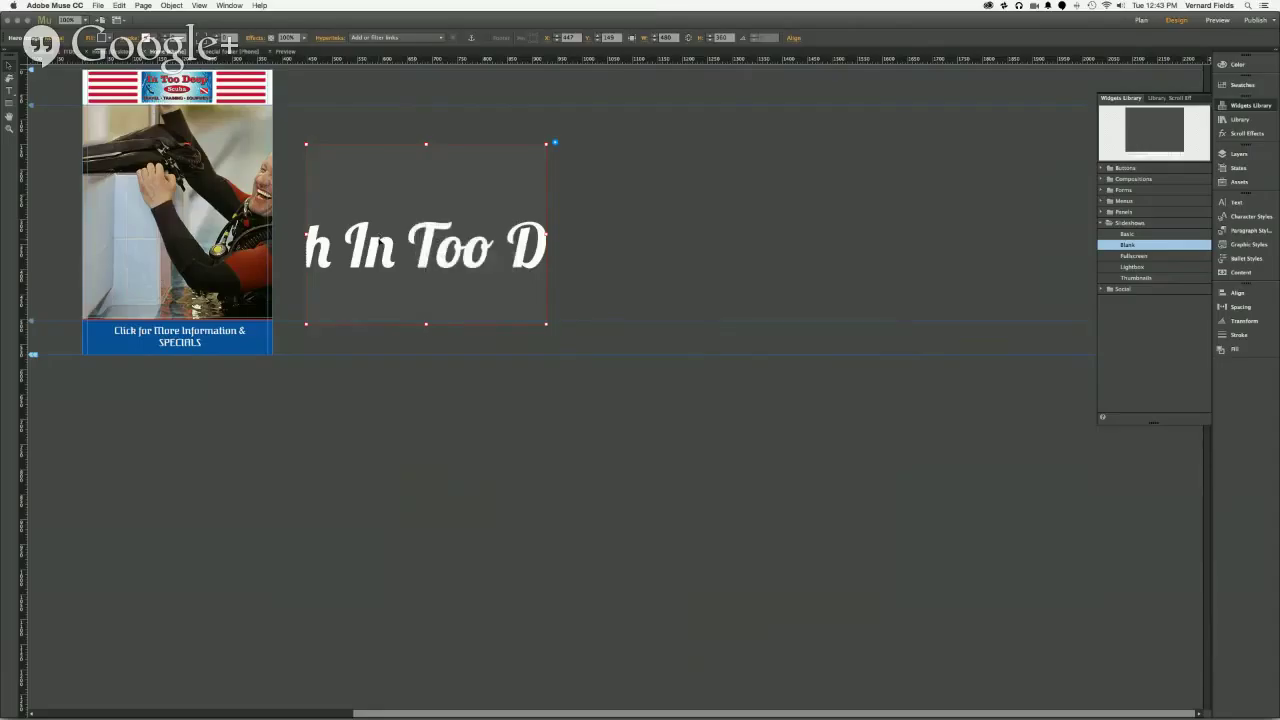
pyautogui.click(378, 238)
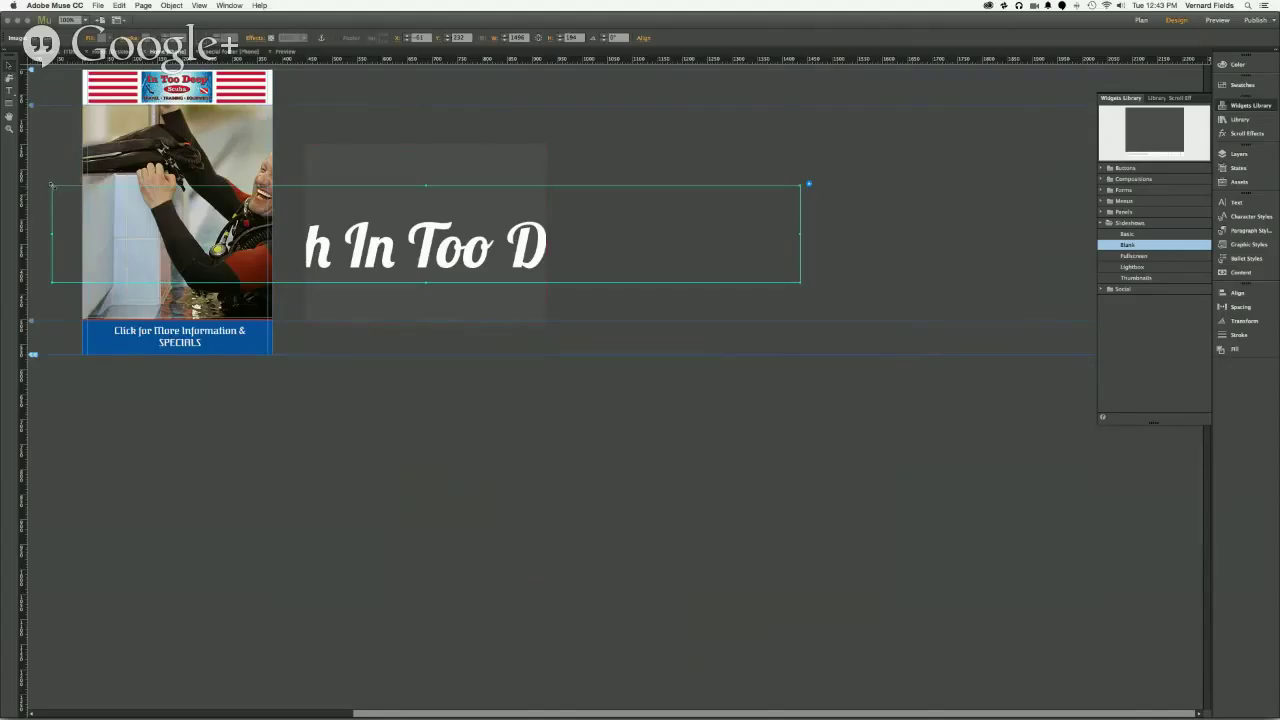
pyautogui.moveTo(52, 186); pyautogui.dragTo(288, 216)
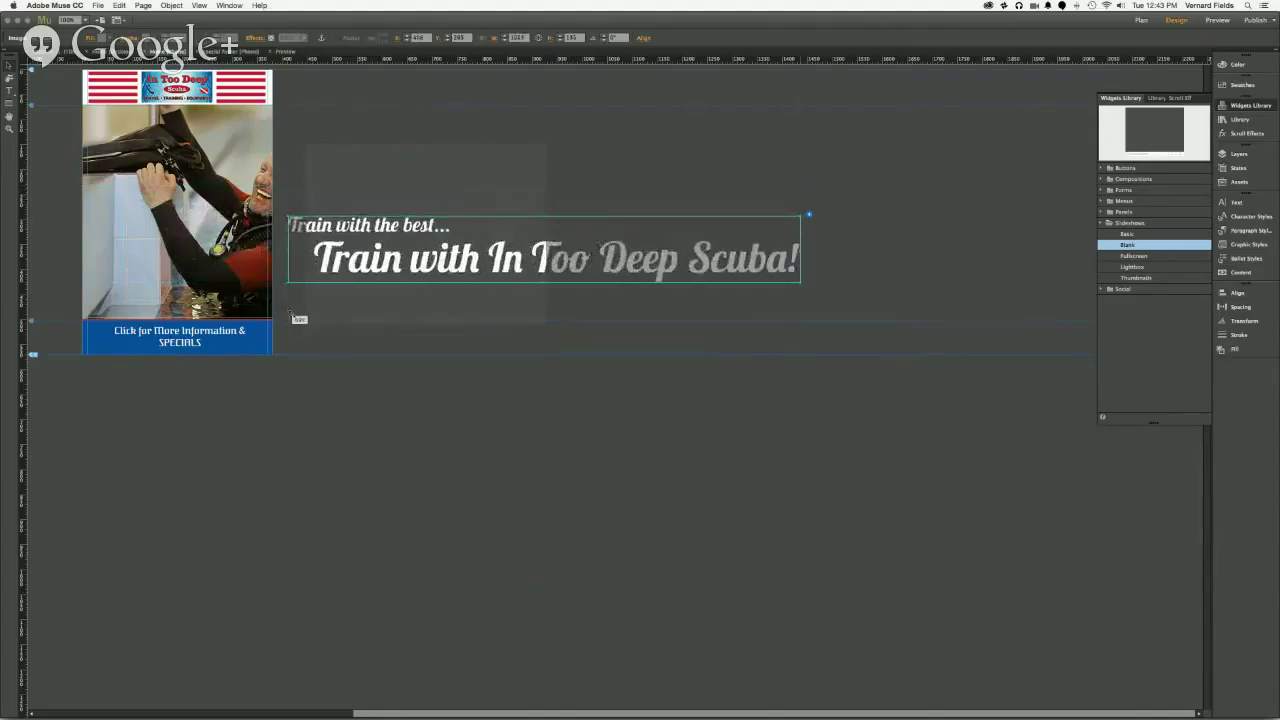
pyautogui.moveTo(291, 315); pyautogui.dragTo(306, 319)
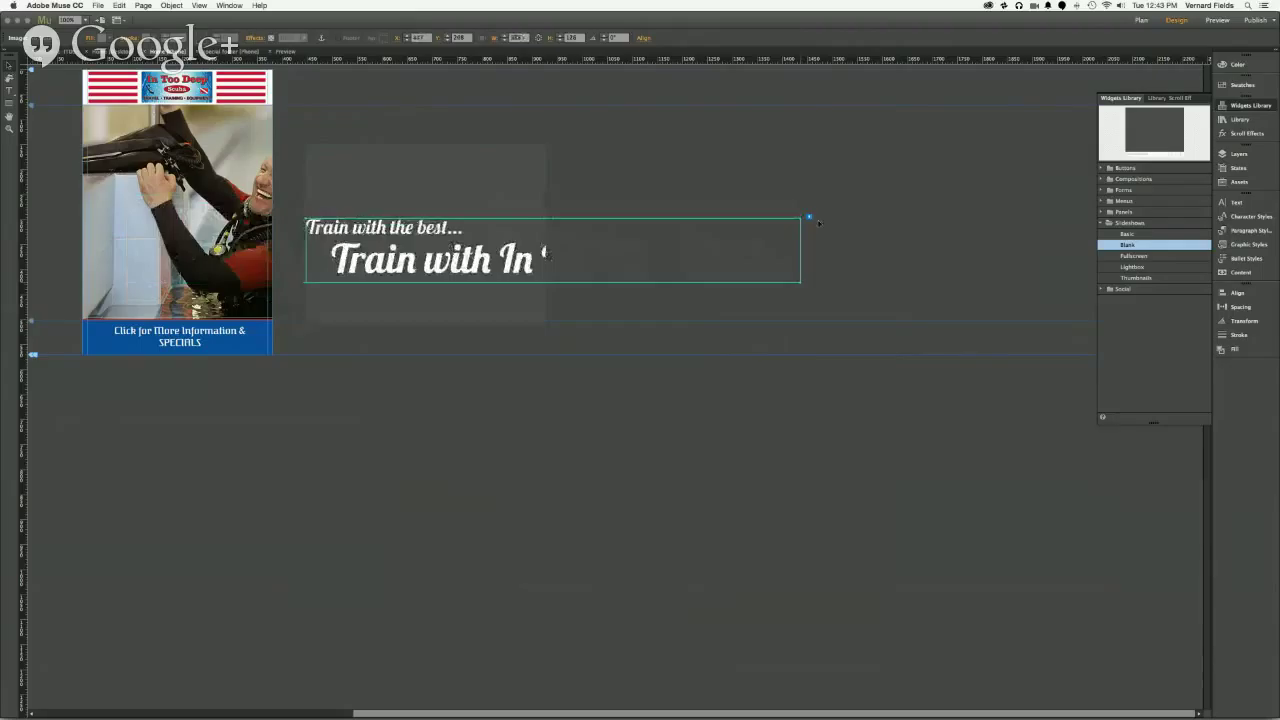
pyautogui.moveTo(803, 216); pyautogui.dragTo(549, 275)
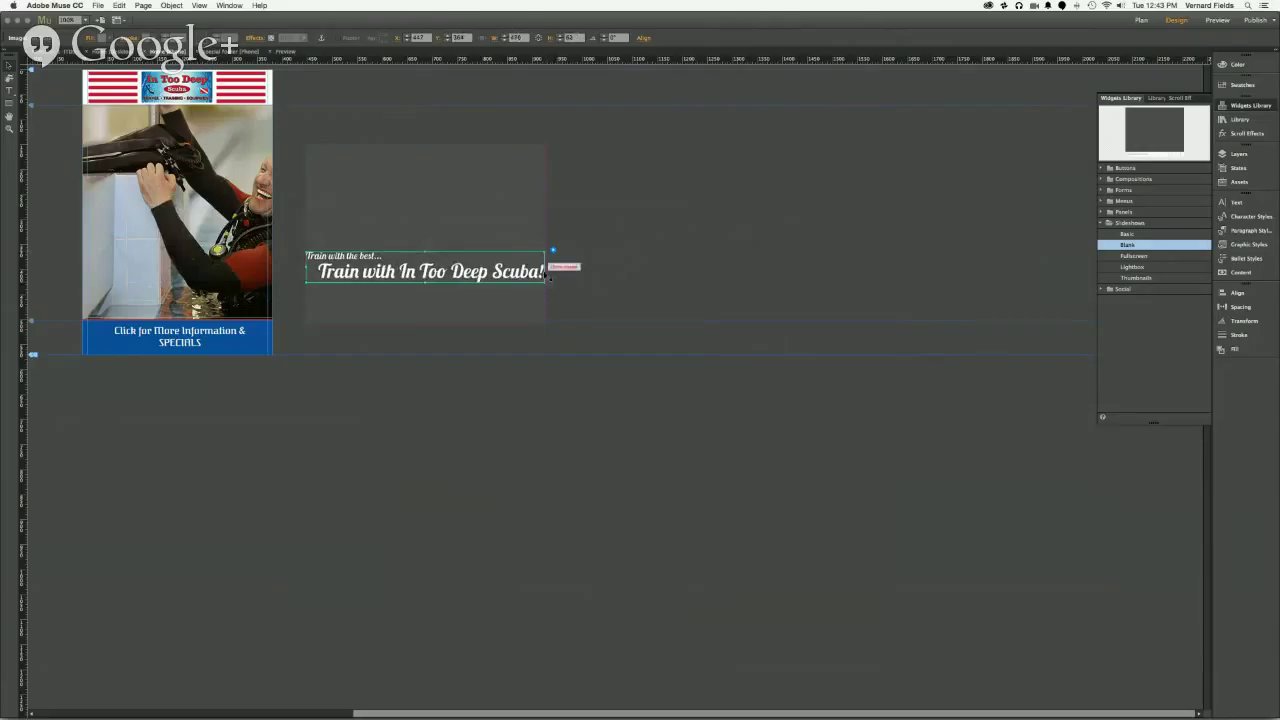
# Step: Move the train text slideshow up and closer to the phone page's right edge
pyautogui.click(510, 222)
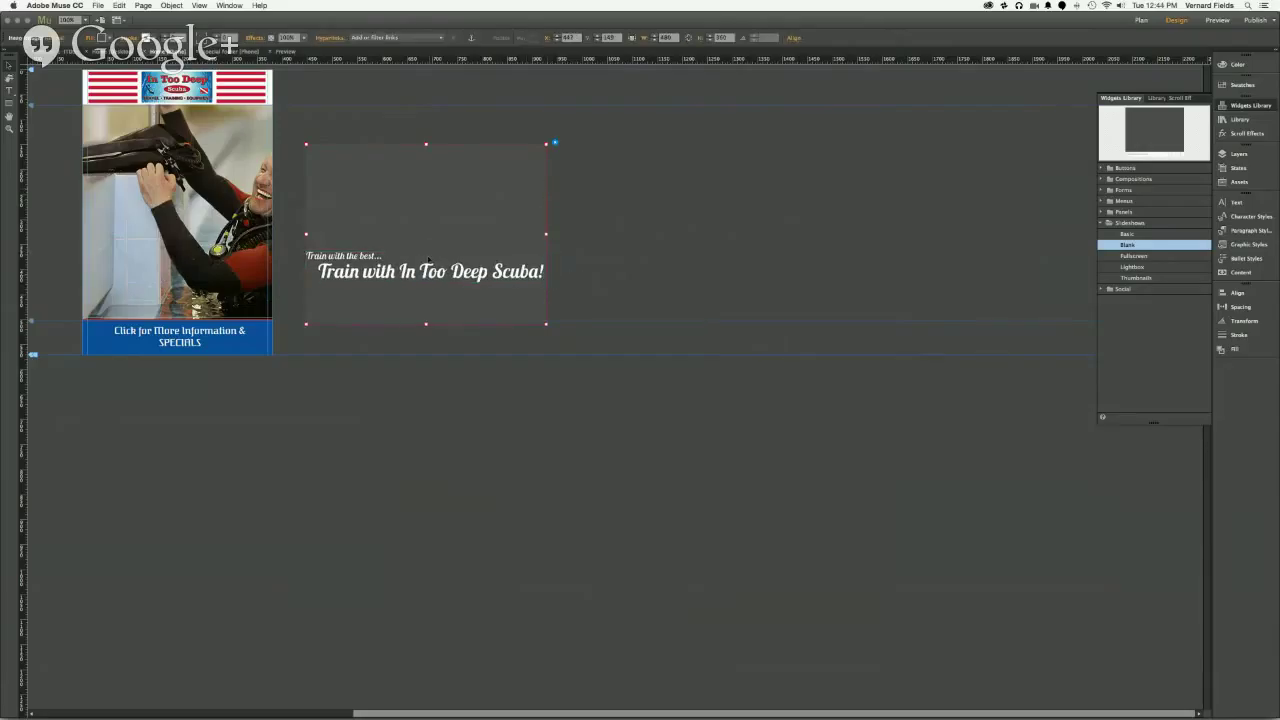
pyautogui.moveTo(405, 278); pyautogui.dragTo(282, 253)
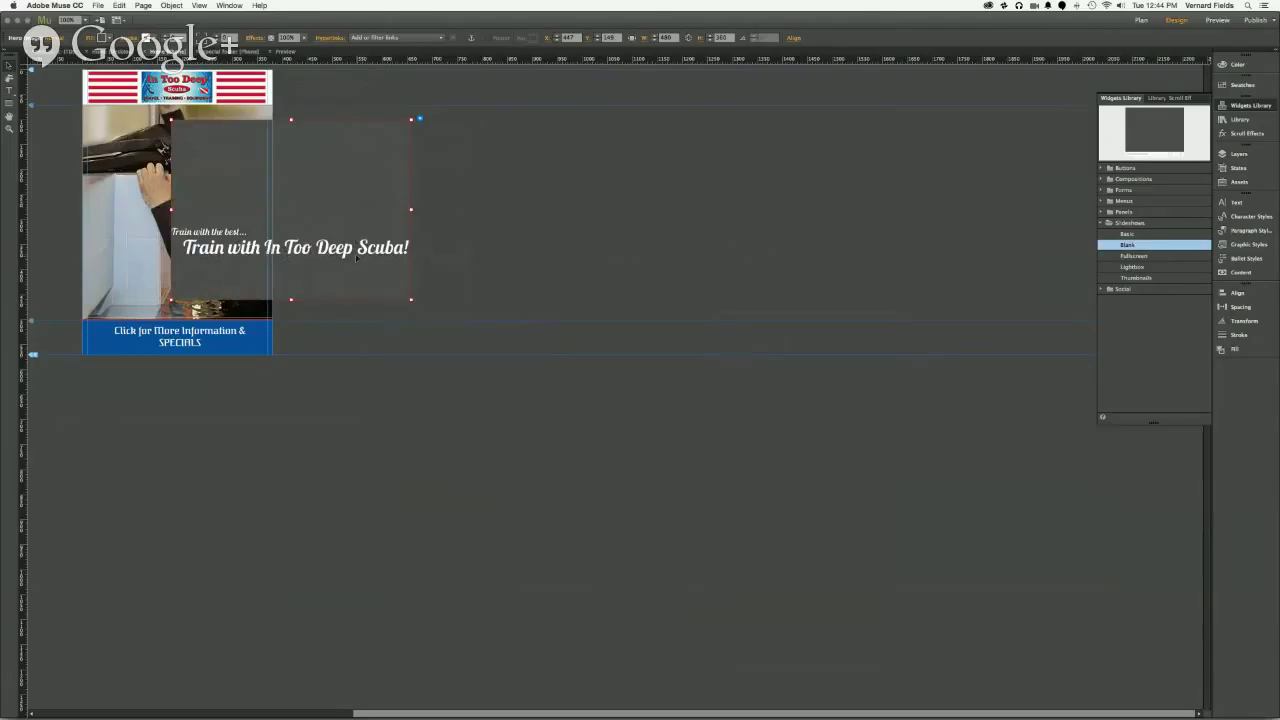
pyautogui.moveTo(348, 252); pyautogui.dragTo(456, 237)
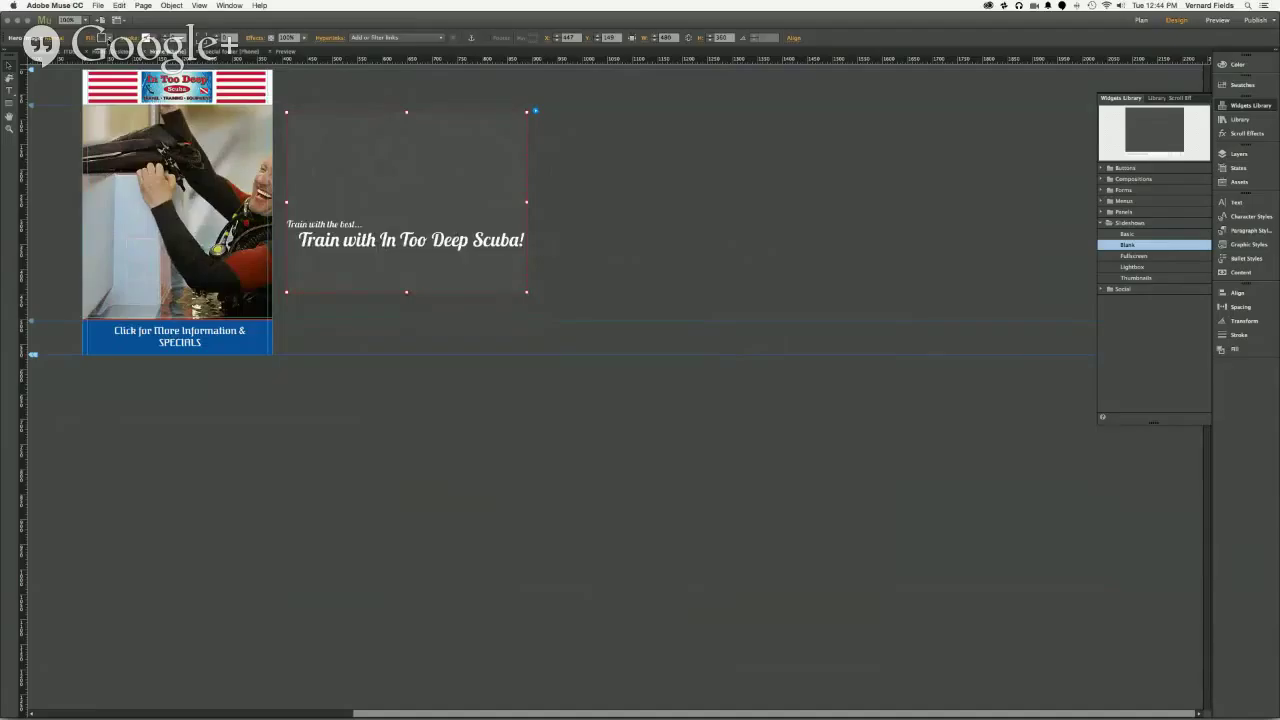
# Step: Remove the hero frame's fill and move the train text slideshow over the photo on the phone page
pyautogui.click(104, 38)
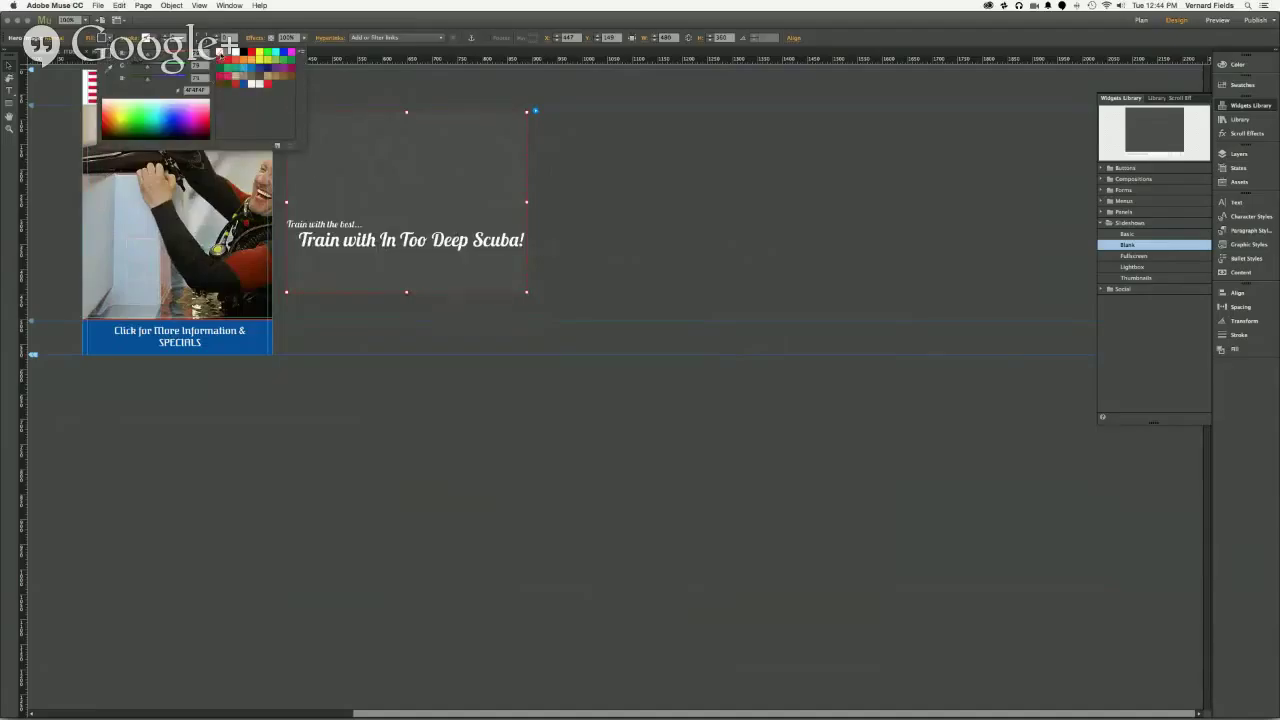
pyautogui.click(222, 50)
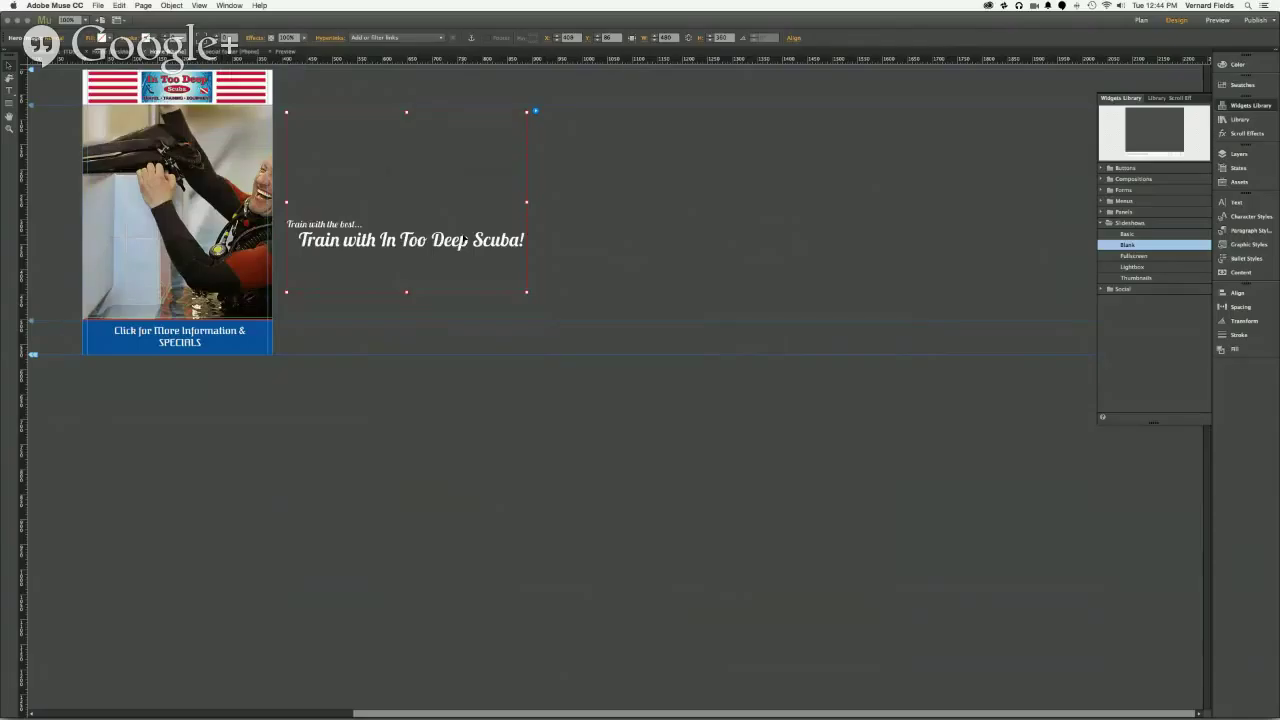
pyautogui.moveTo(465, 240); pyautogui.dragTo(266, 210)
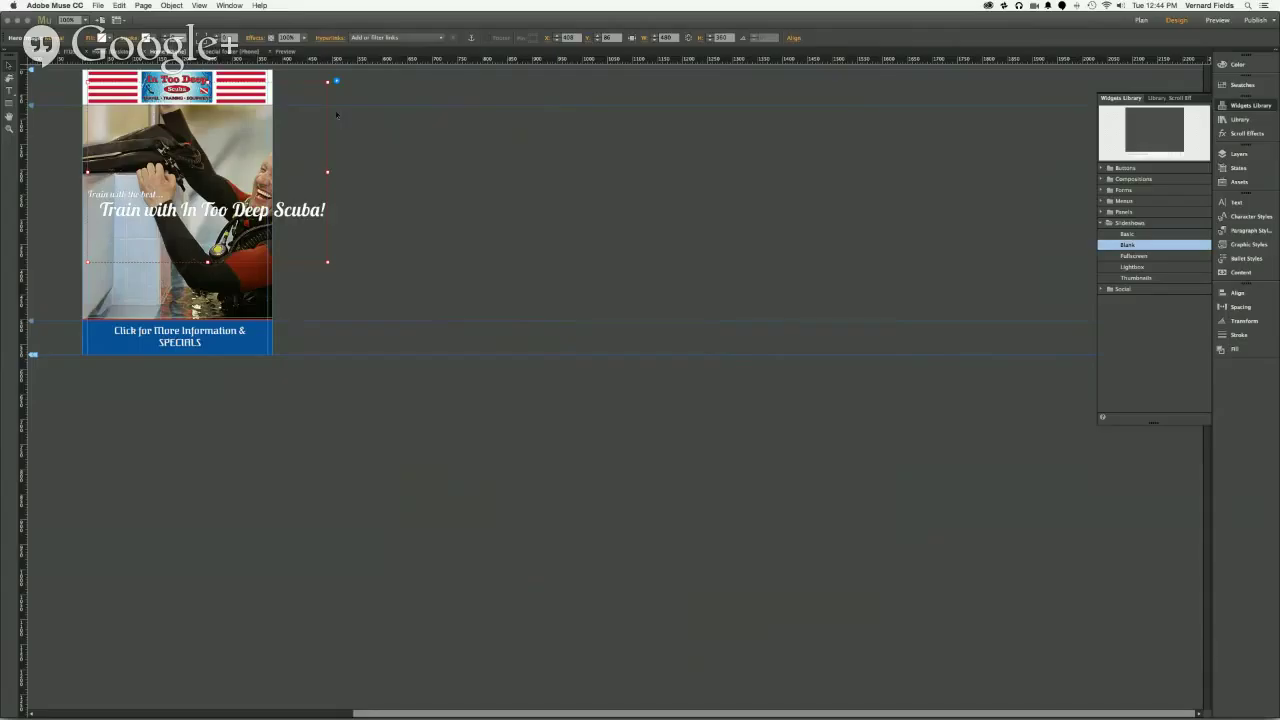
# Step: Add beach text.png from The Ocean Is Calling-assets folder to the text slideshow
pyautogui.click(337, 83)
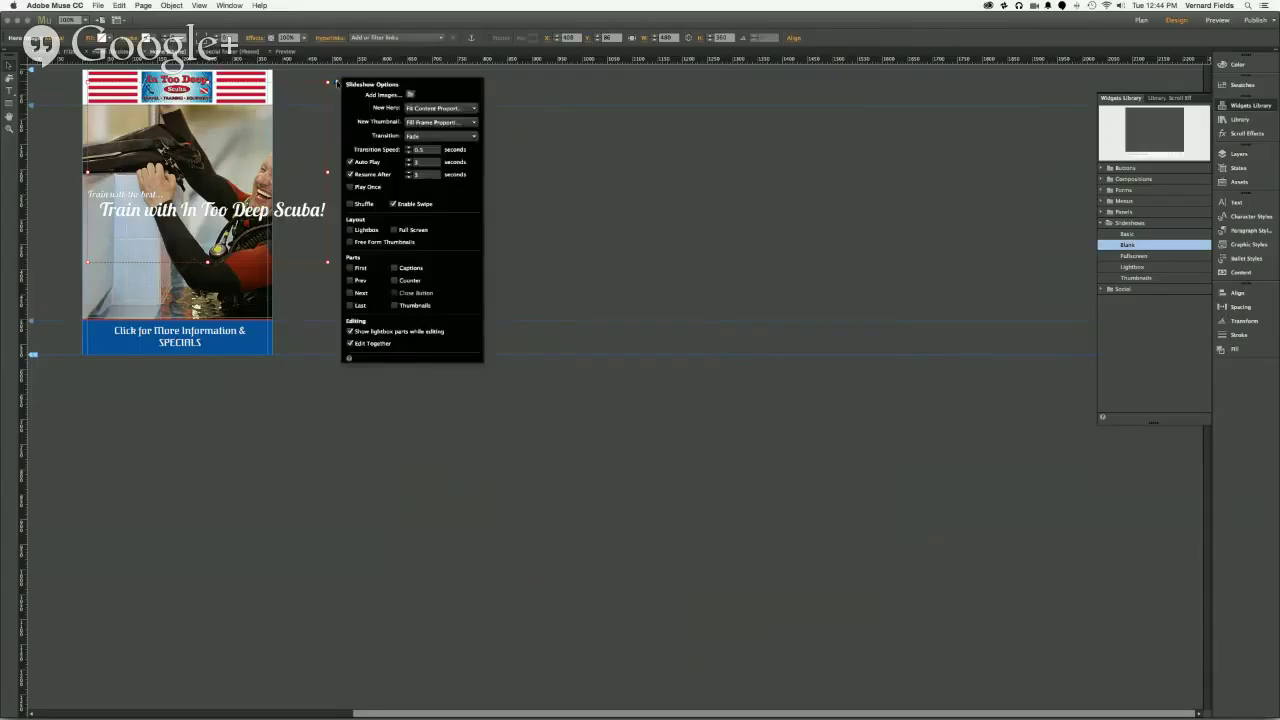
pyautogui.click(410, 94)
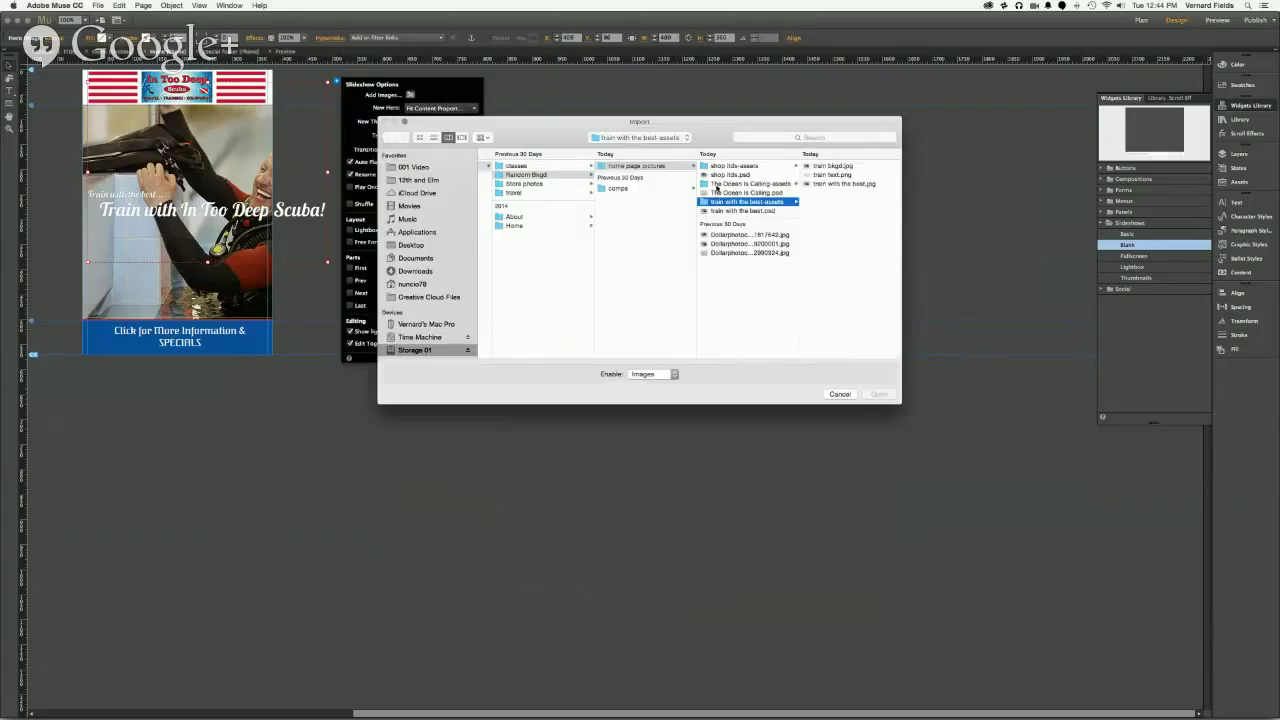
pyautogui.click(716, 184)
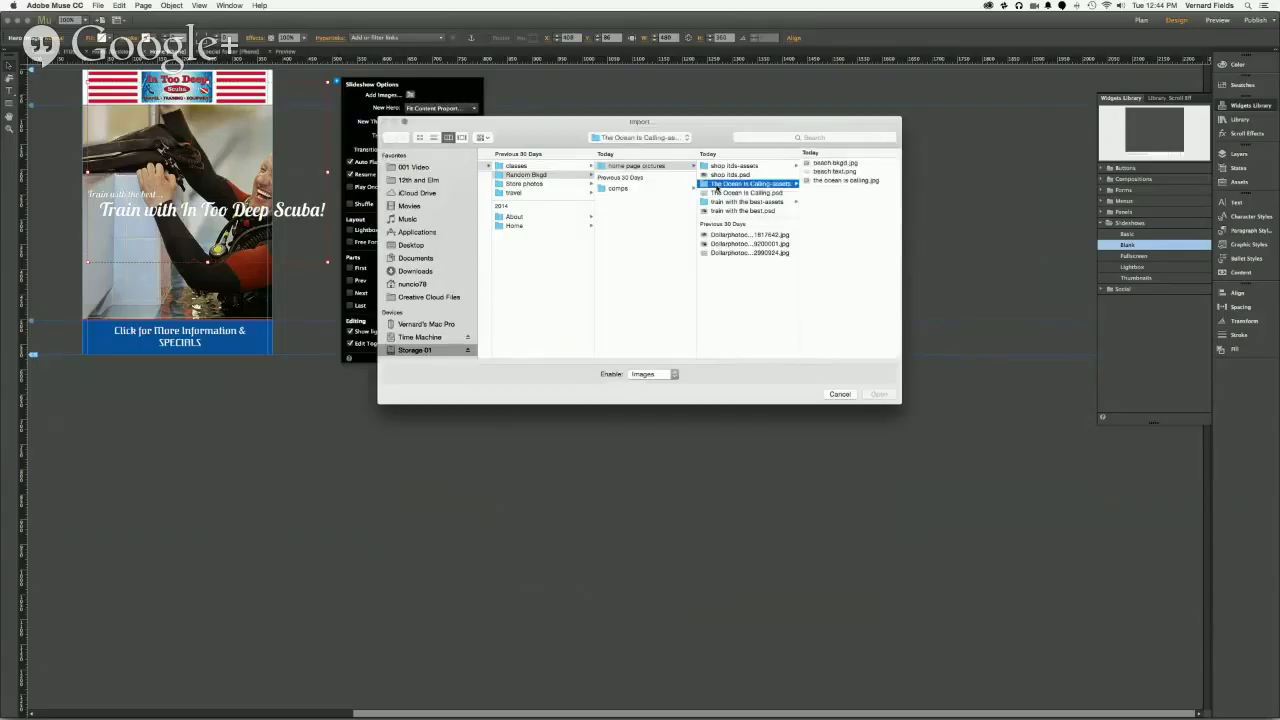
pyautogui.click(836, 172)
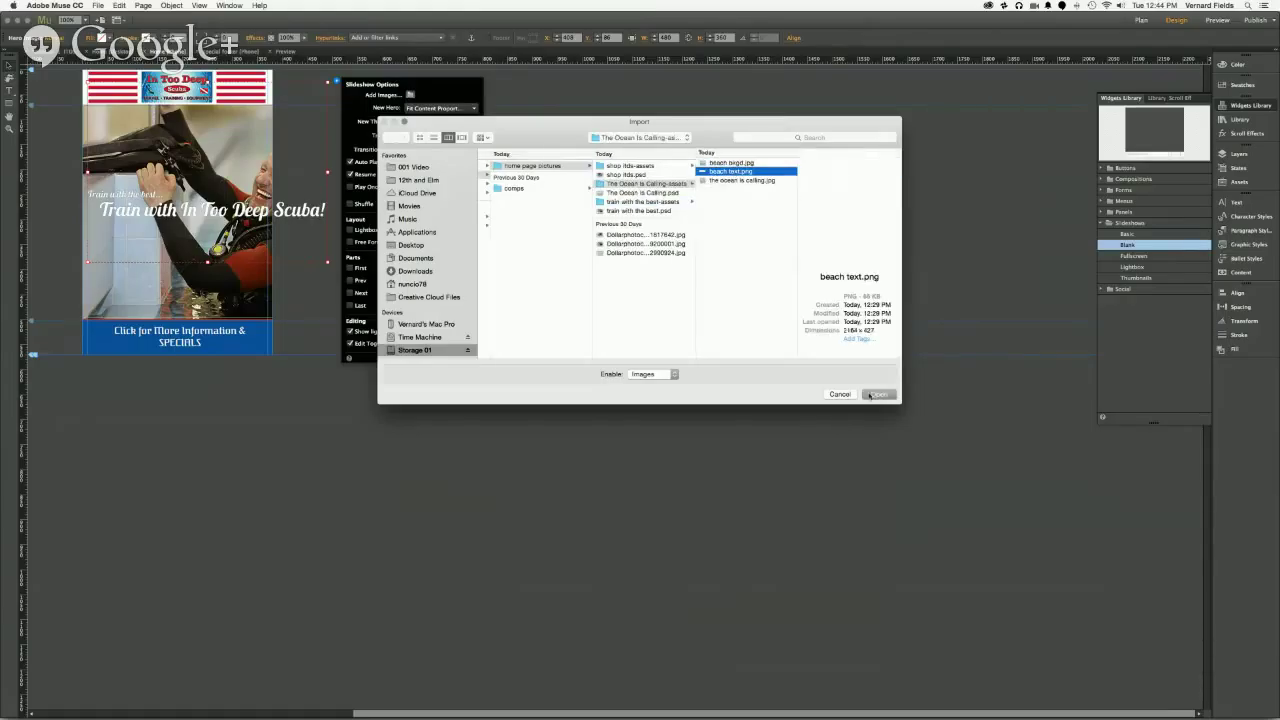
pyautogui.click(870, 395)
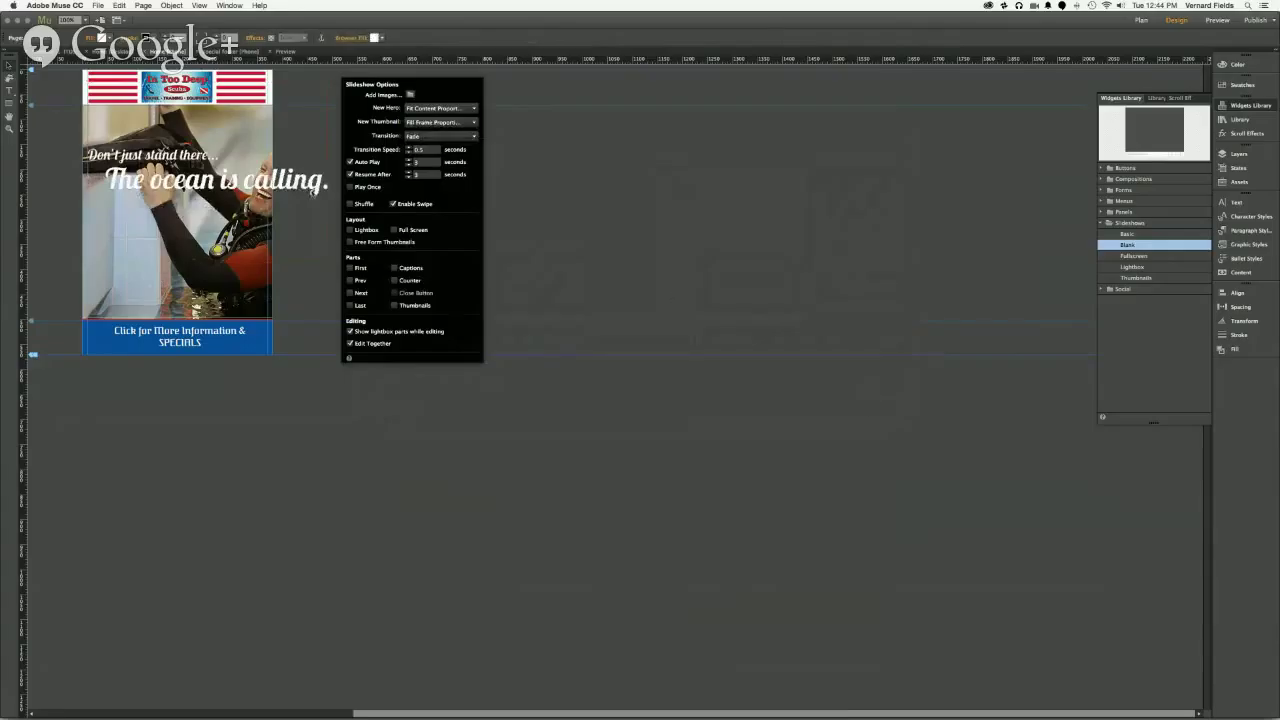
# Step: Scale the ocean text image proportionally down to the page column, about 360 px wide, and reselect the hero frame
pyautogui.click(292, 180)
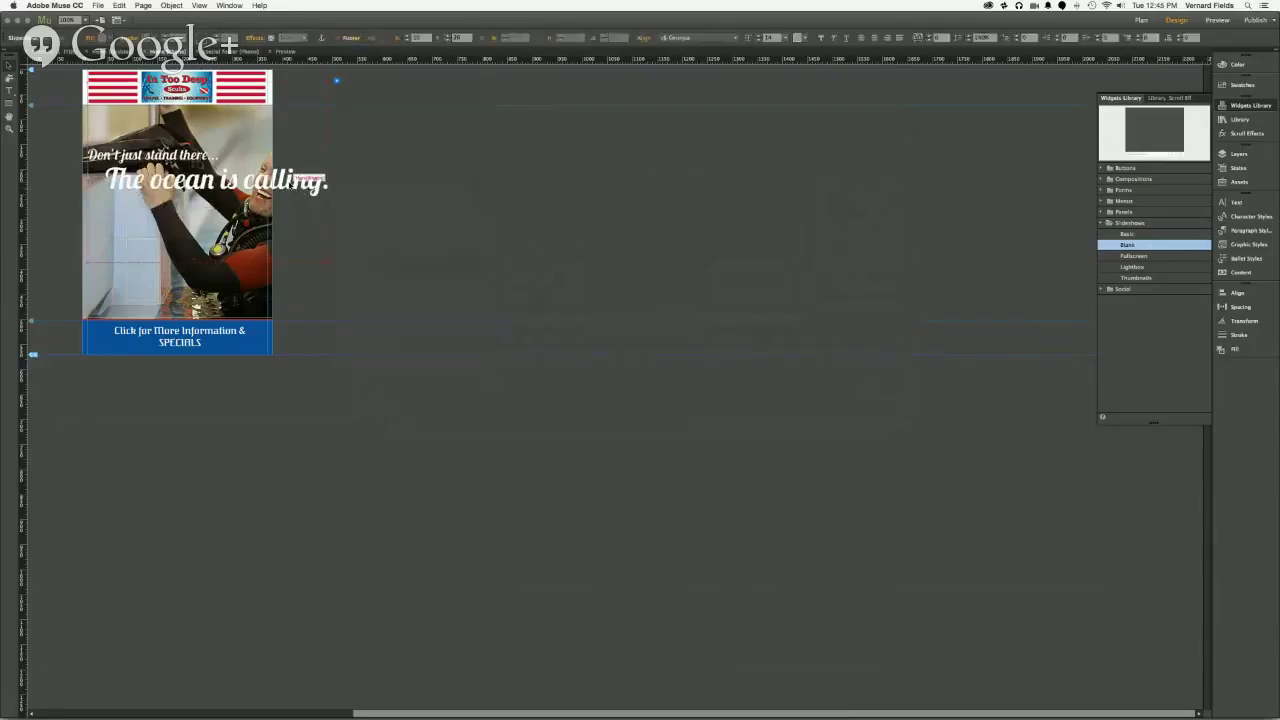
pyautogui.click(292, 182)
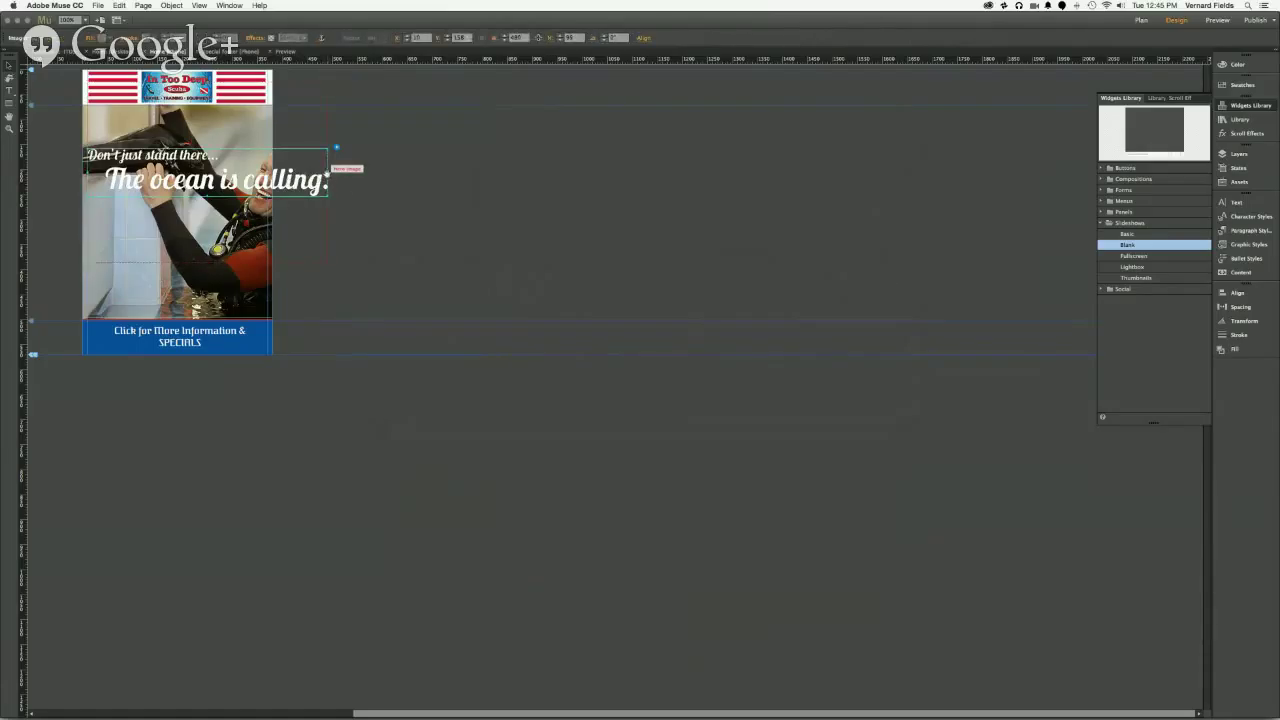
pyautogui.moveTo(336, 147); pyautogui.dragTo(276, 153)
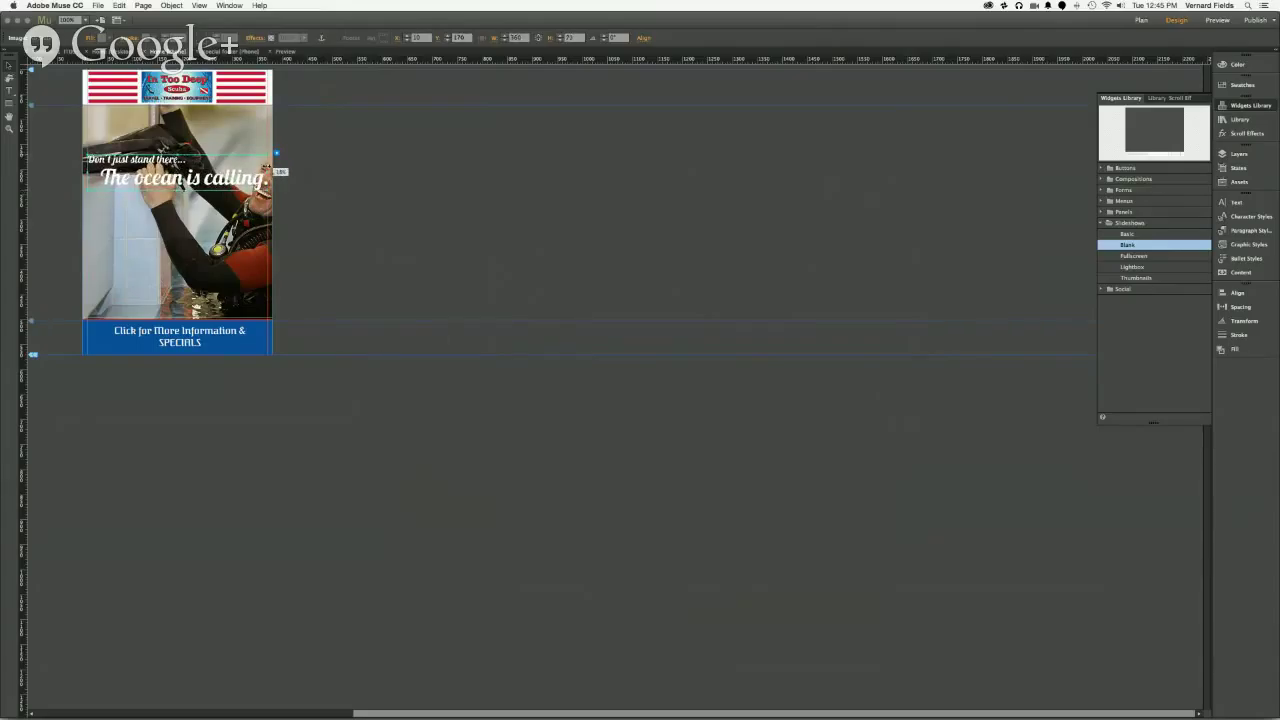
pyautogui.moveTo(276, 153); pyautogui.dragTo(327, 84)
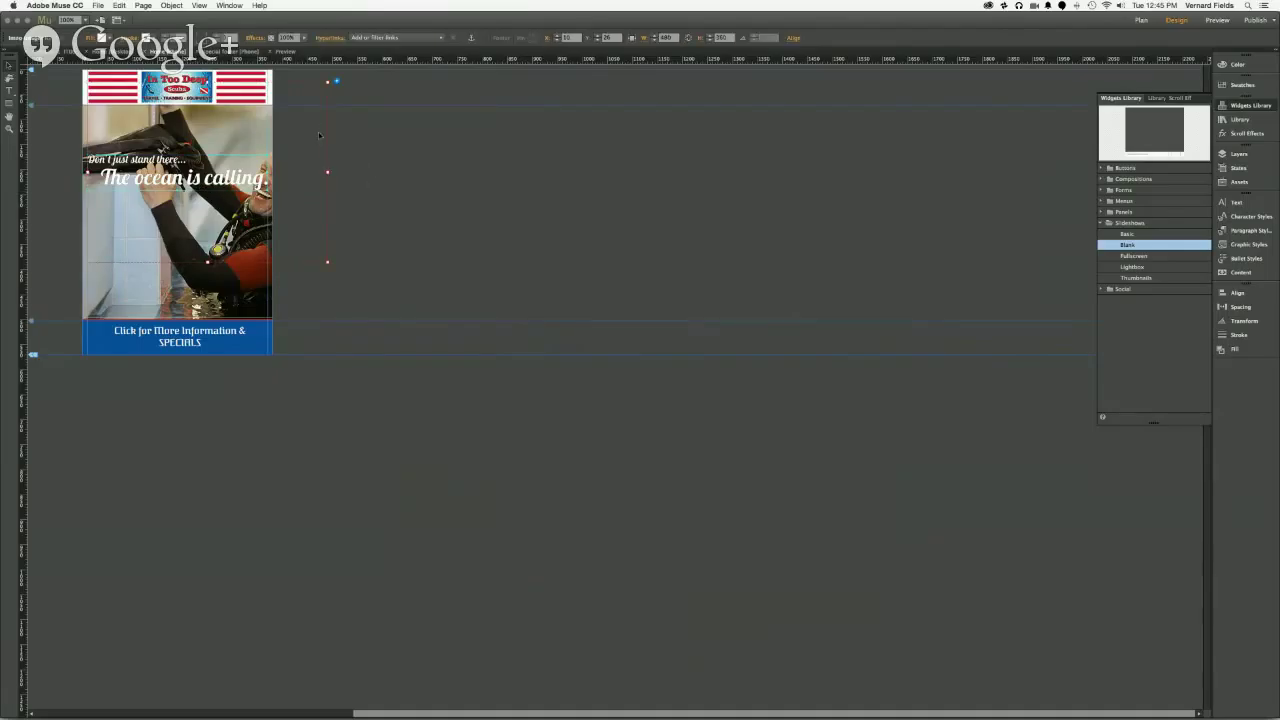
# Step: Add goggles text.png from the shop assets folder to the text slideshow
pyautogui.click(337, 83)
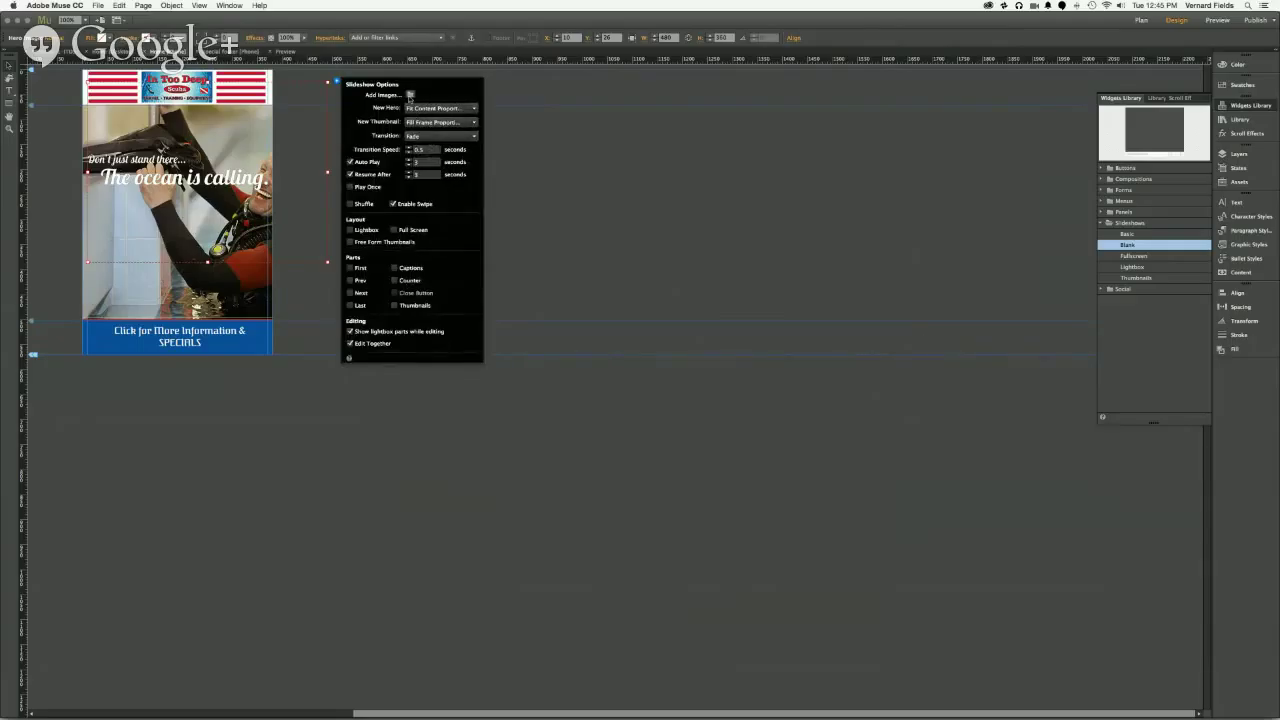
pyautogui.click(409, 95)
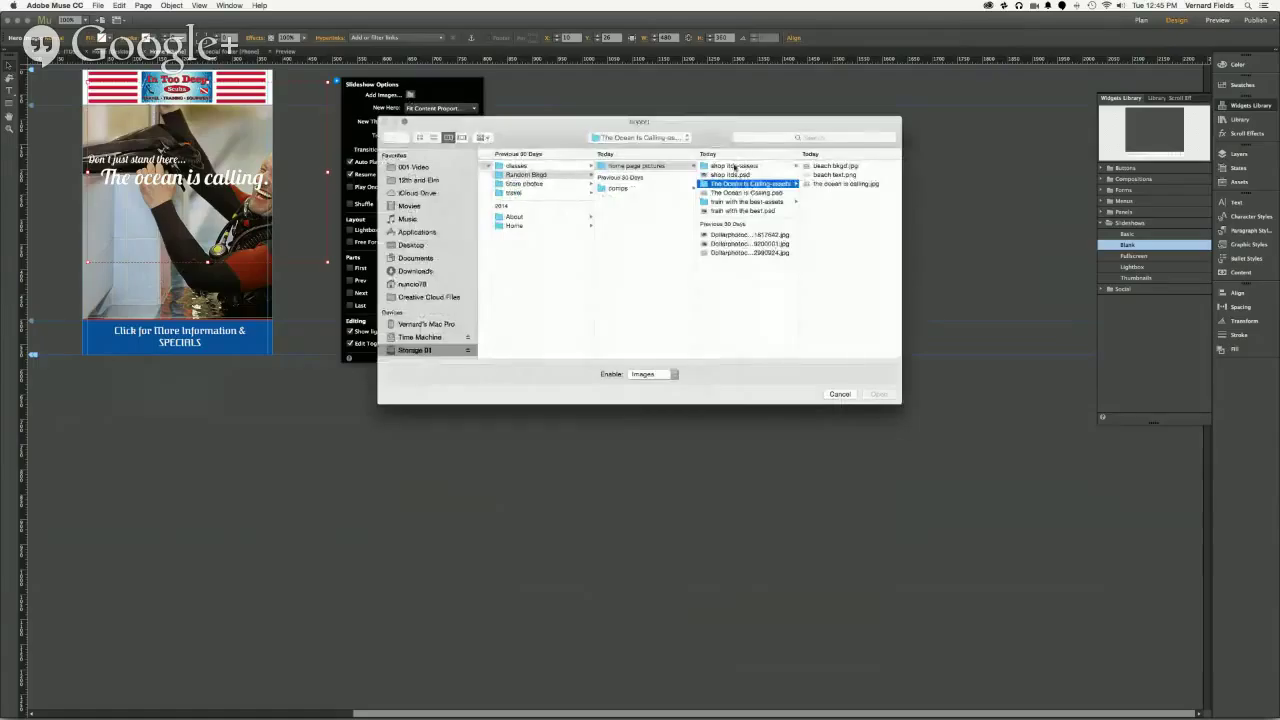
pyautogui.click(736, 167)
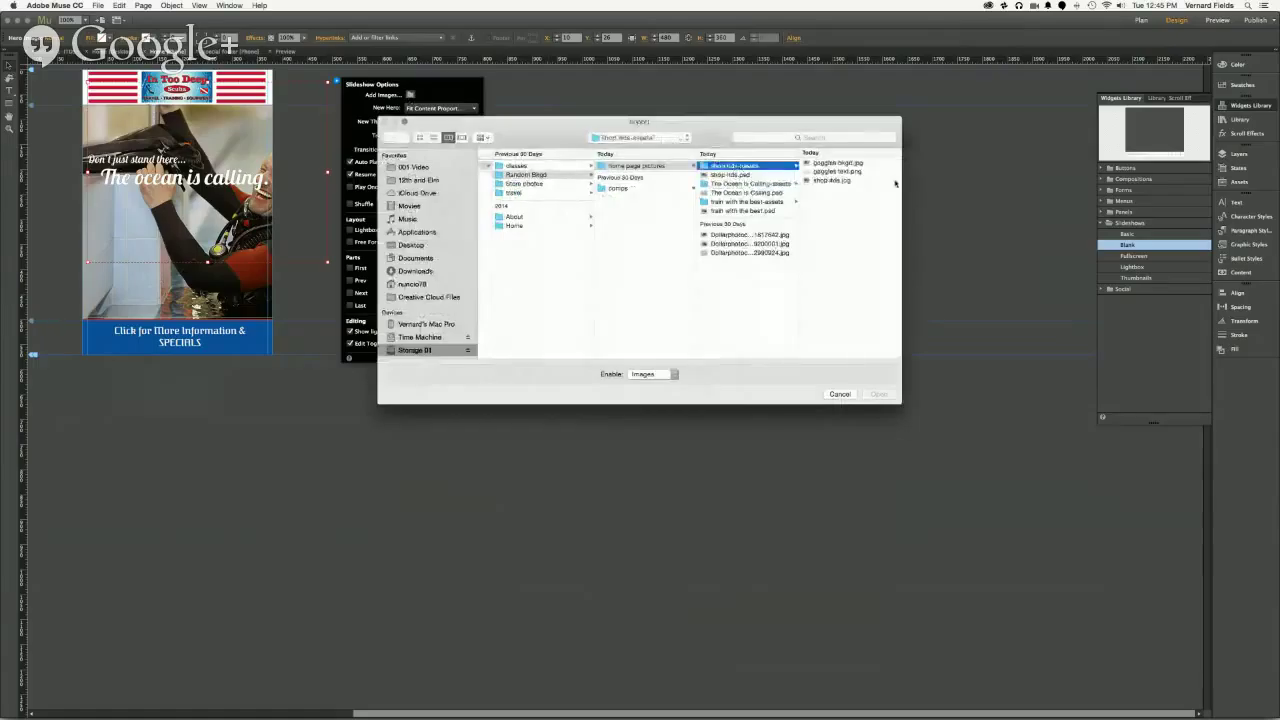
pyautogui.click(840, 171)
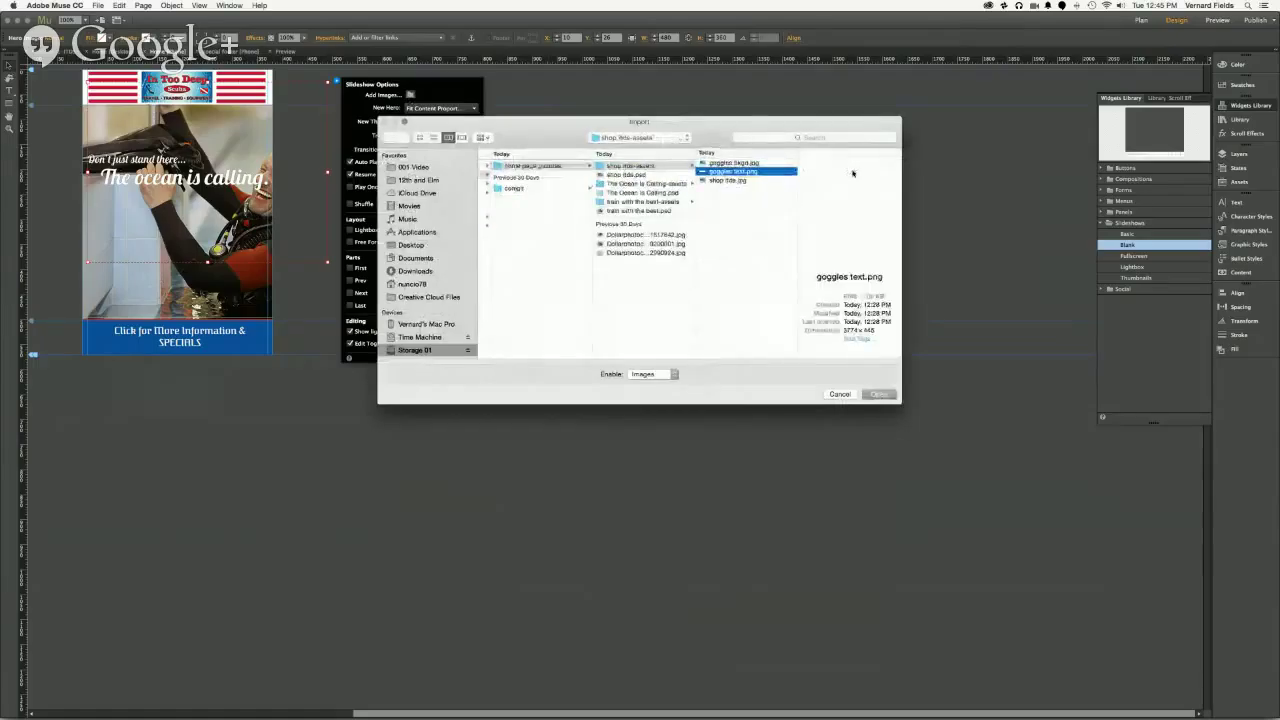
pyautogui.click(876, 394)
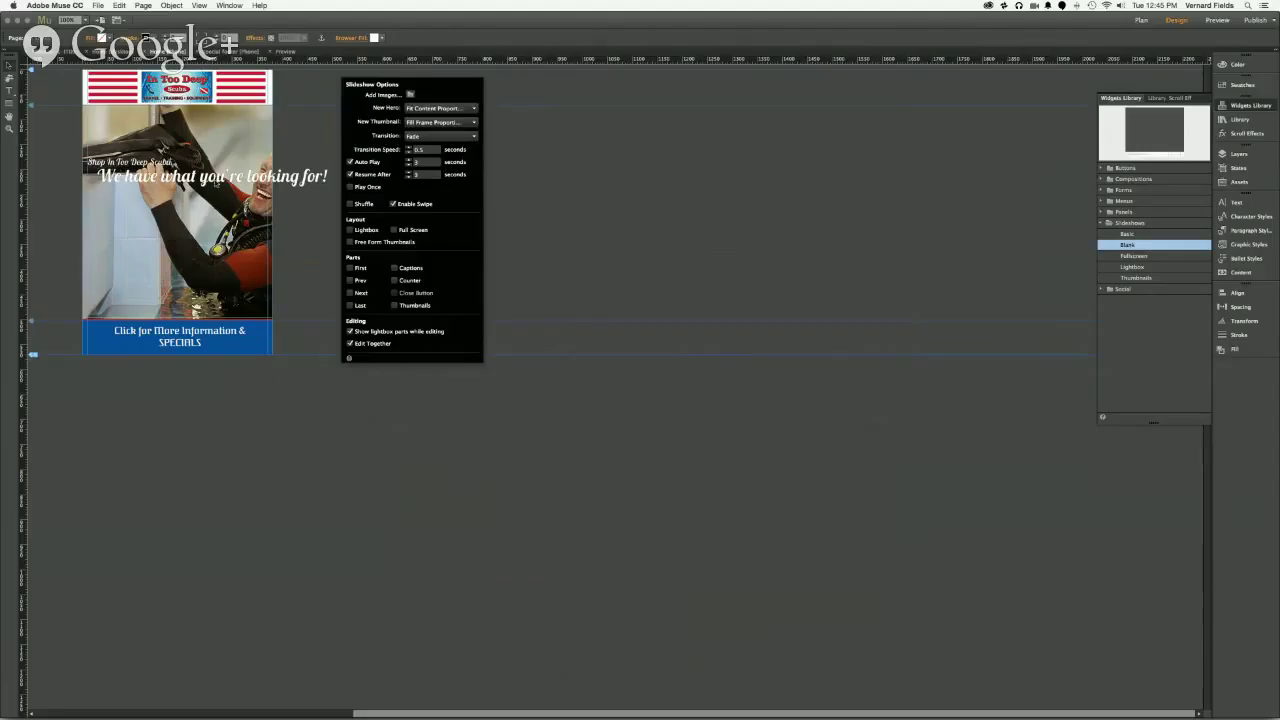
# Step: Scale the shop text image proportionally down to the page column, about 360 px wide, and reselect the hero frame
pyautogui.click(233, 177)
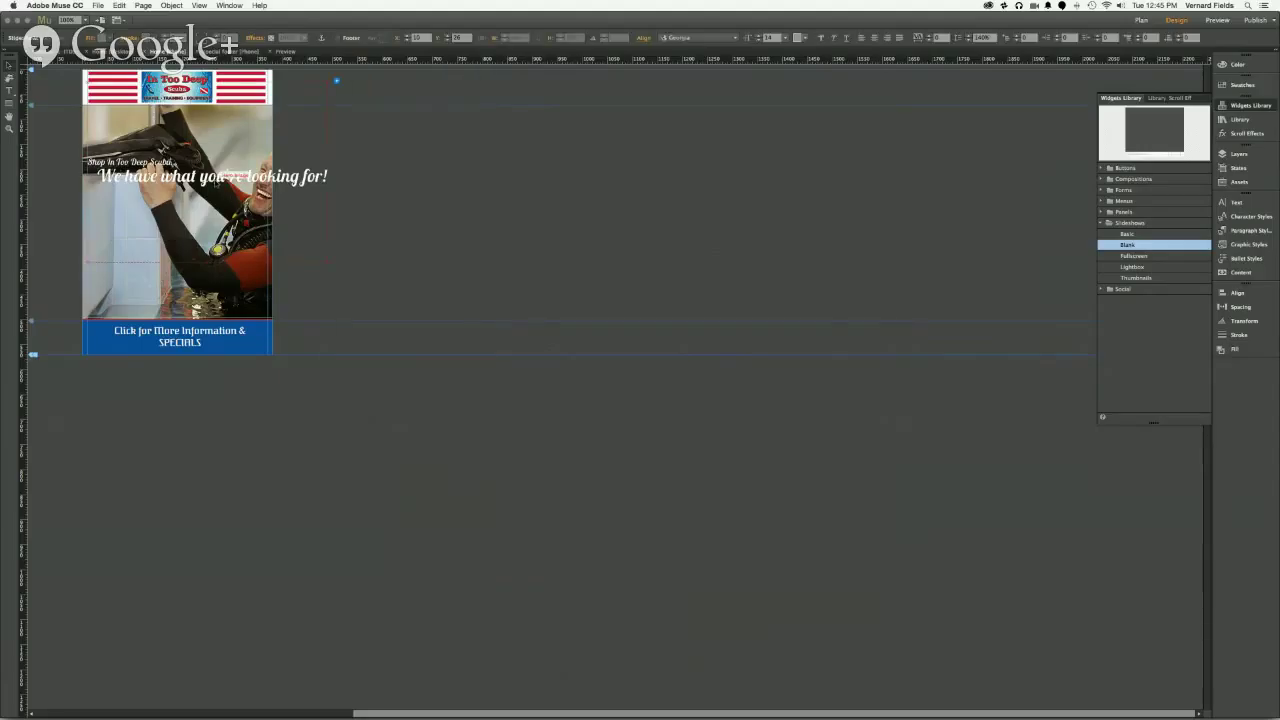
pyautogui.click(232, 177)
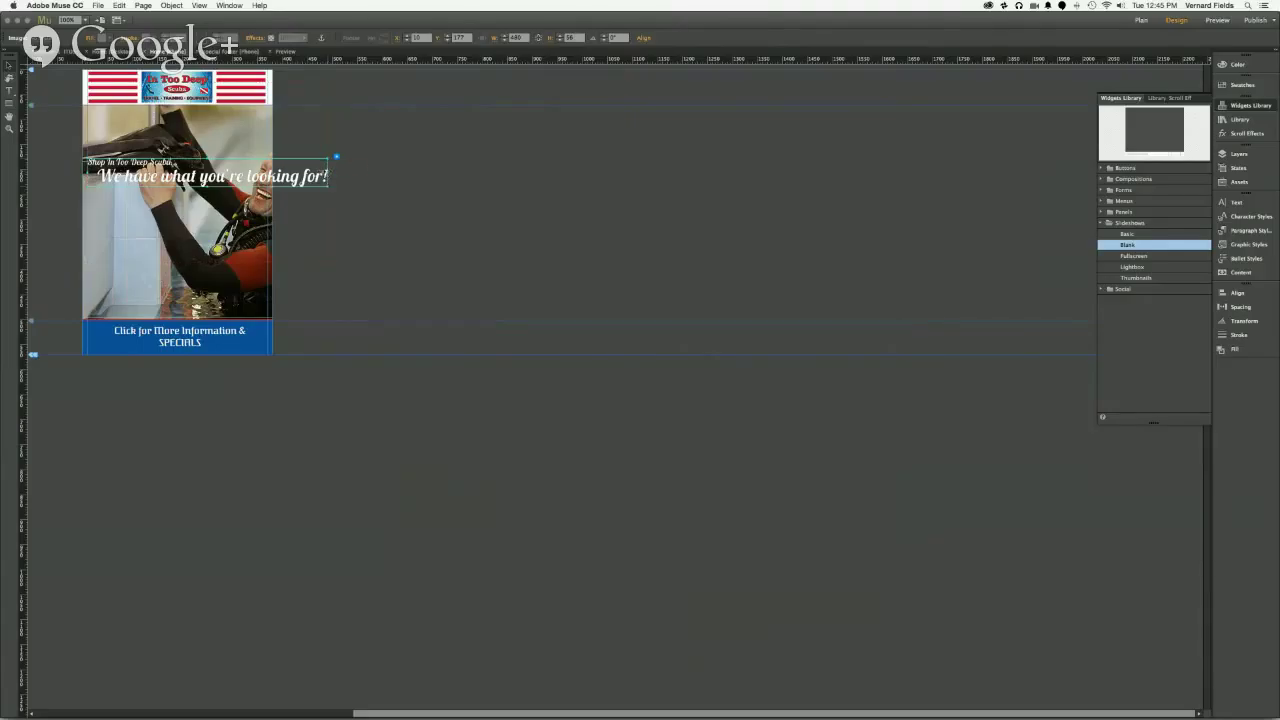
pyautogui.moveTo(328, 176); pyautogui.dragTo(272, 176)
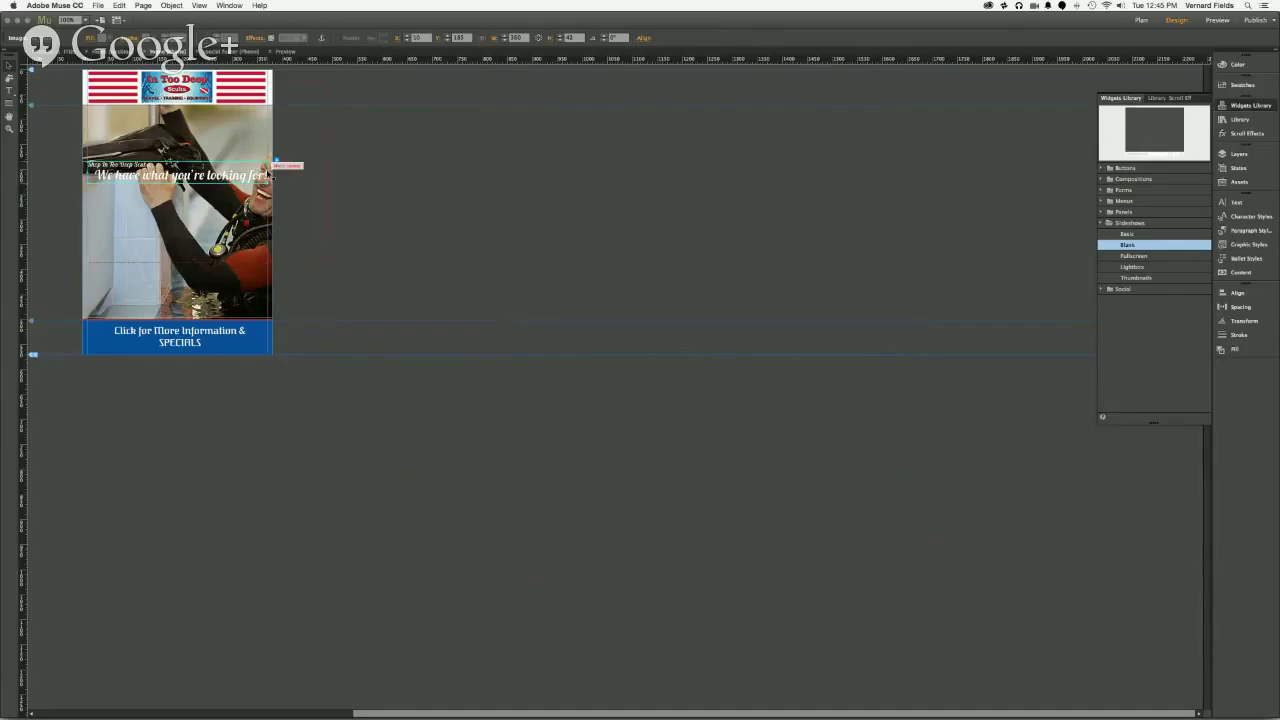
pyautogui.click(305, 189)
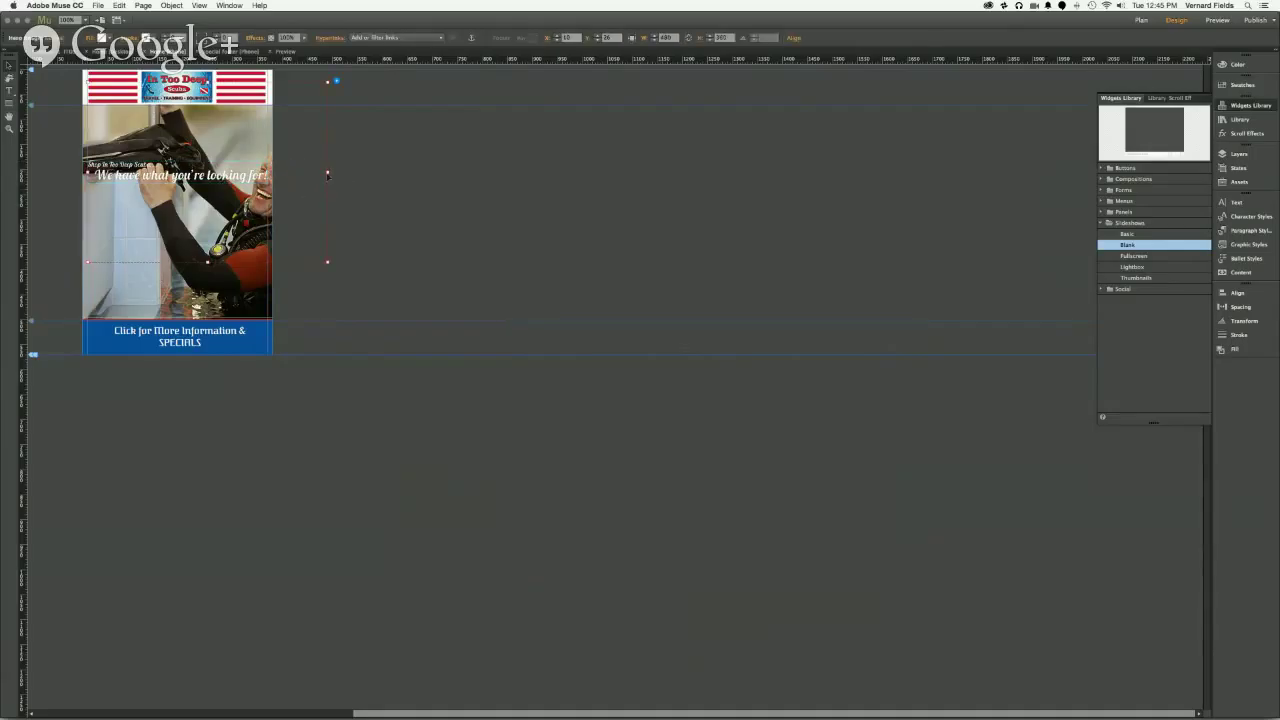
# Step: Try narrowing the hero frame from its right edge to the page column and undo each resize
pyautogui.moveTo(327, 172); pyautogui.dragTo(281, 175)
pyautogui.press('super+z')
pyautogui.moveTo(327, 172); pyautogui.dragTo(265, 188)
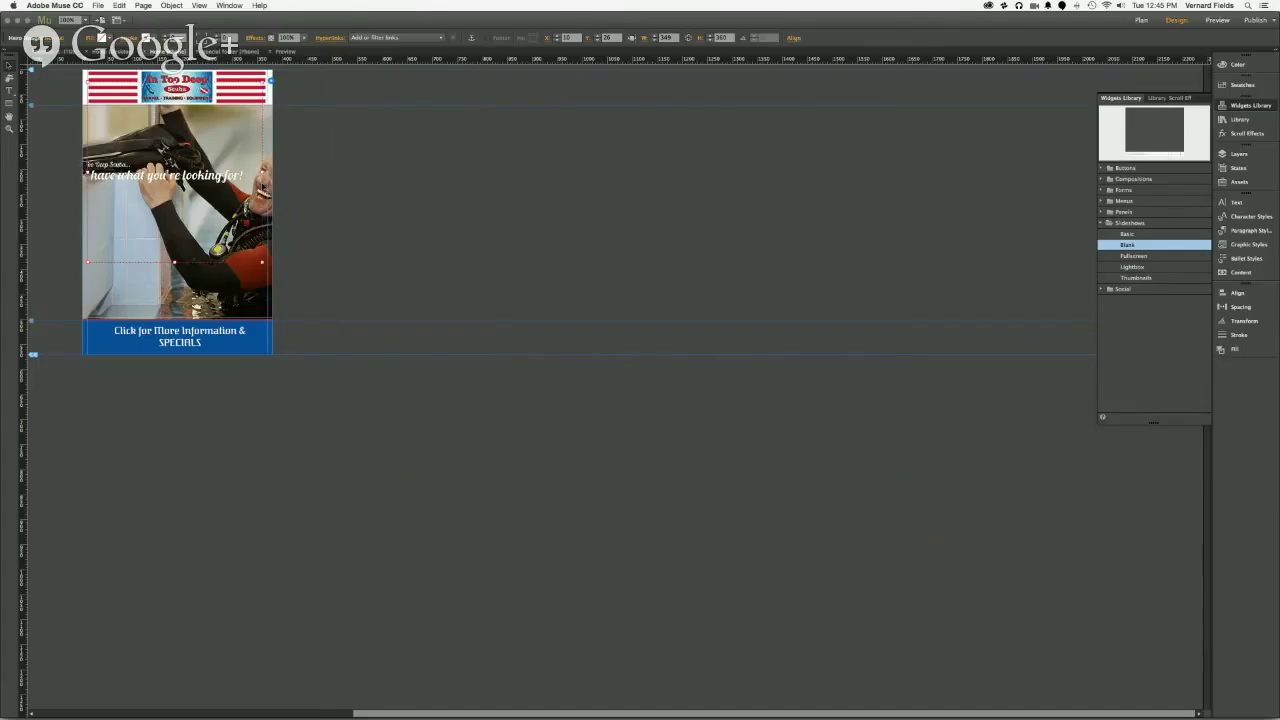
pyautogui.press('super+z')
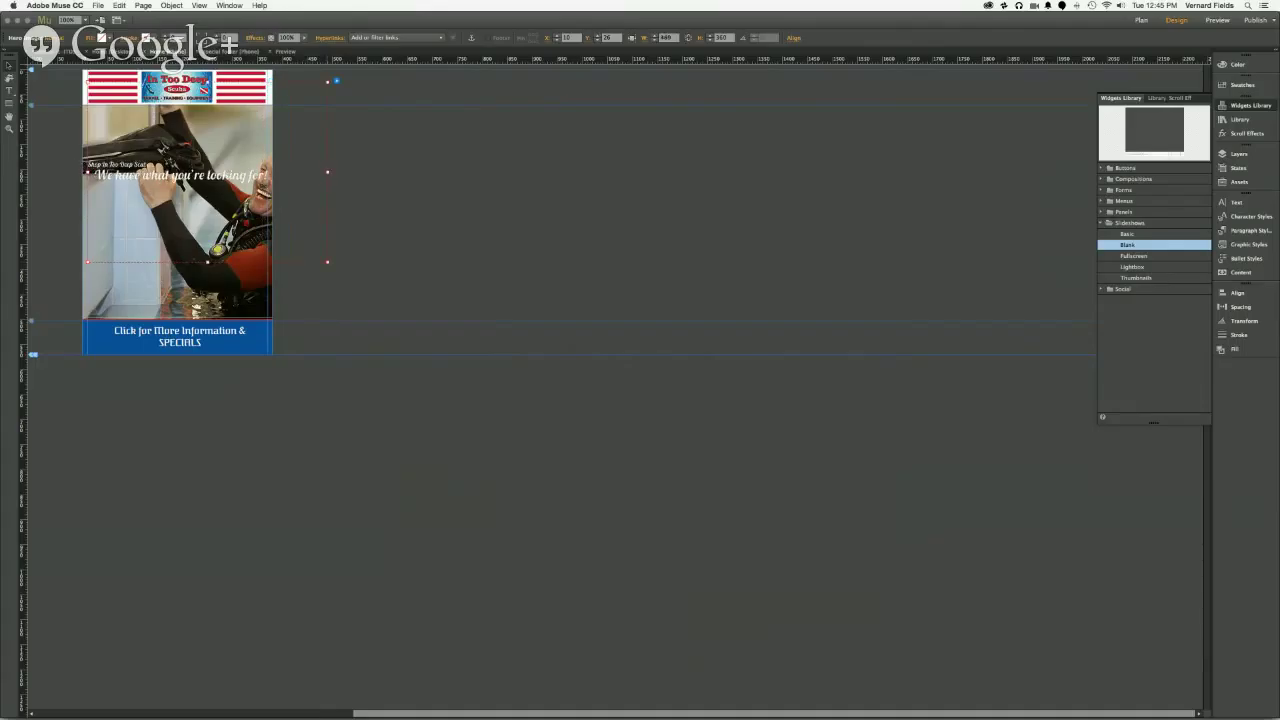
pyautogui.moveTo(327, 172); pyautogui.dragTo(268, 177)
pyautogui.press('super+z')
# Step: Resize the hero frame to 360 px wide, realign the shop text inside it, and move the frame below the header
pyautogui.moveTo(327, 262); pyautogui.dragTo(267, 246)
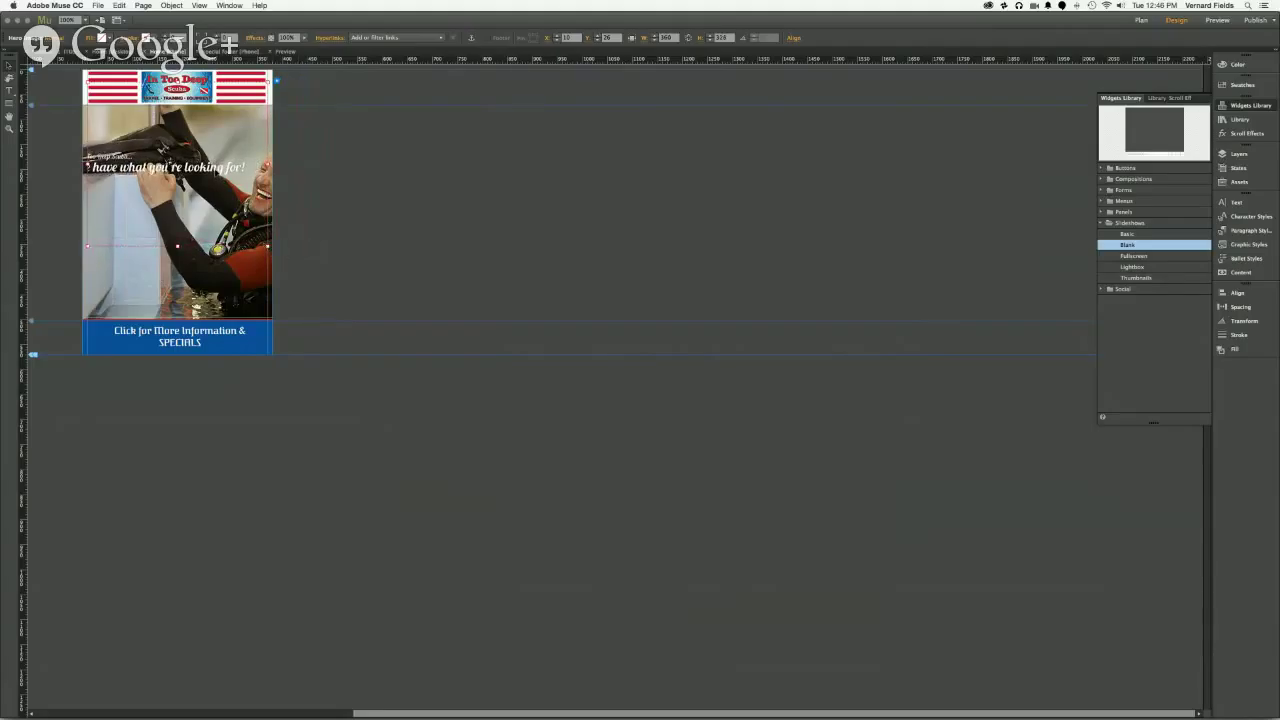
pyautogui.click(165, 163)
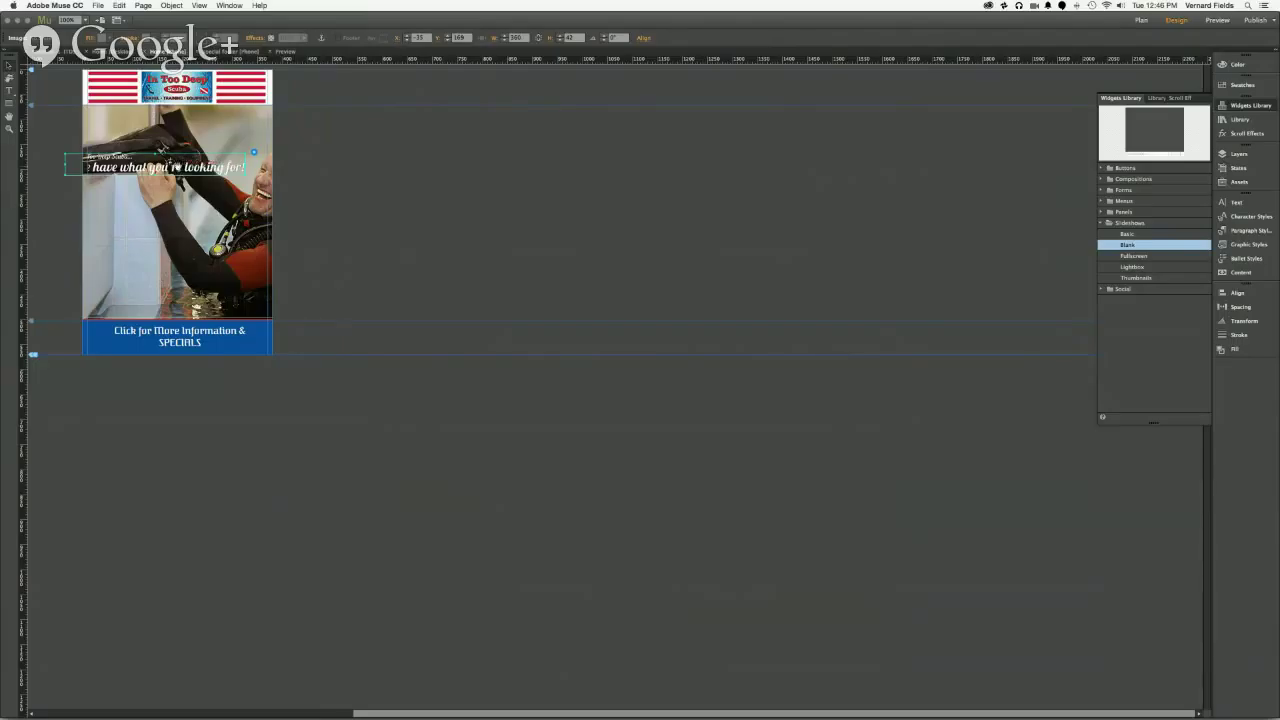
pyautogui.moveTo(168, 162); pyautogui.dragTo(214, 212)
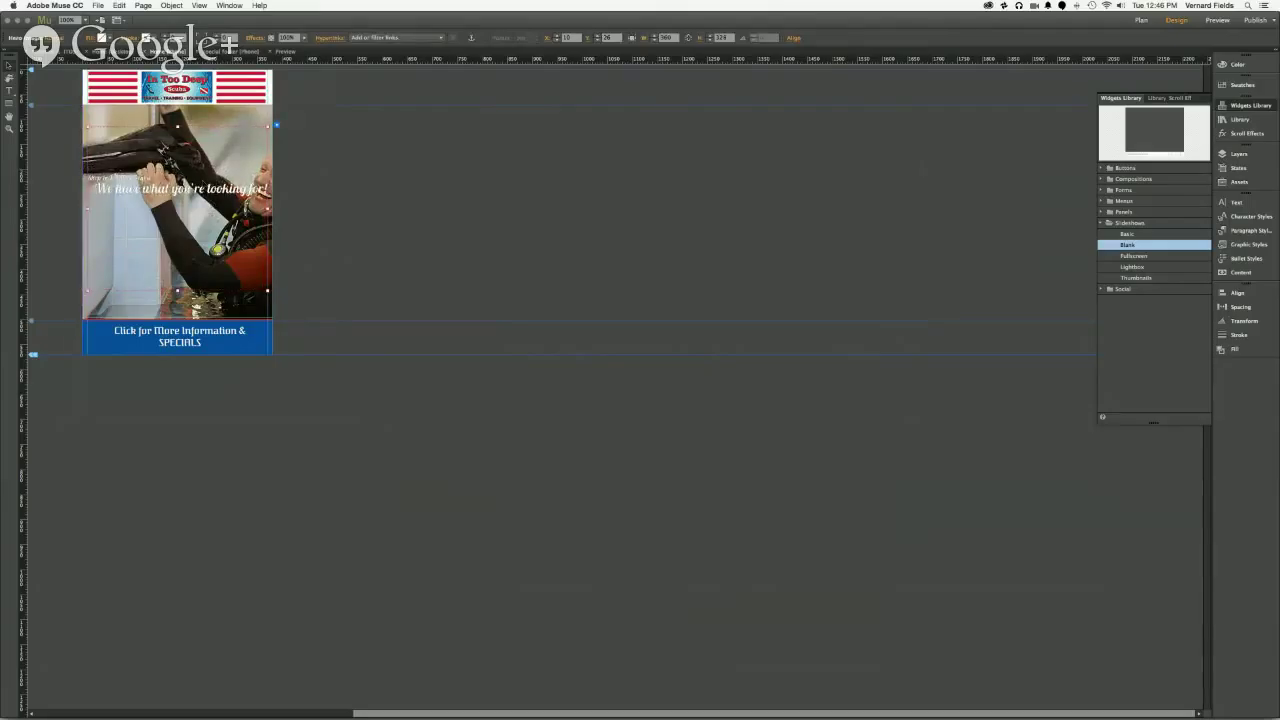
# Step: Move the shop text image up to the top of the hero frame and reselect the frame
pyautogui.click(215, 187)
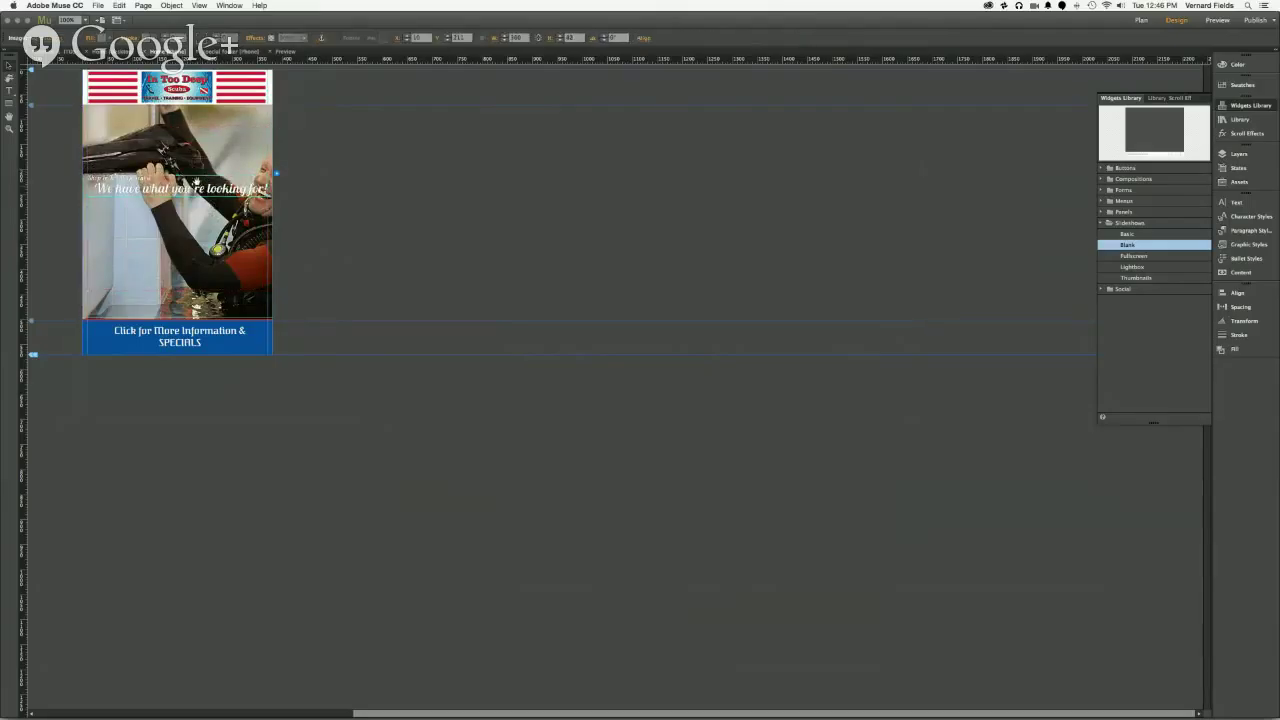
pyautogui.moveTo(215, 187); pyautogui.dragTo(215, 140)
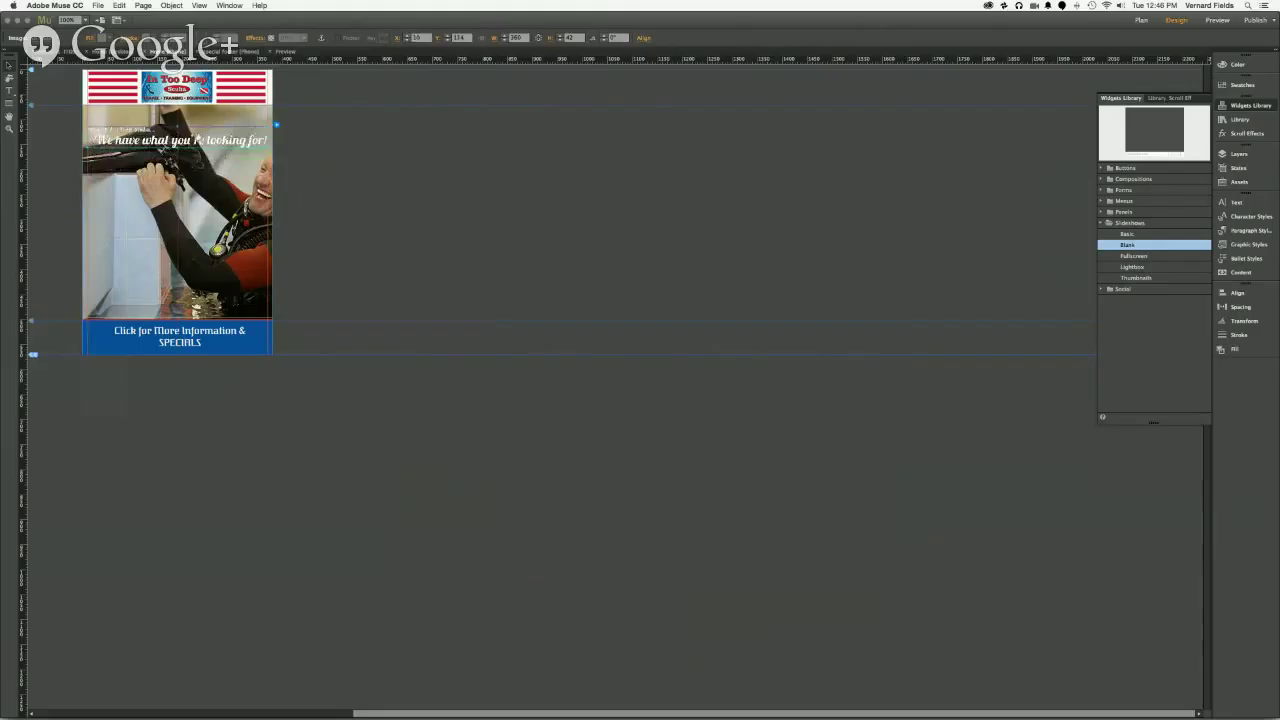
pyautogui.click(199, 139)
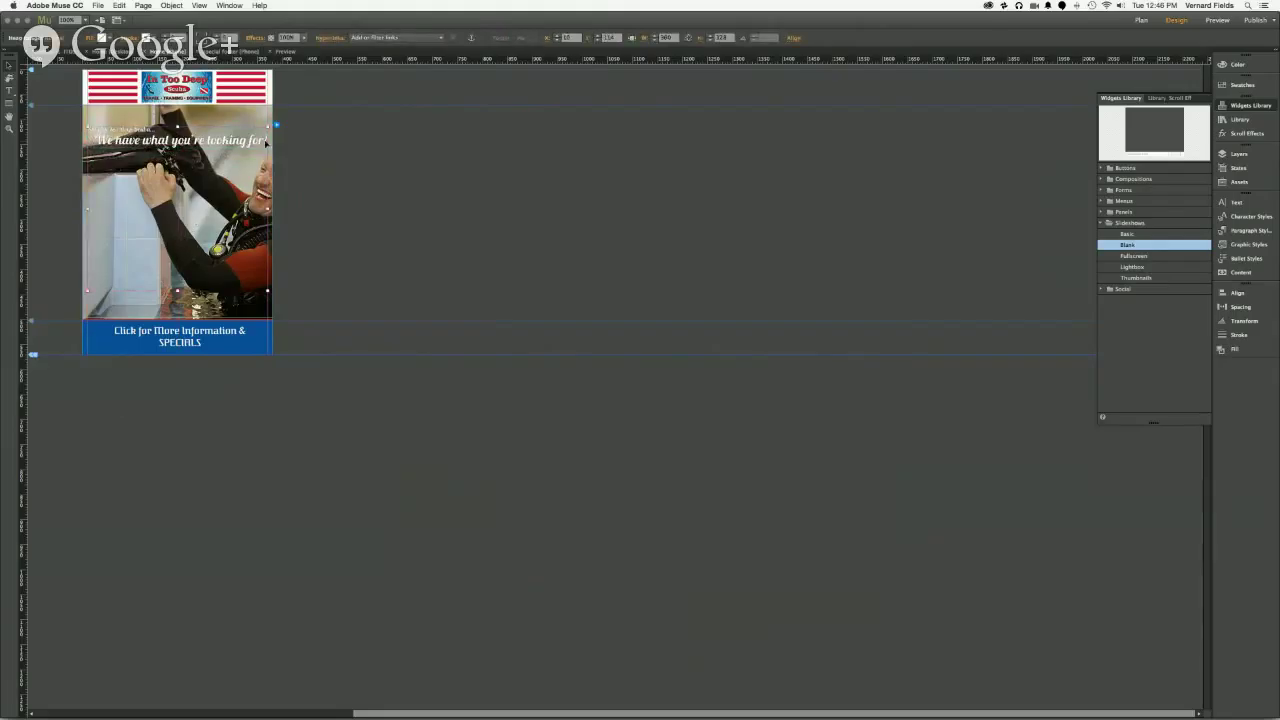
# Step: Turn on Thumbnails in the text slideshow's options and close the options
pyautogui.click(275, 126)
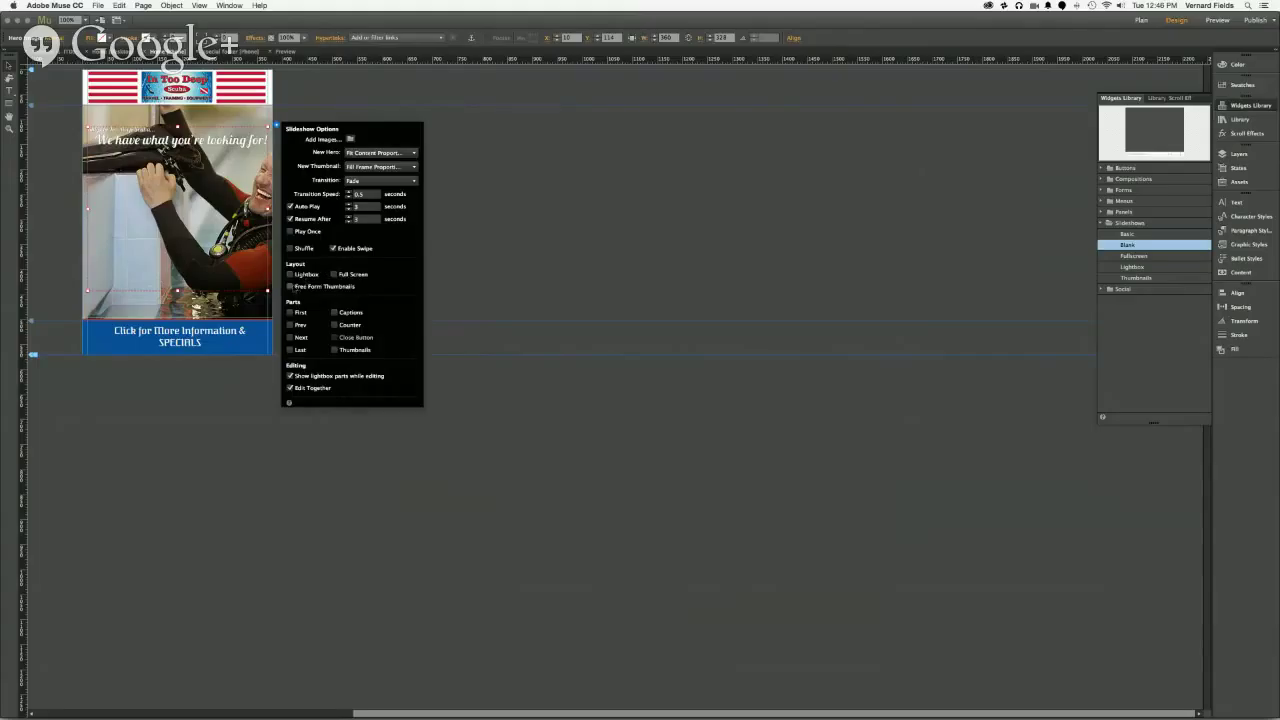
pyautogui.click(335, 350)
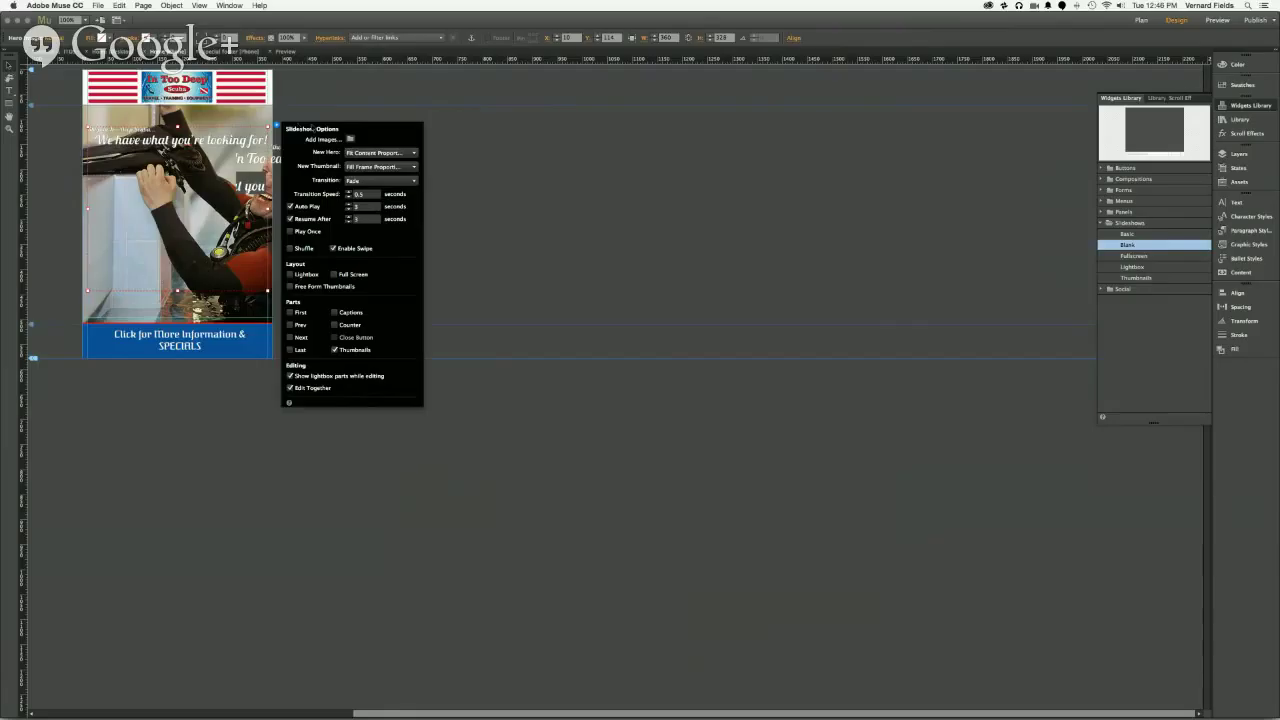
pyautogui.press('Escape')
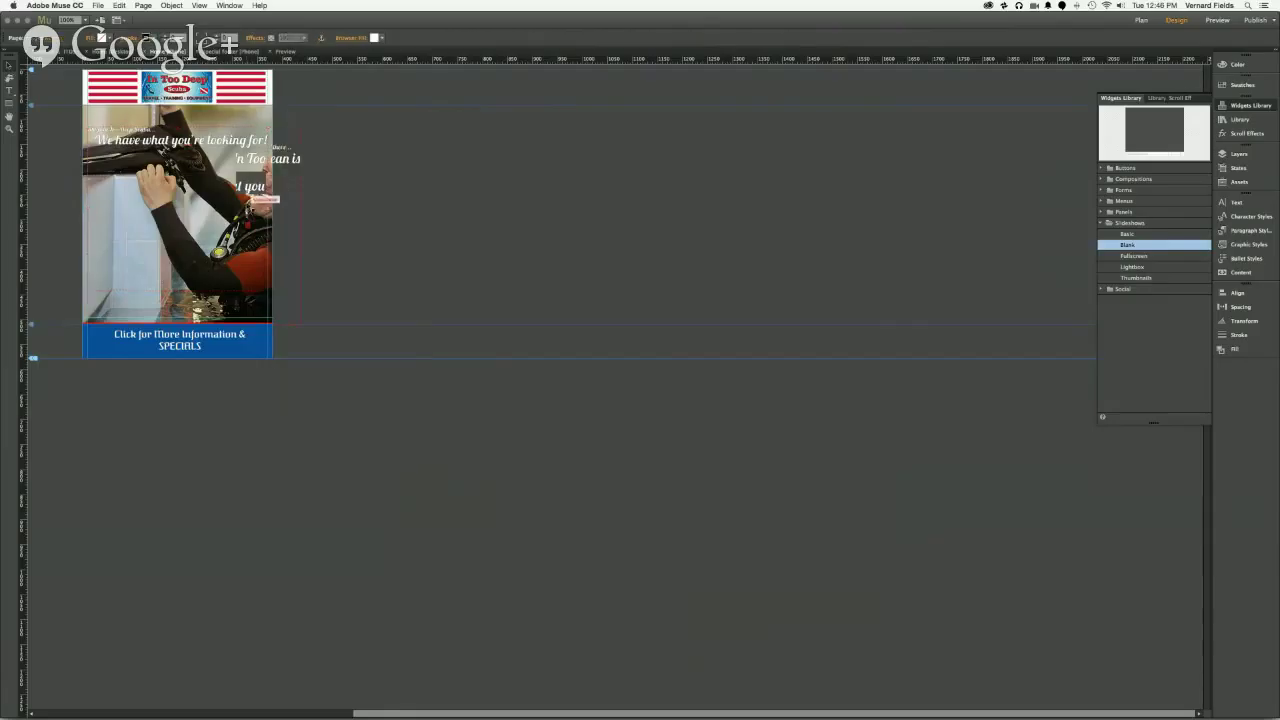
# Step: Use the thumbnails to view the train text slide and return to the shop text slide
pyautogui.click(265, 185)
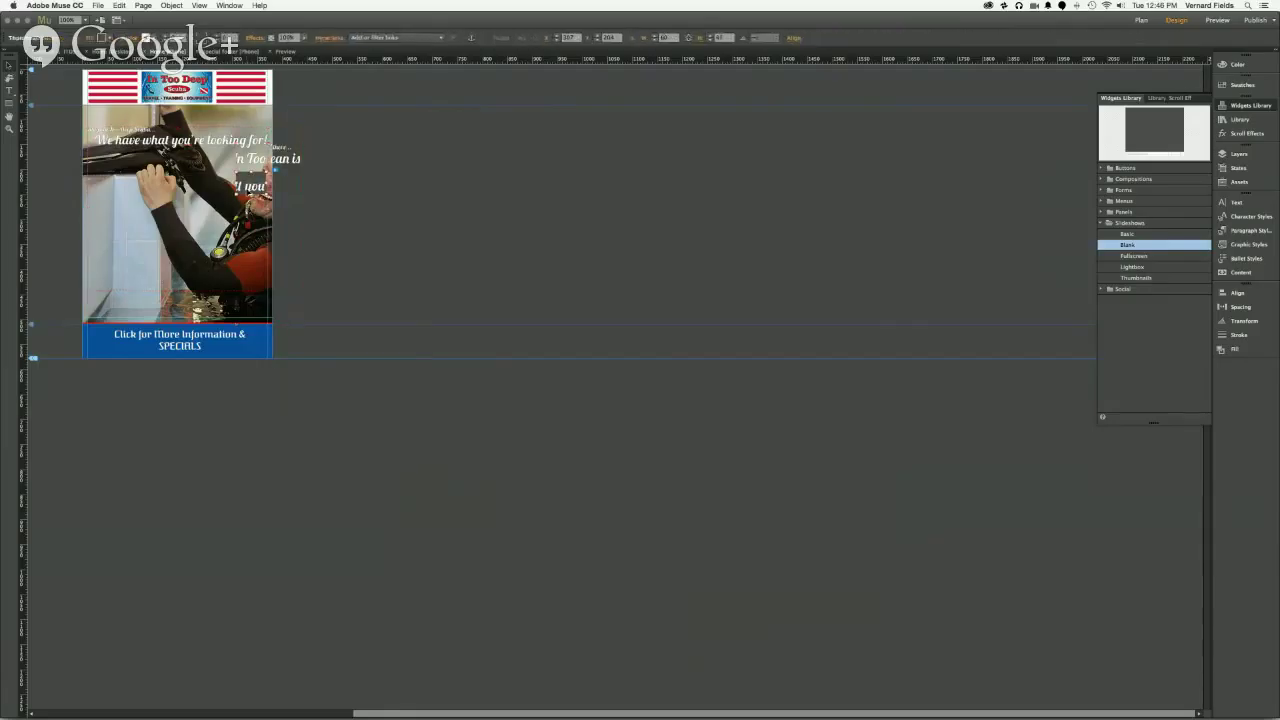
pyautogui.click(250, 186)
pyautogui.moveTo(250, 186); pyautogui.dragTo(251, 157)
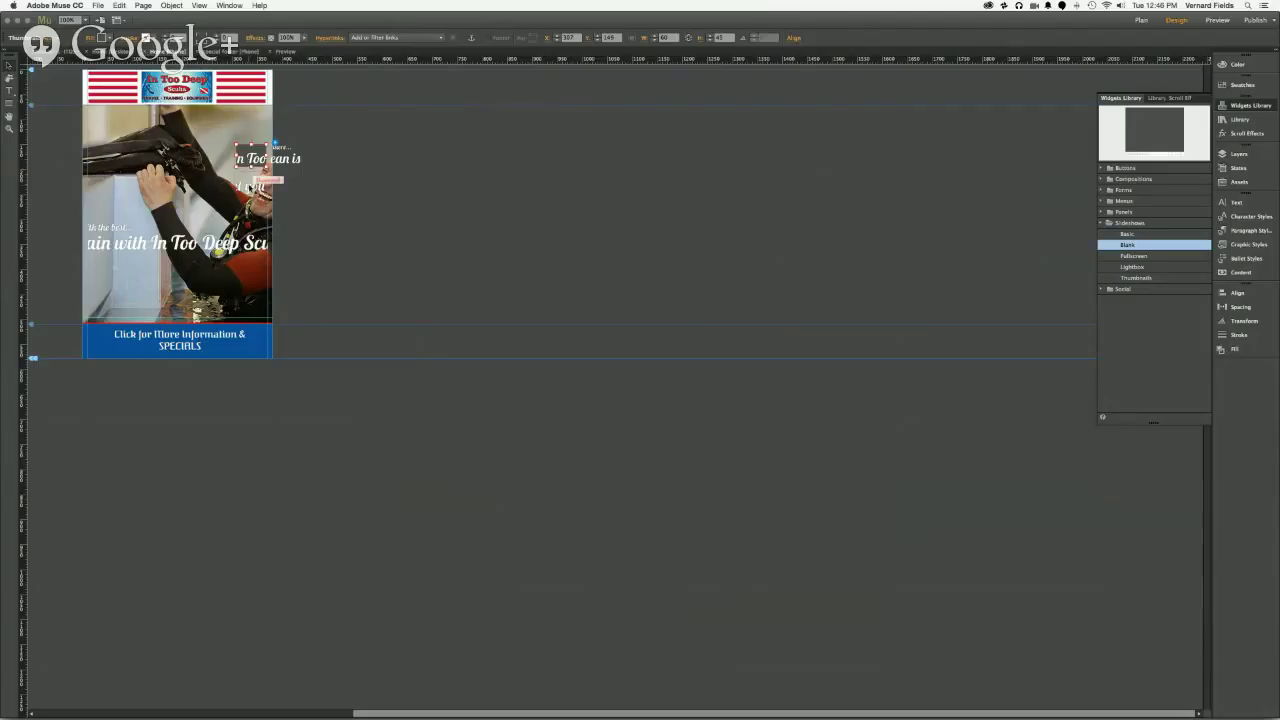
pyautogui.click(251, 188)
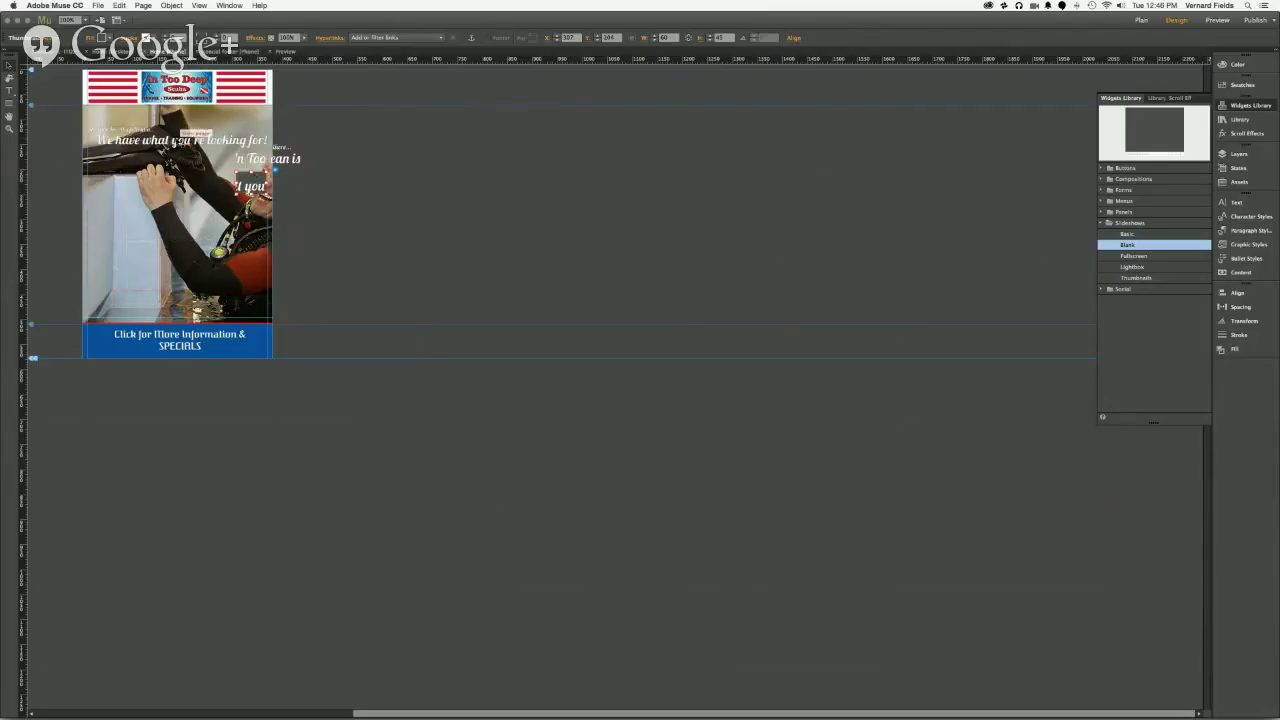
# Step: Show the train text slide, resize its image to about 360 px wide, and move it up to match the shop text's position
pyautogui.click(262, 157)
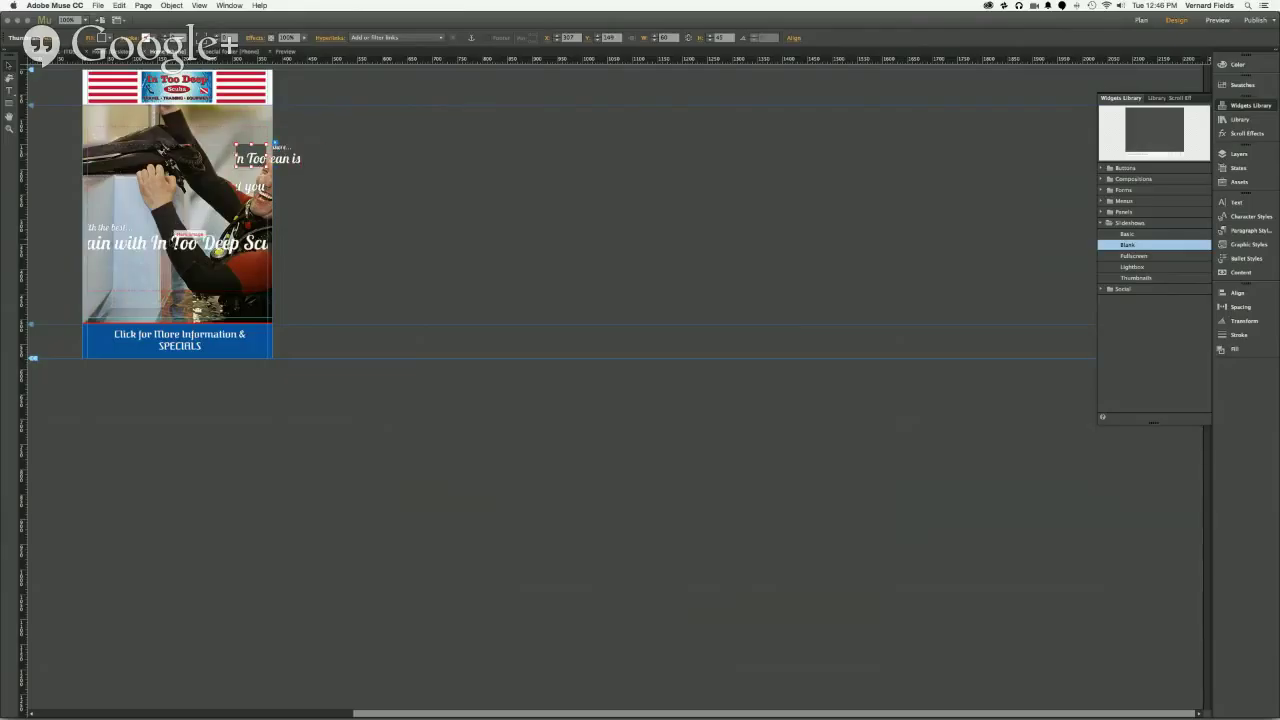
pyautogui.click(186, 238)
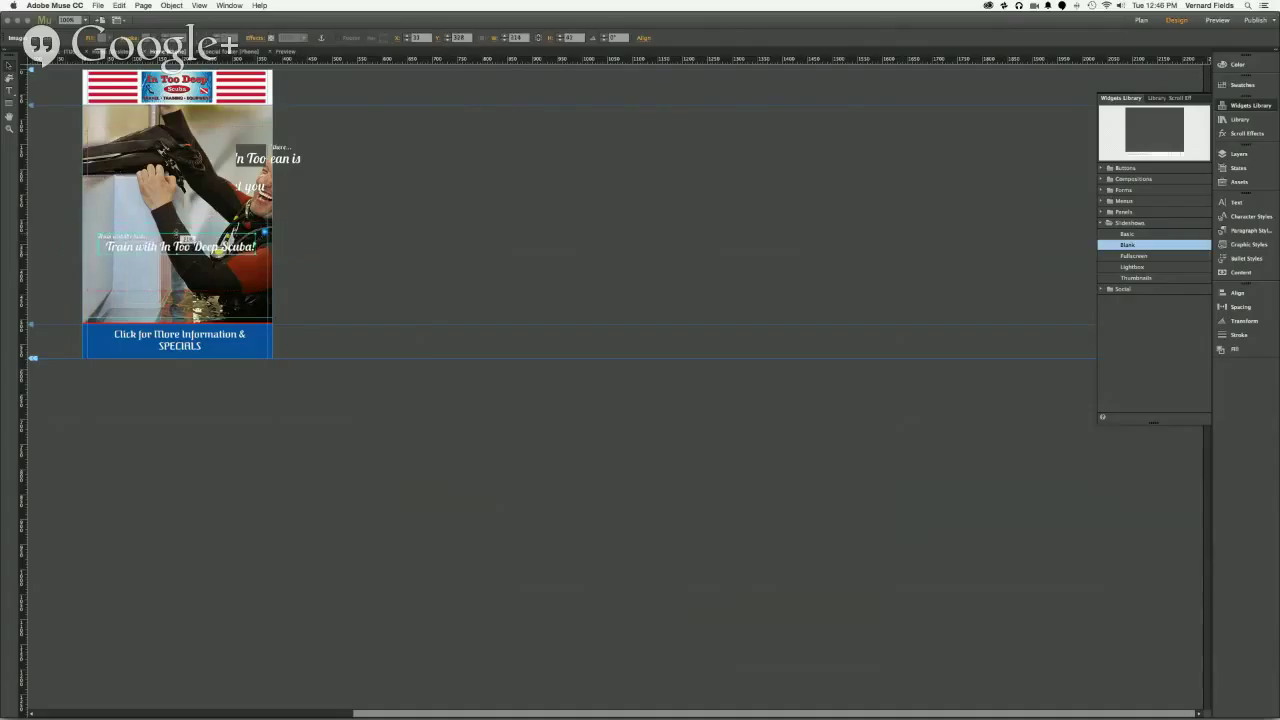
pyautogui.moveTo(258, 233); pyautogui.dragTo(275, 229)
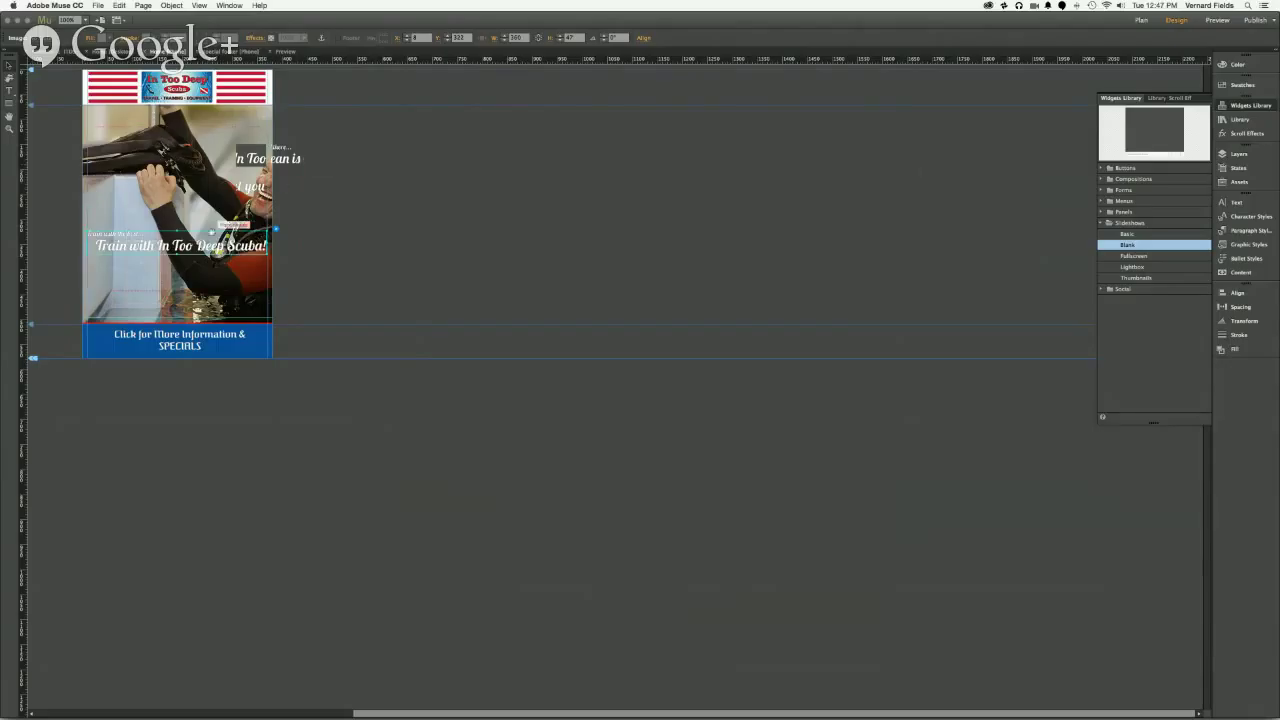
pyautogui.moveTo(208, 238); pyautogui.dragTo(210, 137)
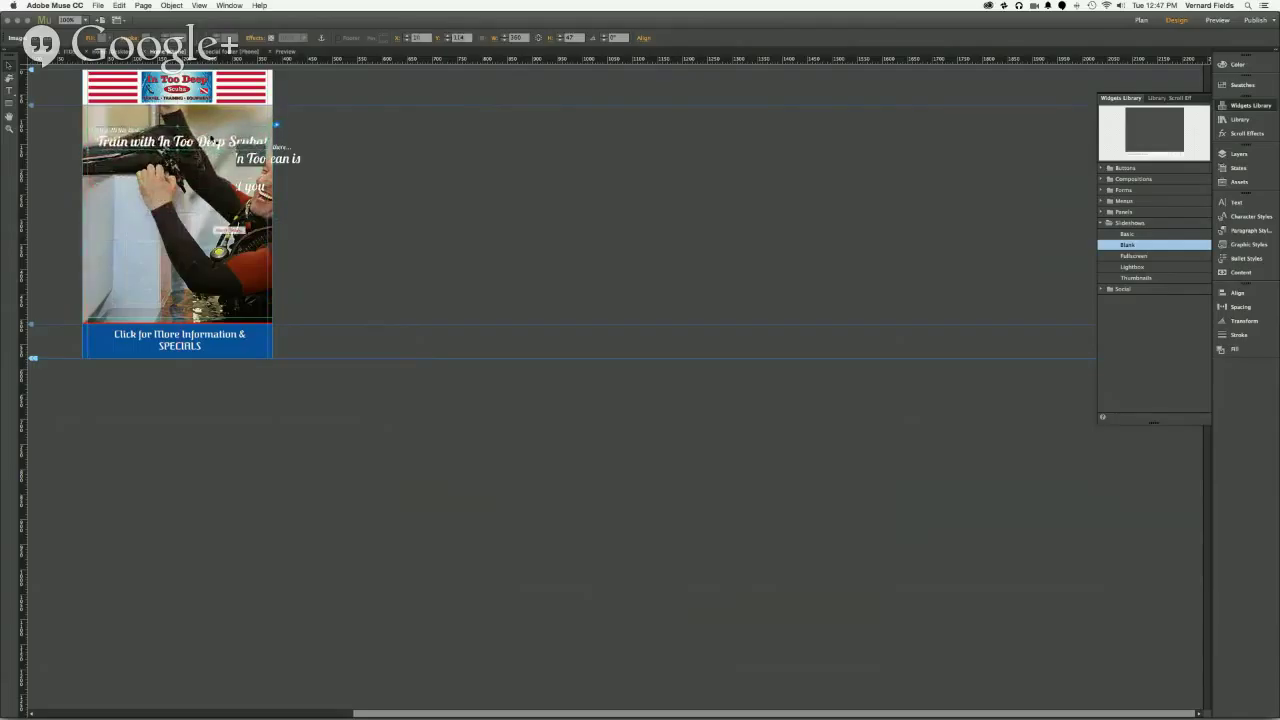
pyautogui.click(270, 151)
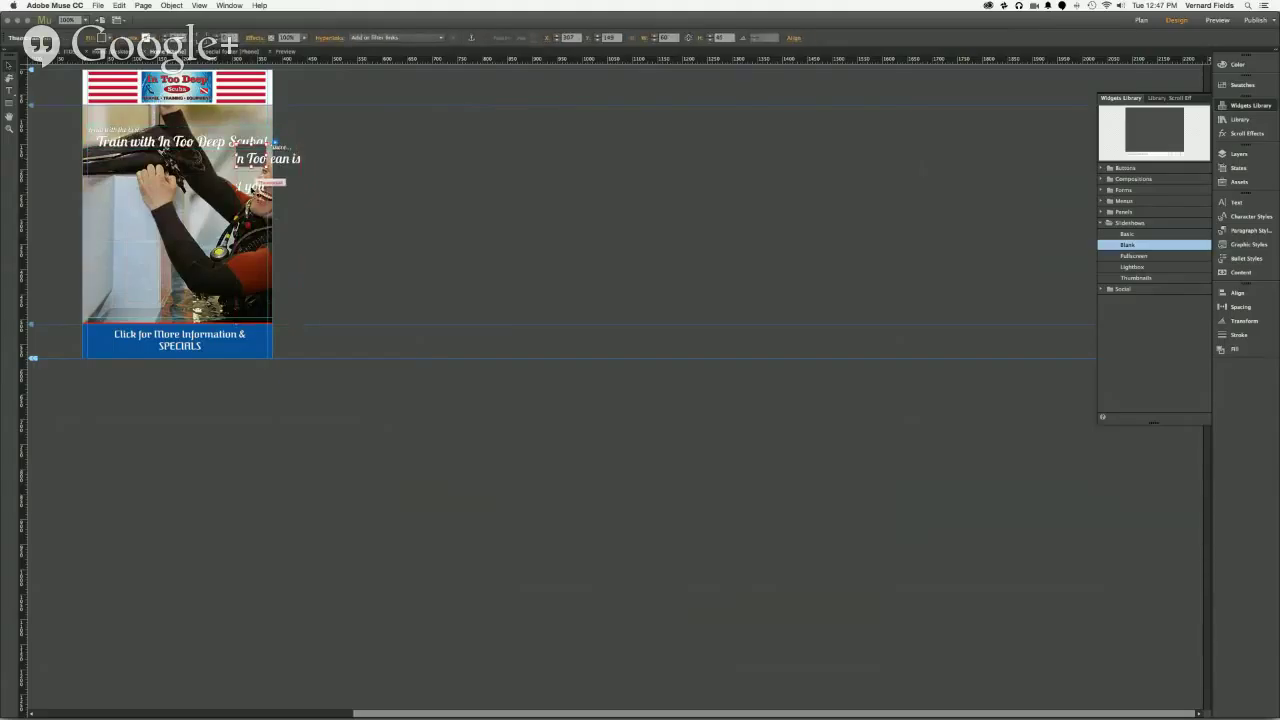
pyautogui.click(252, 186)
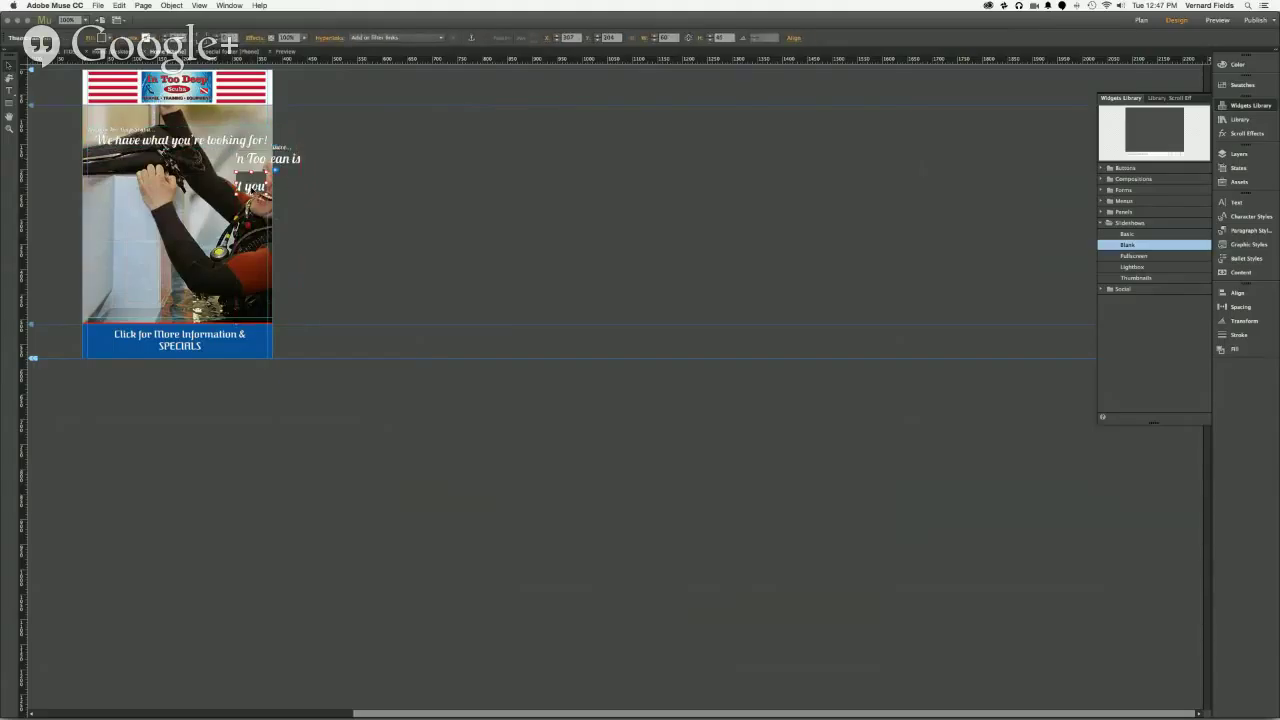
# Step: Show the ocean text slide, shift its image right inside the hero frame, and move it up to the frame's upper edge
pyautogui.click(290, 154)
pyautogui.press('Escape')
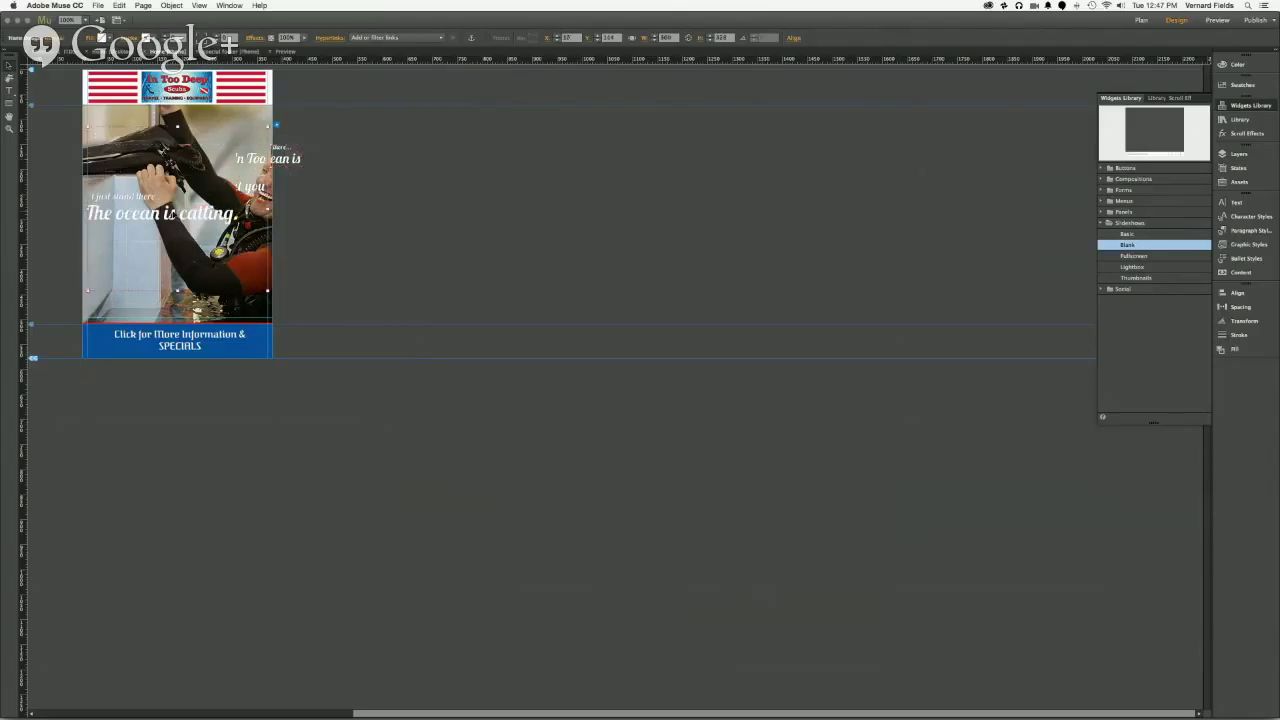
pyautogui.click(160, 213)
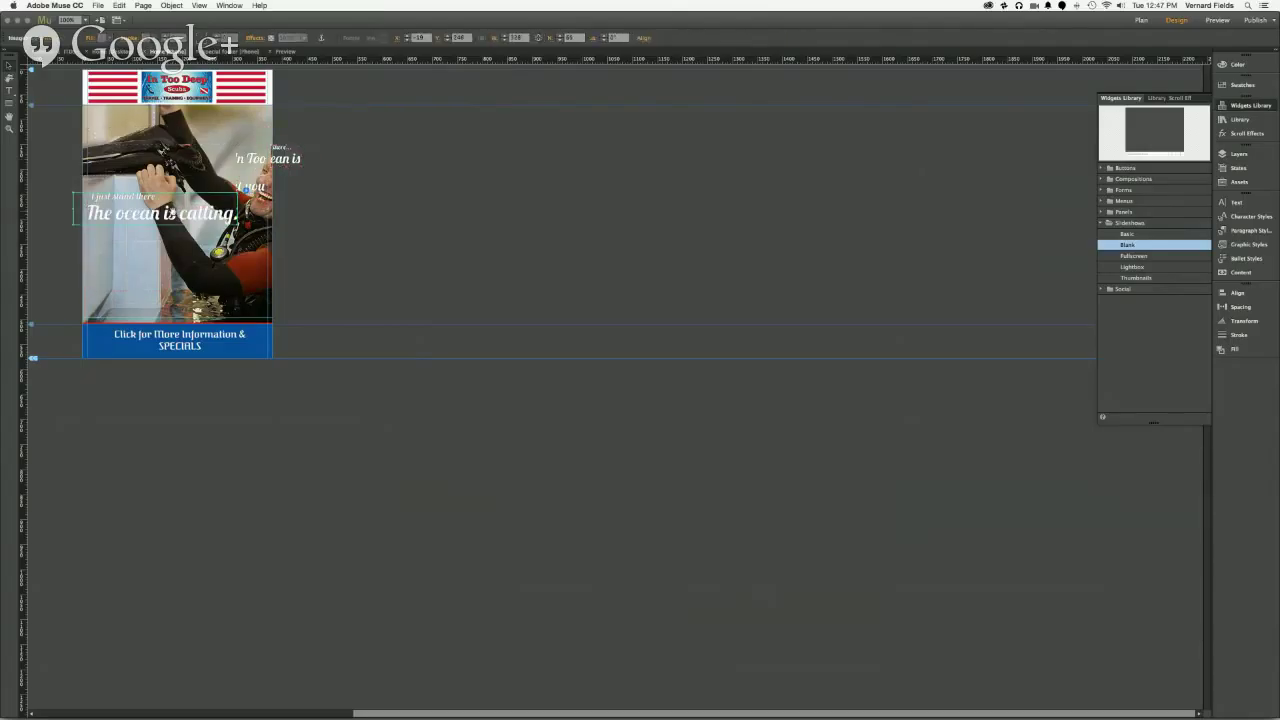
pyautogui.hotkey('shift', 'Right')
pyautogui.hotkey('shift', 'Right')
pyautogui.hotkey('shift', 'Right')
pyautogui.hotkey('shift', 'Right')
pyautogui.hotkey('shift', 'Down')
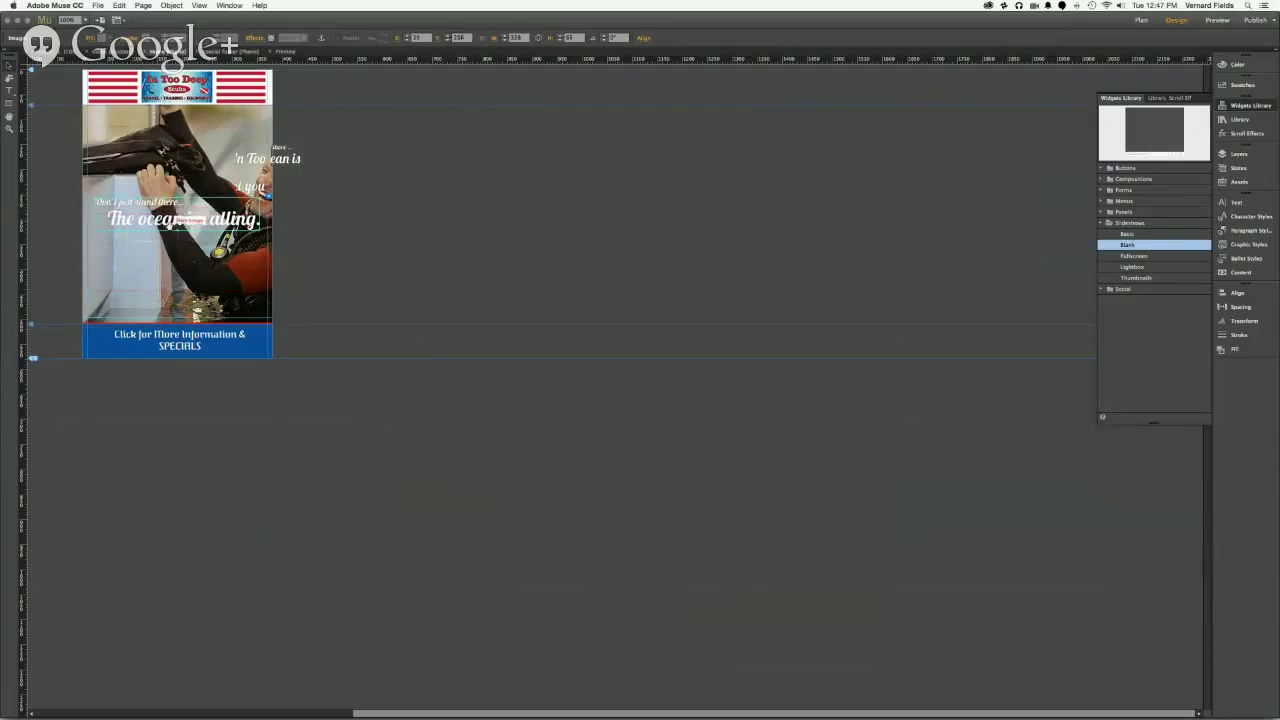
pyautogui.moveTo(190, 218); pyautogui.dragTo(175, 143)
pyautogui.click(175, 143)
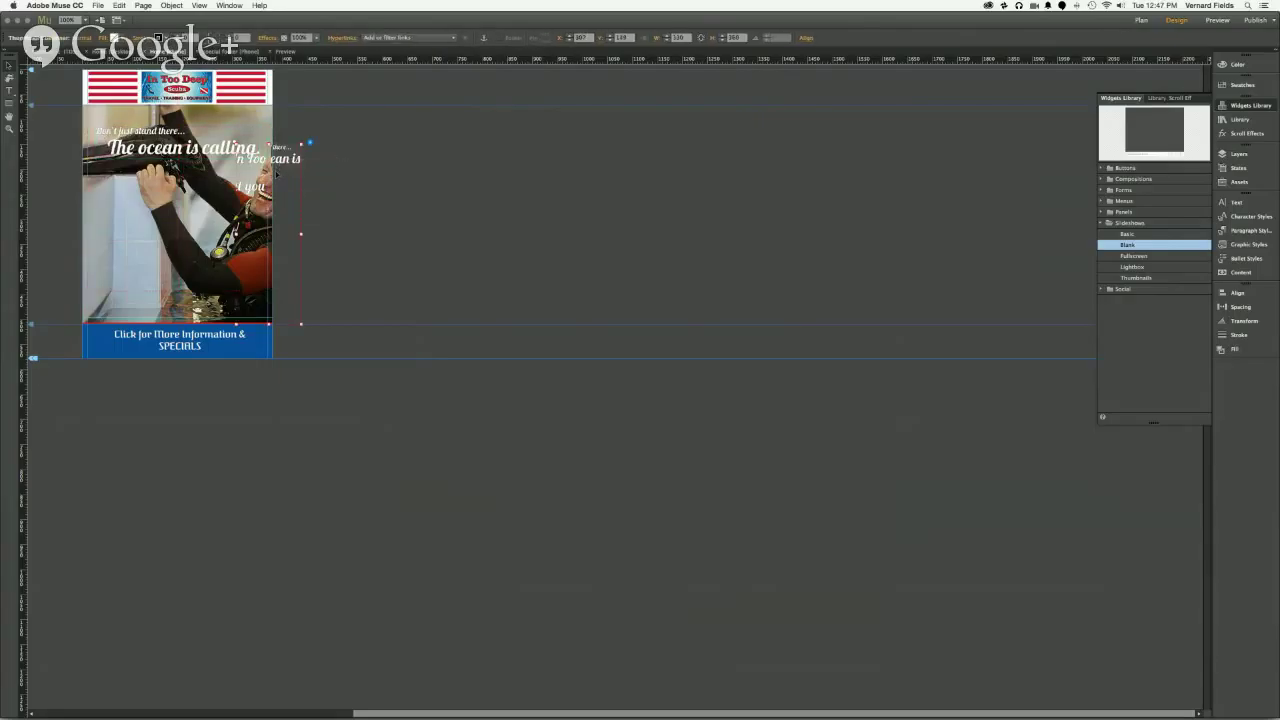
# Step: Move the thumbnails container off the page to its right and turn off Thumbnails in the text slideshow's options
pyautogui.moveTo(279, 172); pyautogui.dragTo(335, 154)
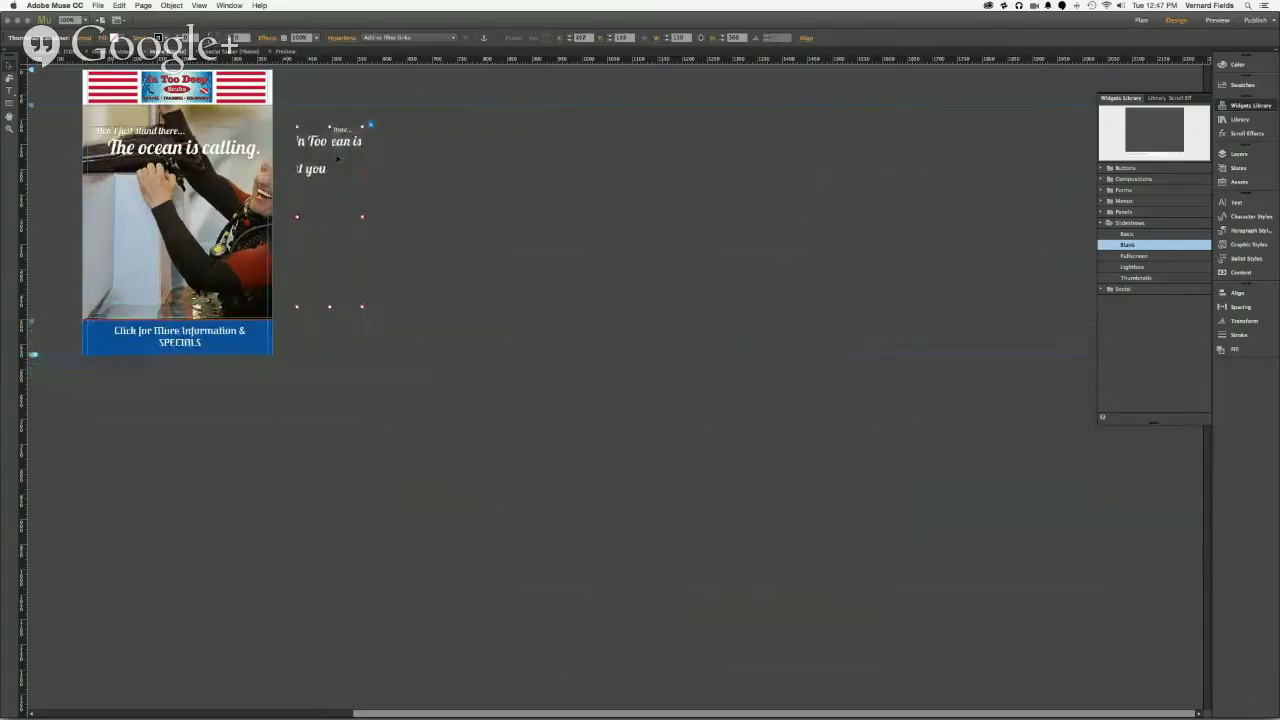
pyautogui.click(370, 127)
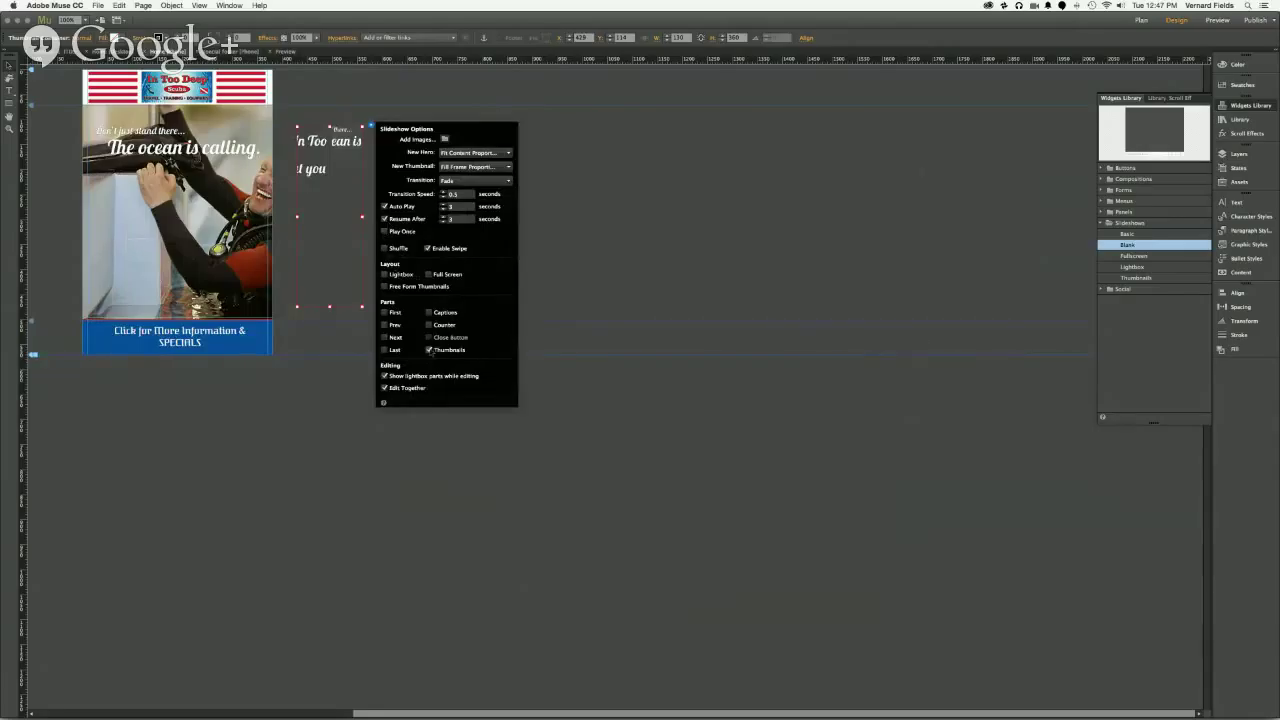
pyautogui.click(429, 350)
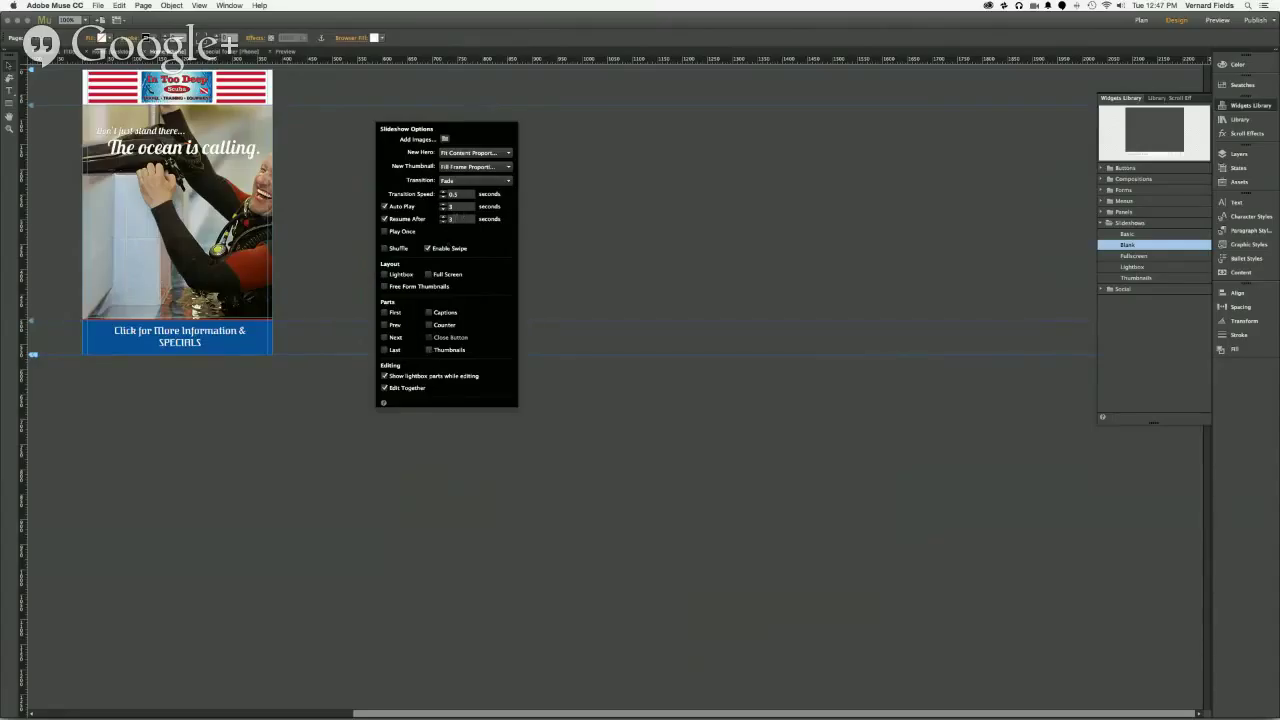
# Step: Set the text slideshow's Auto Play interval to 3.5 seconds and close its options
pyautogui.click(451, 206)
pyautogui.press('Return')
pyautogui.click(829, 245)
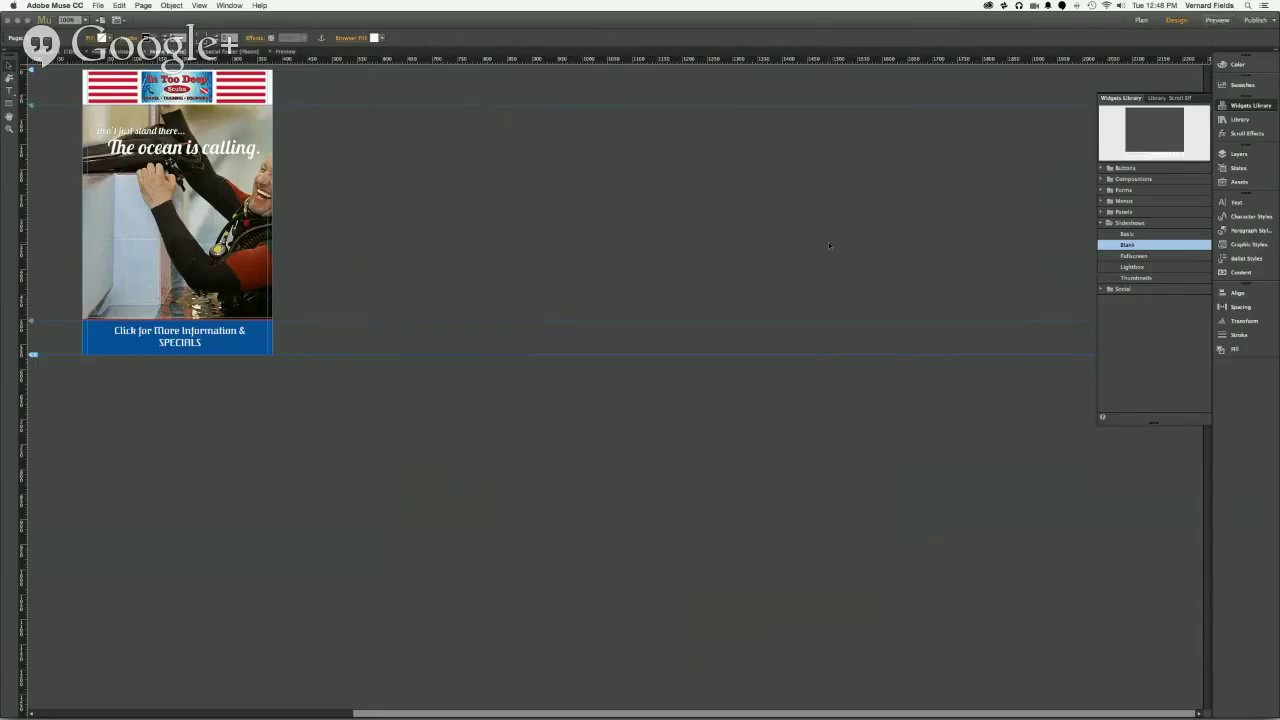
# Step: Preview the phone home page with both slideshows playing and return to its design view
pyautogui.click(1214, 20)
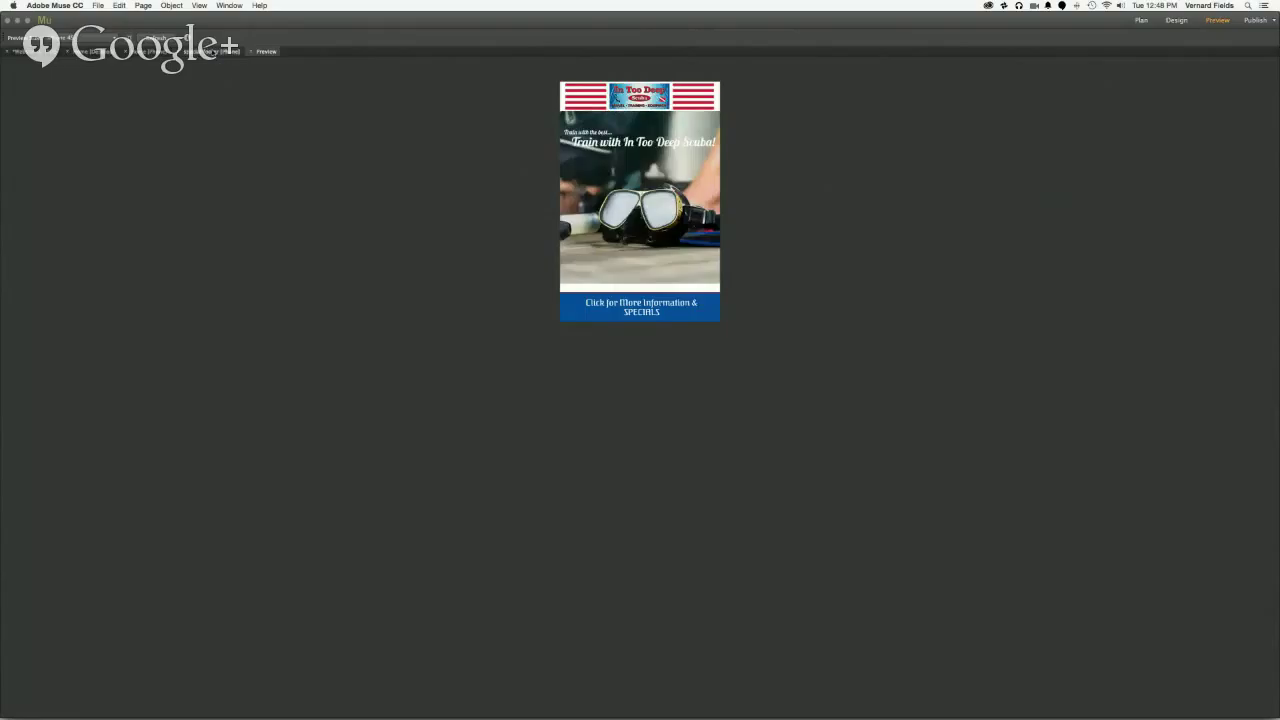
pyautogui.press('super+l')
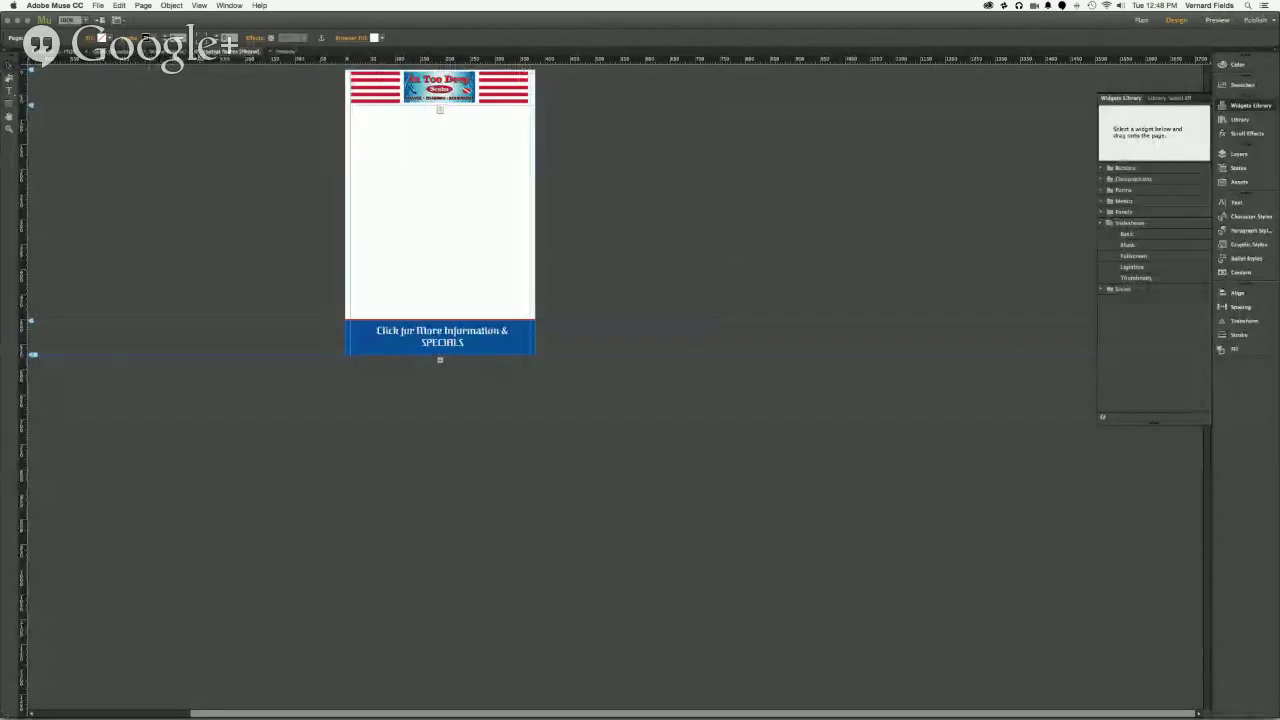
pyautogui.press('super+m')
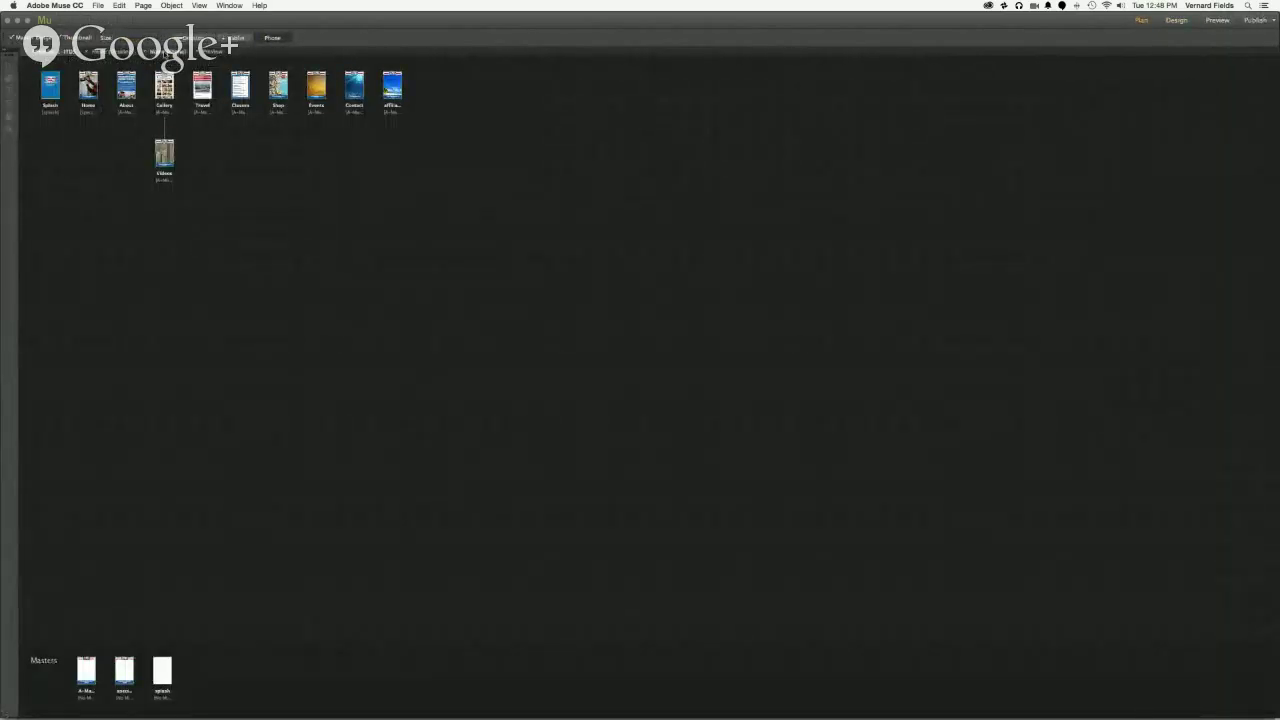
pyautogui.press('super+d')
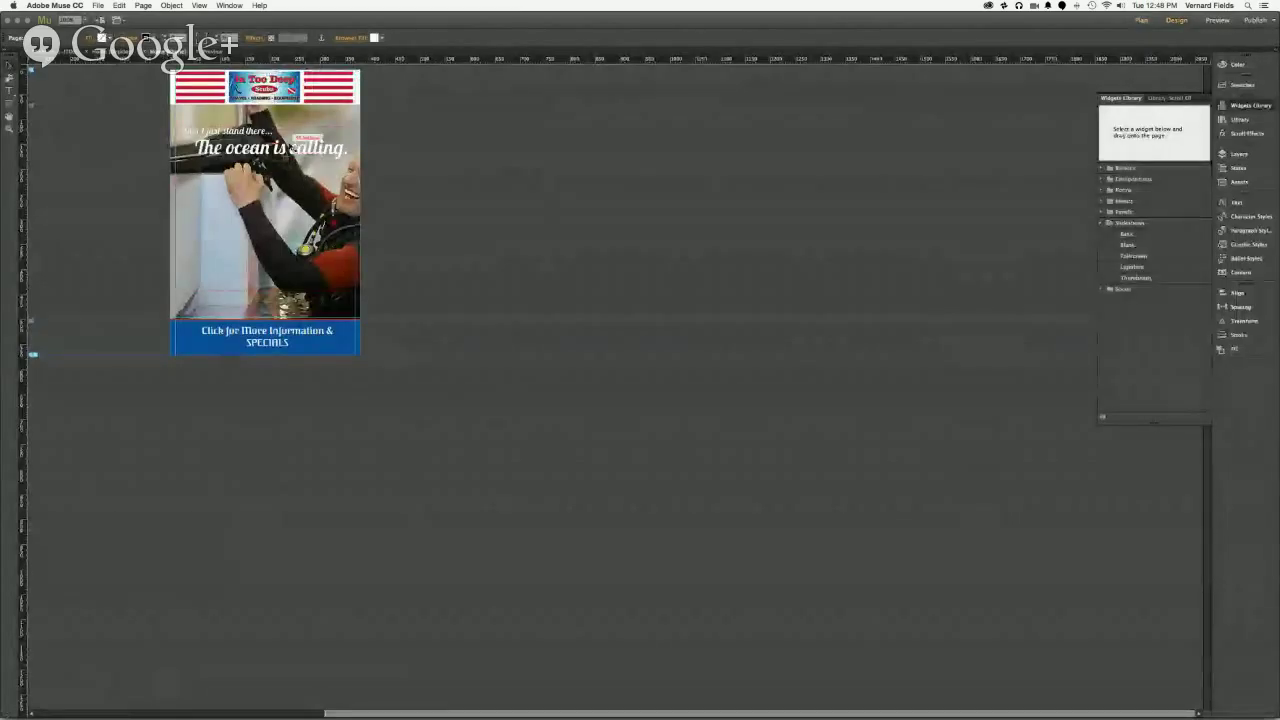
# Step: Turn Thumbnails back on and reorder the text slides so the shop text comes first and the train text last
pyautogui.click(364, 126)
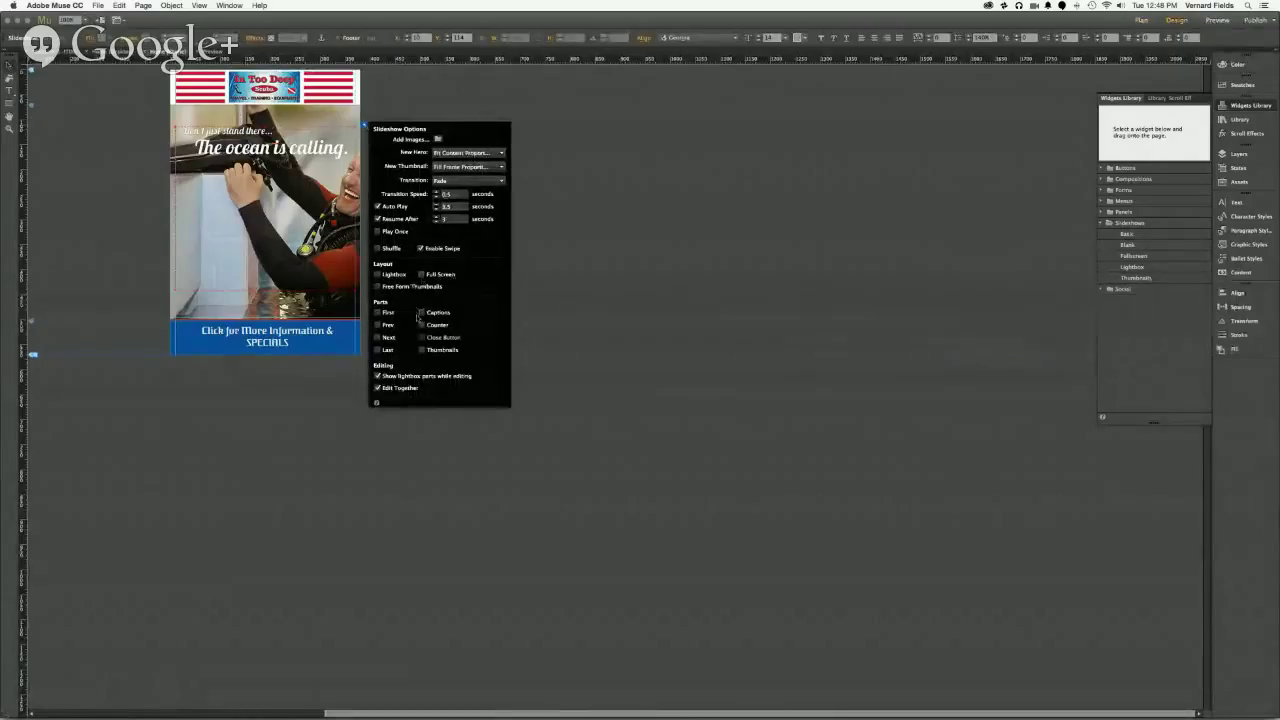
pyautogui.press('Escape')
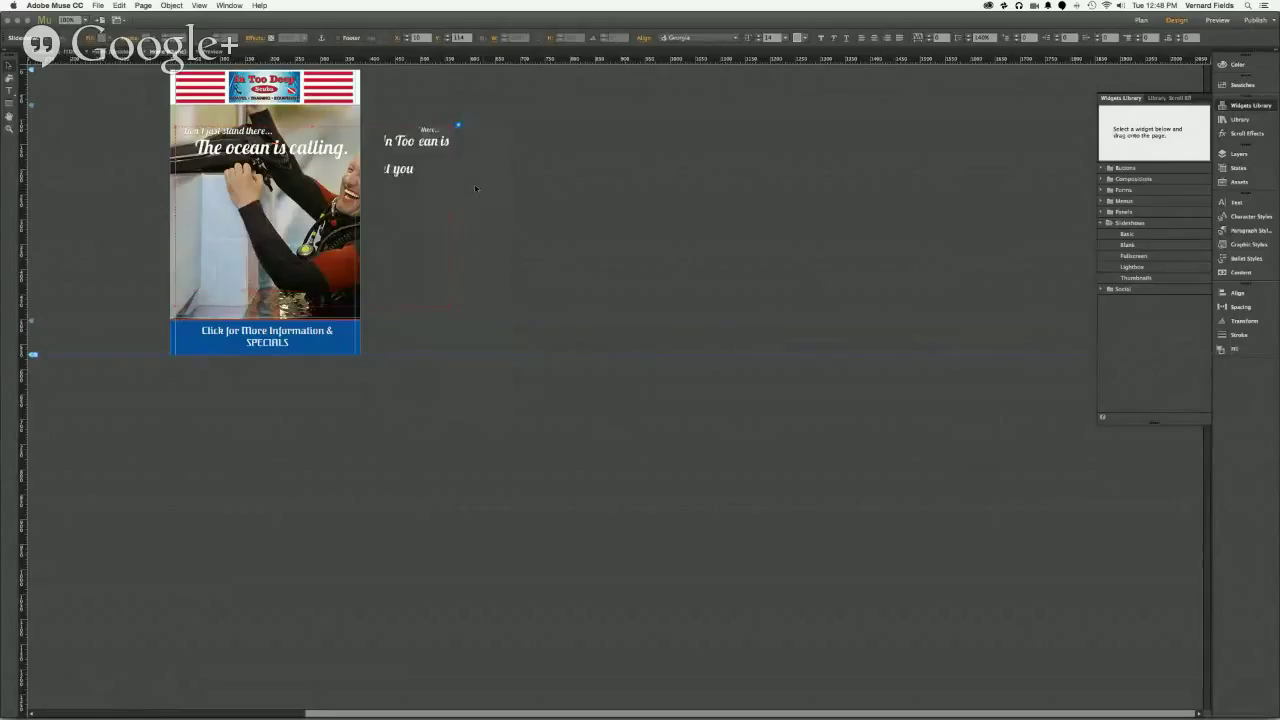
pyautogui.click(391, 172)
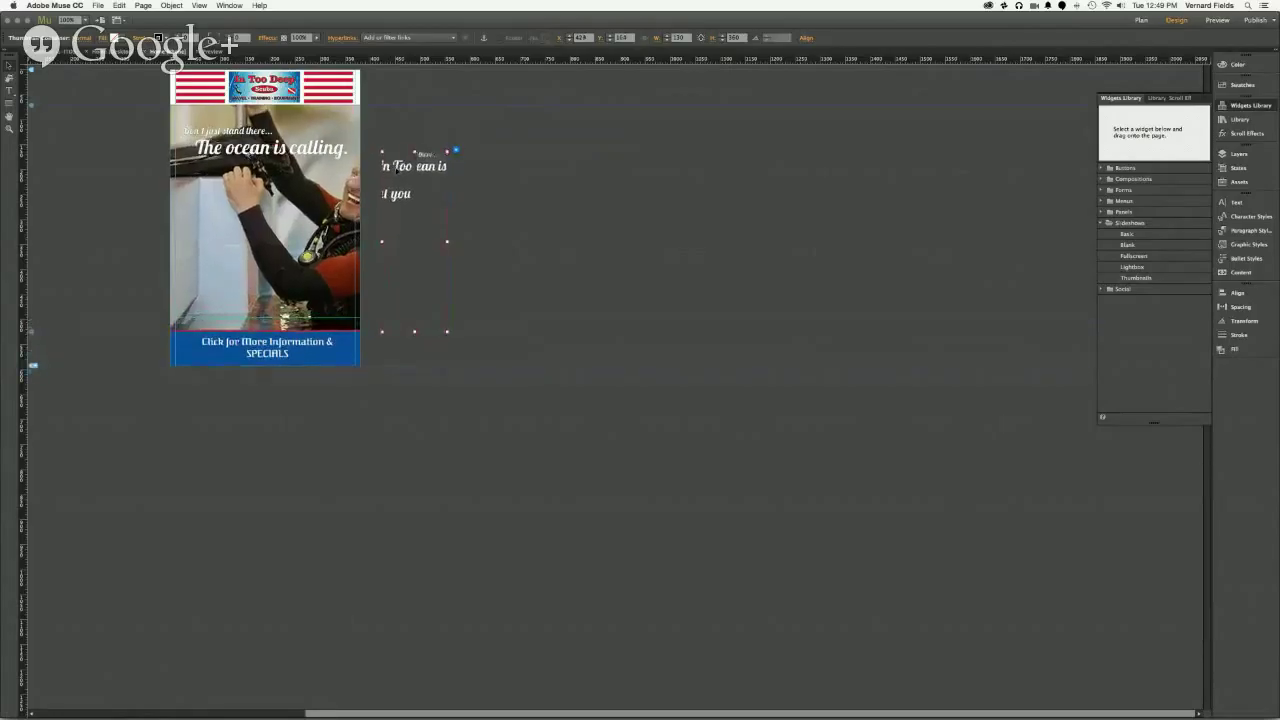
pyautogui.click(397, 171)
pyautogui.moveTo(397, 171)
pyautogui.mouseDown()
pyautogui.moveTo(394, 216)
pyautogui.moveTo(437, 178)
pyautogui.moveTo(413, 172)
pyautogui.mouseUp()
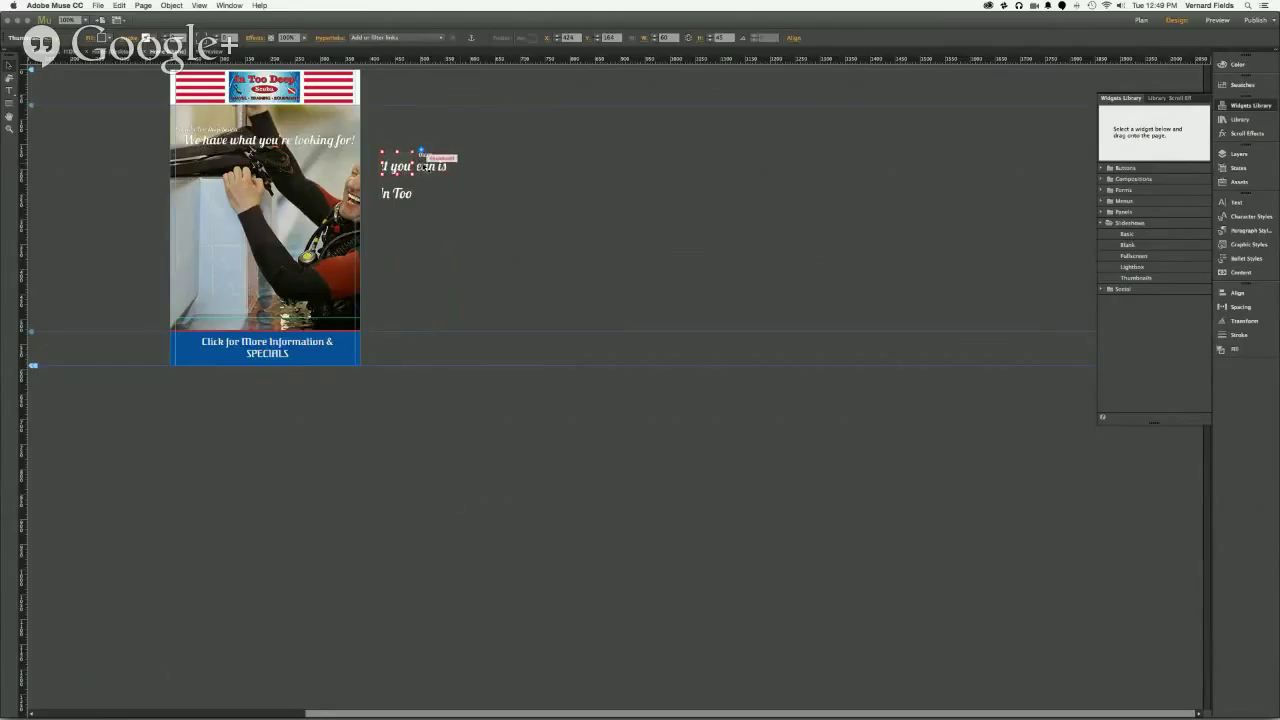
# Step: Check the ocean and shop text slides and the text slideshow's options
pyautogui.click(428, 165)
pyautogui.click(455, 151)
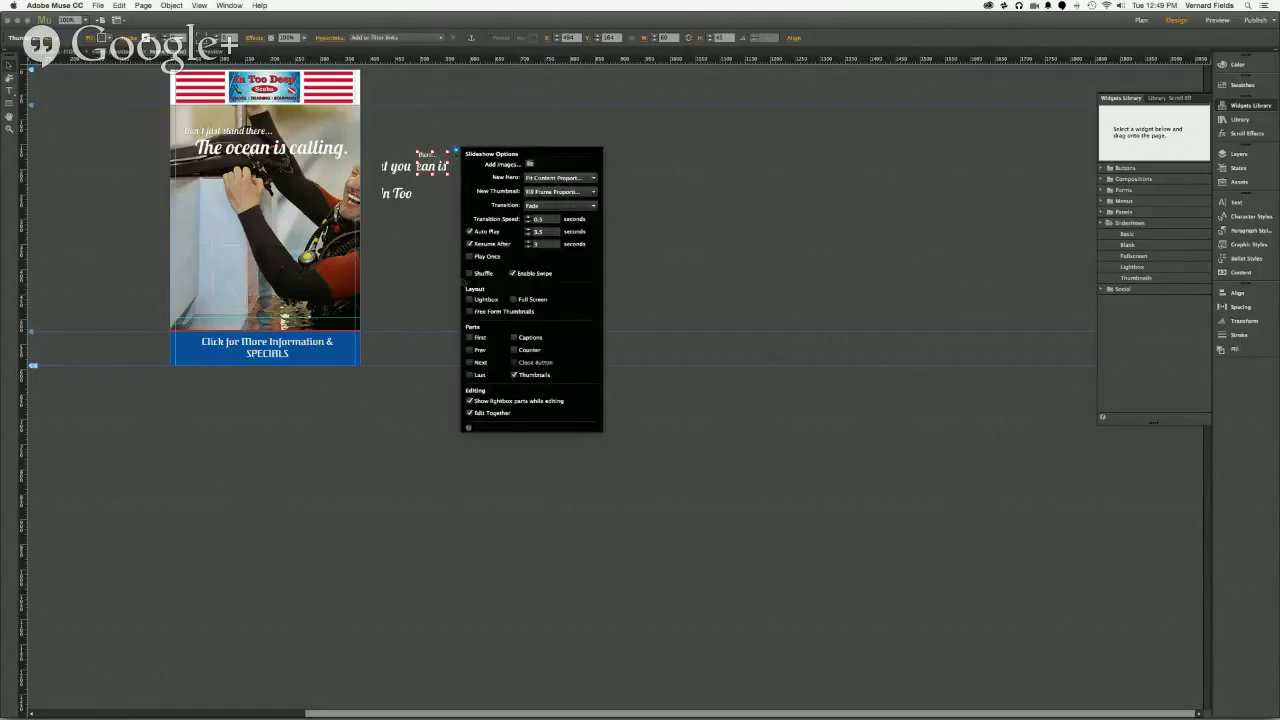
pyautogui.click(415, 277)
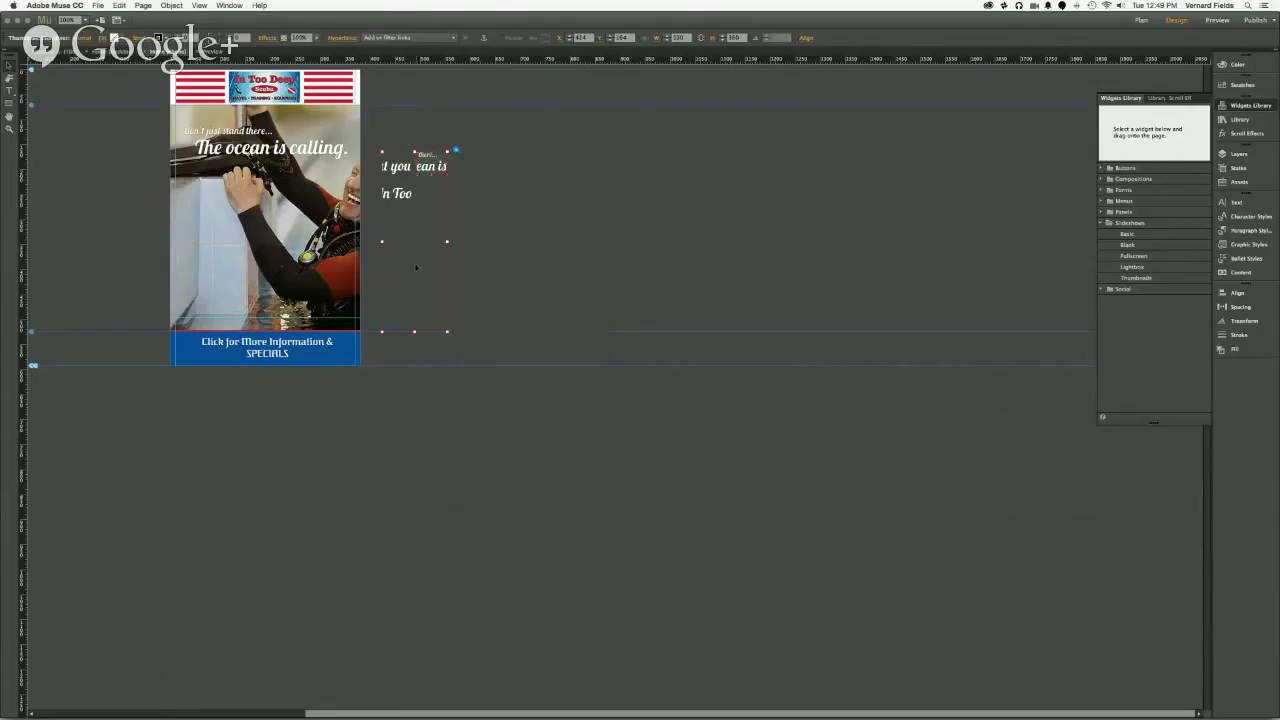
pyautogui.click(407, 167)
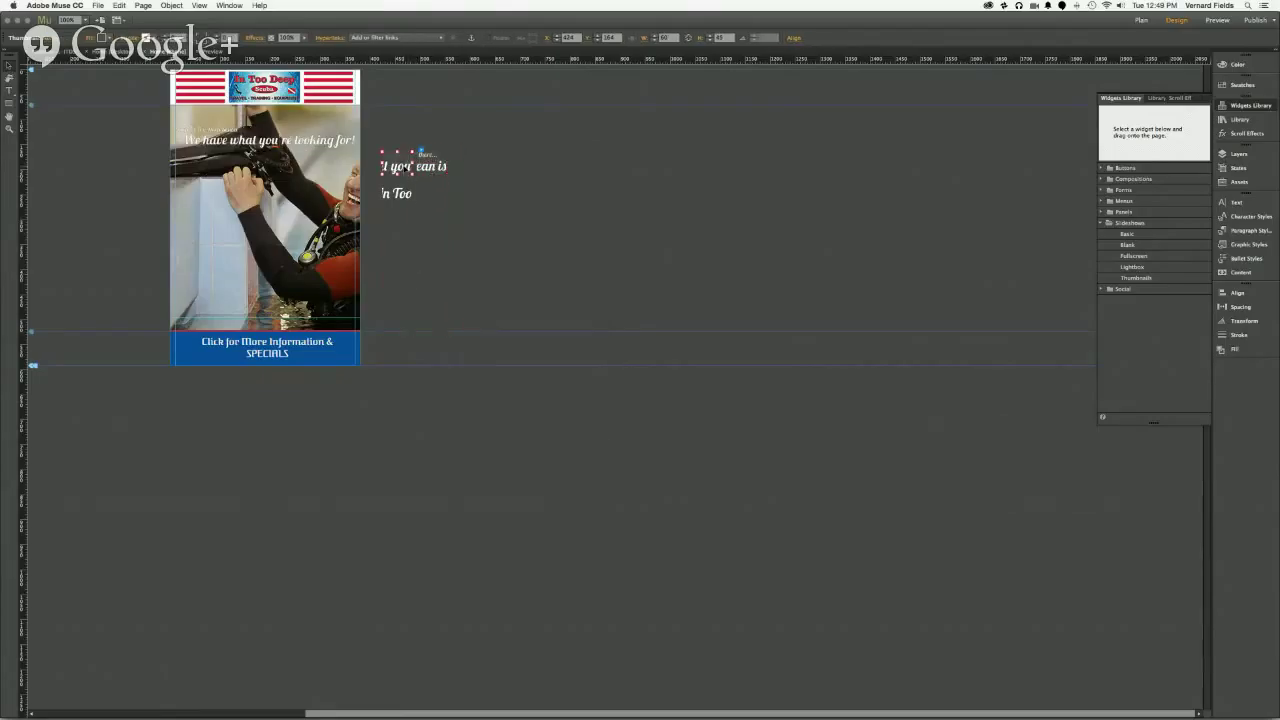
# Step: Show the train text slide and shrink its text image slightly at the upper edge of the hero frame
pyautogui.click(398, 192)
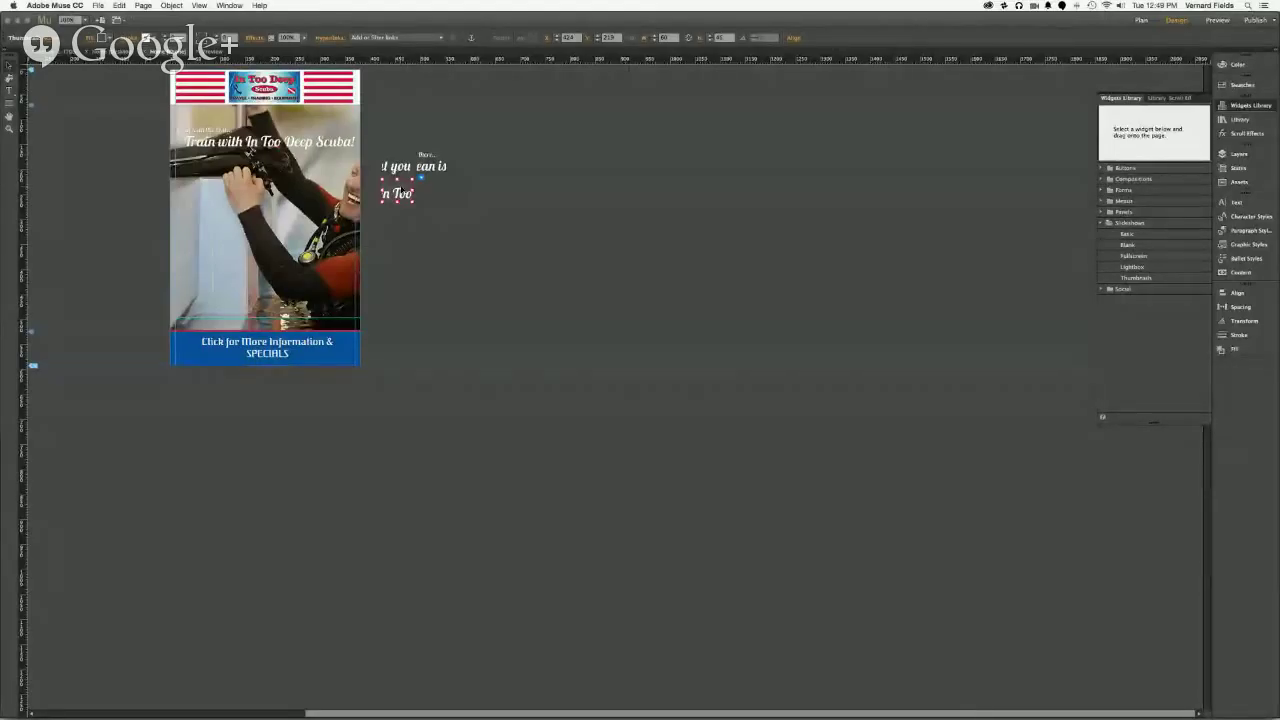
pyautogui.press('Escape')
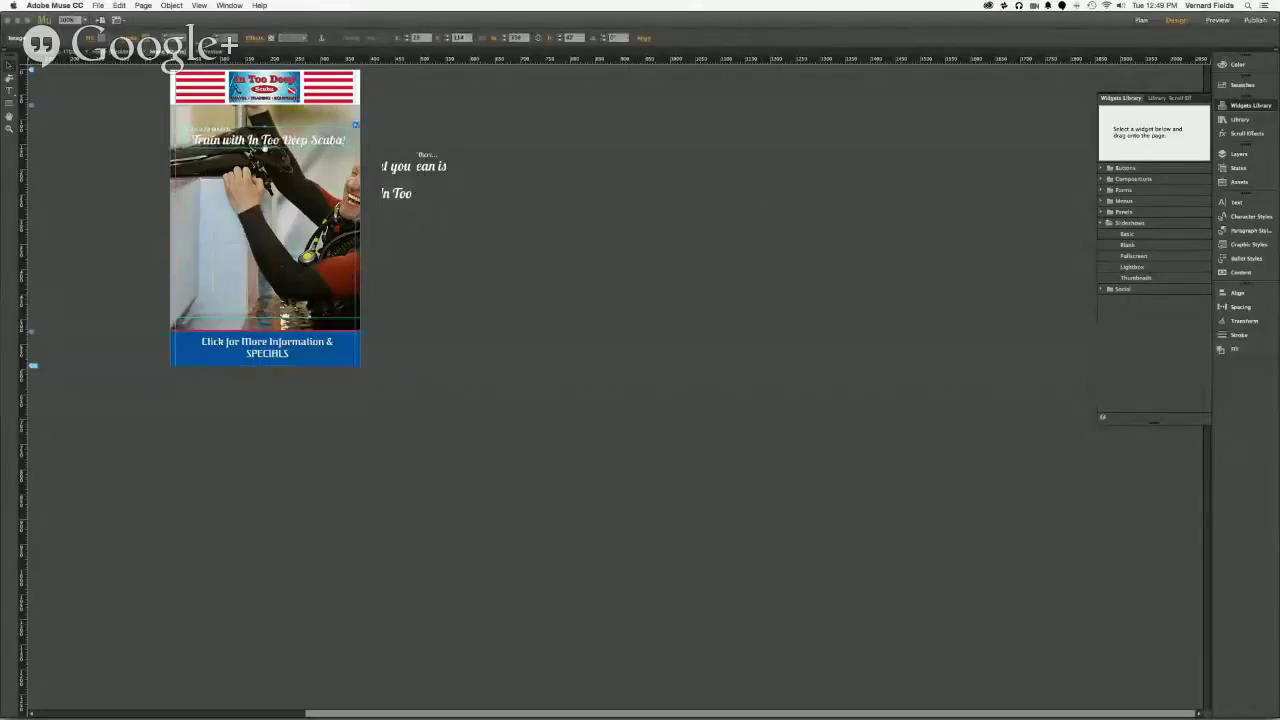
pyautogui.click(285, 226)
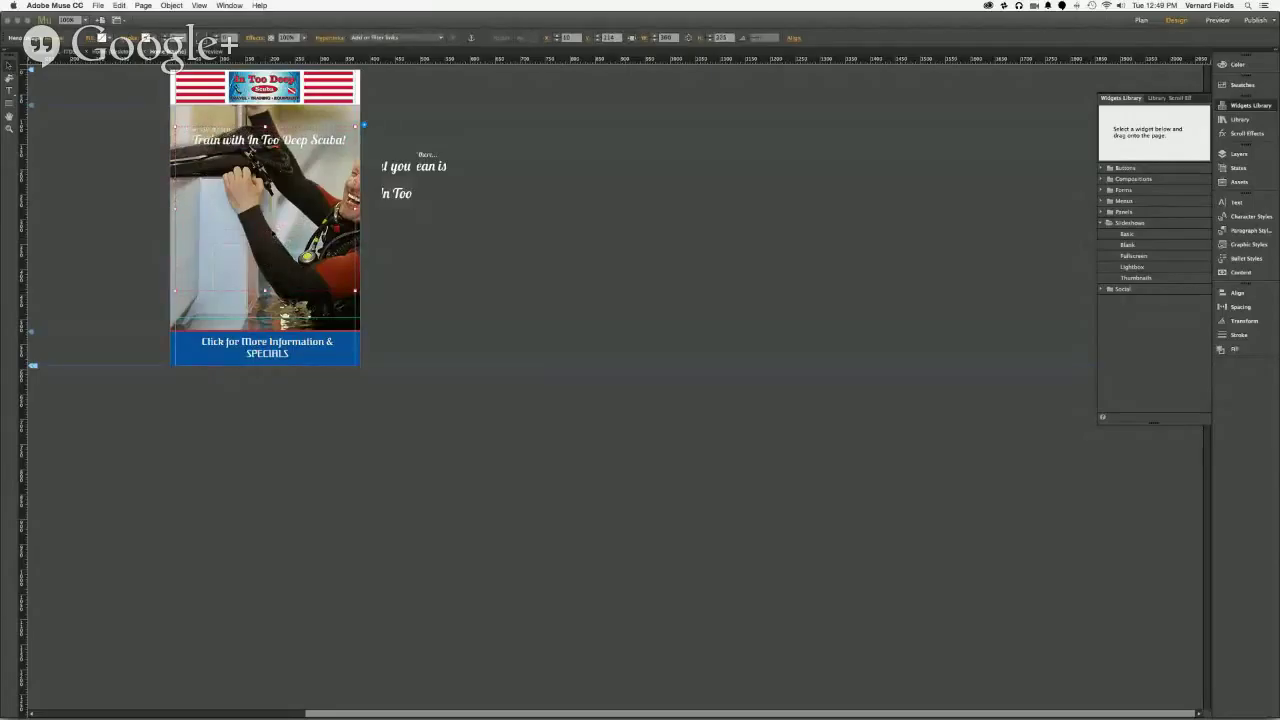
# Step: Turn off Thumbnails for the text slideshow and close its options
pyautogui.click(448, 163)
pyautogui.click(456, 150)
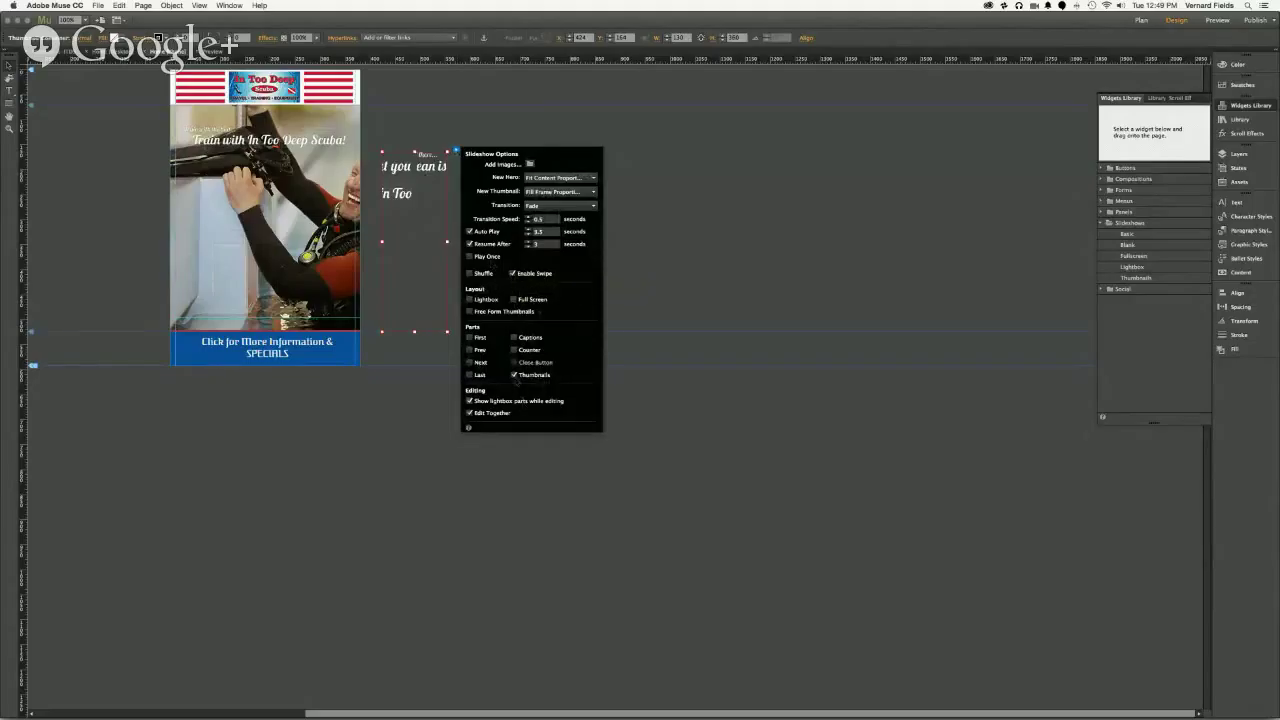
pyautogui.click(514, 375)
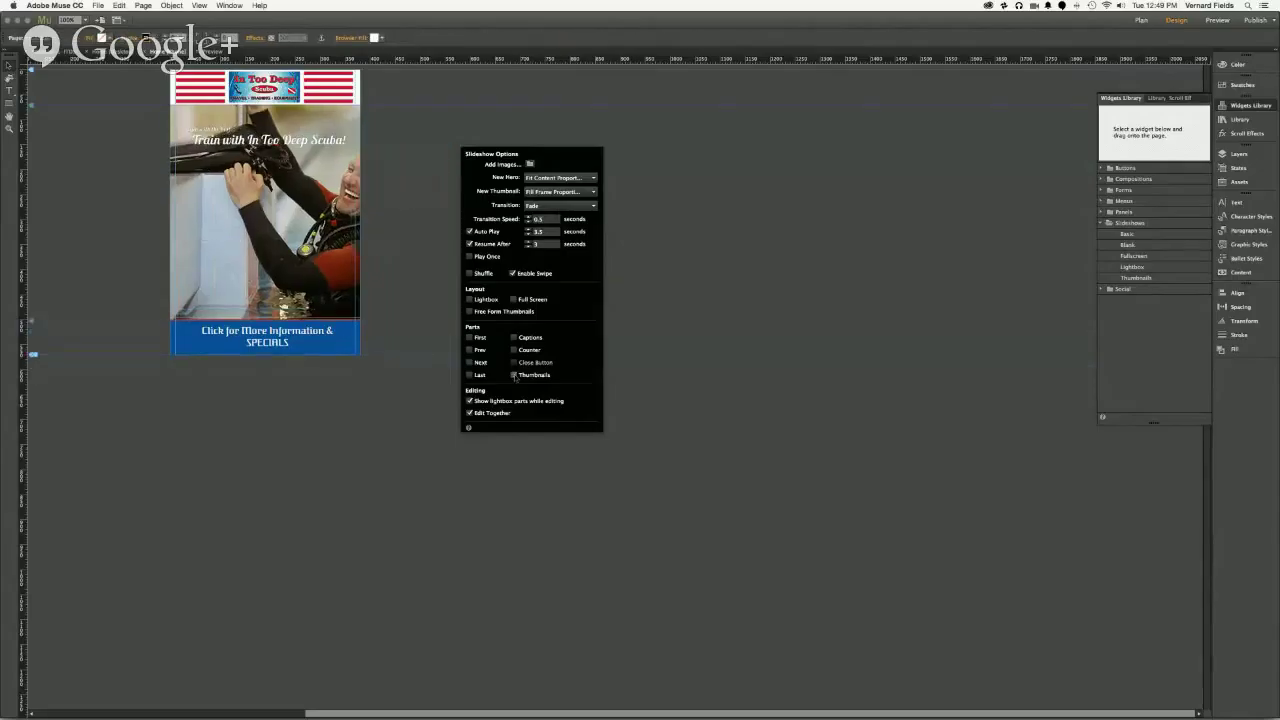
pyautogui.click(397, 233)
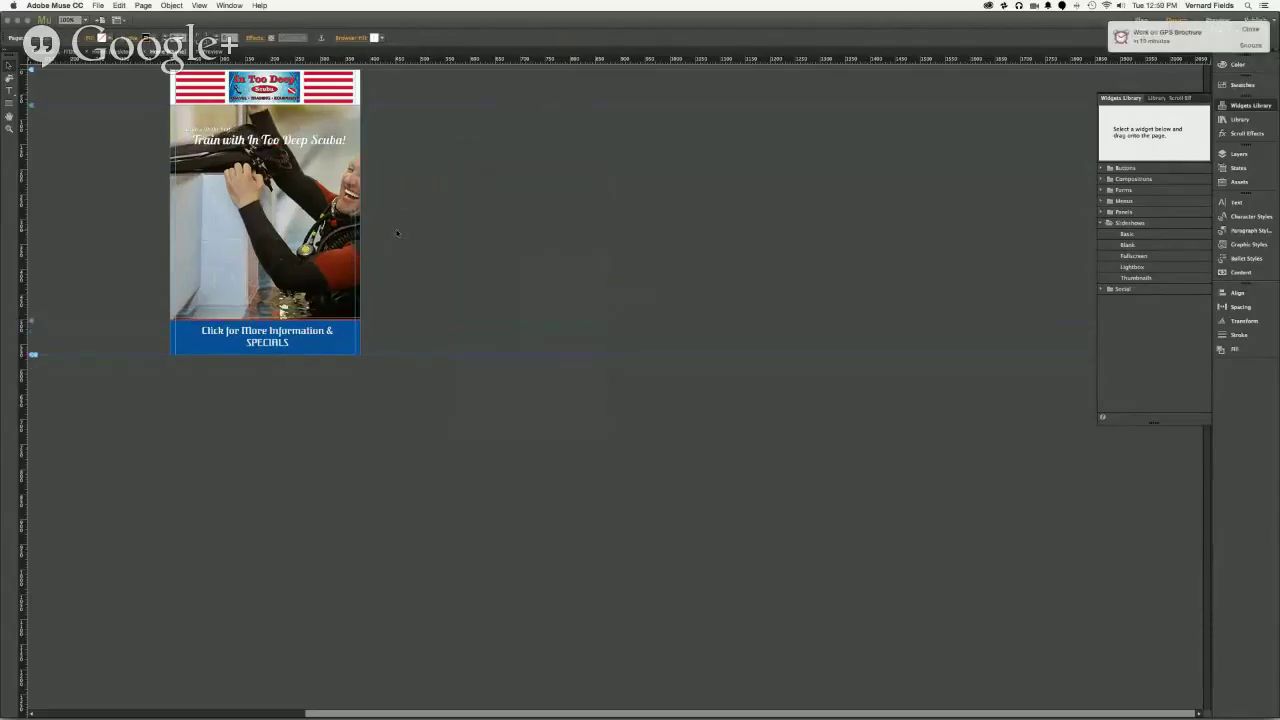
# Step: Preview the phone home page with its synced slideshows and publish the site to Business Catalyst
pyautogui.click(1245, 30)
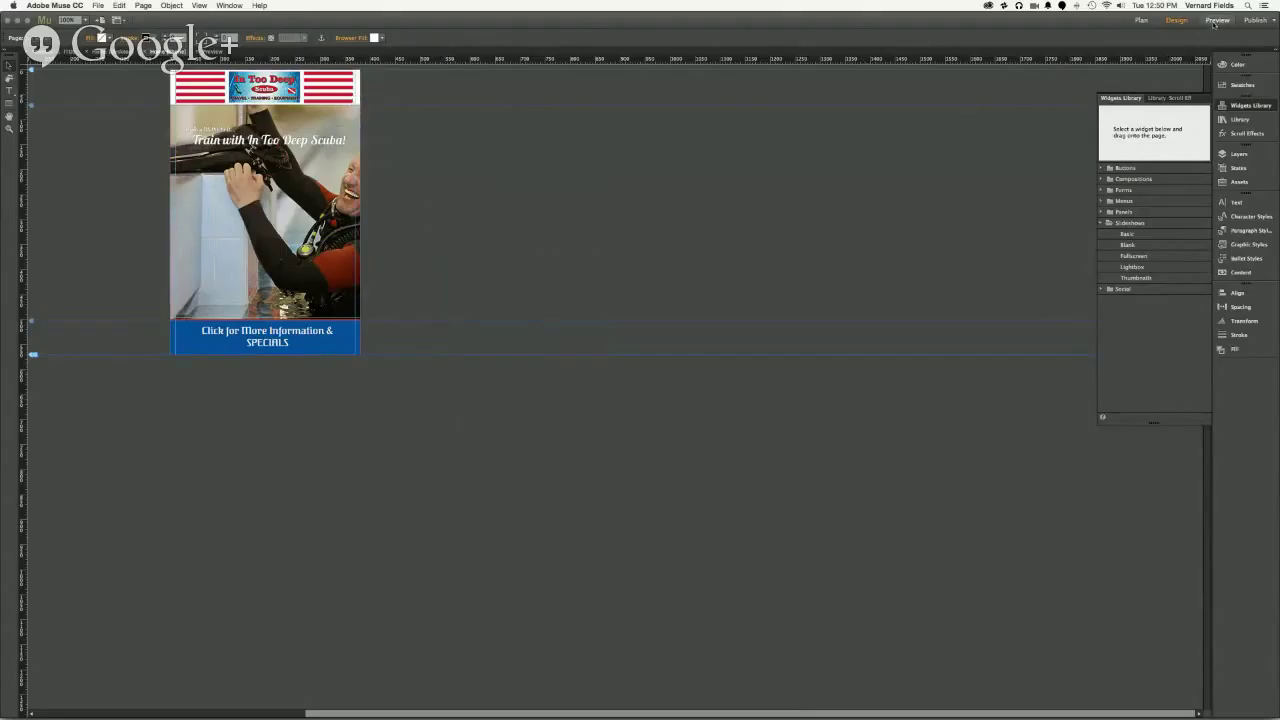
pyautogui.click(1215, 21)
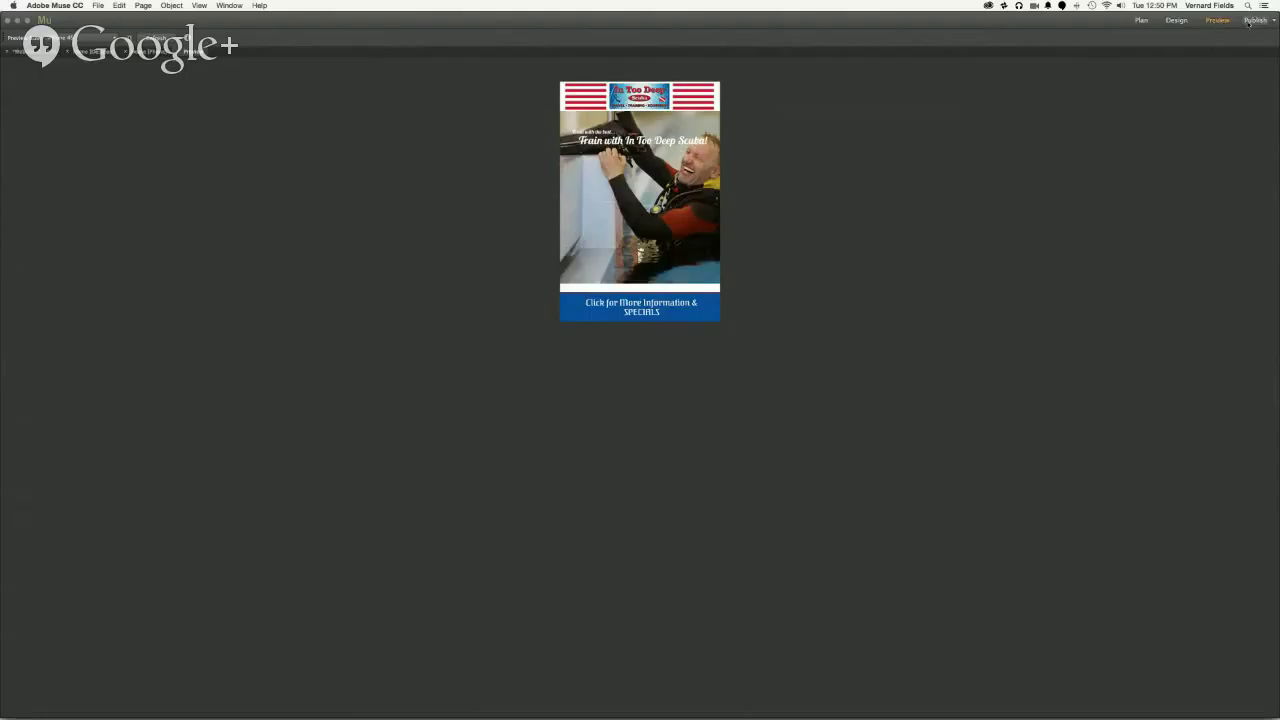
pyautogui.click(1252, 21)
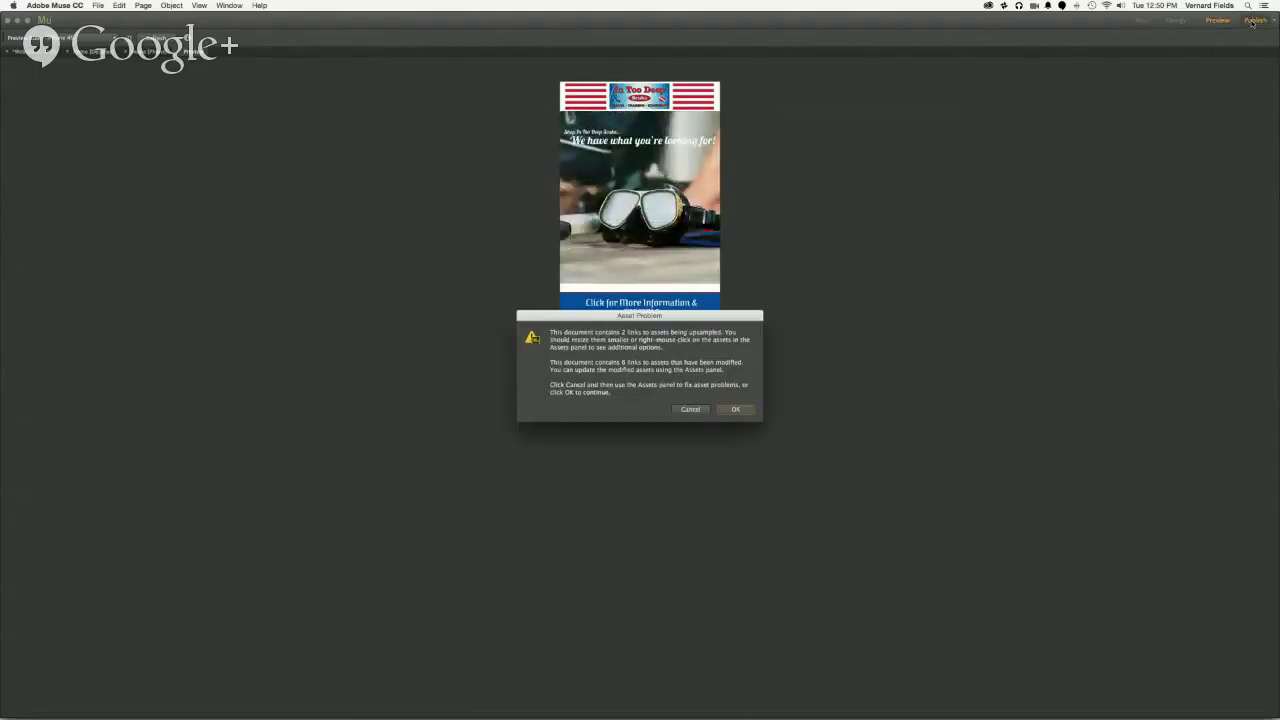
pyautogui.click(740, 410)
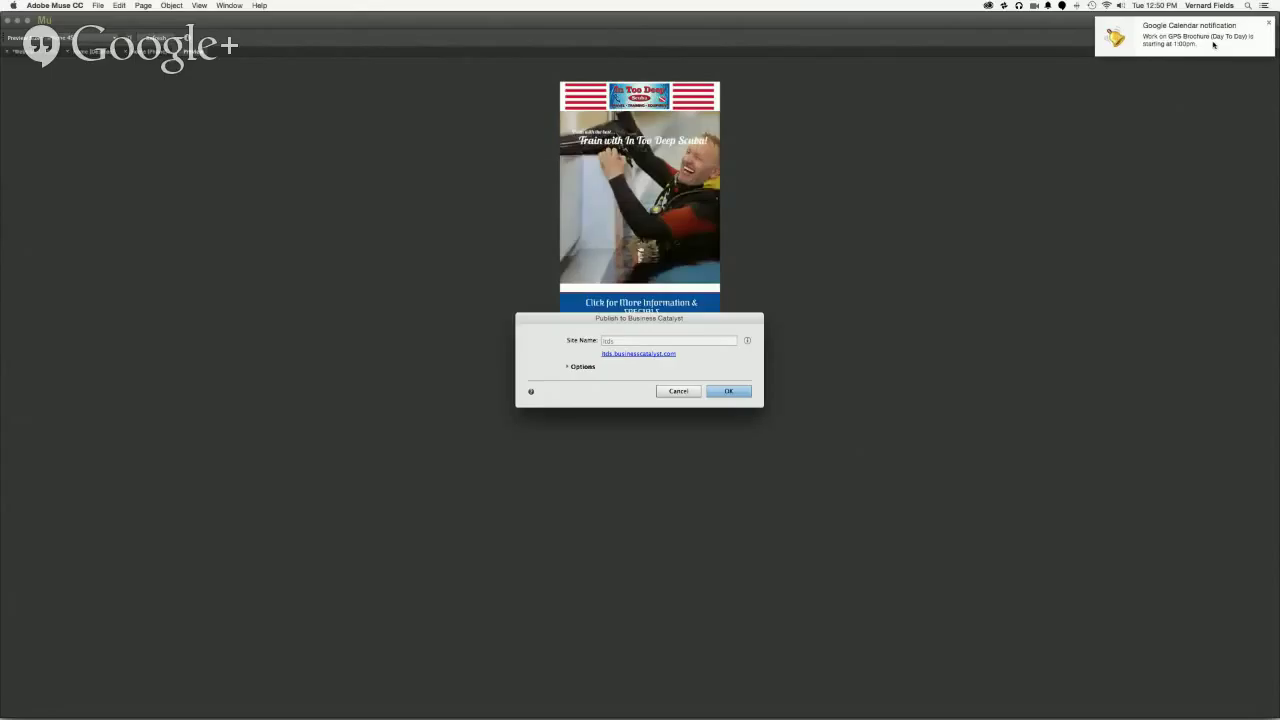
pyautogui.click(1268, 22)
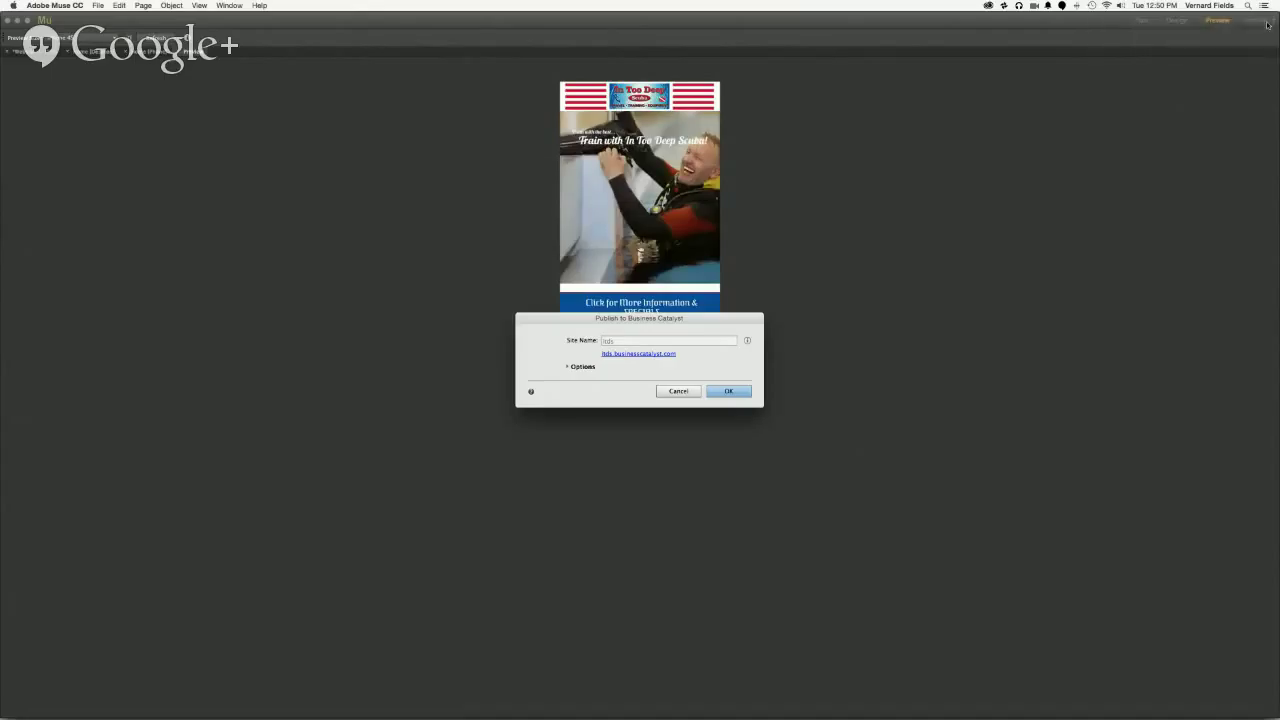
pyautogui.click(726, 391)
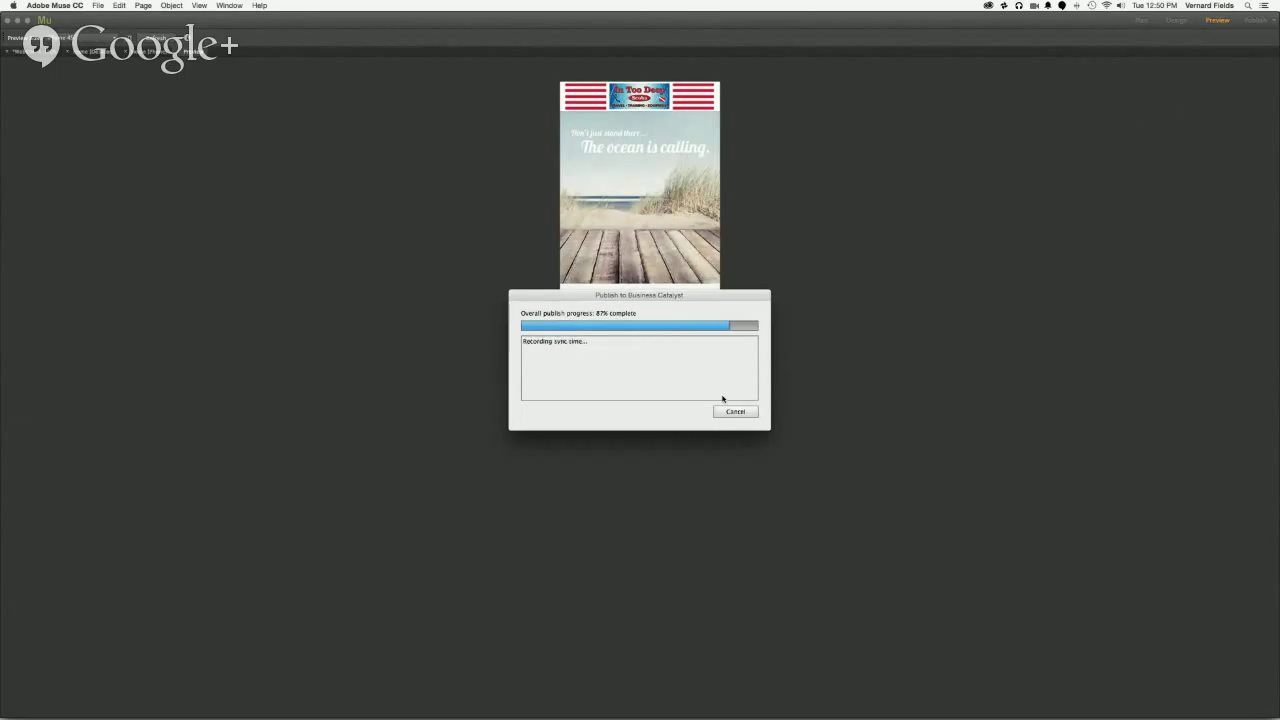
pyautogui.click(722, 396)
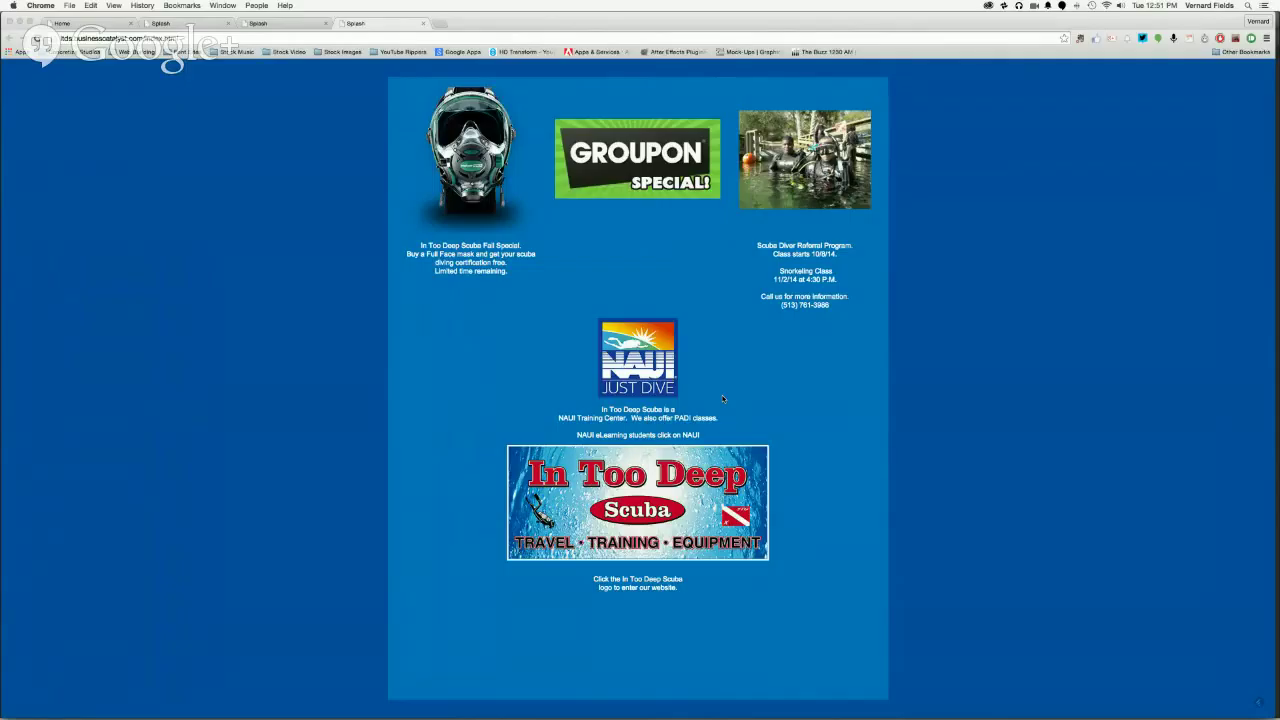
pyautogui.press('super+Tab')
pyautogui.click(723, 398)
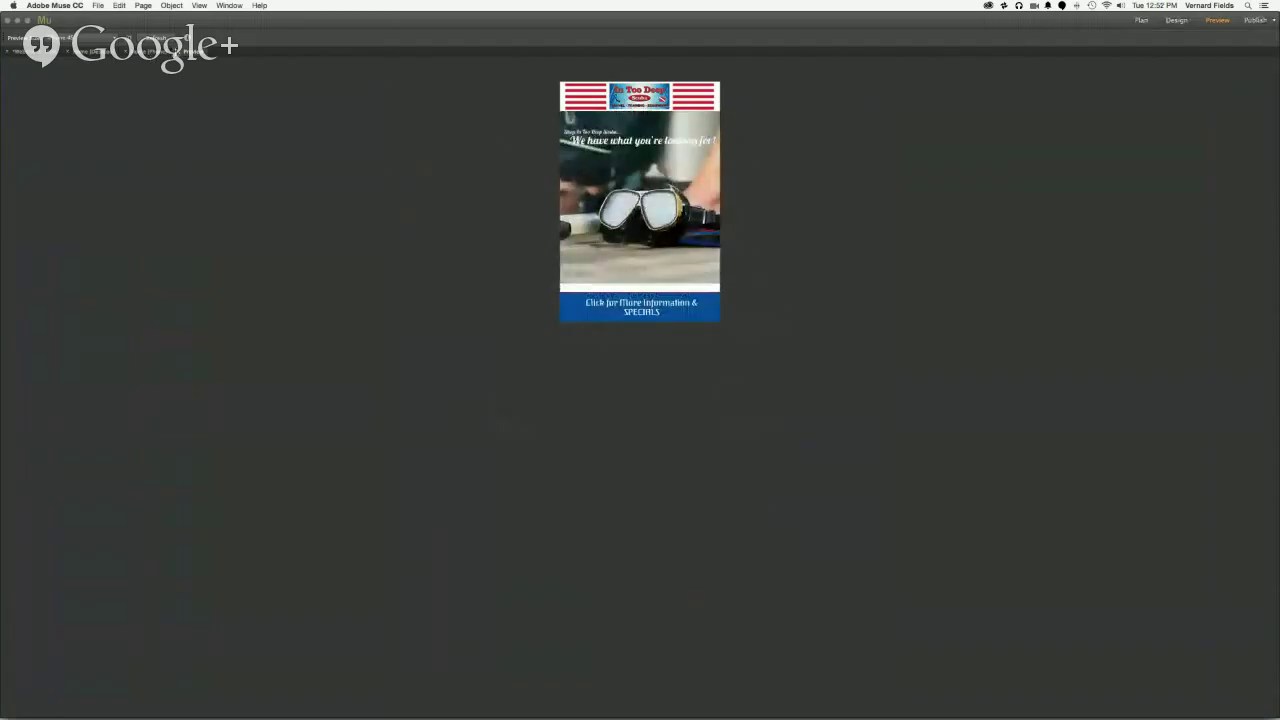
# Step: Return to the design view and turn off Enable Swipe for both the text slideshow and the full-screen image slideshow
pyautogui.press('super+u')
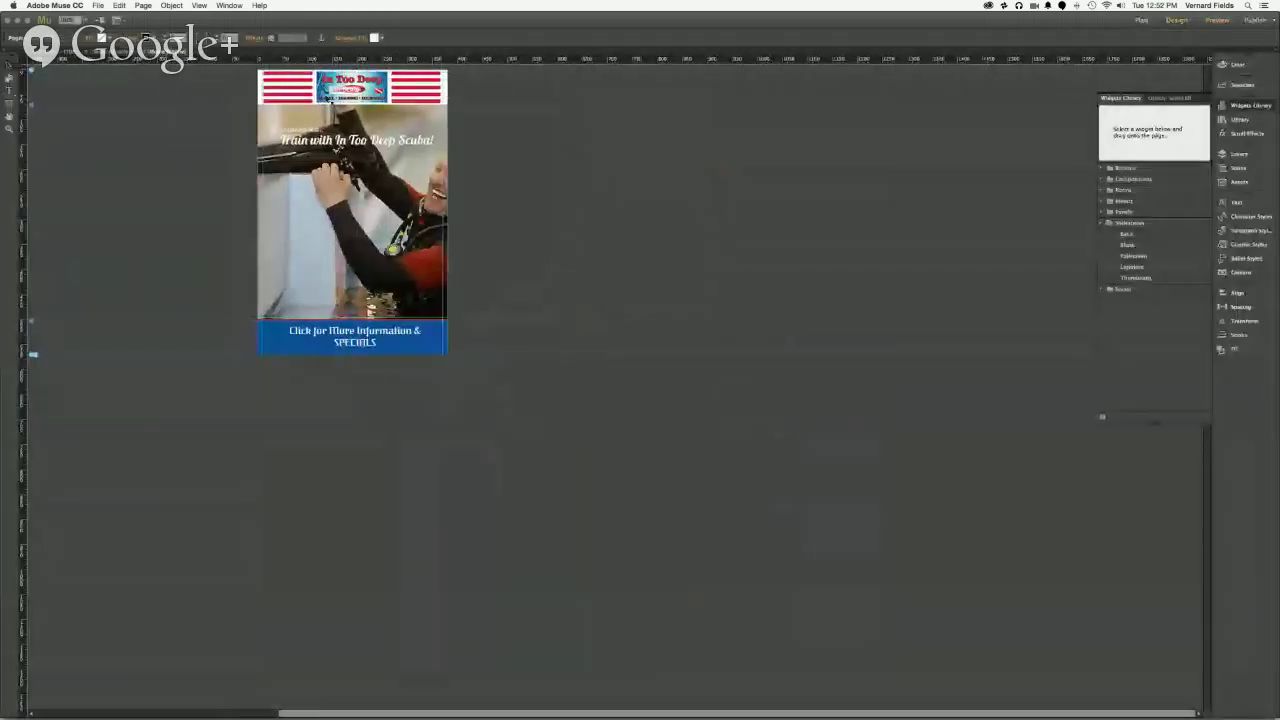
pyautogui.click(338, 147)
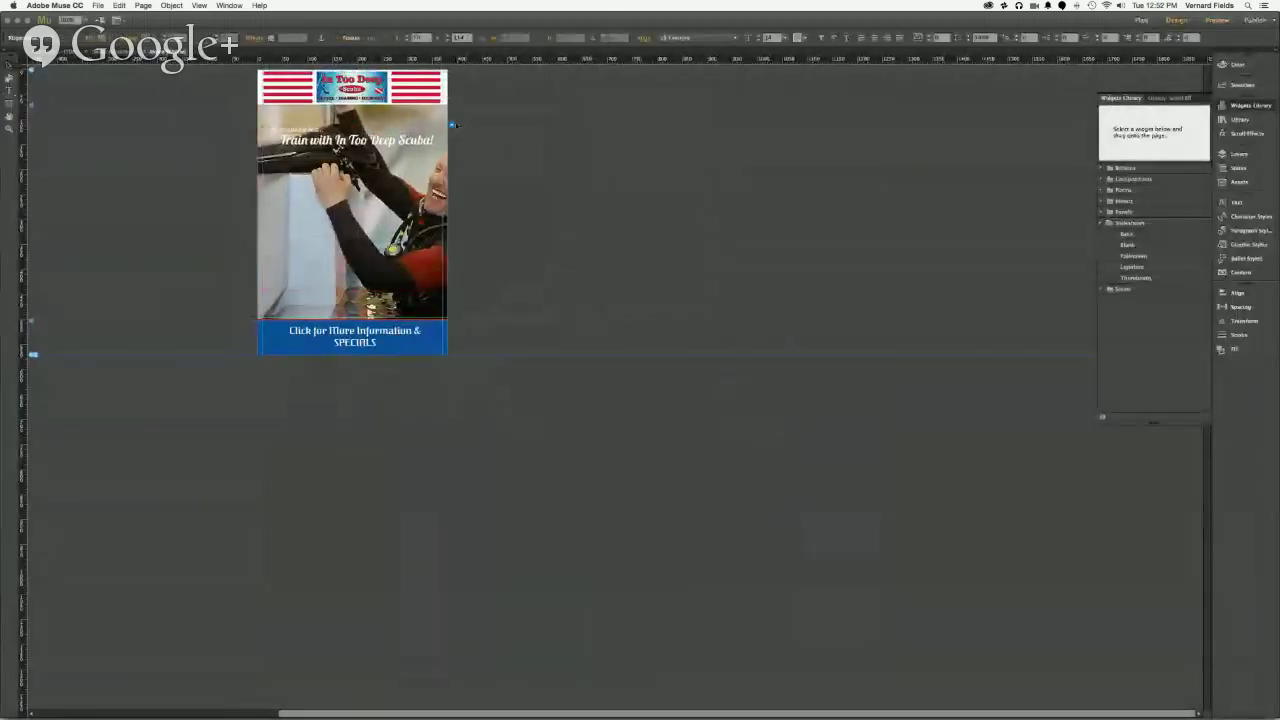
pyautogui.click(452, 125)
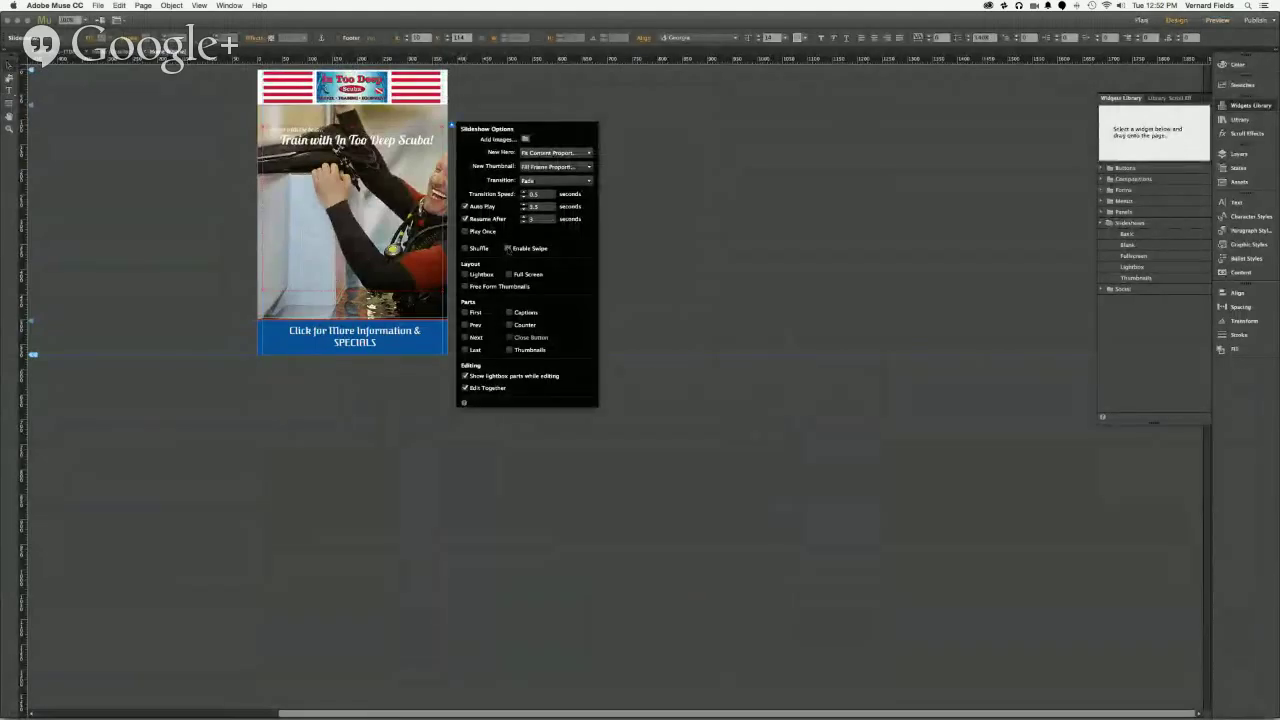
pyautogui.click(616, 237)
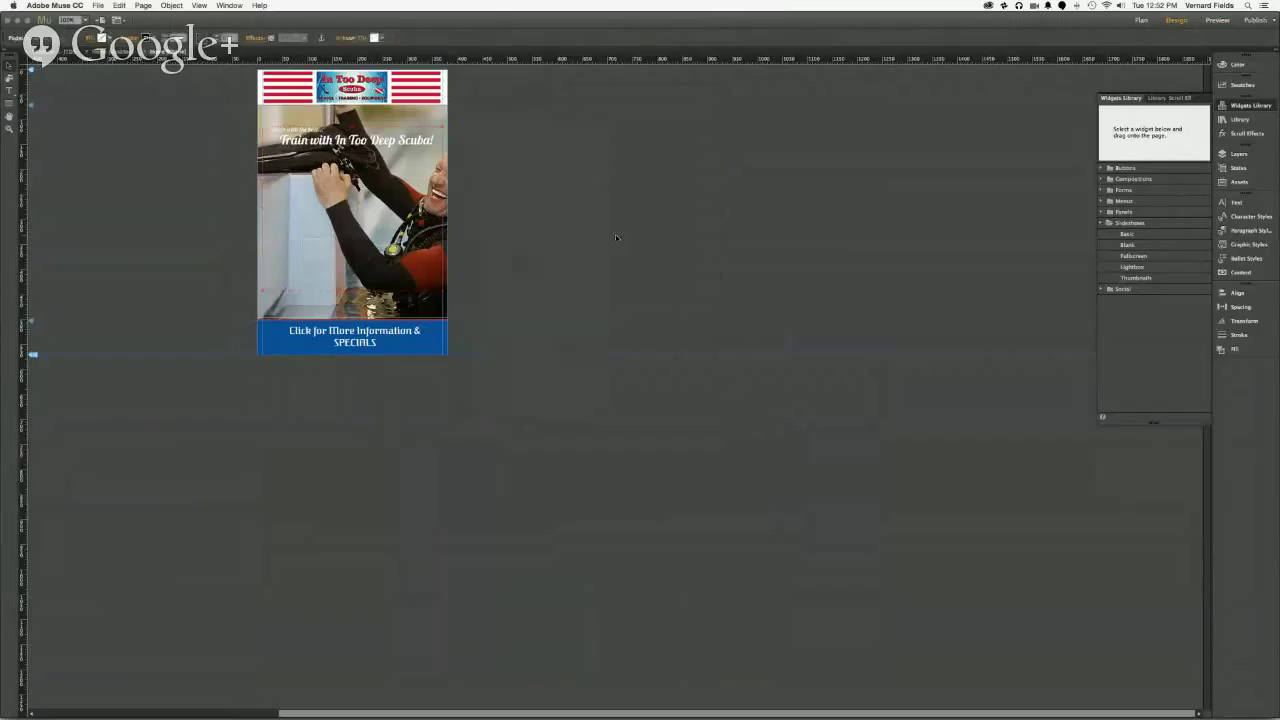
pyautogui.press('t')
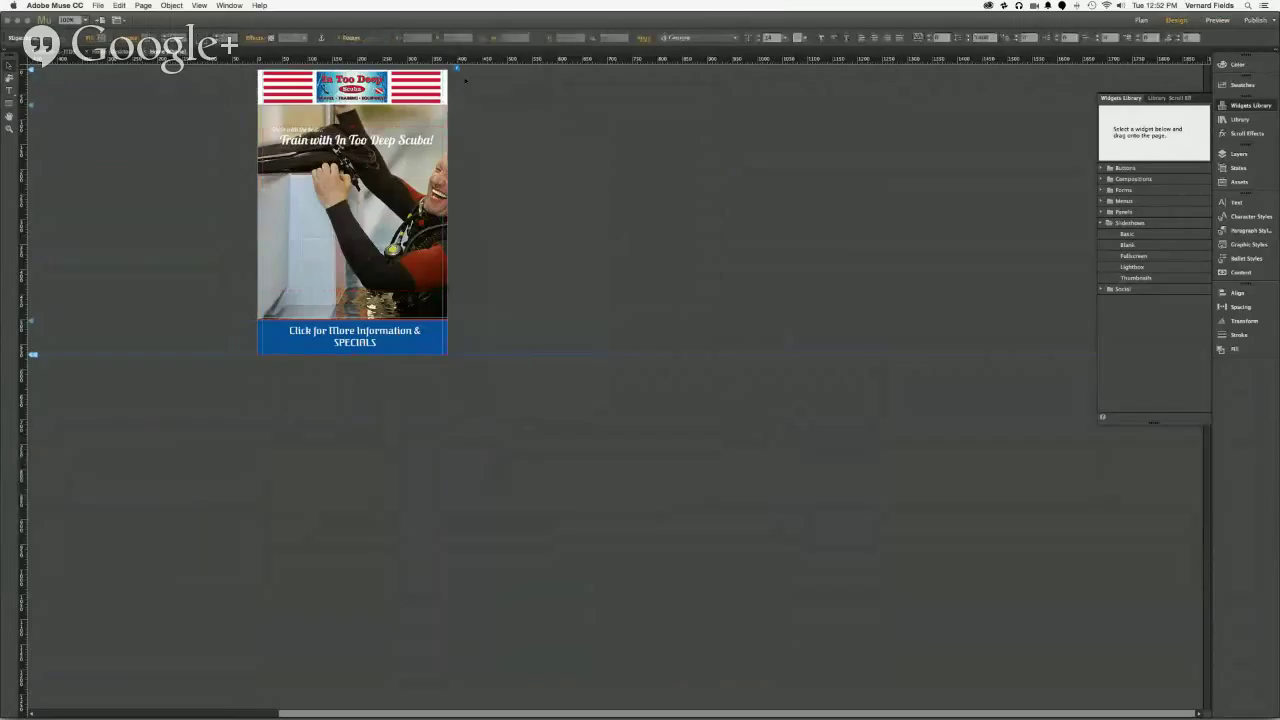
pyautogui.click(457, 69)
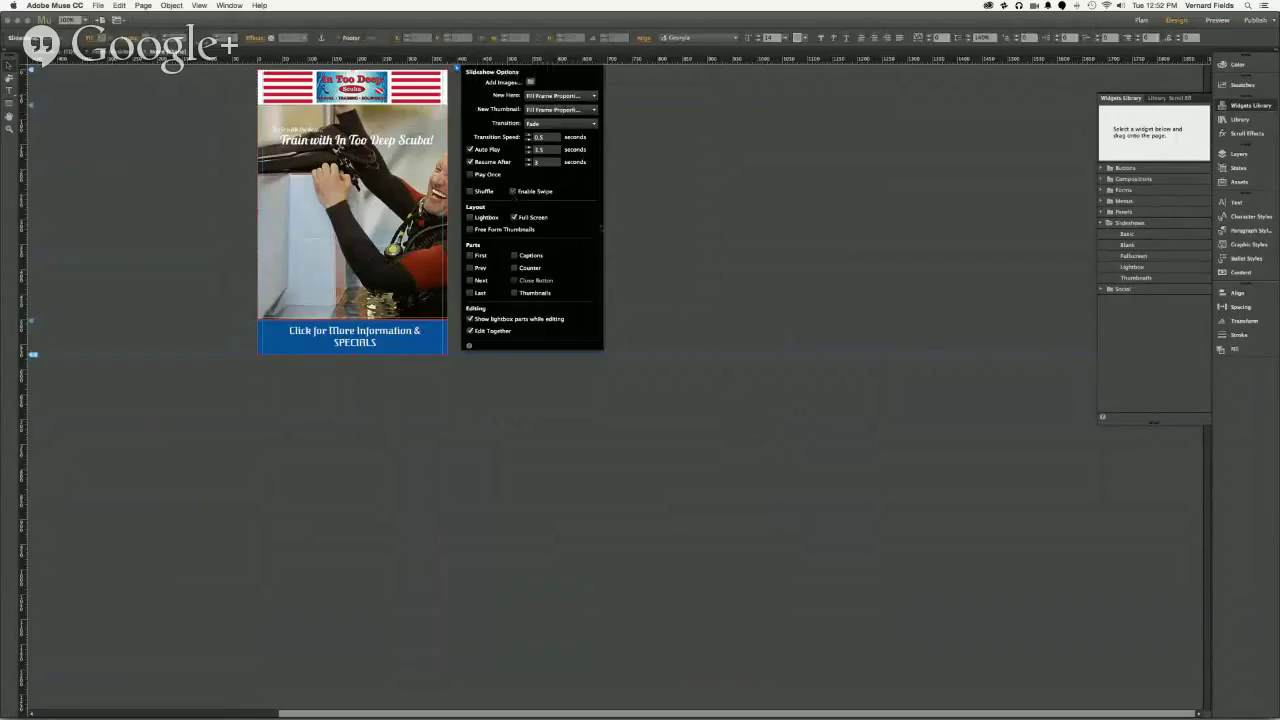
pyautogui.click(643, 228)
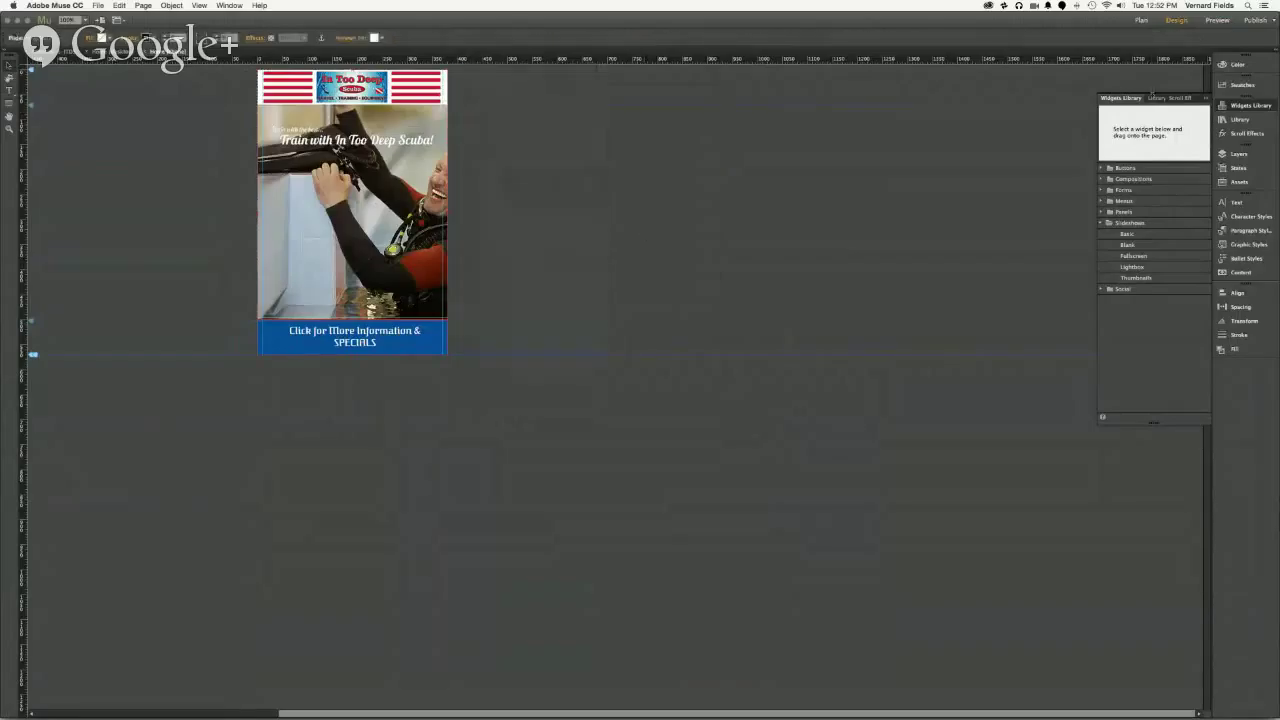
# Step: Republish the site to Business Catalyst with the updated slideshow options and return to the phone page design
pyautogui.click(1251, 22)
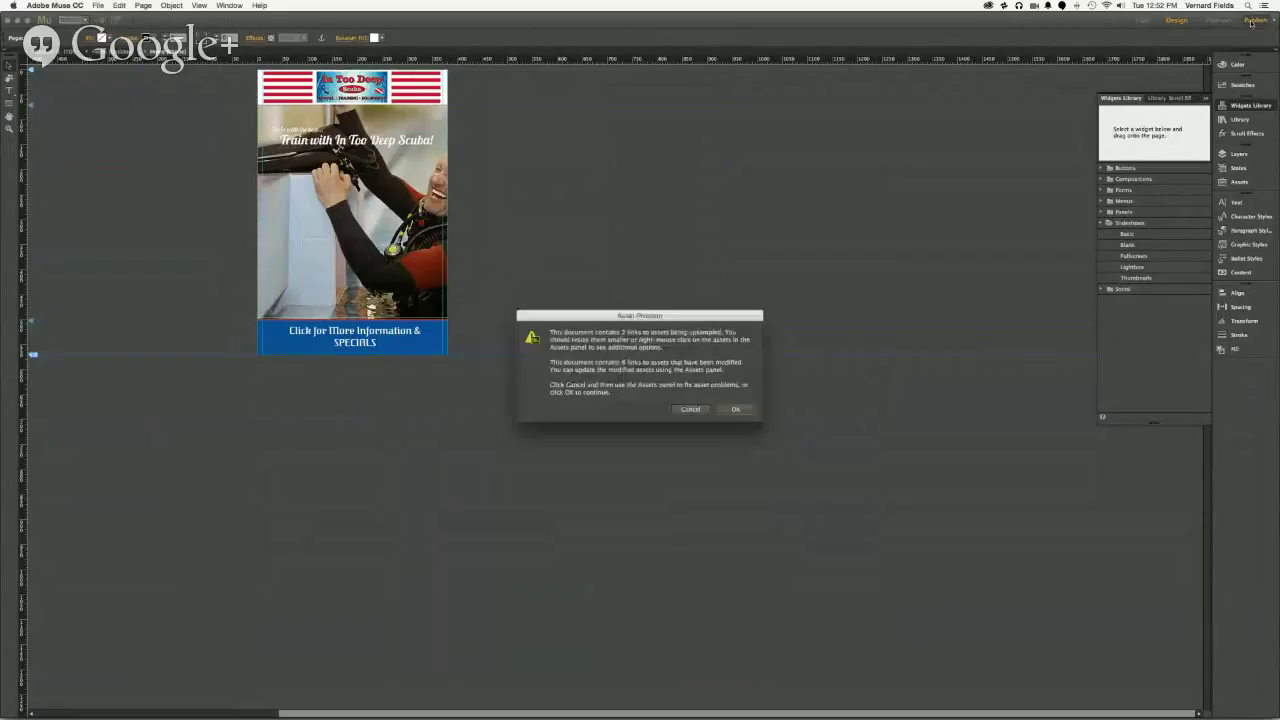
pyautogui.click(735, 409)
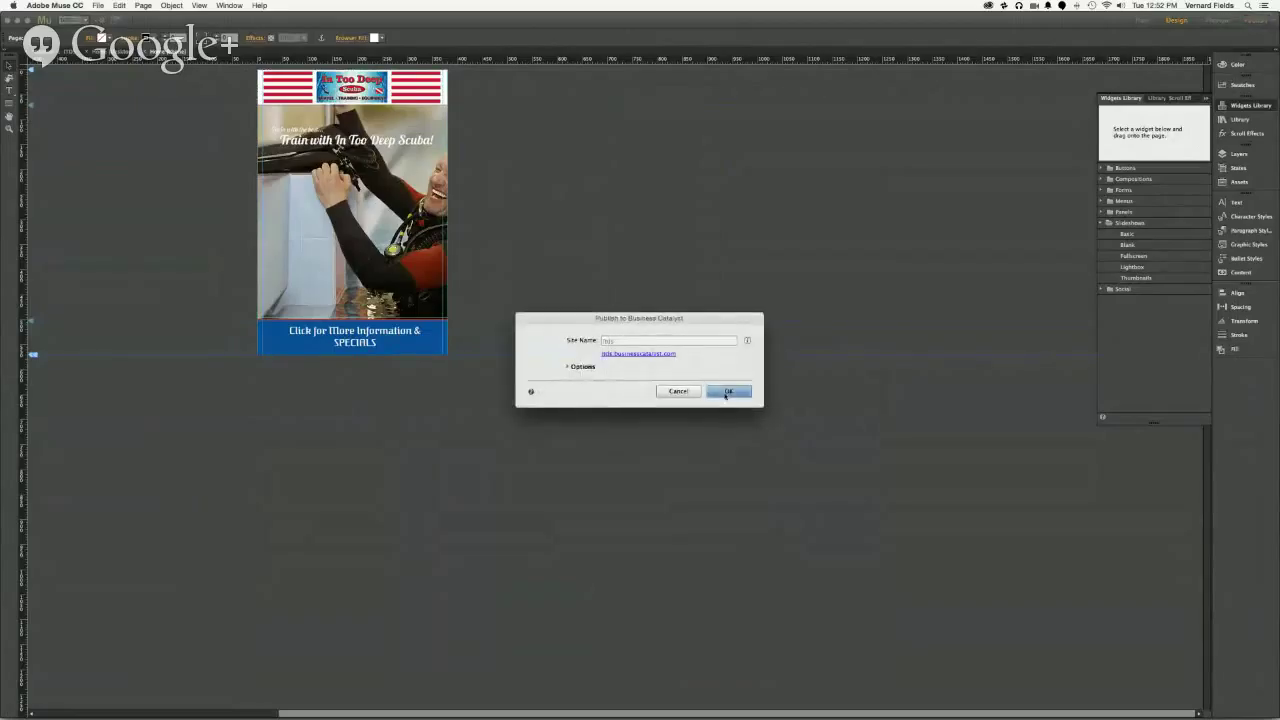
pyautogui.click(728, 391)
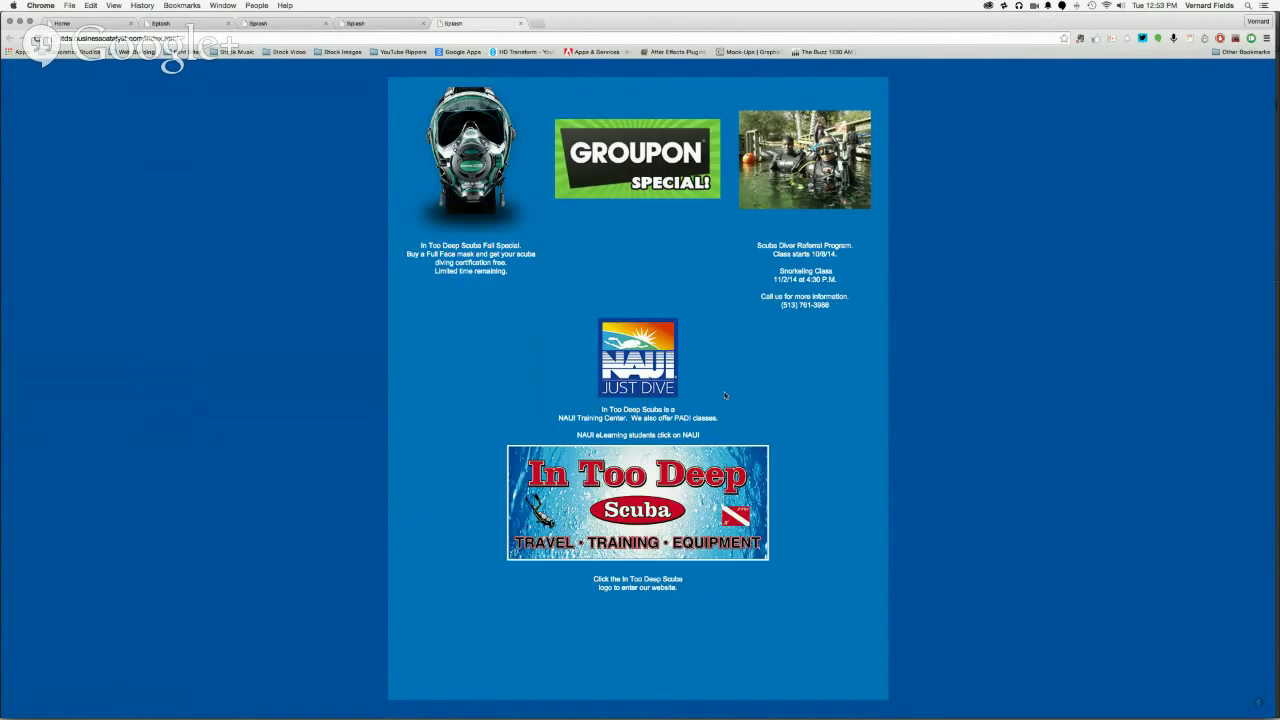
pyautogui.press('super+Tab')
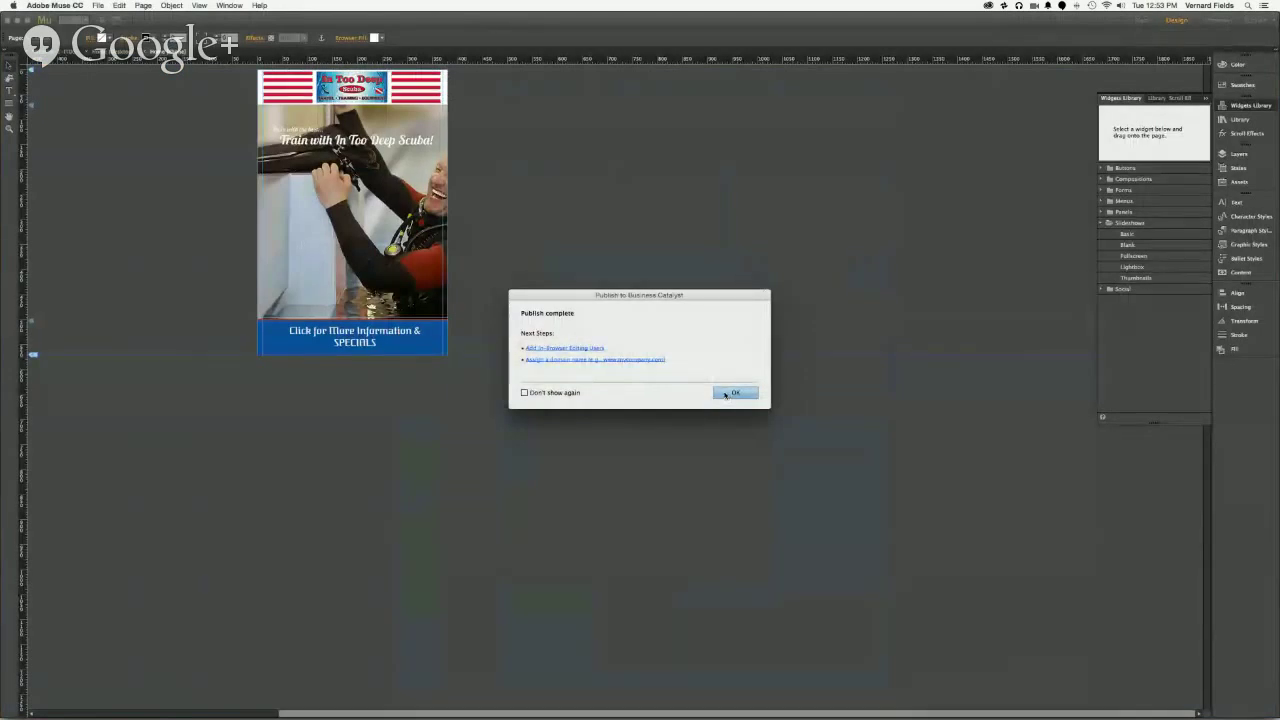
pyautogui.click(733, 393)
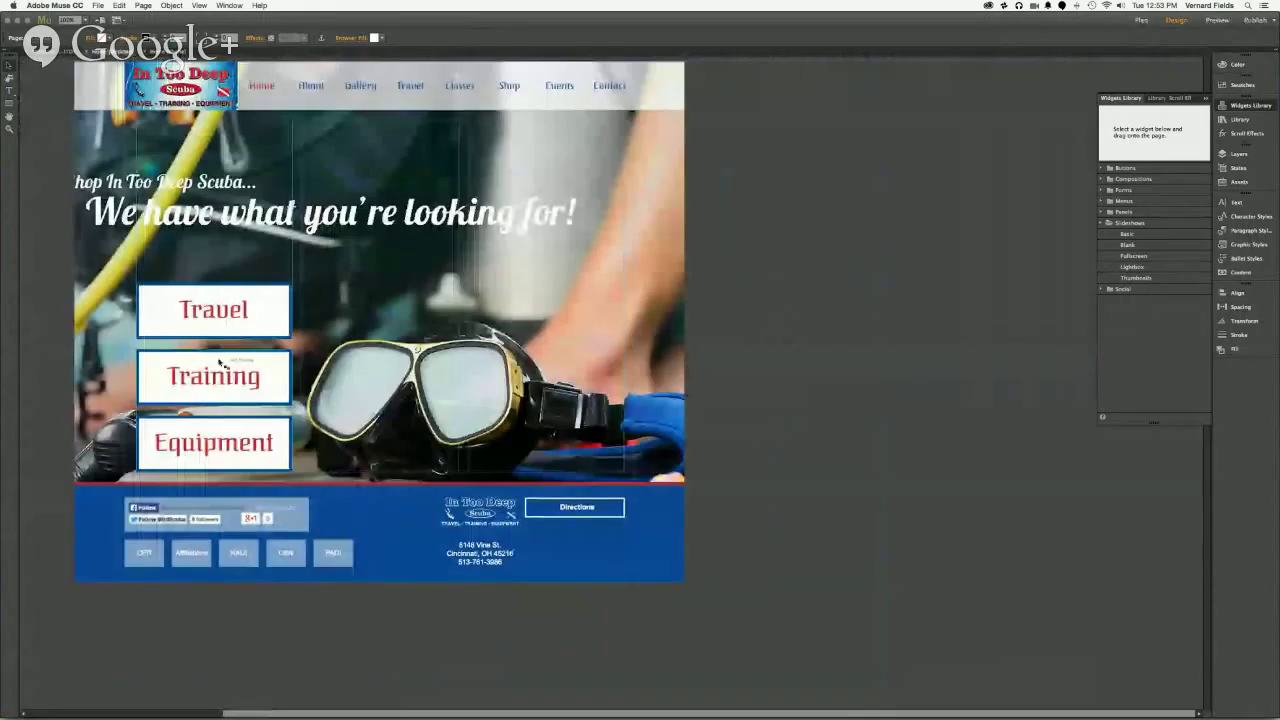
# Step: Copy the Travel, Training and Equipment buttons from the desktop home page into the phone home page's buttons layer
pyautogui.click(234, 306)
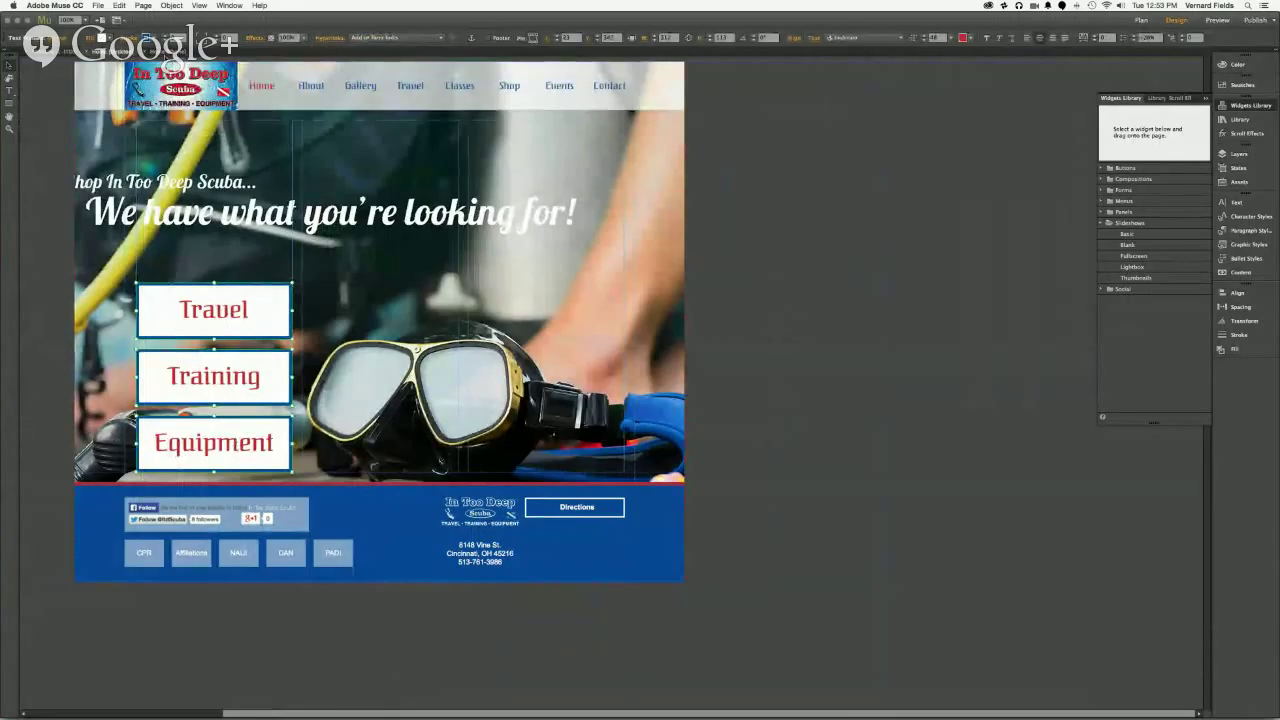
pyautogui.hotkey('ctrl', 'Tab')
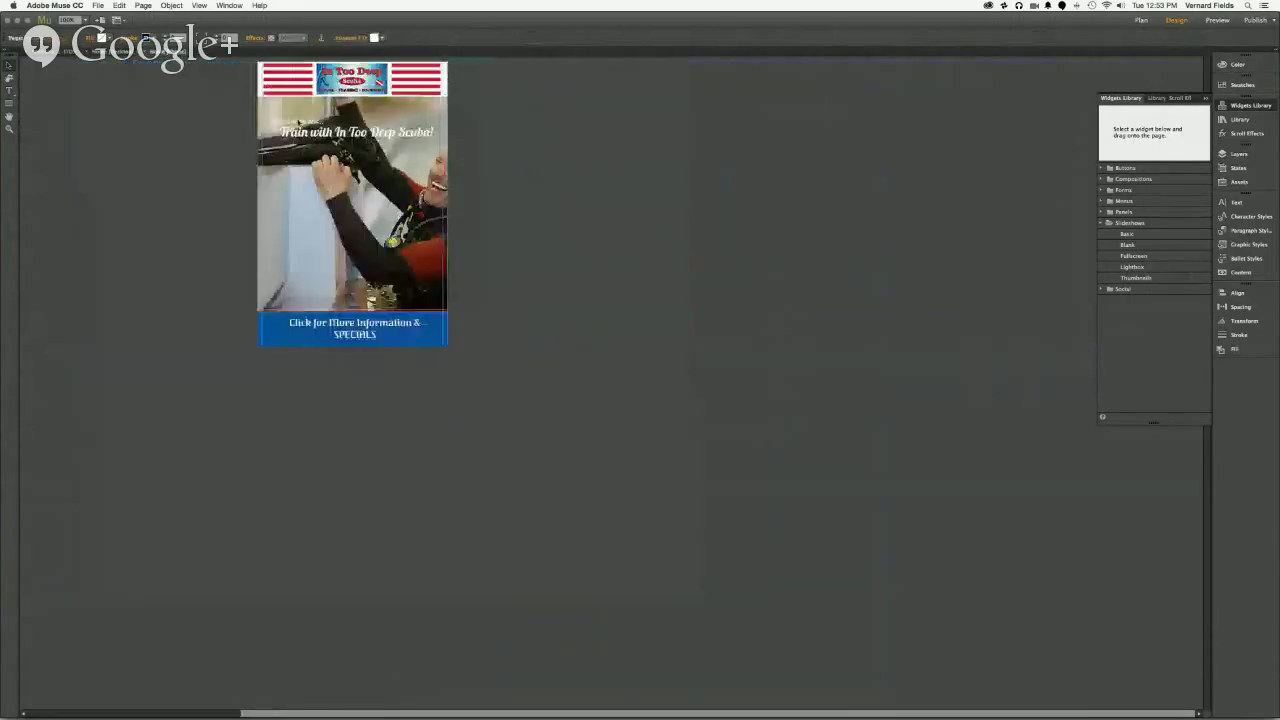
pyautogui.click(1238, 154)
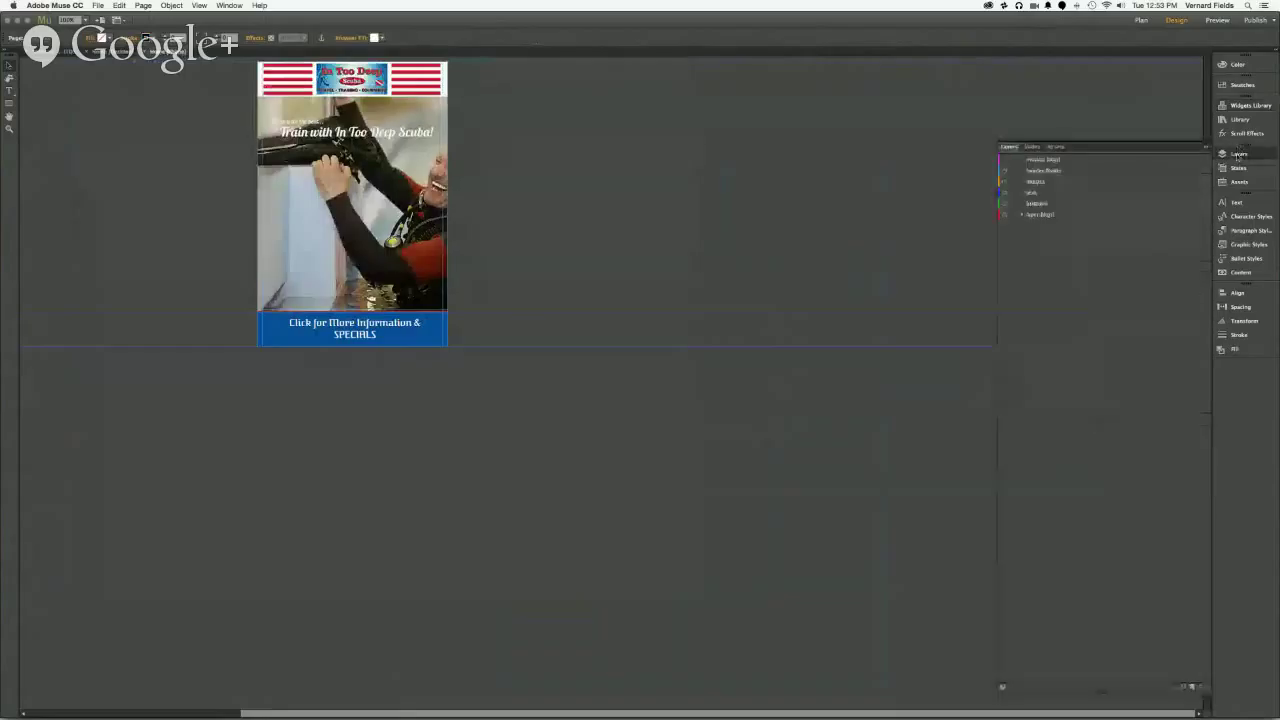
pyautogui.click(1055, 205)
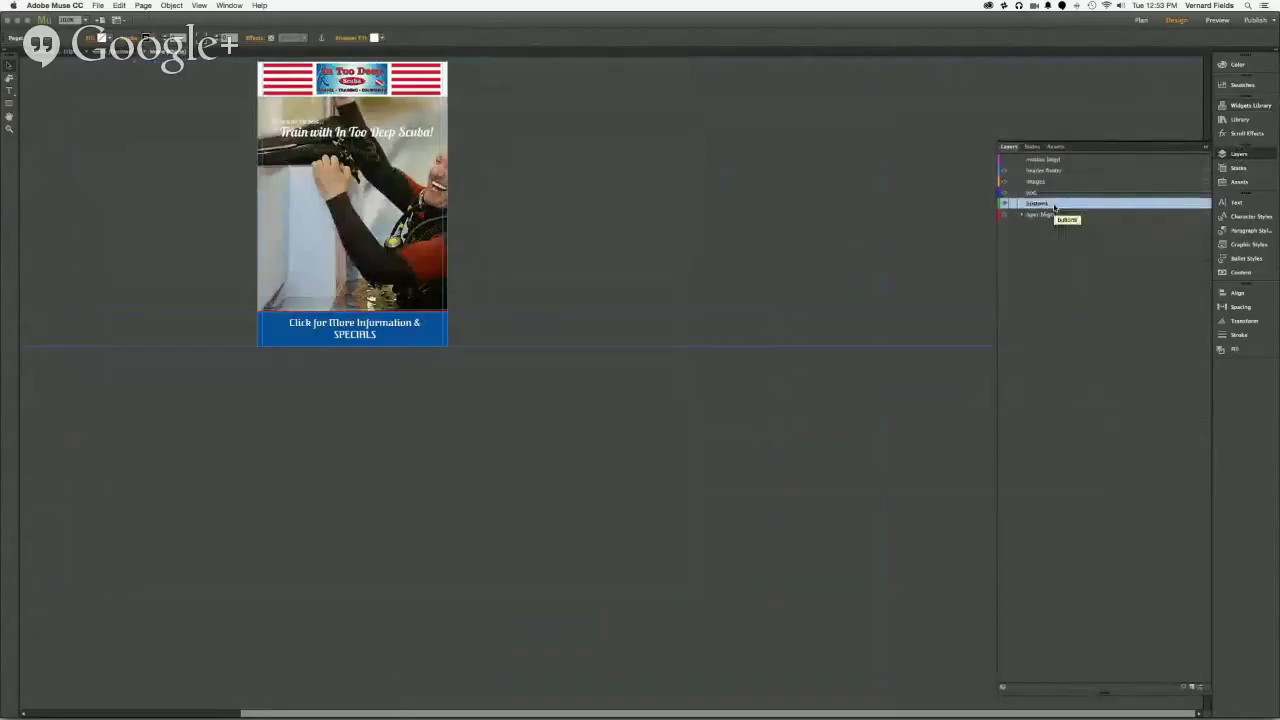
pyautogui.press('super+v')
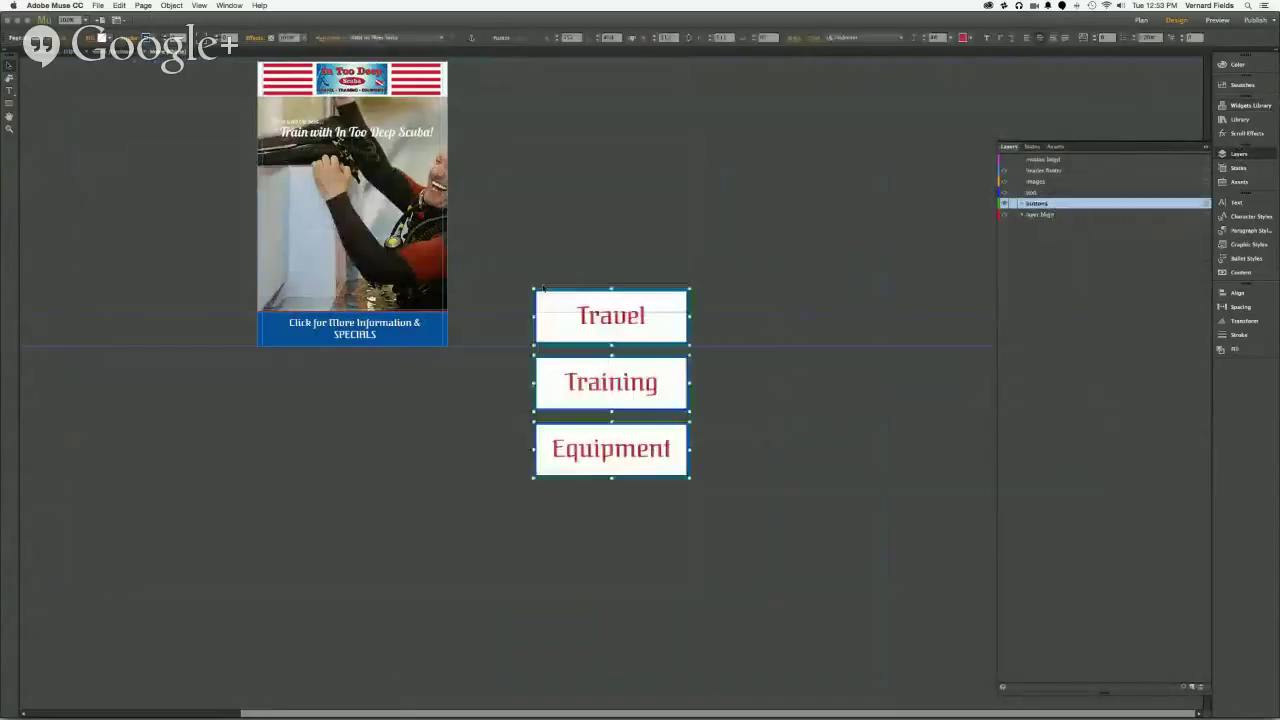
# Step: Shrink the three pasted buttons beside the phone page to about 241 px wide and set their text size to 22
pyautogui.moveTo(600, 304); pyautogui.dragTo(535, 134)
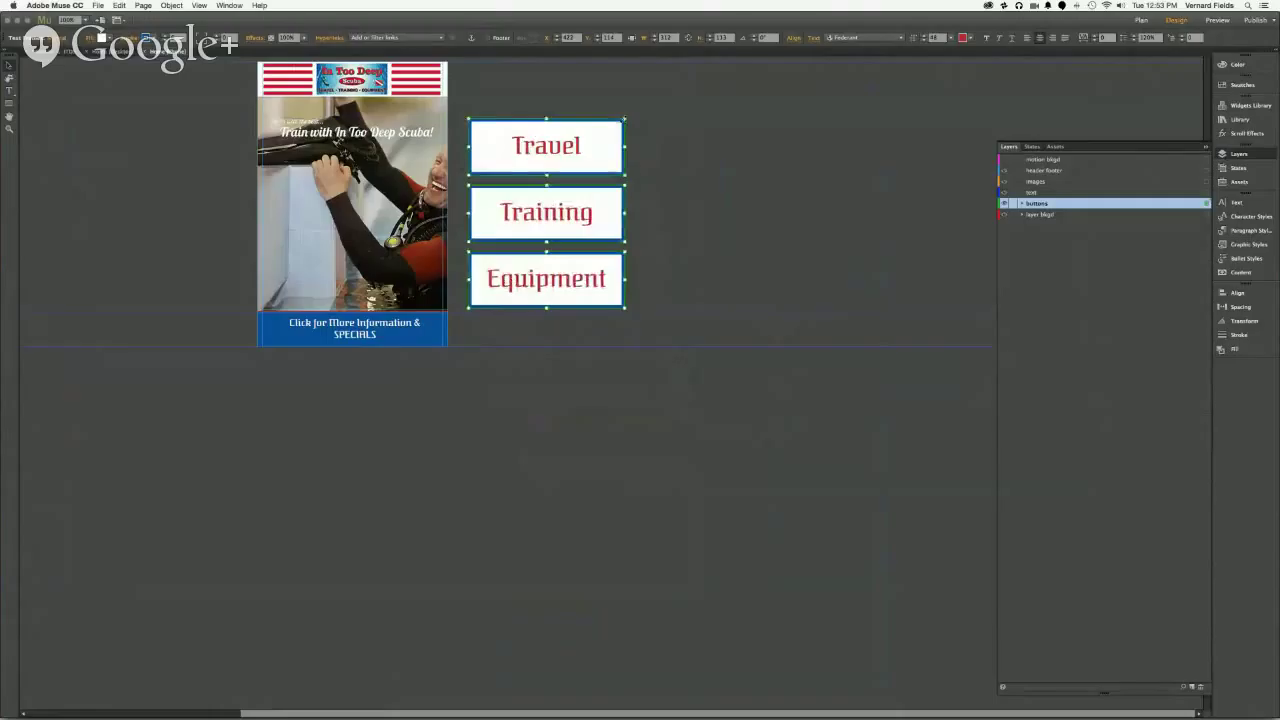
pyautogui.moveTo(624, 119); pyautogui.dragTo(590, 140)
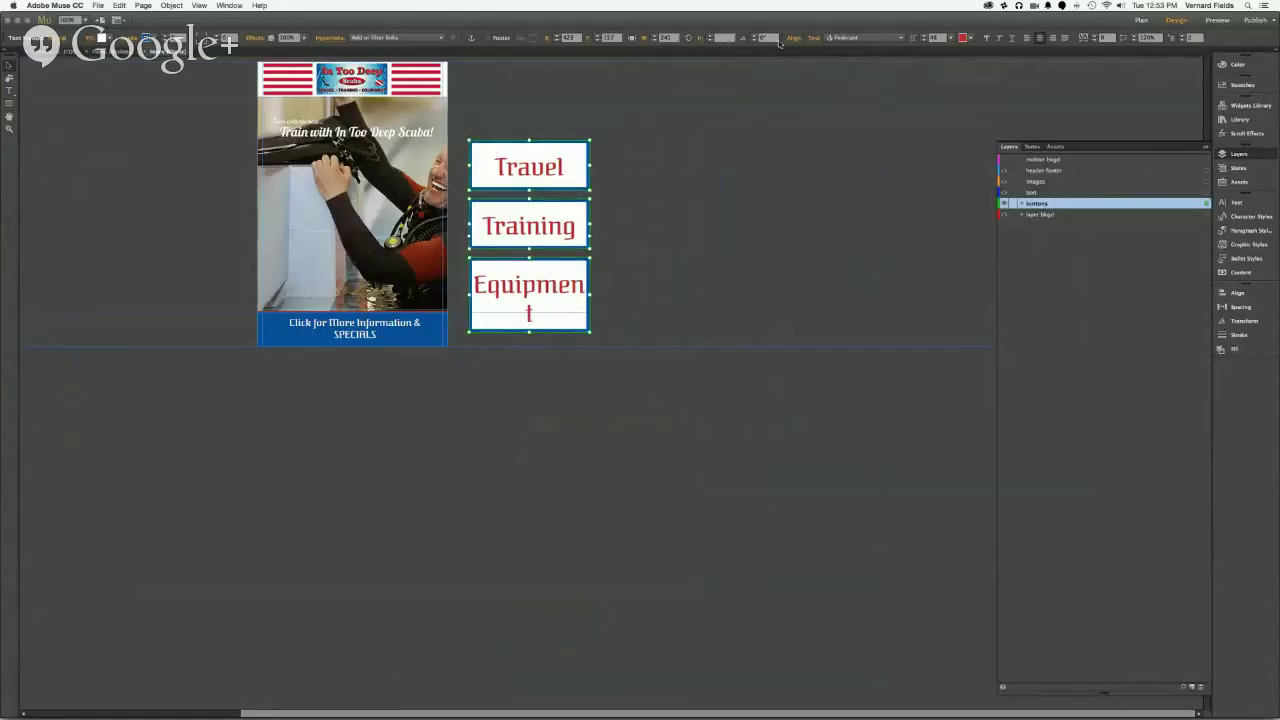
pyautogui.click(924, 41)
pyautogui.click(924, 41)
pyautogui.click(924, 41)
pyautogui.click(924, 41)
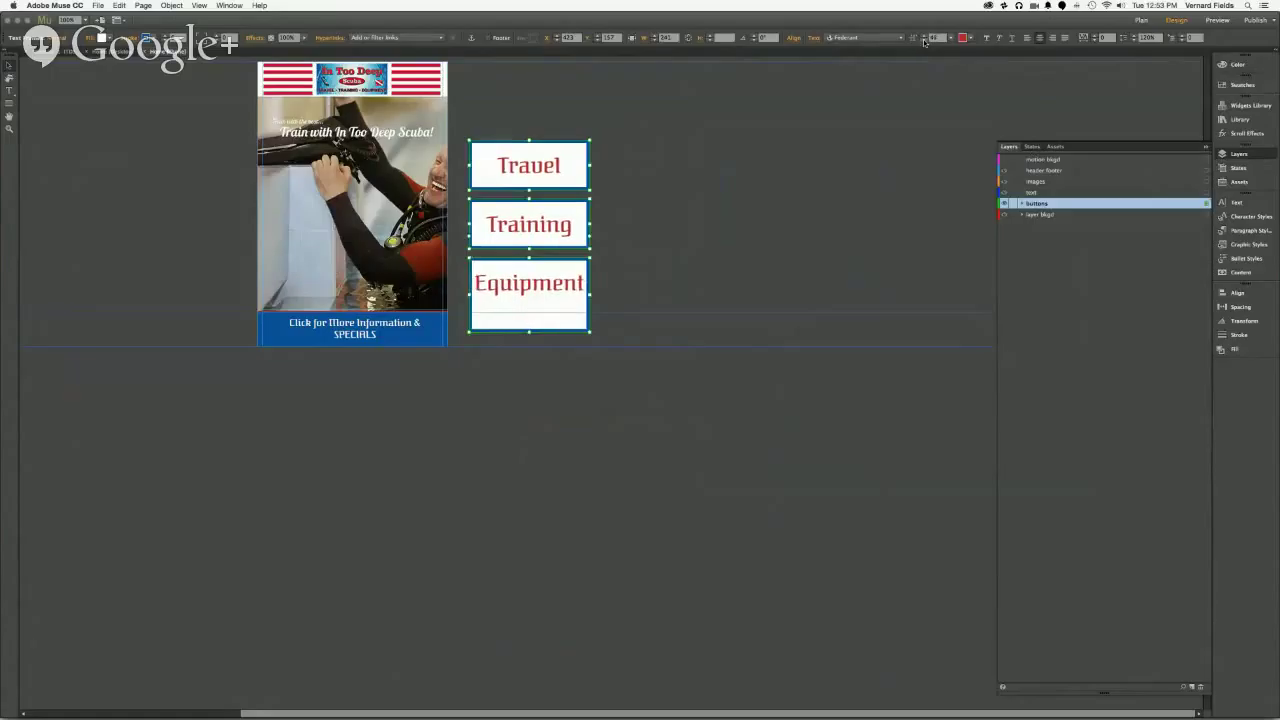
pyautogui.click(924, 41)
pyautogui.click(924, 41)
pyautogui.click(924, 41)
pyautogui.click(924, 41)
pyautogui.click(924, 41)
pyautogui.click(924, 41)
pyautogui.click(924, 41)
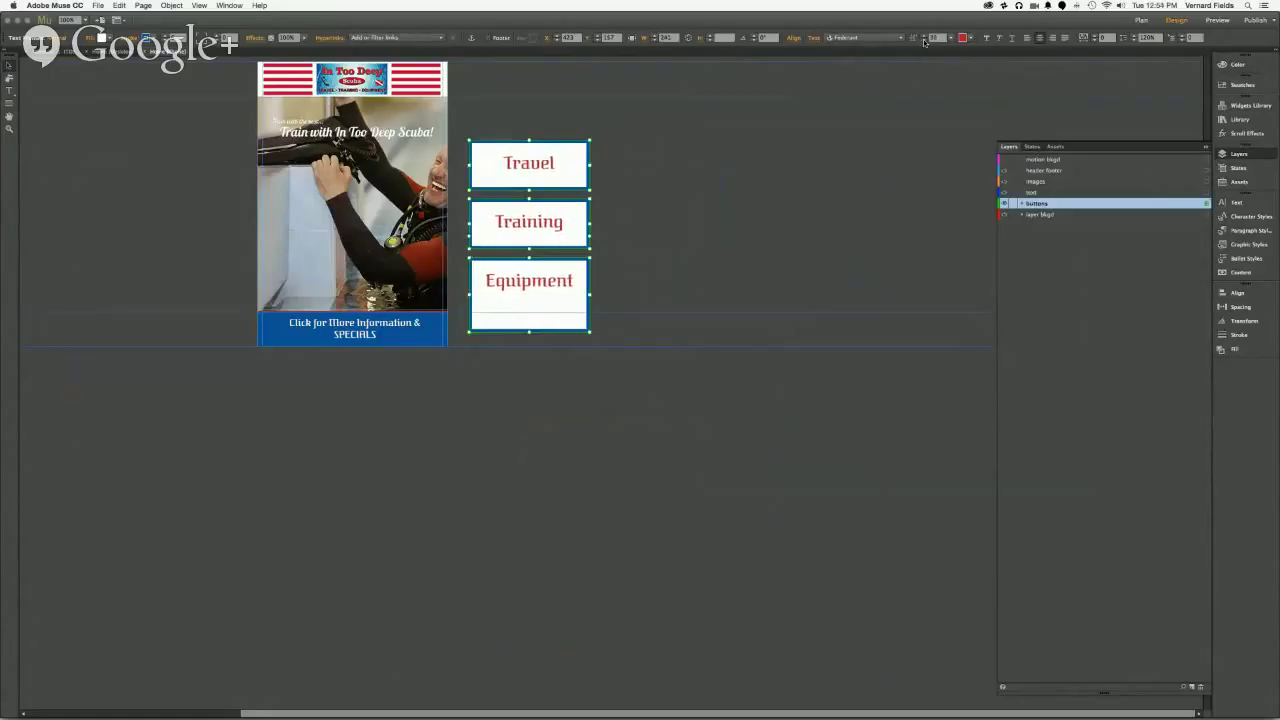
pyautogui.click(924, 41)
pyautogui.click(924, 41)
pyautogui.click(924, 41)
pyautogui.click(924, 41)
pyautogui.click(924, 41)
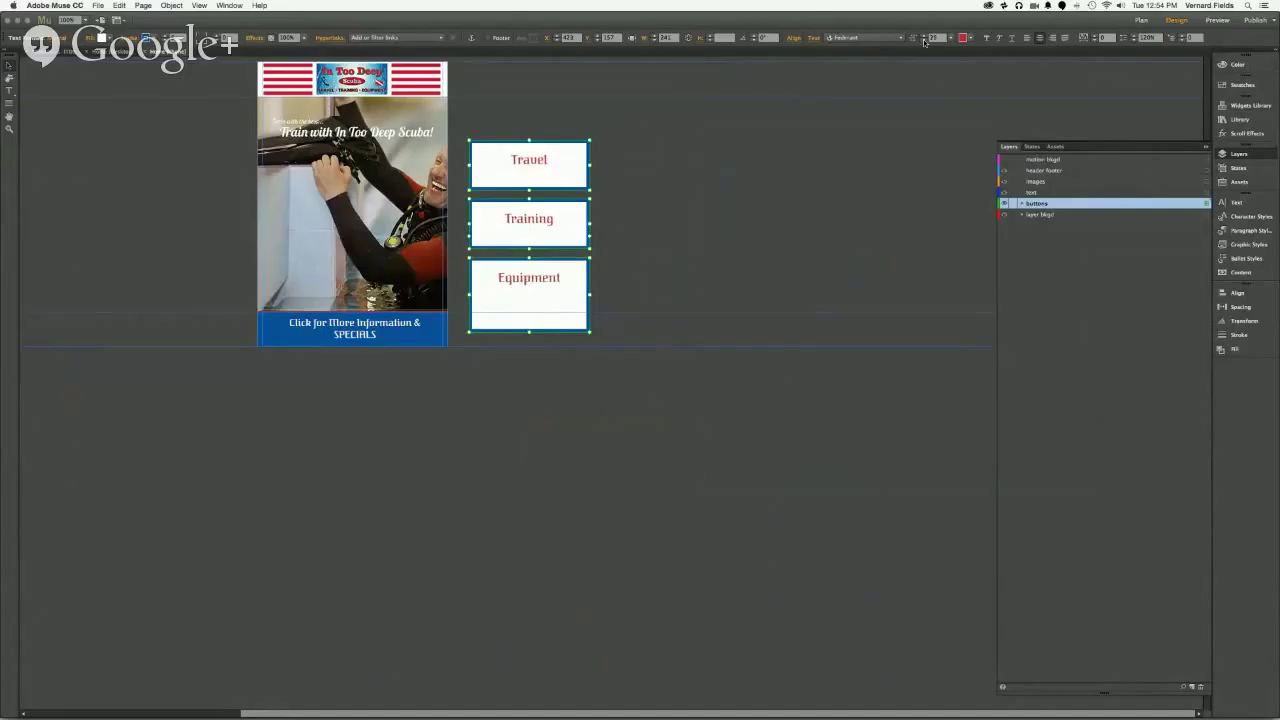
pyautogui.click(924, 41)
pyautogui.click(924, 41)
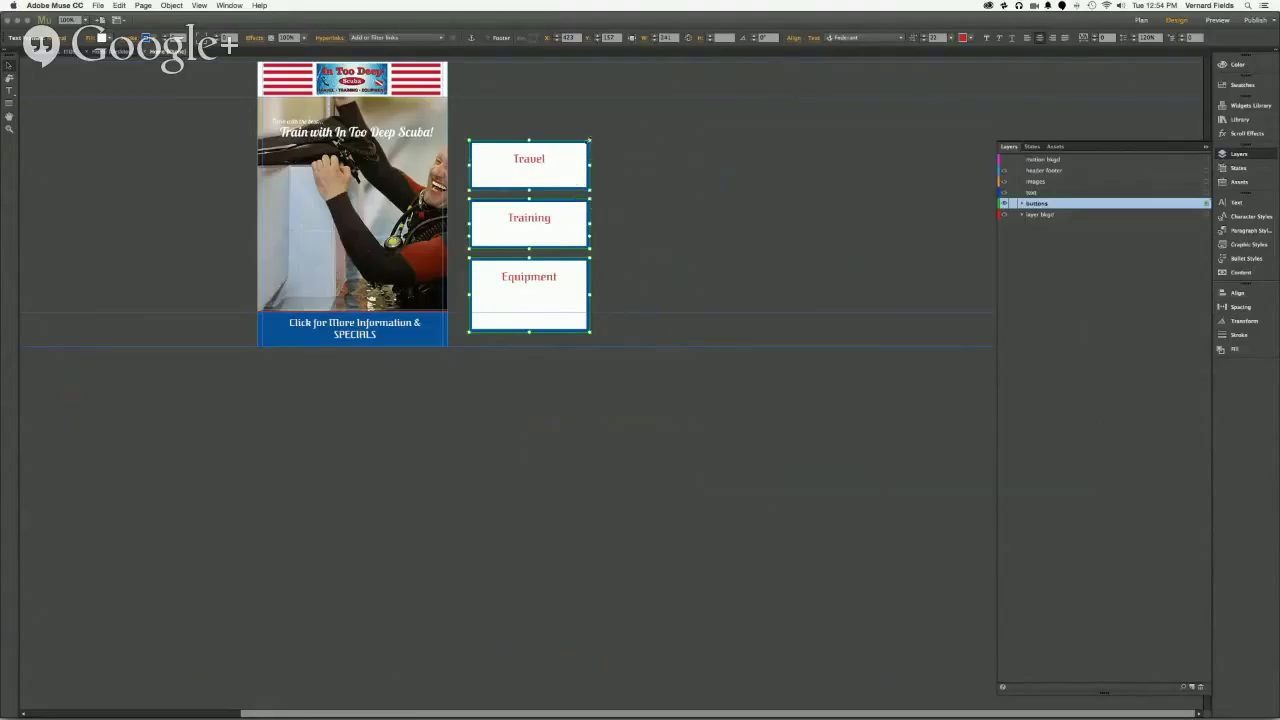
# Step: Shrink the three buttons further to about 147 px wide and reduce the Equipment button's height to about 57 px
pyautogui.moveTo(589, 141); pyautogui.dragTo(543, 223)
pyautogui.click(530, 352)
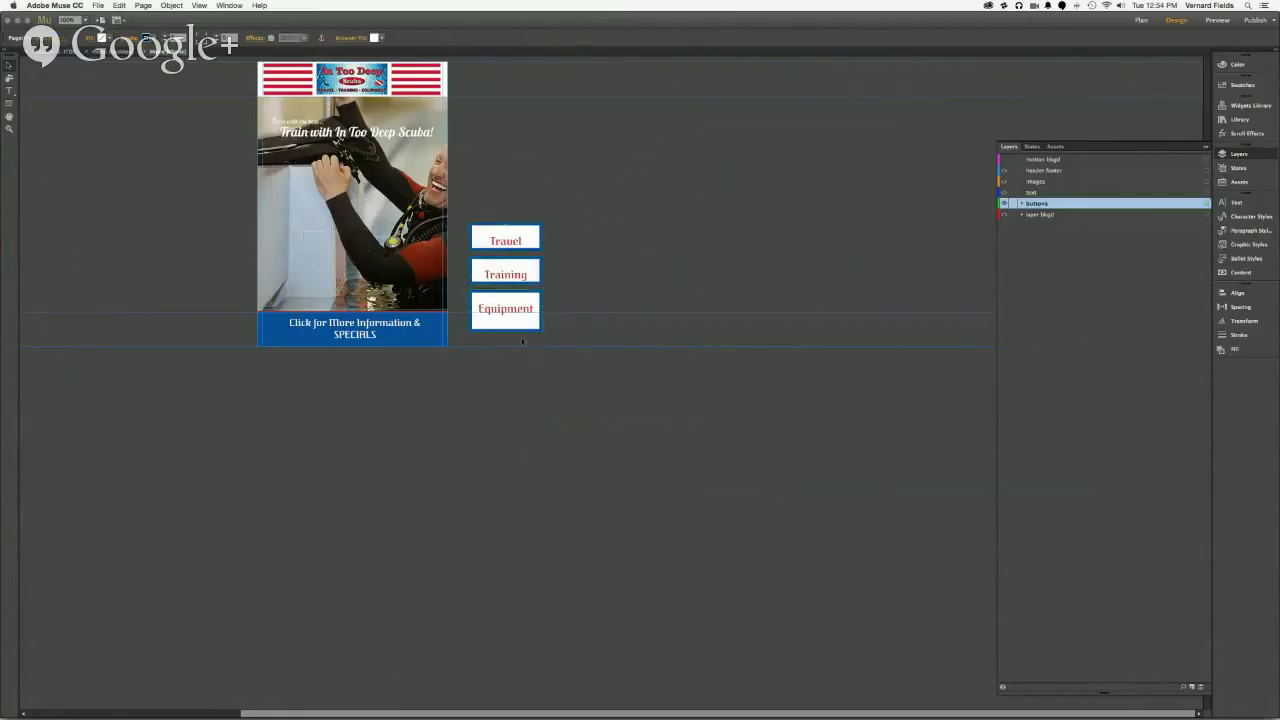
pyautogui.moveTo(521, 324)
pyautogui.mouseDown()
pyautogui.moveTo(545, 326)
pyautogui.moveTo(594, 292)
pyautogui.moveTo(584, 283)
pyautogui.moveTo(598, 272)
pyautogui.moveTo(561, 300)
pyautogui.moveTo(524, 300)
pyautogui.mouseUp()
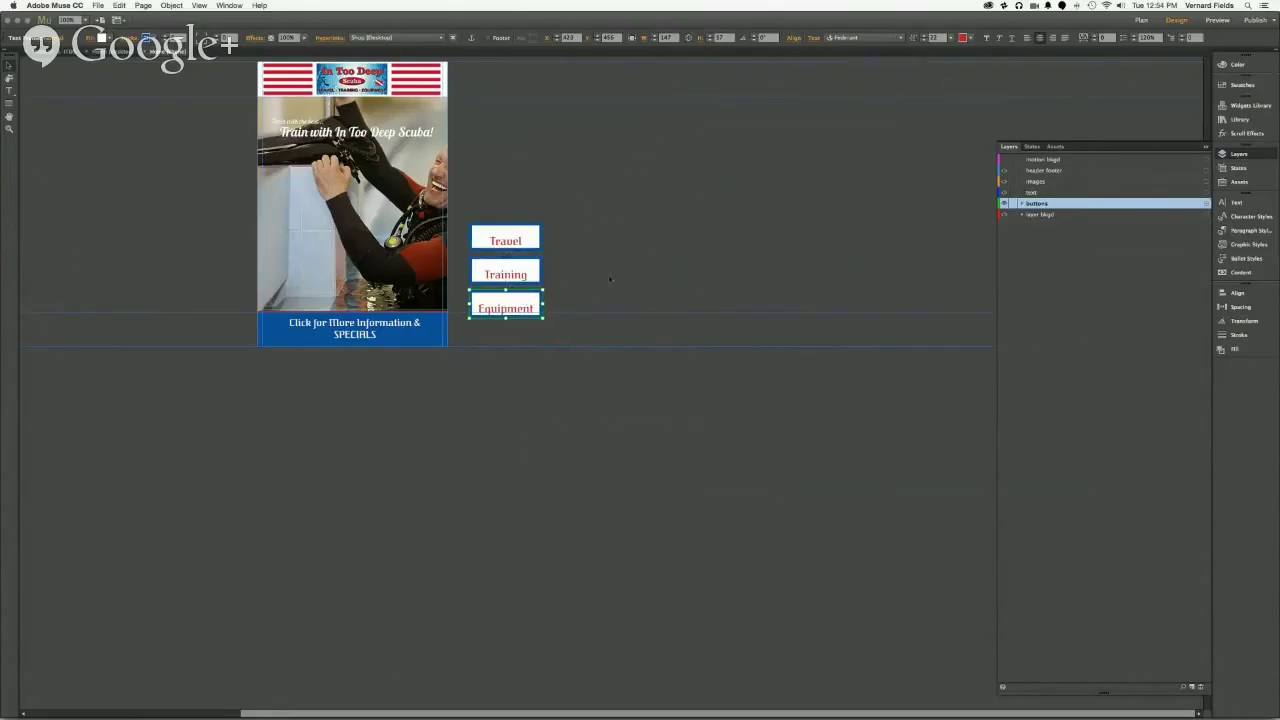
# Step: Move the Travel, Training and Equipment buttons together onto the diver photo and display their text settings
pyautogui.moveTo(540, 215); pyautogui.dragTo(467, 336)
pyautogui.moveTo(522, 274); pyautogui.dragTo(364, 257)
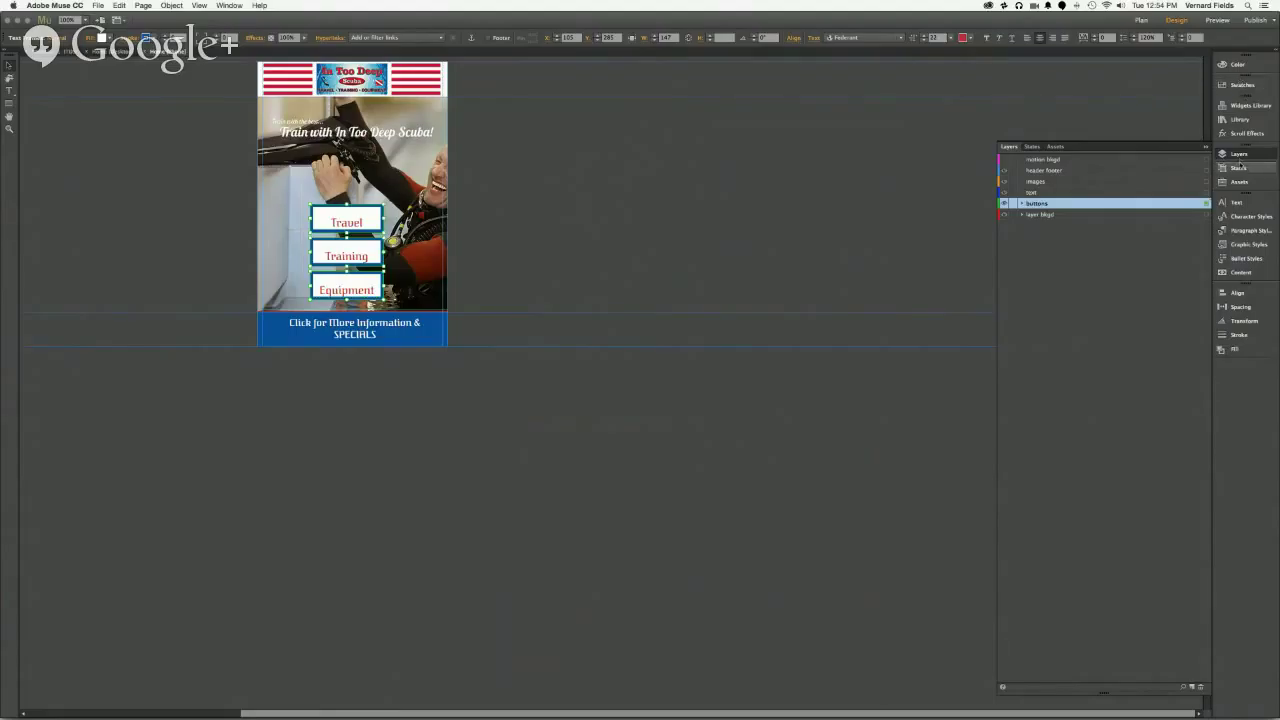
pyautogui.click(1238, 203)
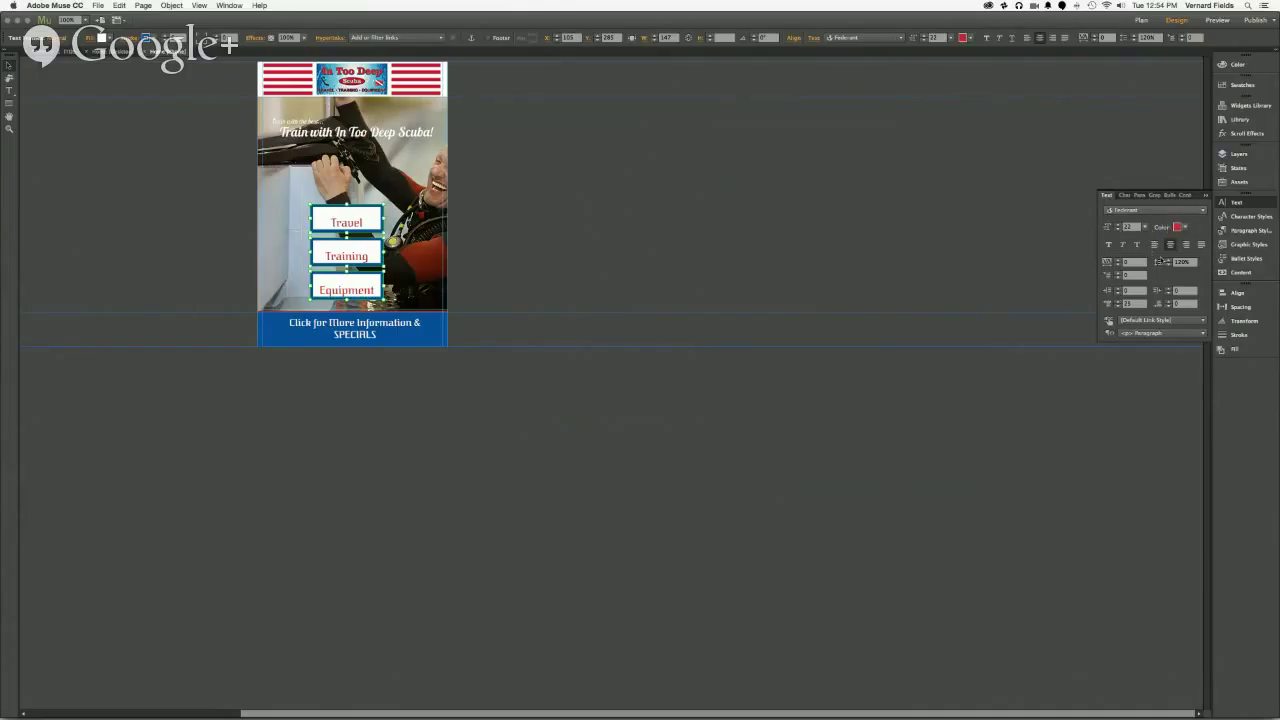
# Step: Try different leading and space-after values on the three buttons' labels
pyautogui.click(1167, 262)
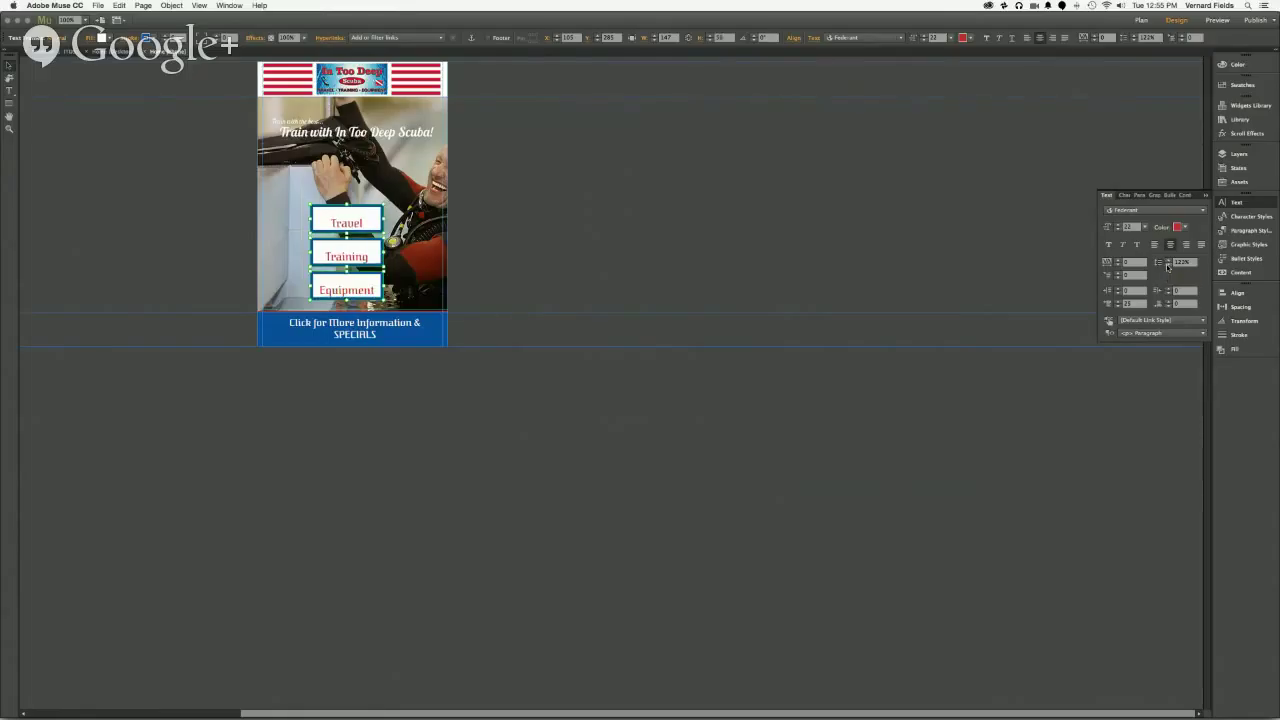
pyautogui.click(1167, 266)
pyautogui.click(1167, 262)
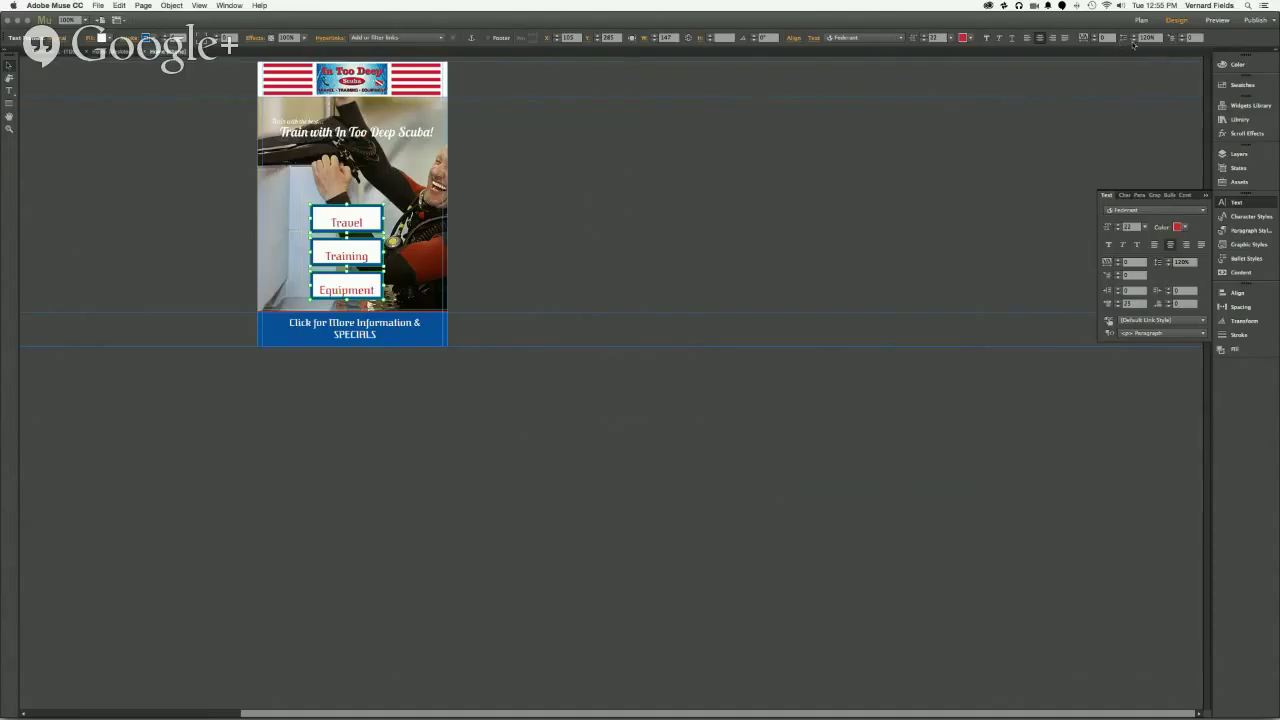
pyautogui.click(1133, 41)
pyautogui.click(1133, 37)
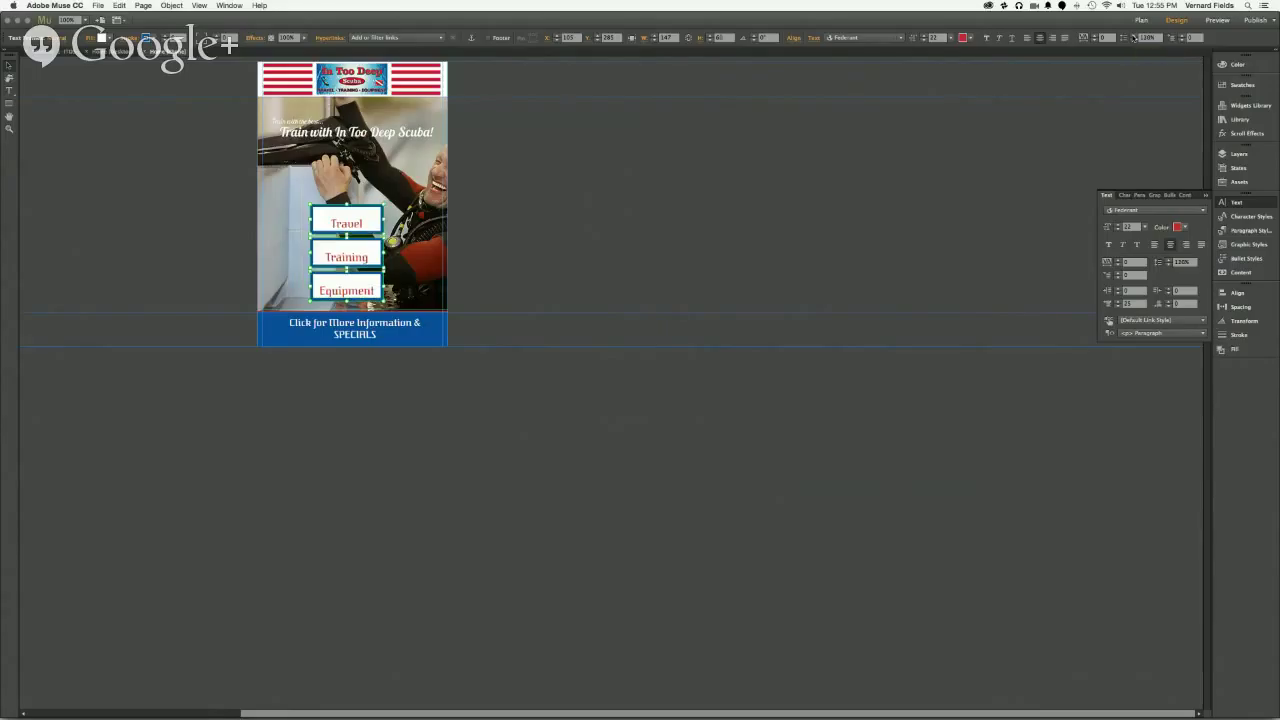
pyautogui.click(1133, 37)
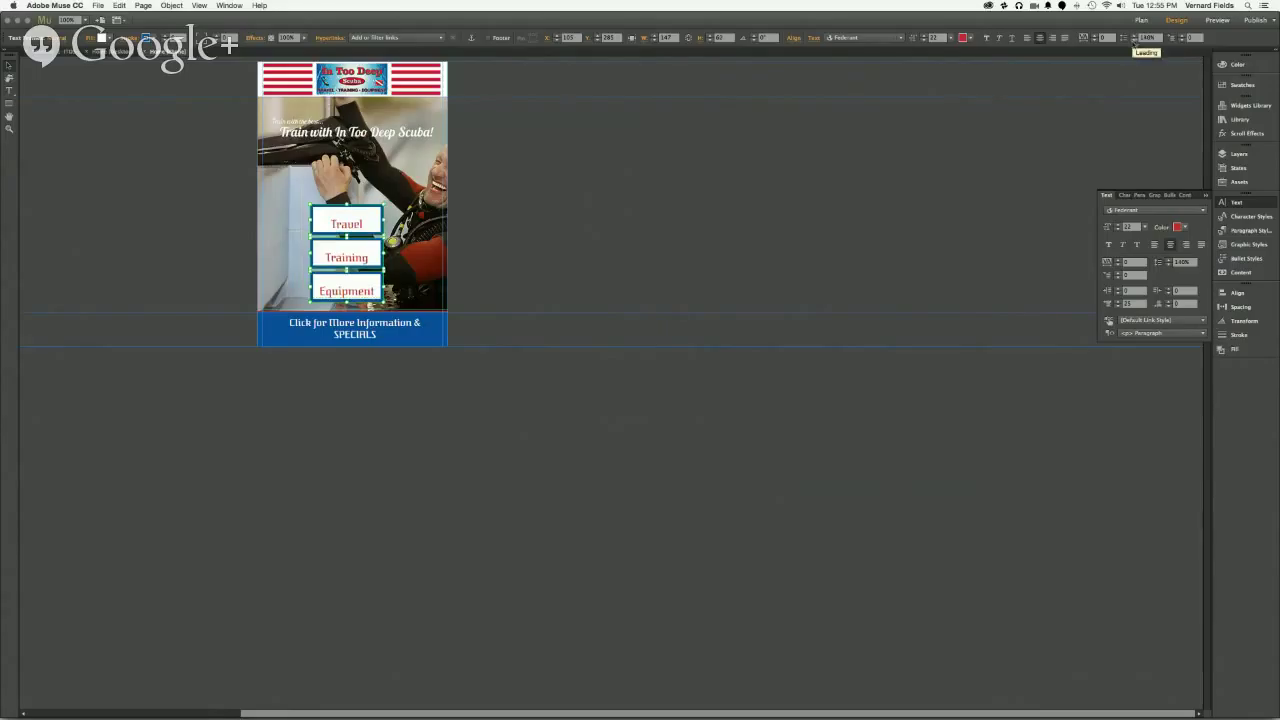
pyautogui.click(1134, 40)
pyautogui.click(1136, 40)
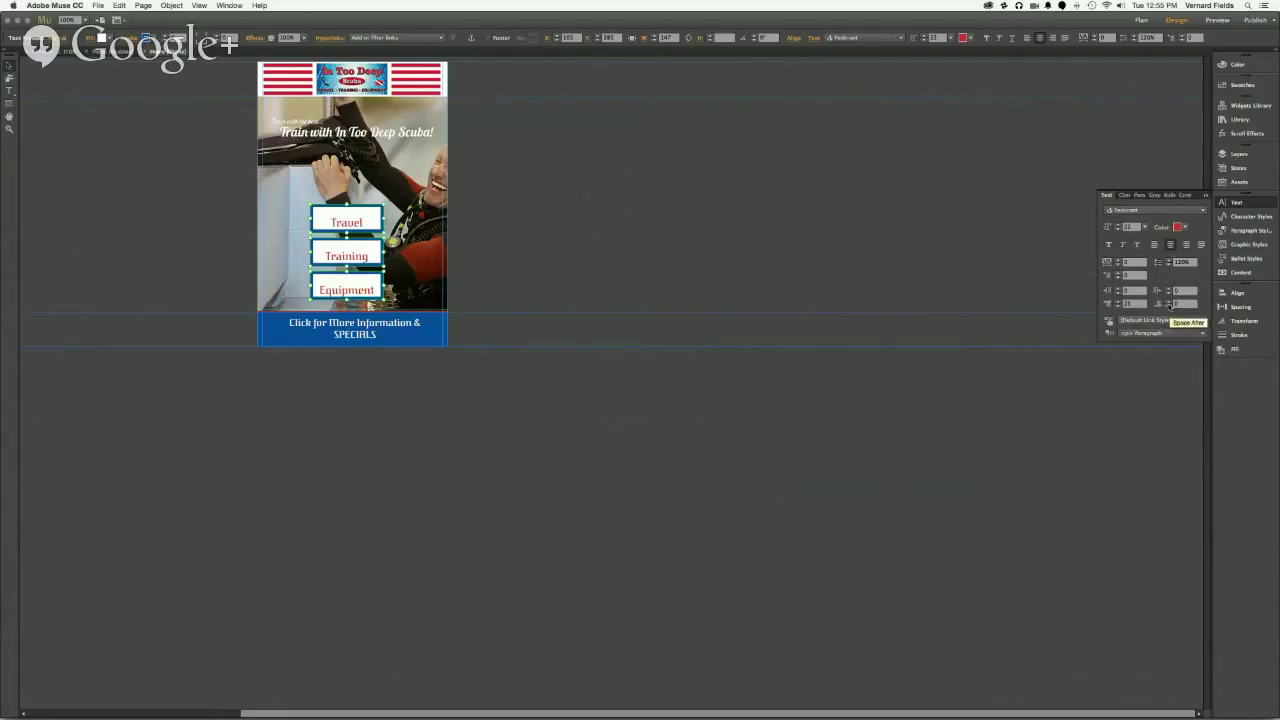
pyautogui.click(1168, 302)
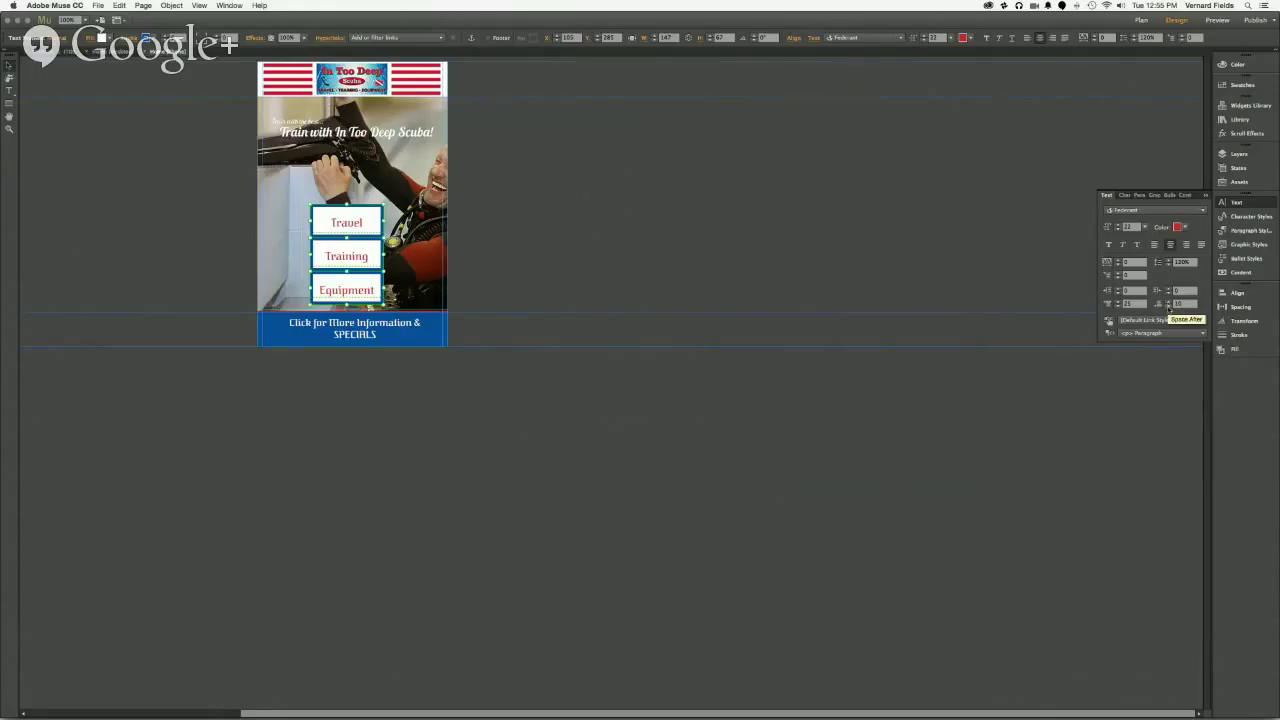
pyautogui.click(1168, 307)
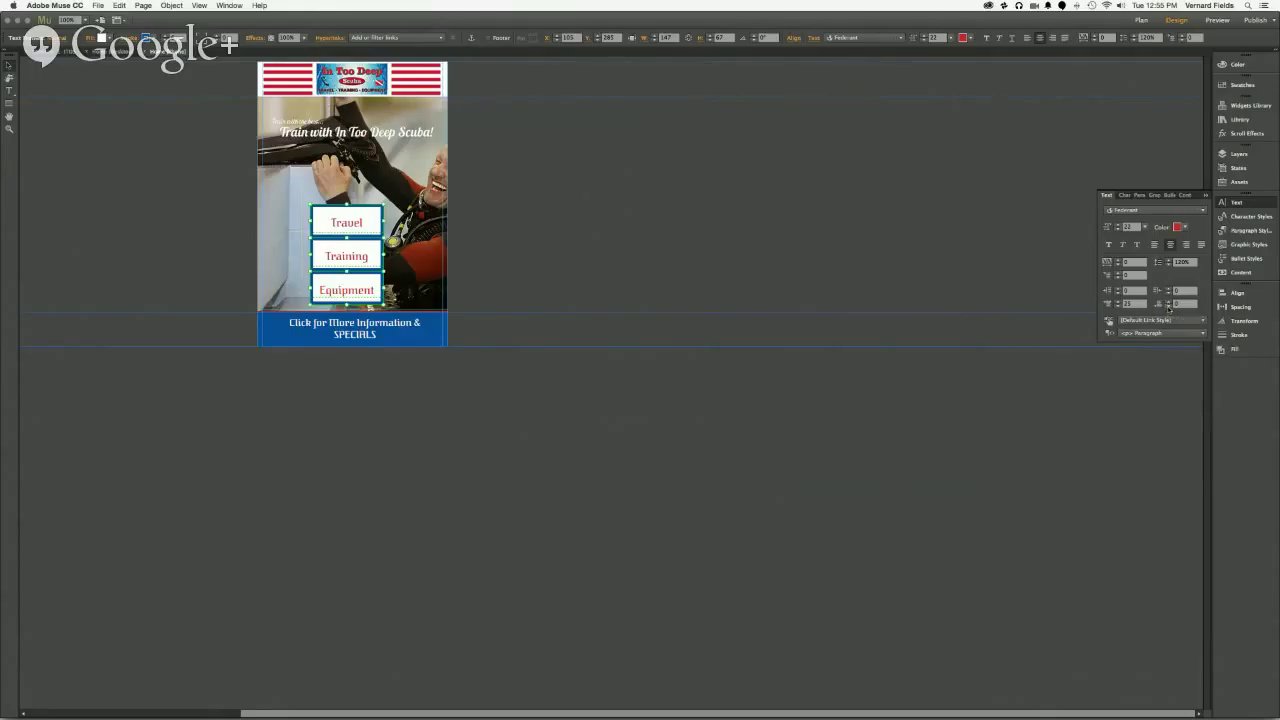
# Step: Set the space before the three buttons' labels to 18 and move the buttons up and slightly right on the photo
pyautogui.click(1118, 306)
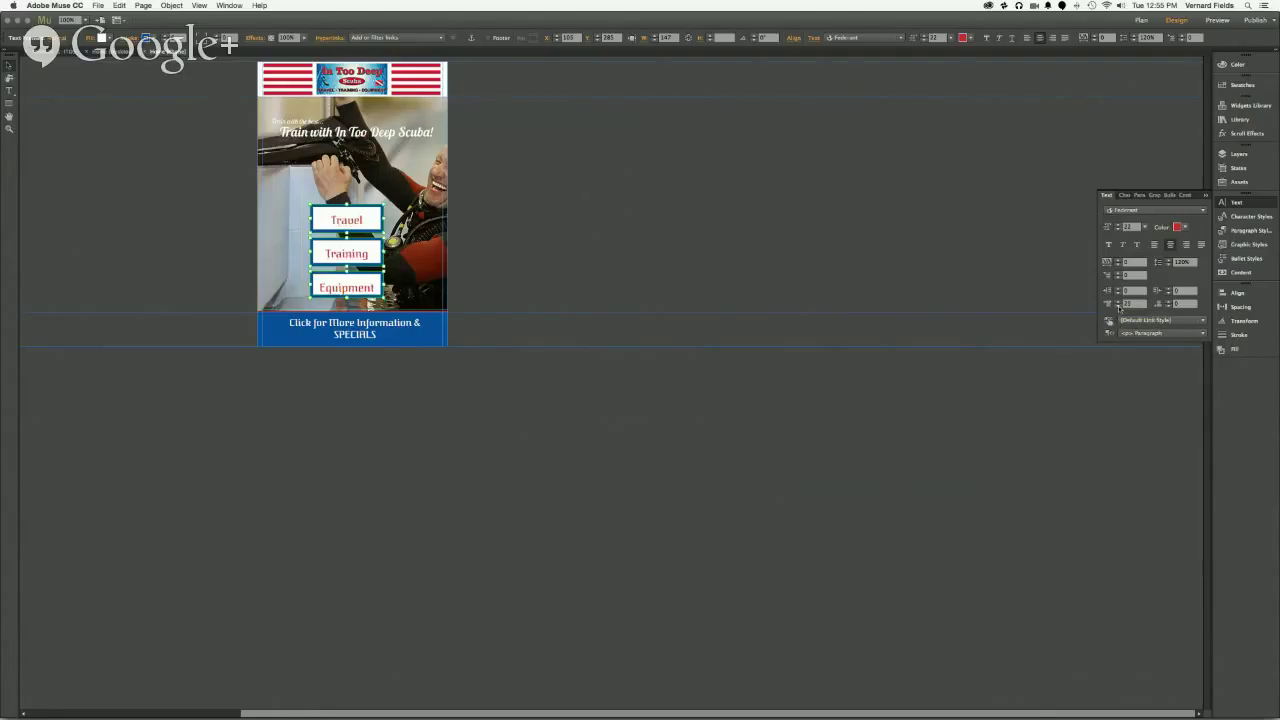
pyautogui.click(1118, 306)
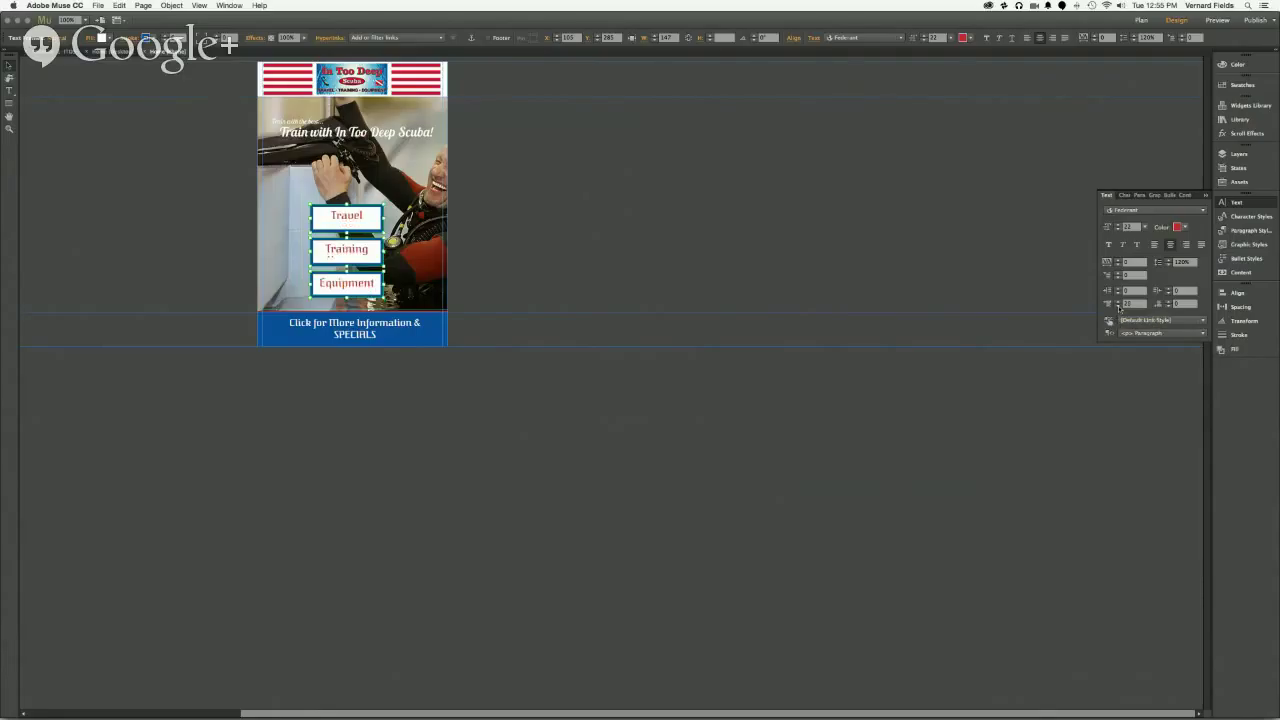
pyautogui.click(1118, 301)
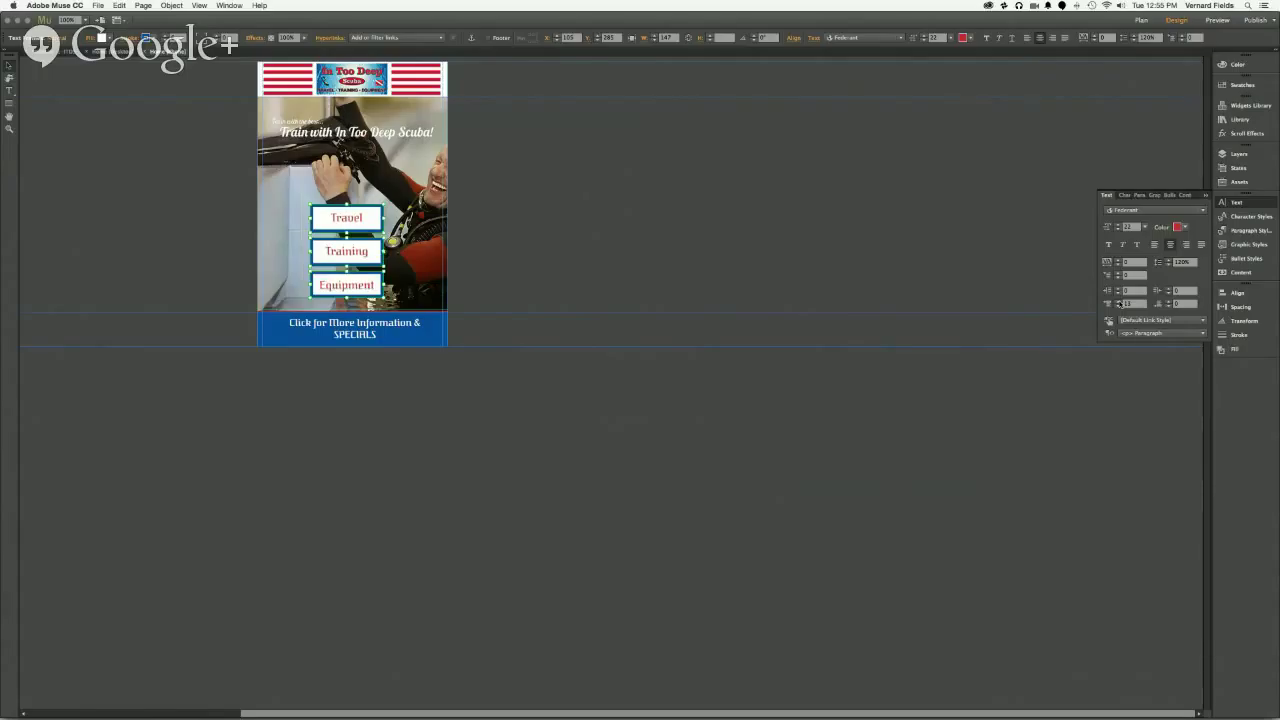
pyautogui.click(1118, 301)
pyautogui.moveTo(365, 218)
pyautogui.mouseDown()
pyautogui.moveTo(368, 177)
pyautogui.moveTo(370, 203)
pyautogui.mouseUp()
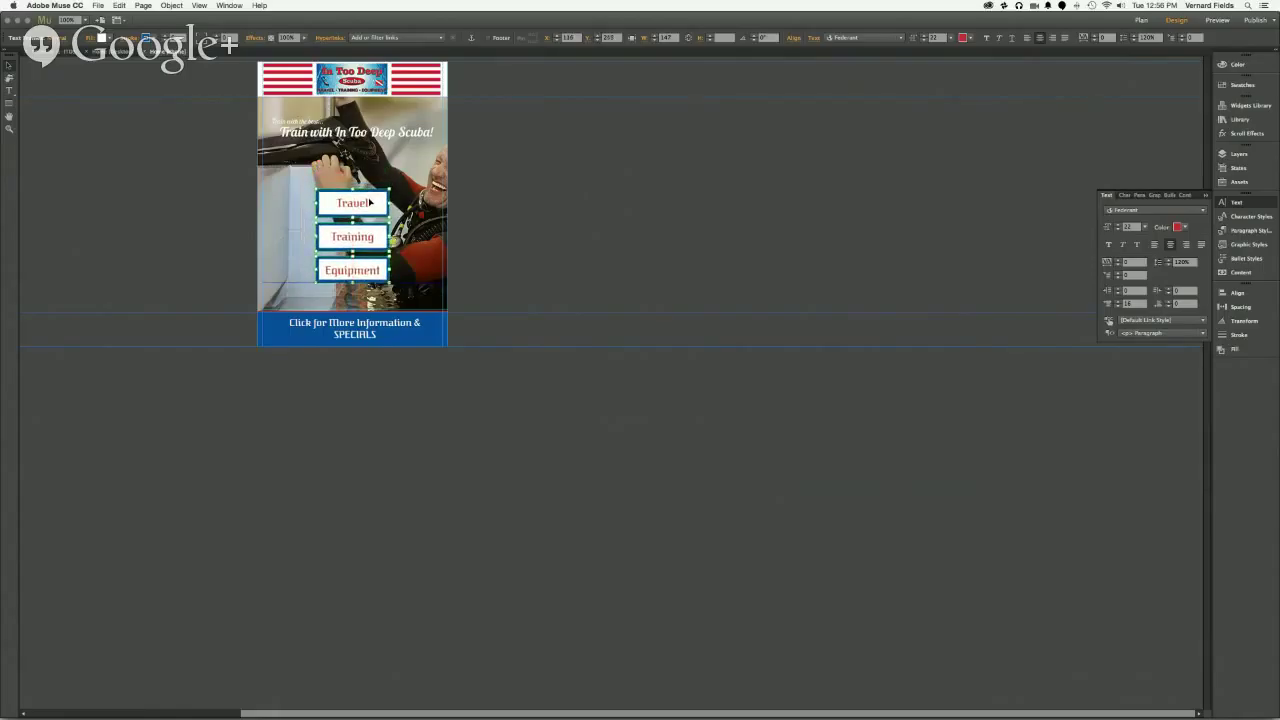
pyautogui.click(580, 253)
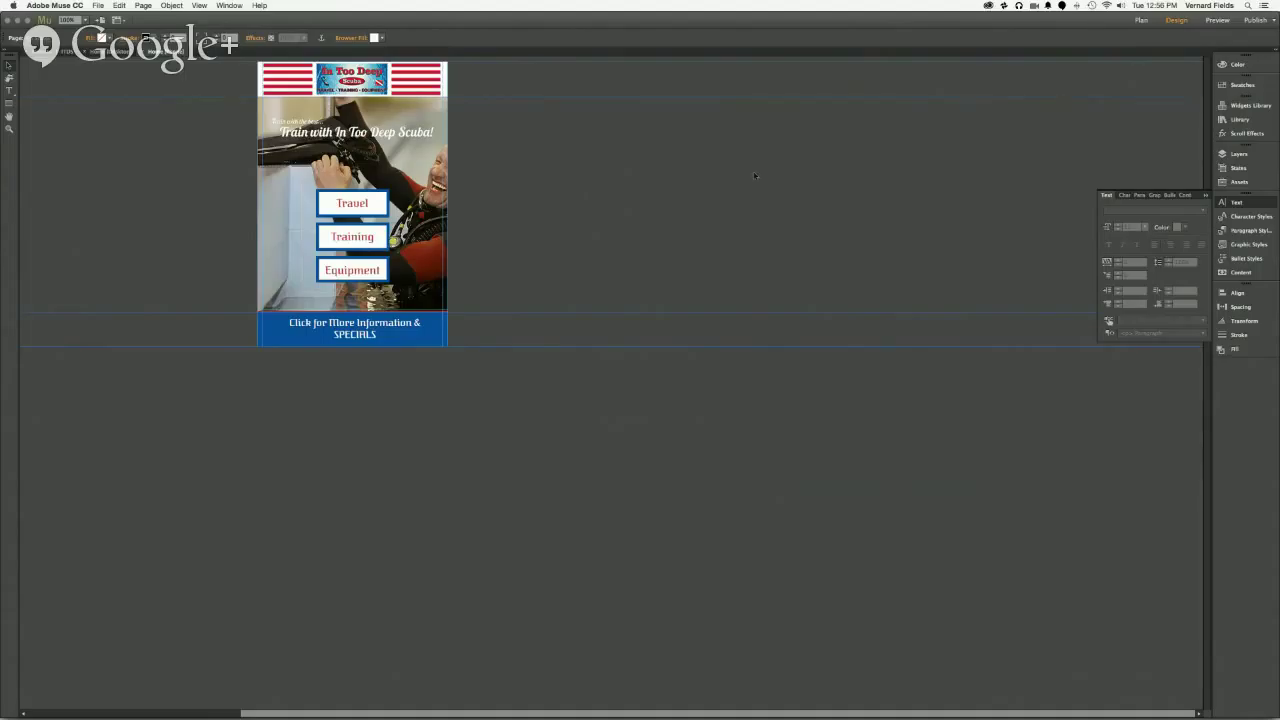
# Step: Republish the site with the new buttons to Business Catalyst and return to the phone page design in Muse
pyautogui.click(1260, 21)
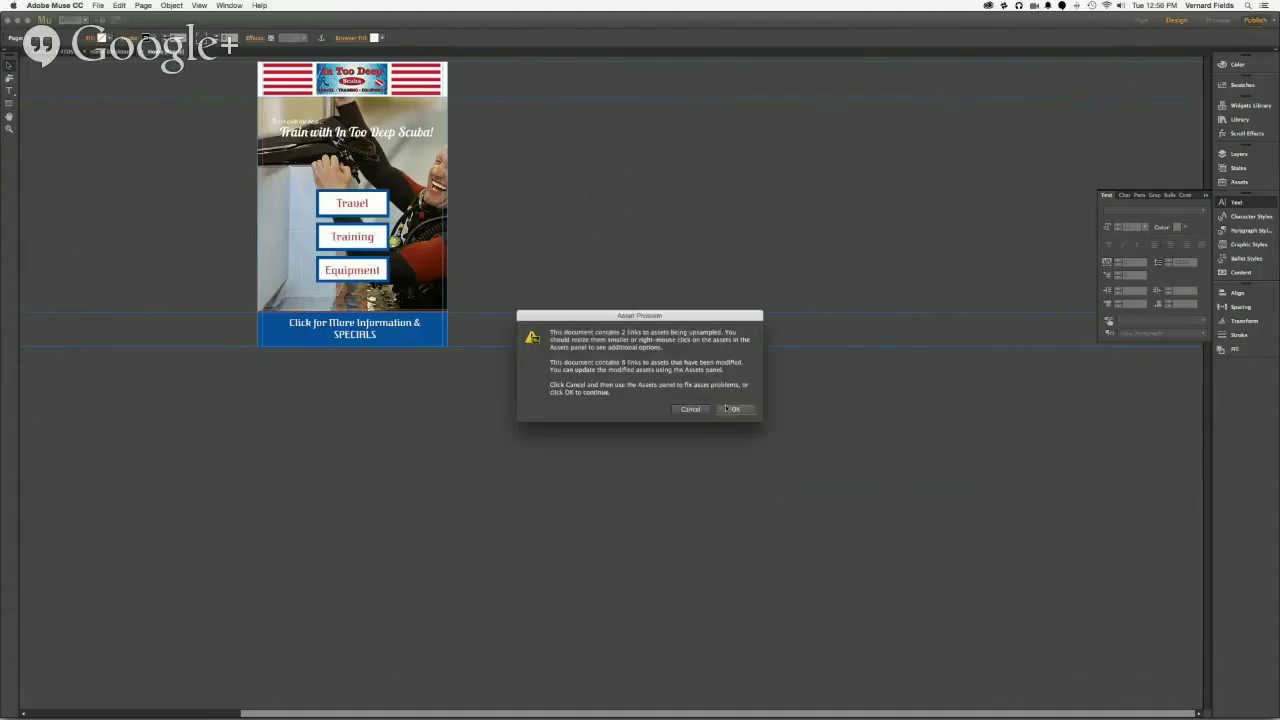
pyautogui.click(733, 409)
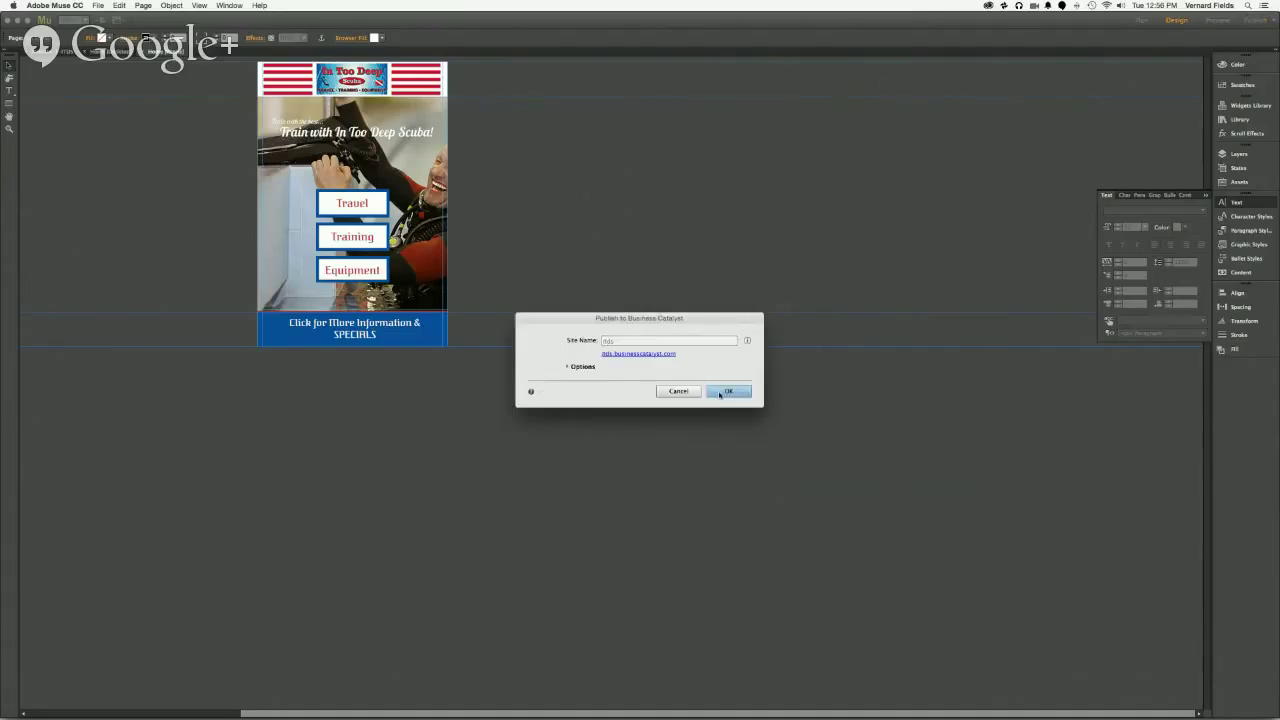
pyautogui.click(729, 392)
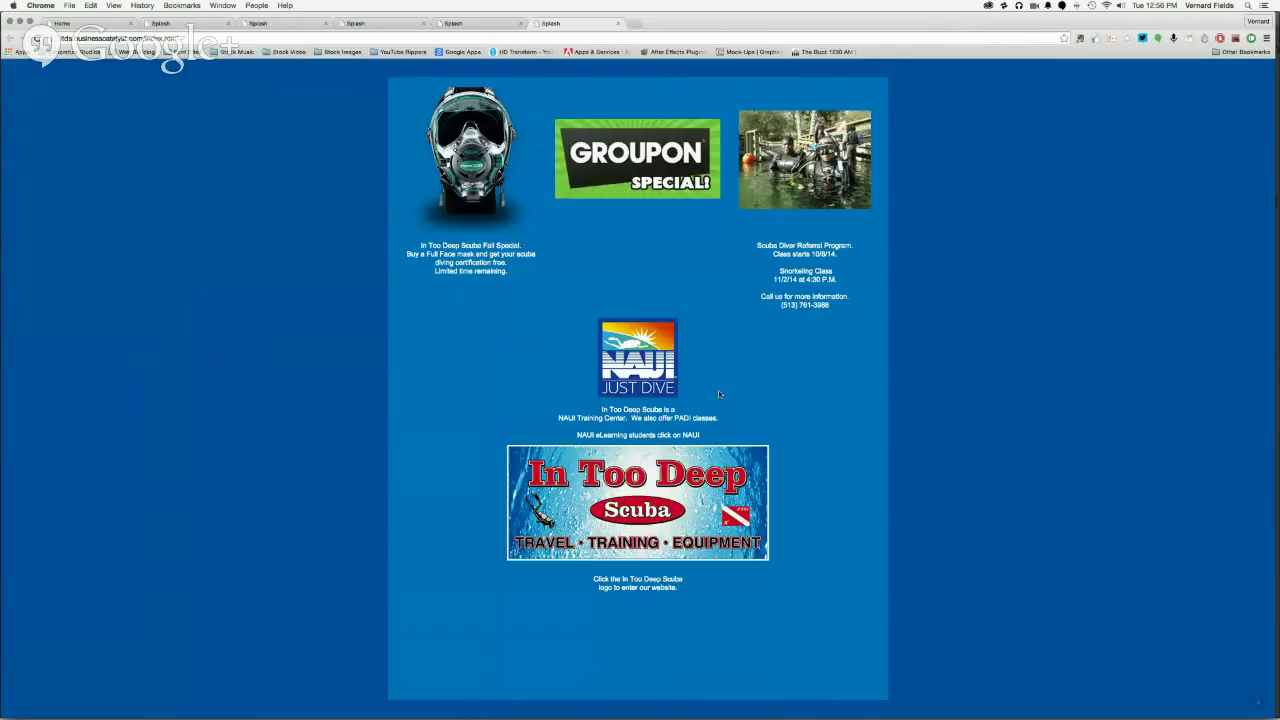
pyautogui.press('super+Tab')
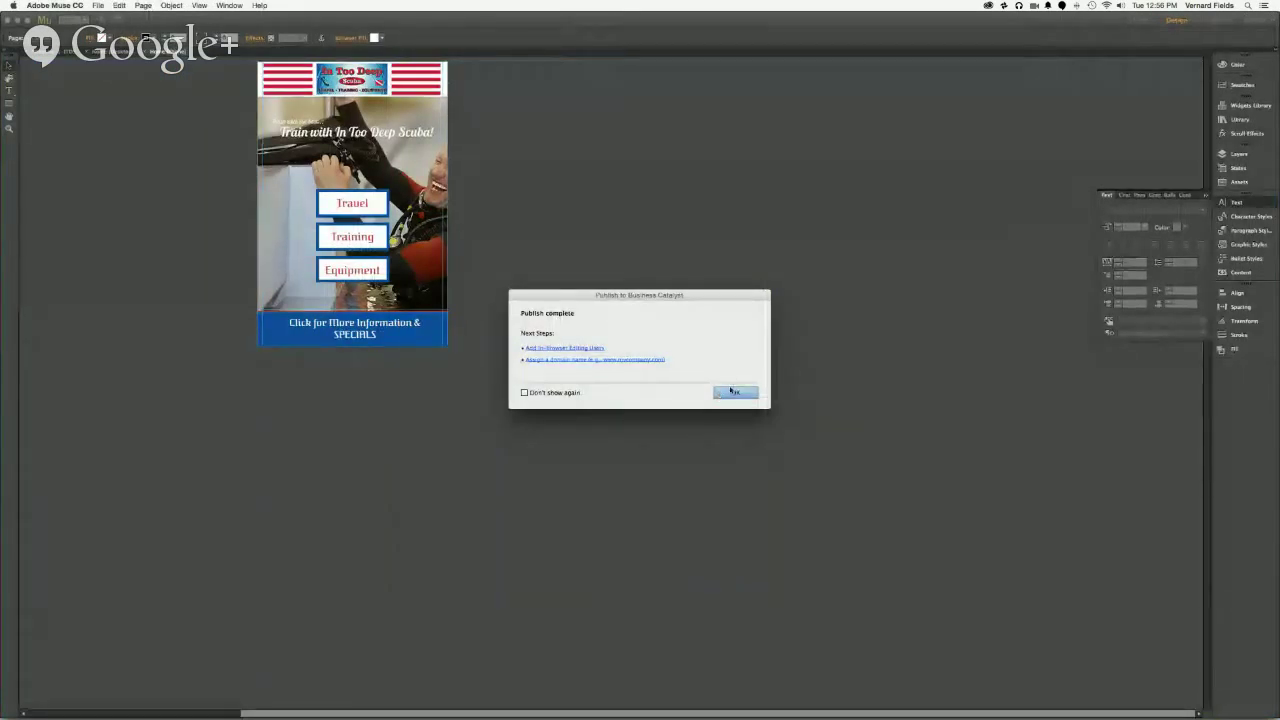
pyautogui.click(735, 392)
# Step: Return to the phone site plan and apply the A-Master to the Home page
pyautogui.click(426, 337)
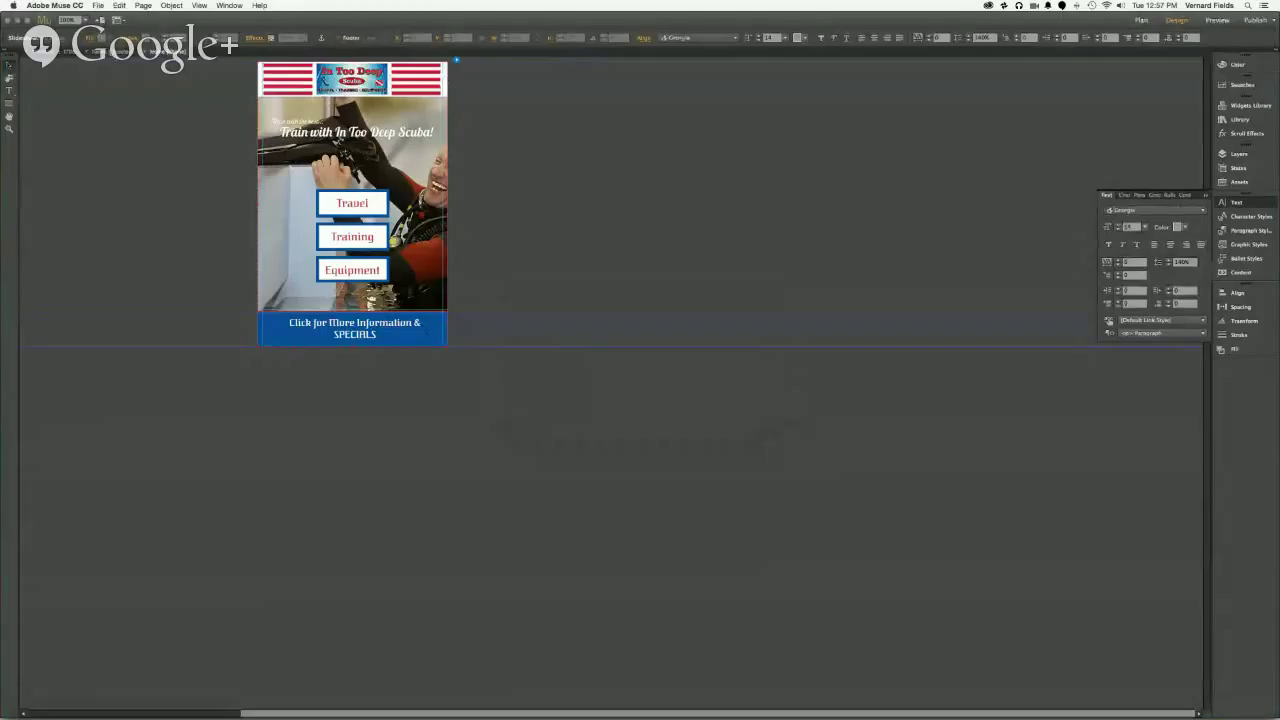
pyautogui.press('super+m')
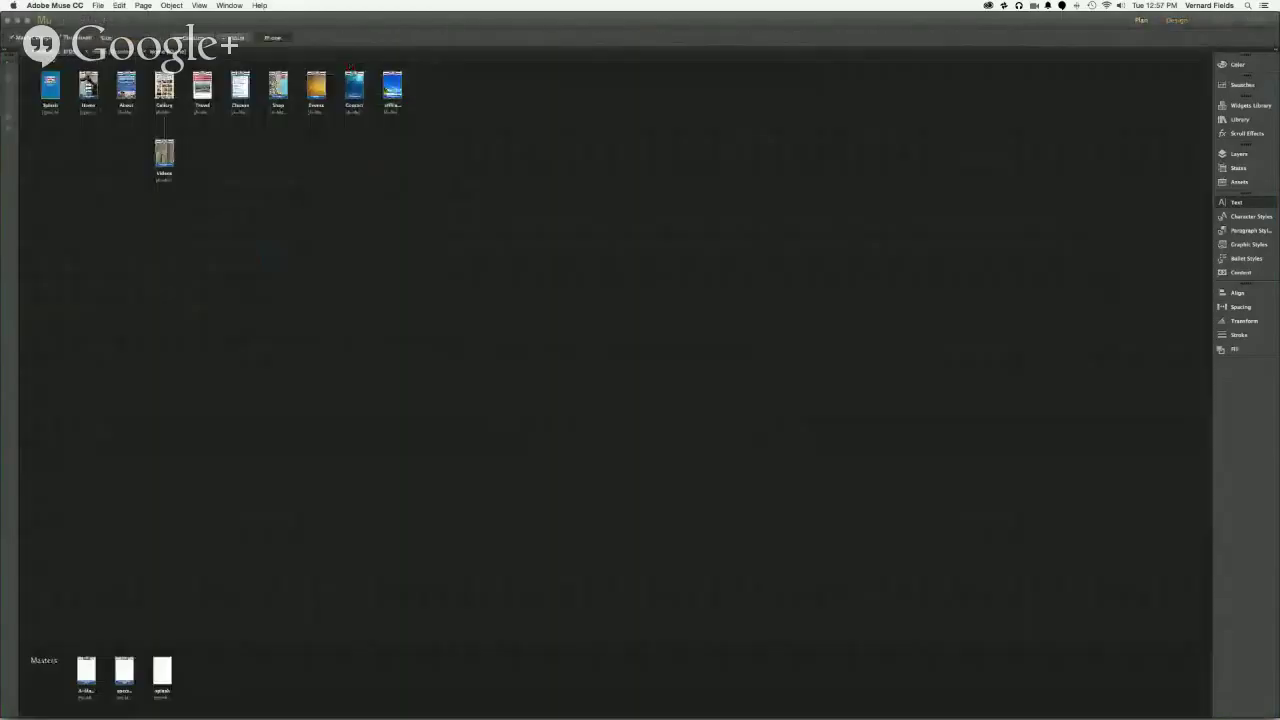
pyautogui.moveTo(115, 678)
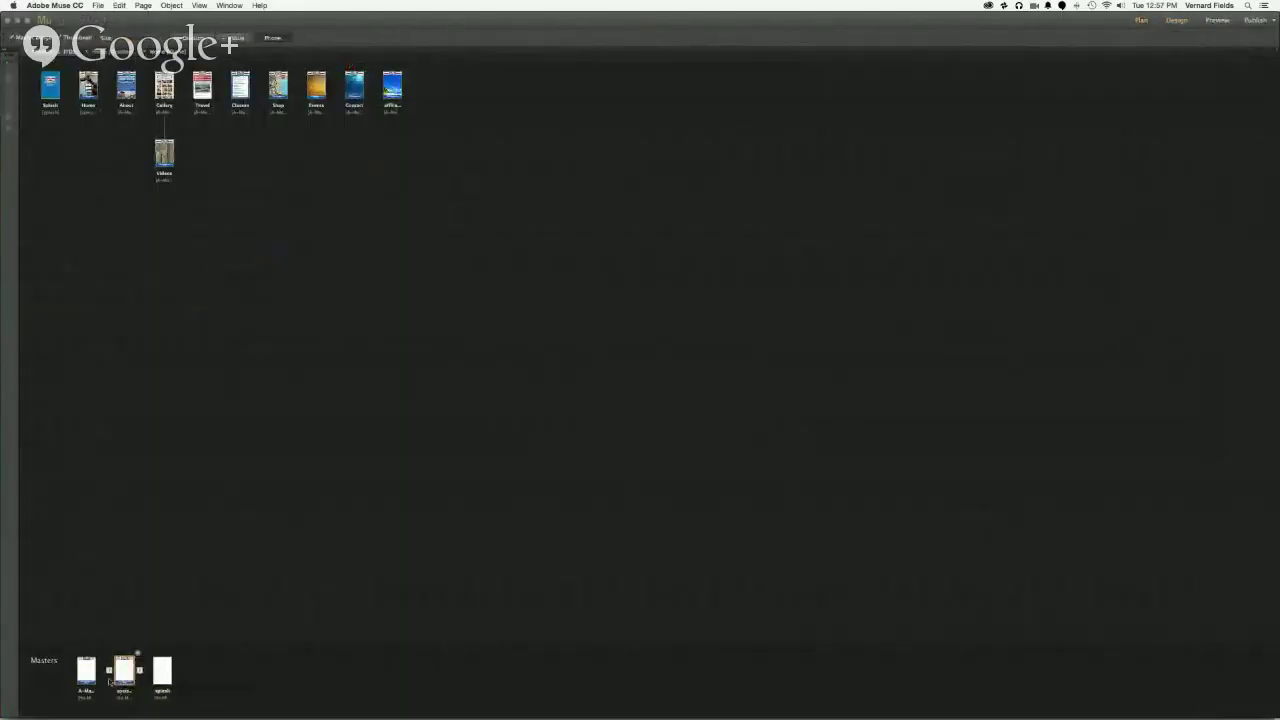
pyautogui.moveTo(86, 670); pyautogui.dragTo(88, 90)
# Step: Publish the site to Business Catalyst with the Home page's changed master, accepting the asset warning
pyautogui.click(1255, 20)
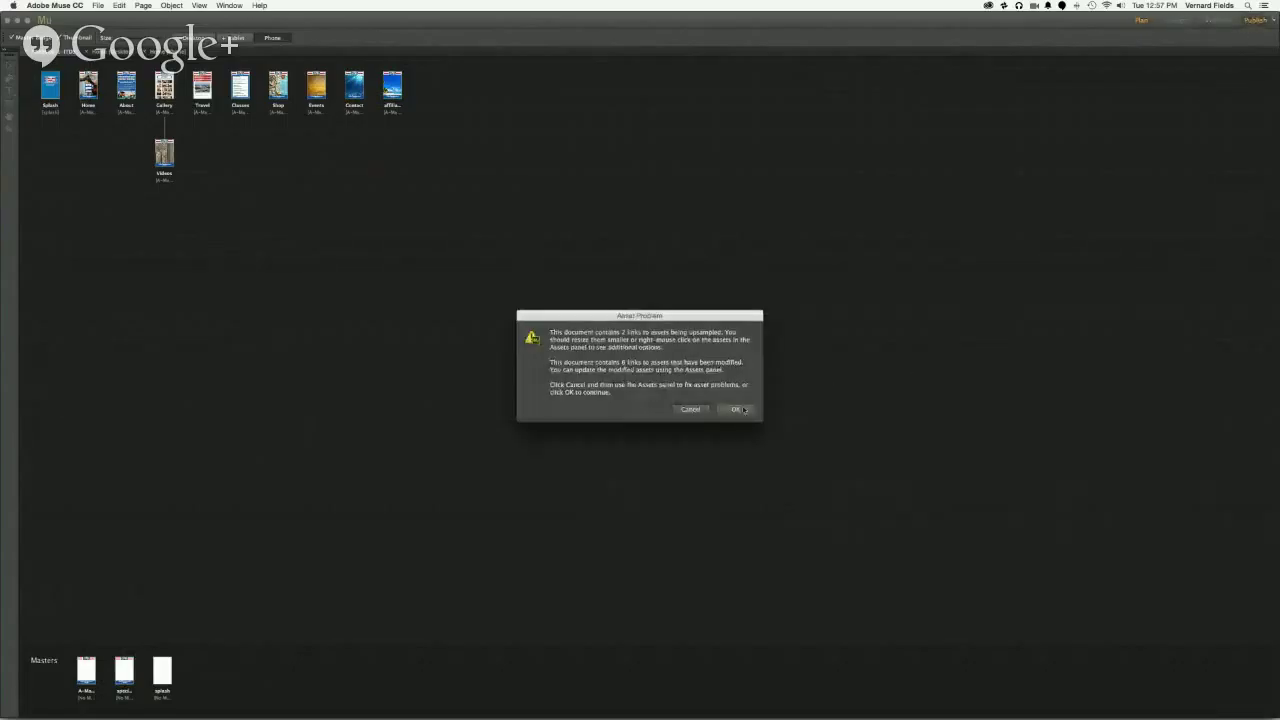
pyautogui.click(741, 410)
pyautogui.click(737, 392)
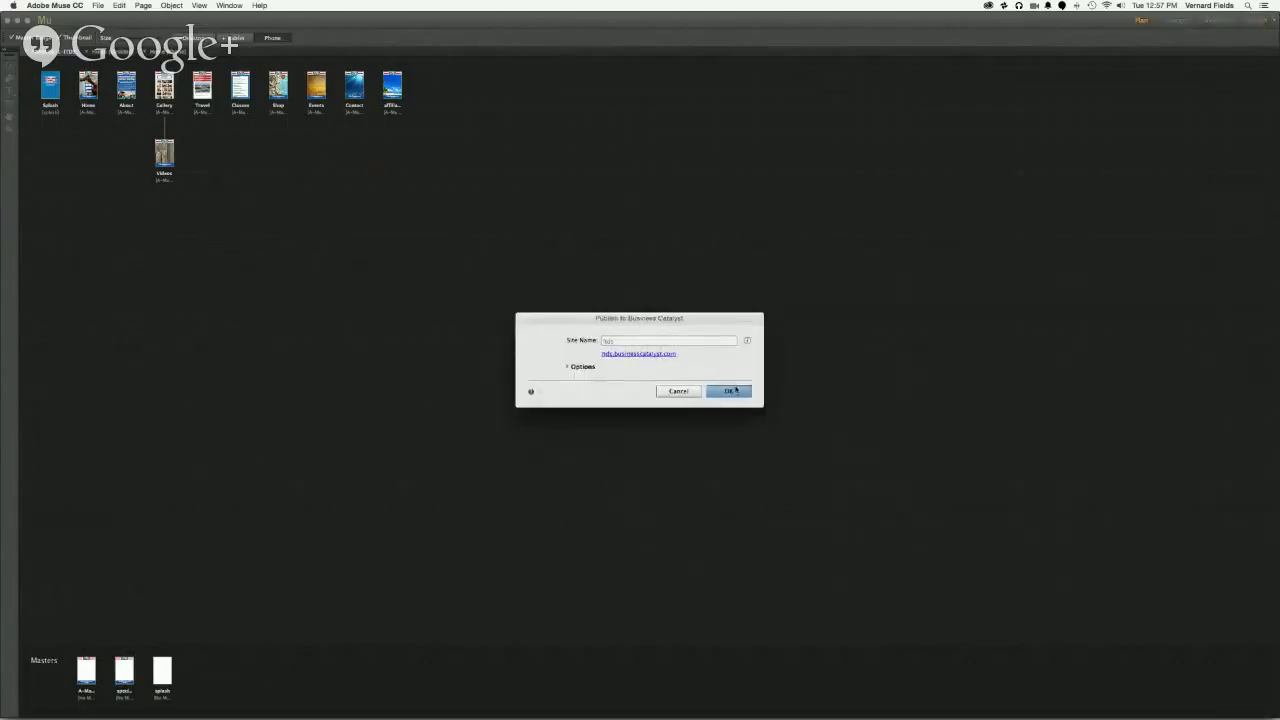
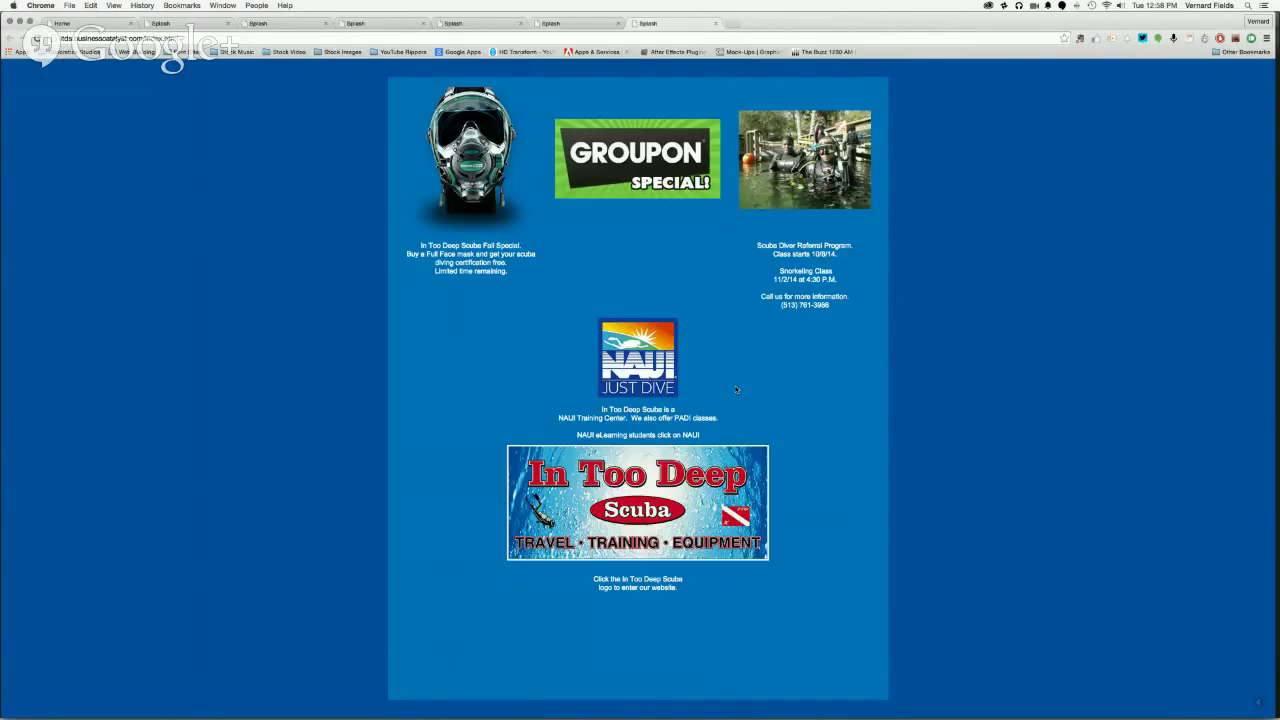
# Step: Close the leftover Splash browser tabs, switch back to Muse and dismiss the publish message
pyautogui.press('super+w')
pyautogui.press('super+w')
pyautogui.press('super+w')
pyautogui.press('super+w')
pyautogui.press('super+w')
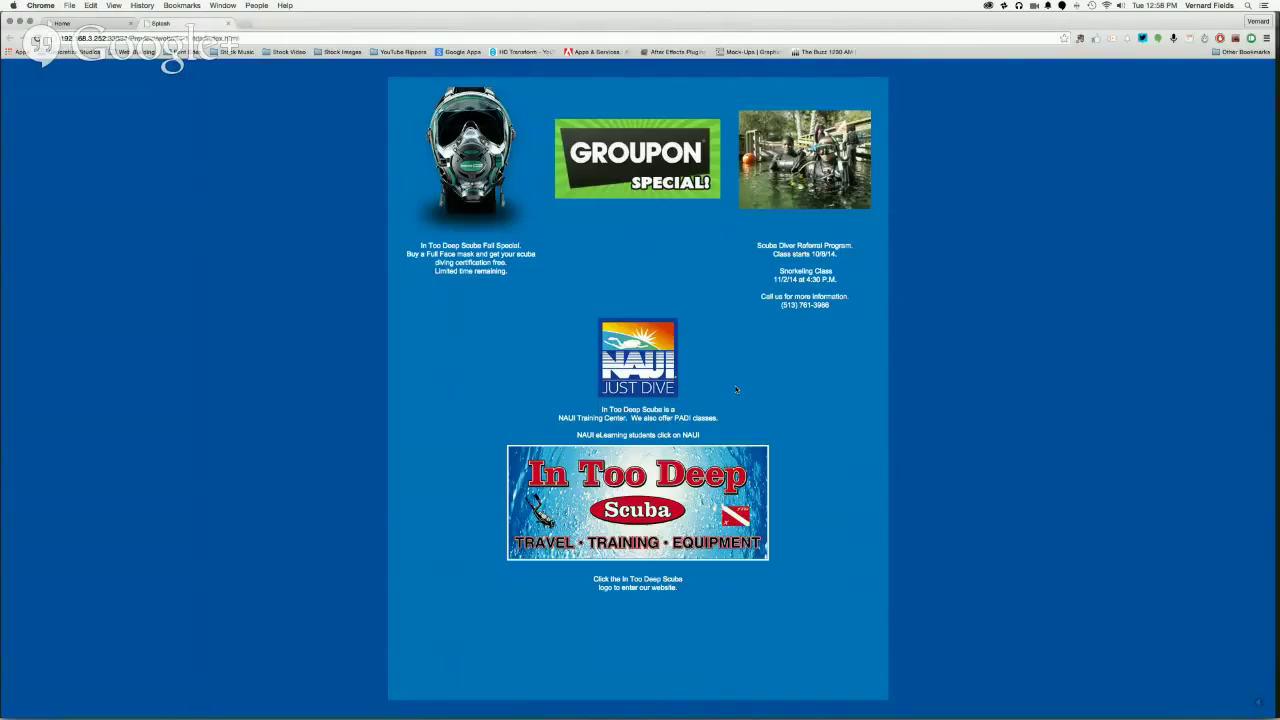
pyautogui.press('super+w')
pyautogui.press('super+Tab')
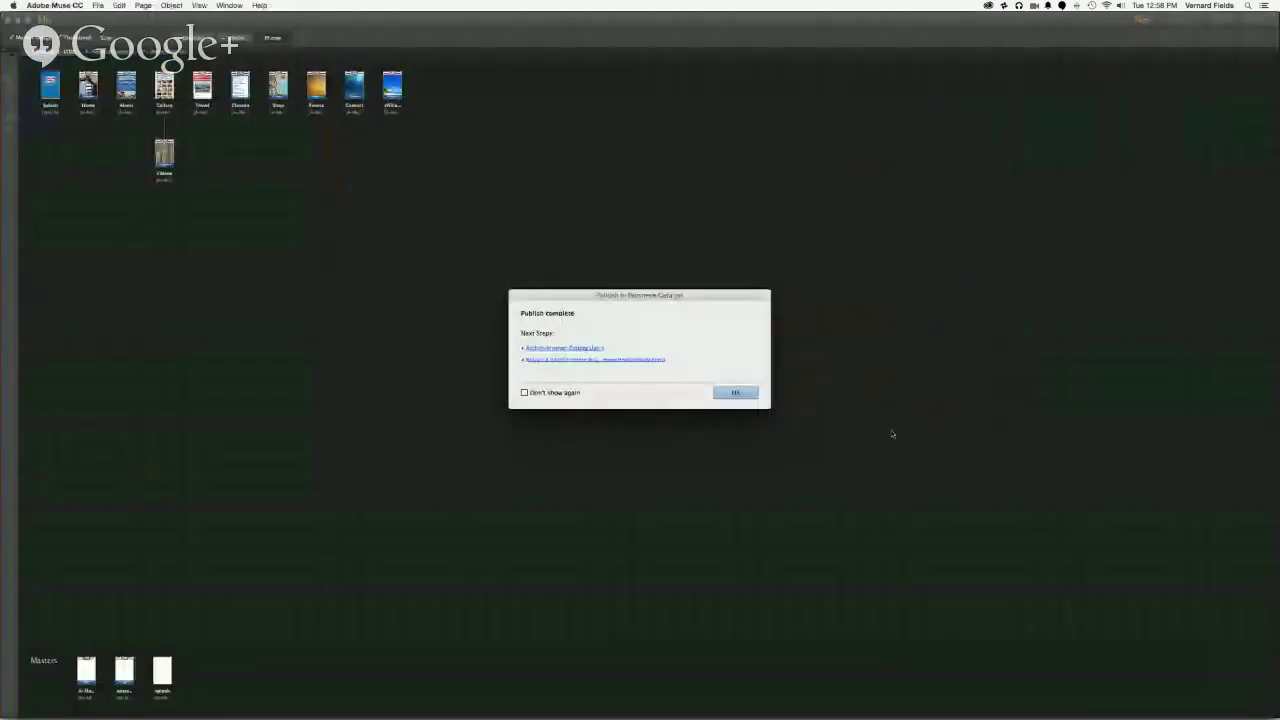
pyautogui.click(738, 393)
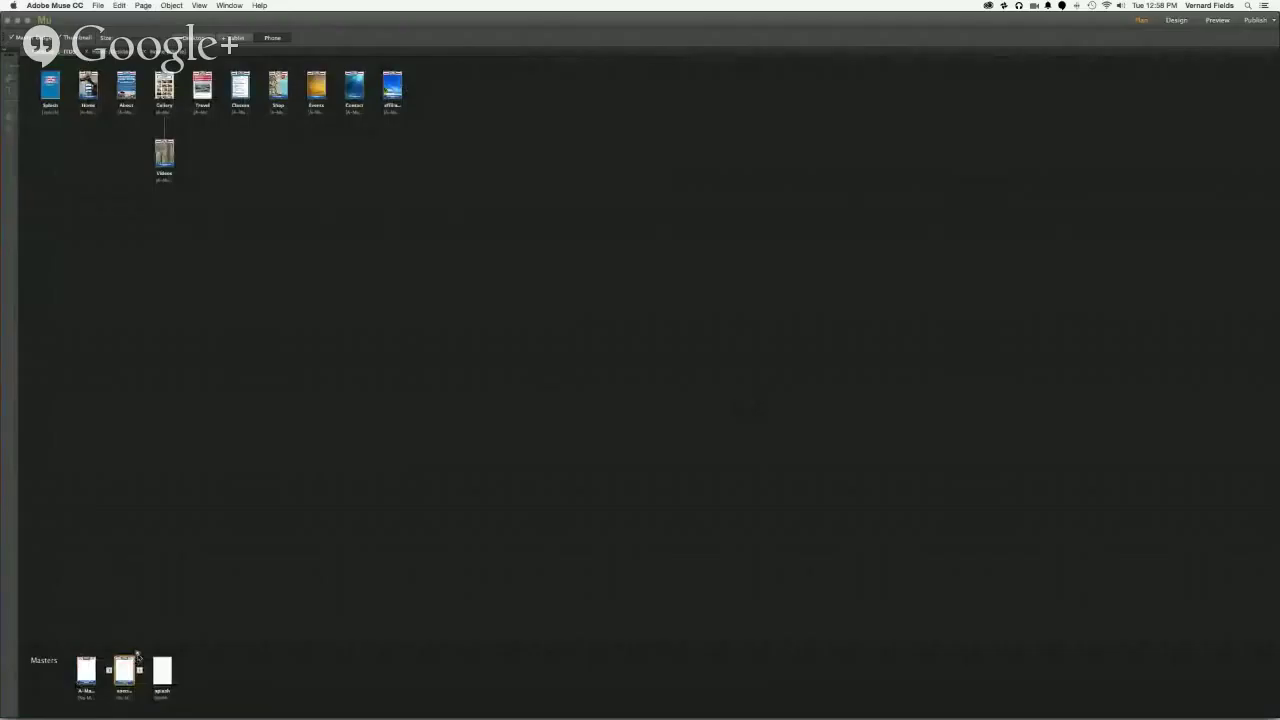
# Step: Delete the special footer master page from the phone site plan
pyautogui.press('Delete')
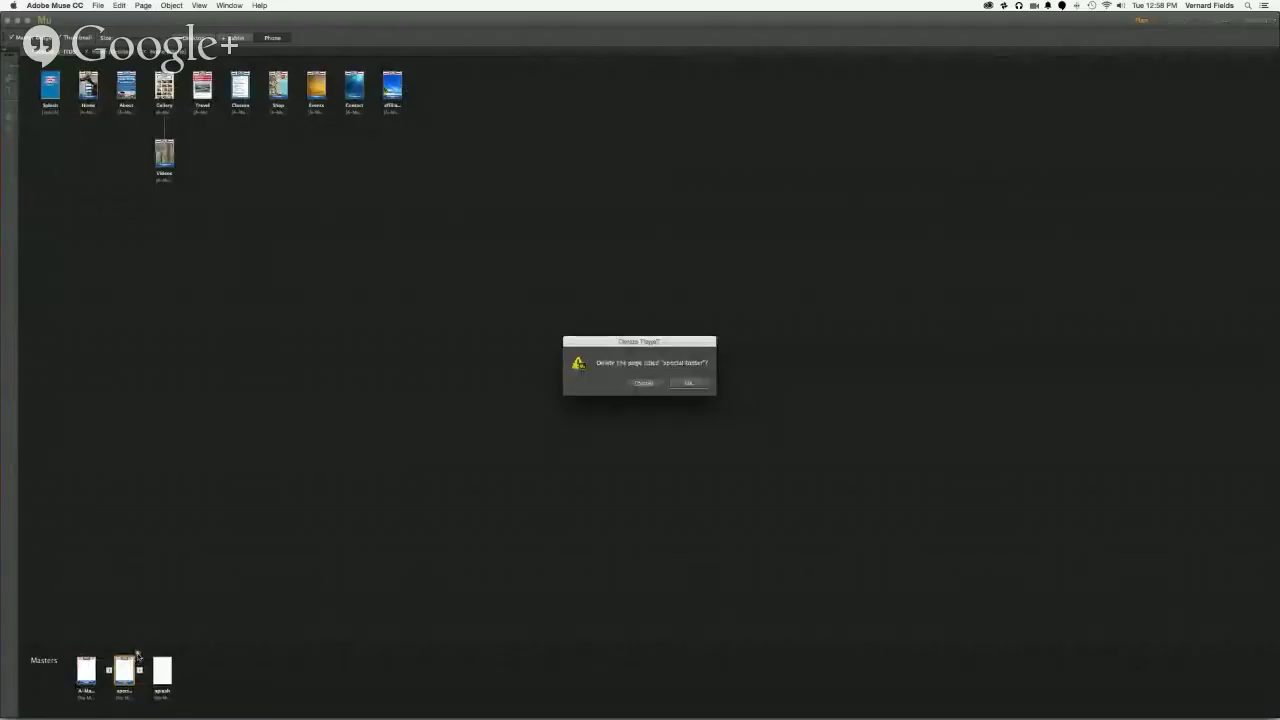
pyautogui.click(679, 385)
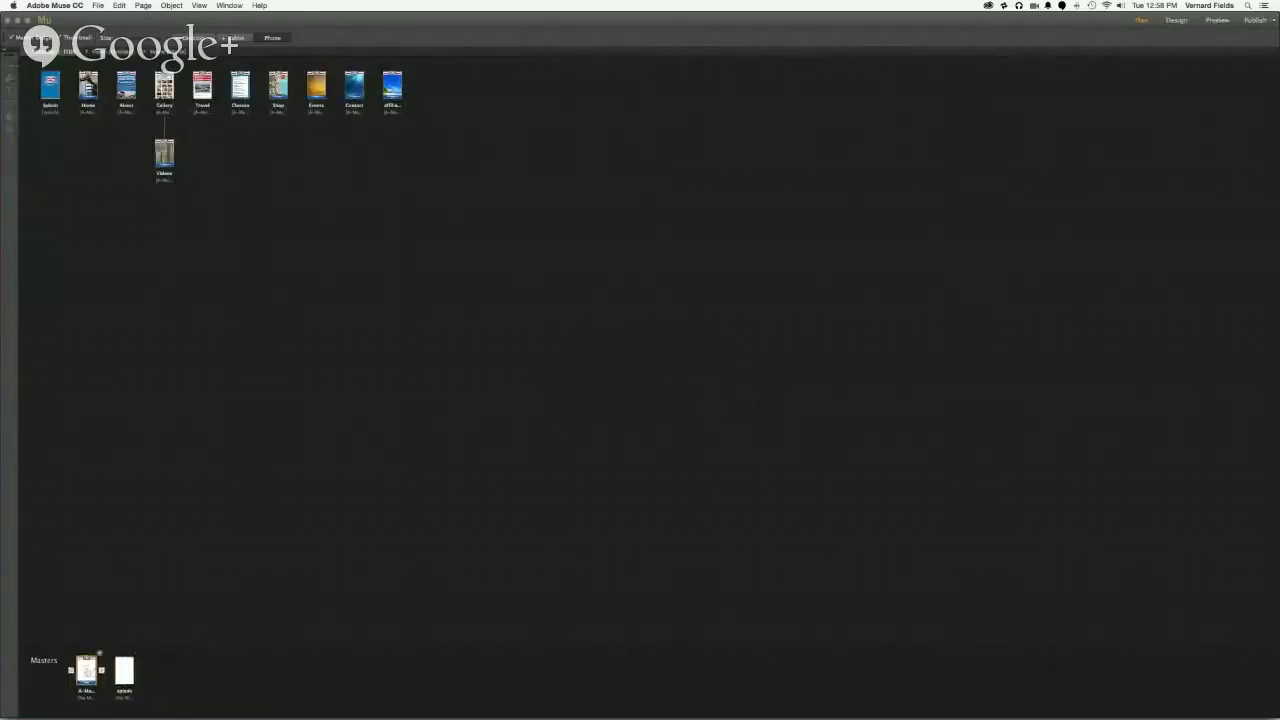
# Step: Open the phone A-Master and examine the header and footer accordions and their layer
pyautogui.doubleClick(86, 671)
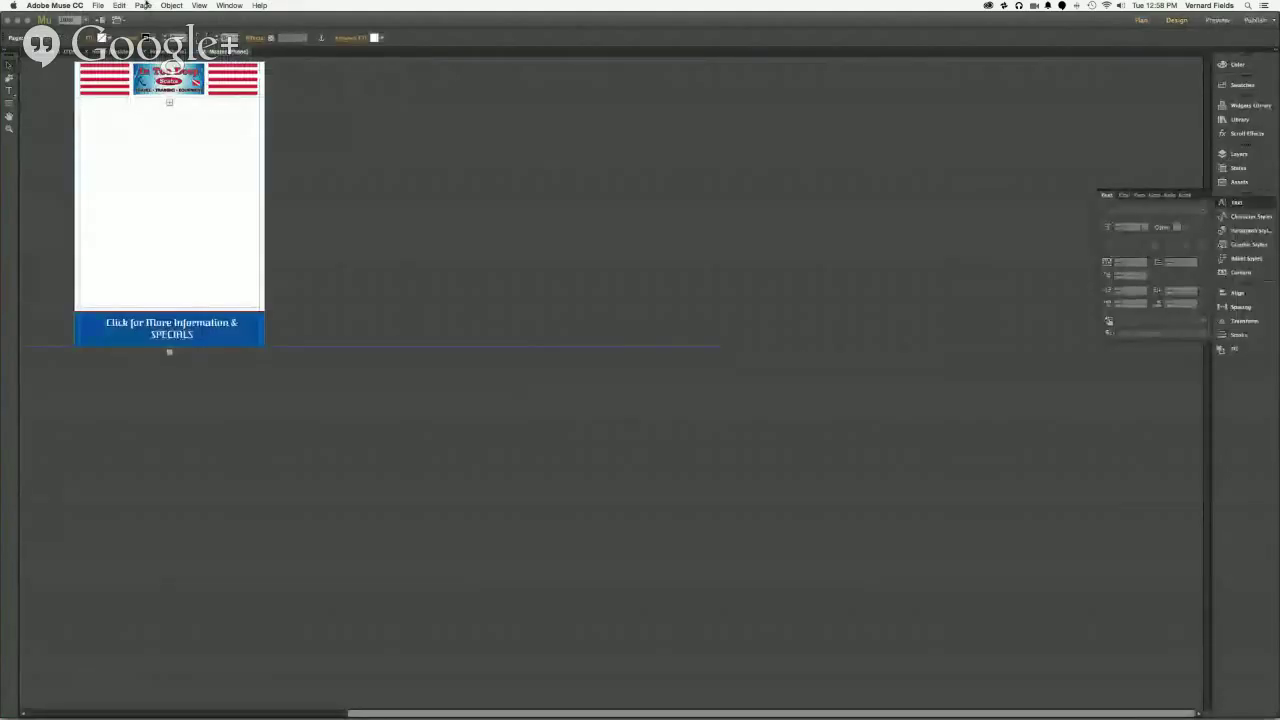
pyautogui.click(166, 344)
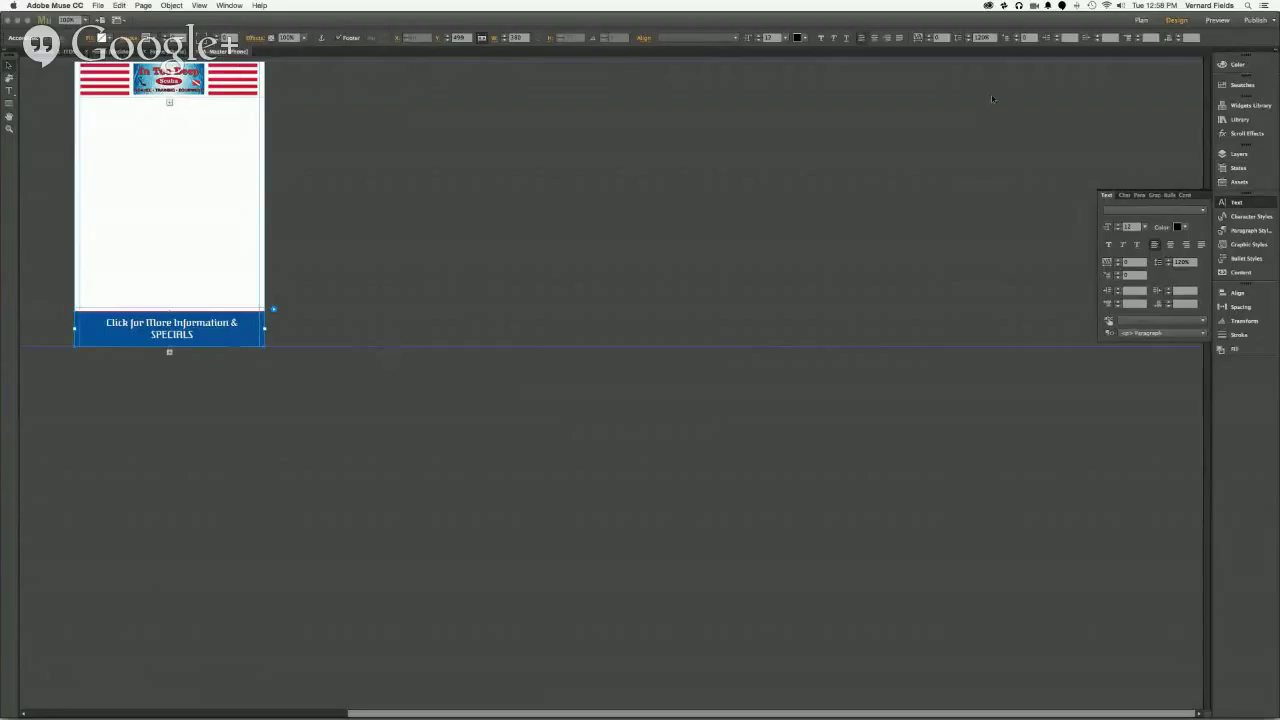
pyautogui.click(1255, 120)
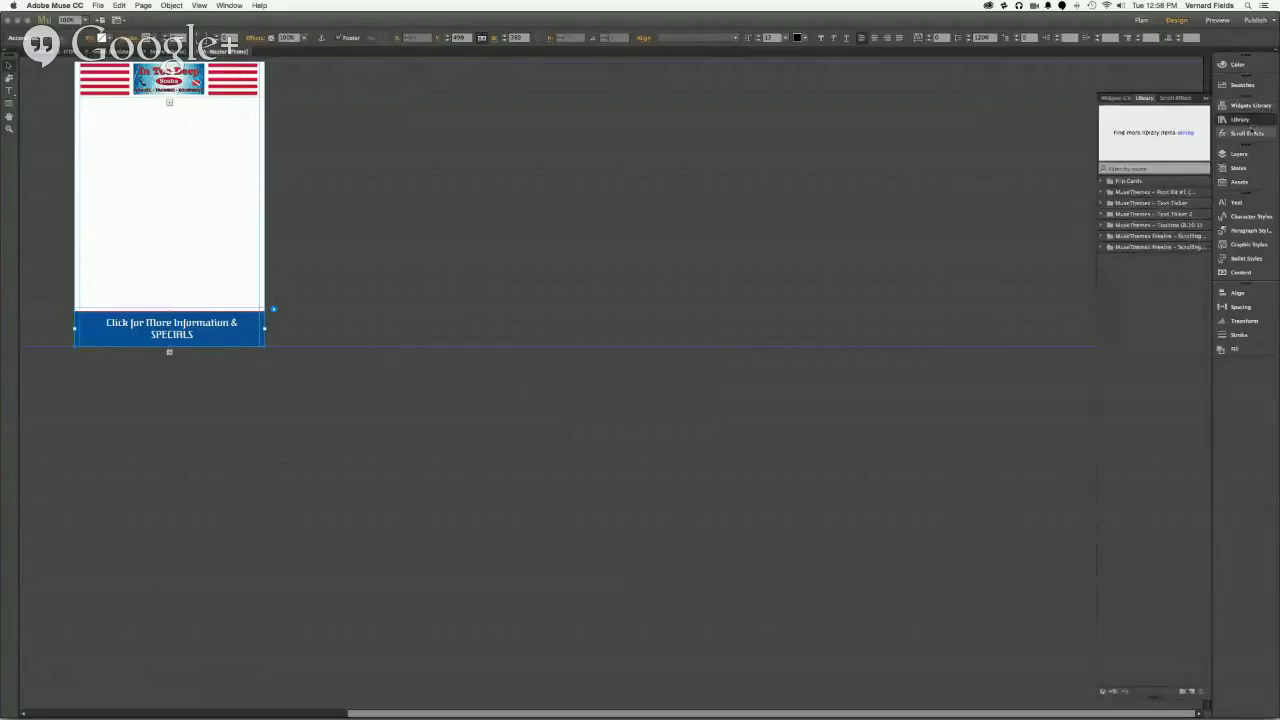
pyautogui.click(1247, 154)
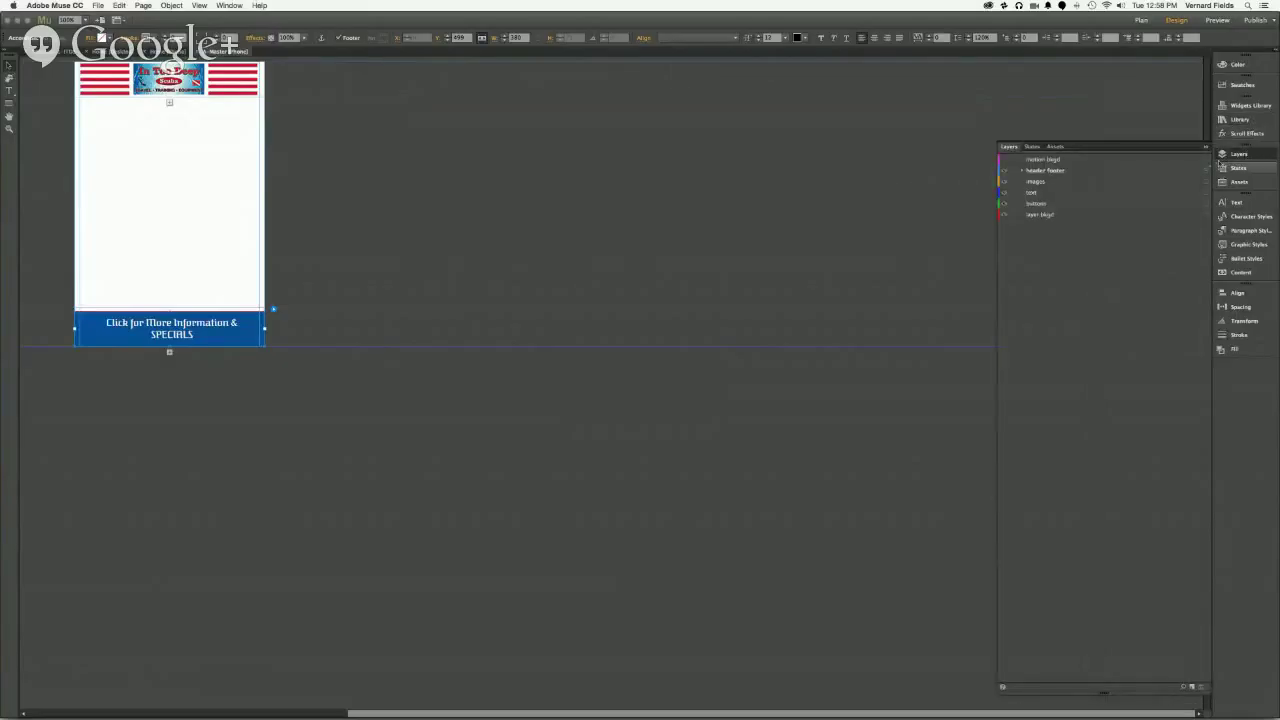
pyautogui.click(237, 83)
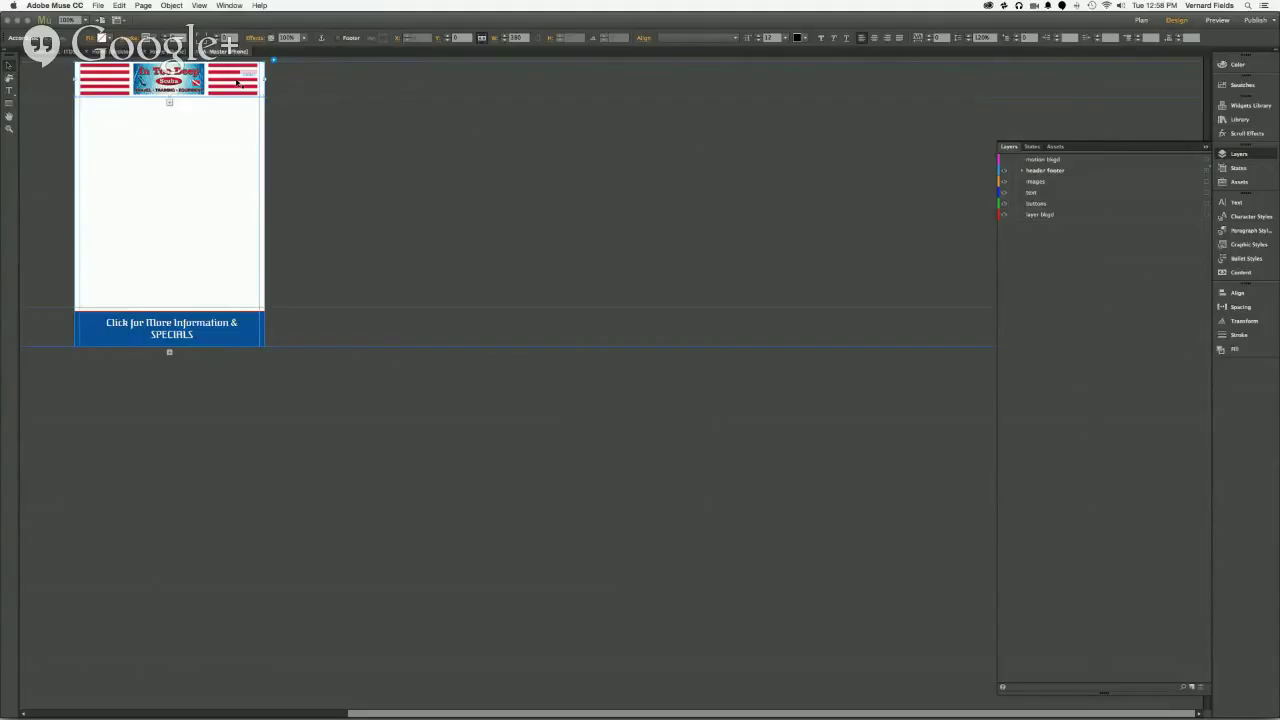
pyautogui.click(245, 322)
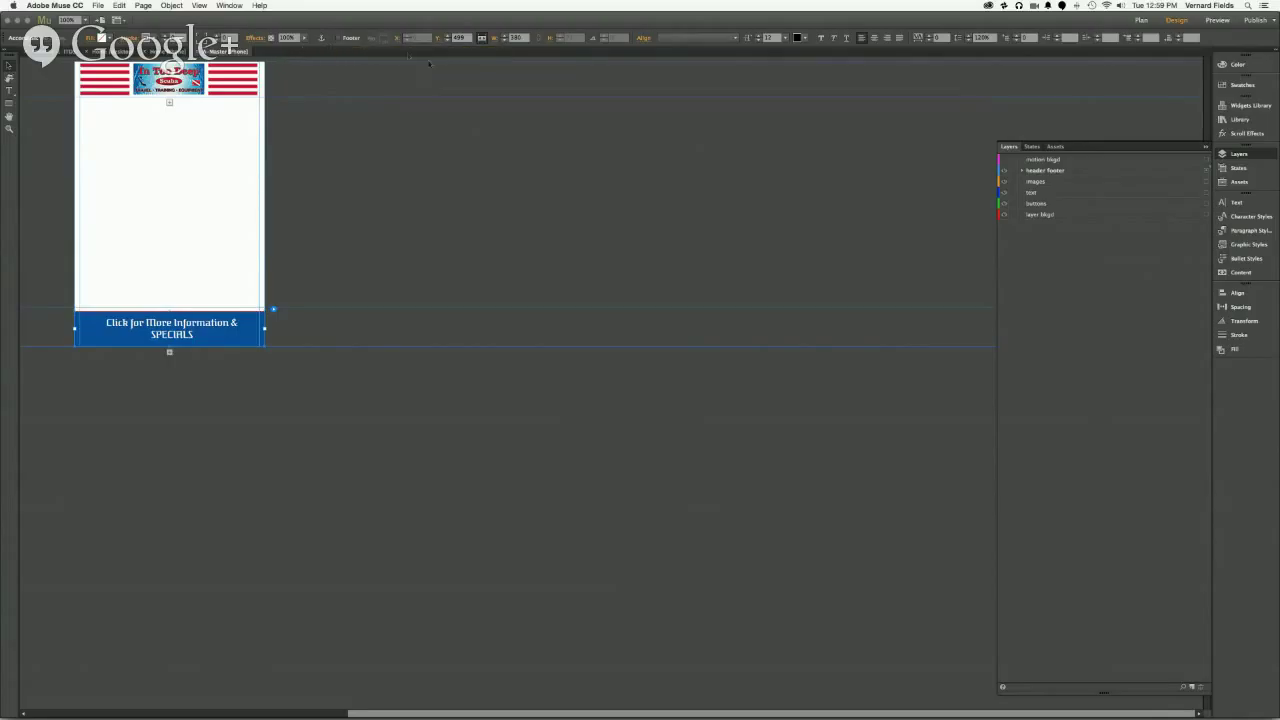
# Step: Examine the footer accordion on the phone A-Master and how the footer sits on the Home page
pyautogui.click(255, 340)
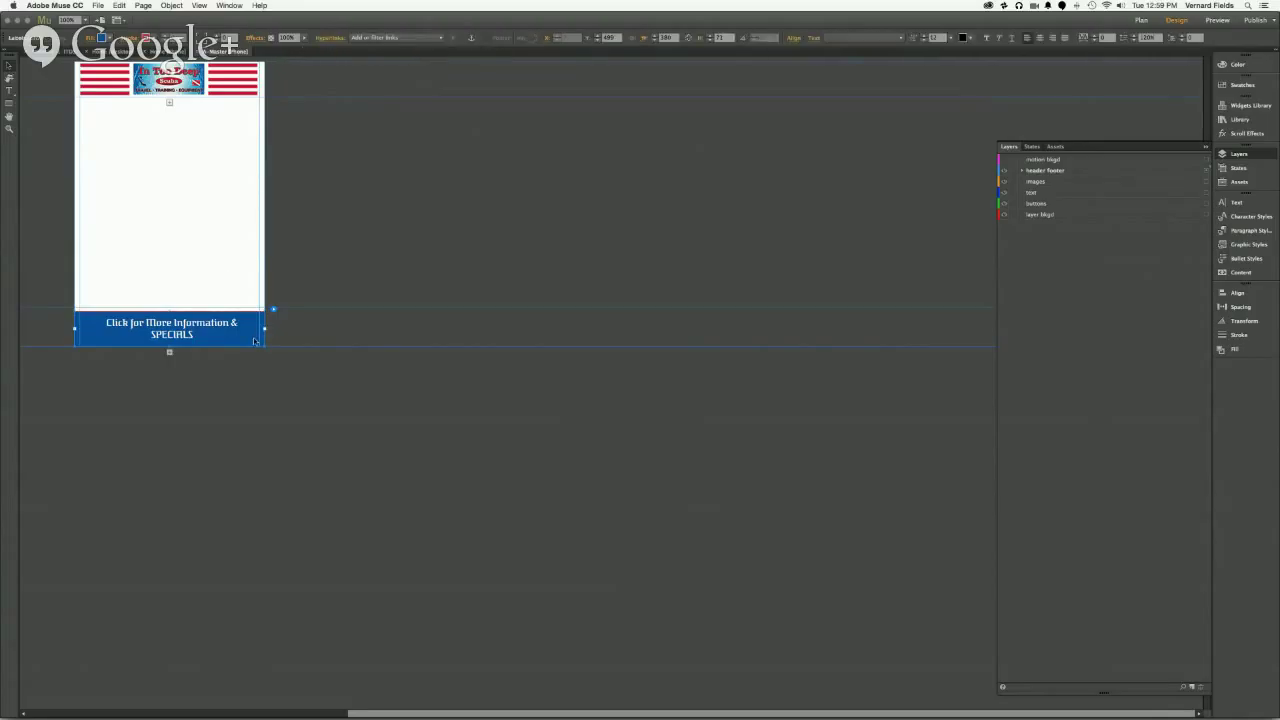
pyautogui.click(255, 341)
pyautogui.click(396, 280)
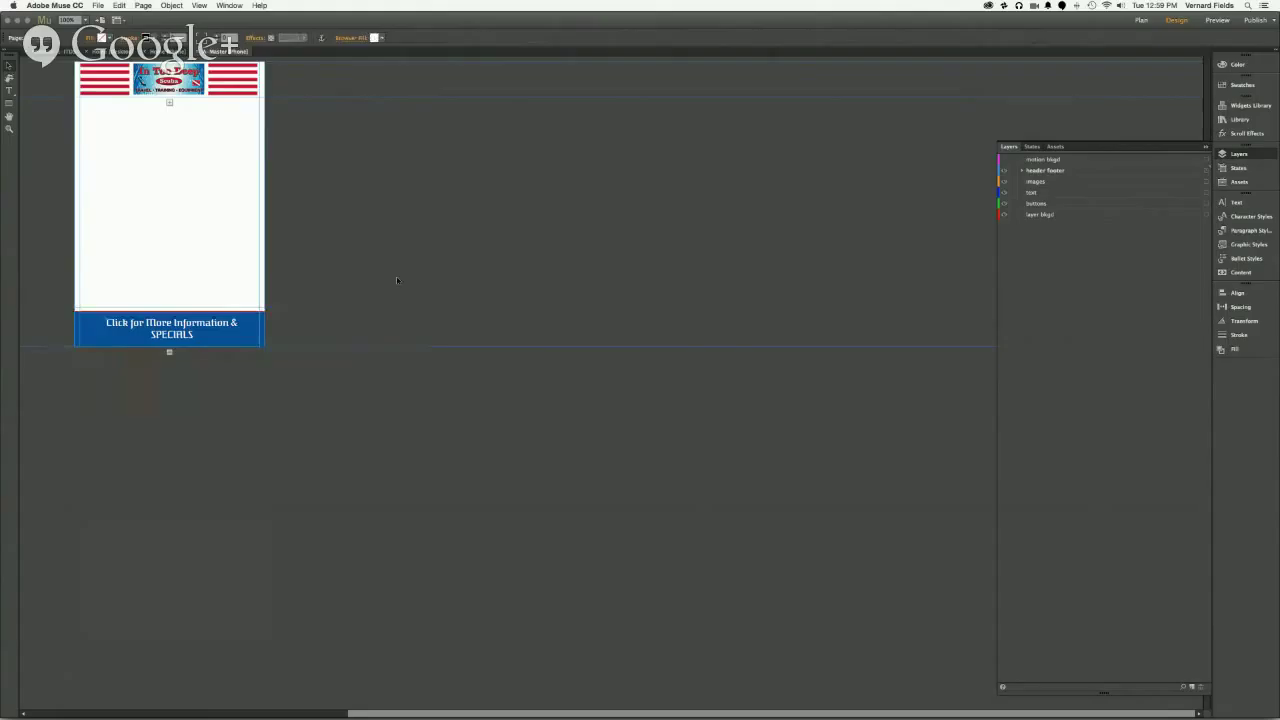
pyautogui.click(237, 343)
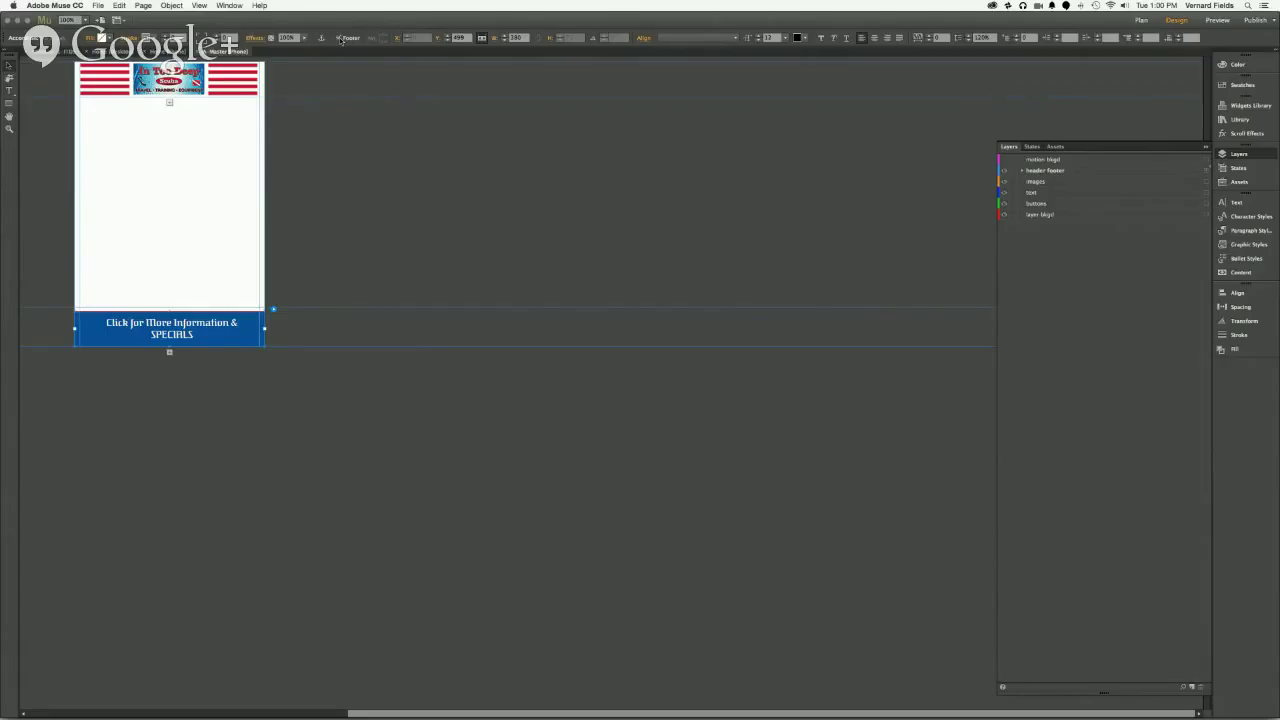
pyautogui.click(166, 350)
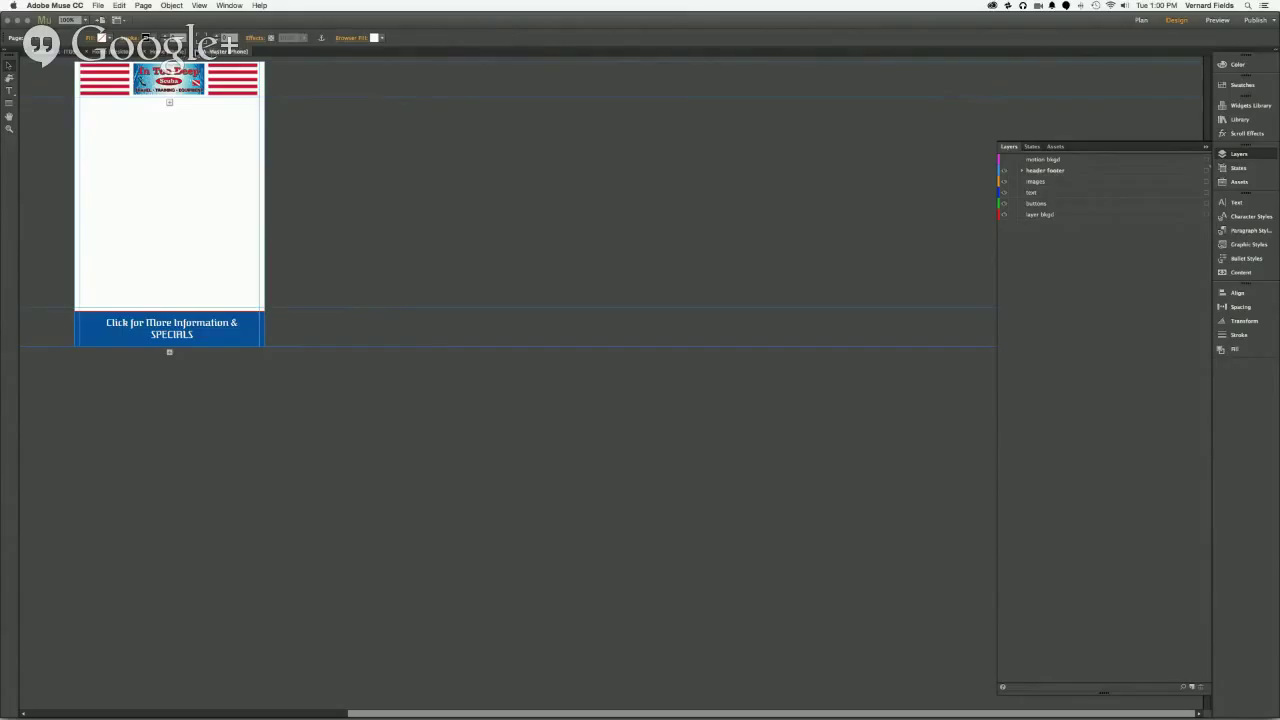
pyautogui.hotkey('ctrl', 'Tab')
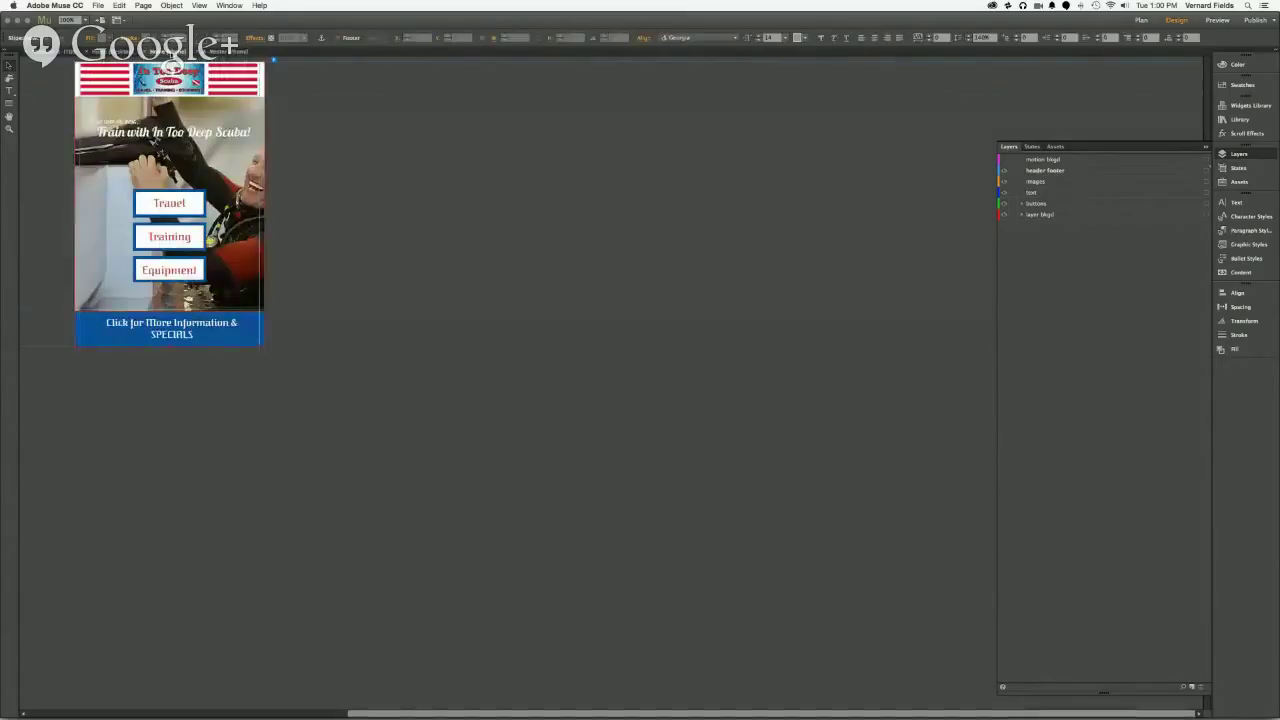
pyautogui.click(255, 336)
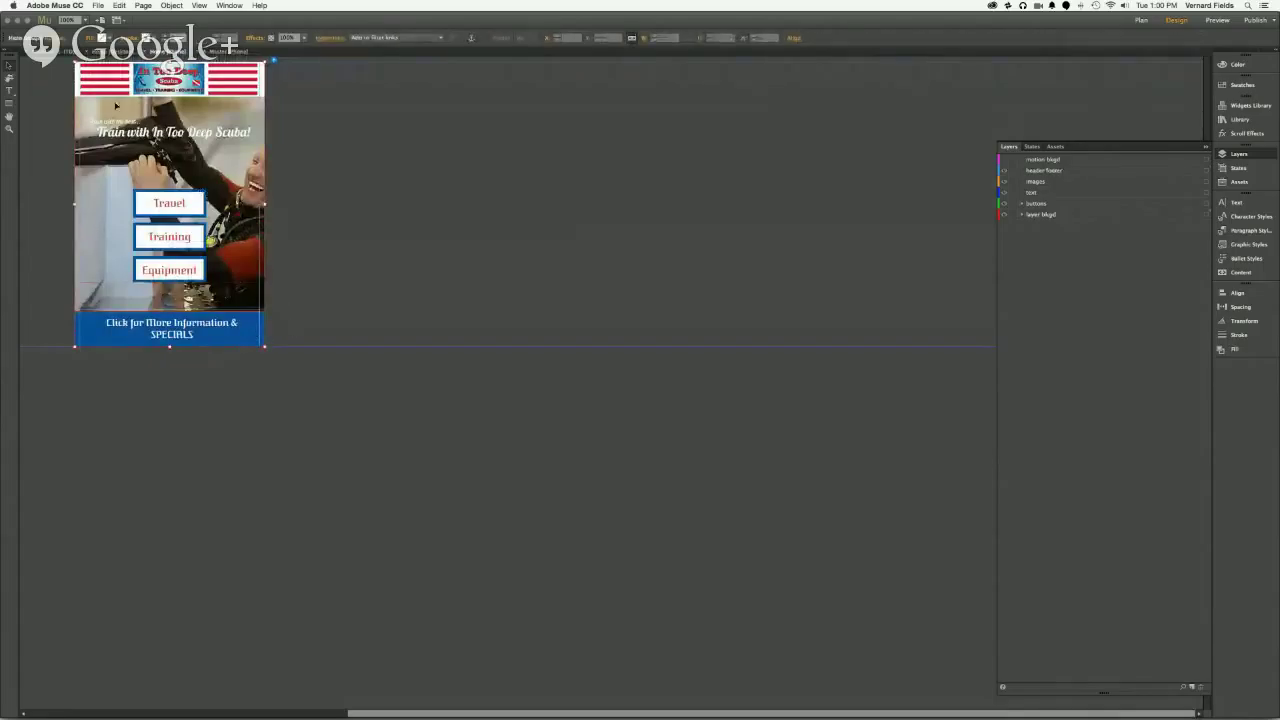
pyautogui.click(104, 50)
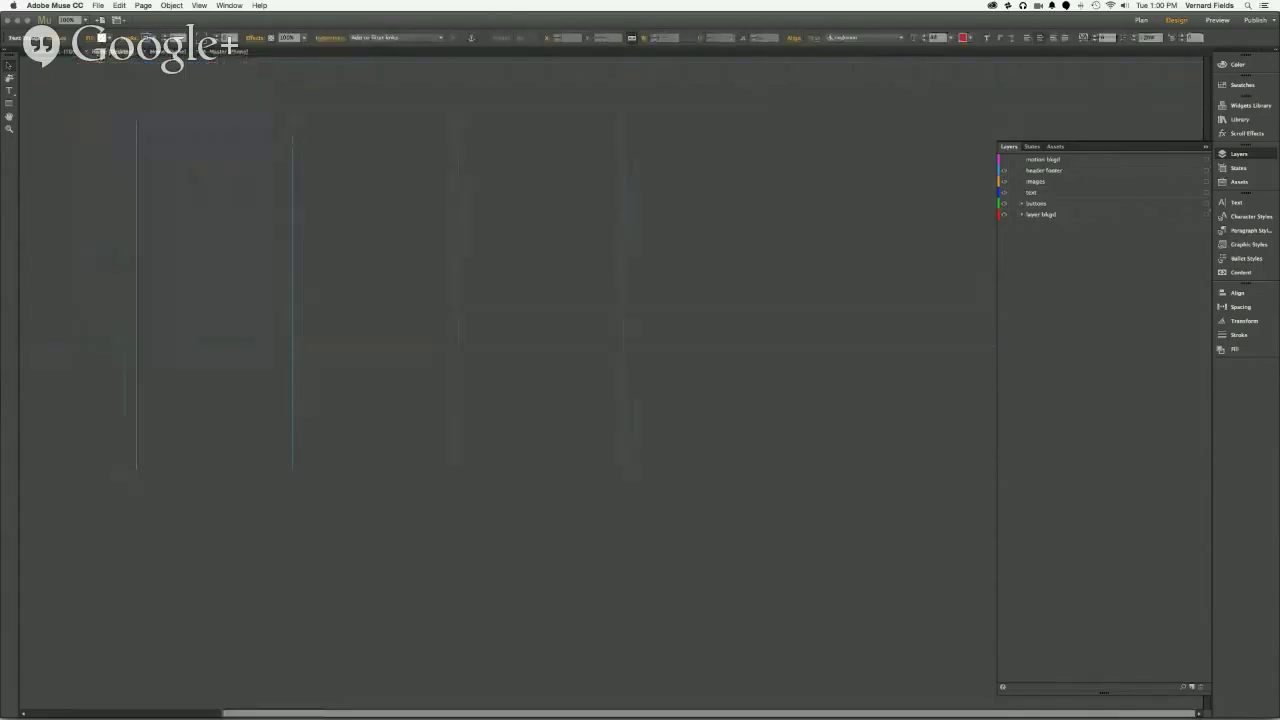
# Step: Open the phone Classes page from the site plan and set its minimum height to 900 in Page Properties
pyautogui.click(63, 52)
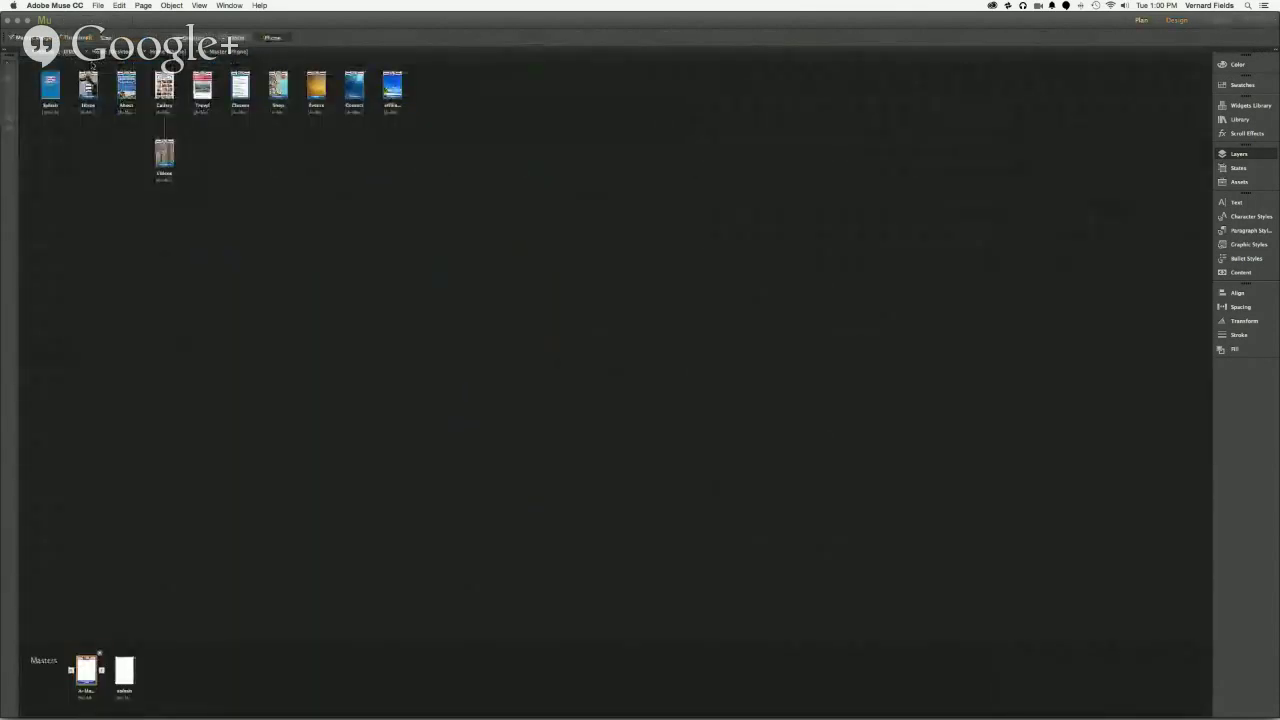
pyautogui.moveTo(128, 95)
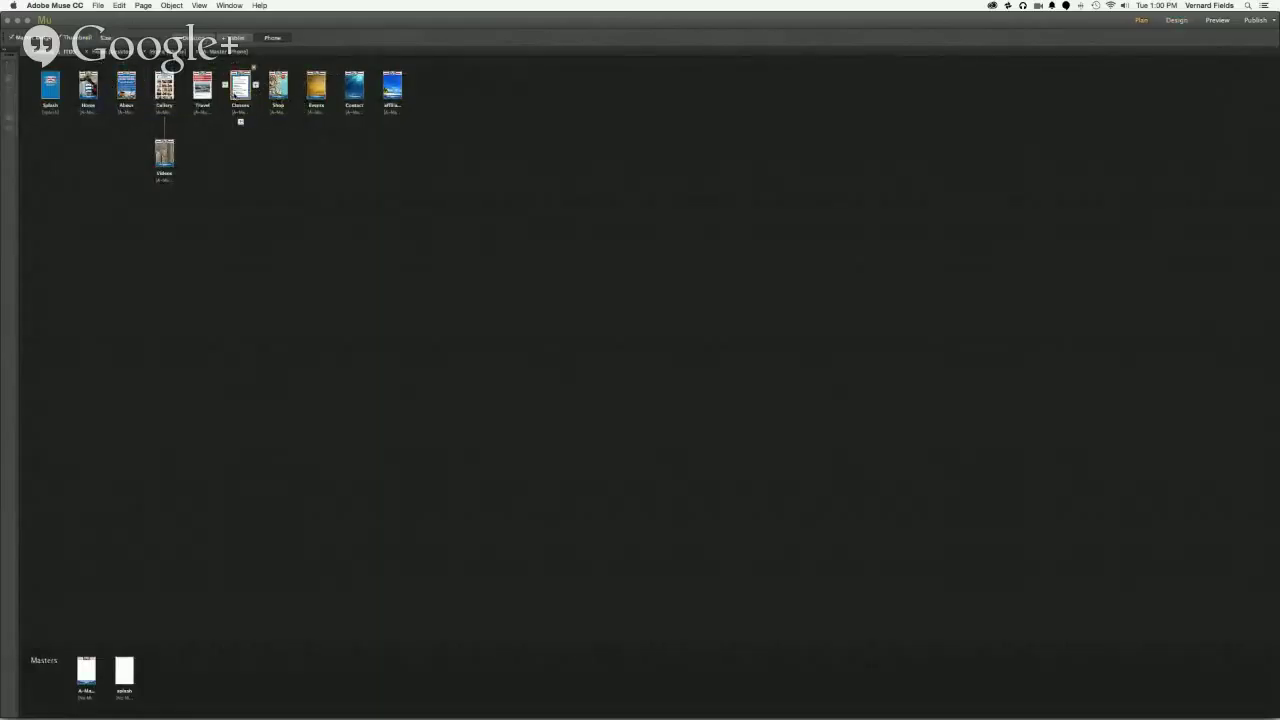
pyautogui.doubleClick(234, 96)
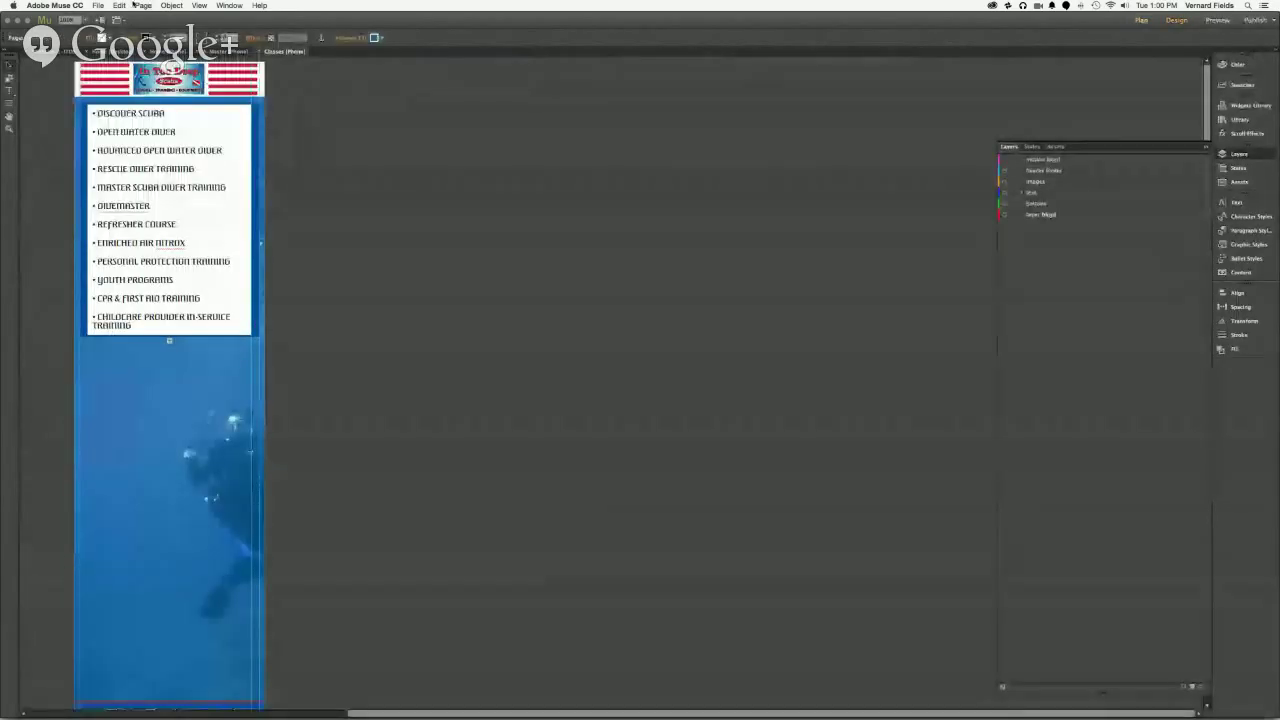
pyautogui.click(135, 5)
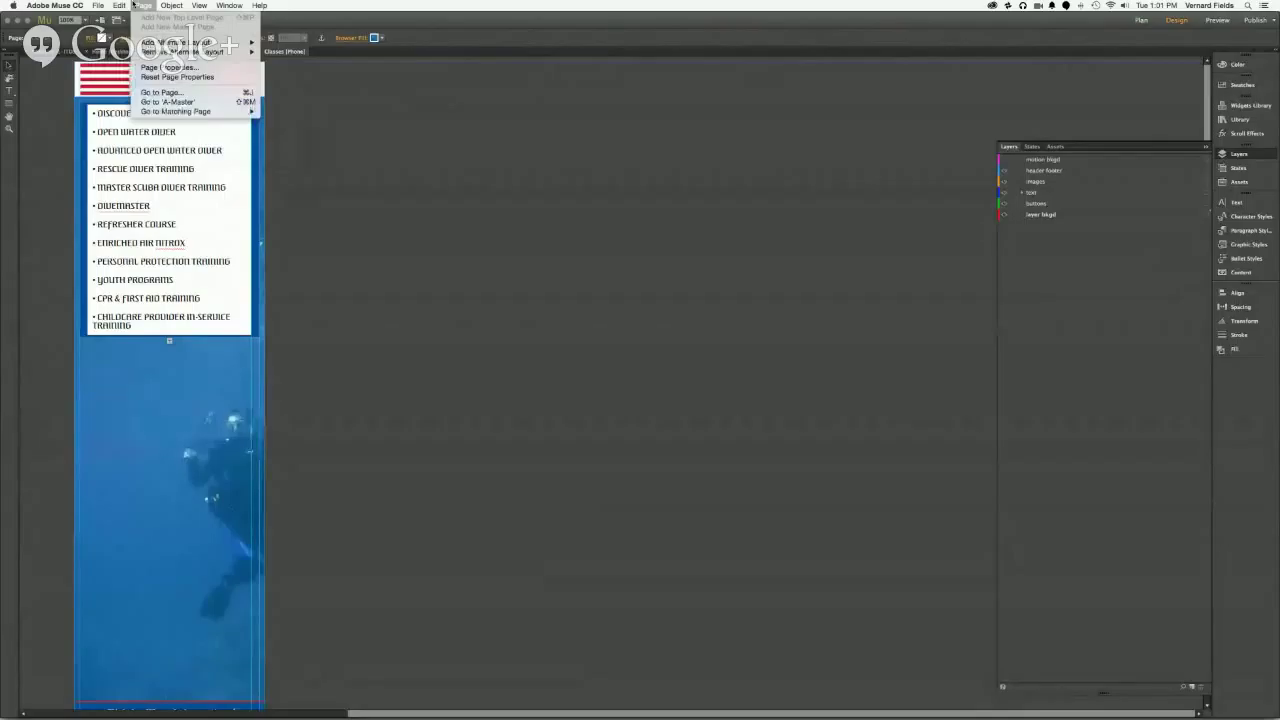
pyautogui.click(158, 67)
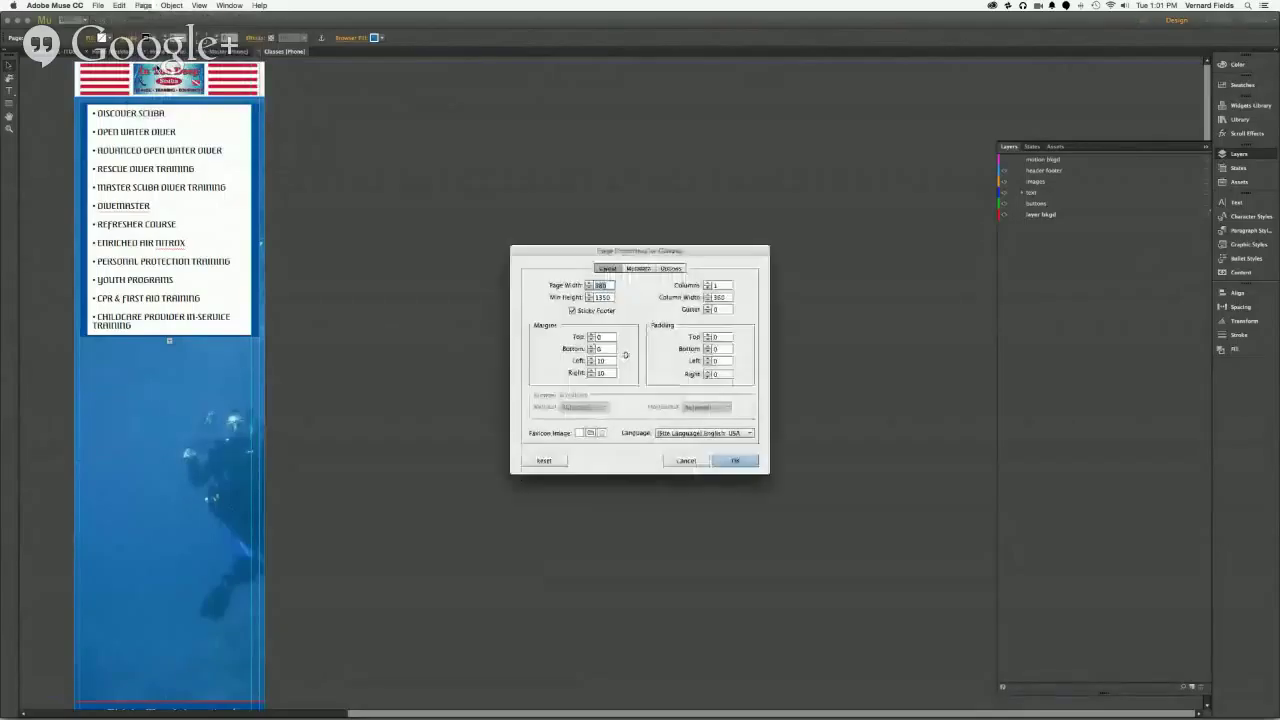
pyautogui.doubleClick(604, 297)
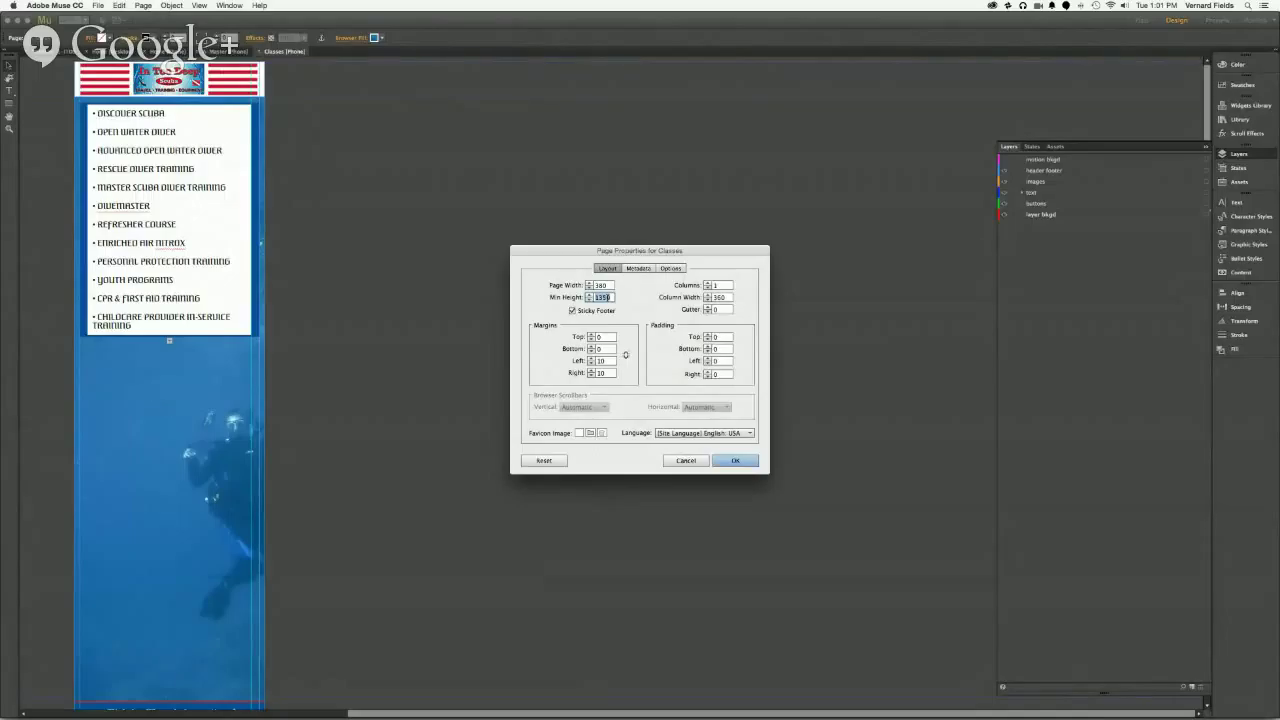
pyautogui.write('10')
pyautogui.press('BackSpace')
pyautogui.press('BackSpace')
pyautogui.write('900')
pyautogui.press('Return')
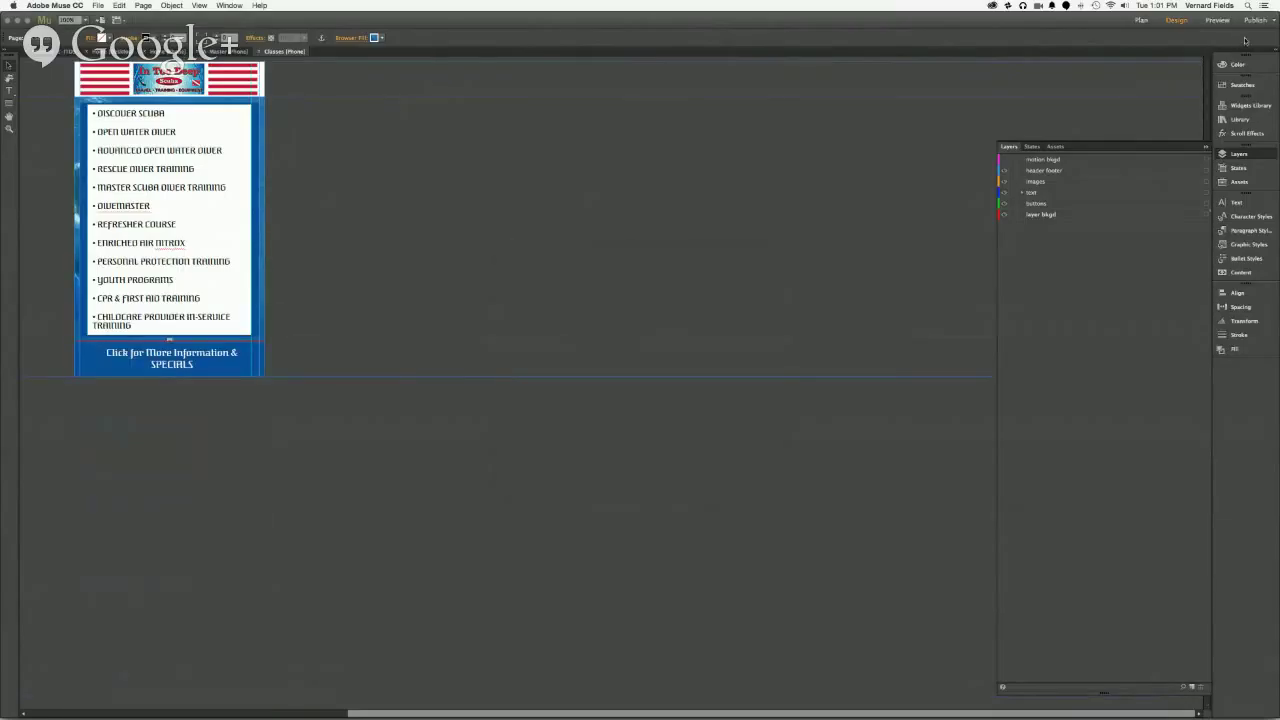
# Step: Publish the site to Business Catalyst, accepting the asset warning, and return to the phone A-Master
pyautogui.click(1255, 20)
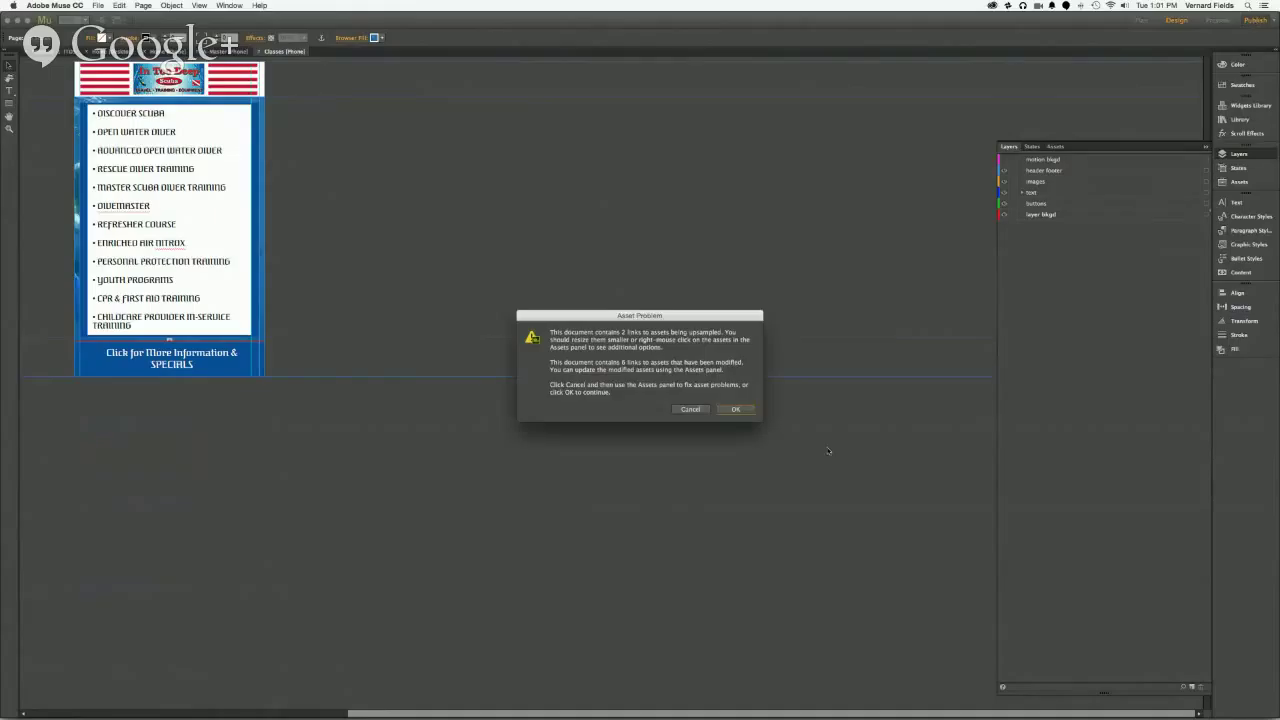
pyautogui.click(748, 409)
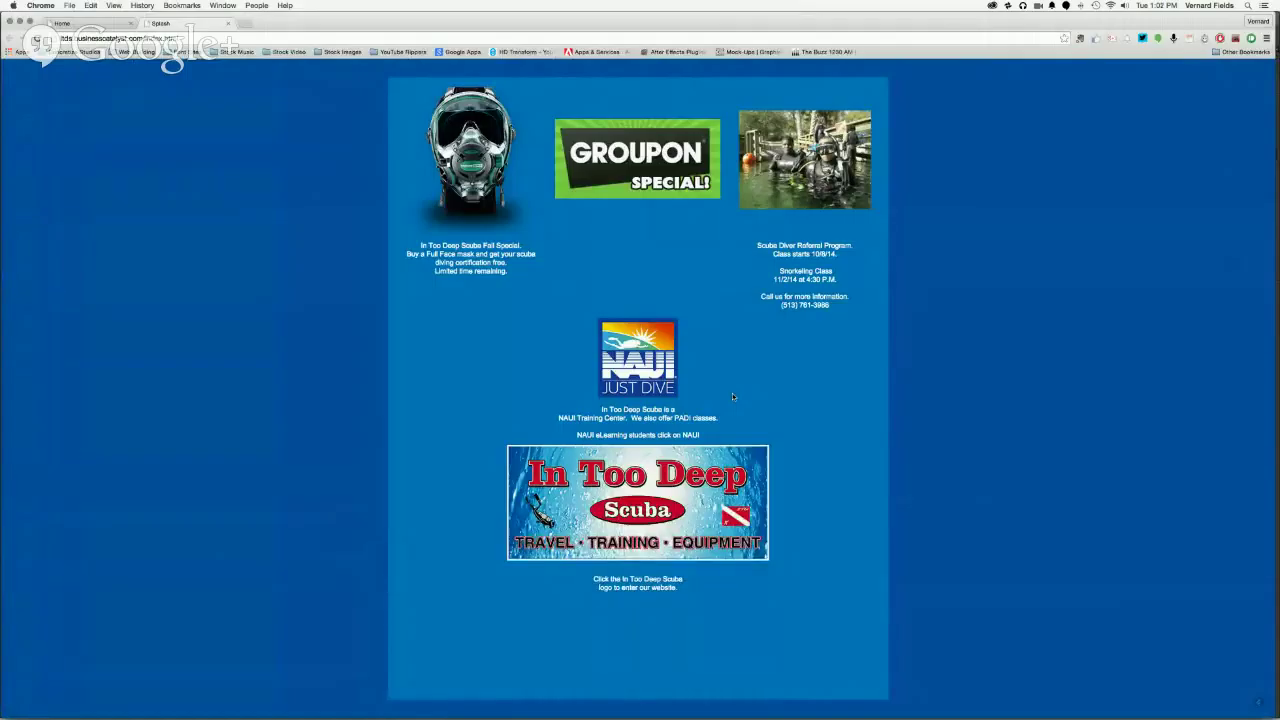
pyautogui.press('super+Tab')
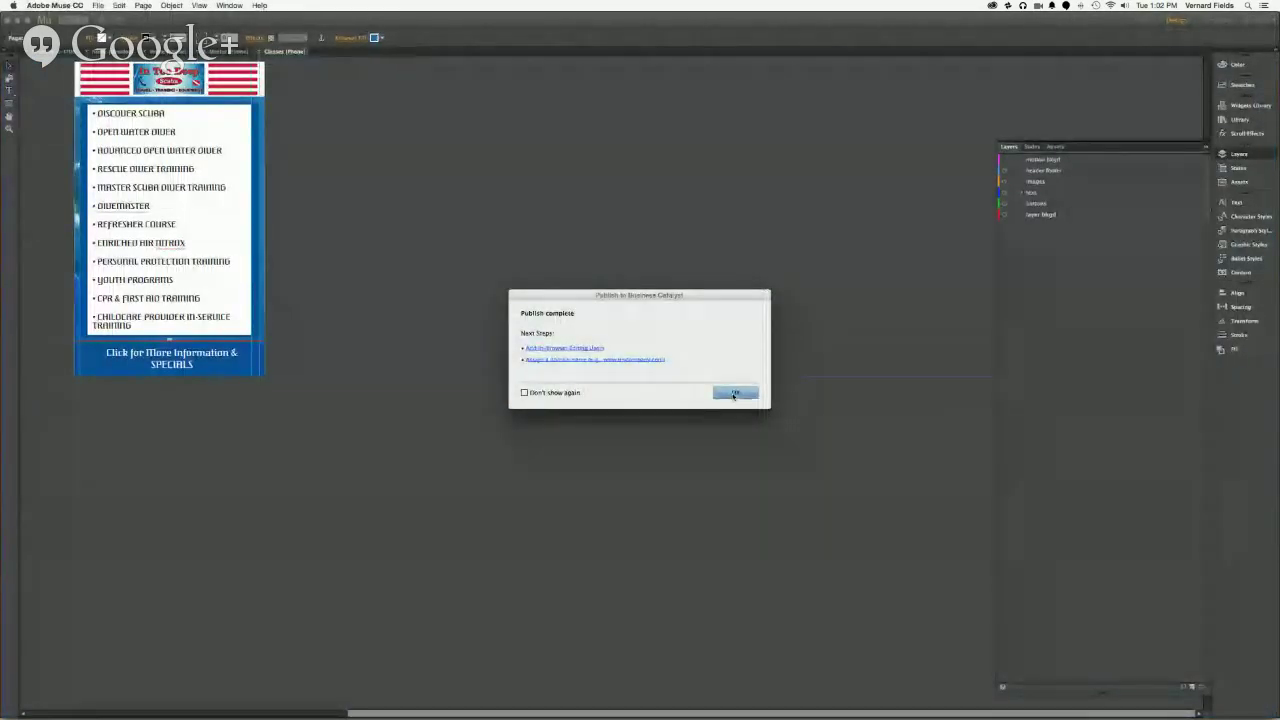
pyautogui.click(734, 393)
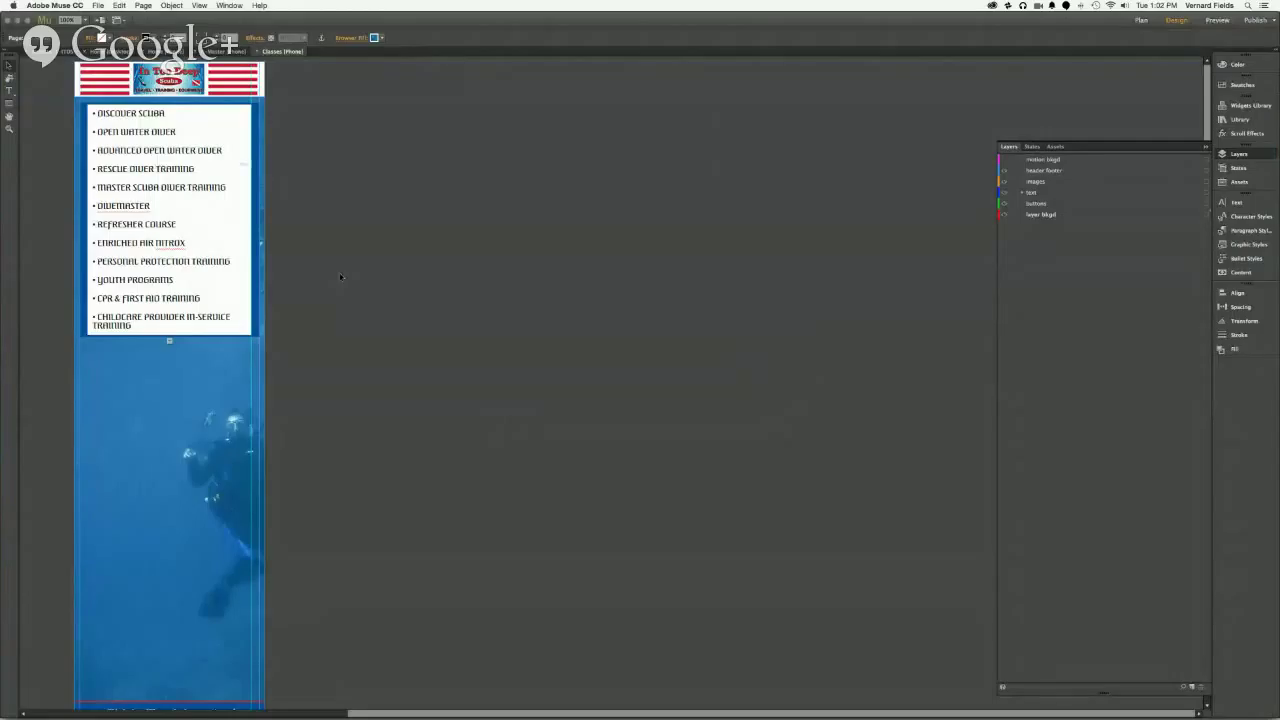
pyautogui.click(230, 50)
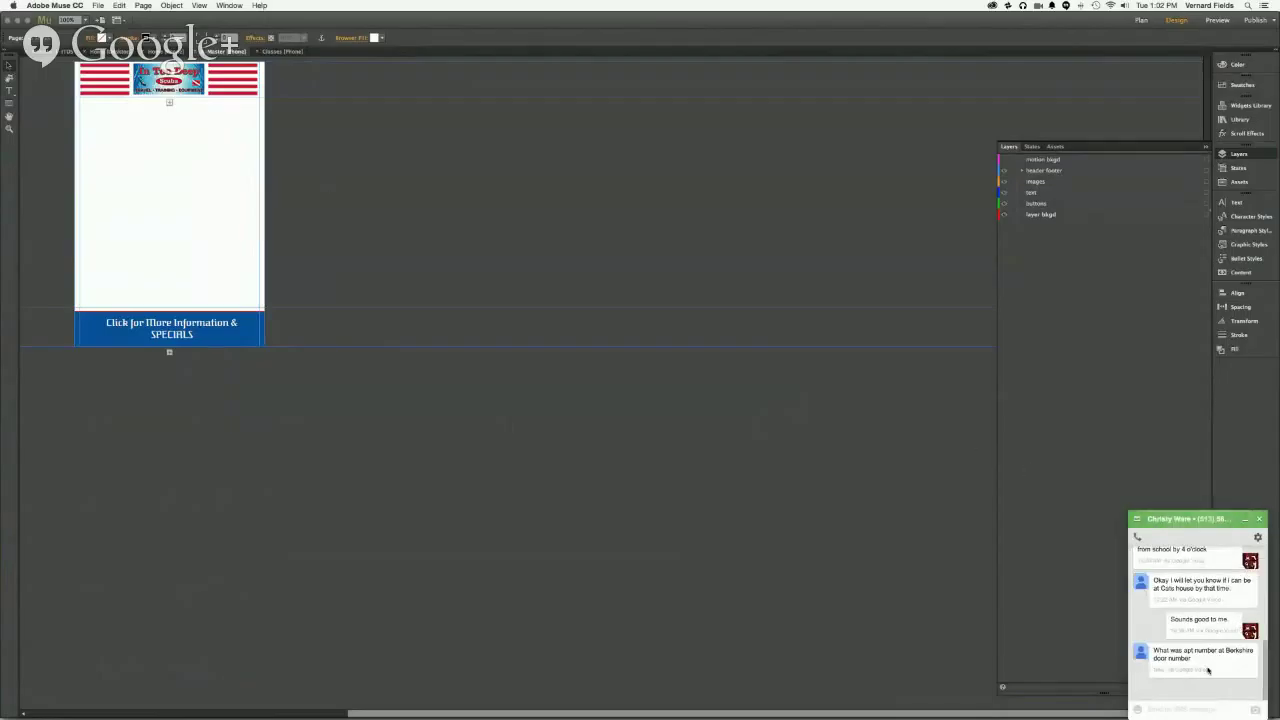
# Step: Answer the incoming chat message with the requested apartment number, minimize the chat and switch back to Muse
pyautogui.click(1191, 711)
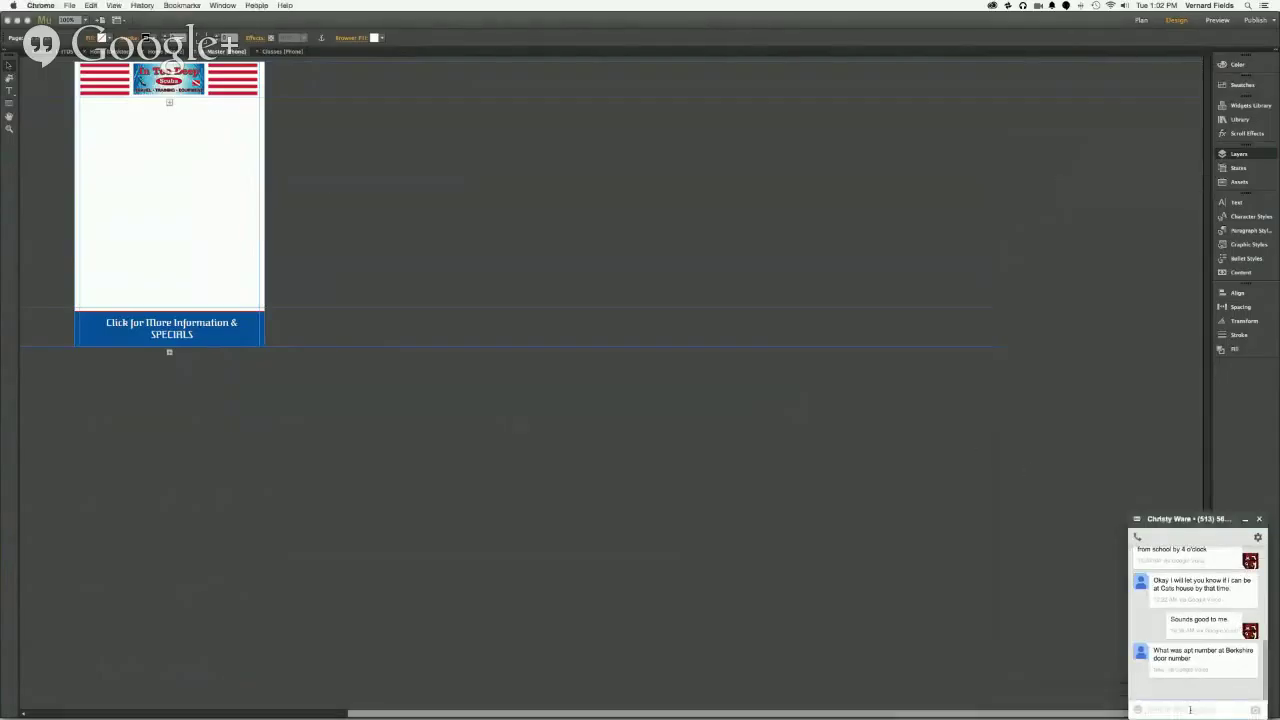
pyautogui.write('Not a')
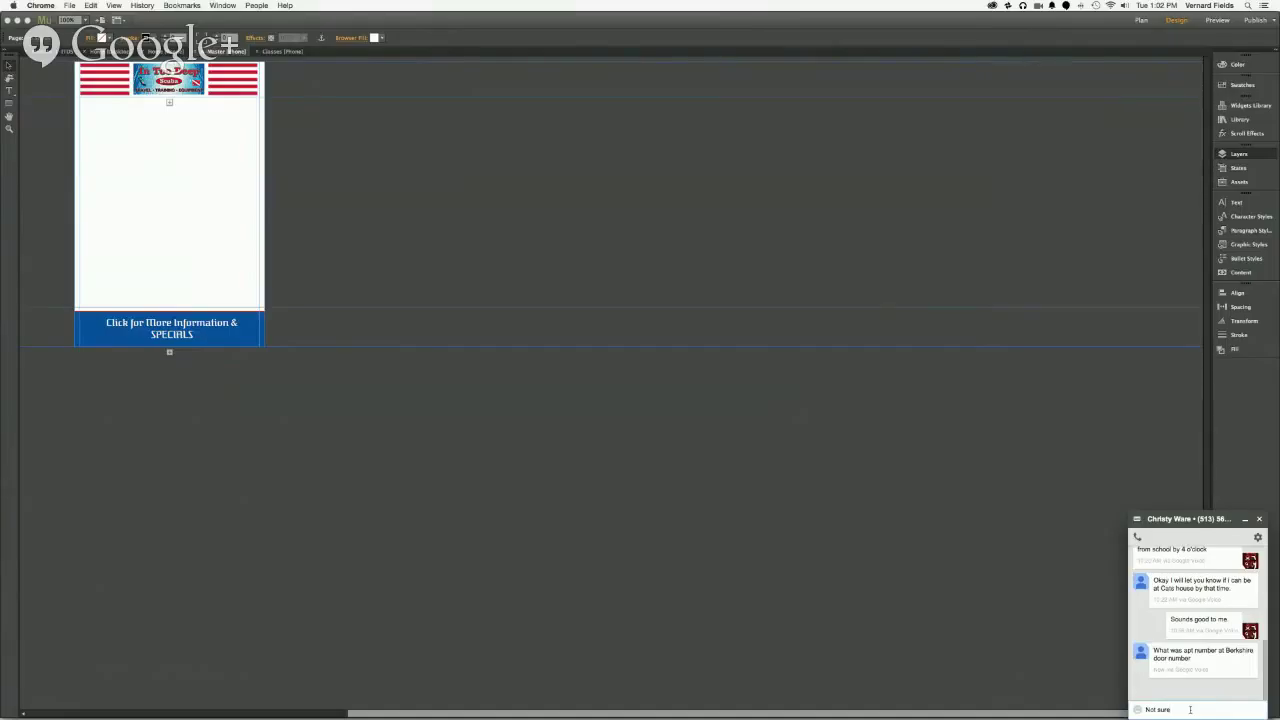
pyautogui.press('BackSpace')
pyautogui.press('BackSpace')
pyautogui.press('BackSpace')
pyautogui.press('BackSpace')
pyautogui.press('BackSpace')
pyautogui.press('Return')
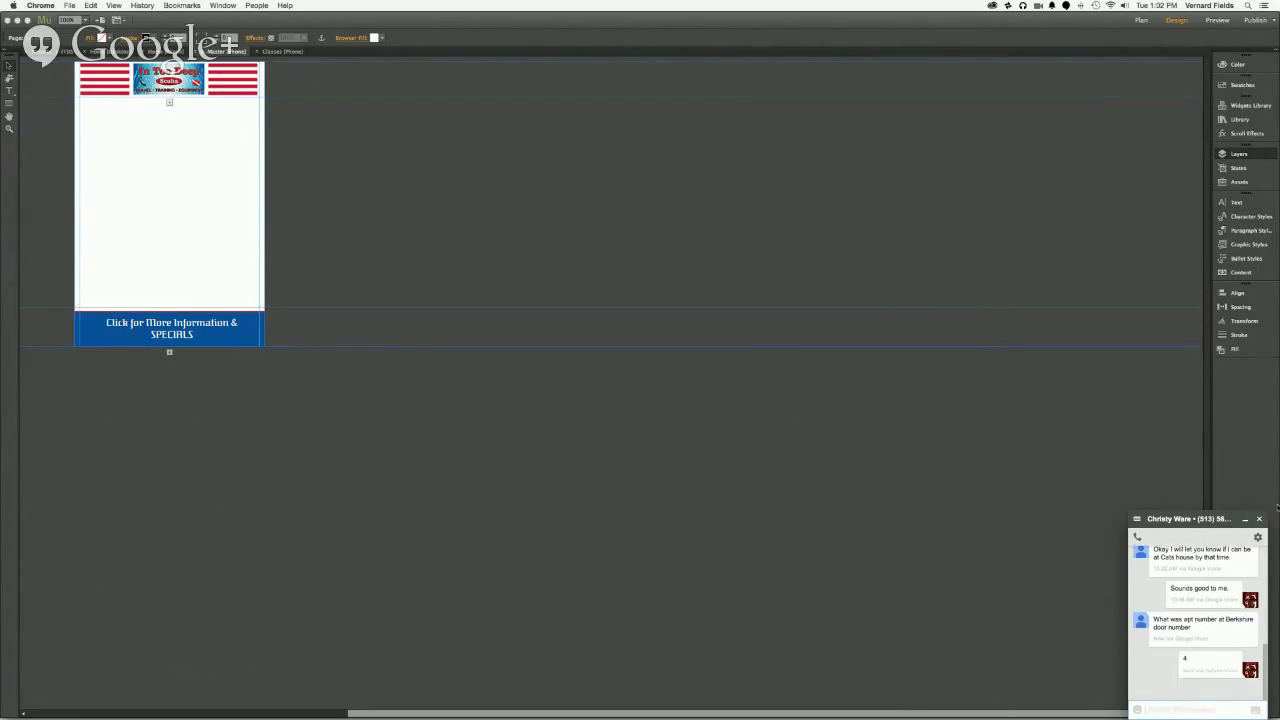
pyautogui.click(1243, 521)
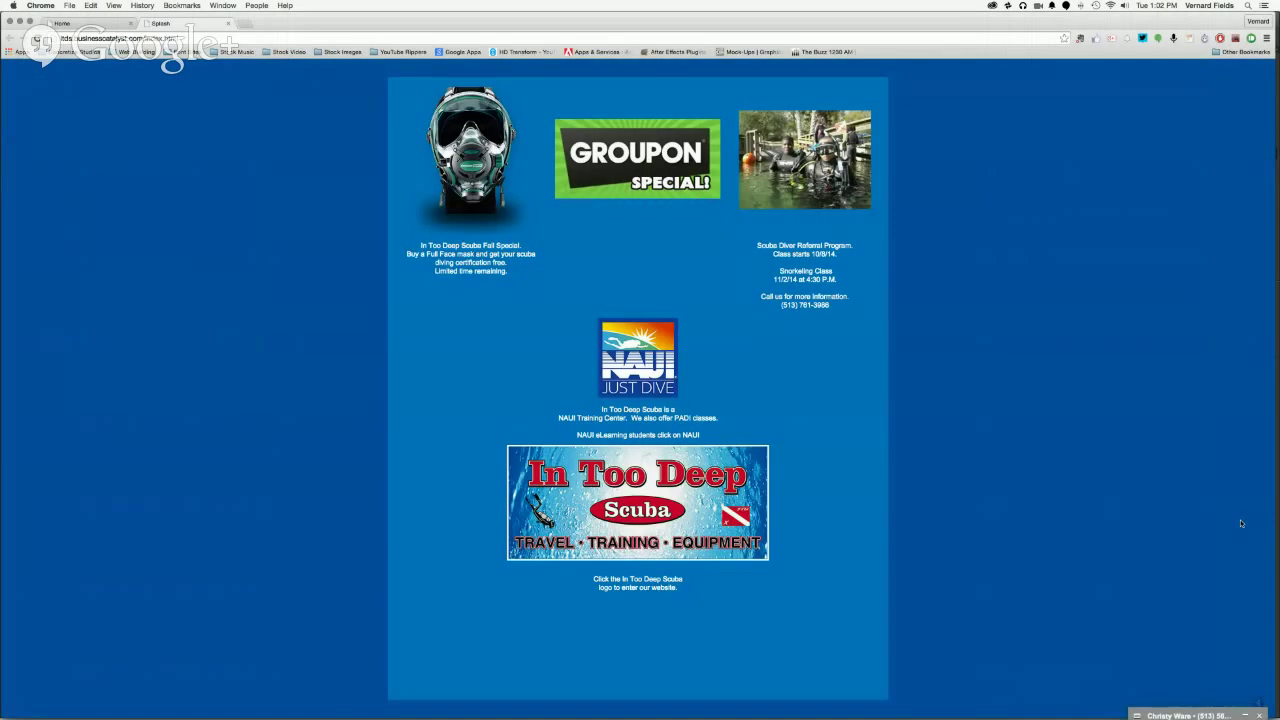
pyautogui.press('super+Tab')
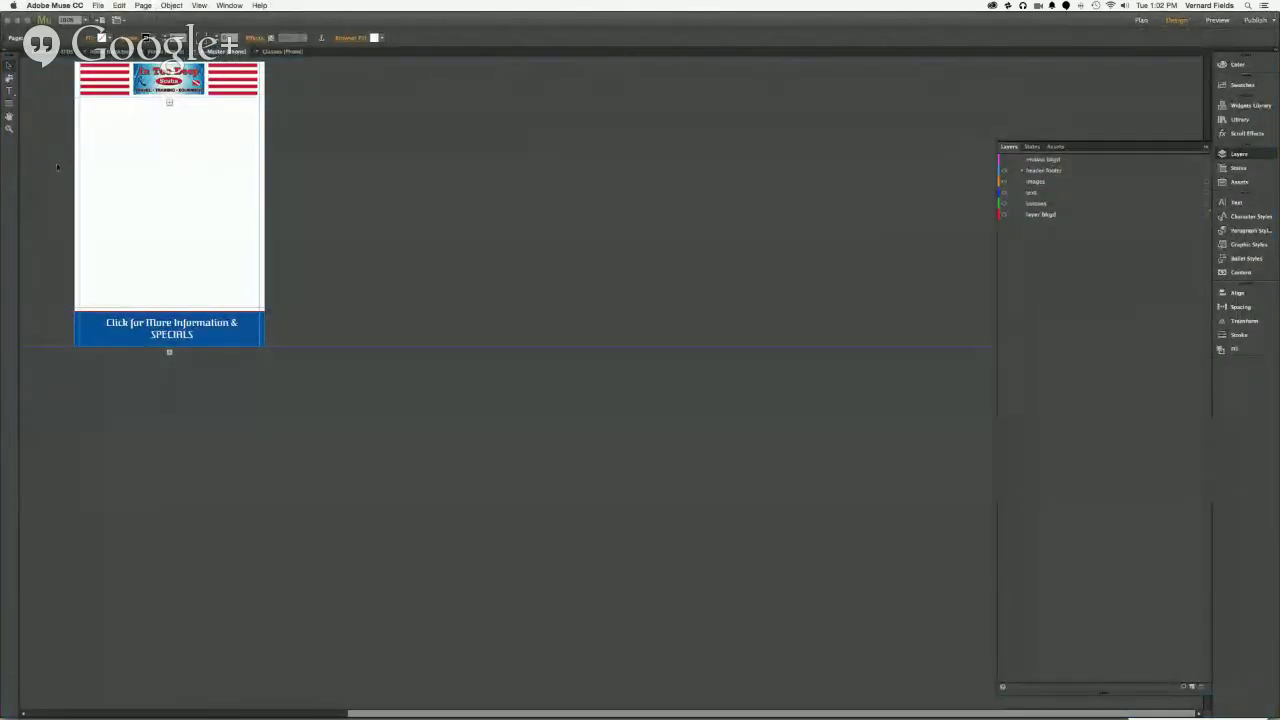
# Step: Show the rulers on the phone A-Master and slightly adjust the footer and page-bottom guides
pyautogui.press('super+r')
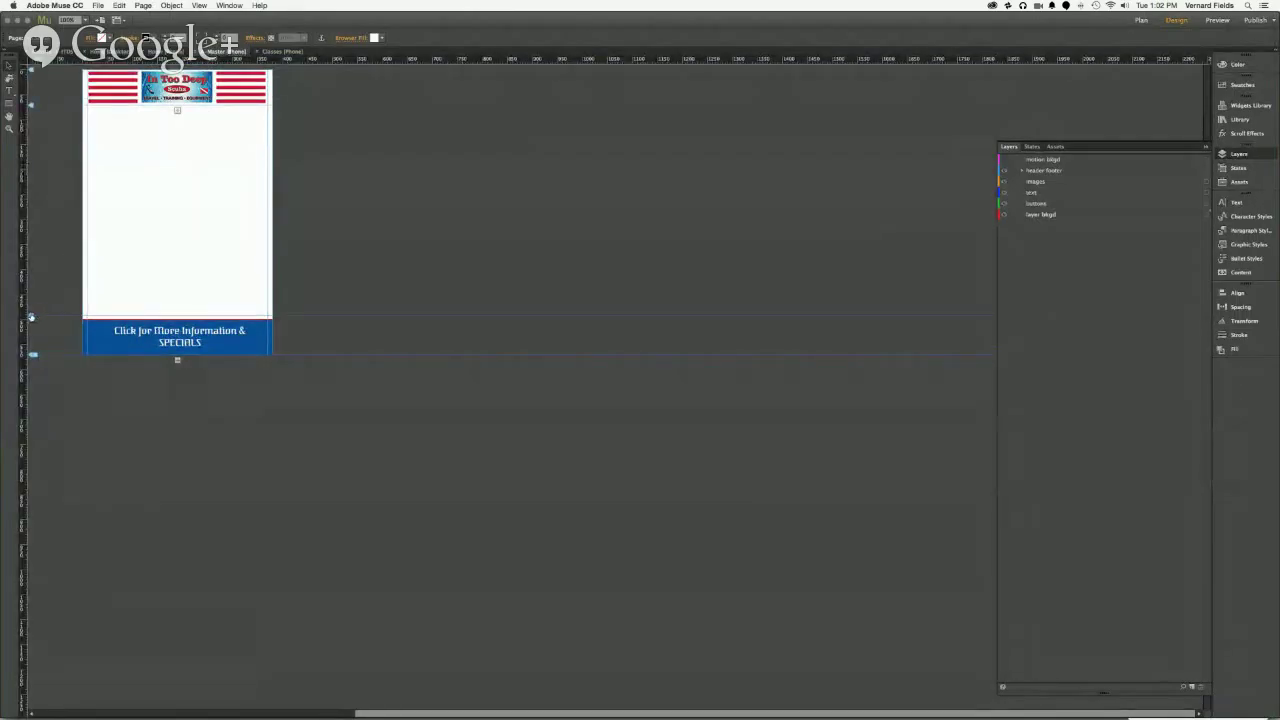
pyautogui.moveTo(32, 315); pyautogui.dragTo(30, 319)
pyautogui.moveTo(31, 363); pyautogui.dragTo(32, 355)
# Step: Close the phone Classes page, open the Home page and preview it
pyautogui.click(260, 51)
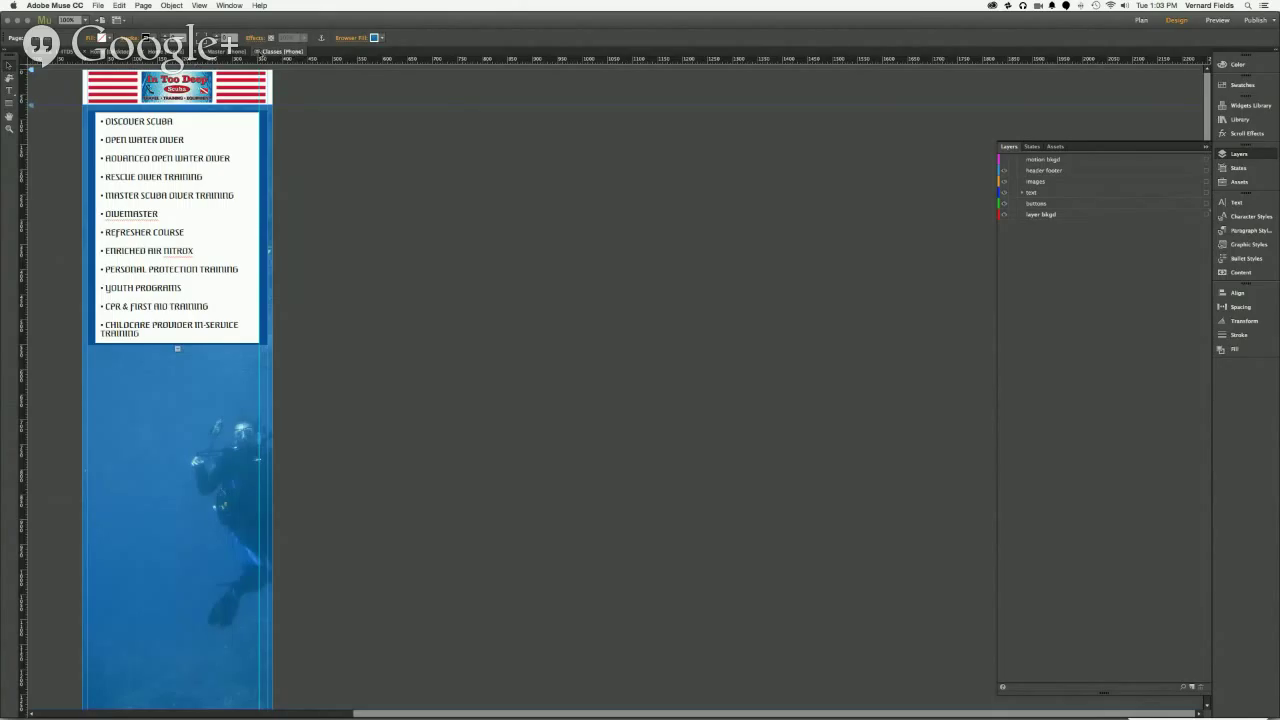
pyautogui.press('super+m')
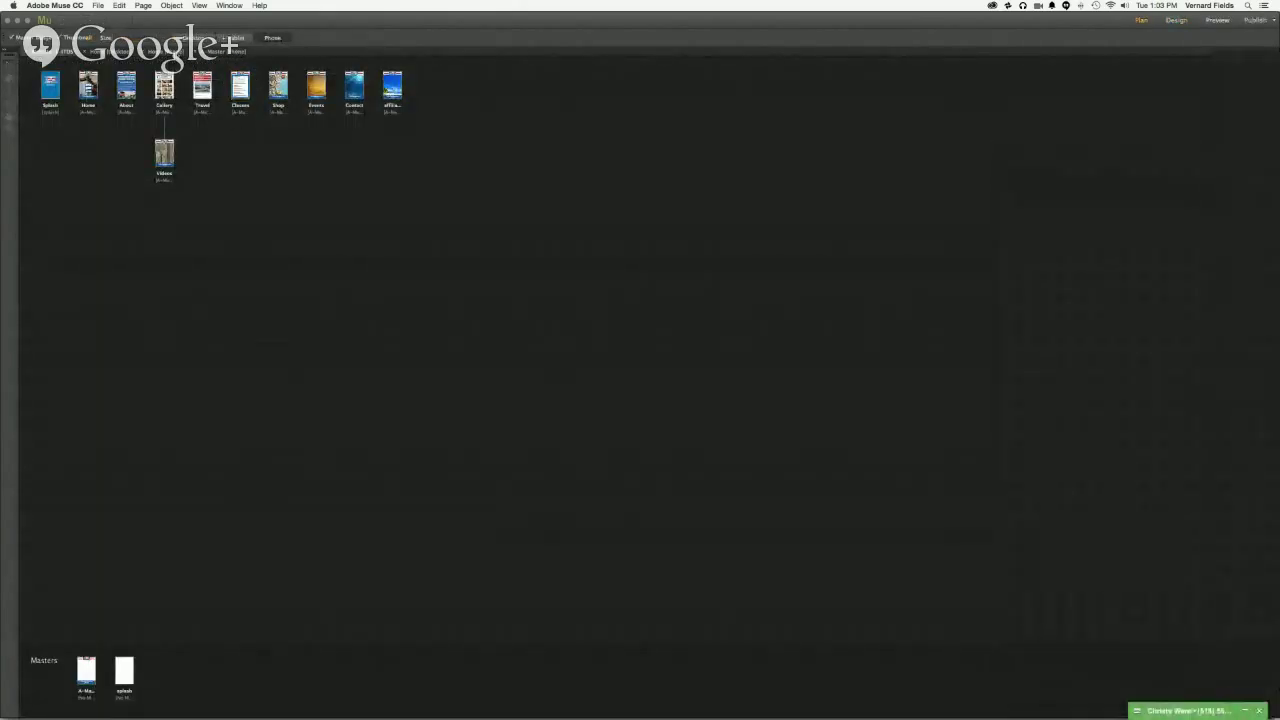
pyautogui.doubleClick(50, 85)
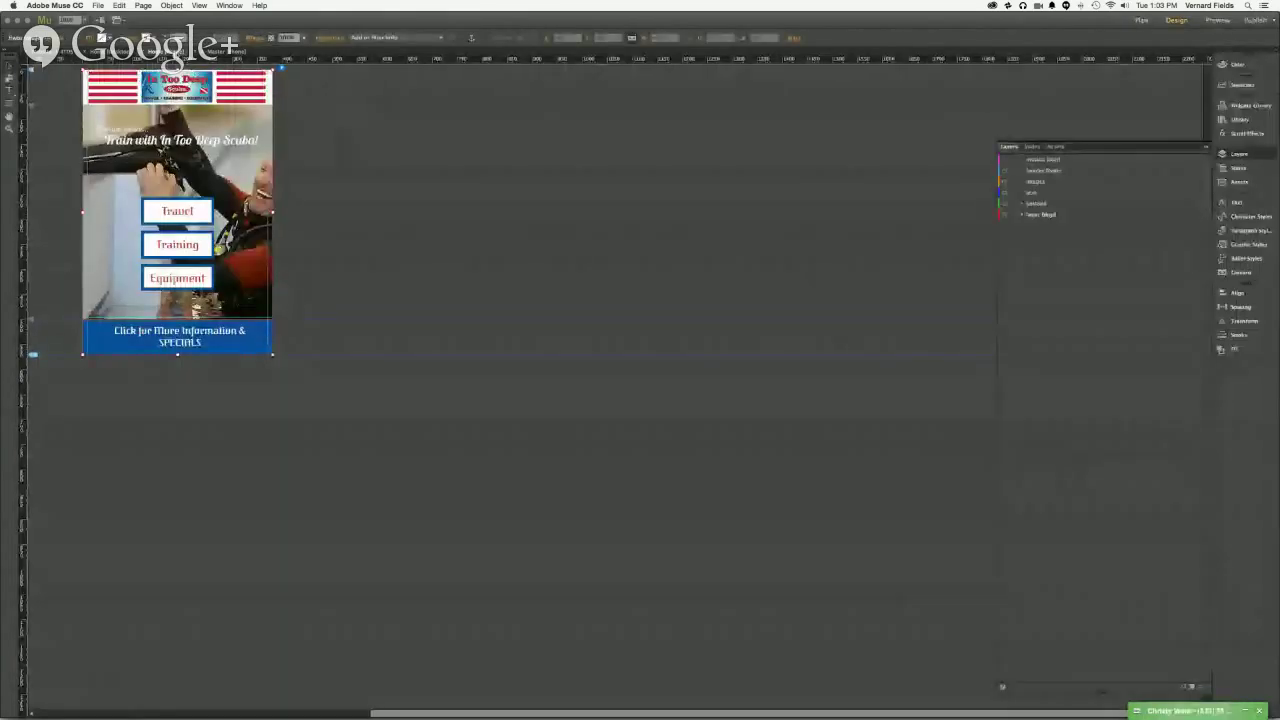
pyautogui.click(1216, 21)
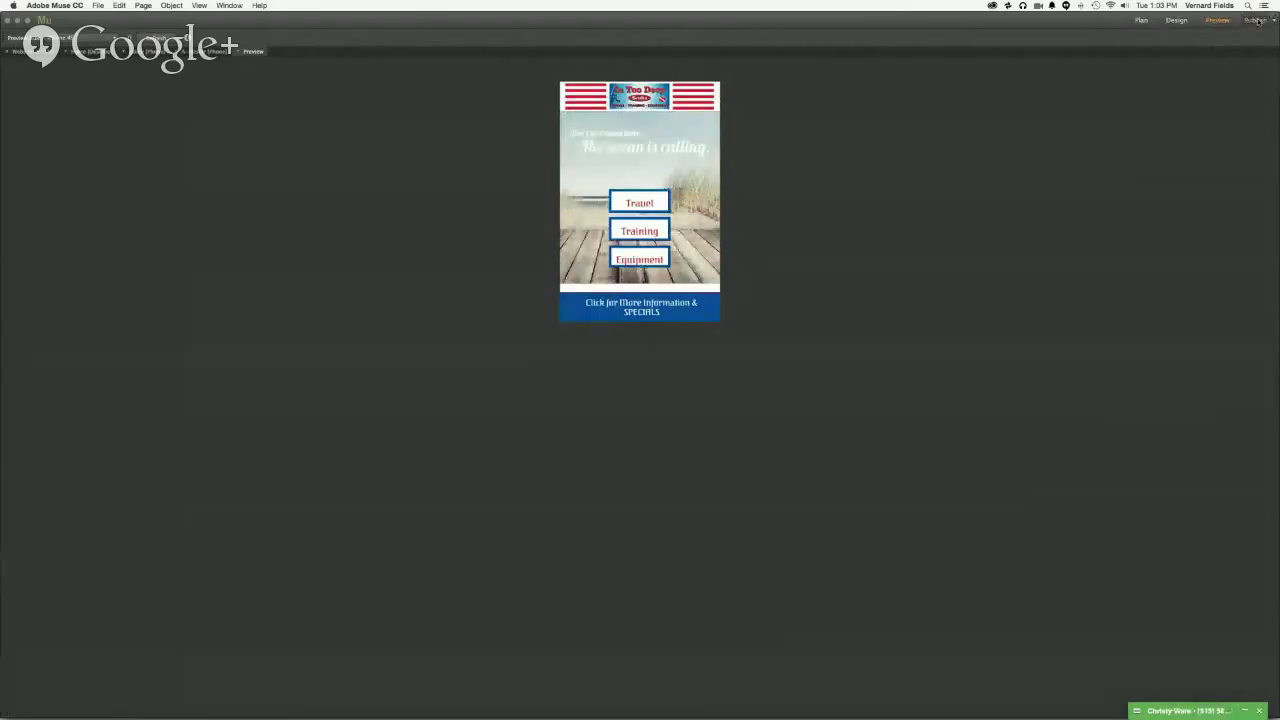
# Step: Publish the previewed site to the existing Business Catalyst site, accepting the asset warning
pyautogui.click(1256, 20)
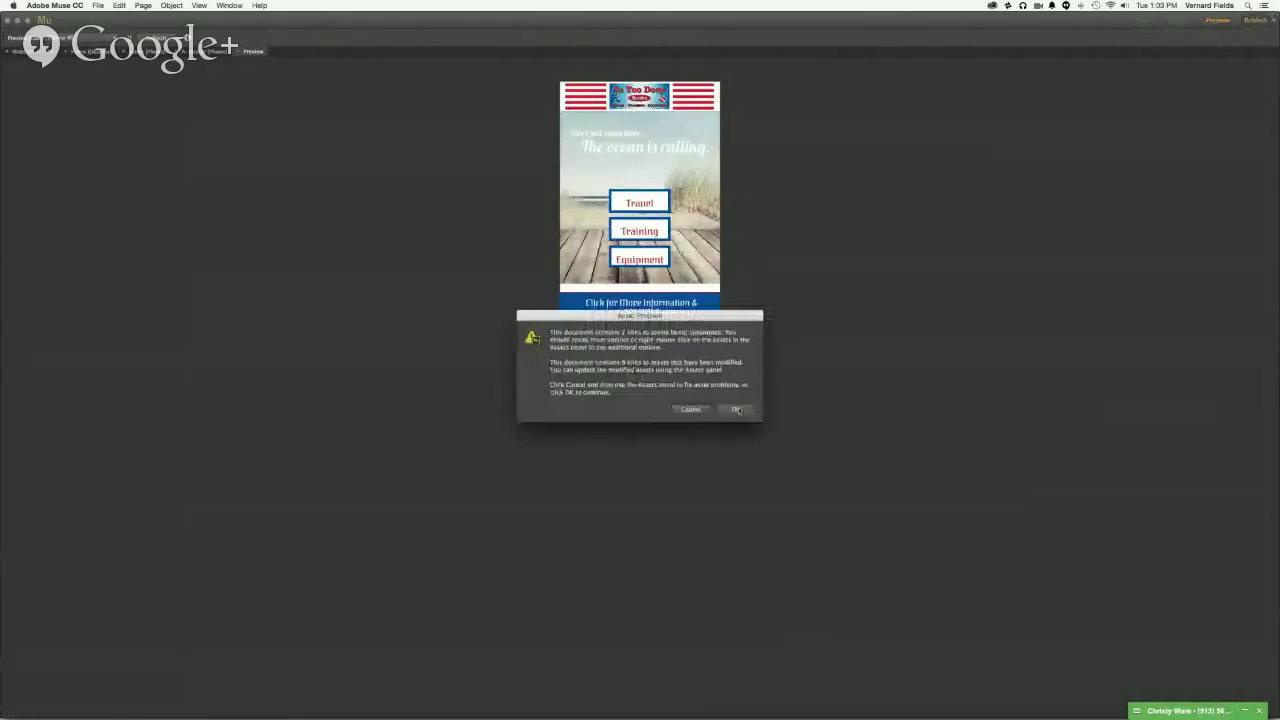
pyautogui.click(736, 410)
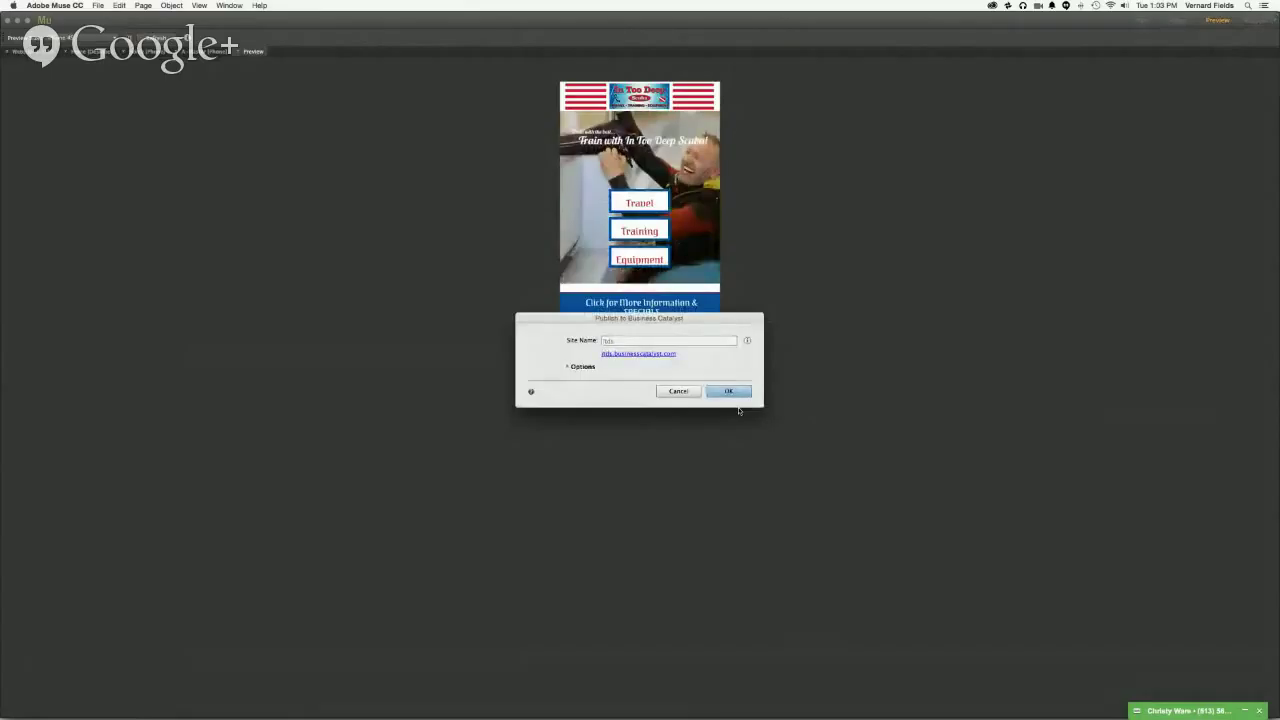
pyautogui.press('Return')
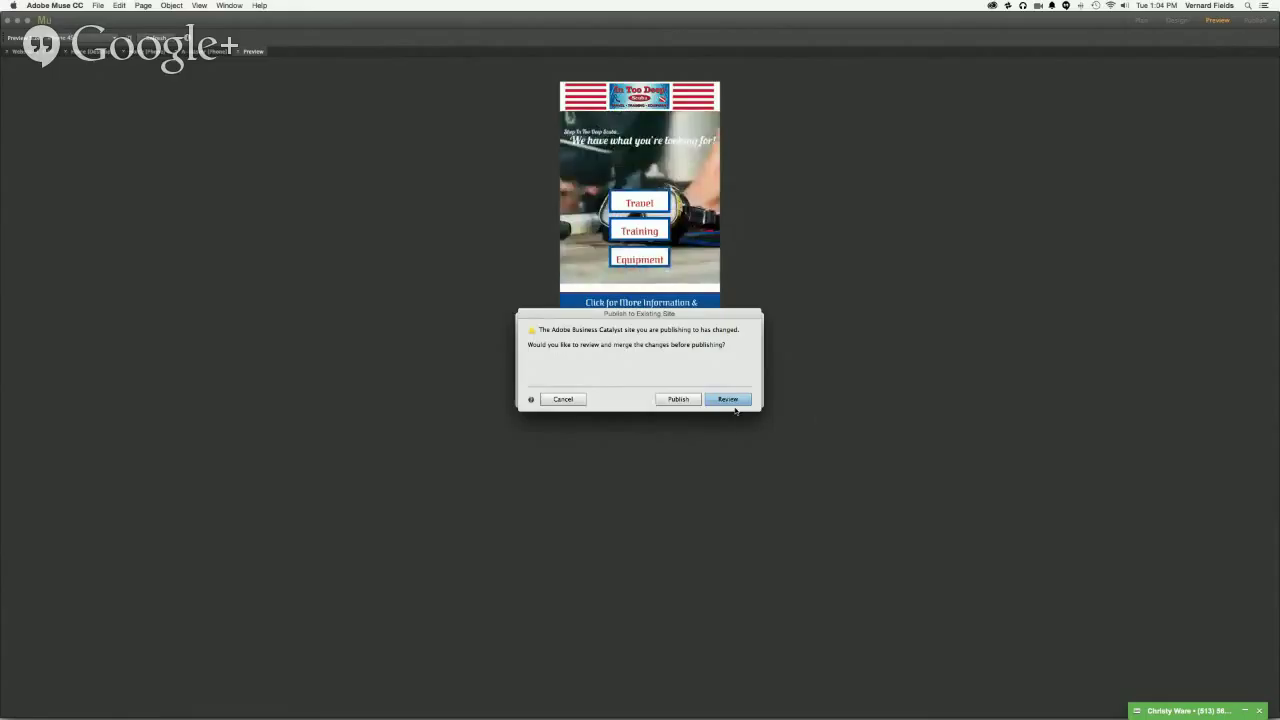
# Step: Review the changed website before publishing, examining the Discover Scuba Diving text change with Preview on Page enabled
pyautogui.click(731, 403)
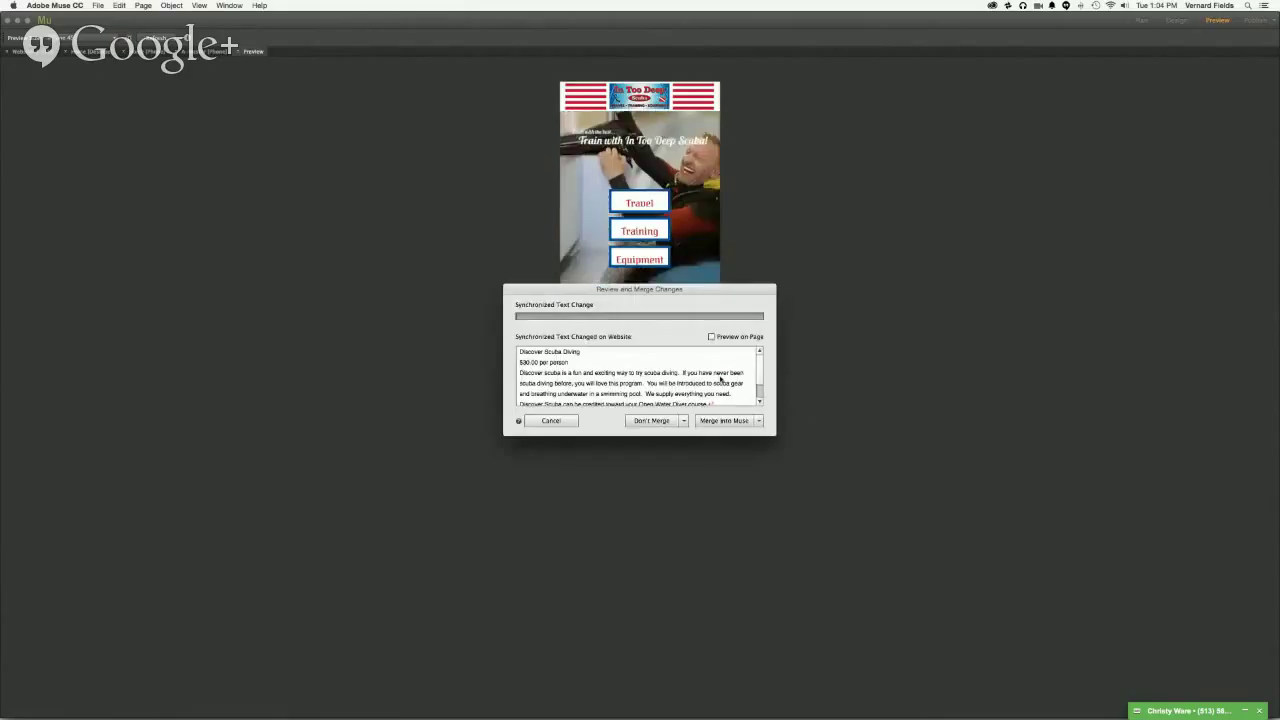
pyautogui.scroll(-1, 720, 381)
pyautogui.scroll(-4, 720, 381)
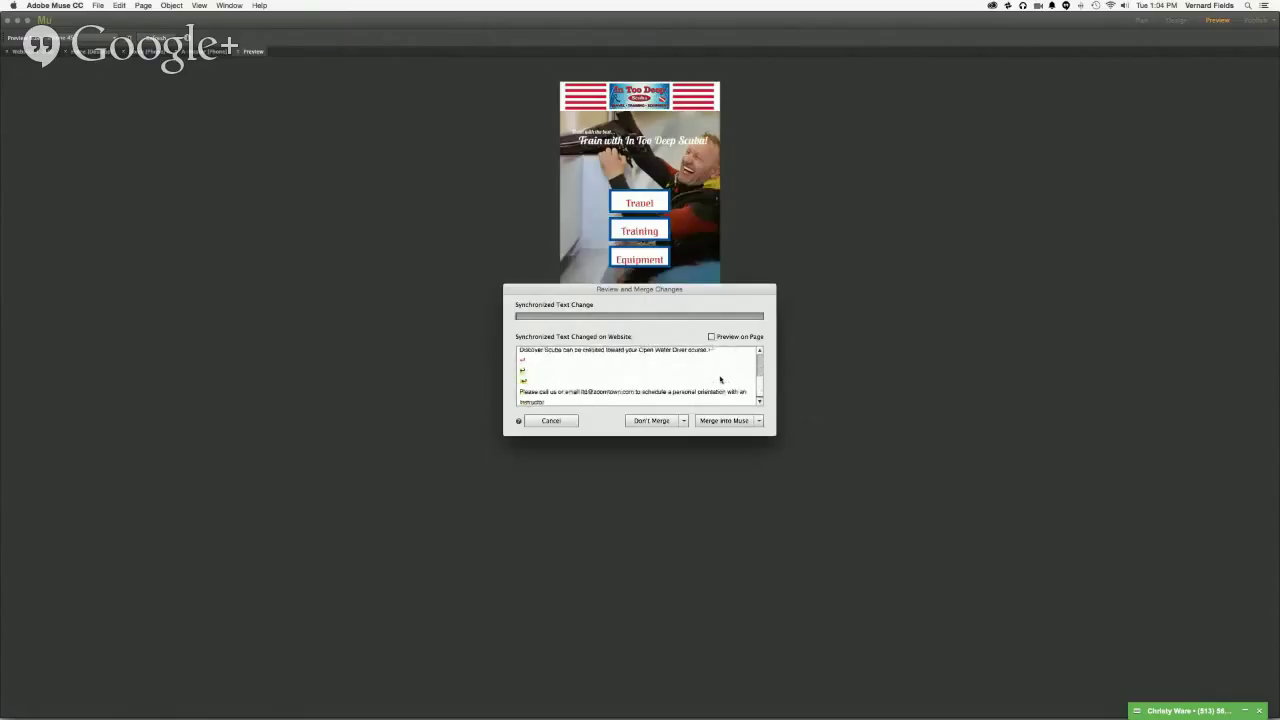
pyautogui.scroll(4, 720, 380)
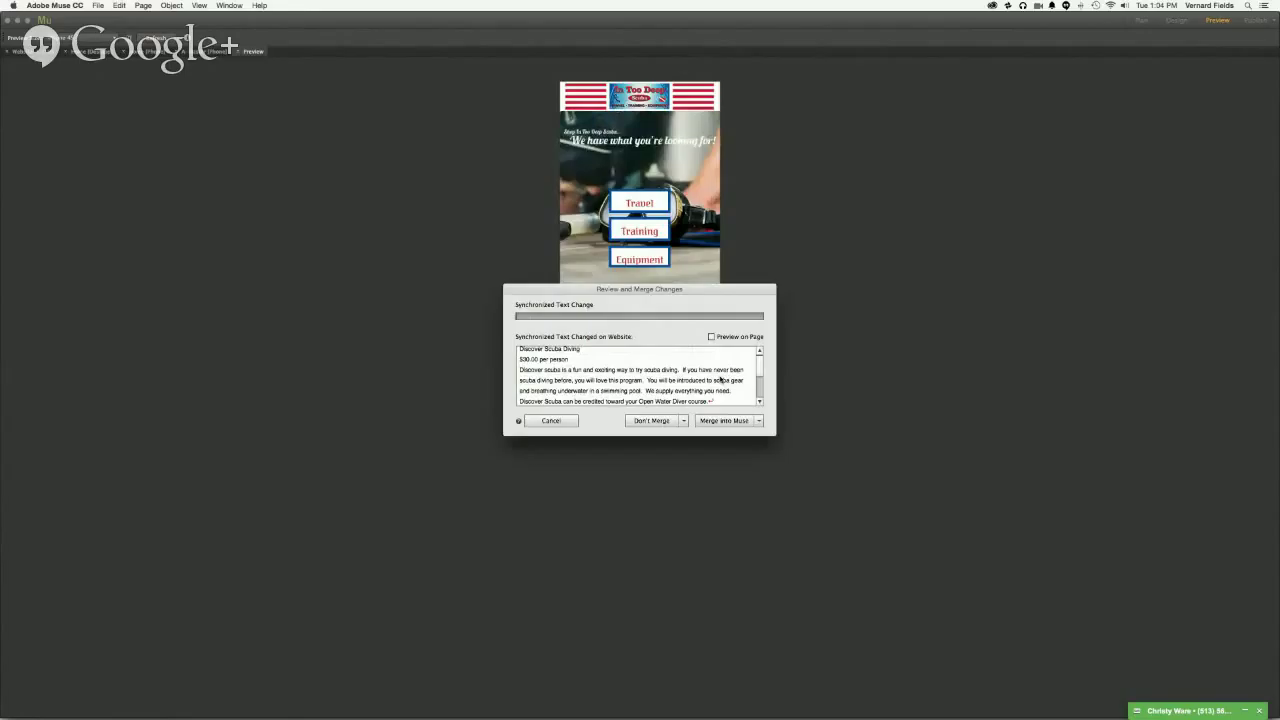
pyautogui.click(711, 337)
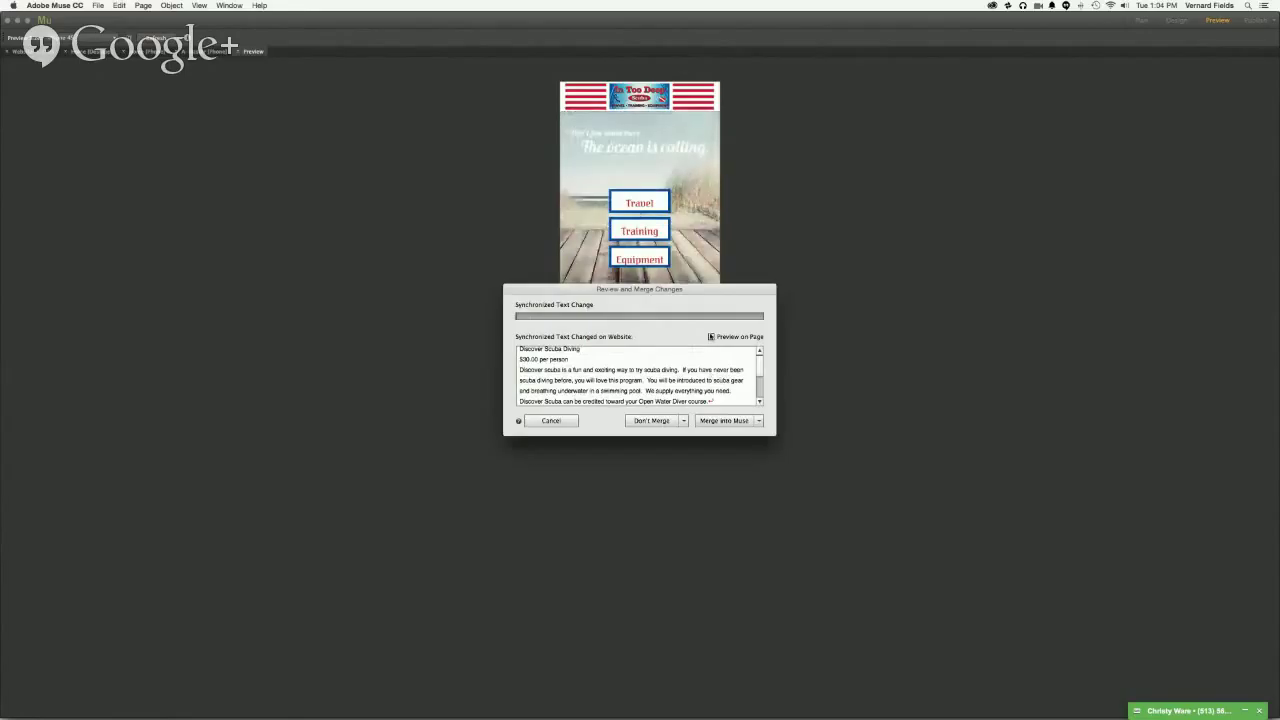
pyautogui.scroll(-5, 709, 386)
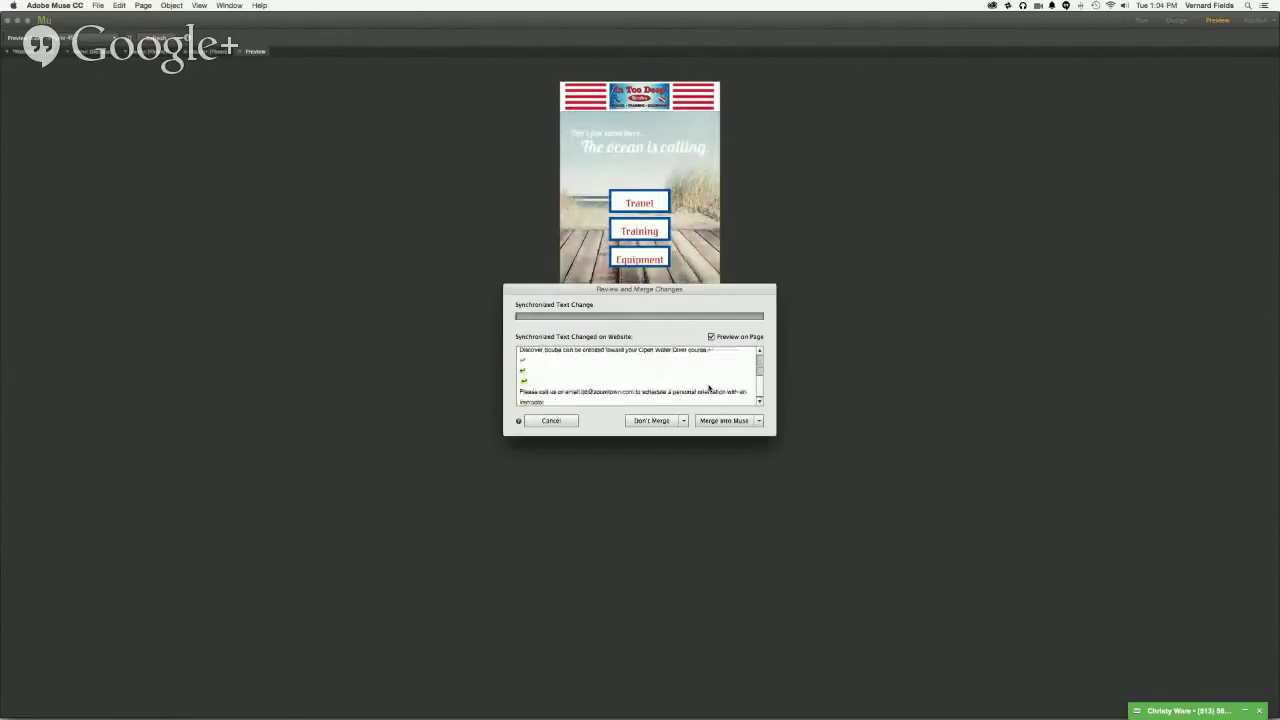
pyautogui.scroll(5, 709, 388)
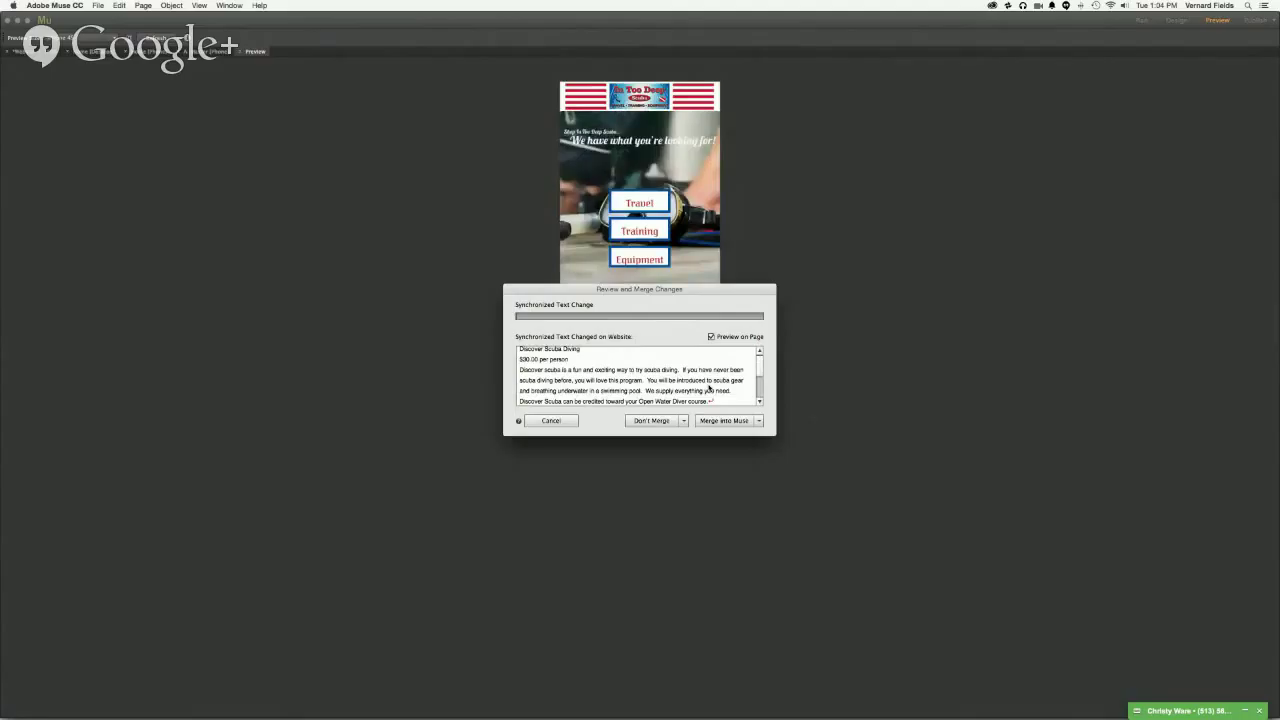
pyautogui.click(726, 422)
pyautogui.scroll(-3, 712, 384)
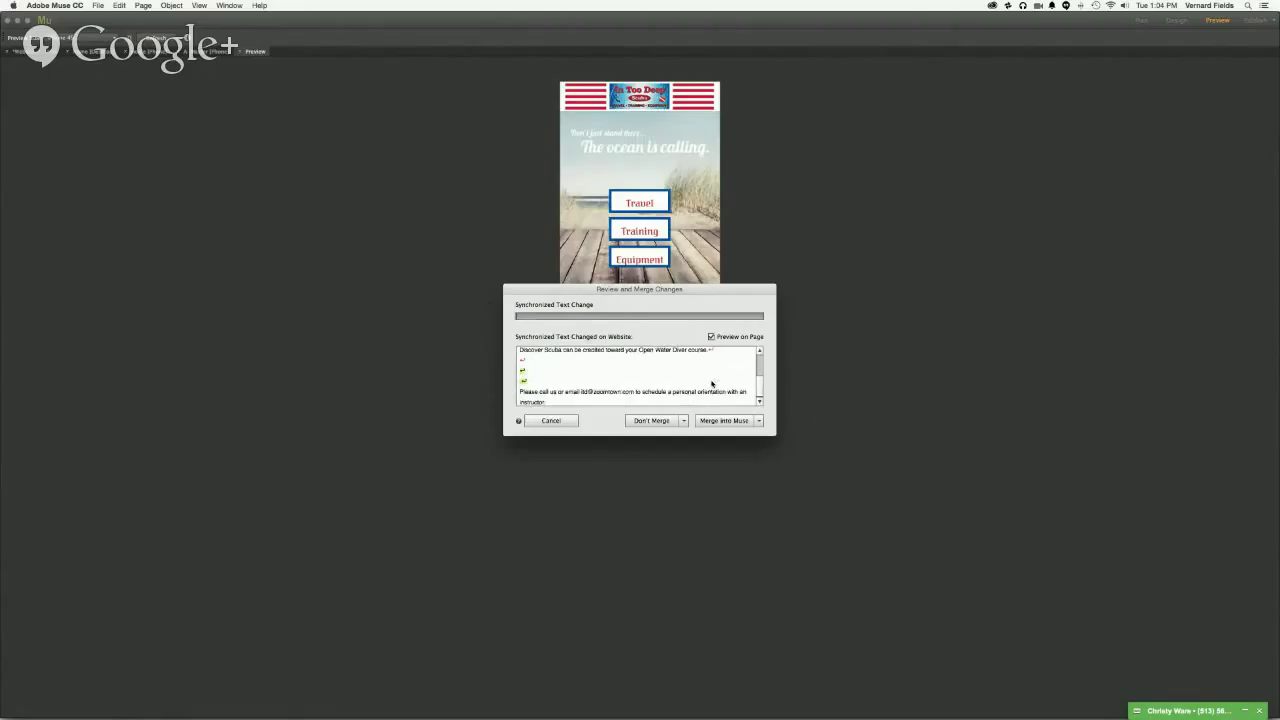
pyautogui.scroll(3, 712, 384)
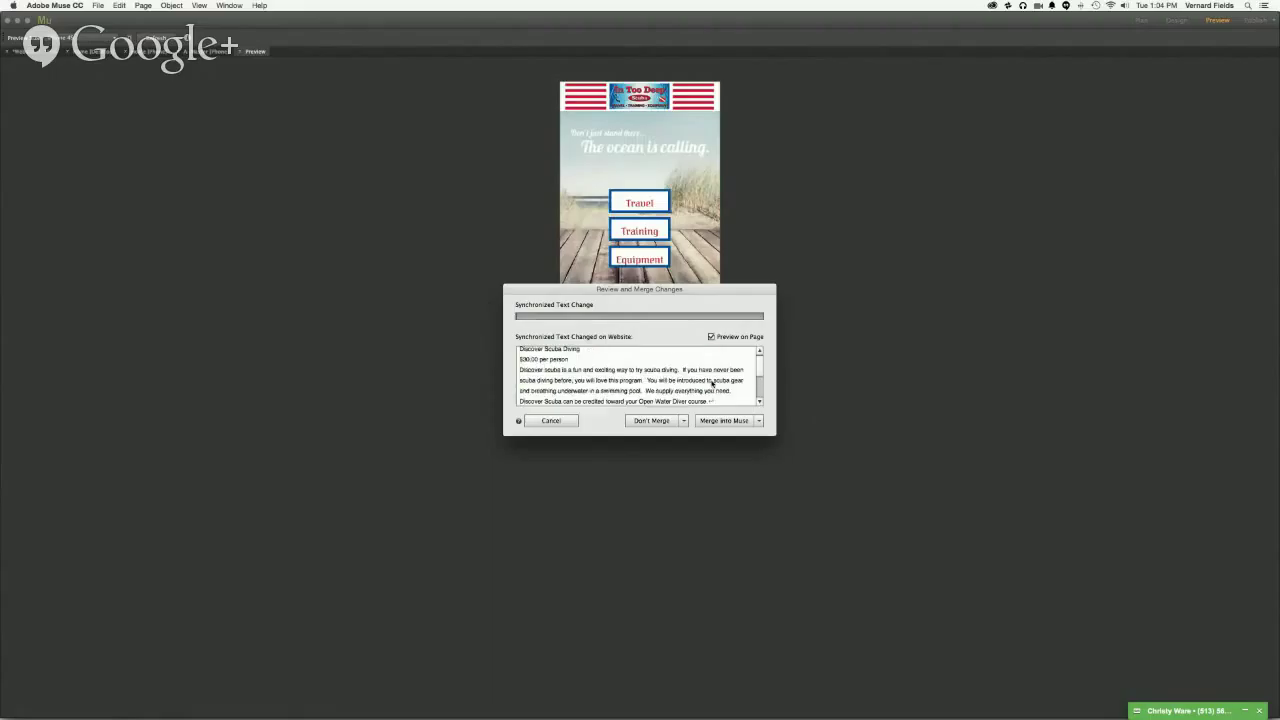
# Step: Leave the Discover Scuba Diving change and the diving-emergency course text change unmerged
pyautogui.click(652, 421)
pyautogui.scroll(-3, 668, 352)
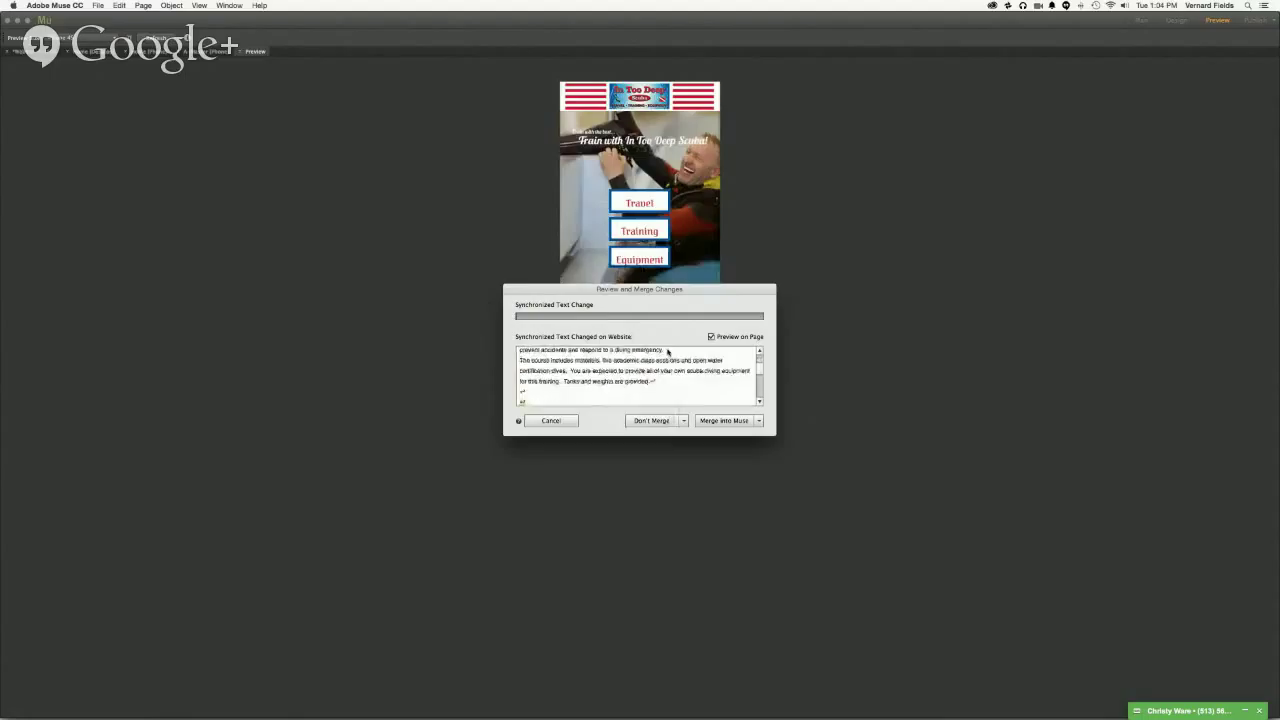
pyautogui.scroll(-3, 668, 360)
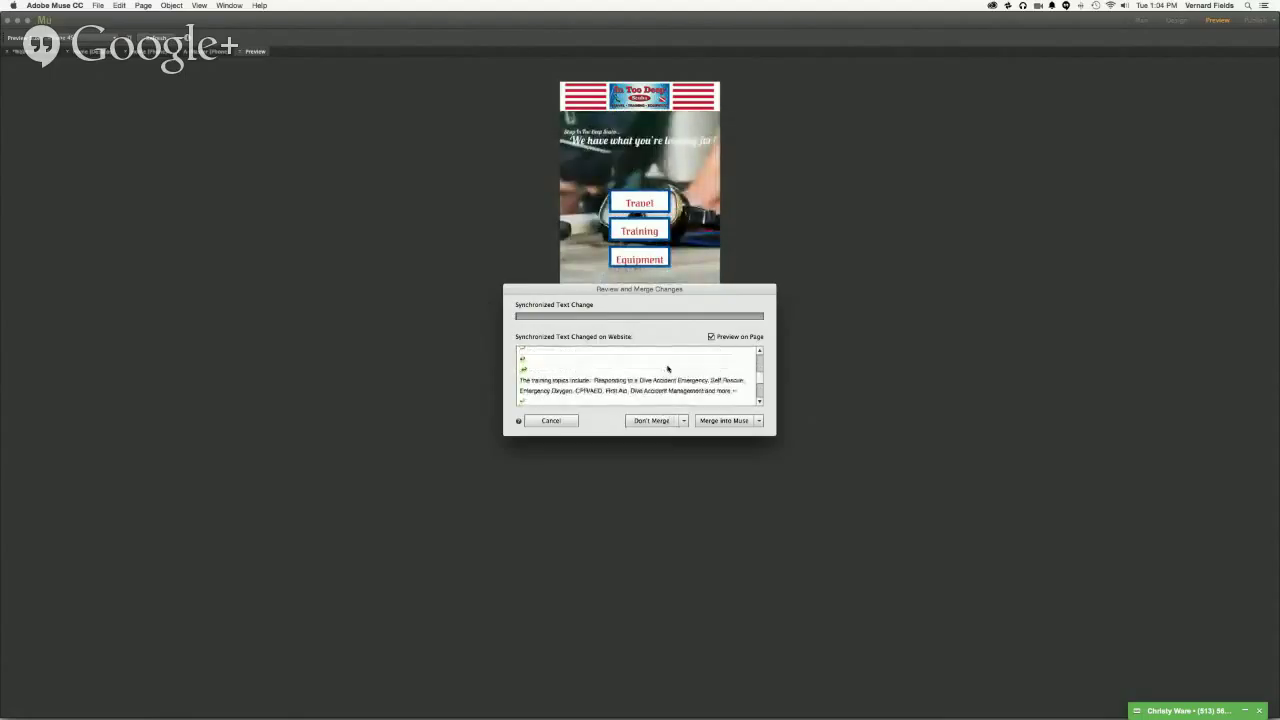
pyautogui.scroll(-2, 668, 369)
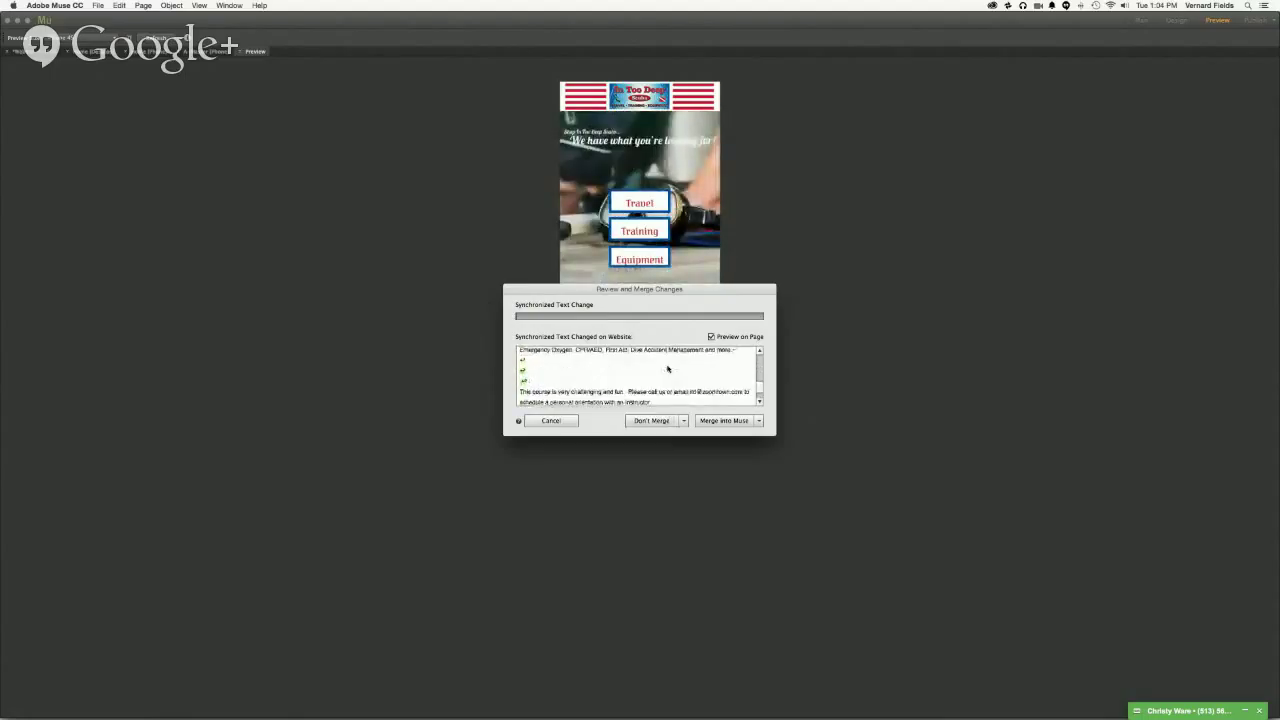
pyautogui.click(659, 421)
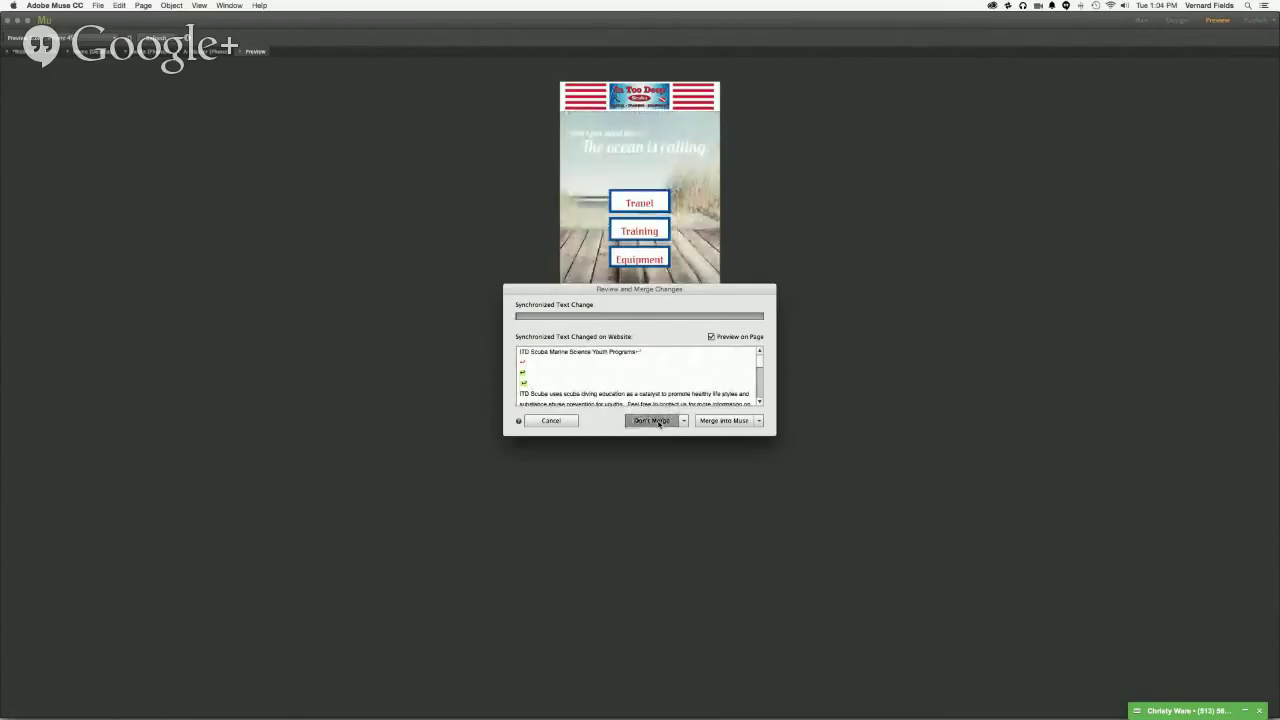
# Step: Reject the following synchronized text changes one by one, from the Marine Science Youth Programs through the 2014 local certification training dives
pyautogui.click(659, 421)
pyautogui.click(659, 421)
pyautogui.click(659, 421)
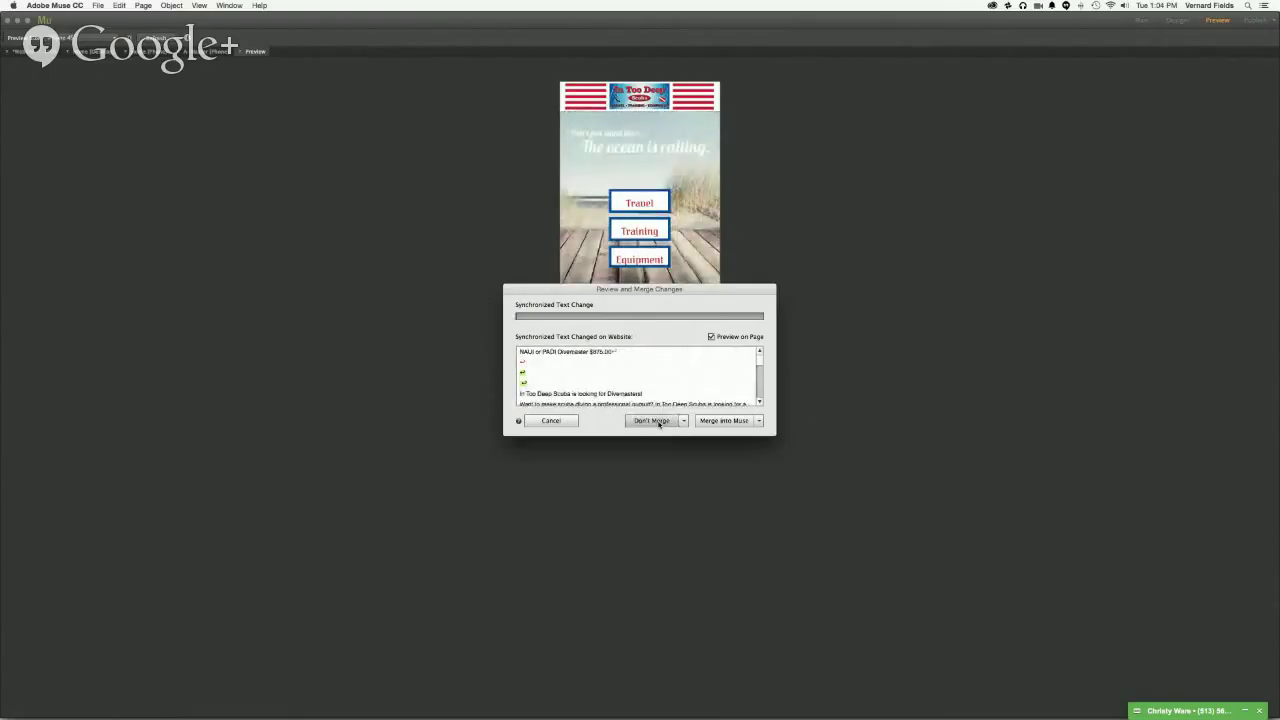
pyautogui.click(659, 421)
pyautogui.click(659, 421)
pyautogui.click(659, 421)
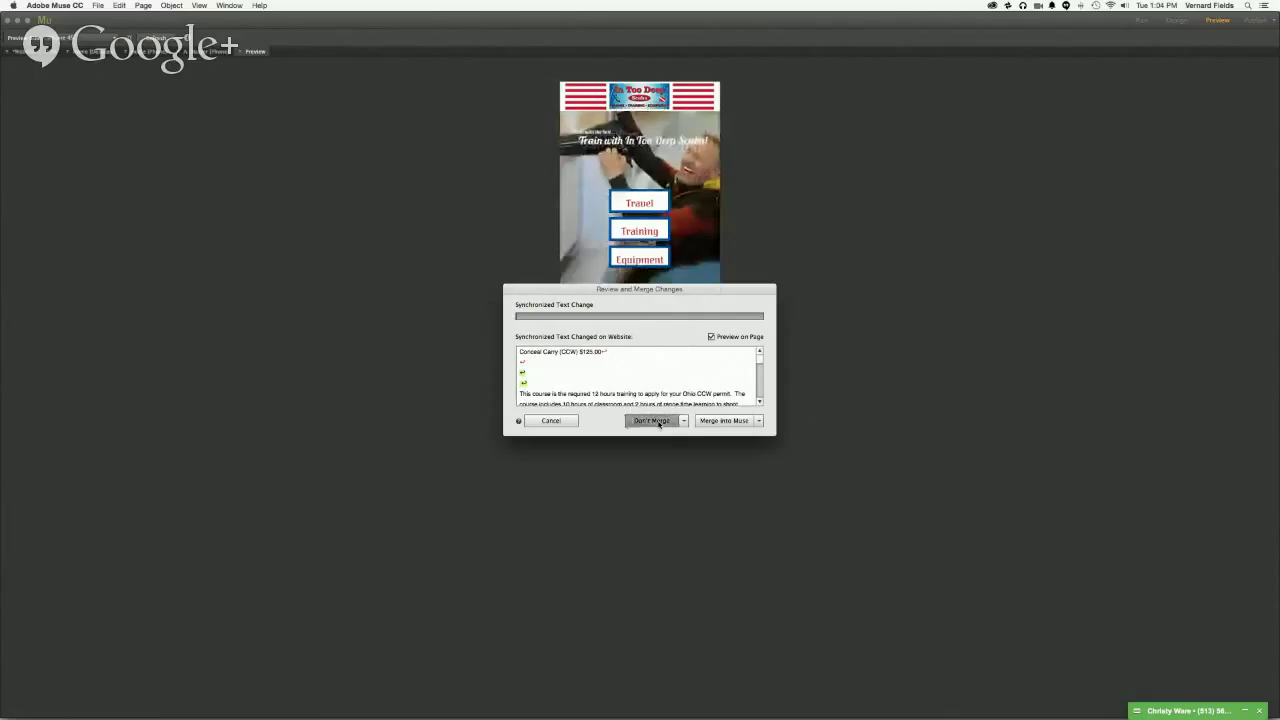
pyautogui.click(659, 421)
pyautogui.click(659, 421)
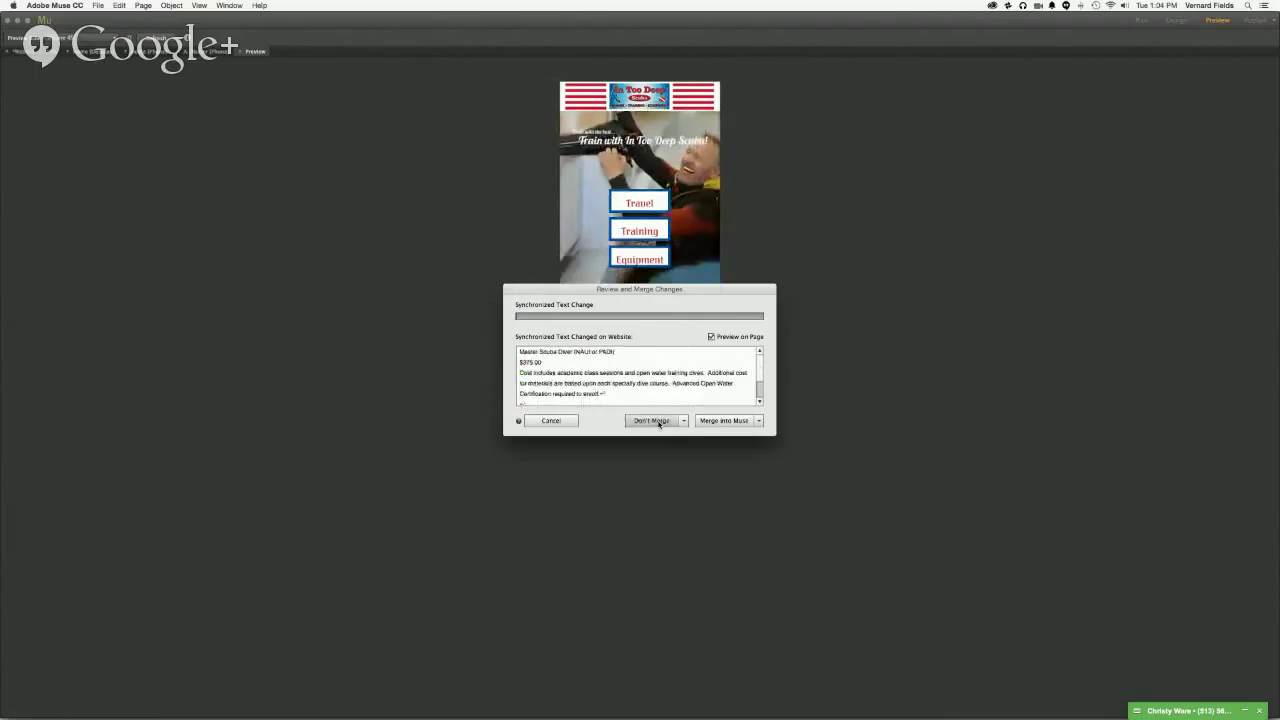
pyautogui.scroll(-3, 659, 380)
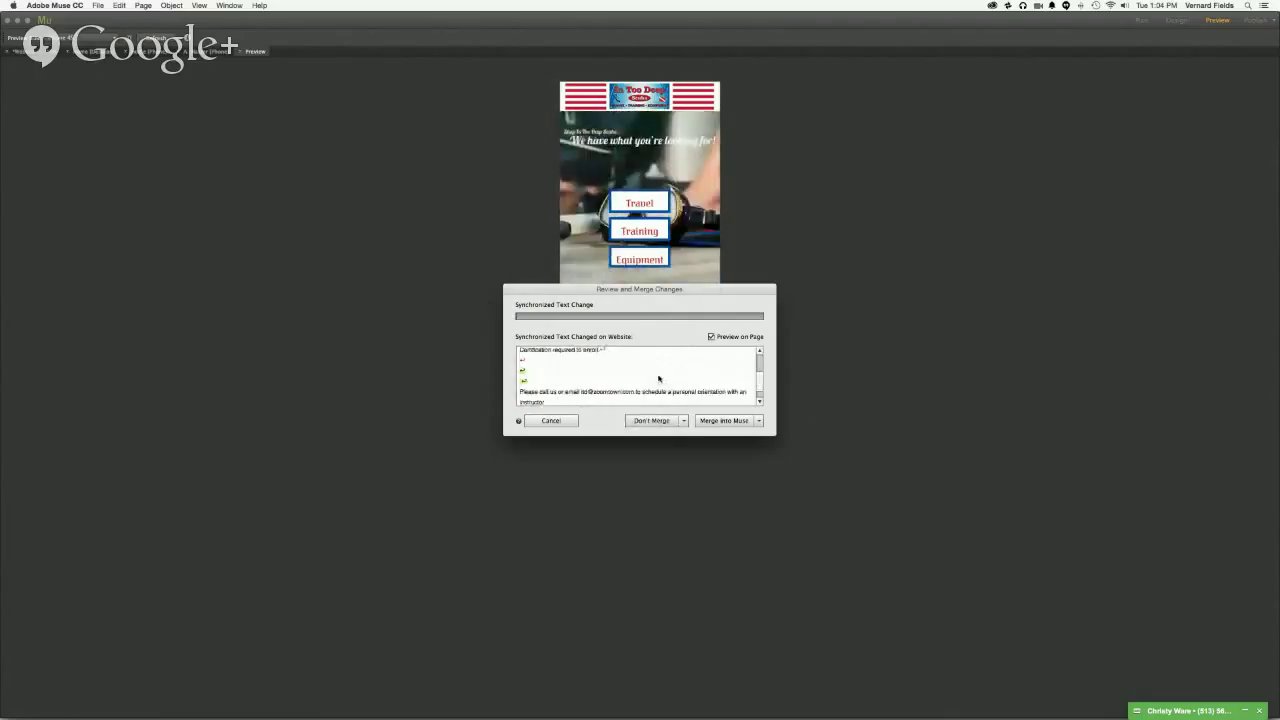
pyautogui.click(659, 421)
pyautogui.click(659, 421)
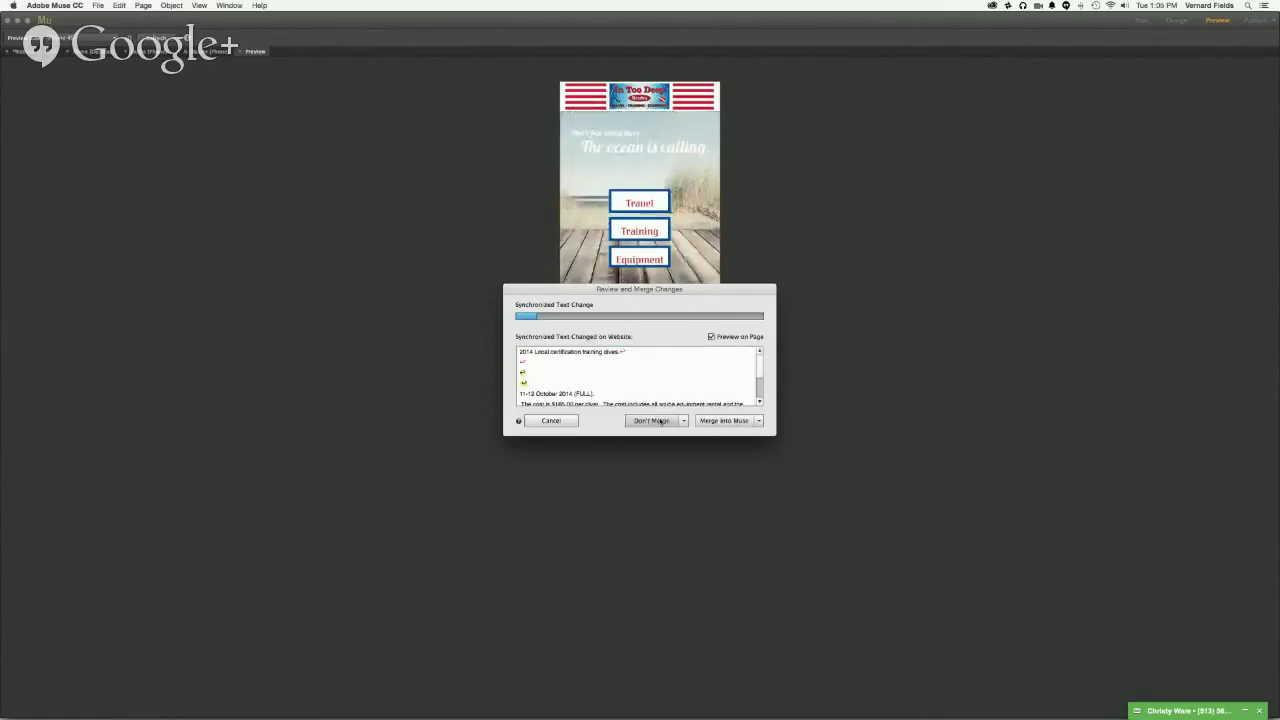
pyautogui.click(660, 421)
# Step: Skip merging any remaining website changes and publish the site immediately
pyautogui.click(684, 421)
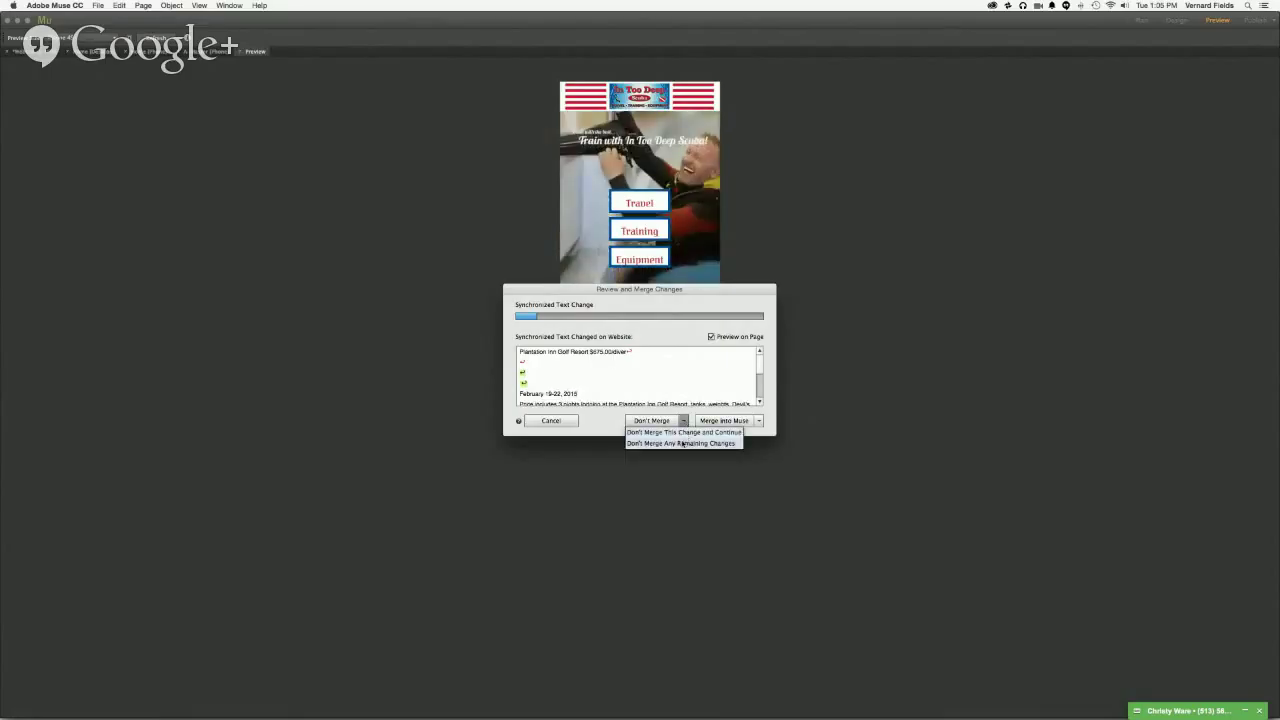
pyautogui.click(682, 443)
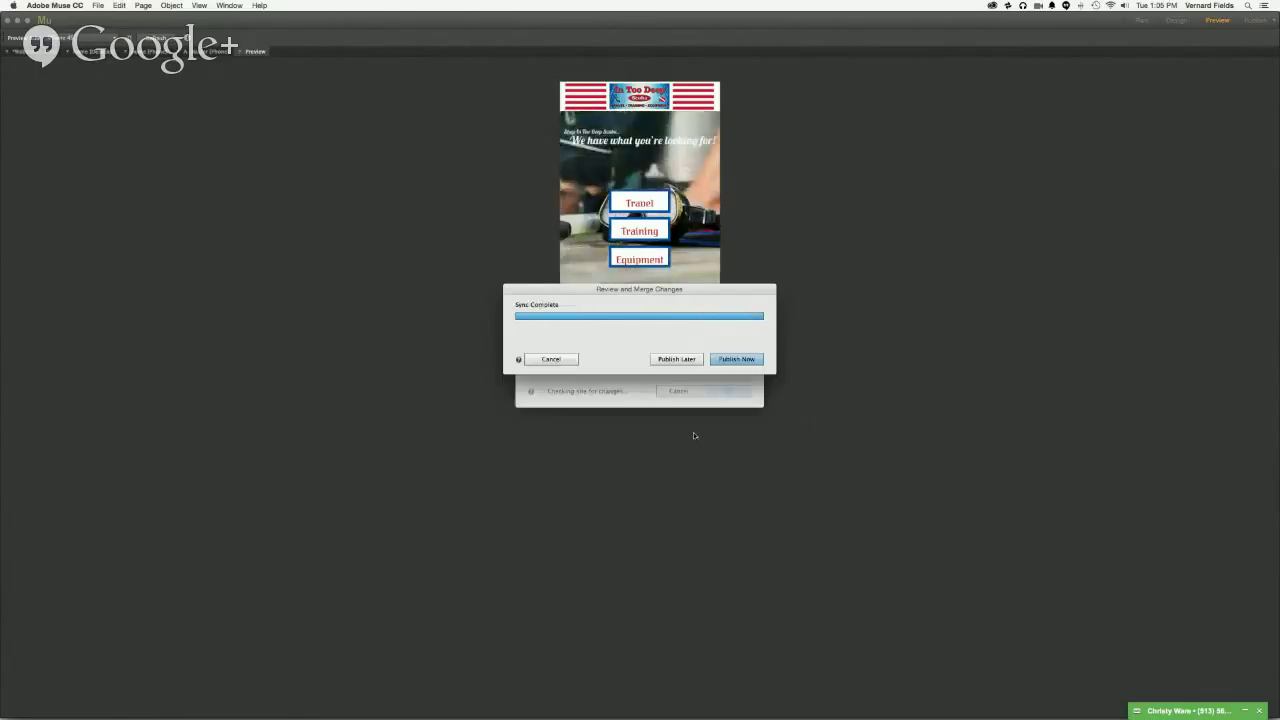
pyautogui.click(737, 359)
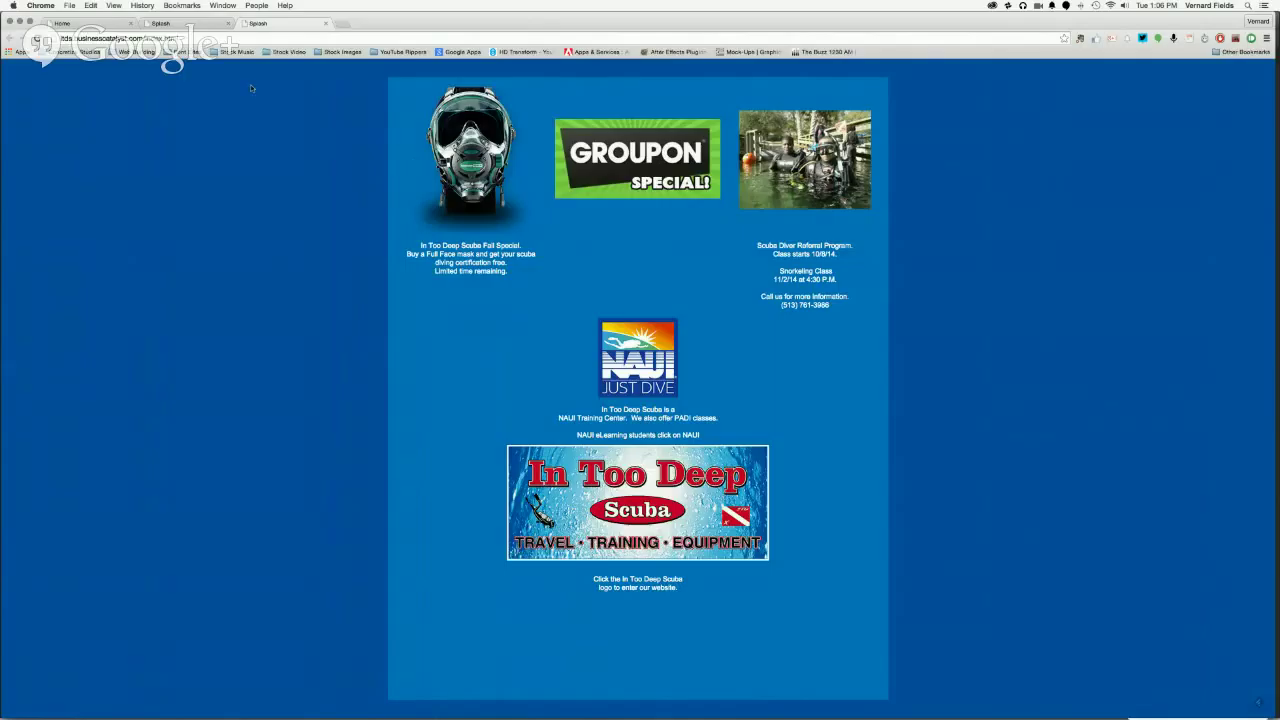
# Step: Switch from the browser back to Muse and dismiss the publish-complete message
pyautogui.press('super+Tab')
pyautogui.press('super+Tab')
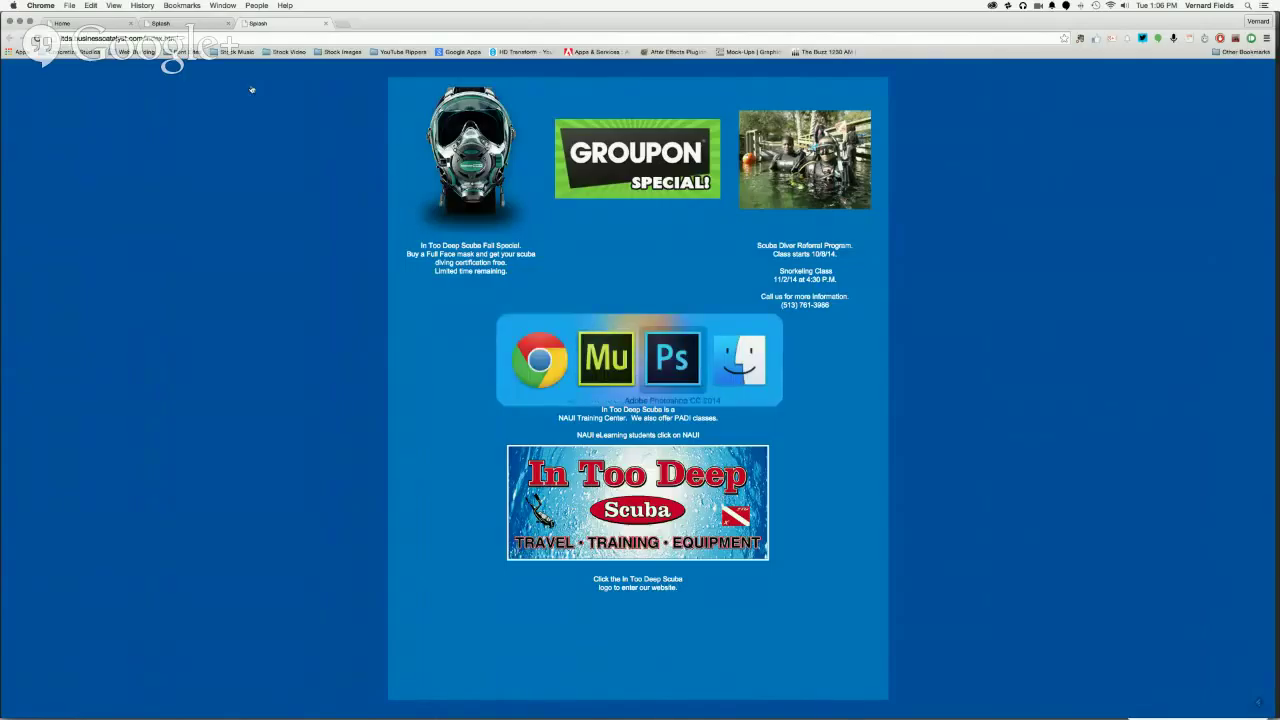
pyautogui.press('super+shift+Tab')
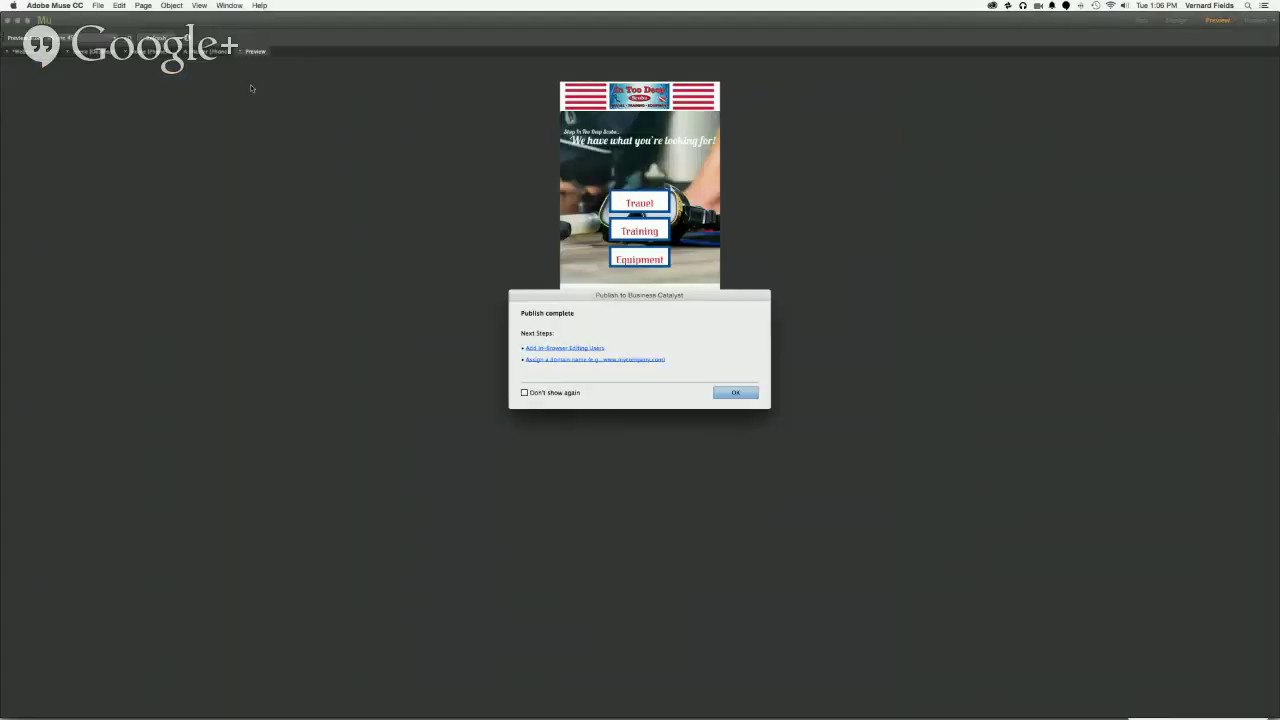
pyautogui.click(720, 393)
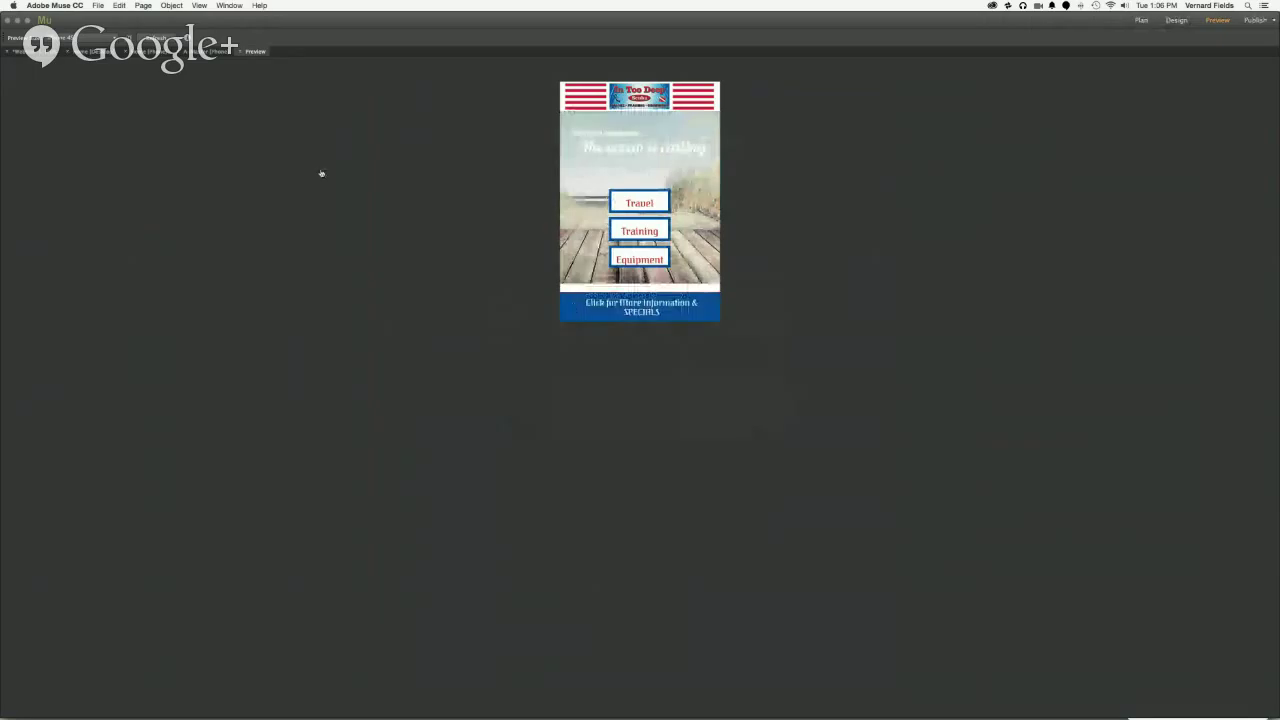
# Step: Turn off Overlap Items Below for the footer accordion on the phone A-Master
pyautogui.click(207, 51)
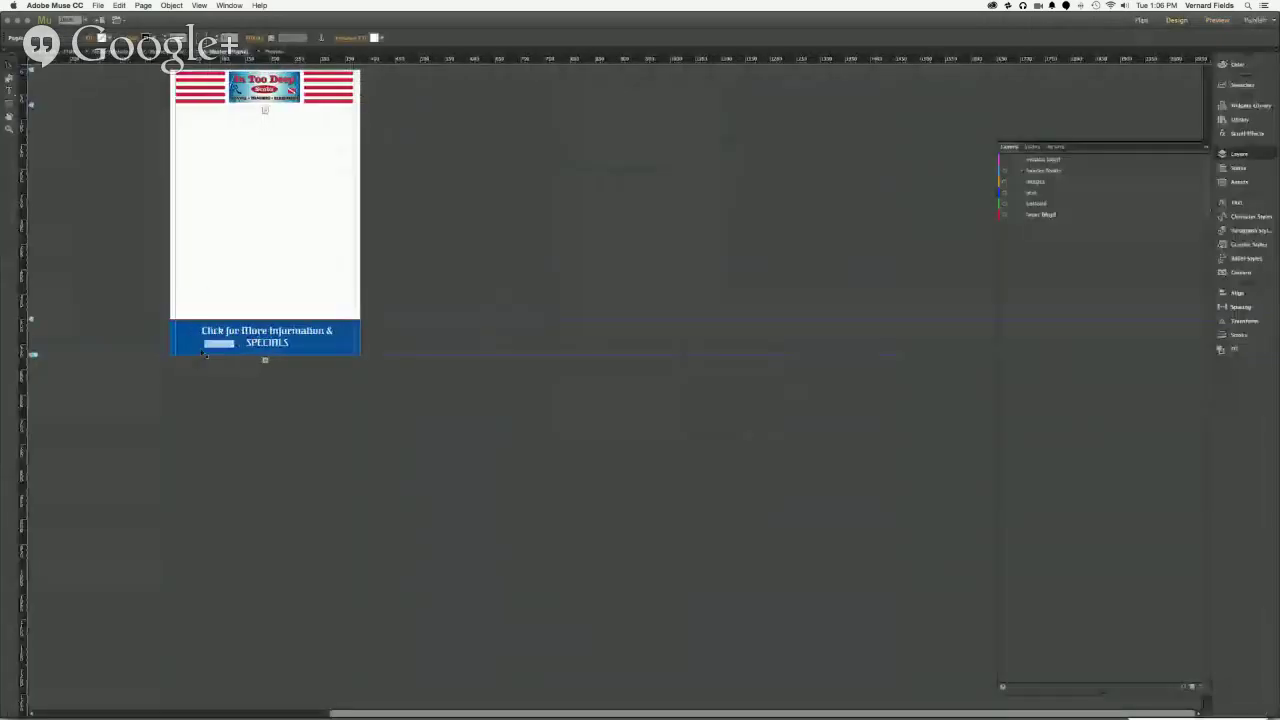
pyautogui.click(354, 342)
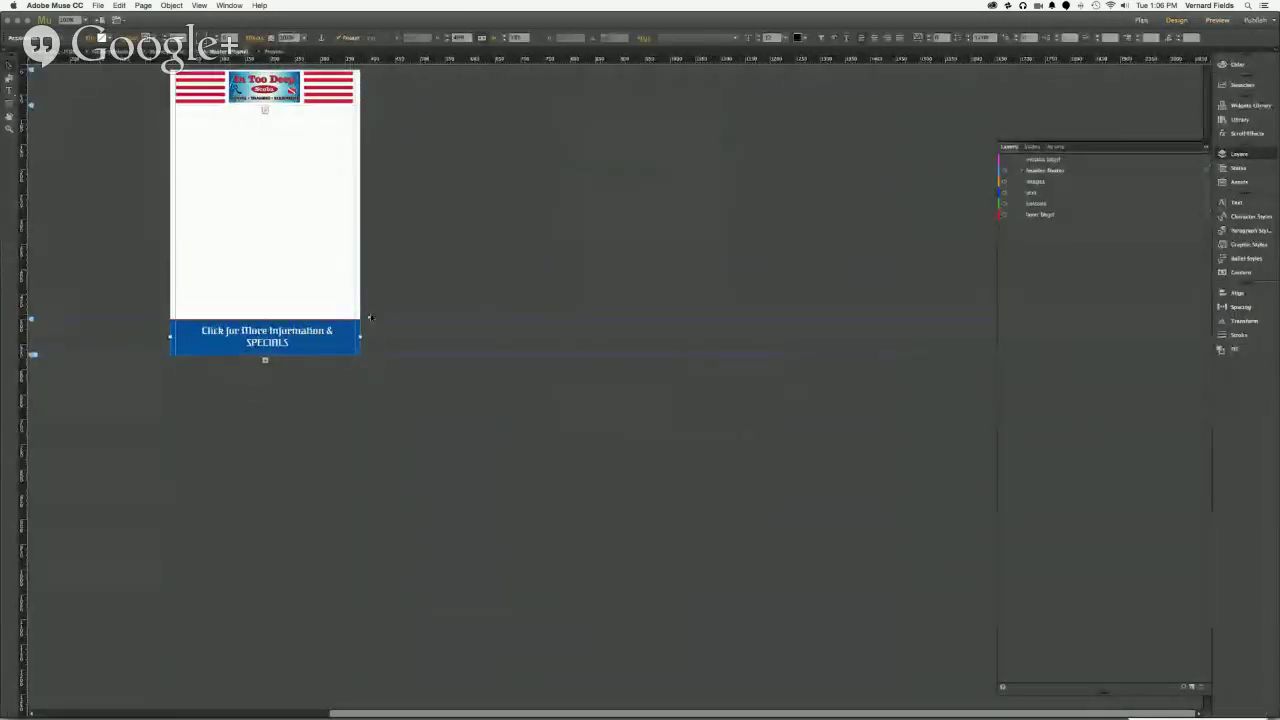
pyautogui.click(369, 317)
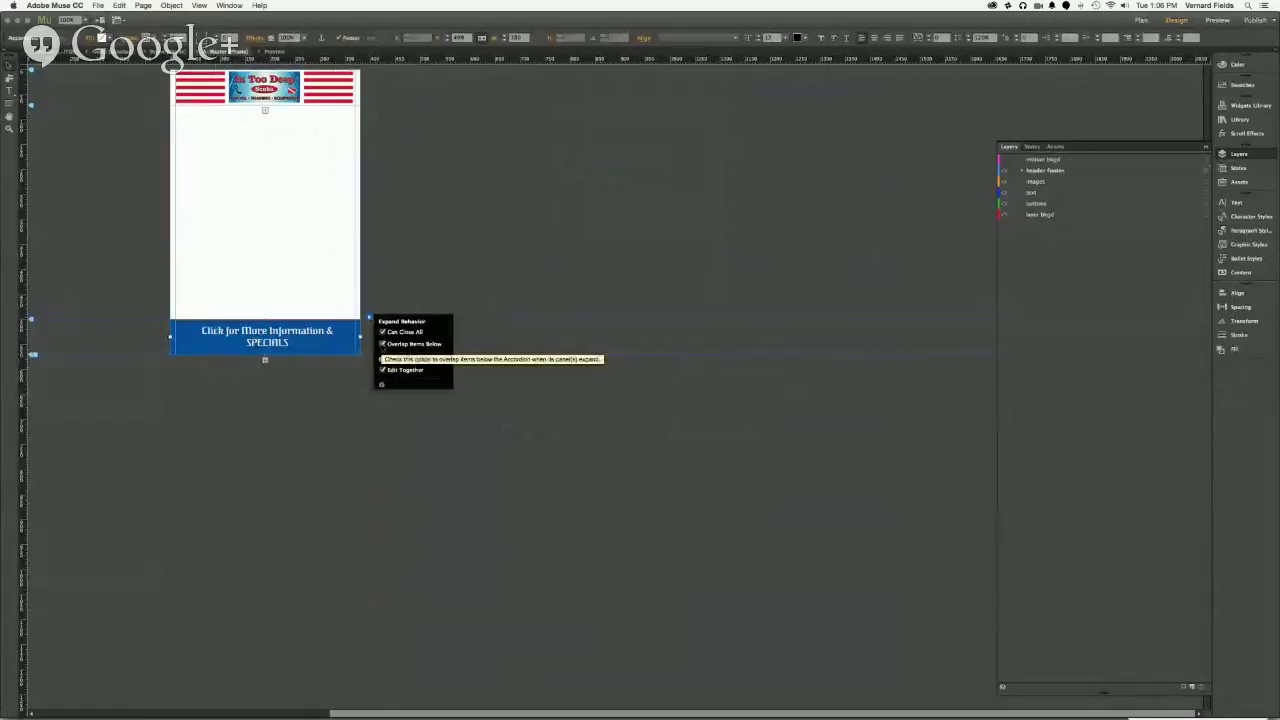
pyautogui.click(382, 344)
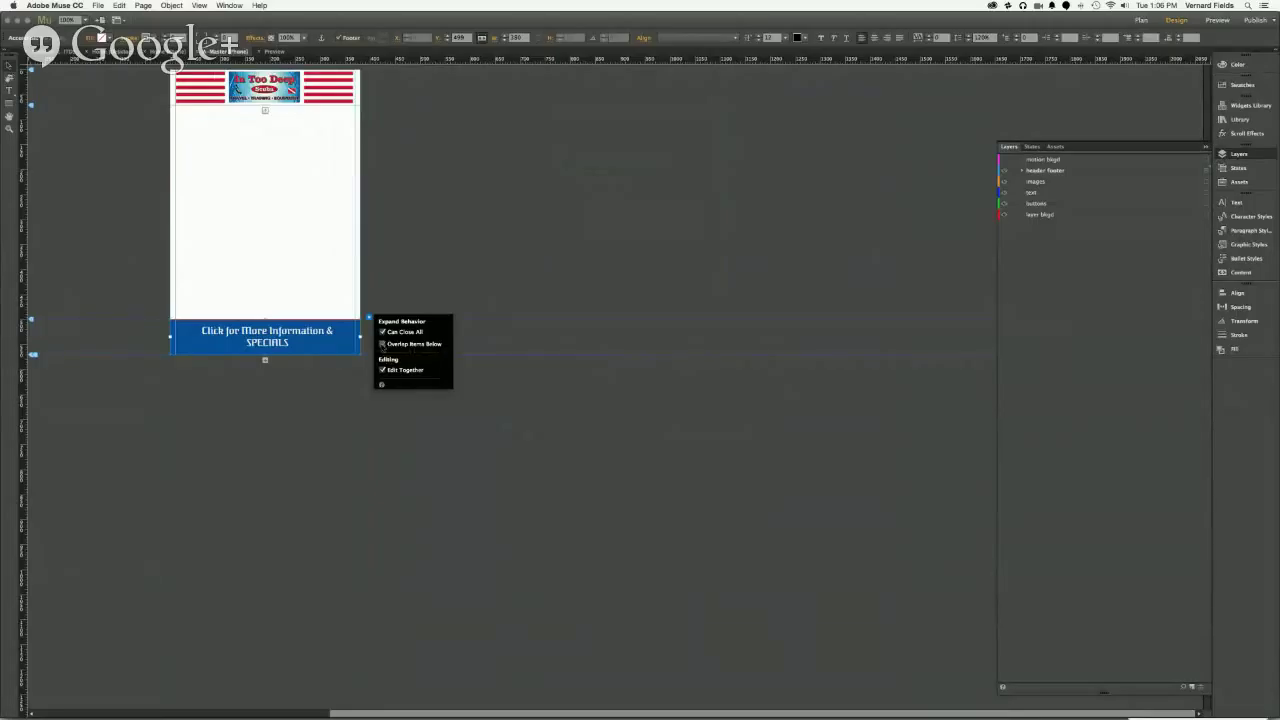
pyautogui.click(411, 285)
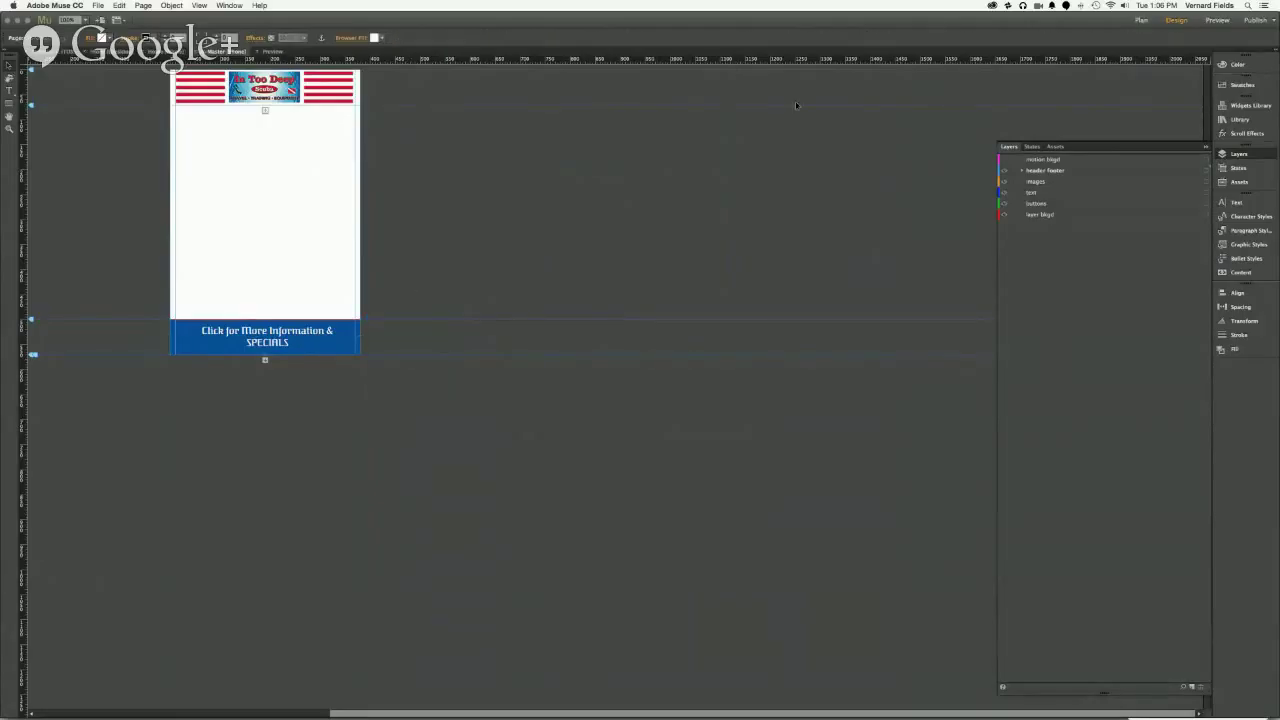
# Step: Republish the site to Business Catalyst despite the asset warning, then return to Muse and dismiss the completion message
pyautogui.click(1253, 20)
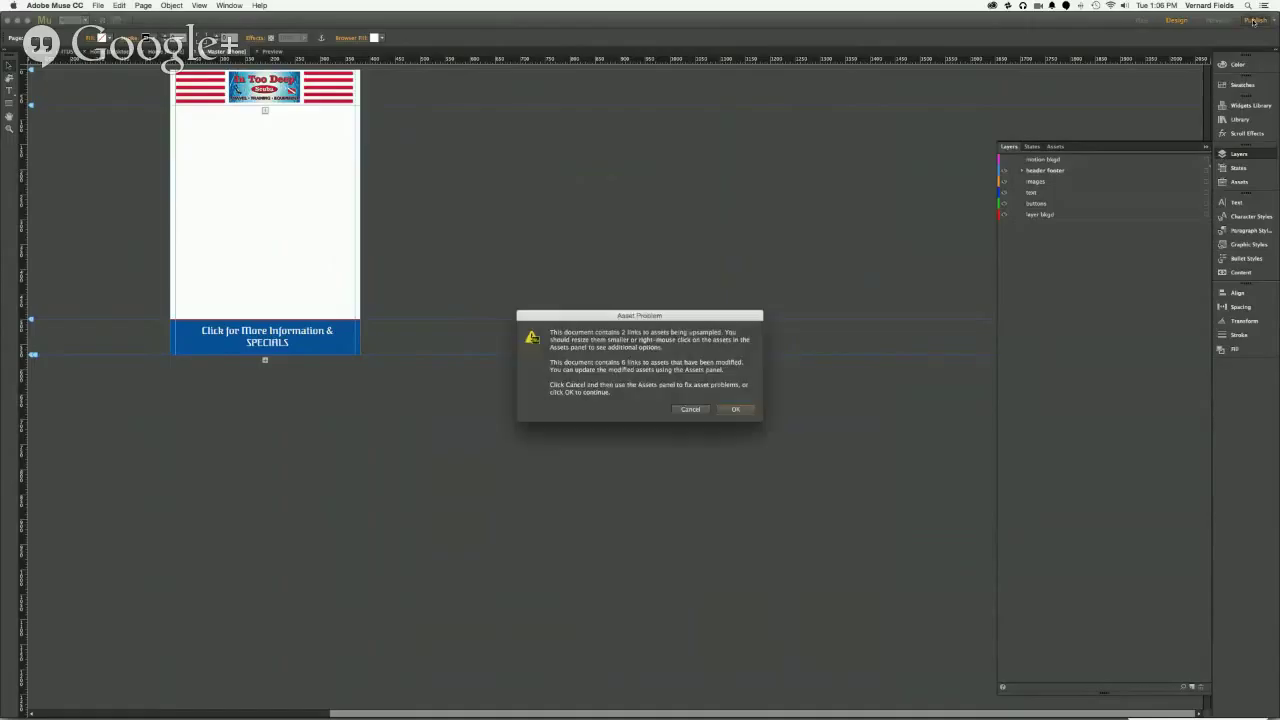
pyautogui.click(729, 409)
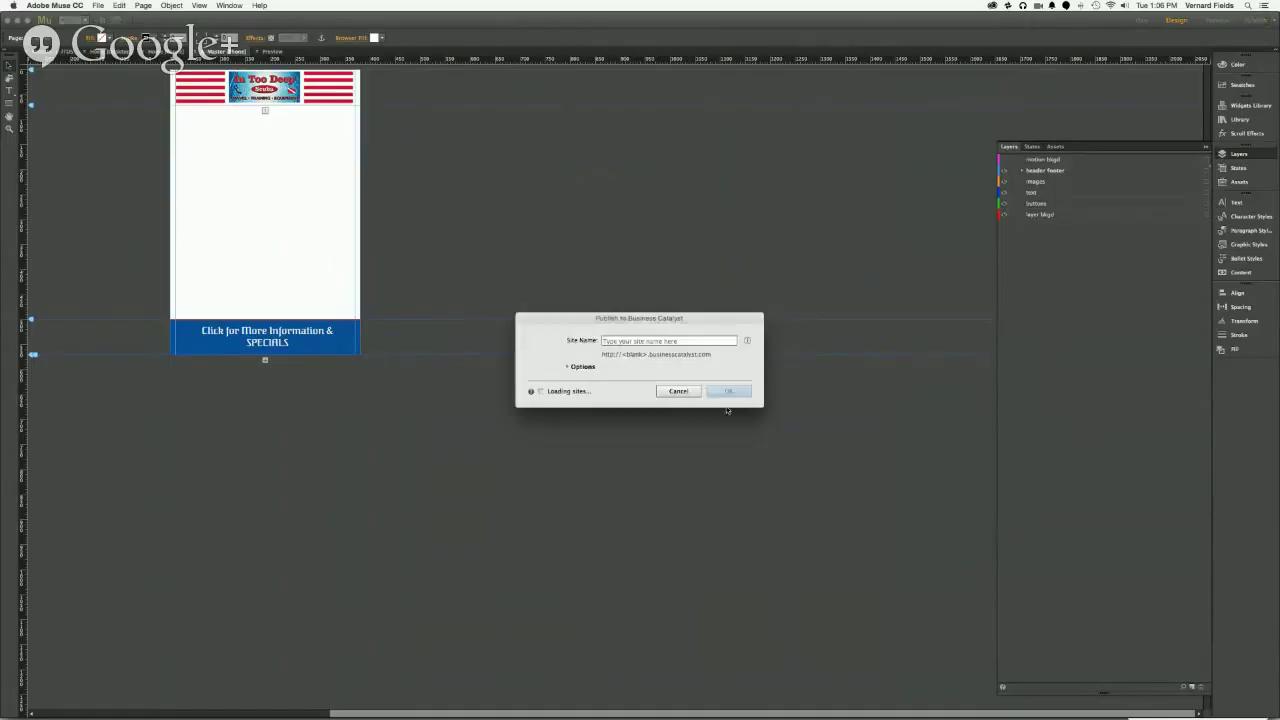
pyautogui.click(728, 392)
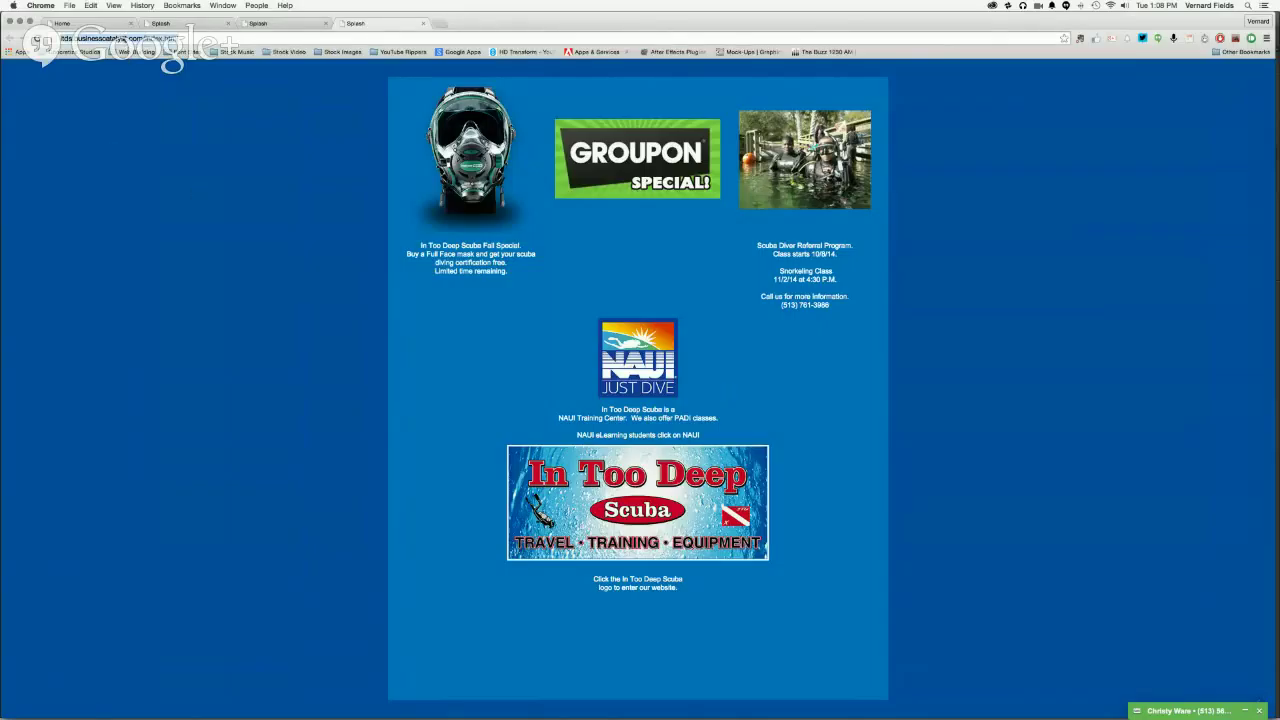
pyautogui.press('super+Tab')
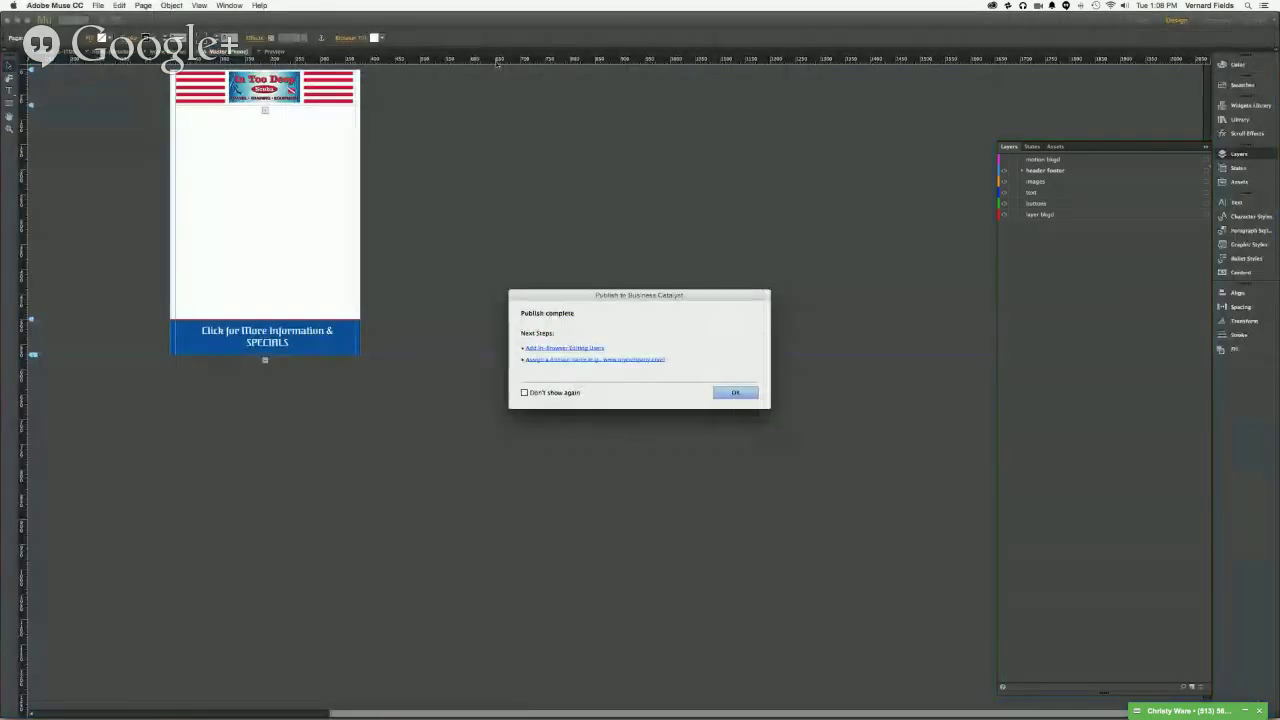
pyautogui.click(734, 393)
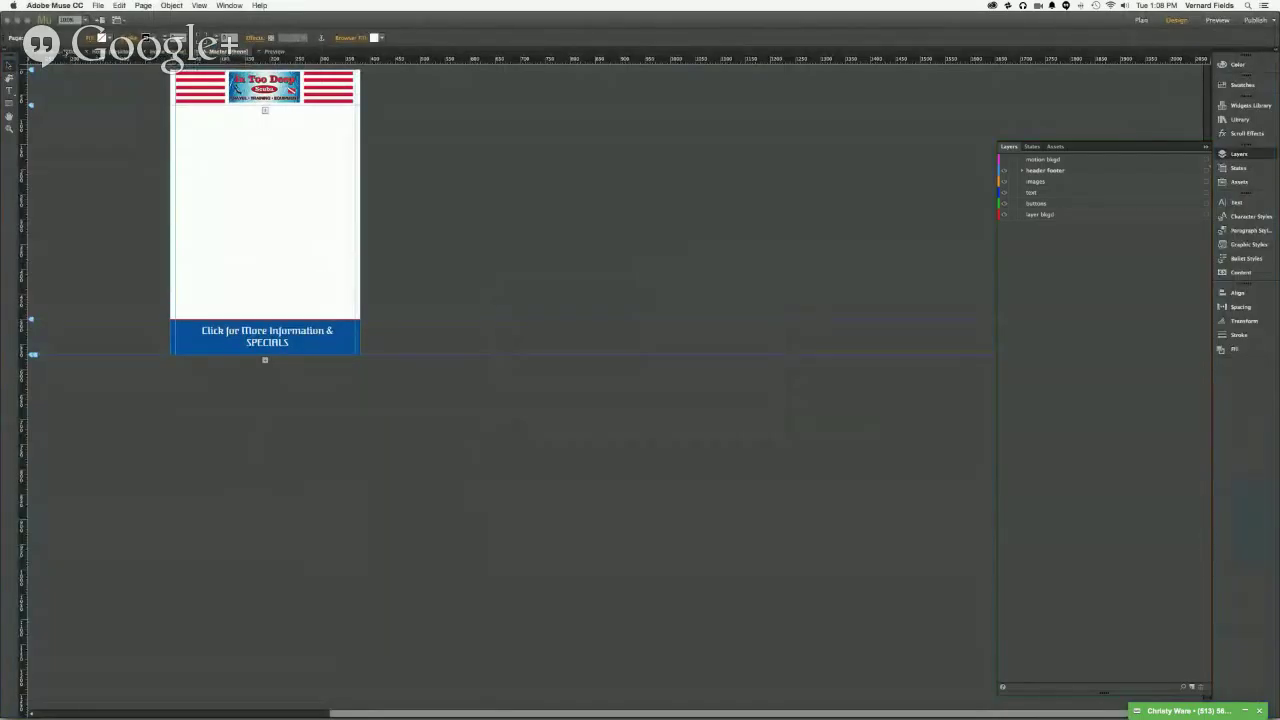
# Step: Return to the phone site plan and start closing the Muse site file
pyautogui.click(66, 51)
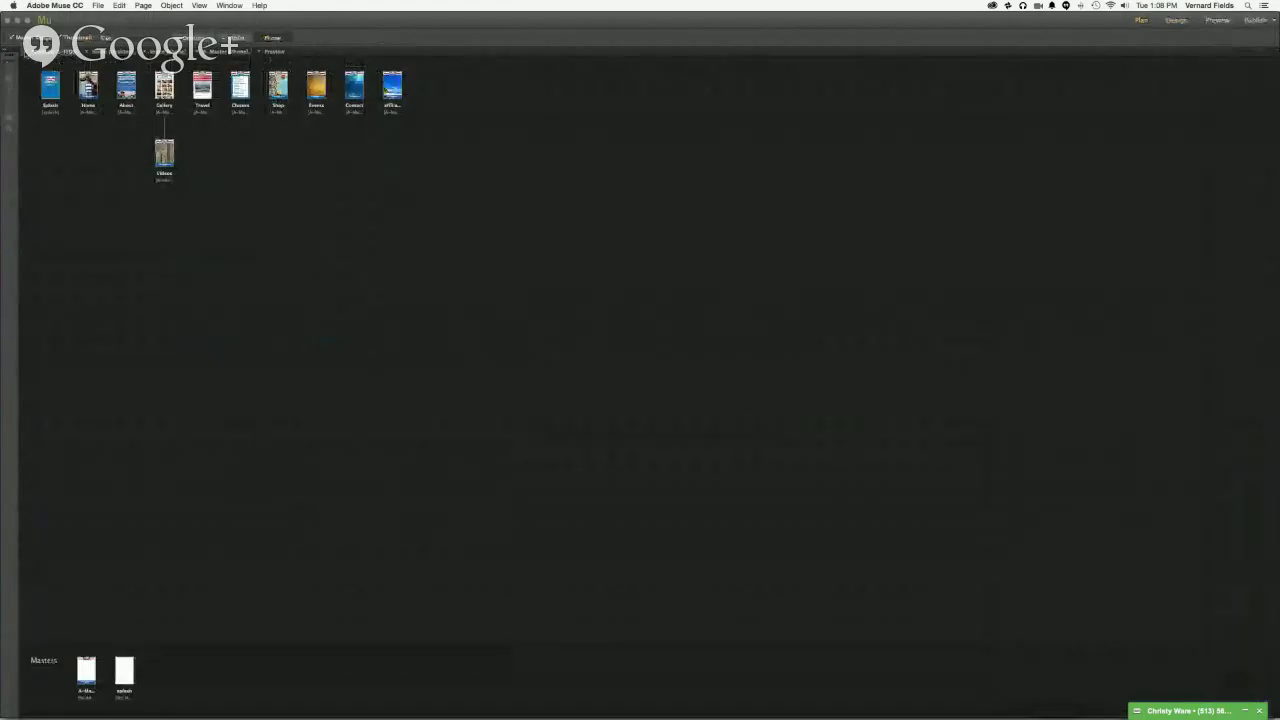
pyautogui.press('super+w')
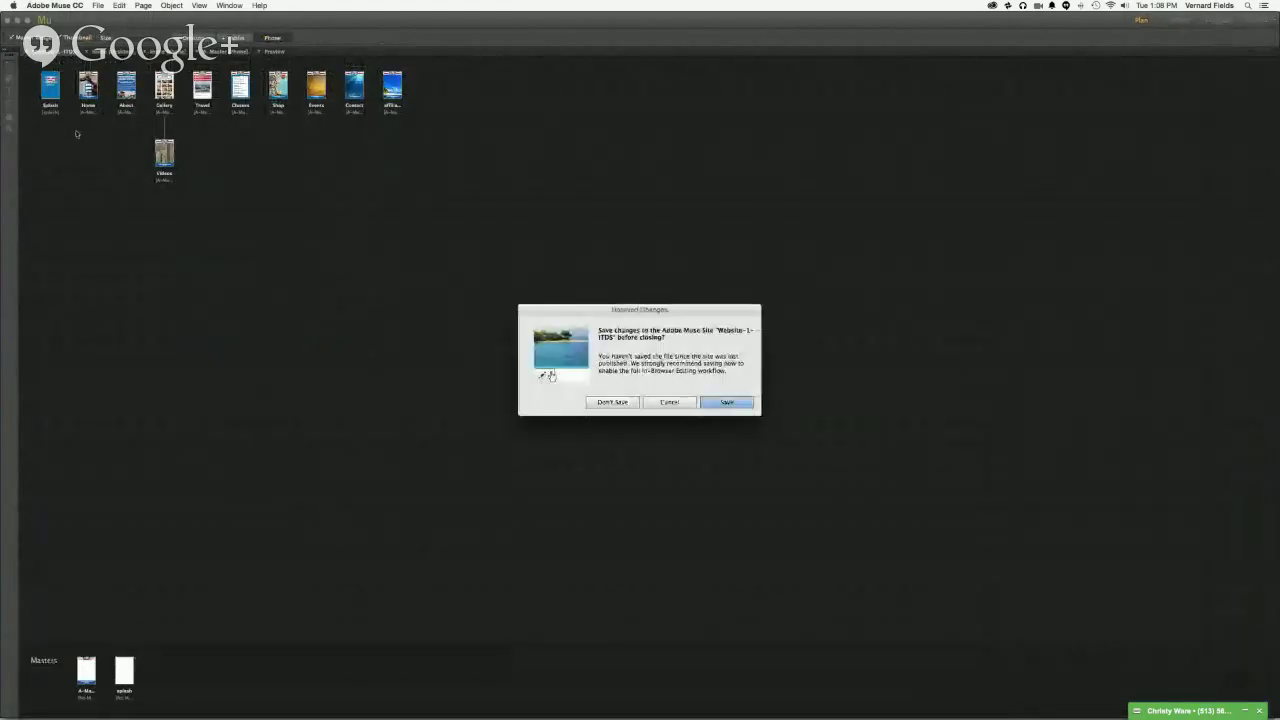